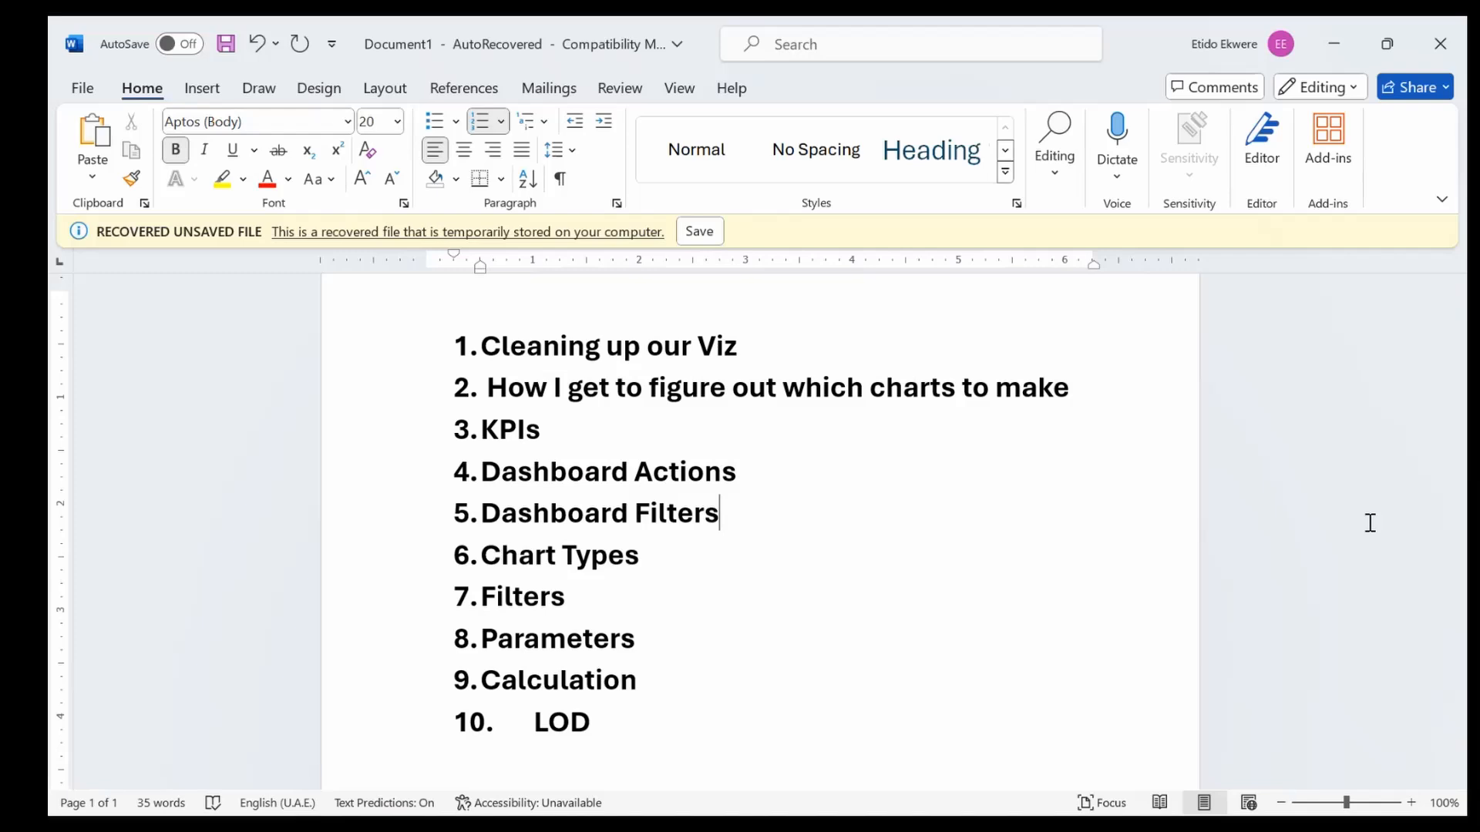
Switch to the browser and look over the Financial Complaint #RWFD dashboard on Tableau Public
click(1334, 43)
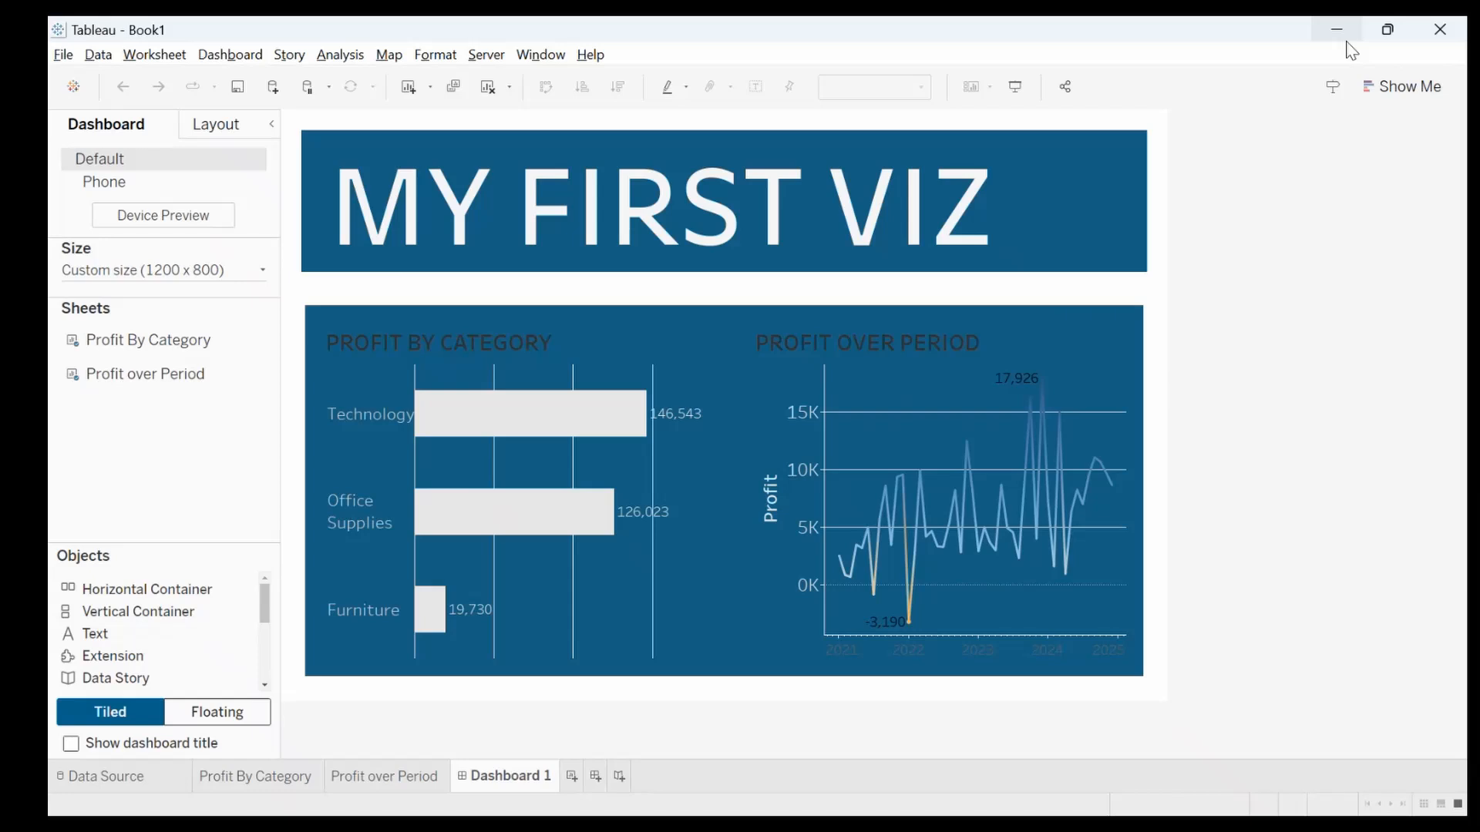
key(alt+Tab)
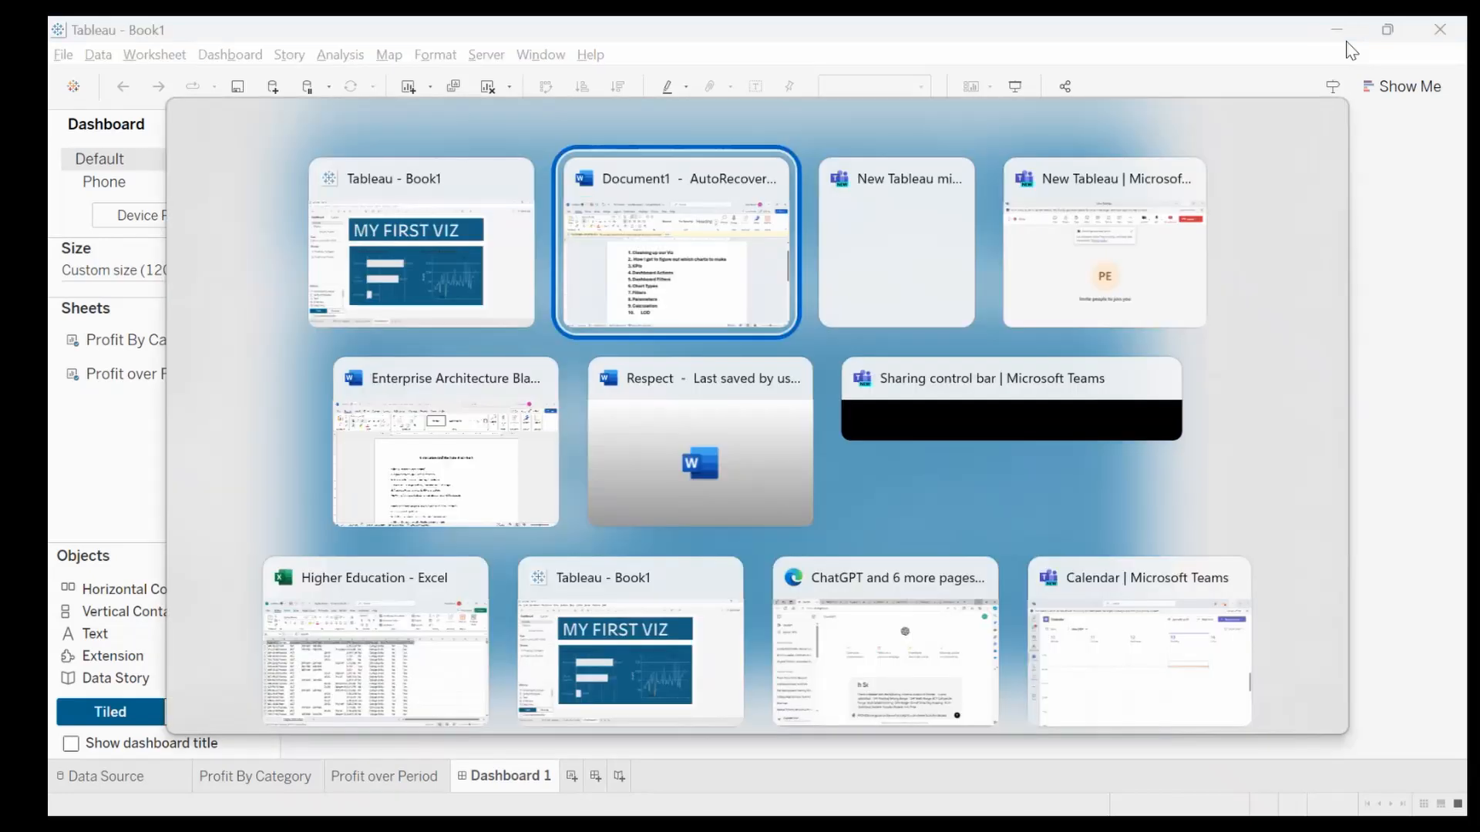
key(Tab)
key(Tab)
key(Tab)
key(Tab)
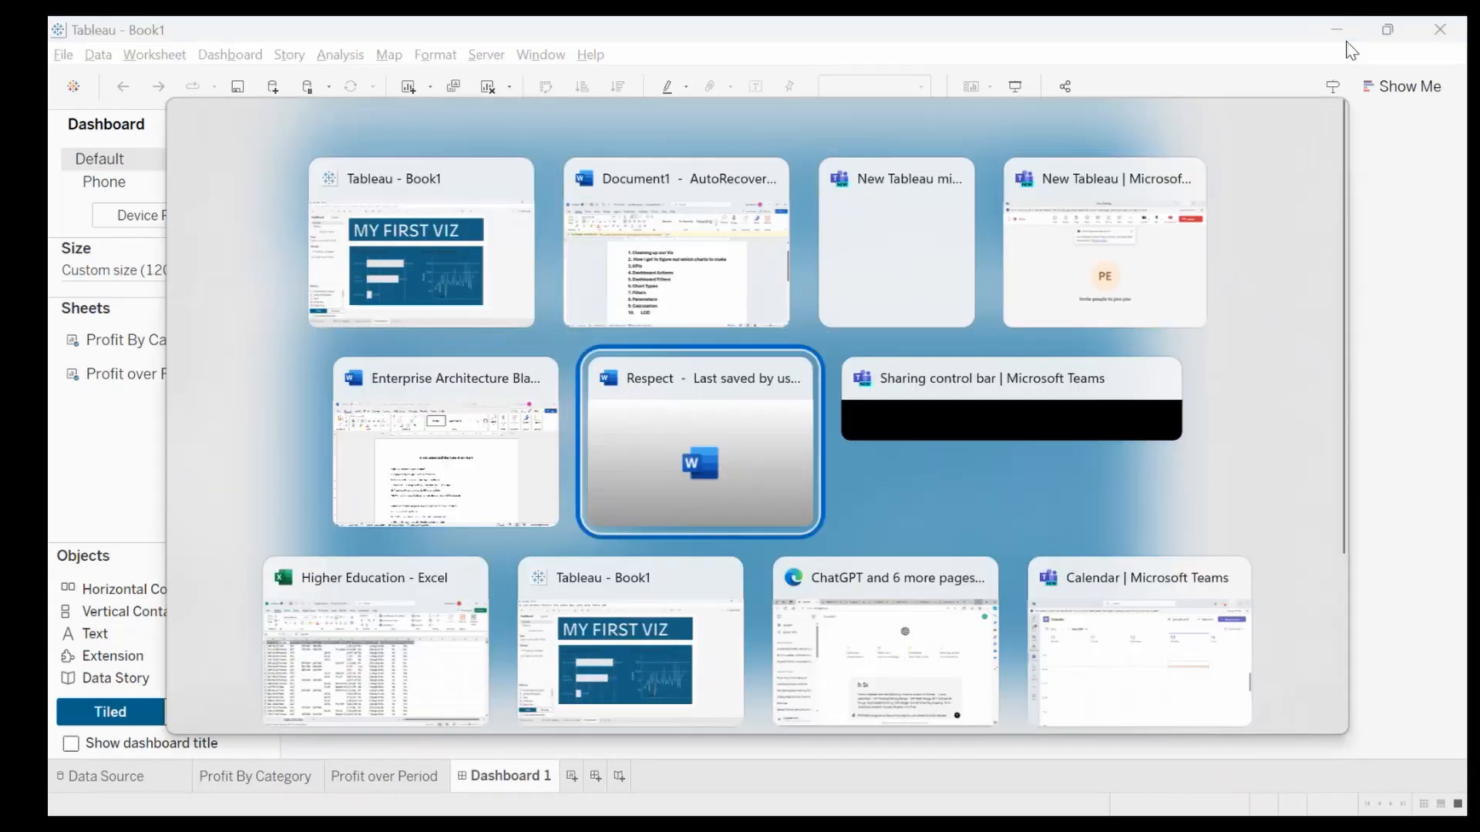
key(Tab)
key(Tab)
key(Tab)
key(Tab)
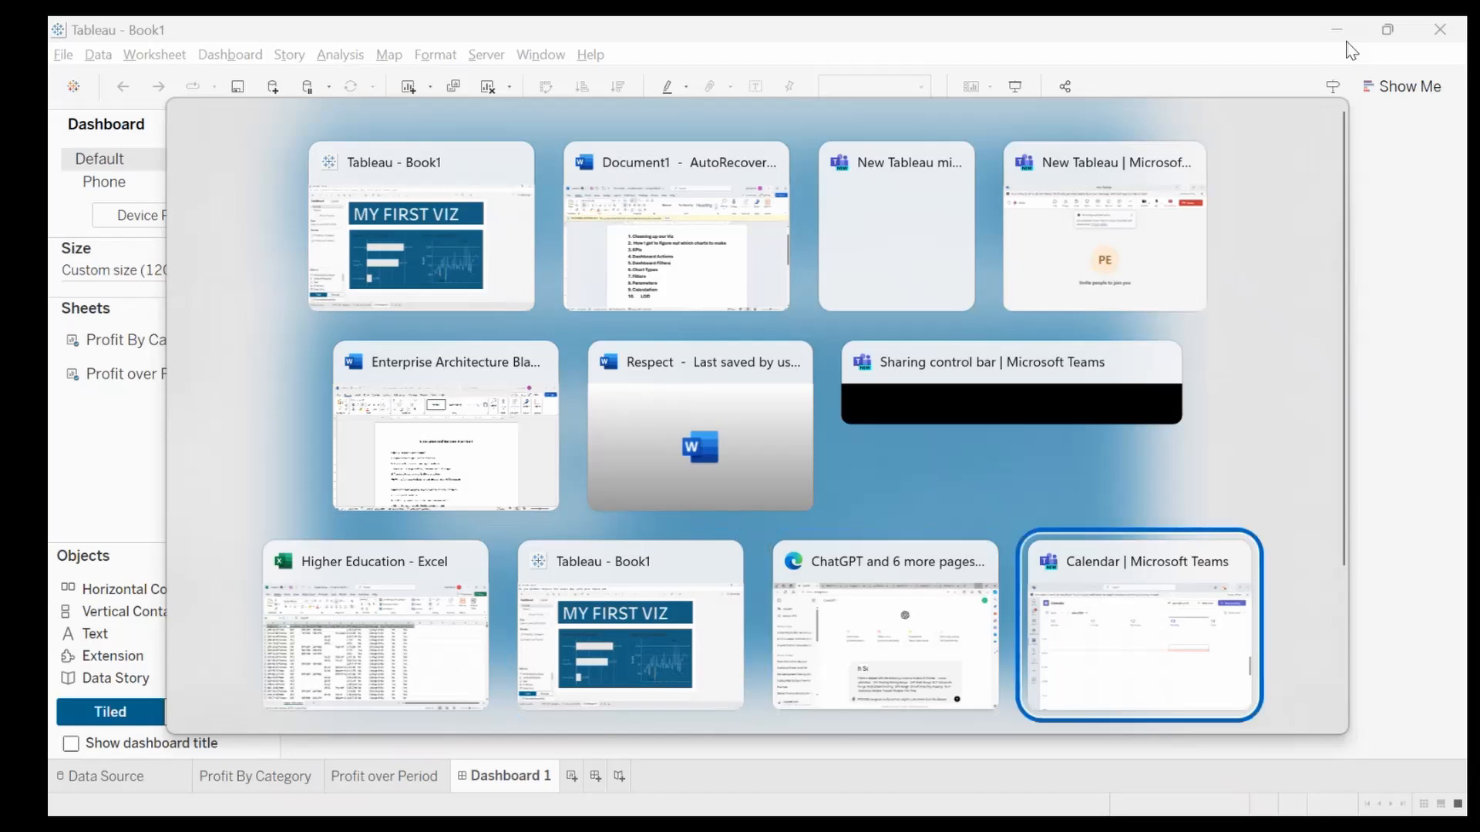
key(Tab)
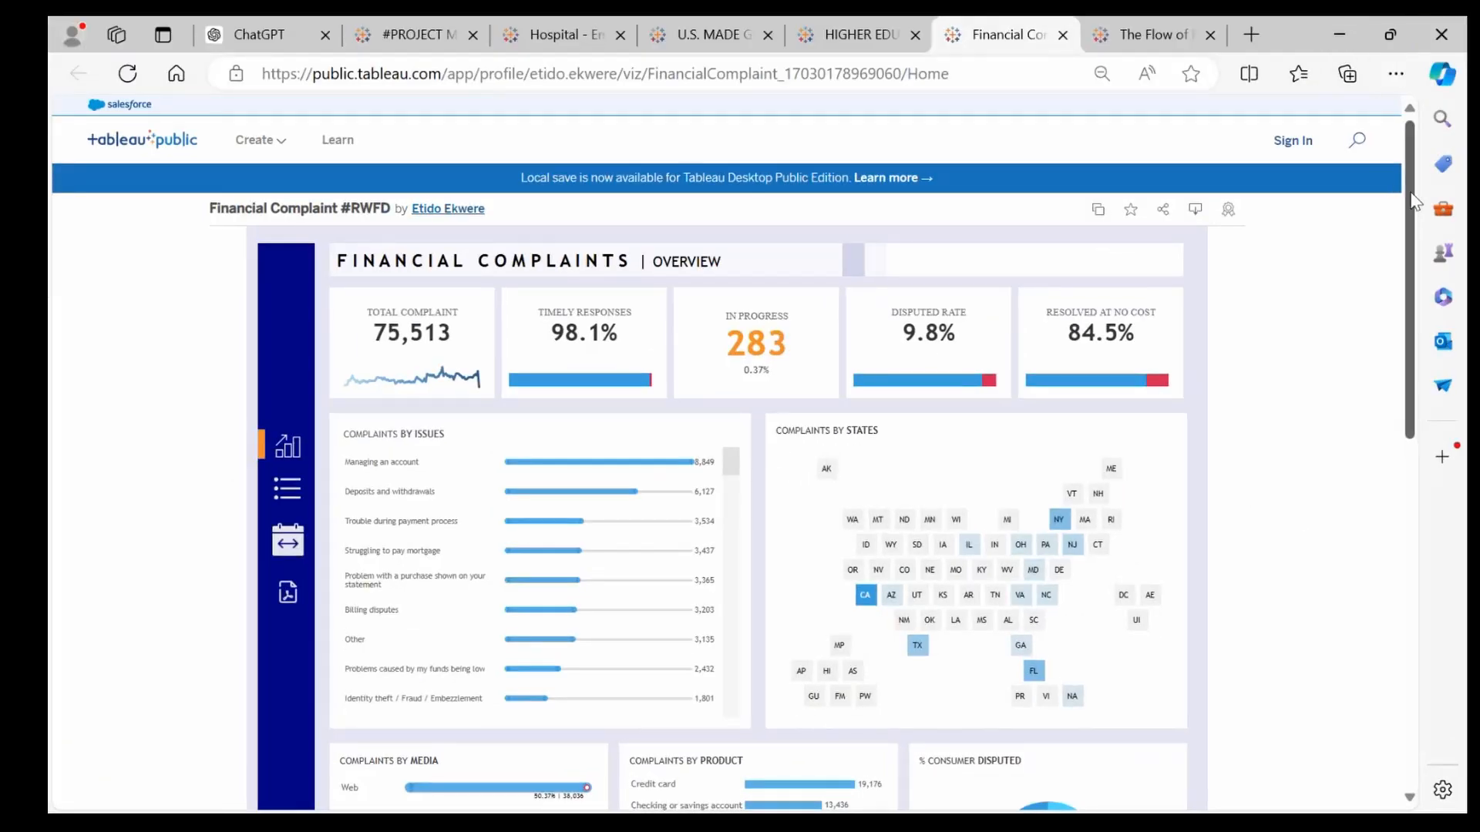
scroll(1414, 215, down, 2)
scroll(1415, 218, down, 3)
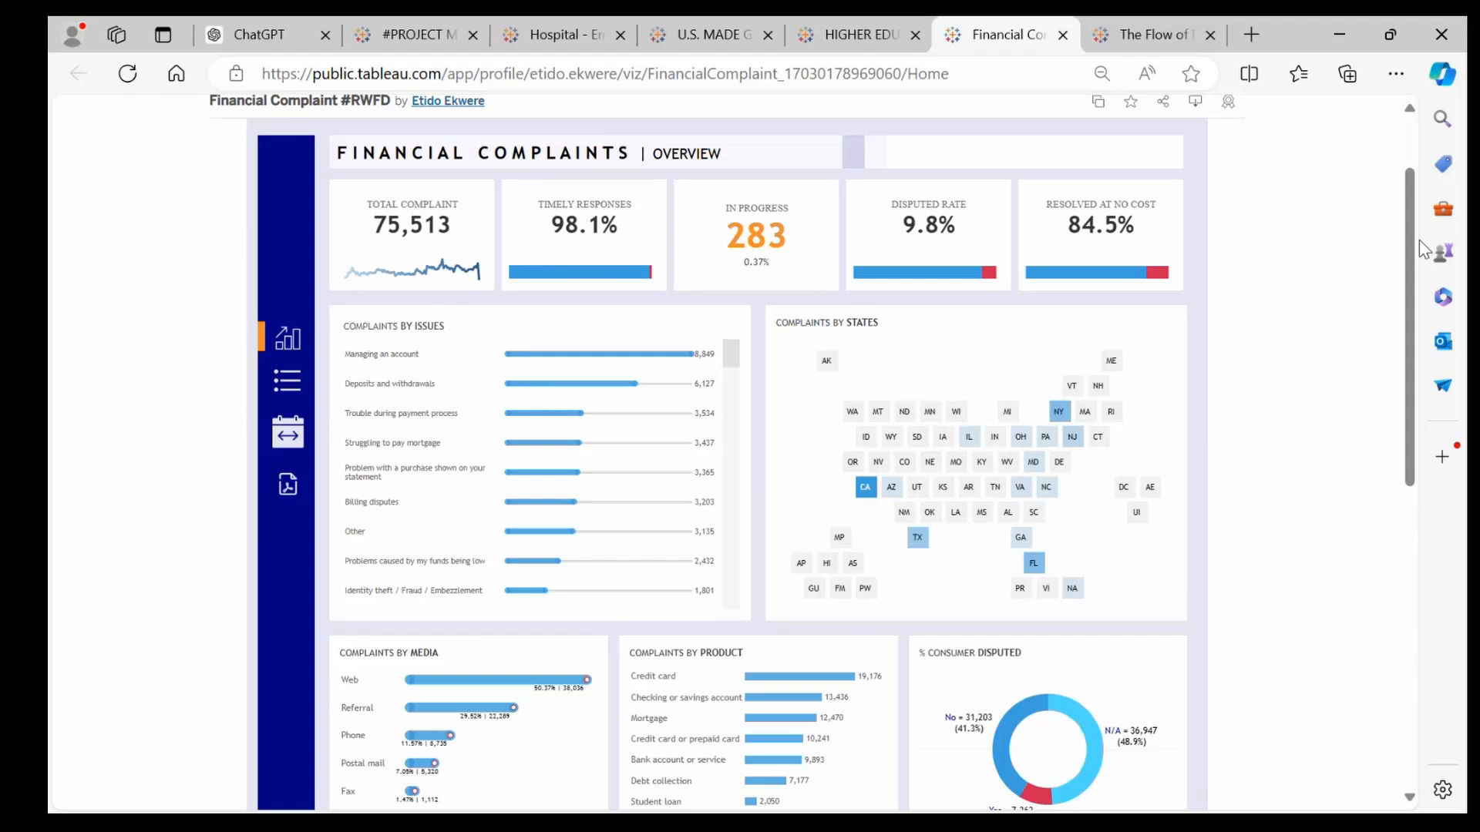
View the Project Management dashboard and The Flow of Raw Materials In Amsterdam viz
key(ctrl+2)
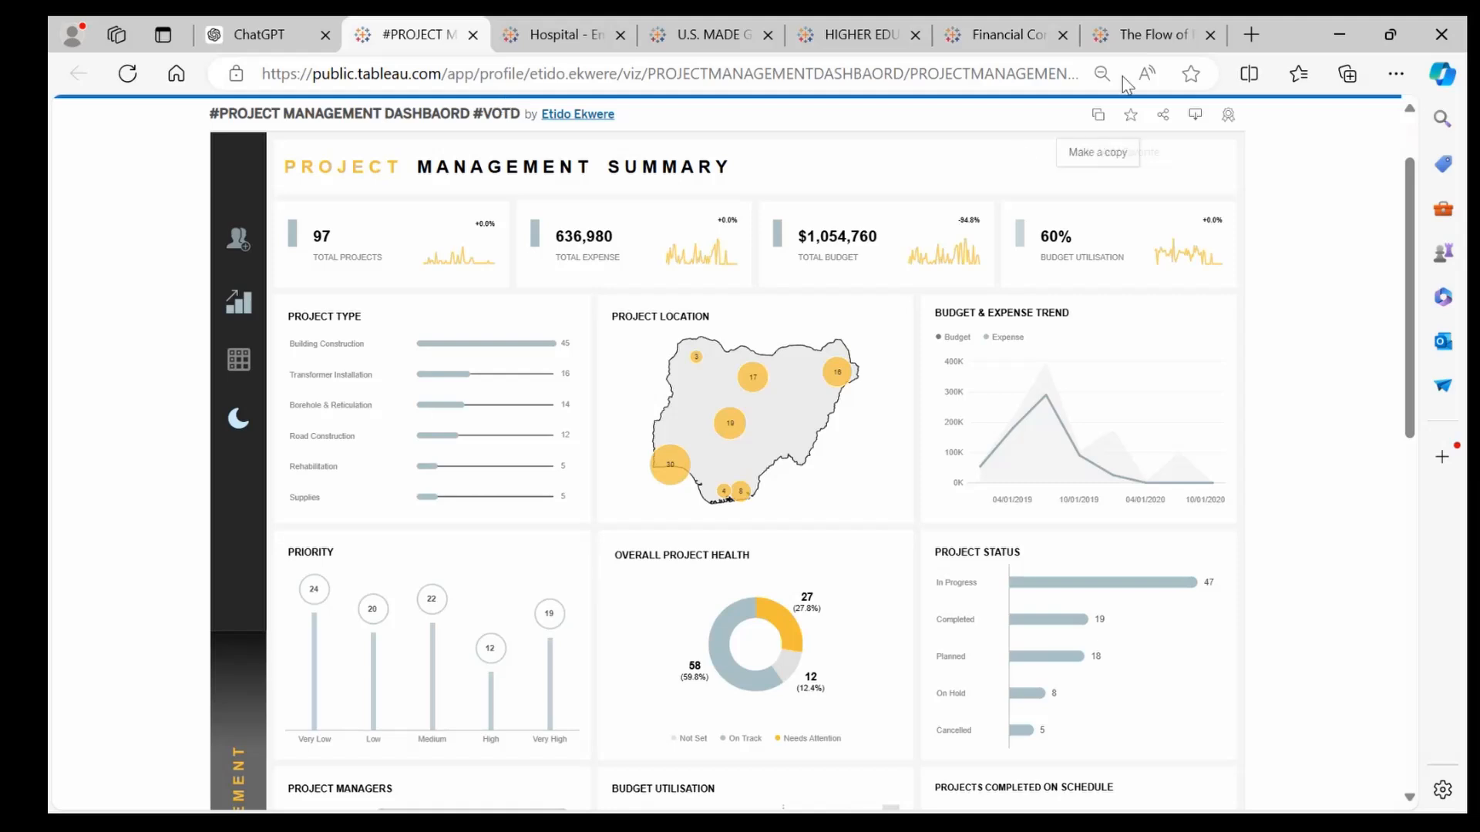
click(1148, 39)
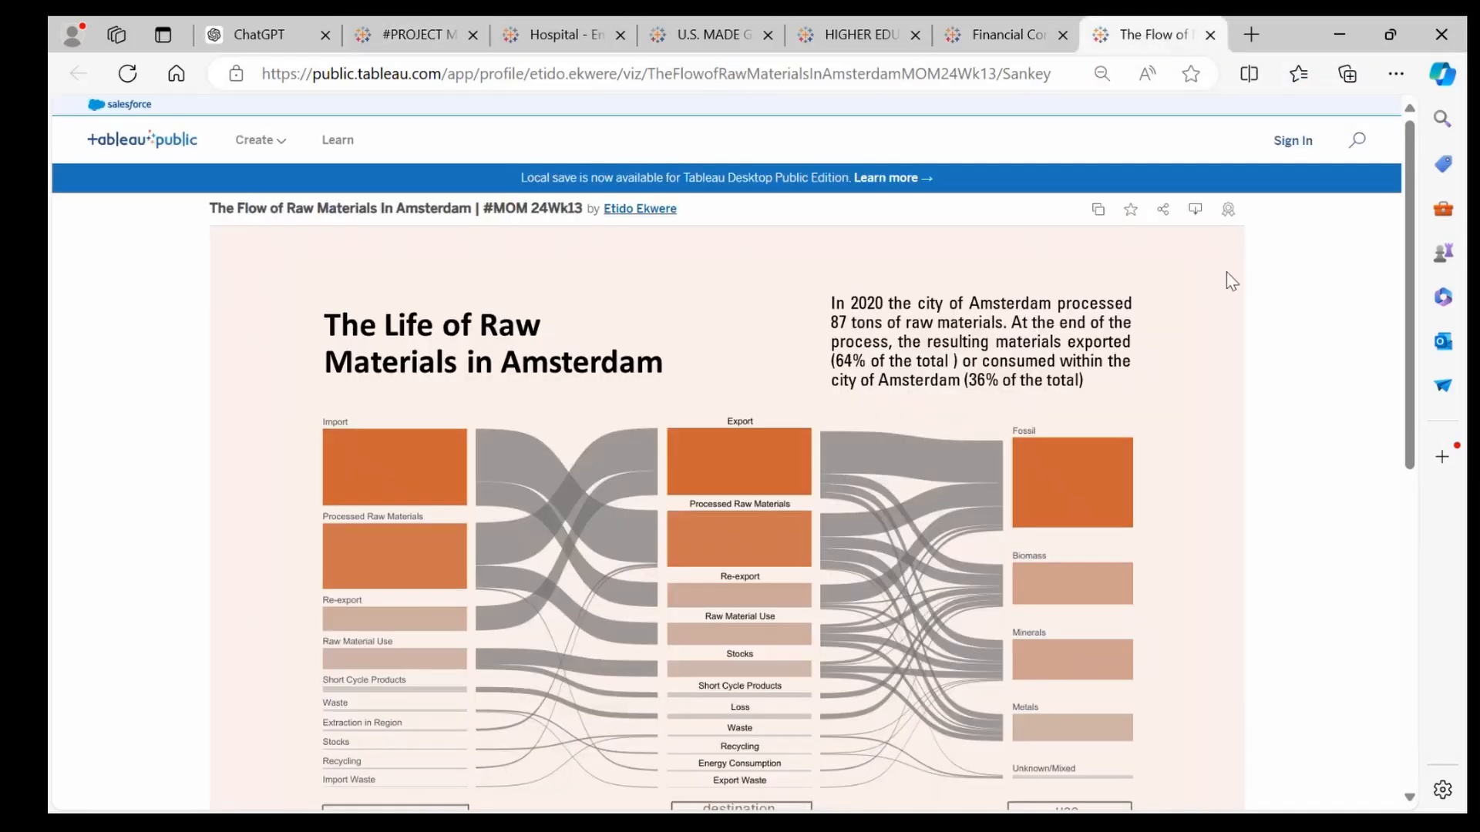
scroll(1417, 325, down, 1)
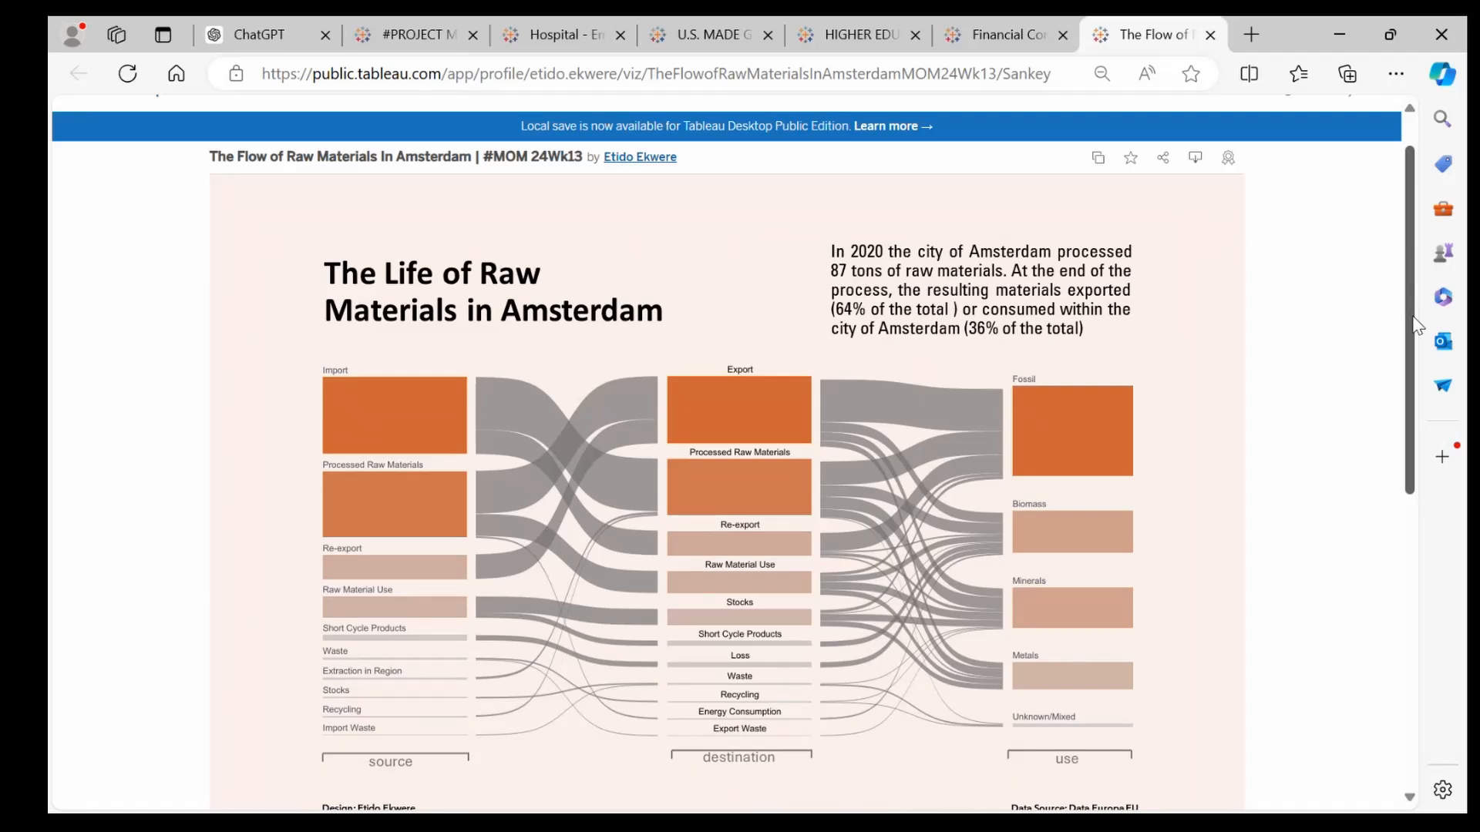
Bring up the Hospital - Emergency Room #RWFD 2 dashboard and look over its full layout
key(alt+Tab)
key(alt+Tab)
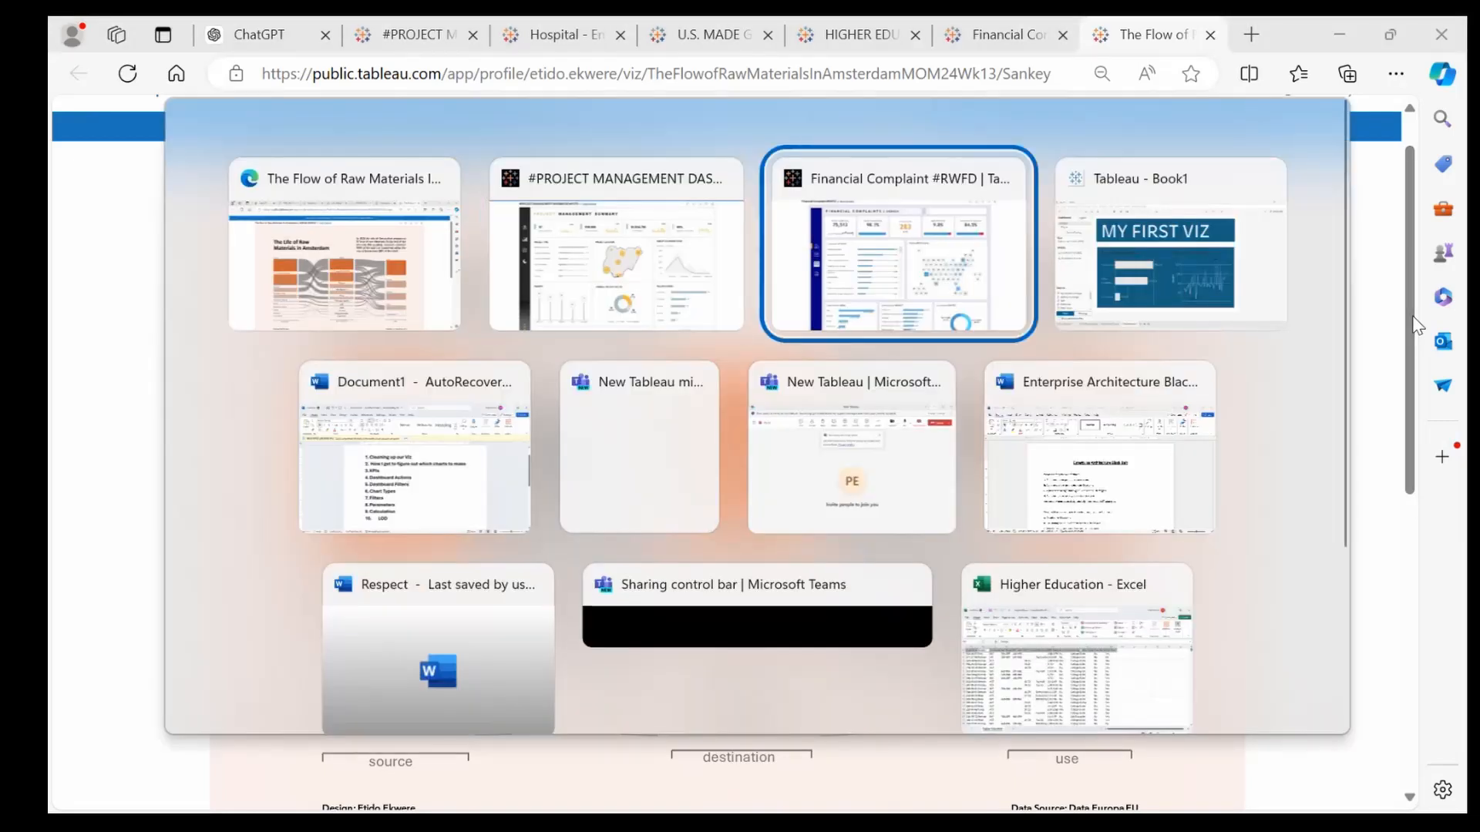
key(alt+Tab)
key(alt+Tab)
key(alt+Tab)
key(alt+Tab)
key(alt+Tab)
key(alt+Tab)
key(alt+Tab)
key(alt+Tab)
key(alt+Tab)
key(alt+Tab)
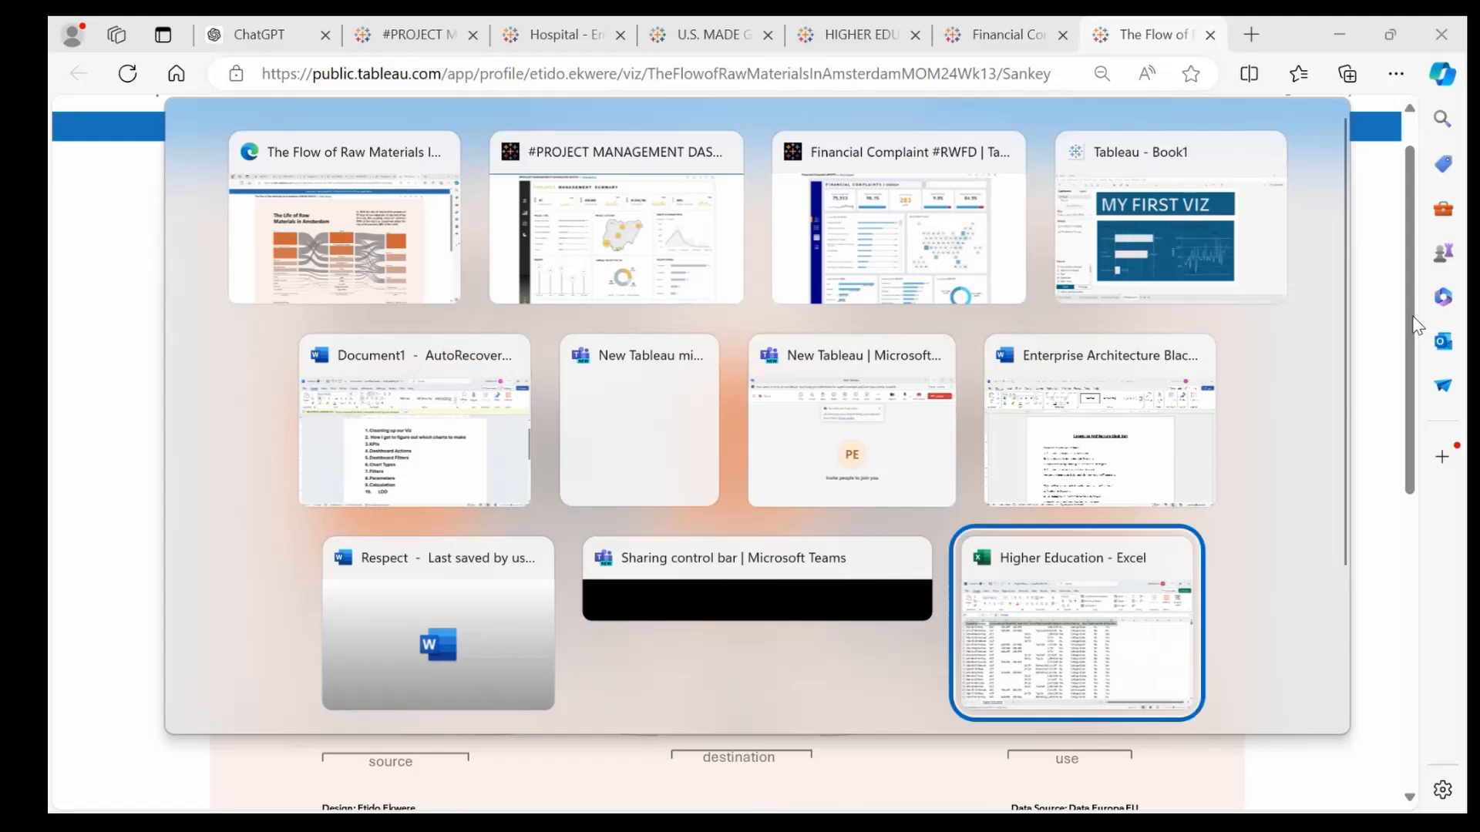
key(alt+Tab)
key(alt+Tab)
key(alt+Tab)
key(alt+Tab)
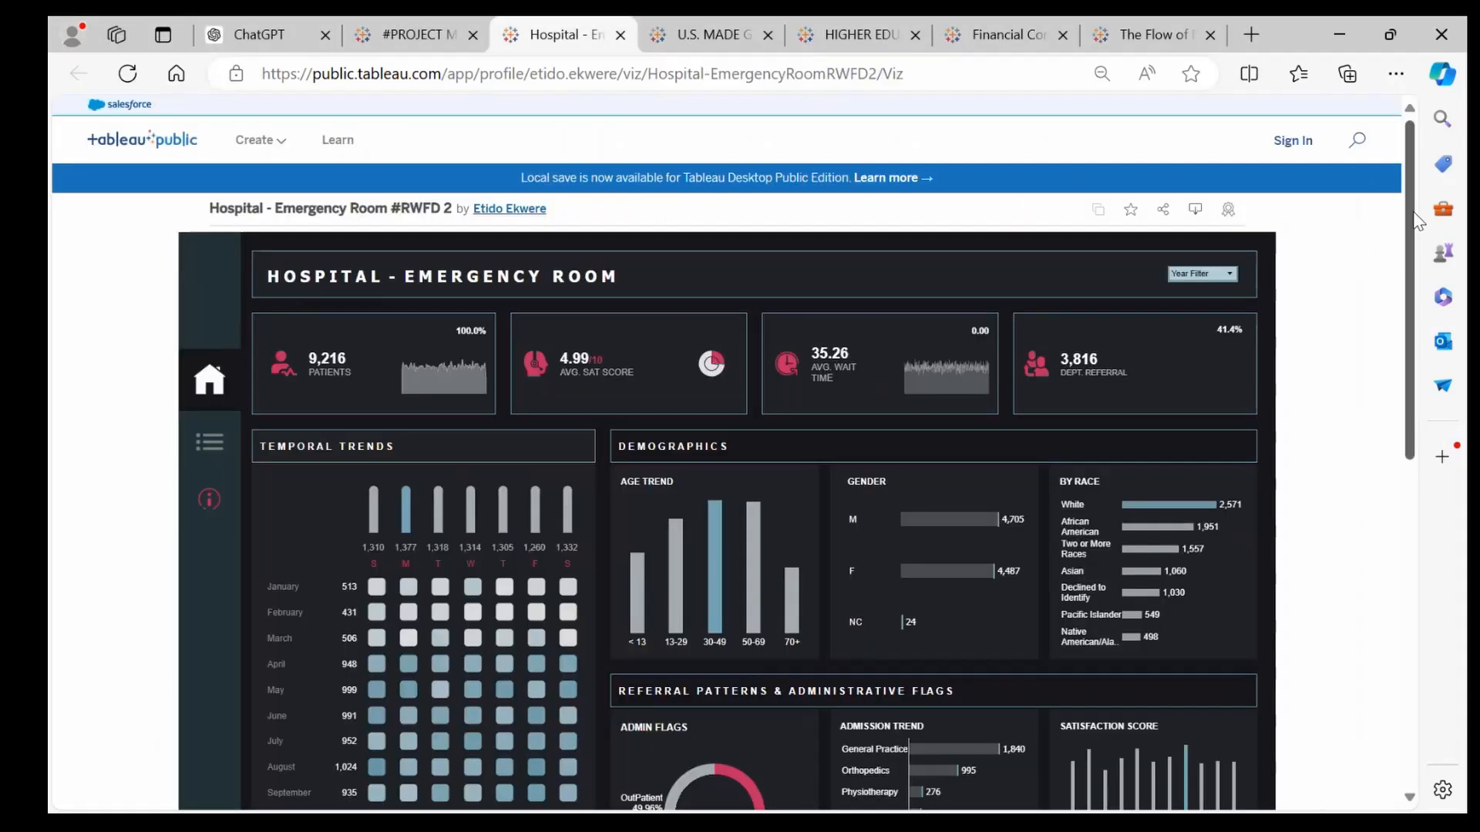
drag(1413, 212, 1424, 270)
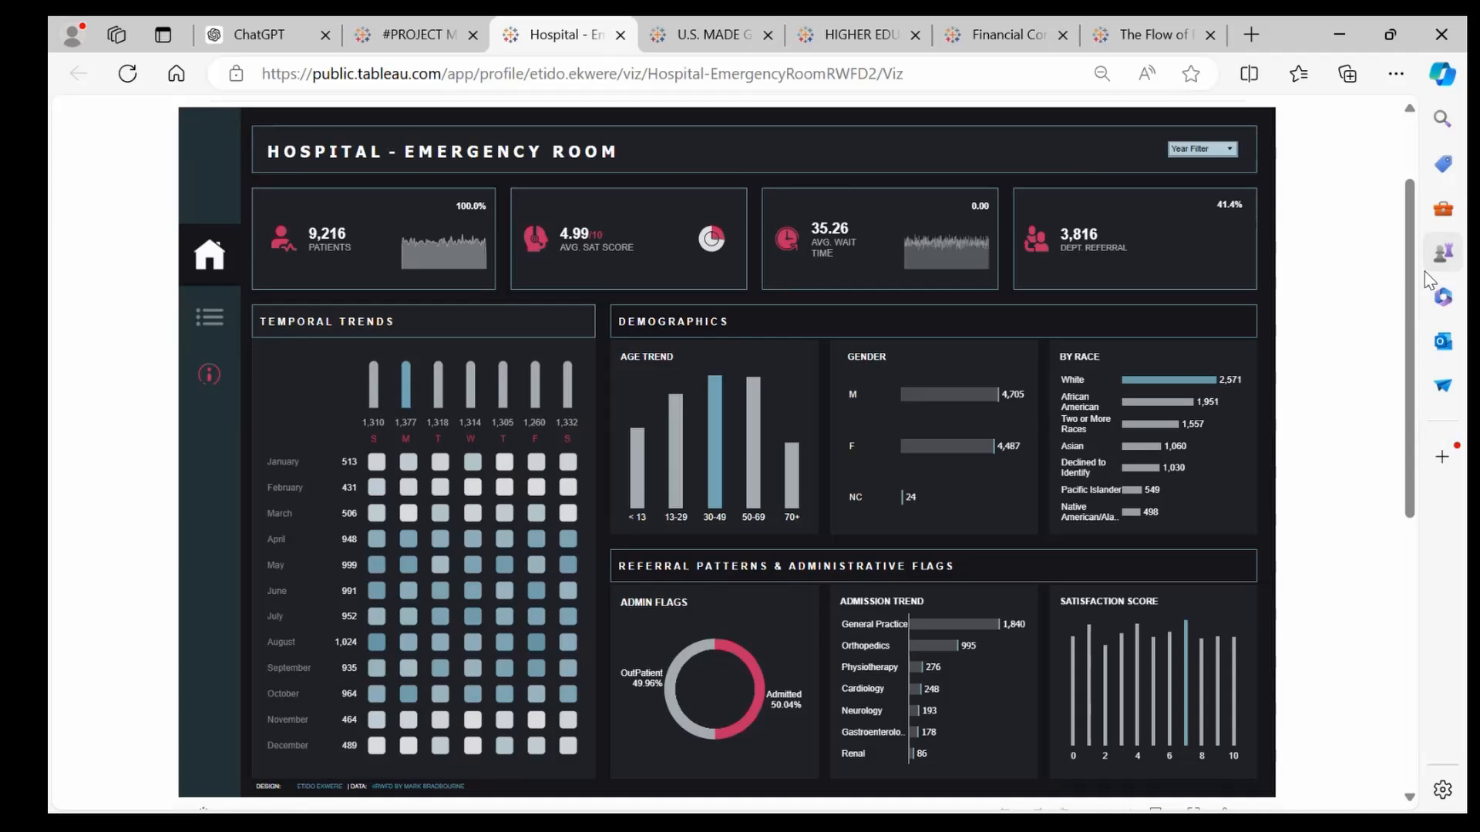
Switch to the Book1 dashboard in Tableau and give the Profit By Category item a medium gray background
key(alt+Tab)
key(alt+Tab)
key(alt+Tab)
key(alt+Tab)
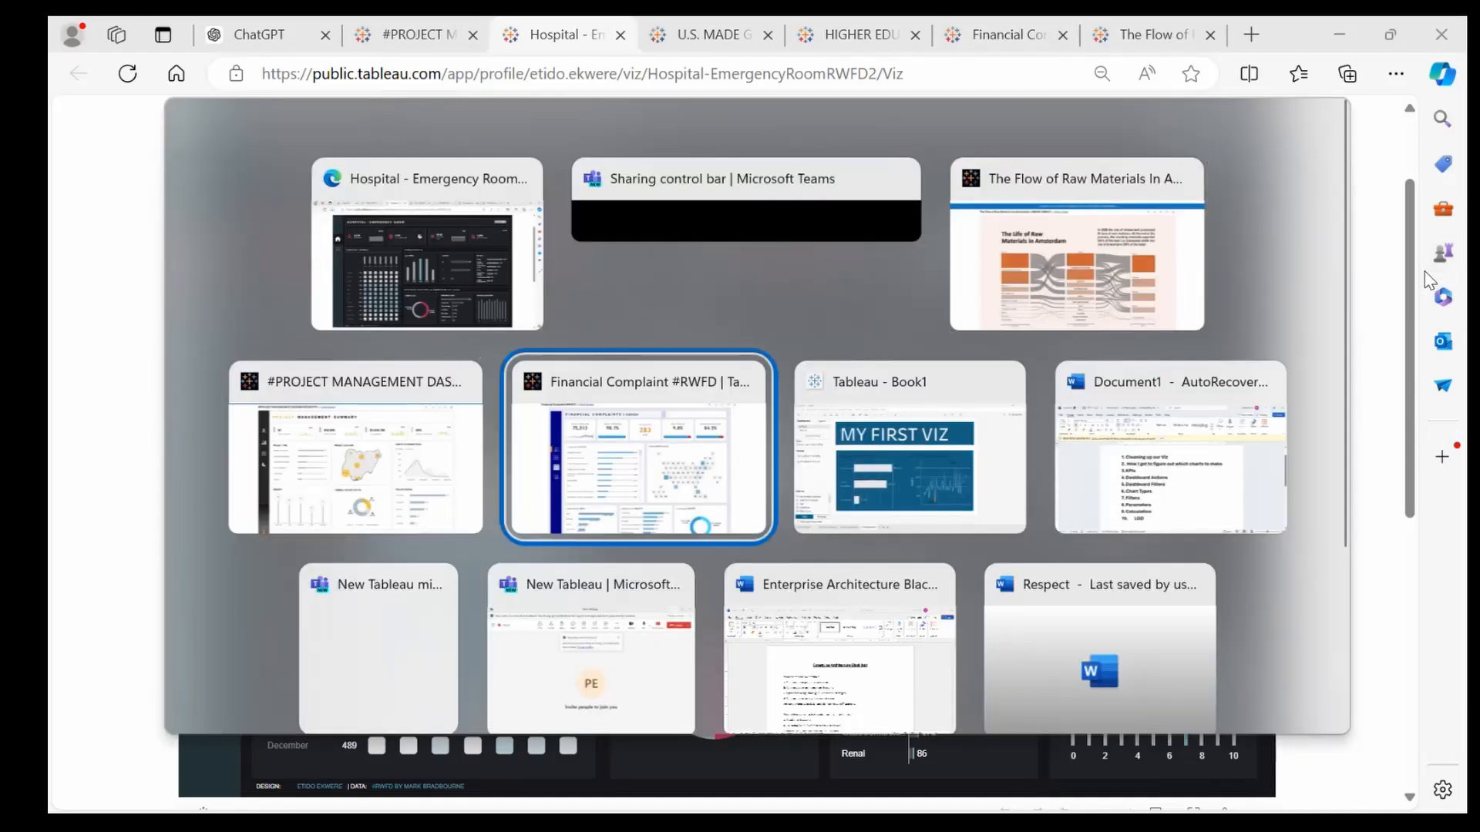
key(alt+Tab)
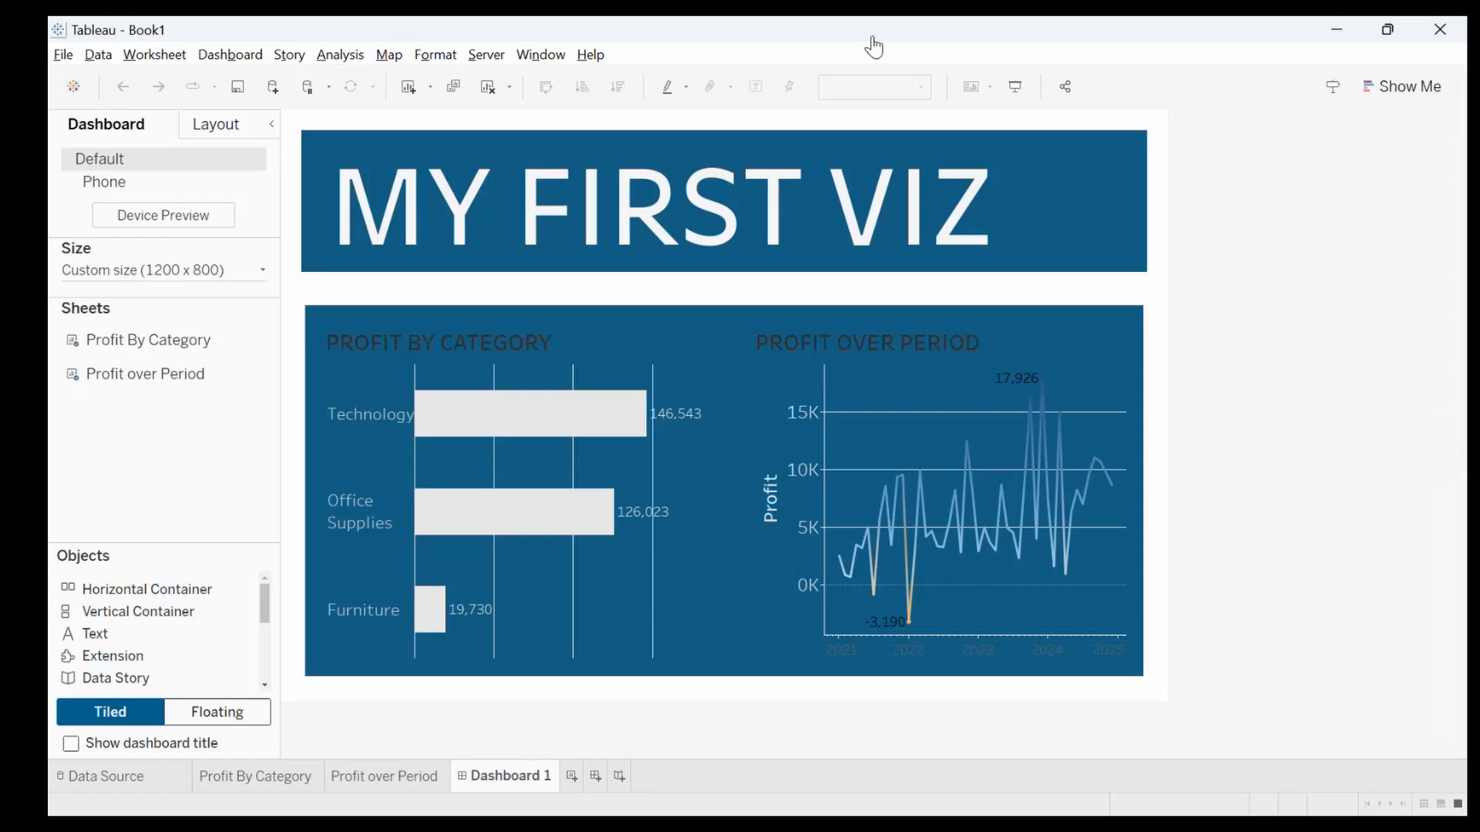
click(569, 359)
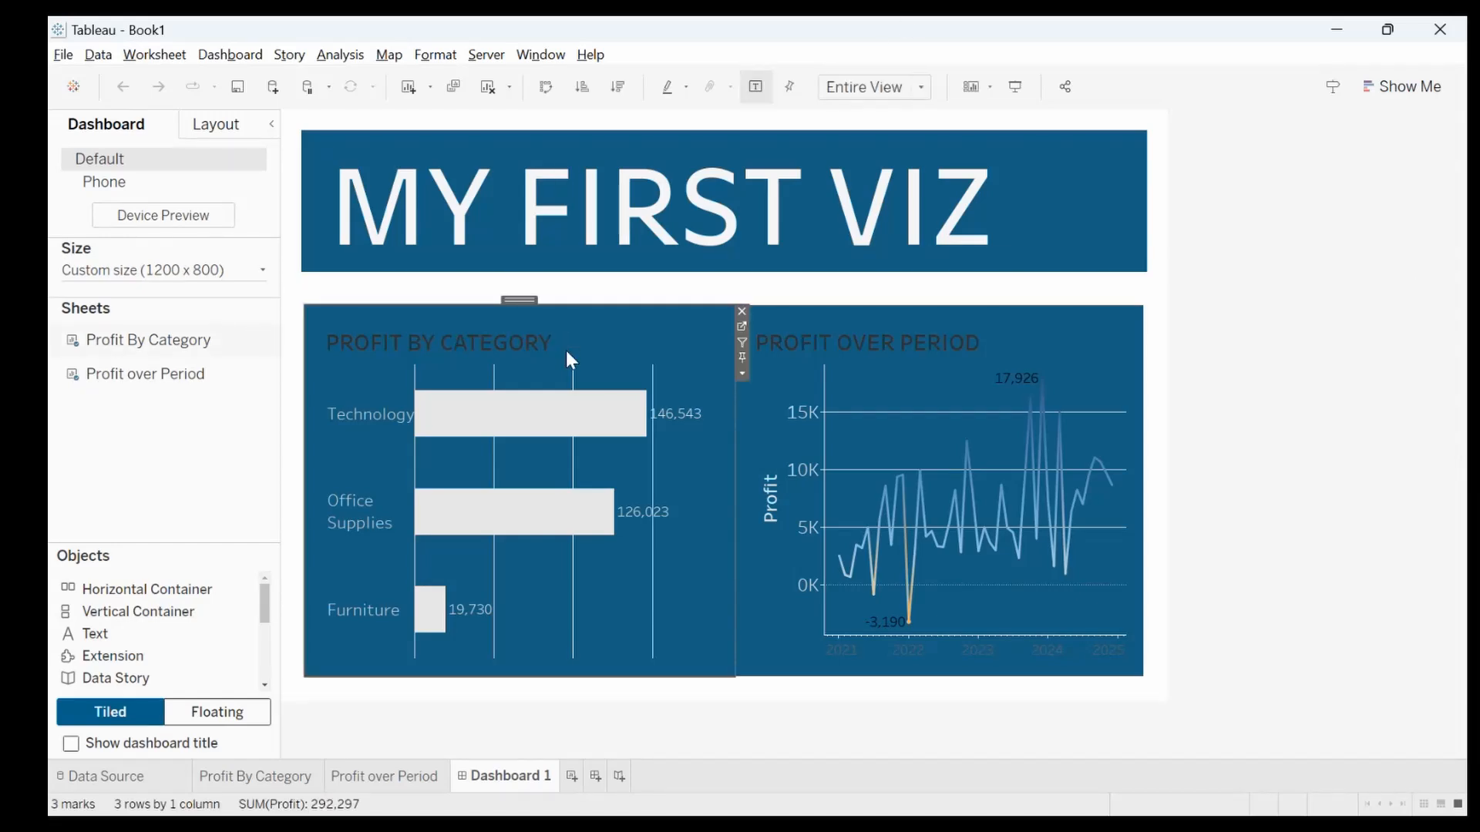
click(216, 125)
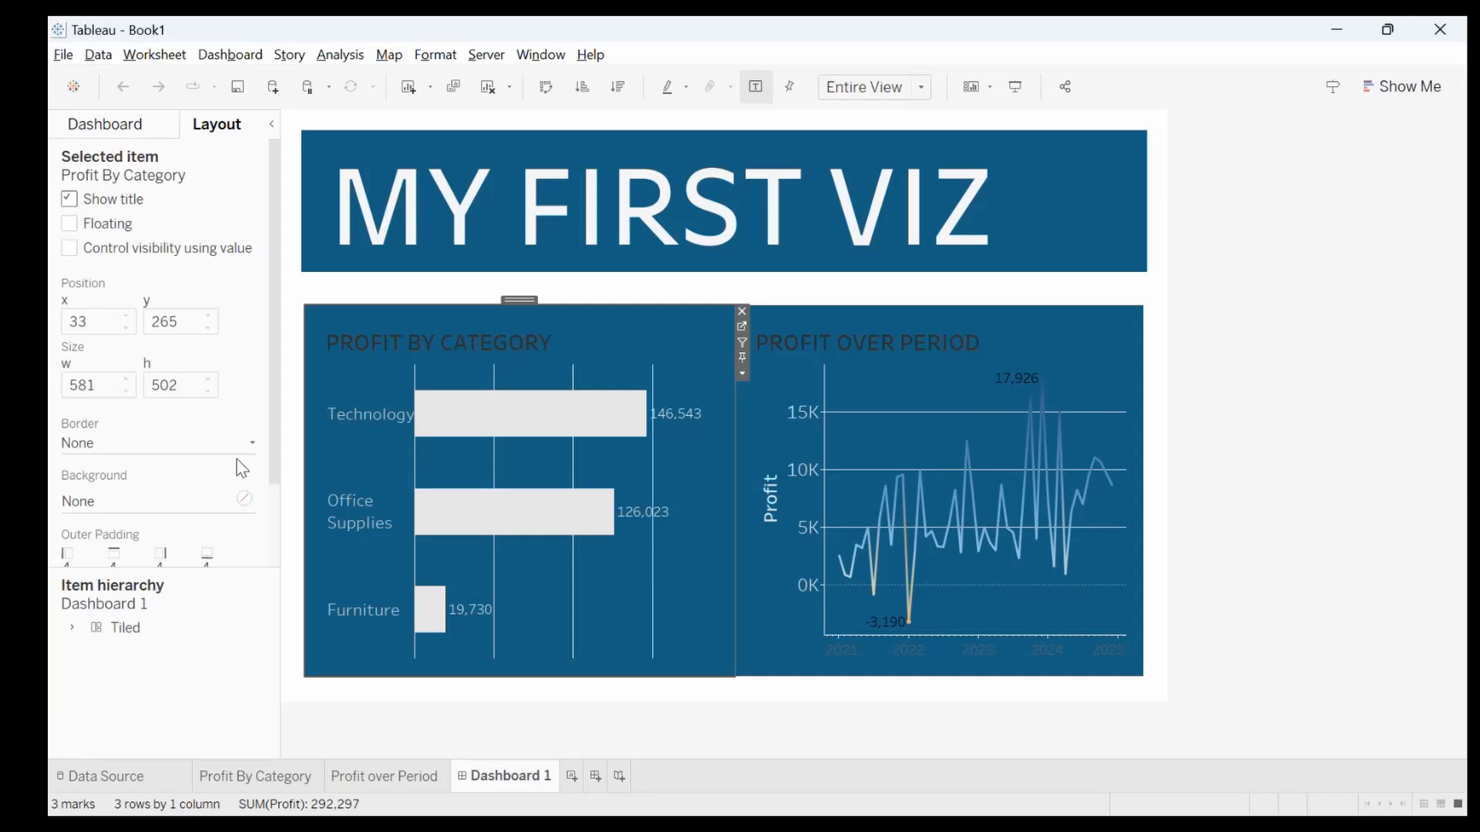
scroll(270, 429, down, 1)
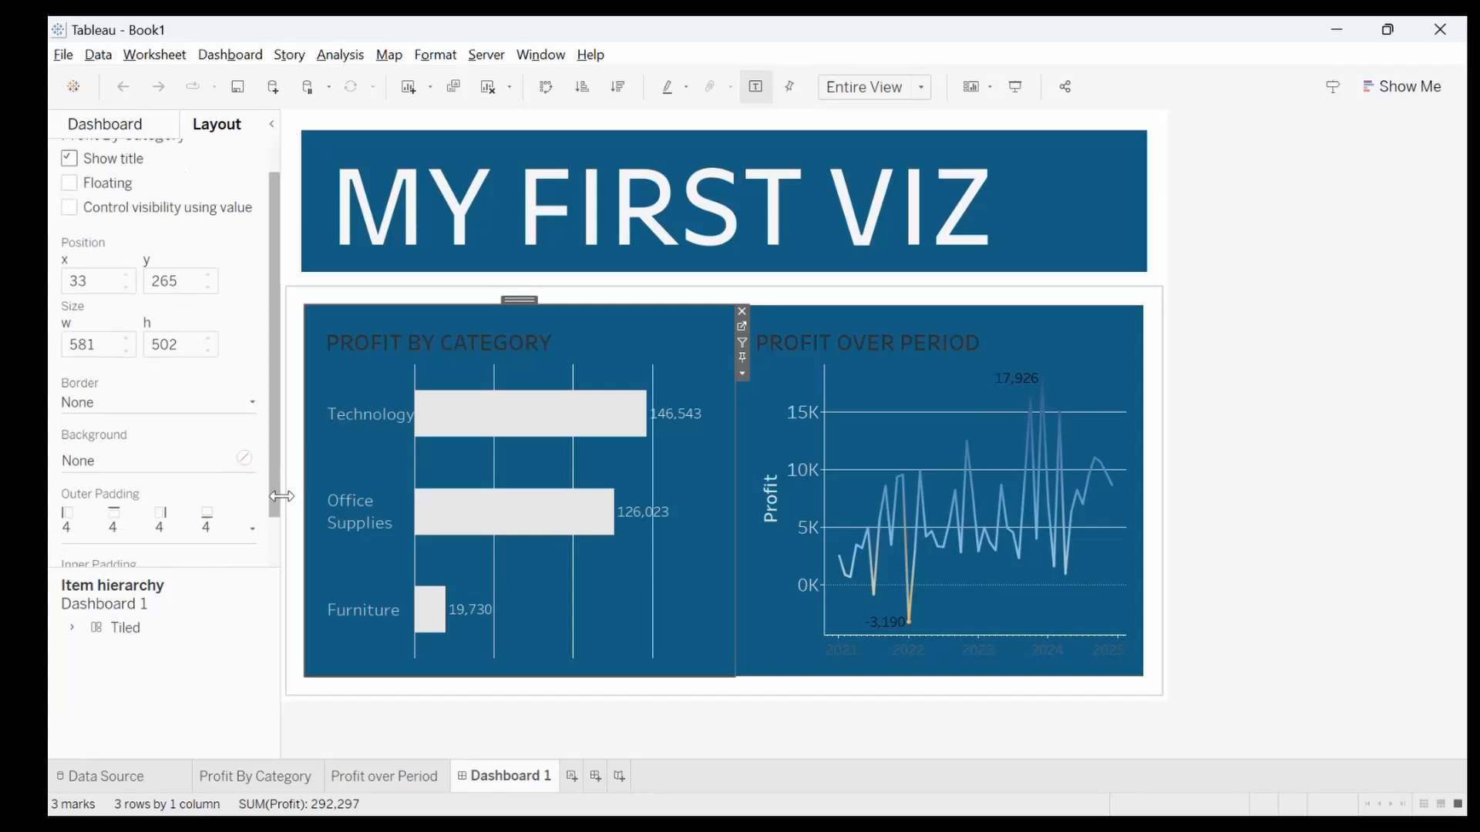
click(243, 460)
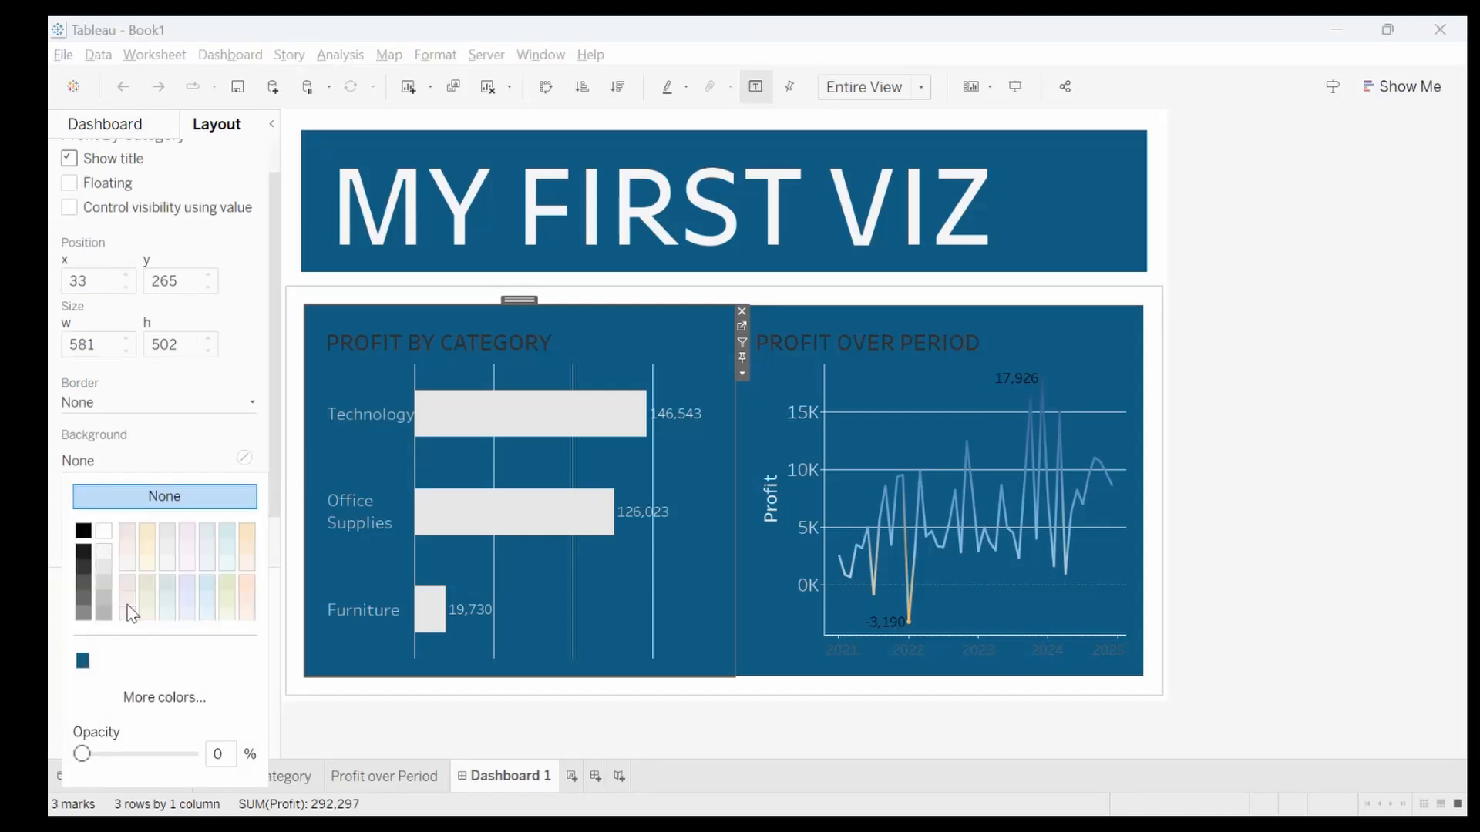
click(85, 615)
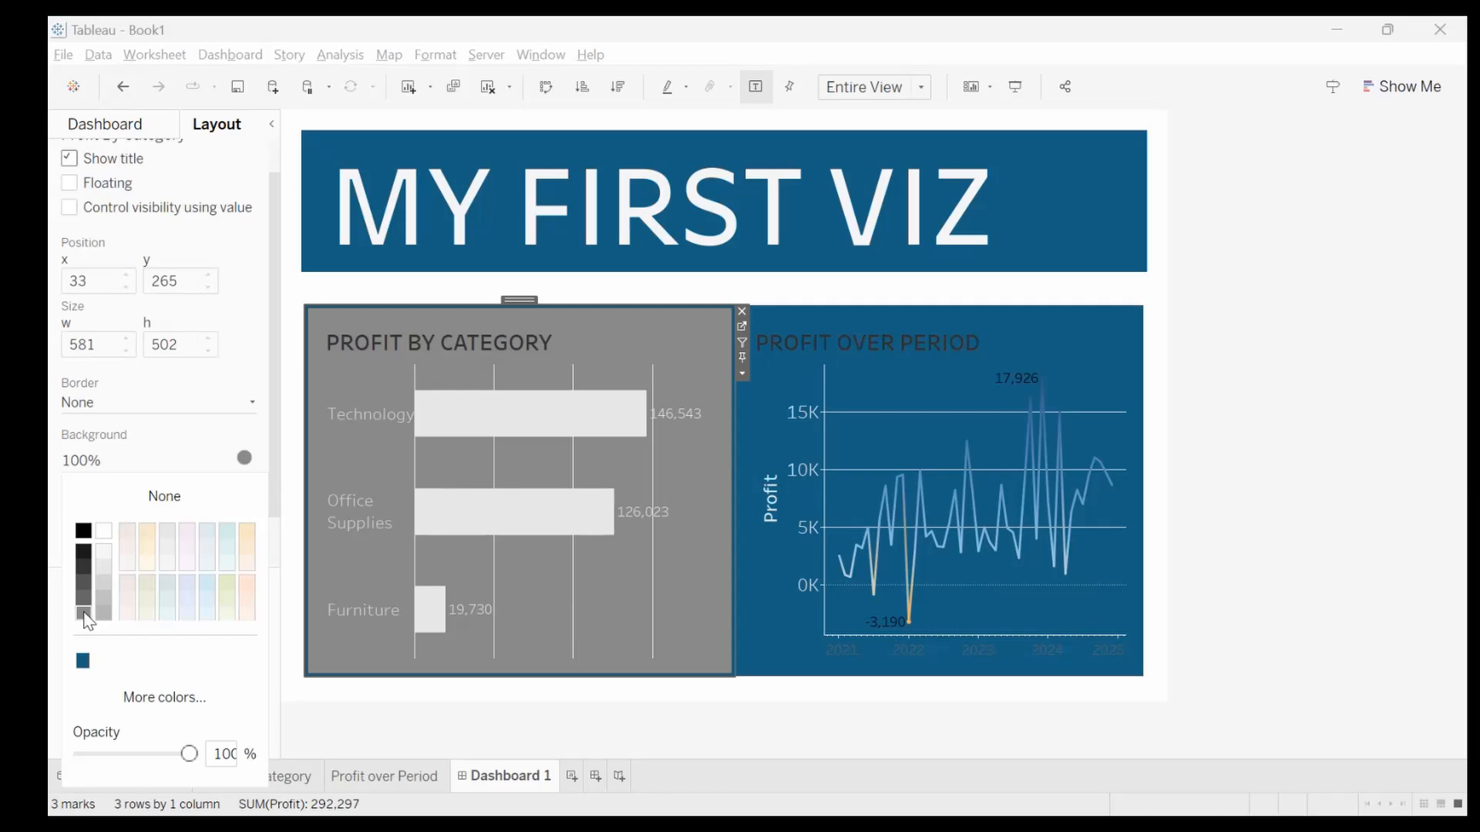
Give the Profit over Period item on the dashboard the same medium gray background
click(895, 338)
click(245, 457)
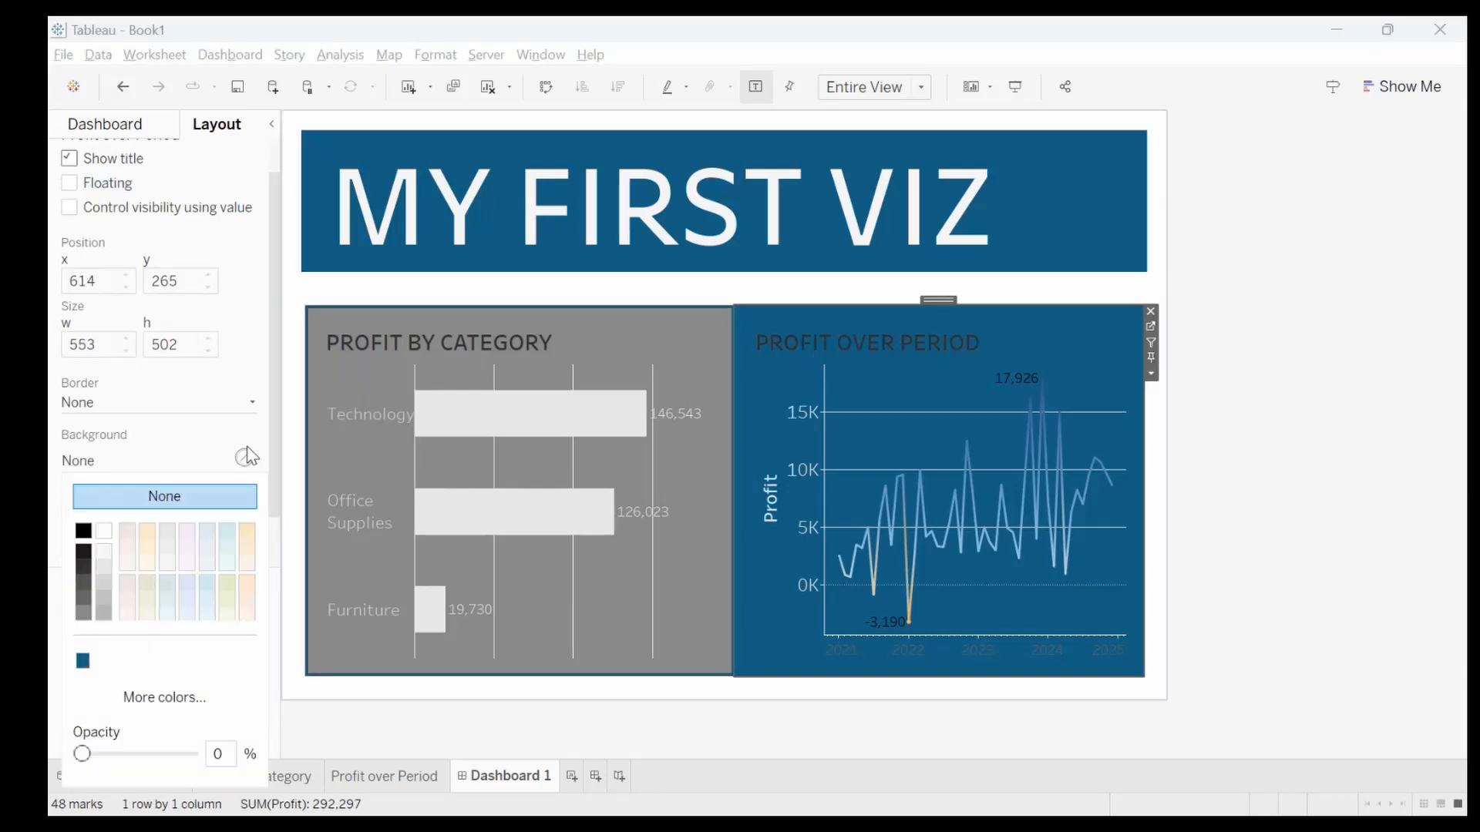
click(83, 615)
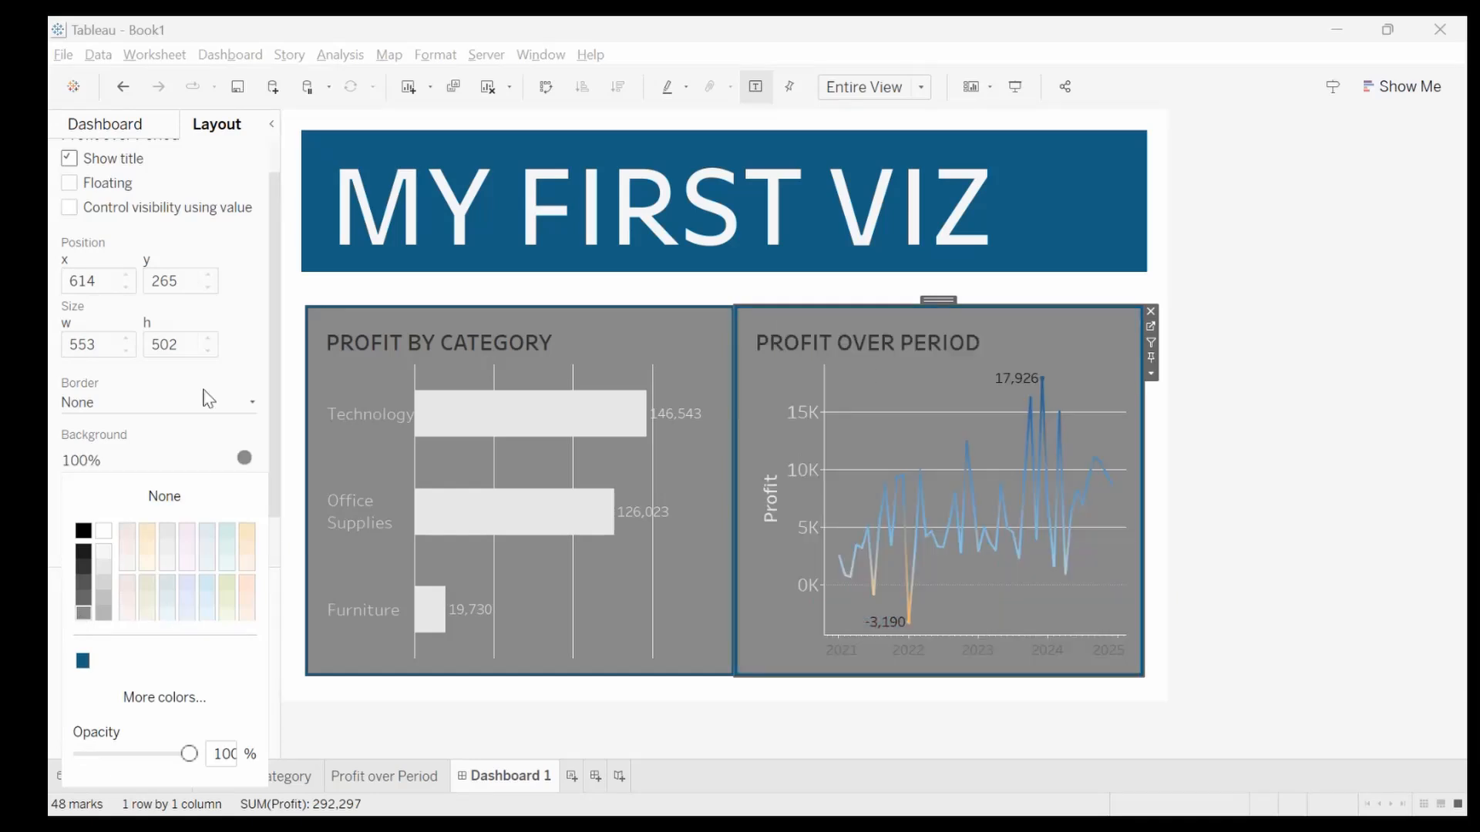
click(245, 458)
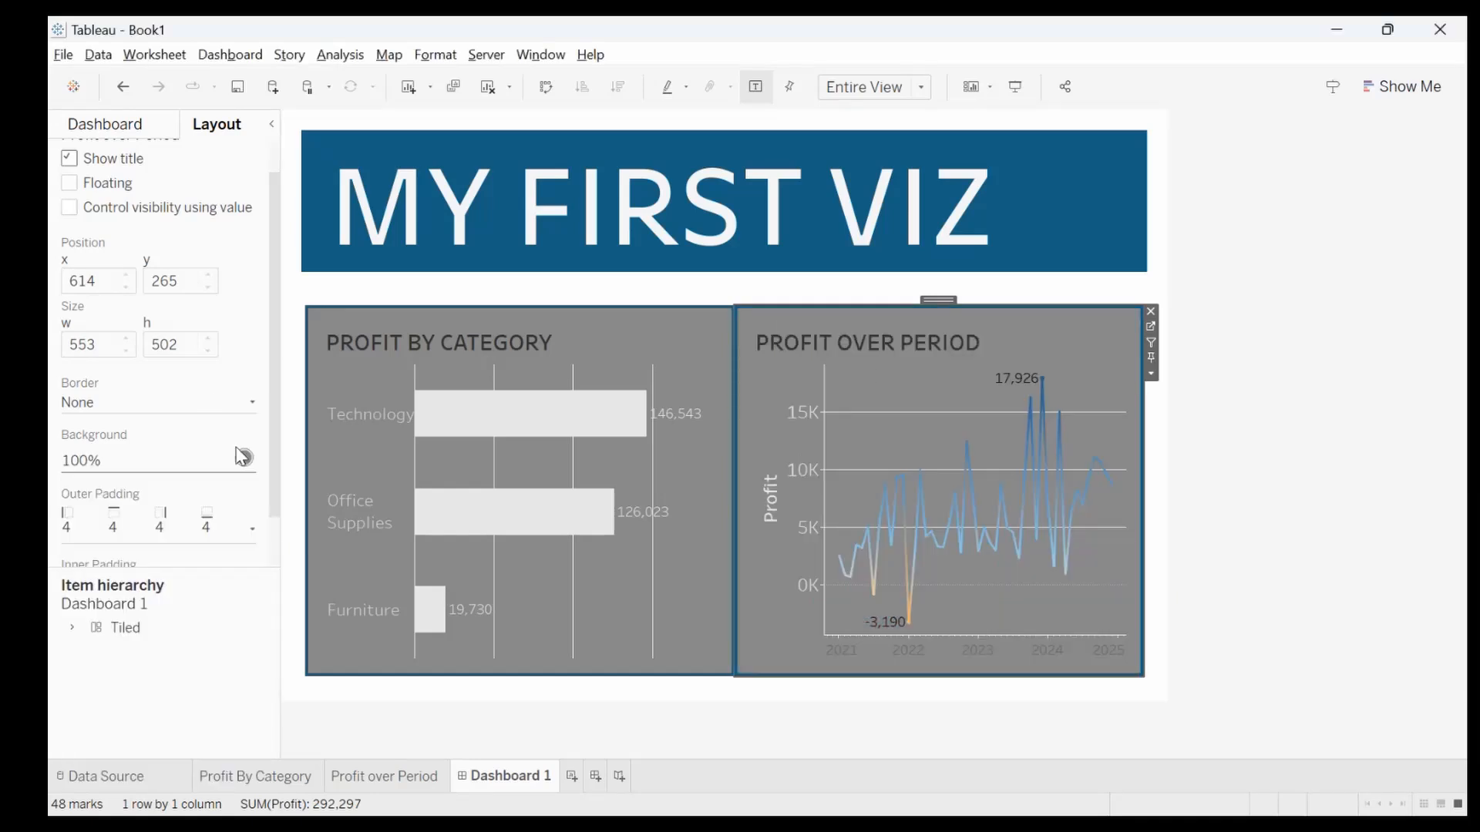
Set the outer padding of the Profit over Period item to 20 on all sides
click(252, 528)
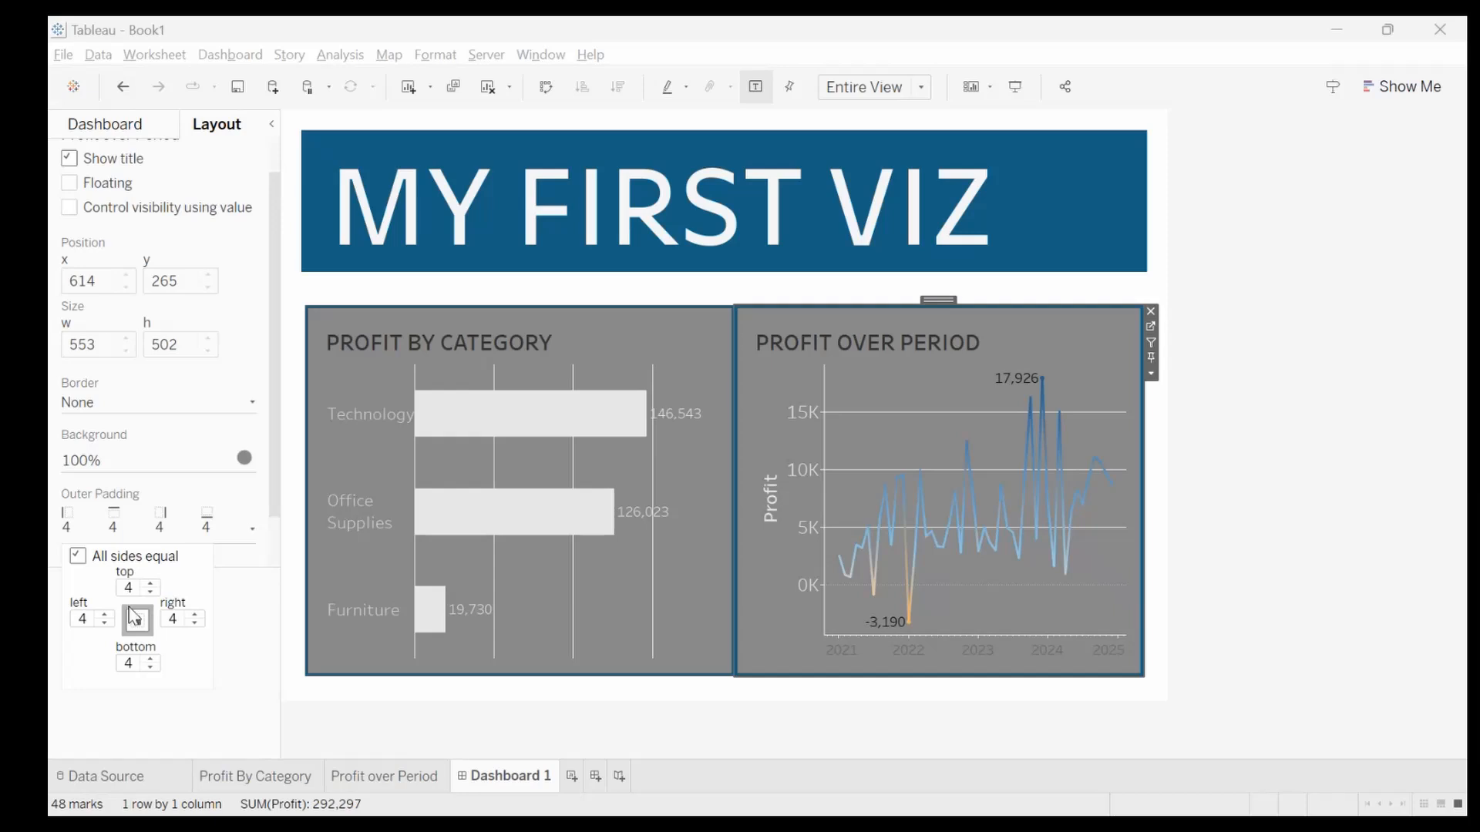
drag(134, 589, 119, 585)
text(20)
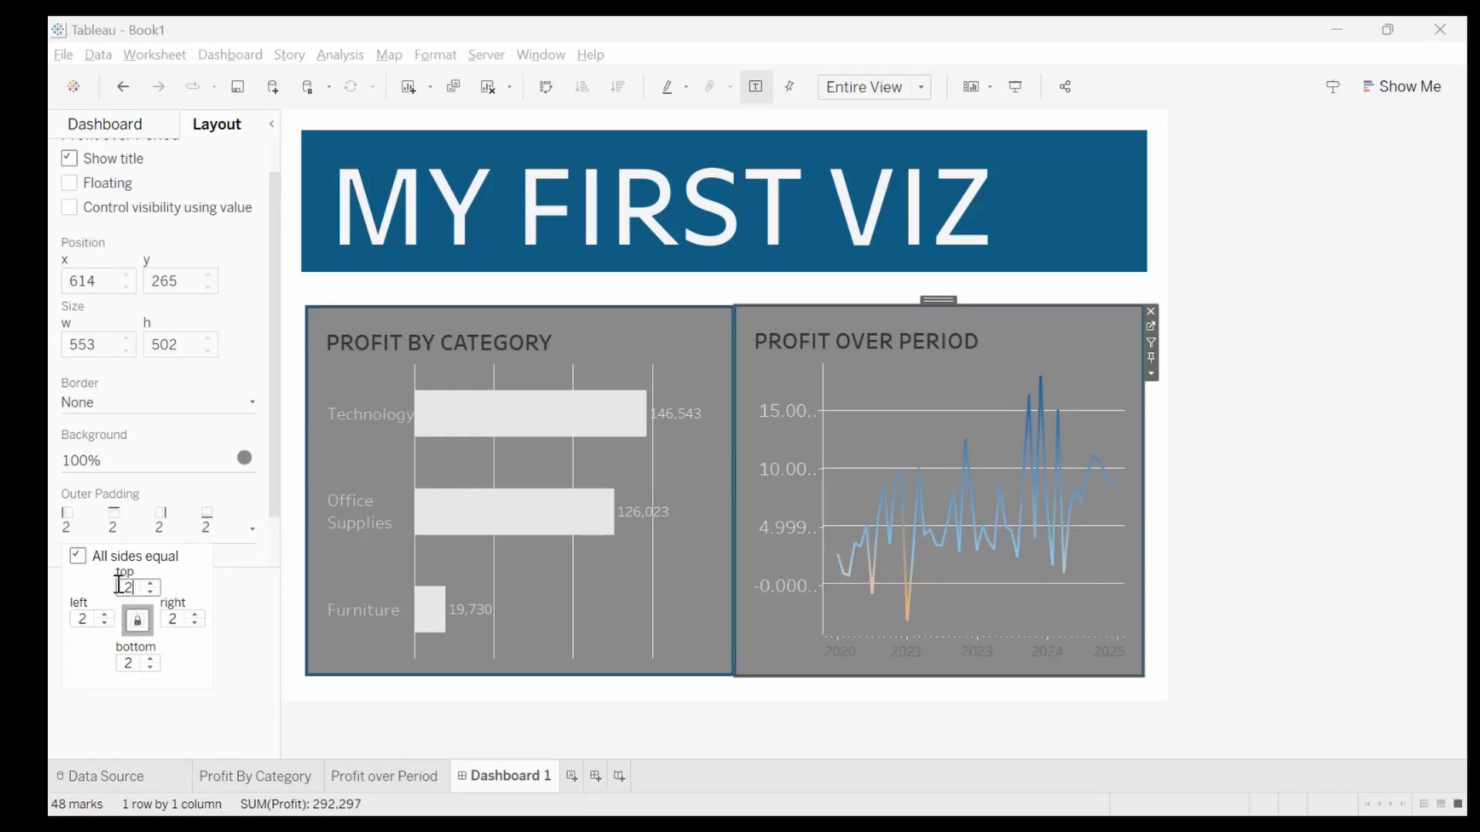
key(Return)
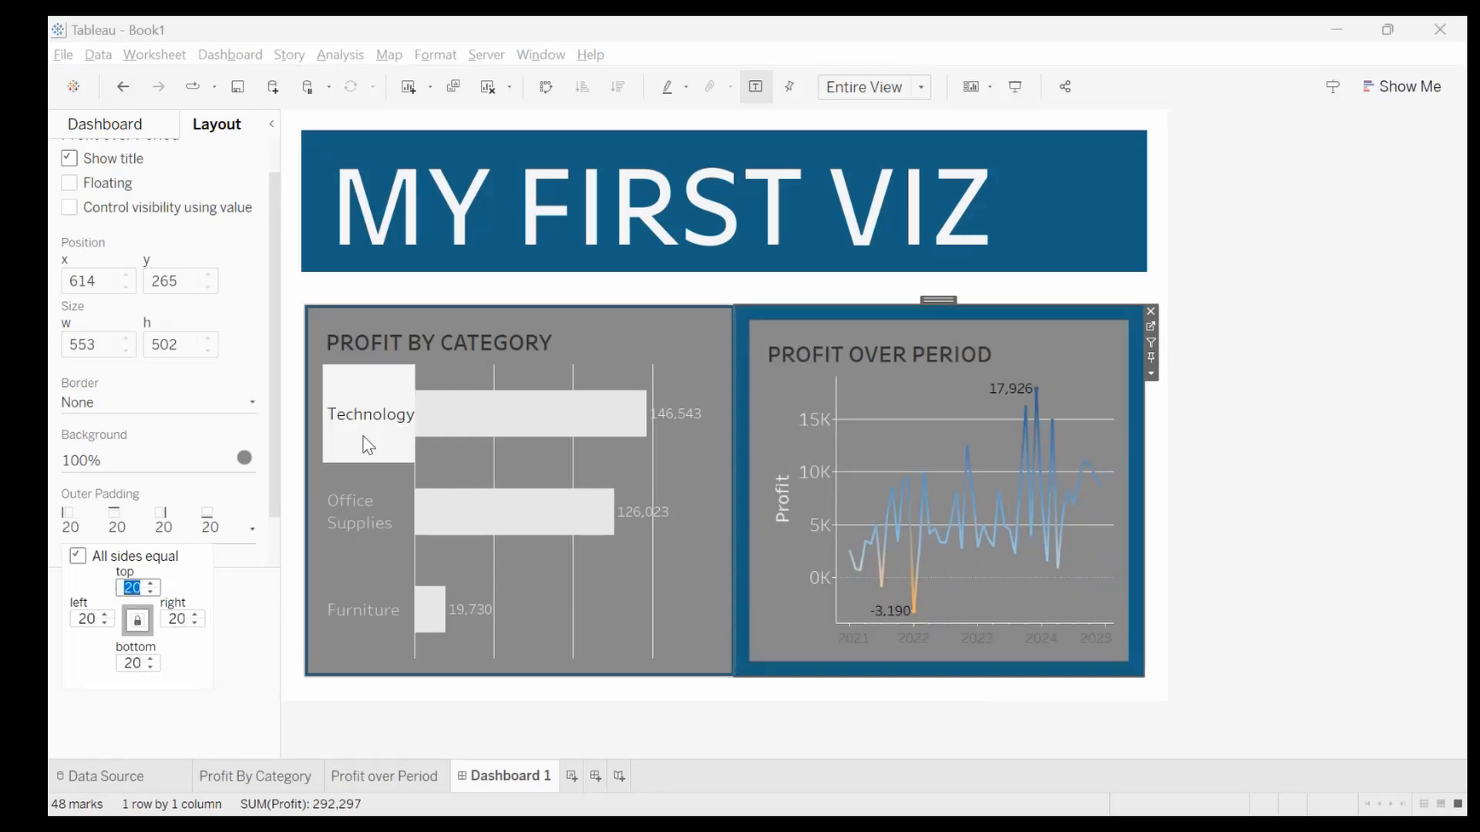
Set the outer padding of the Profit By Category item to 20 on all sides
click(561, 377)
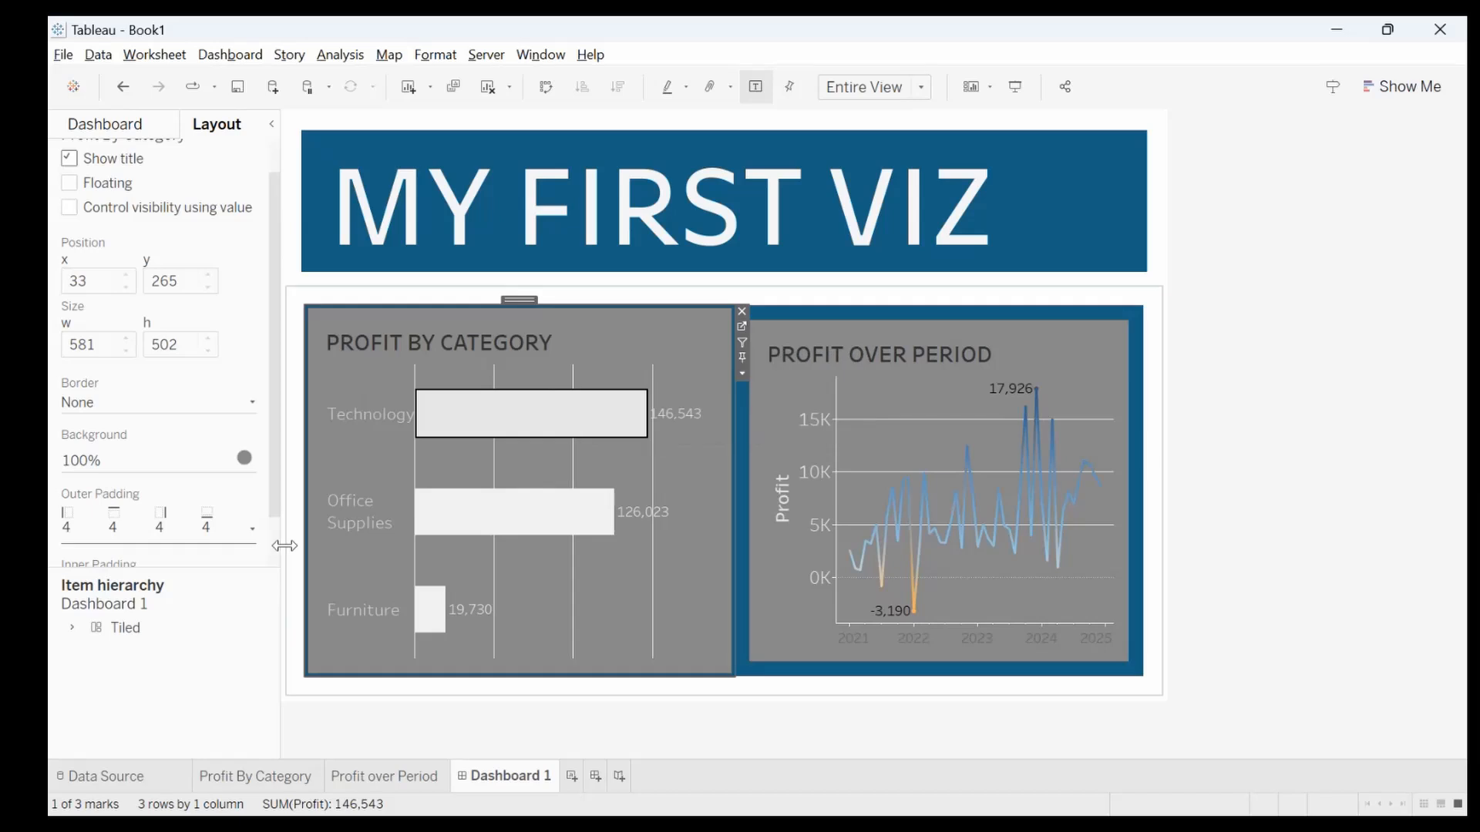
text(20)
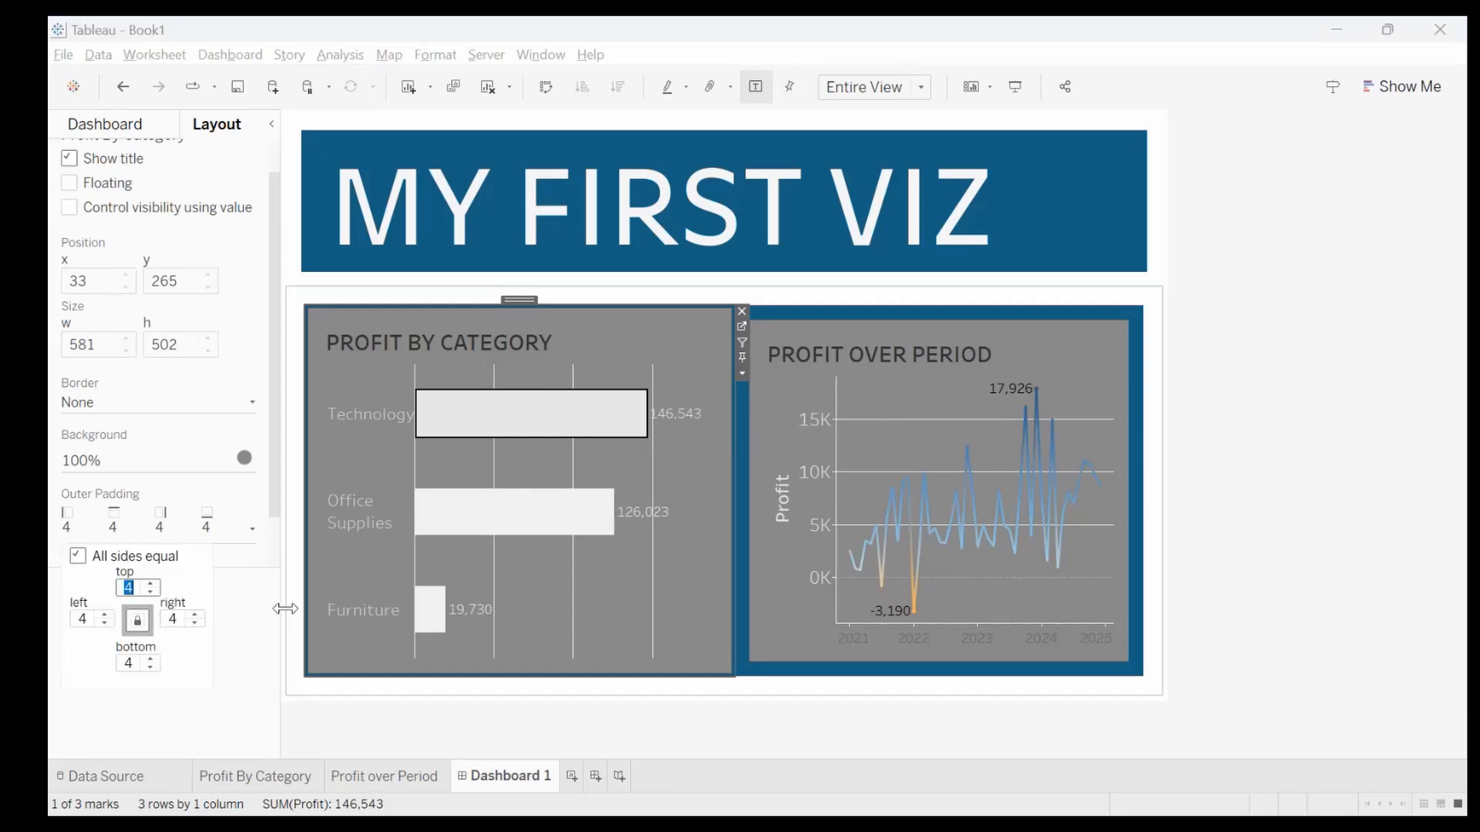
key(Return)
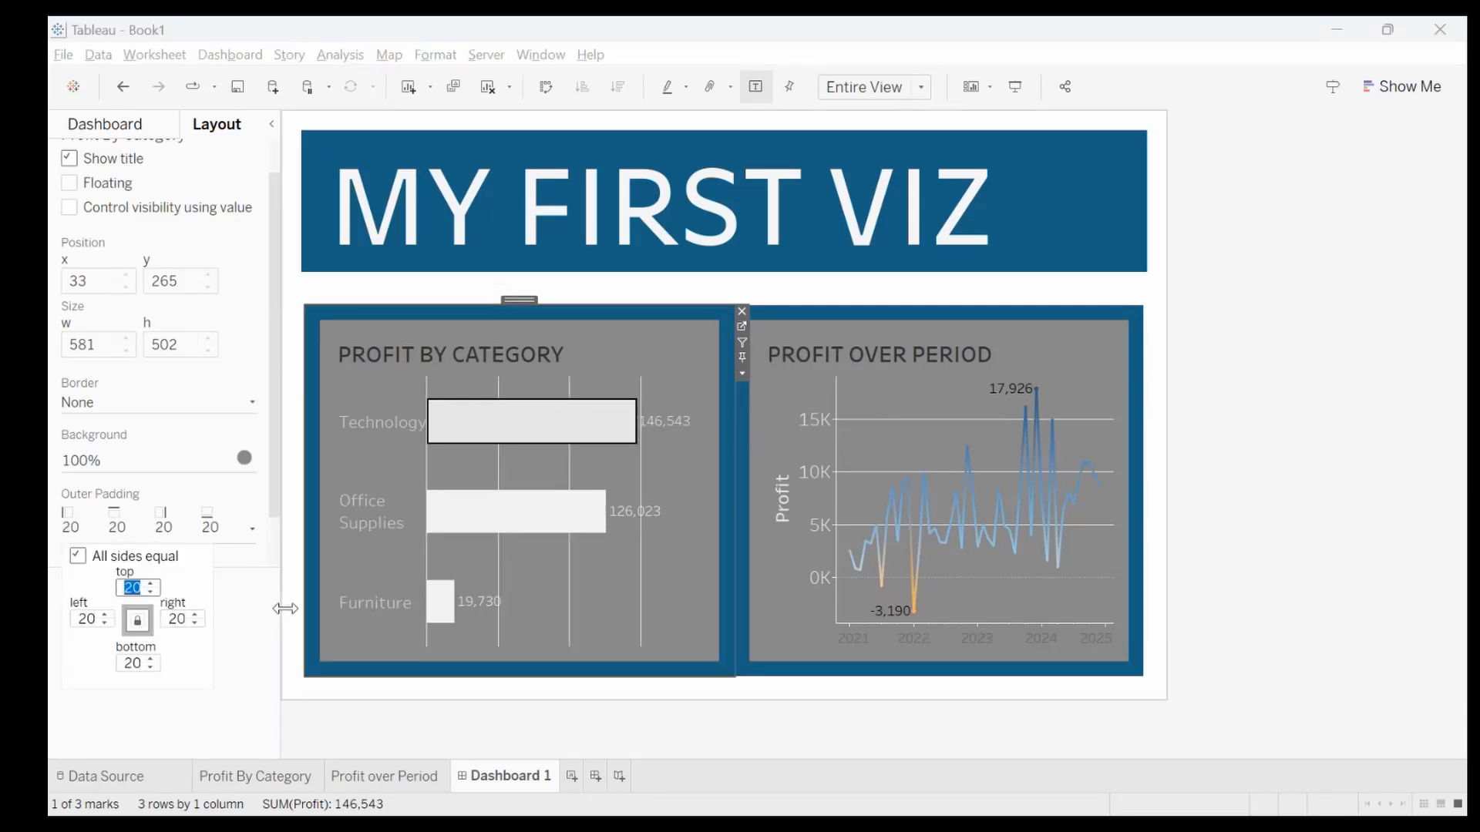
click(1310, 386)
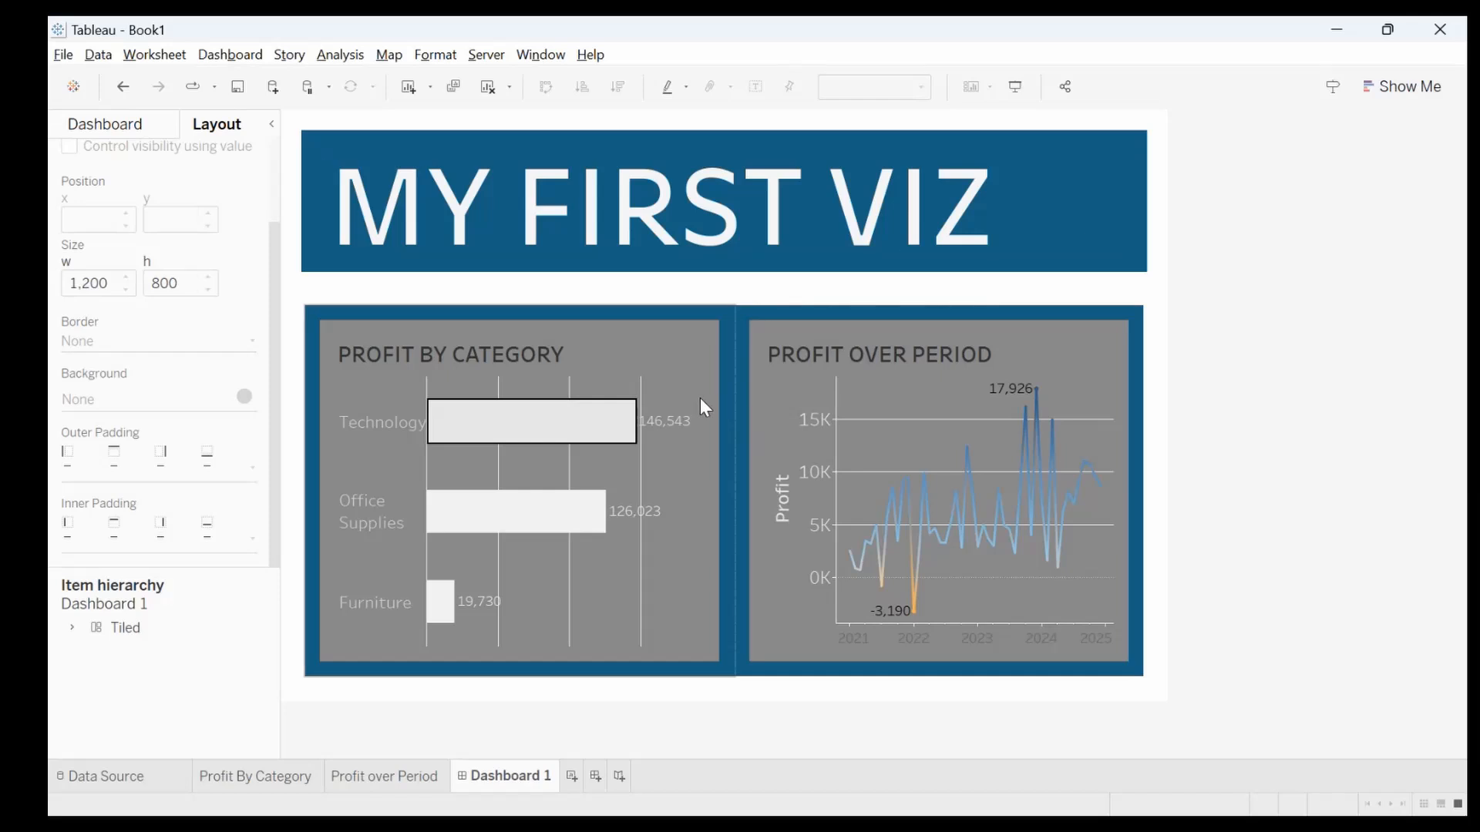
Open the Profit By Category worksheet from its dashboard item and color the bars red
click(687, 334)
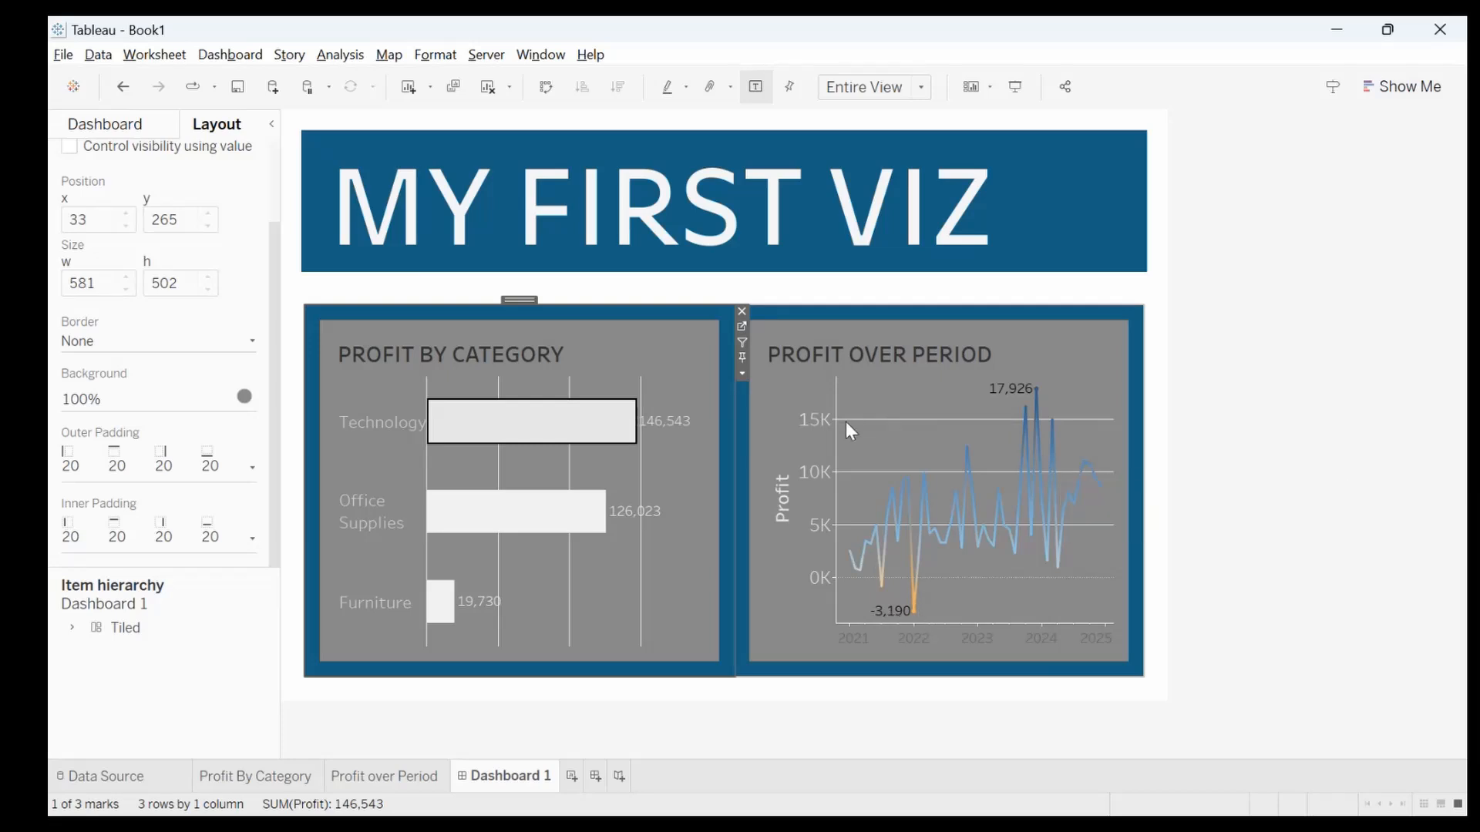
click(1066, 589)
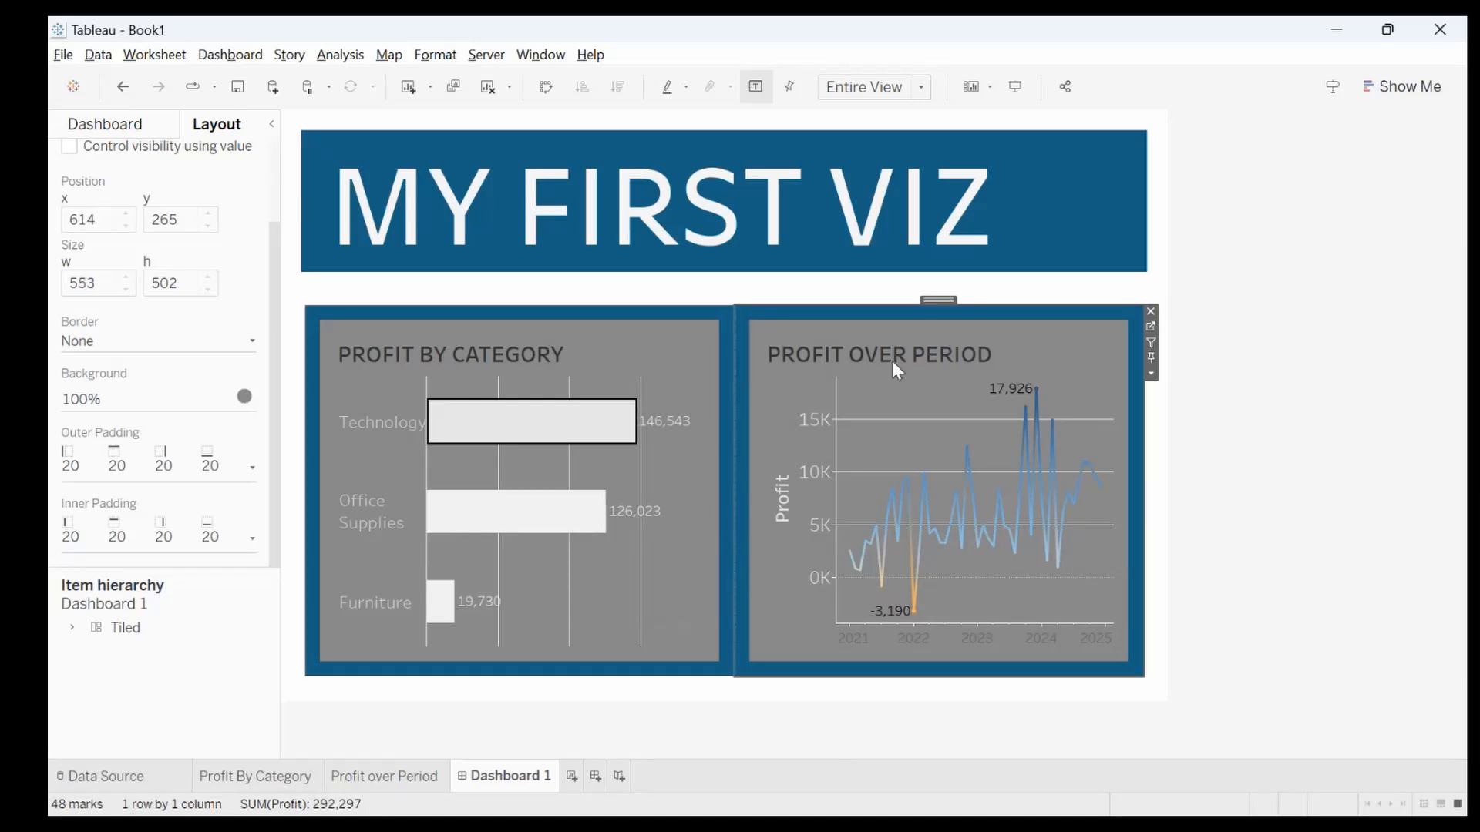
click(706, 339)
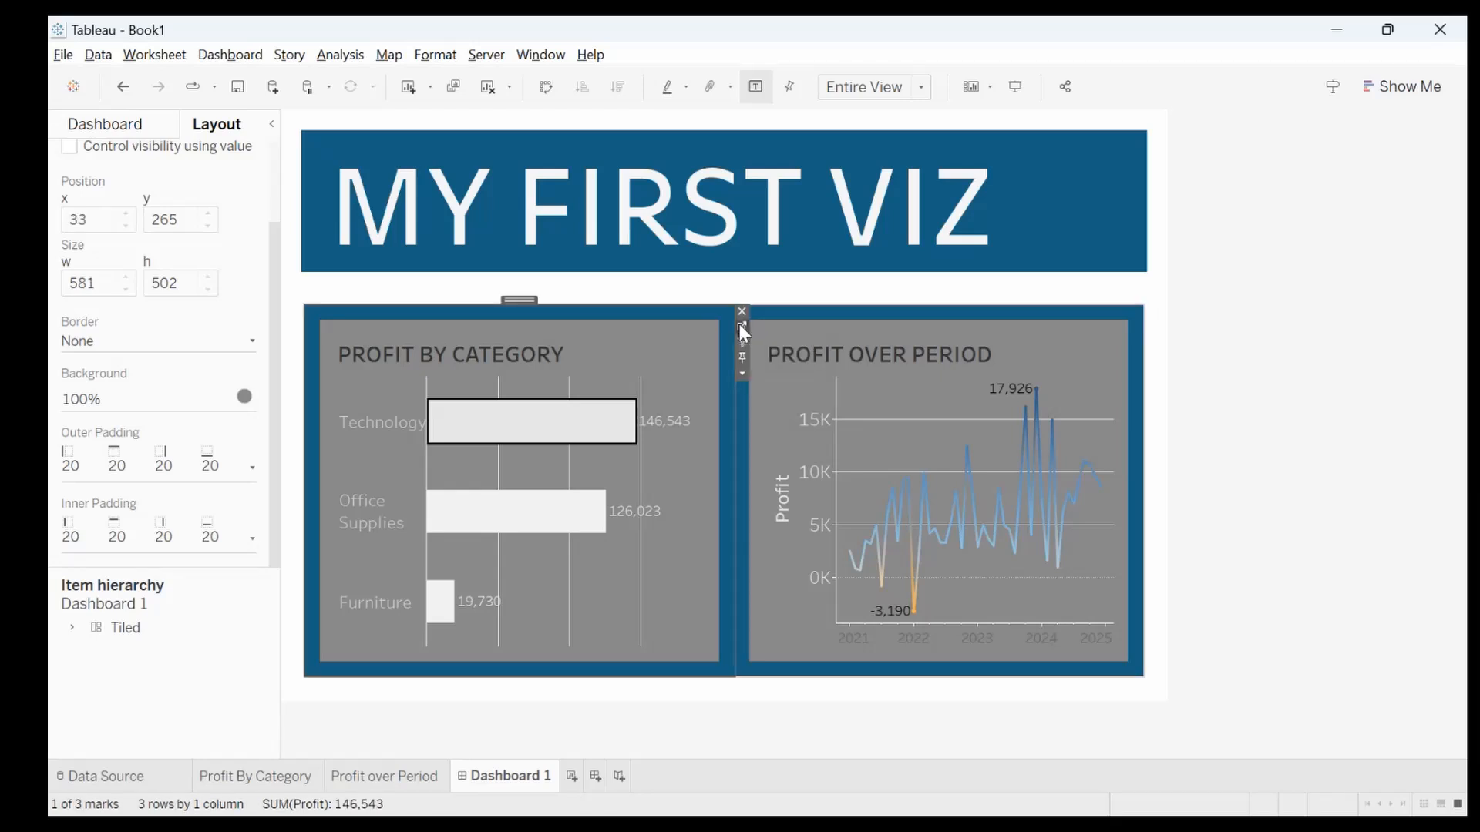
click(742, 331)
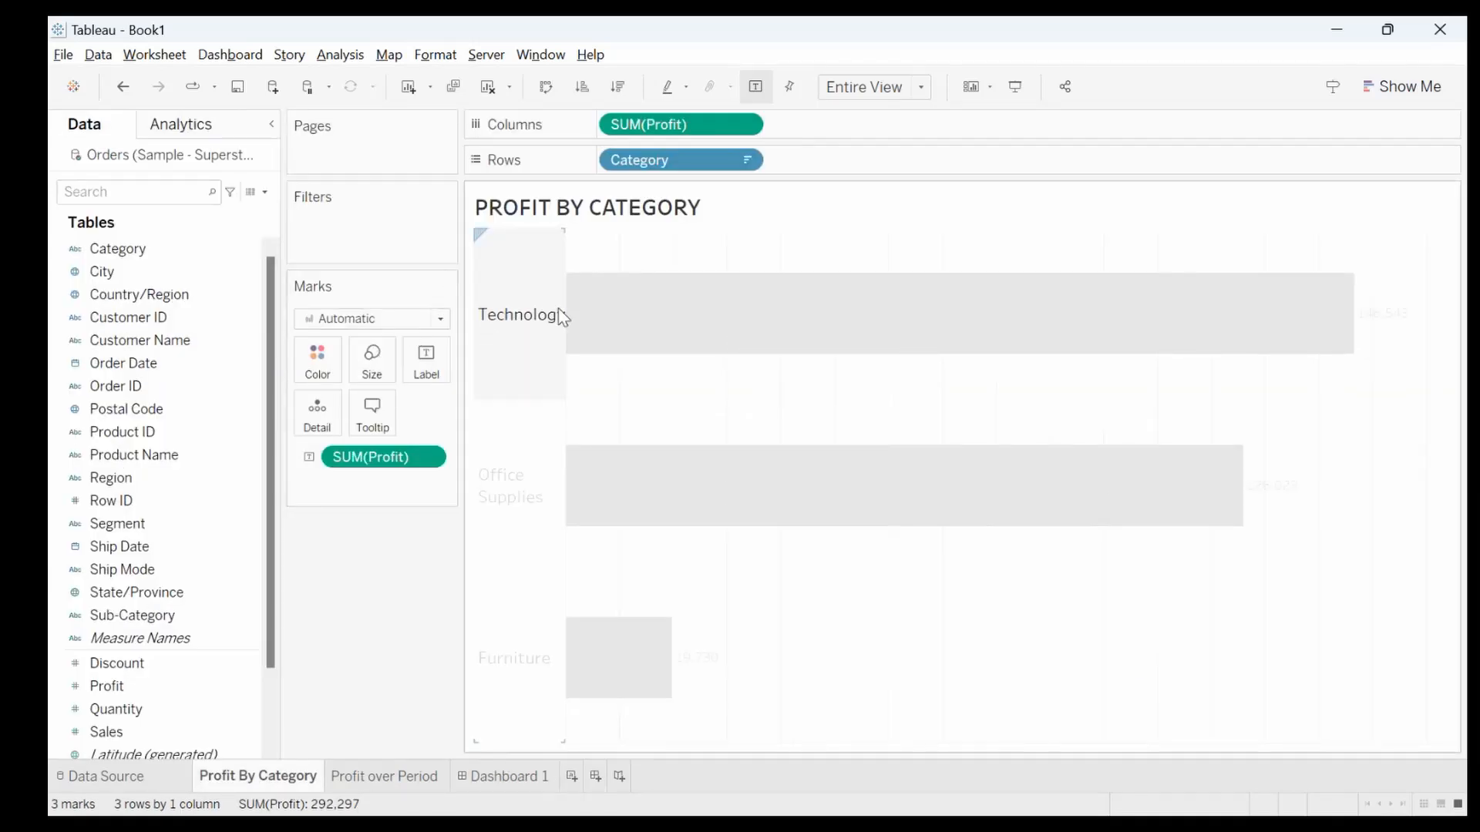
click(339, 354)
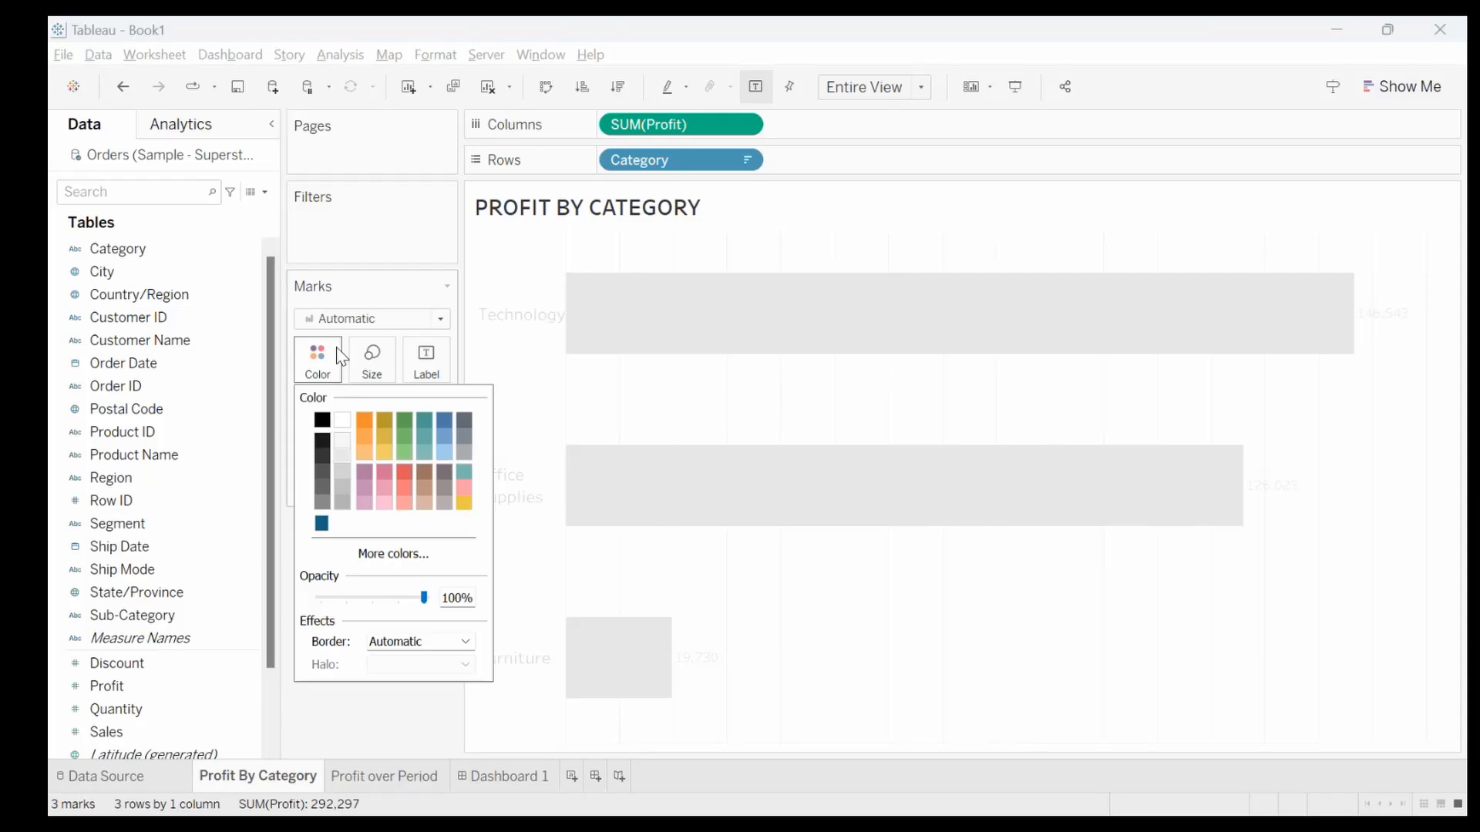
click(403, 468)
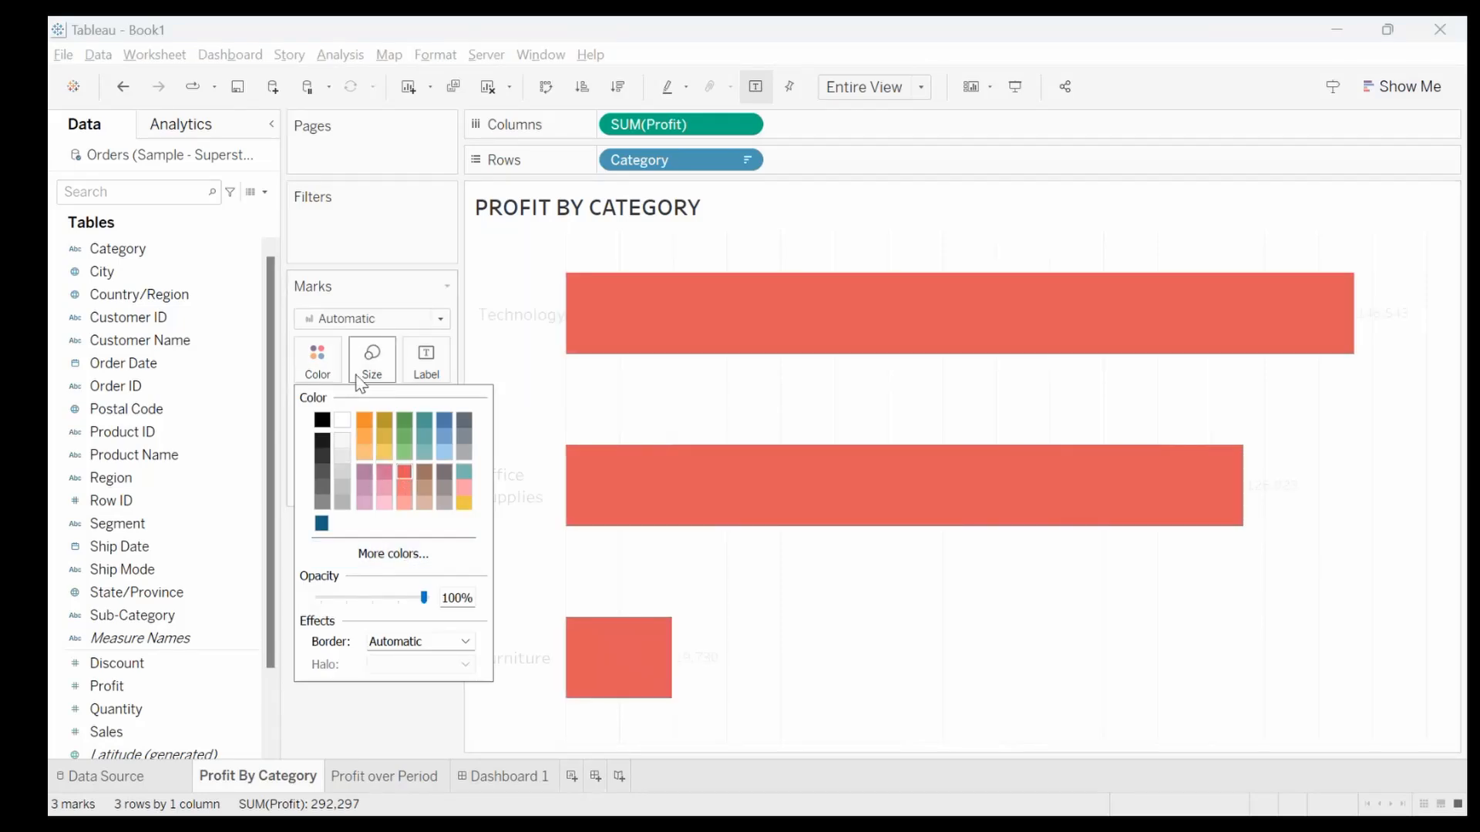
Change the text color of the SUM(Profit) mark labels to the same red as the bars
click(428, 376)
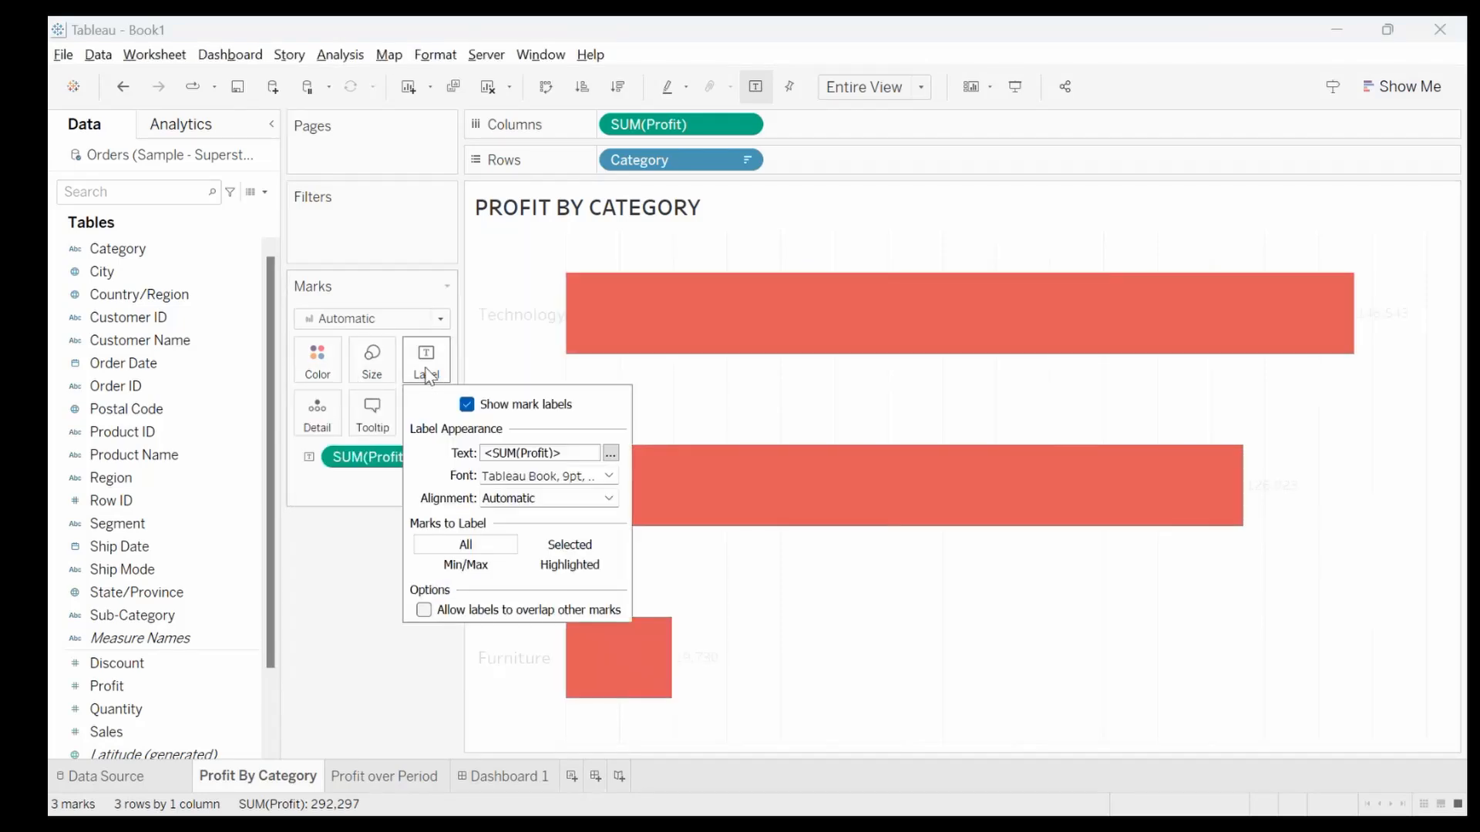
click(610, 454)
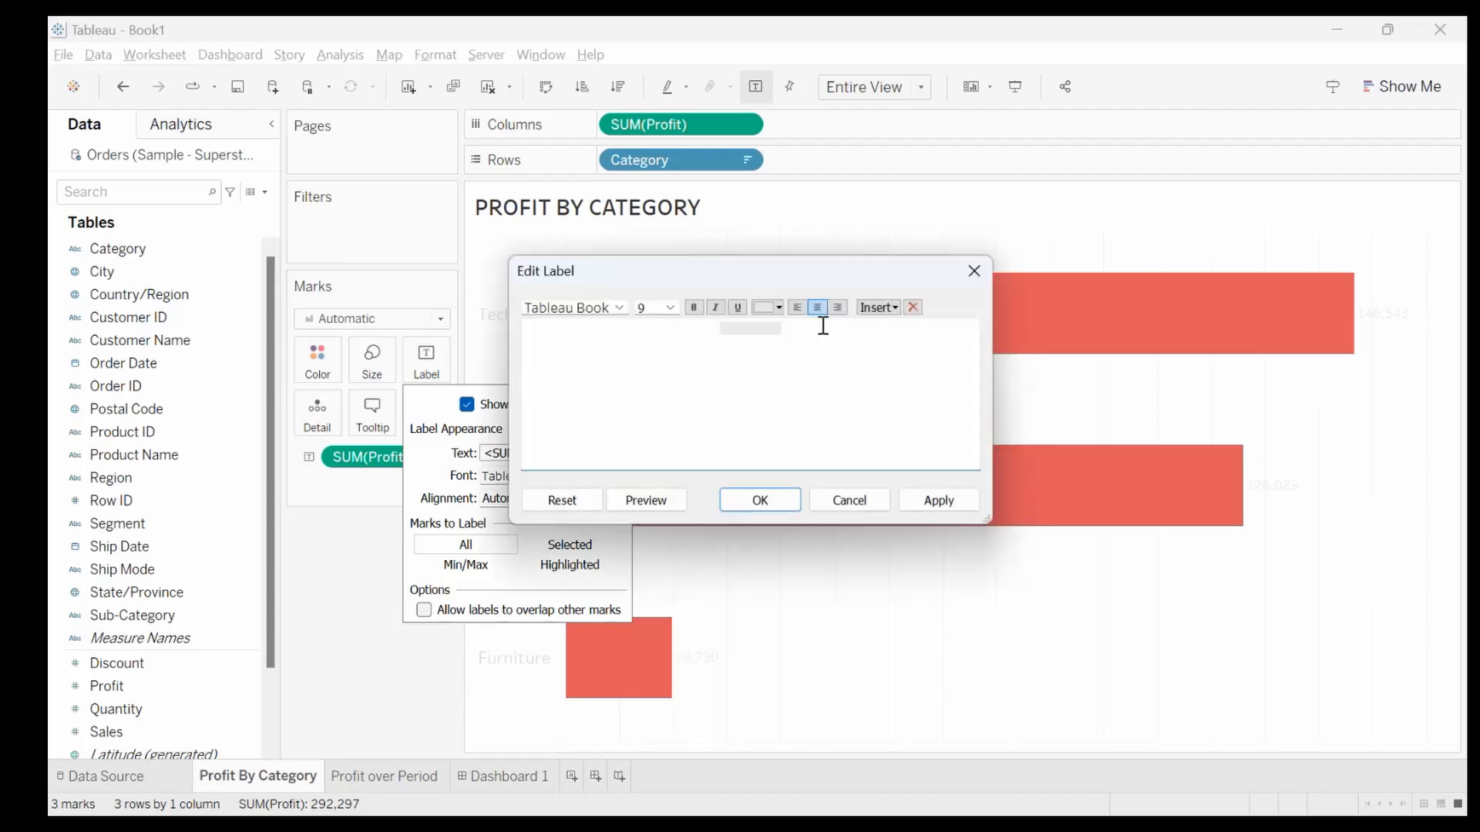
drag(754, 367, 632, 323)
click(767, 308)
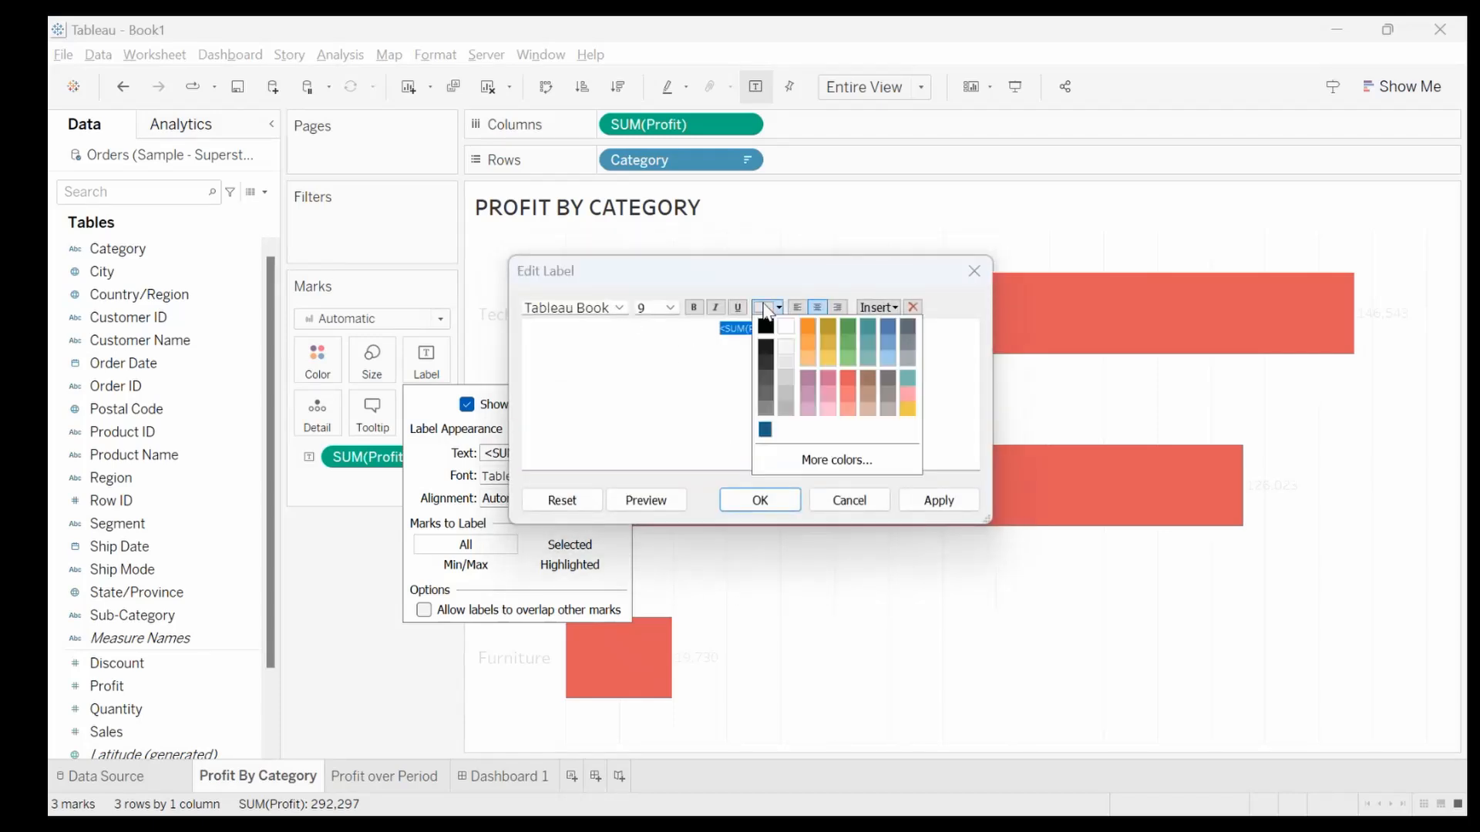
click(847, 383)
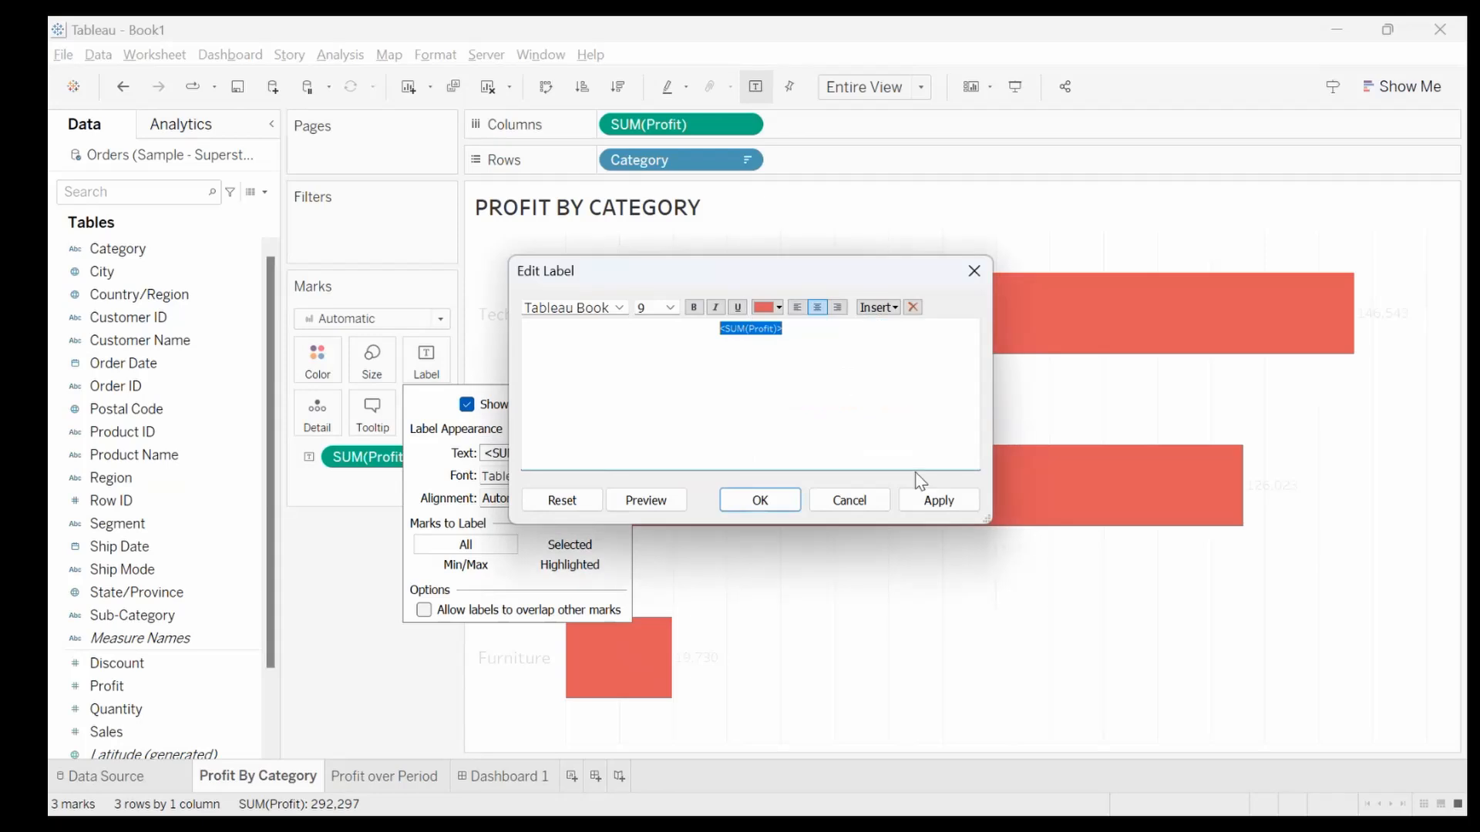
click(938, 500)
click(759, 500)
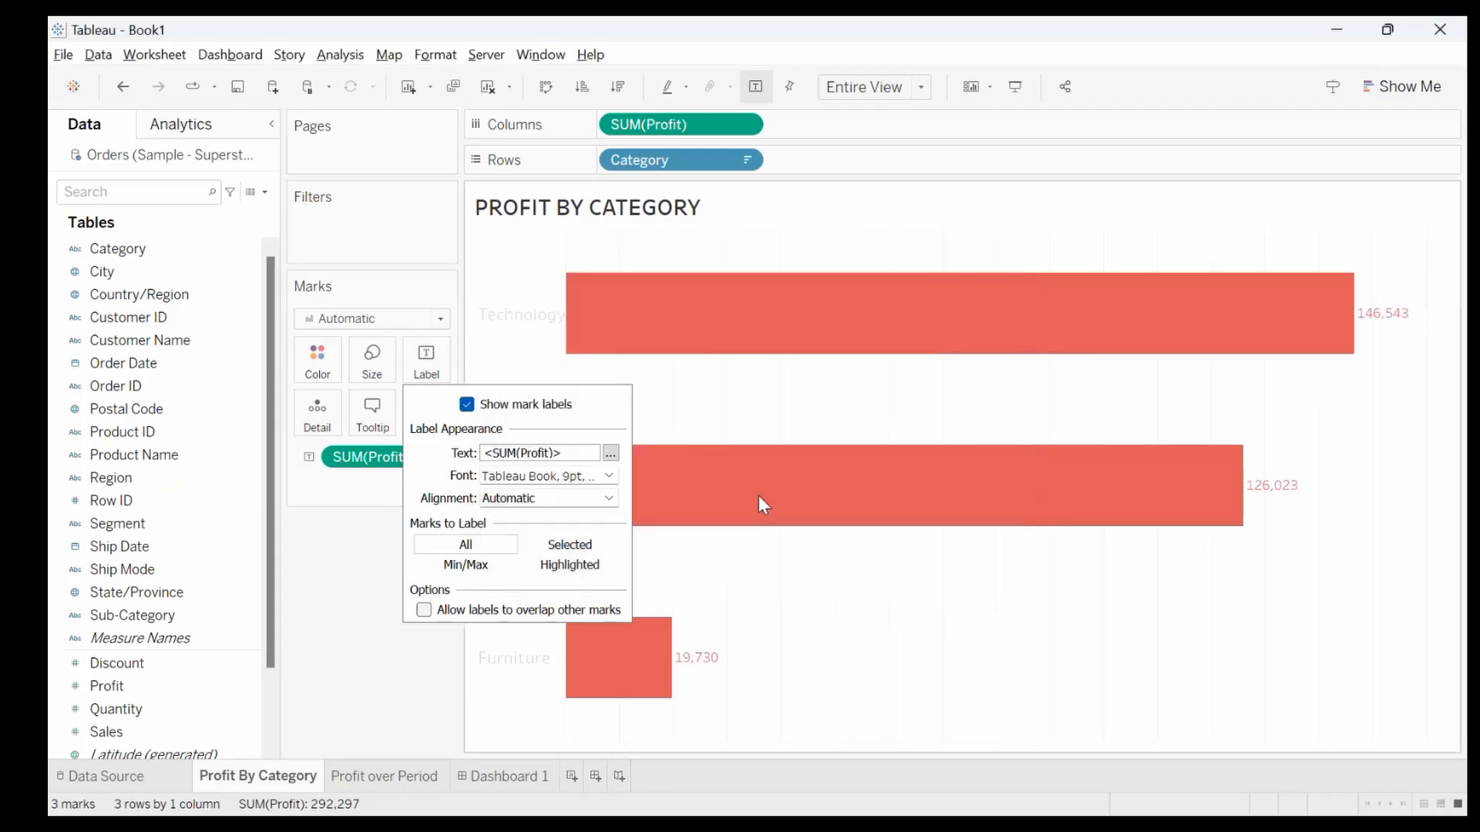
Make the SUM(Profit) mark label text bold and apply the change to the bars
click(611, 454)
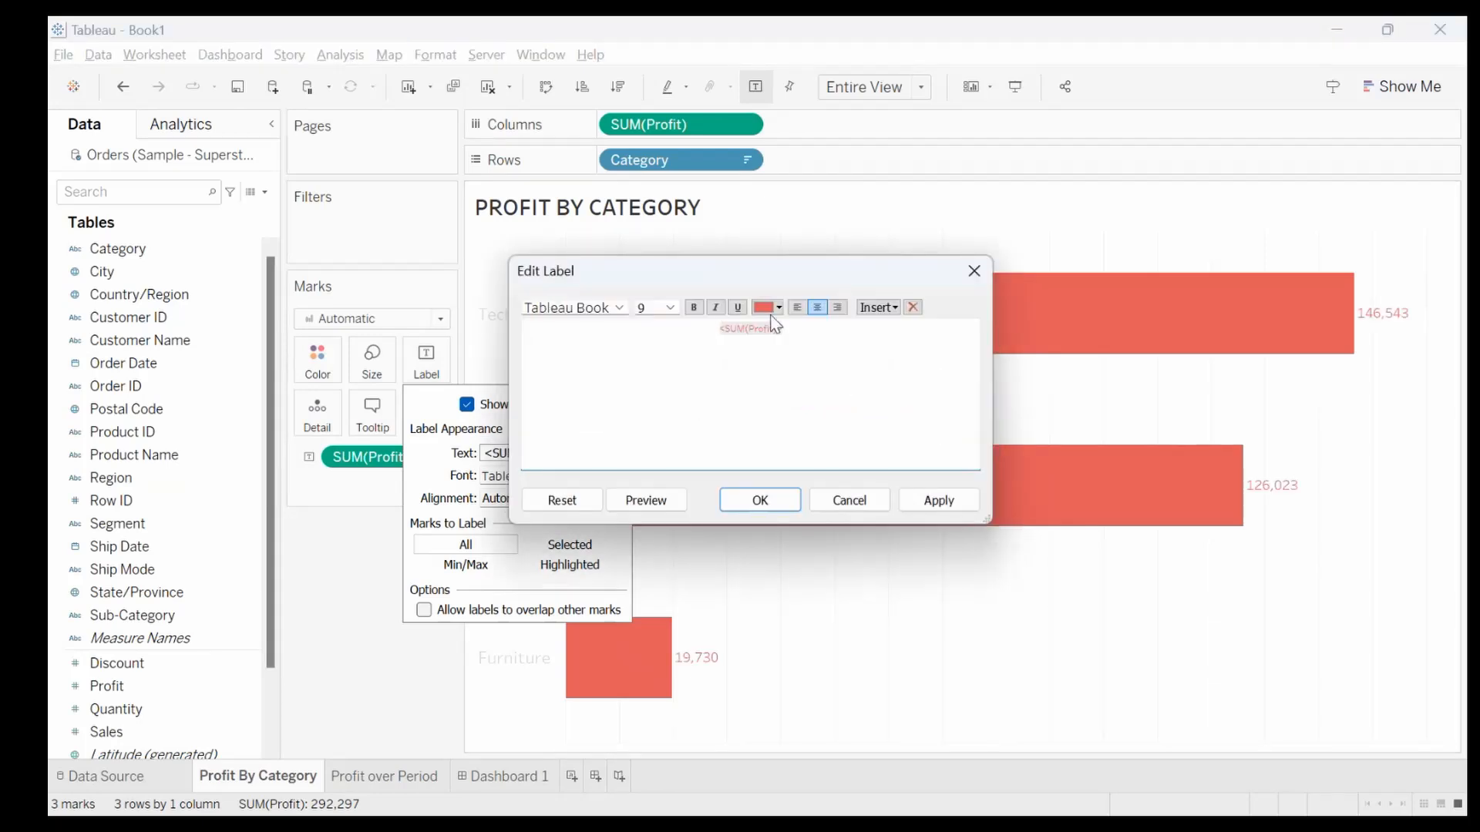
drag(793, 327, 668, 320)
click(776, 308)
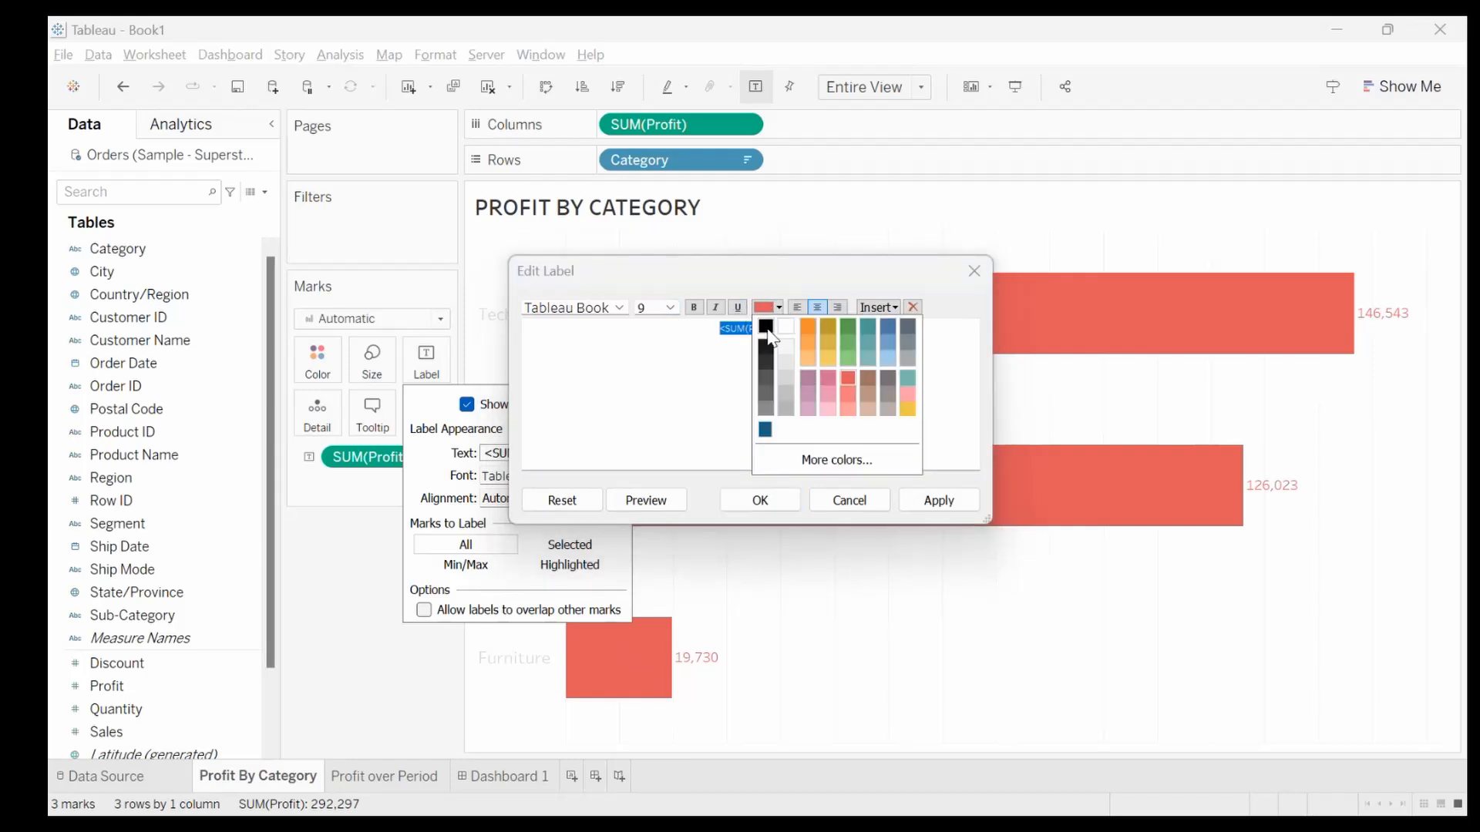
click(695, 308)
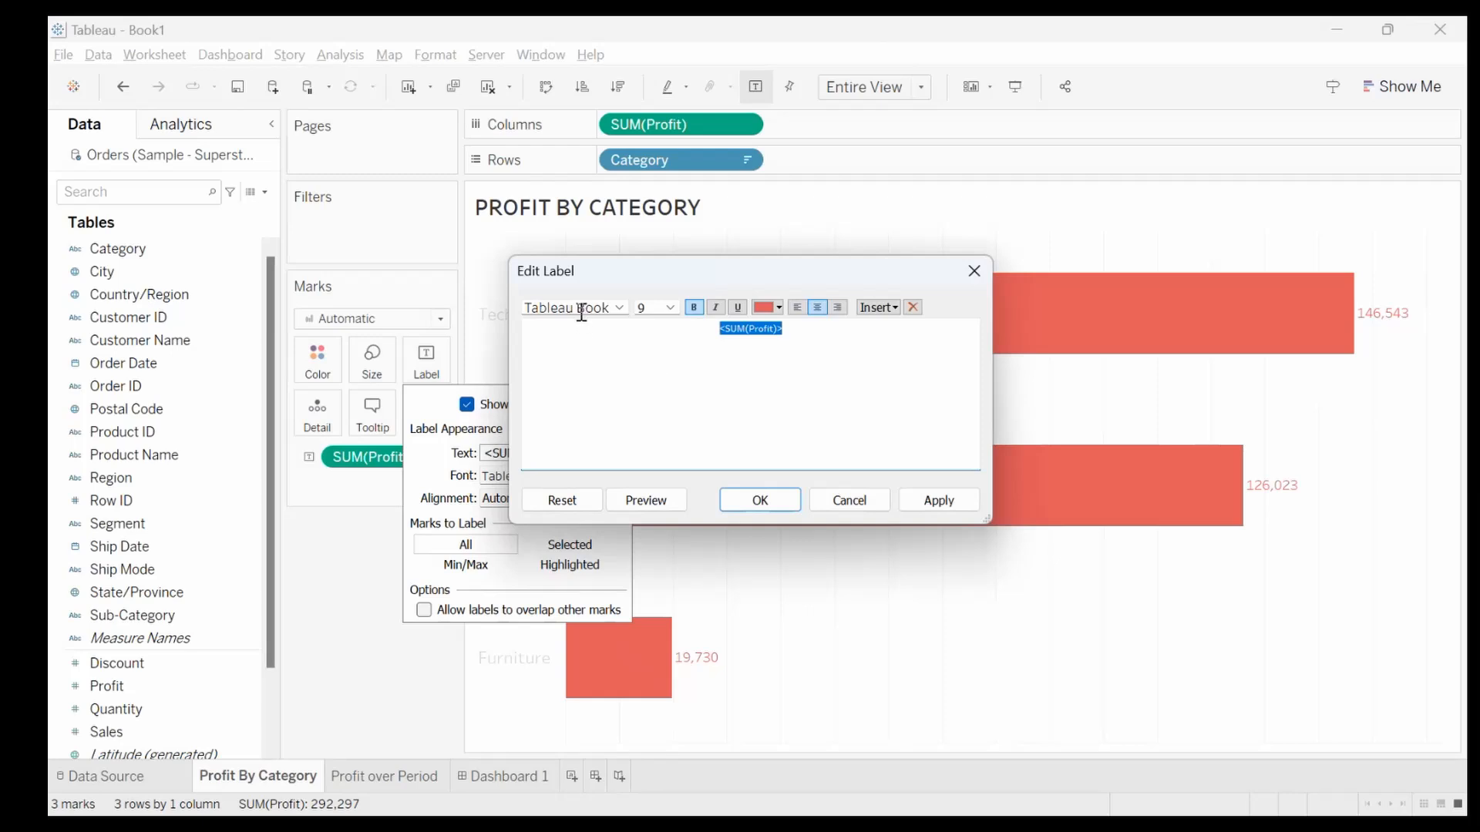
click(947, 499)
click(757, 500)
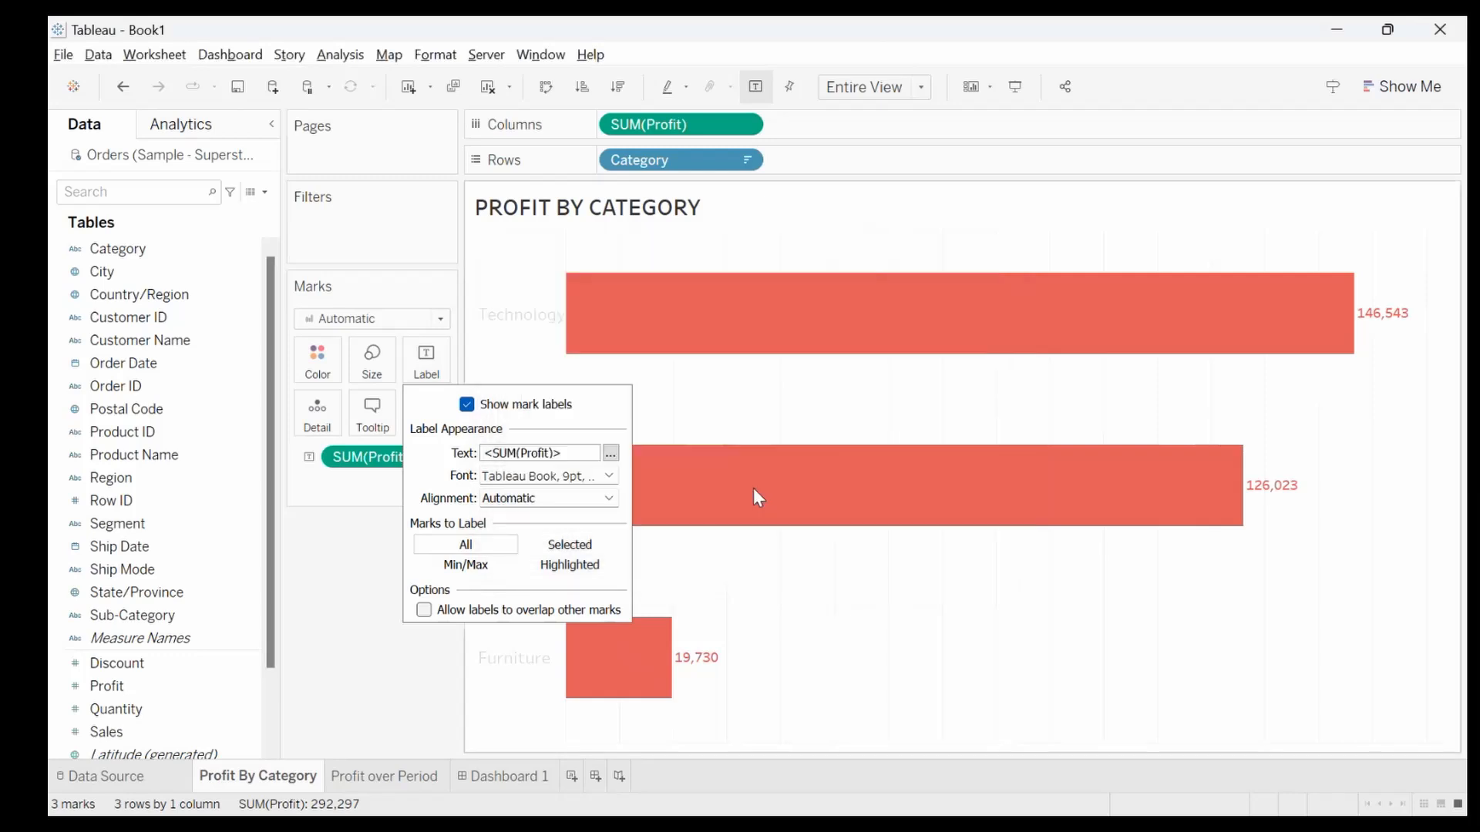
click(782, 602)
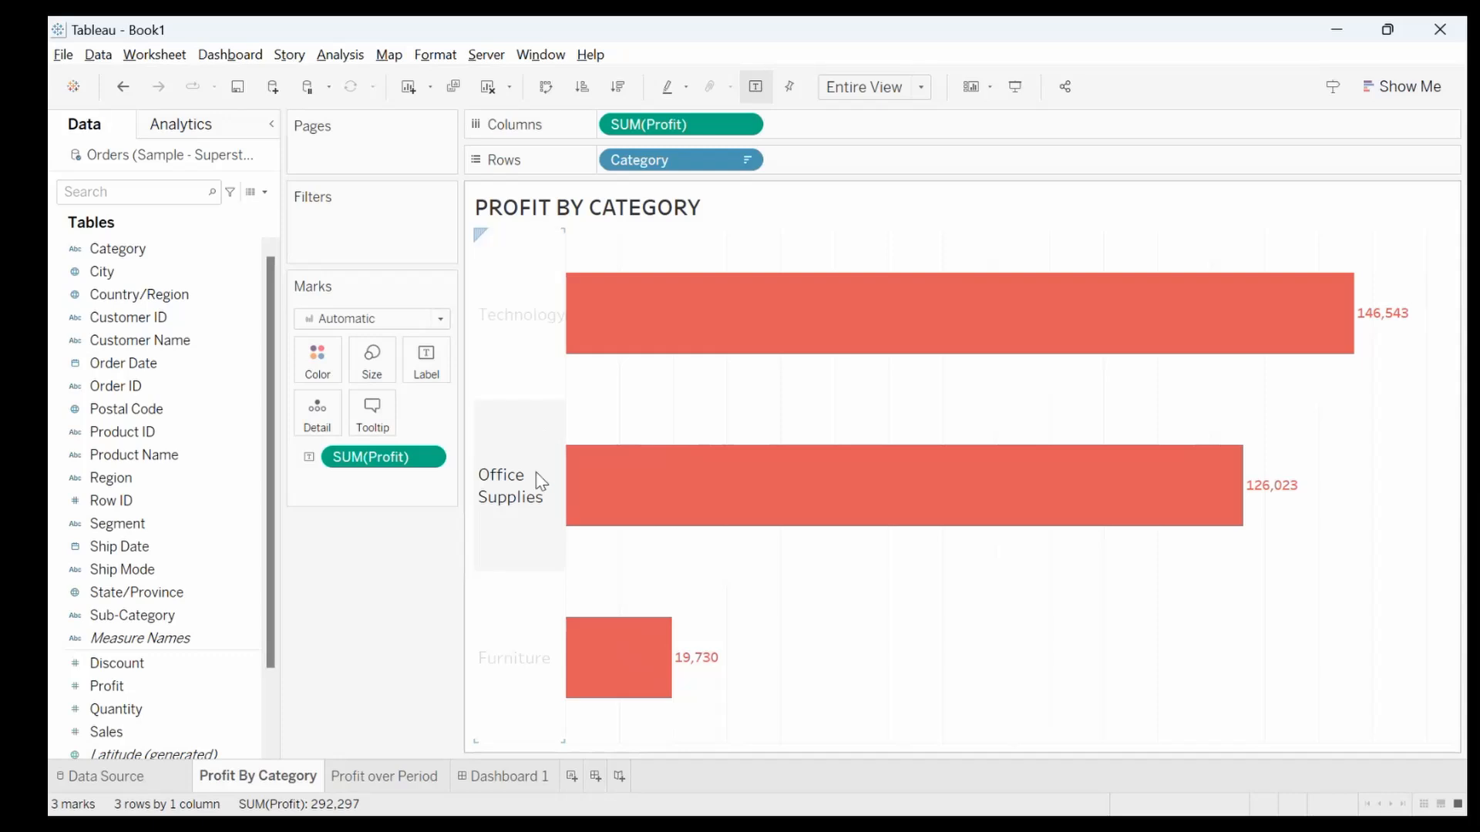
Open the line formatting for the worksheet and set its zero lines, trend lines and reference lines to None
right_click(511, 334)
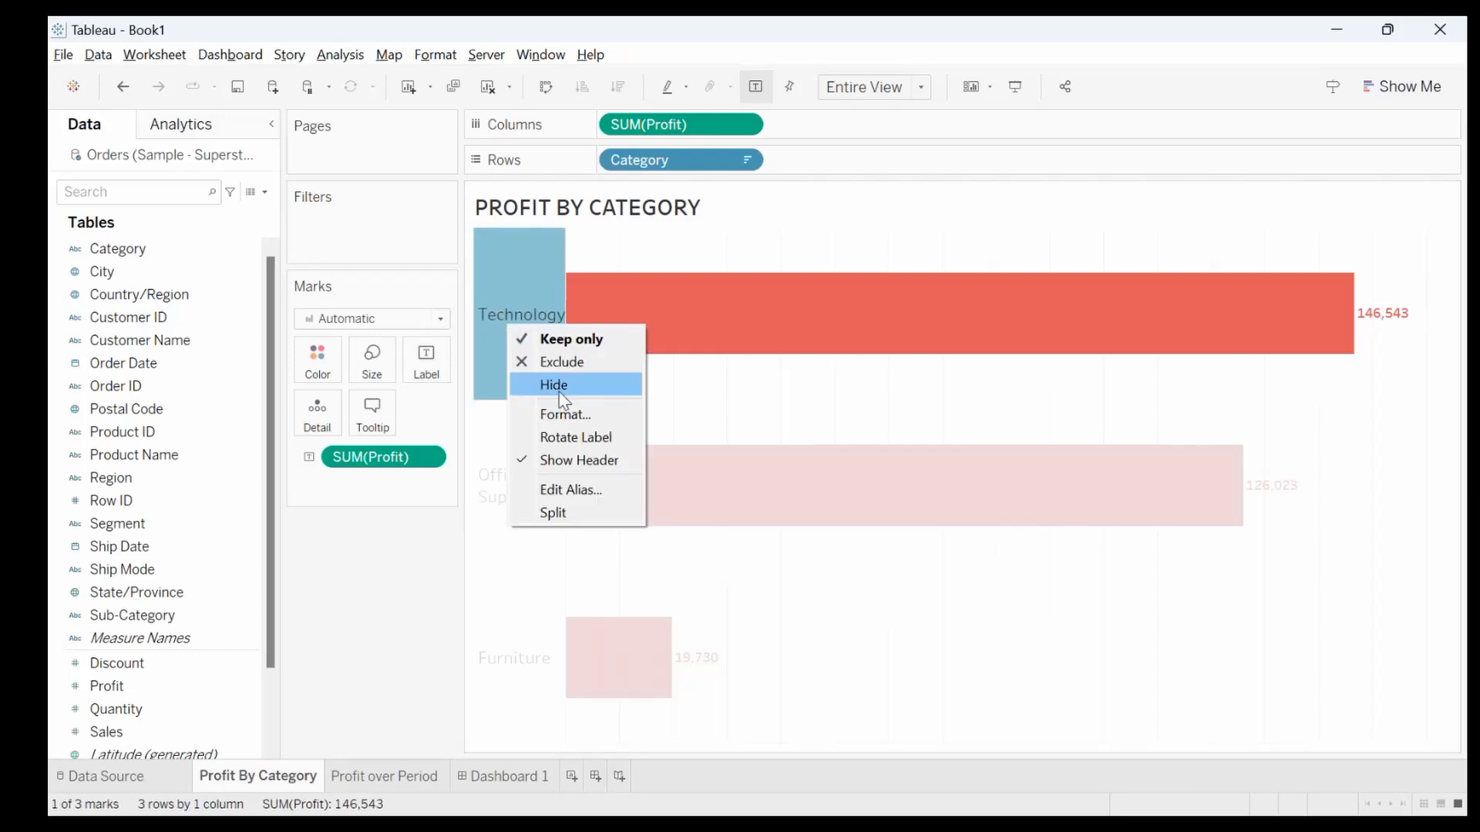
click(565, 415)
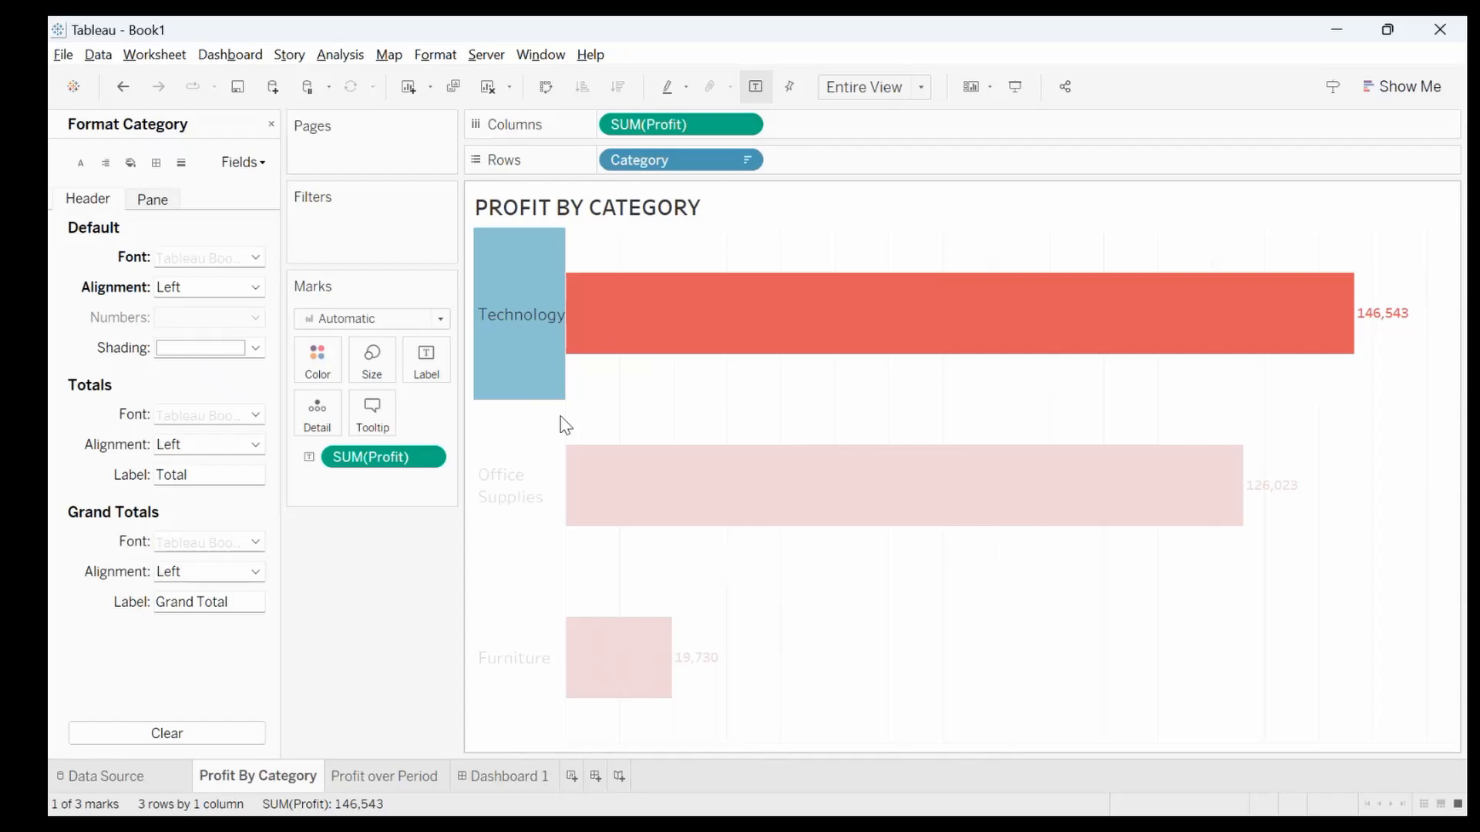
click(185, 163)
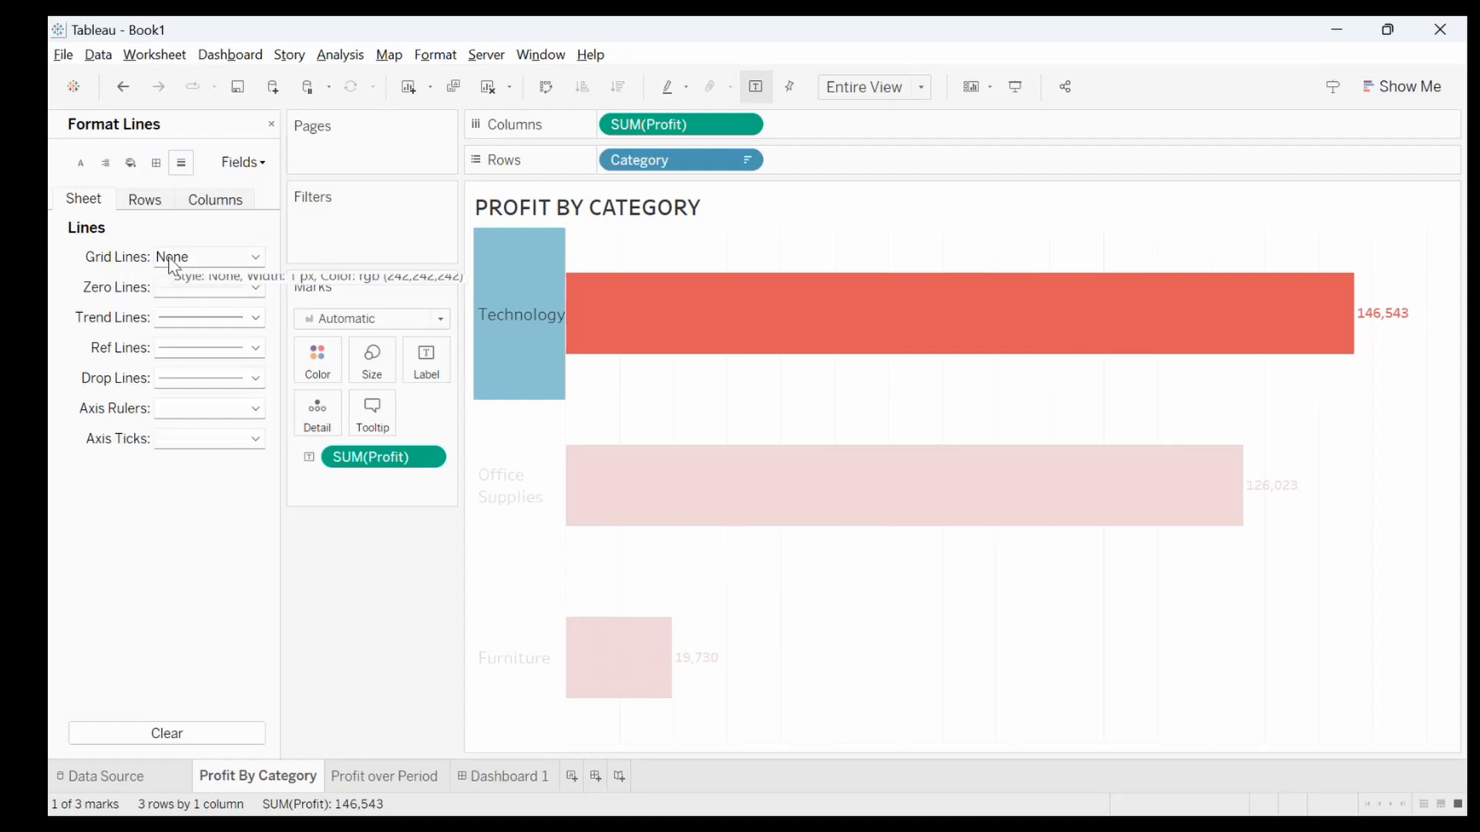
click(192, 298)
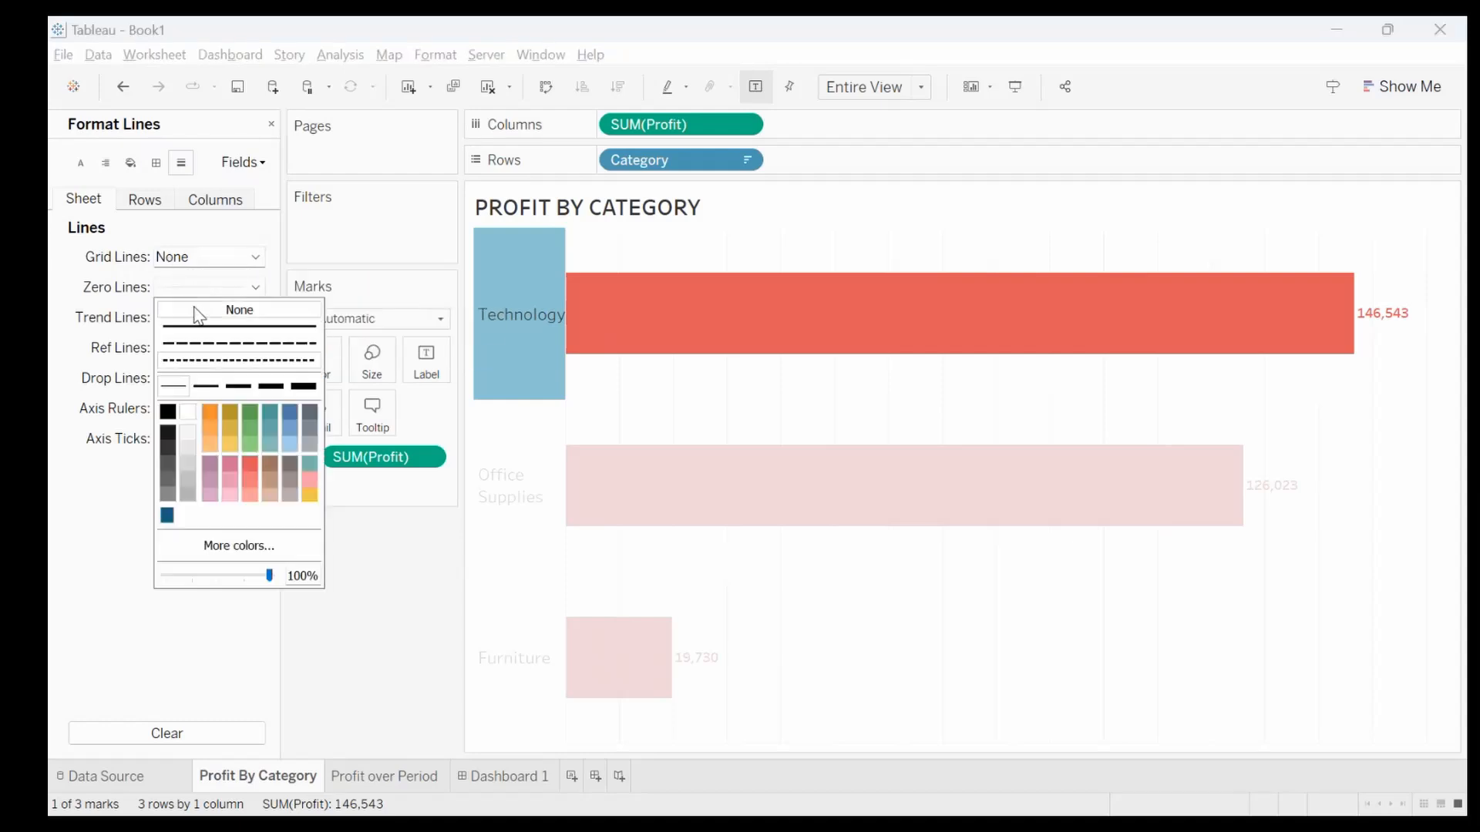
click(137, 322)
click(180, 318)
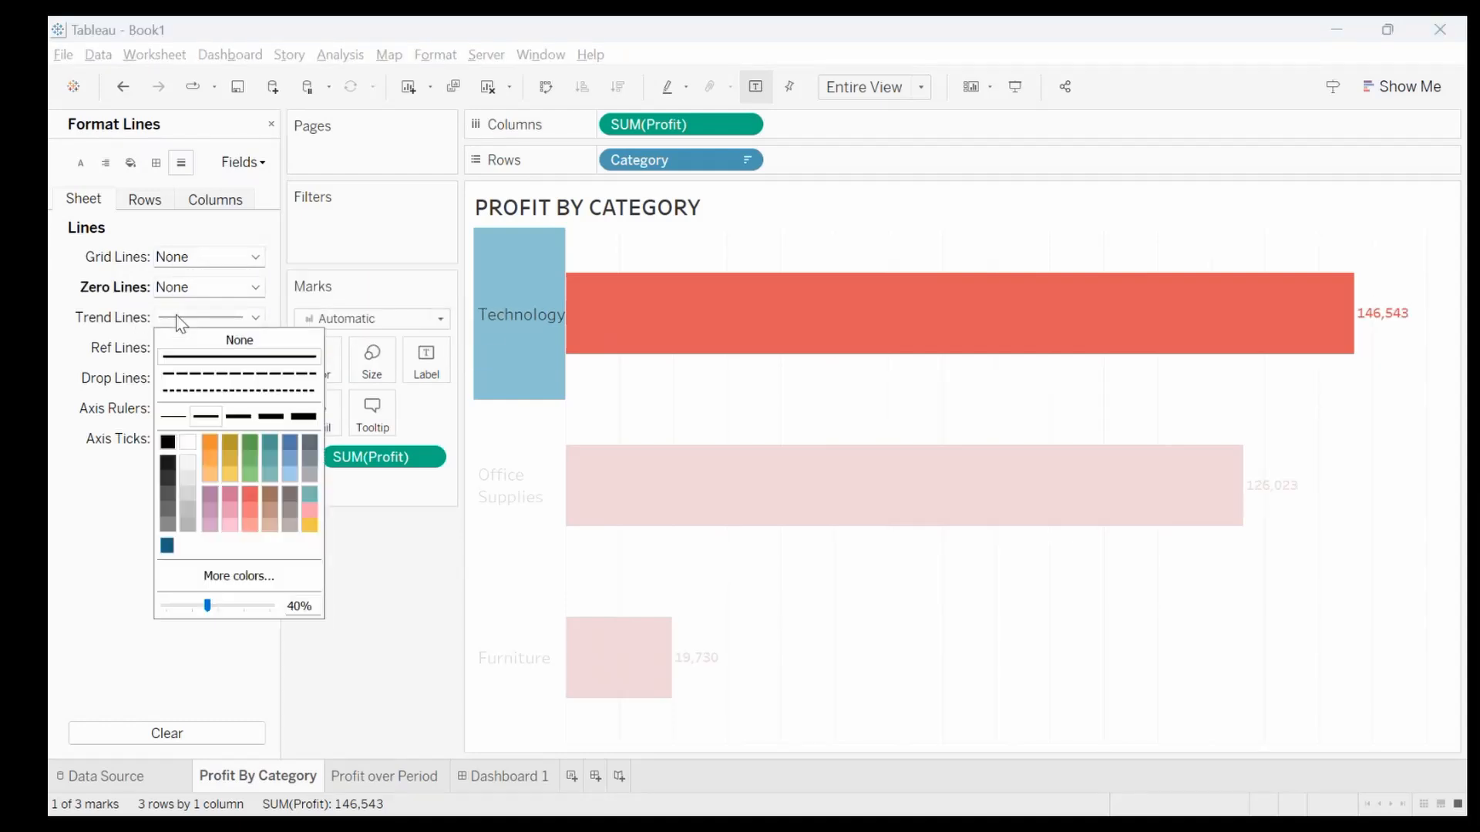
click(129, 349)
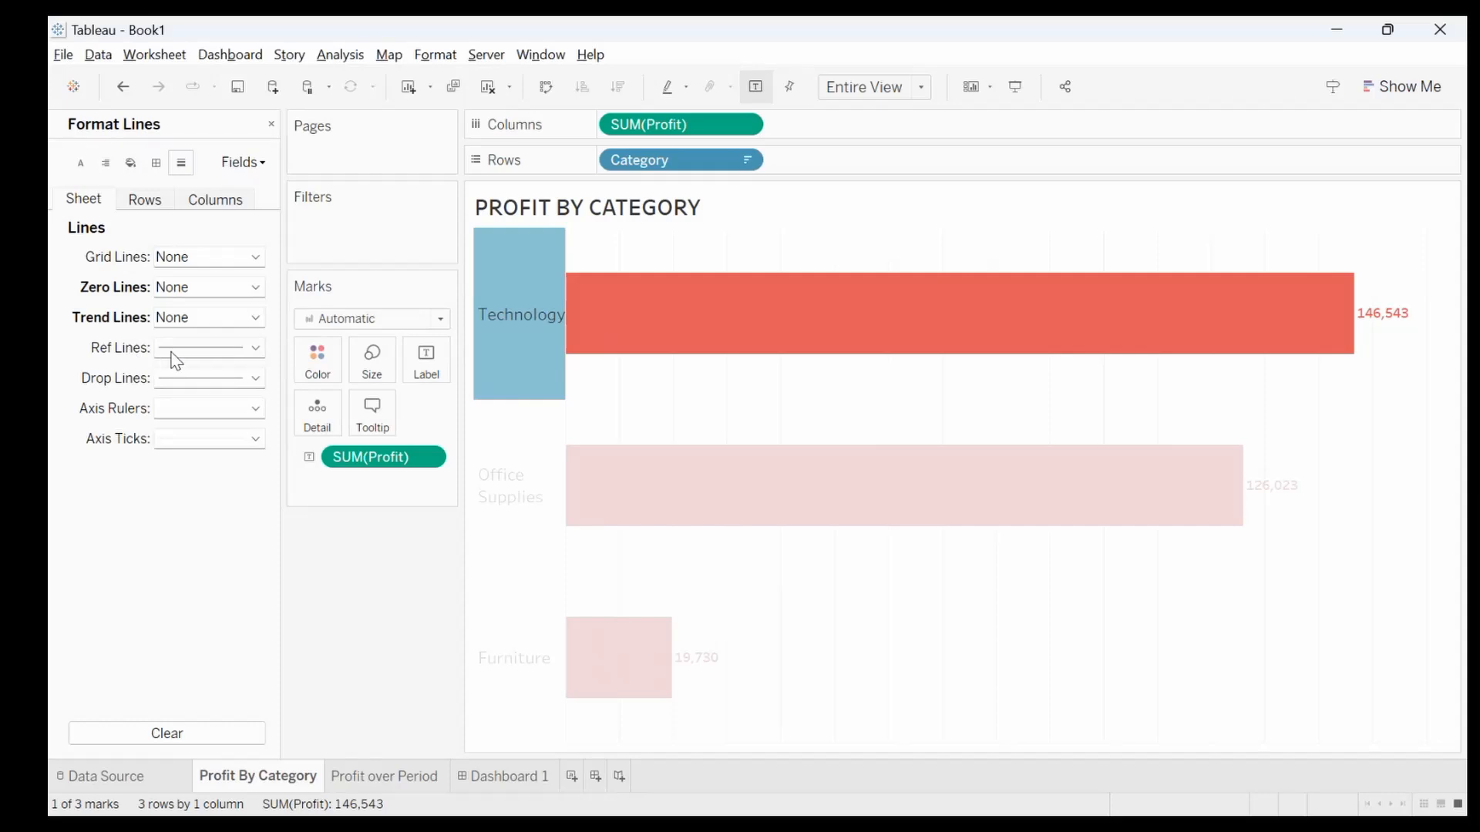
click(181, 349)
click(206, 373)
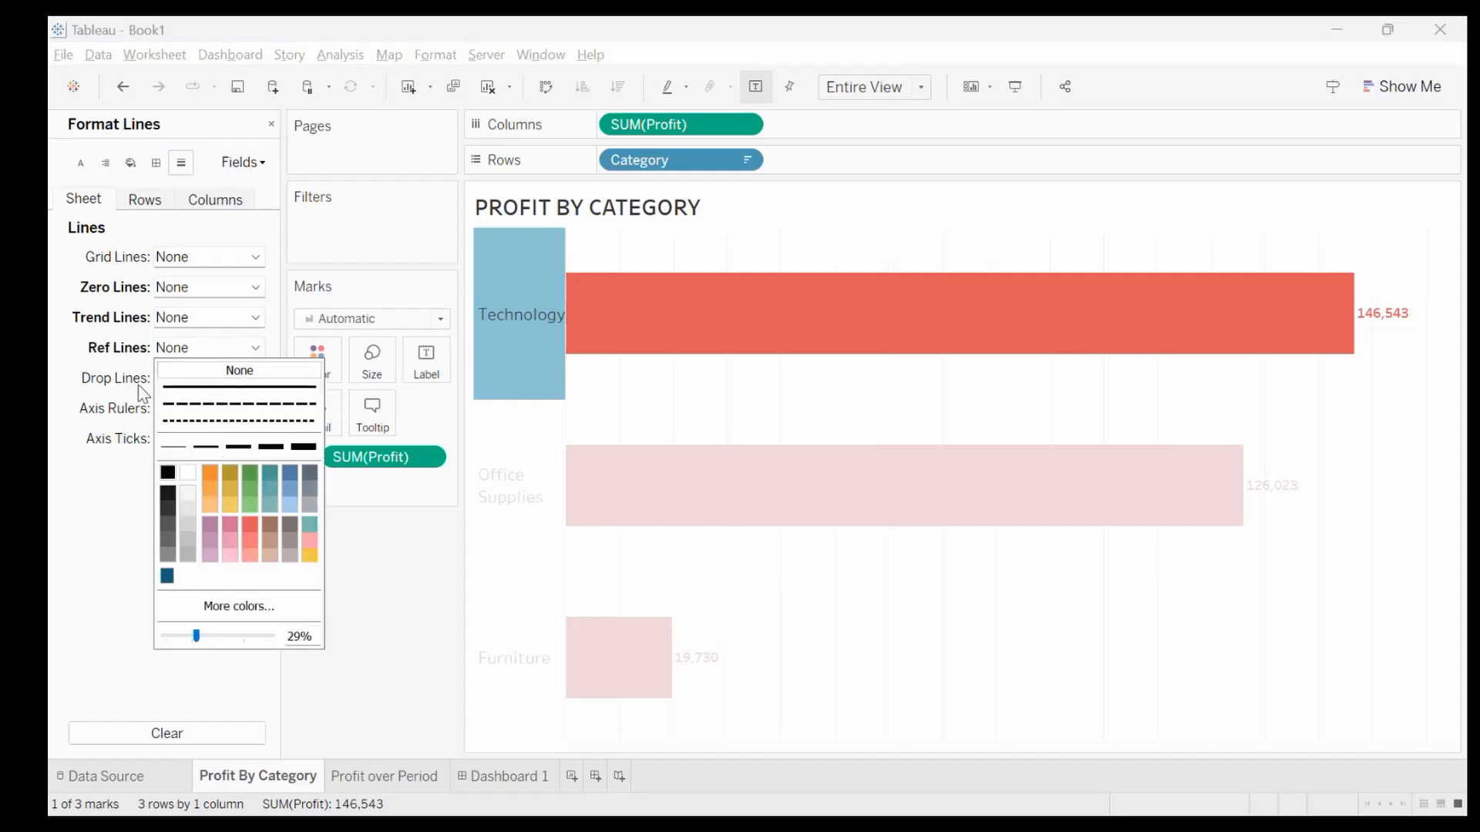
click(136, 377)
Set the worksheet's drop lines, axis rulers and axis ticks to None
click(190, 379)
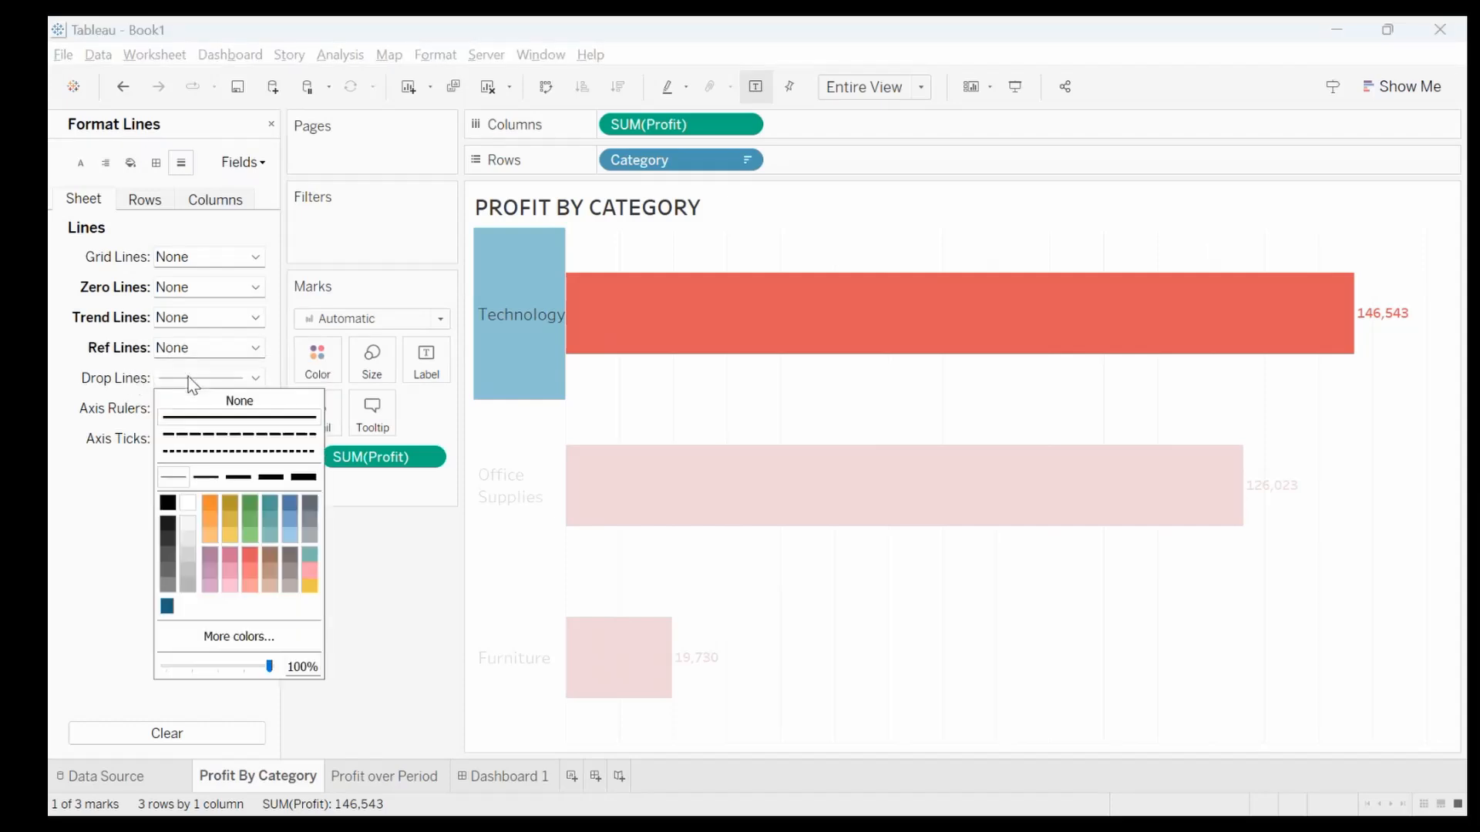
click(202, 400)
click(128, 409)
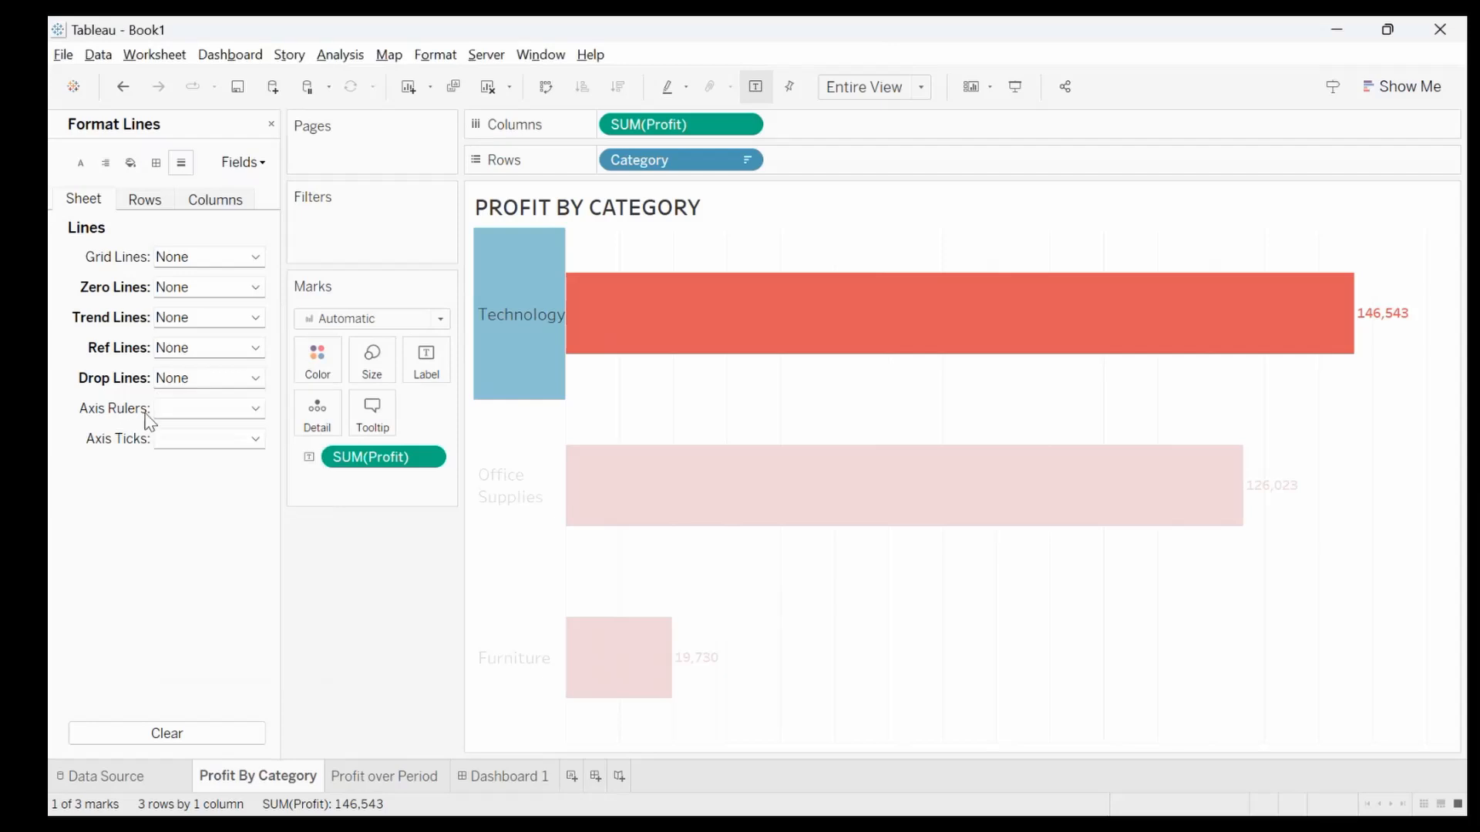
click(182, 411)
click(202, 431)
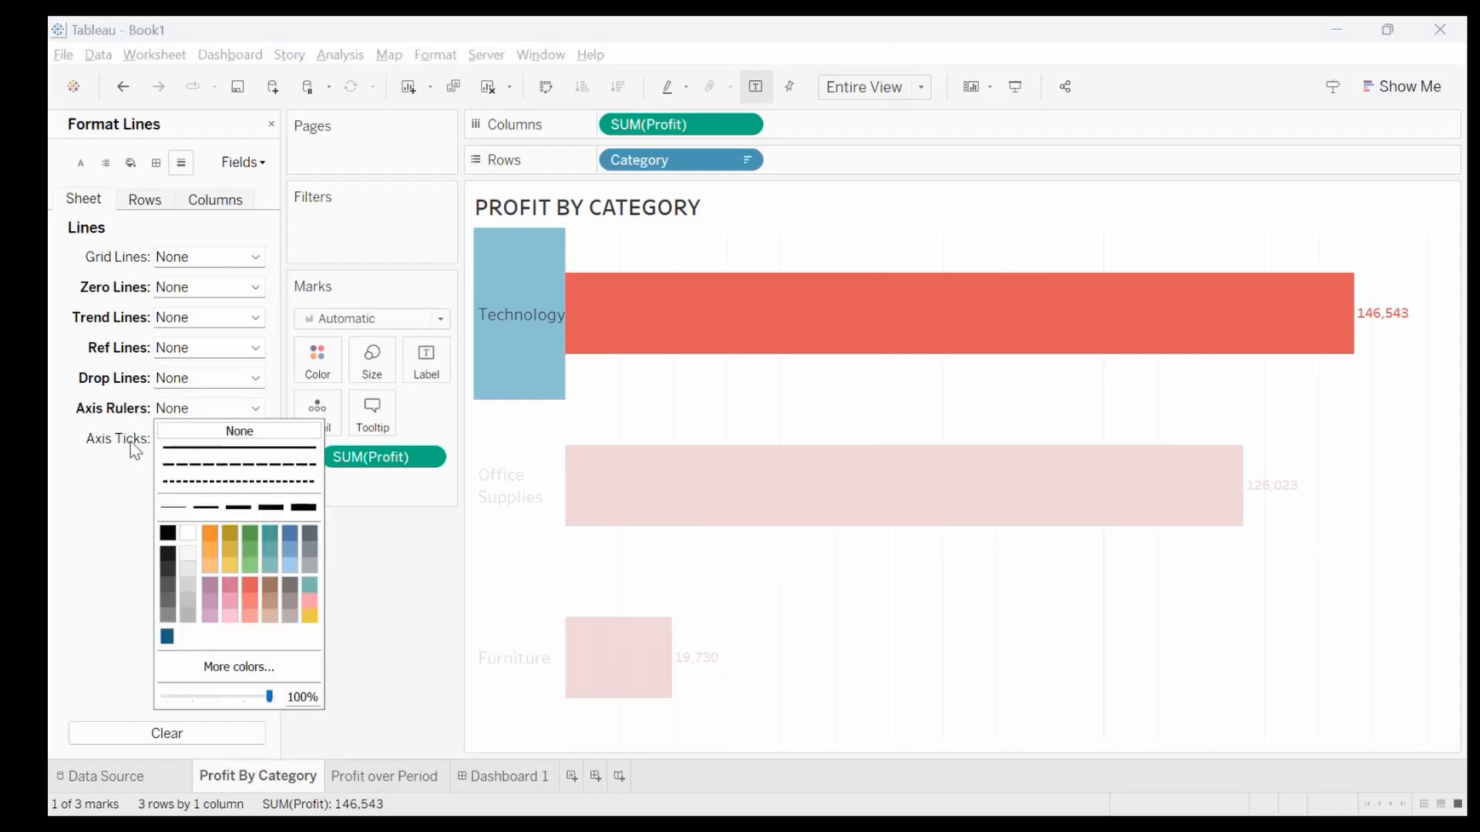
click(133, 442)
click(188, 439)
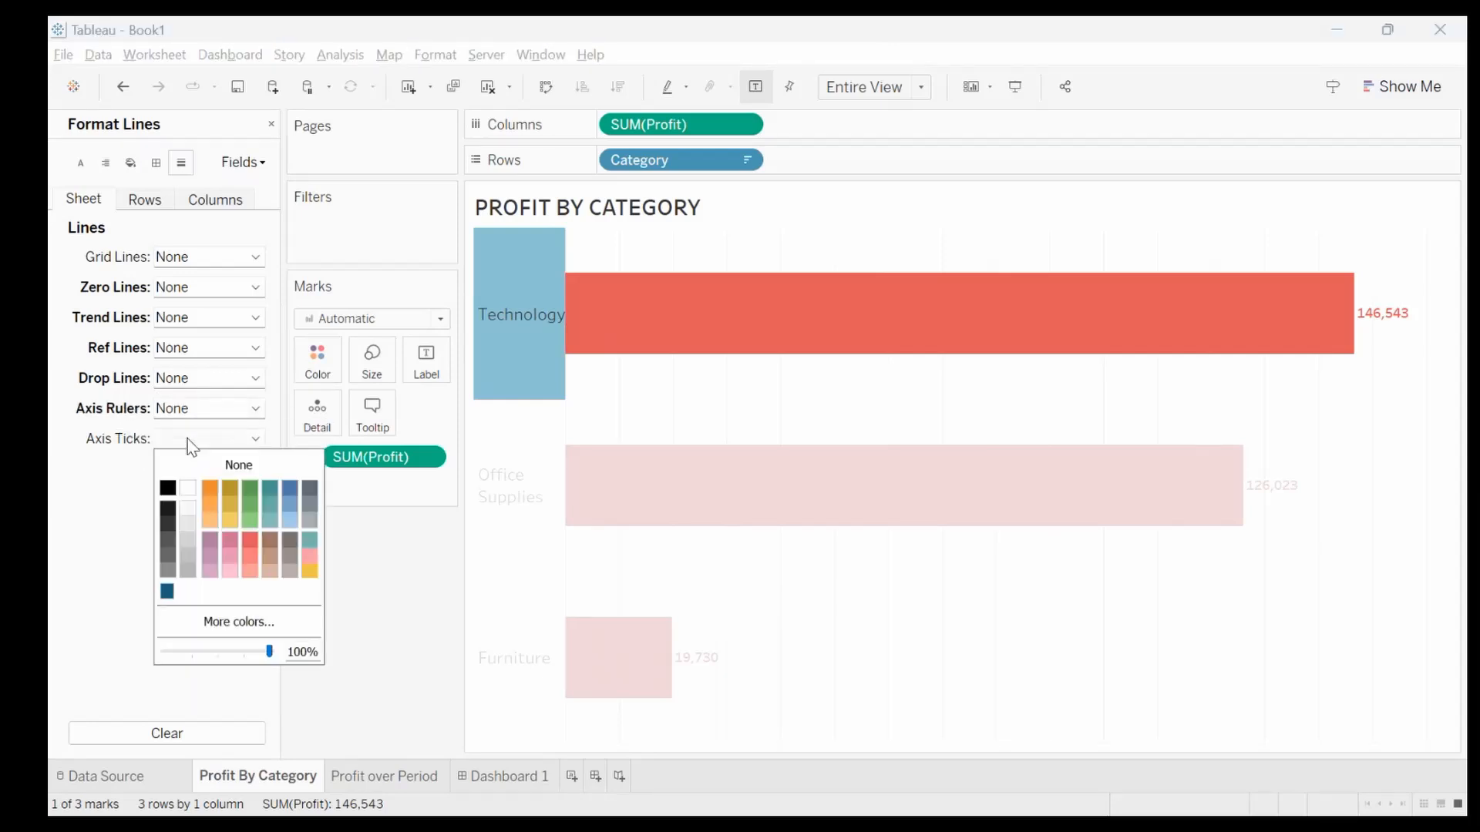
click(219, 467)
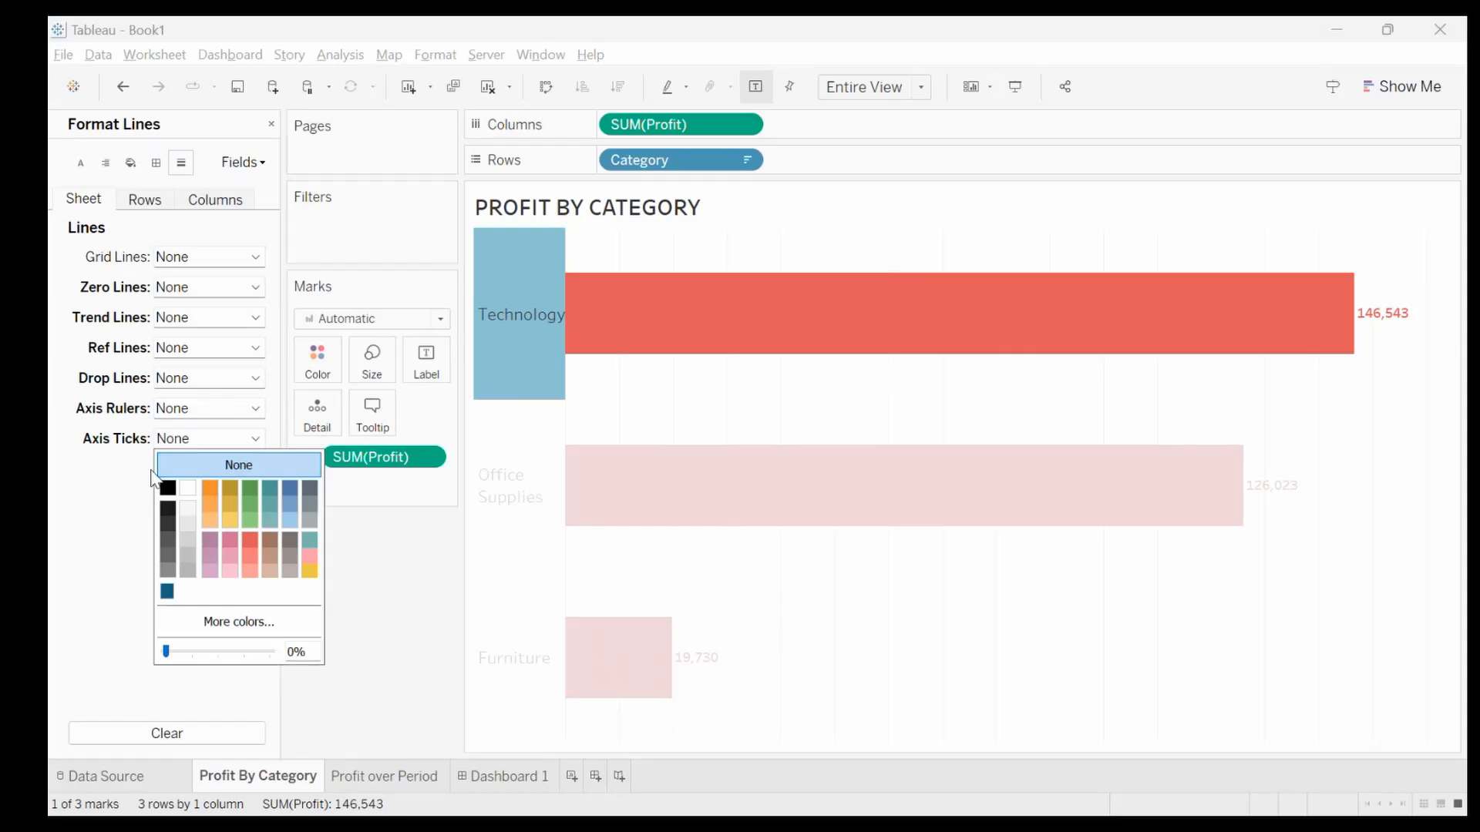
click(111, 500)
Check the row and column line settings, and color the column grid lines black
click(144, 199)
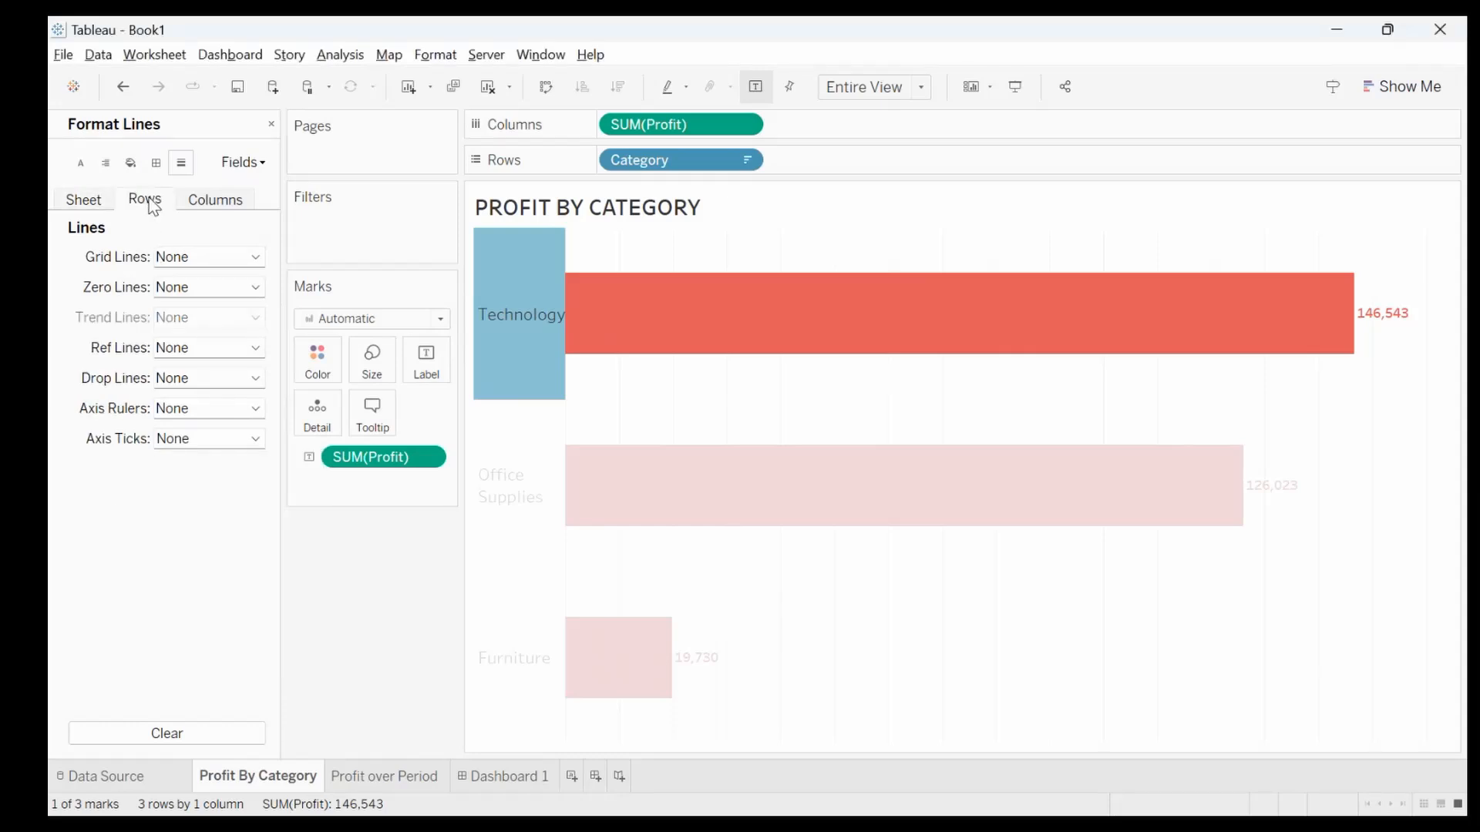
click(216, 200)
click(84, 202)
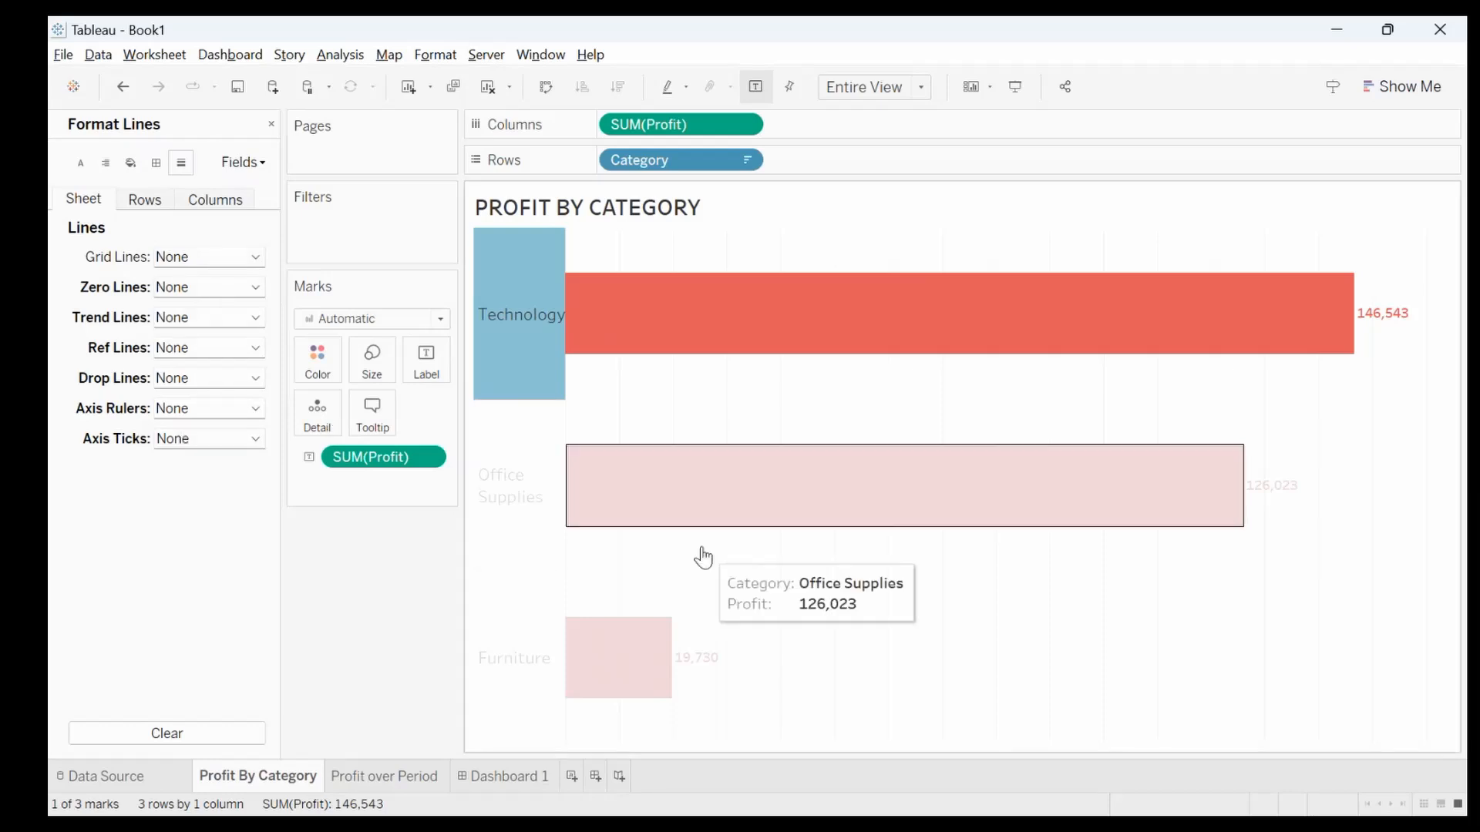
click(769, 572)
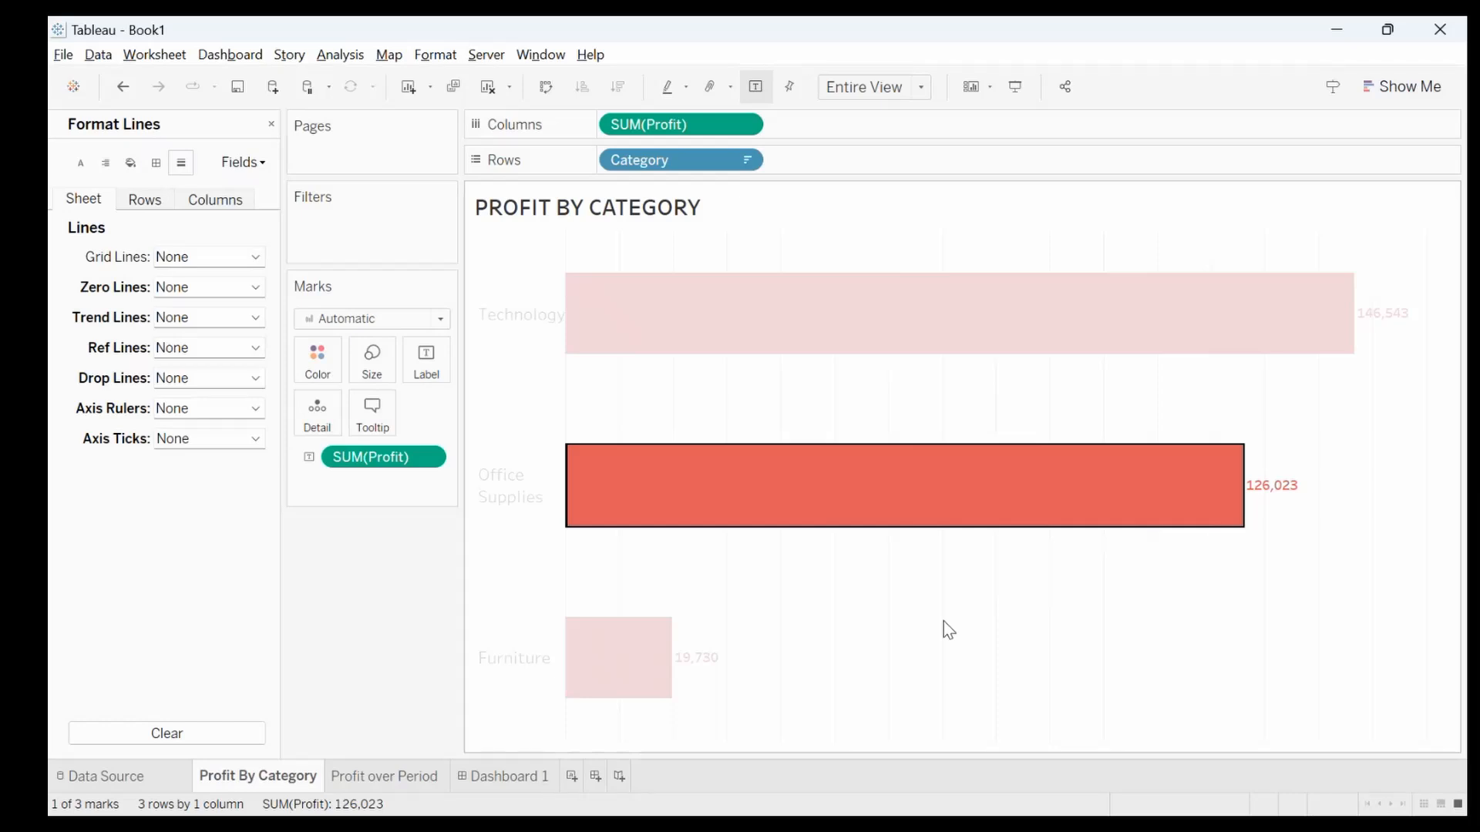
click(133, 202)
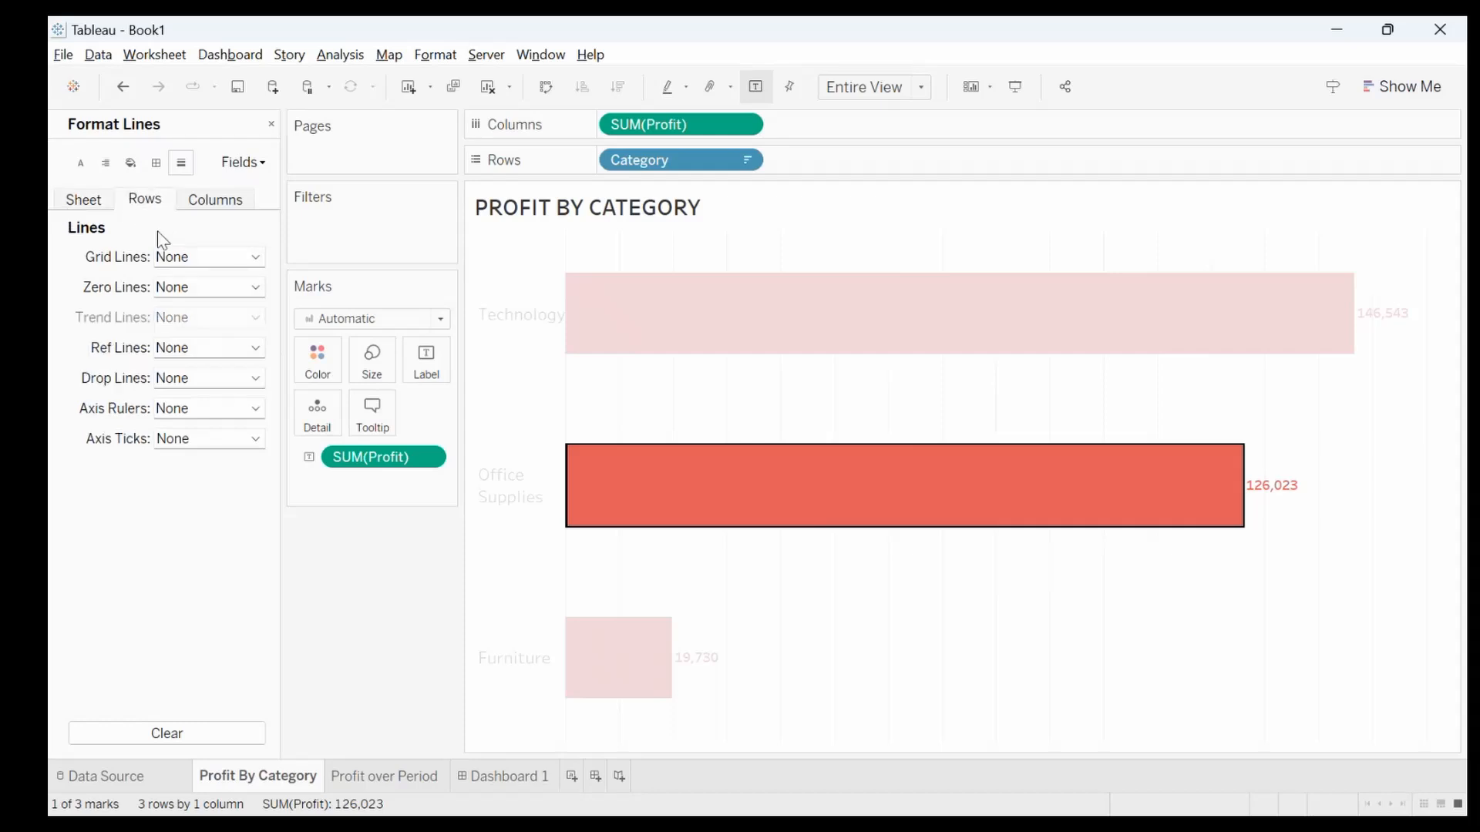
click(208, 202)
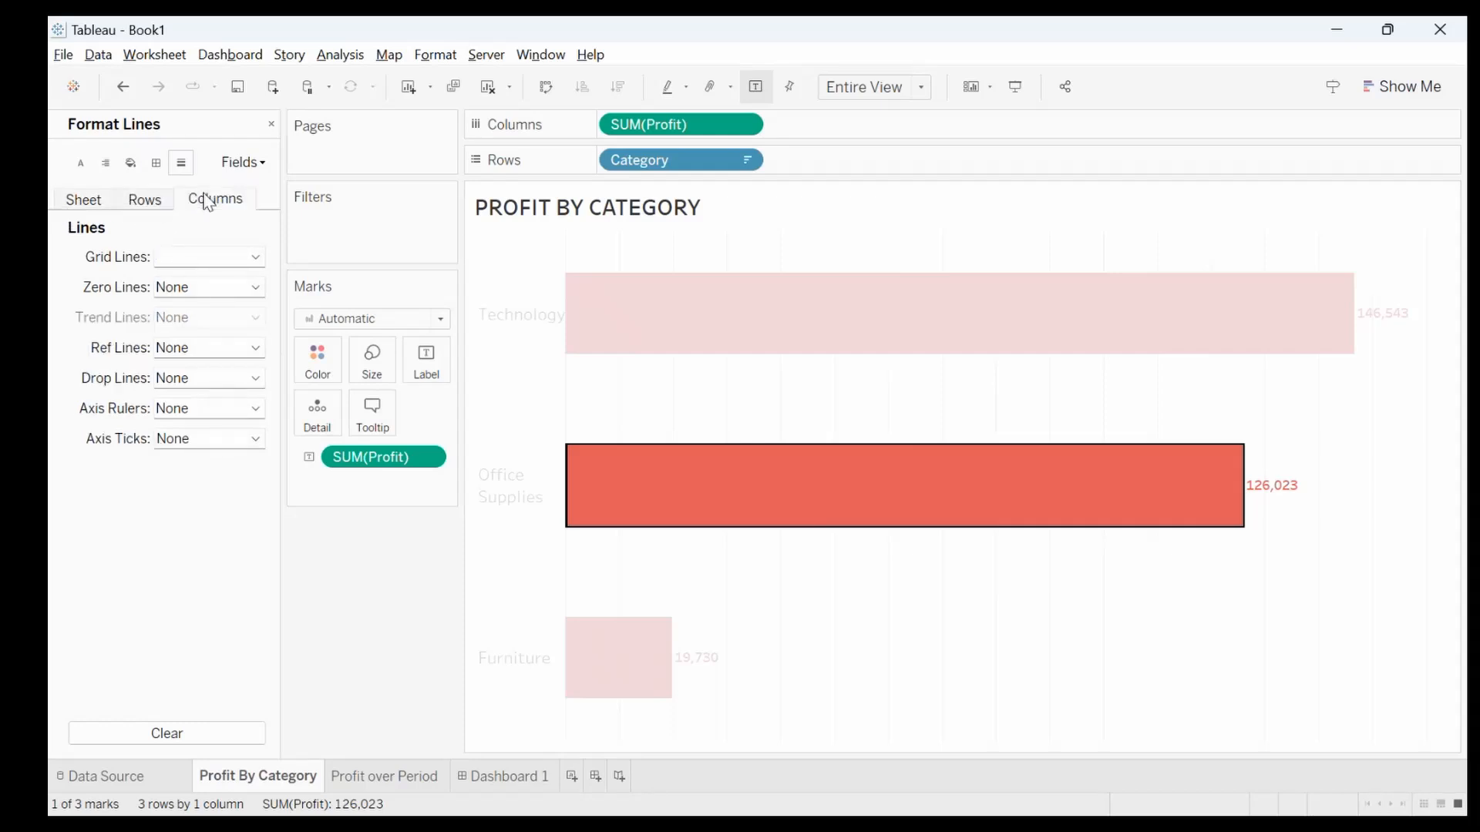
click(199, 267)
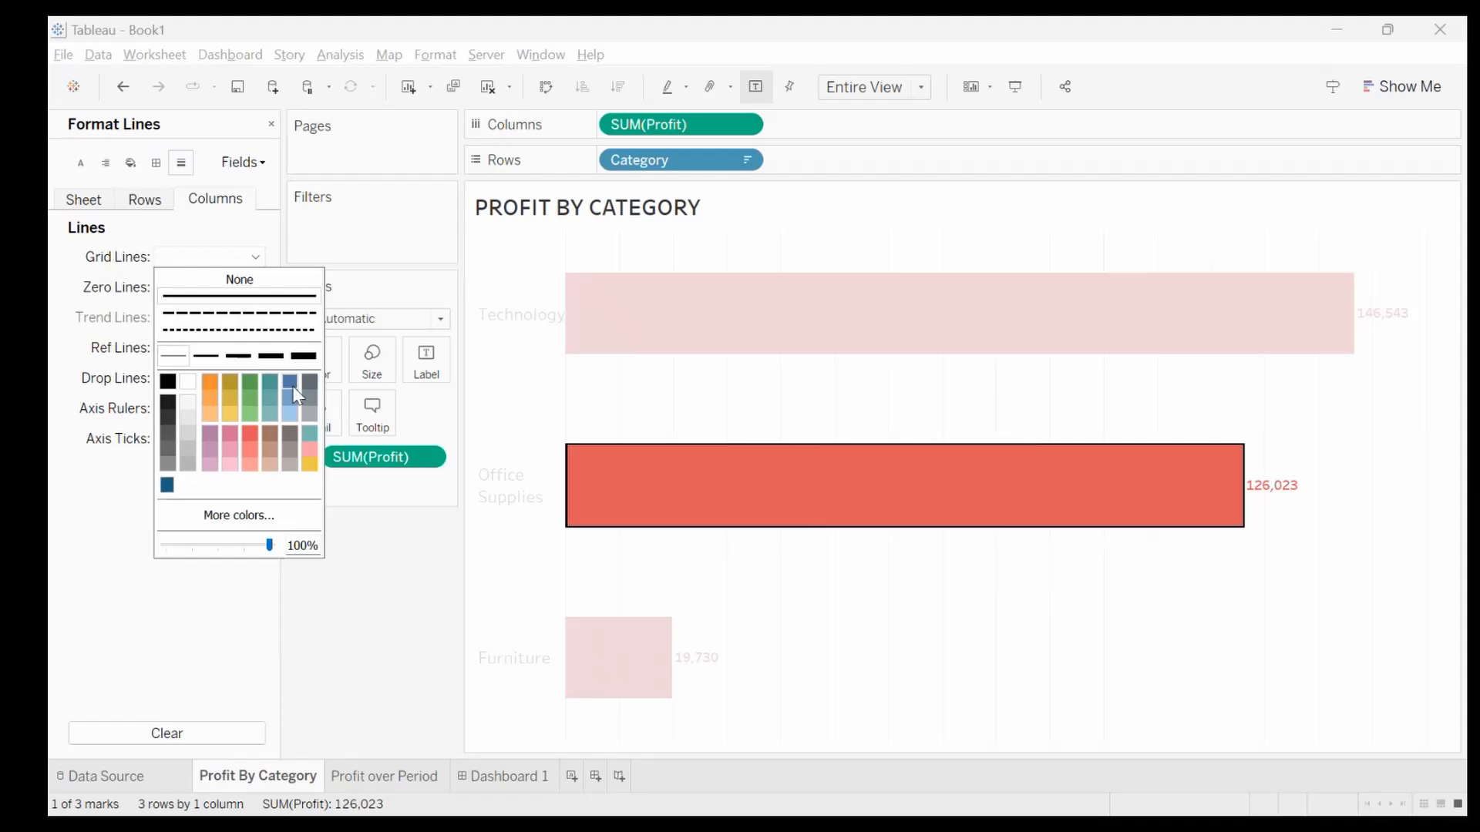
click(167, 381)
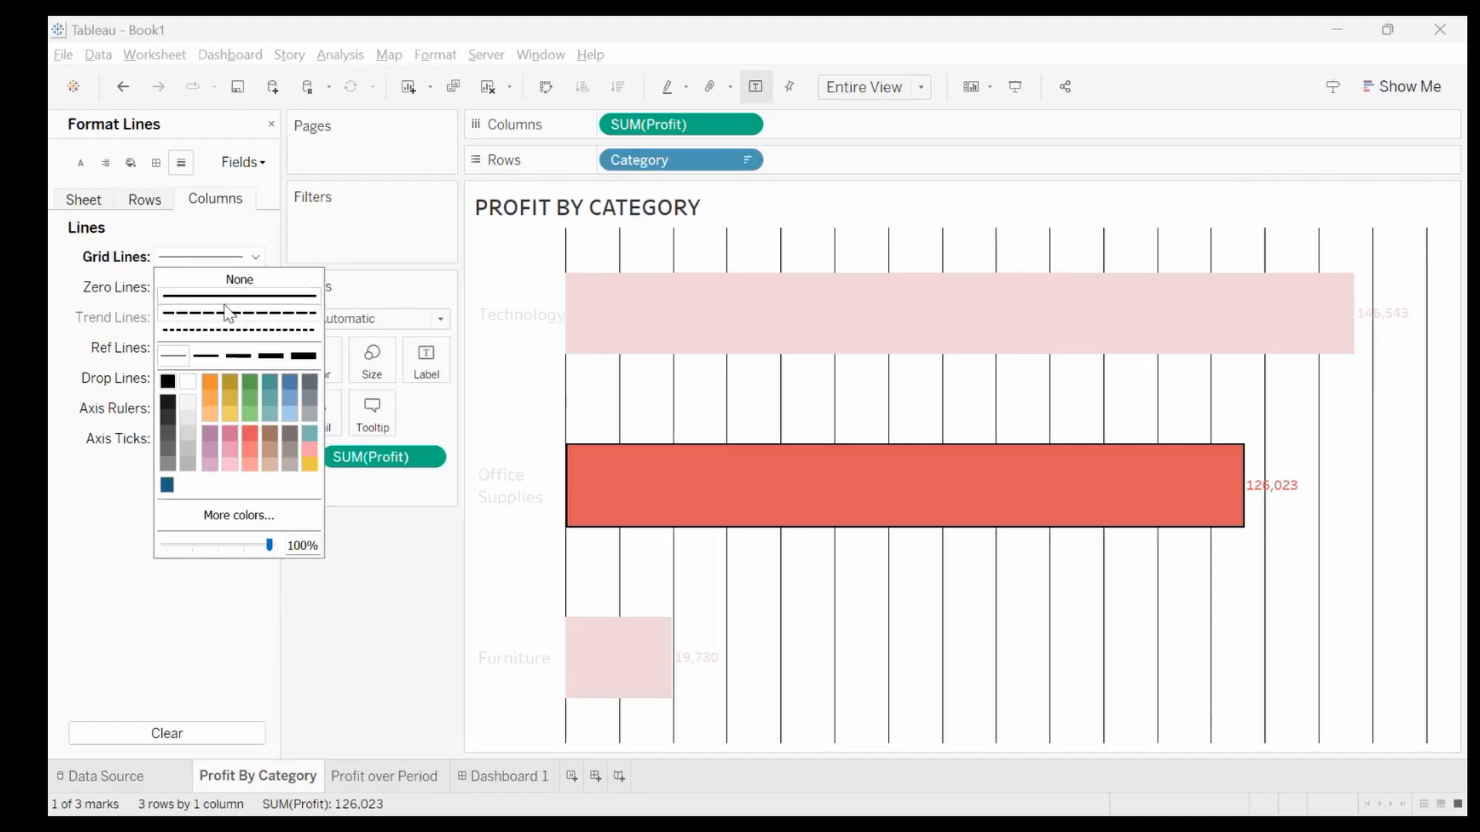
Set the column grid lines of the Profit By Category sheet to None and deselect the Office Supplies bar
click(228, 280)
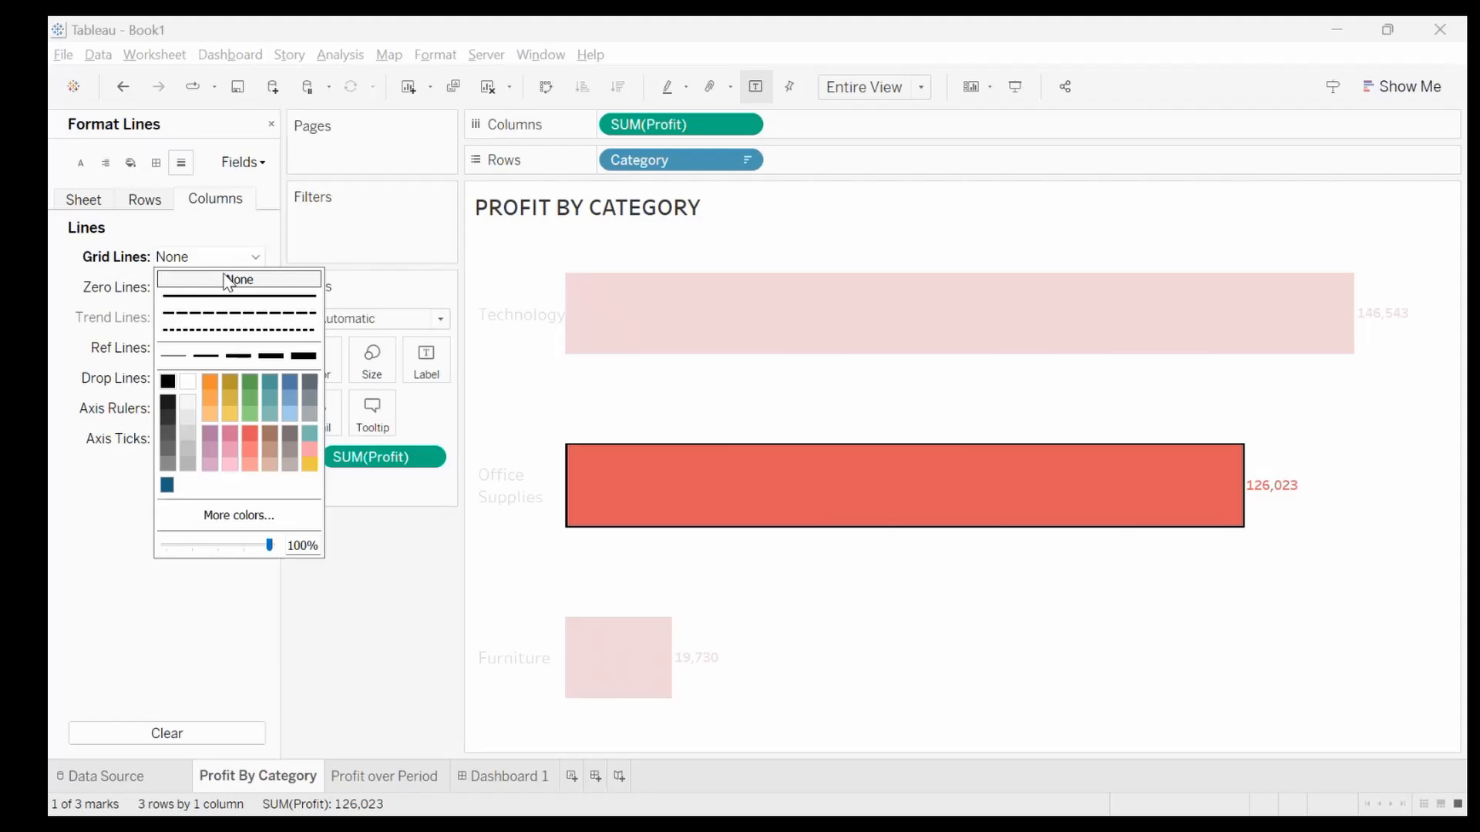
click(88, 310)
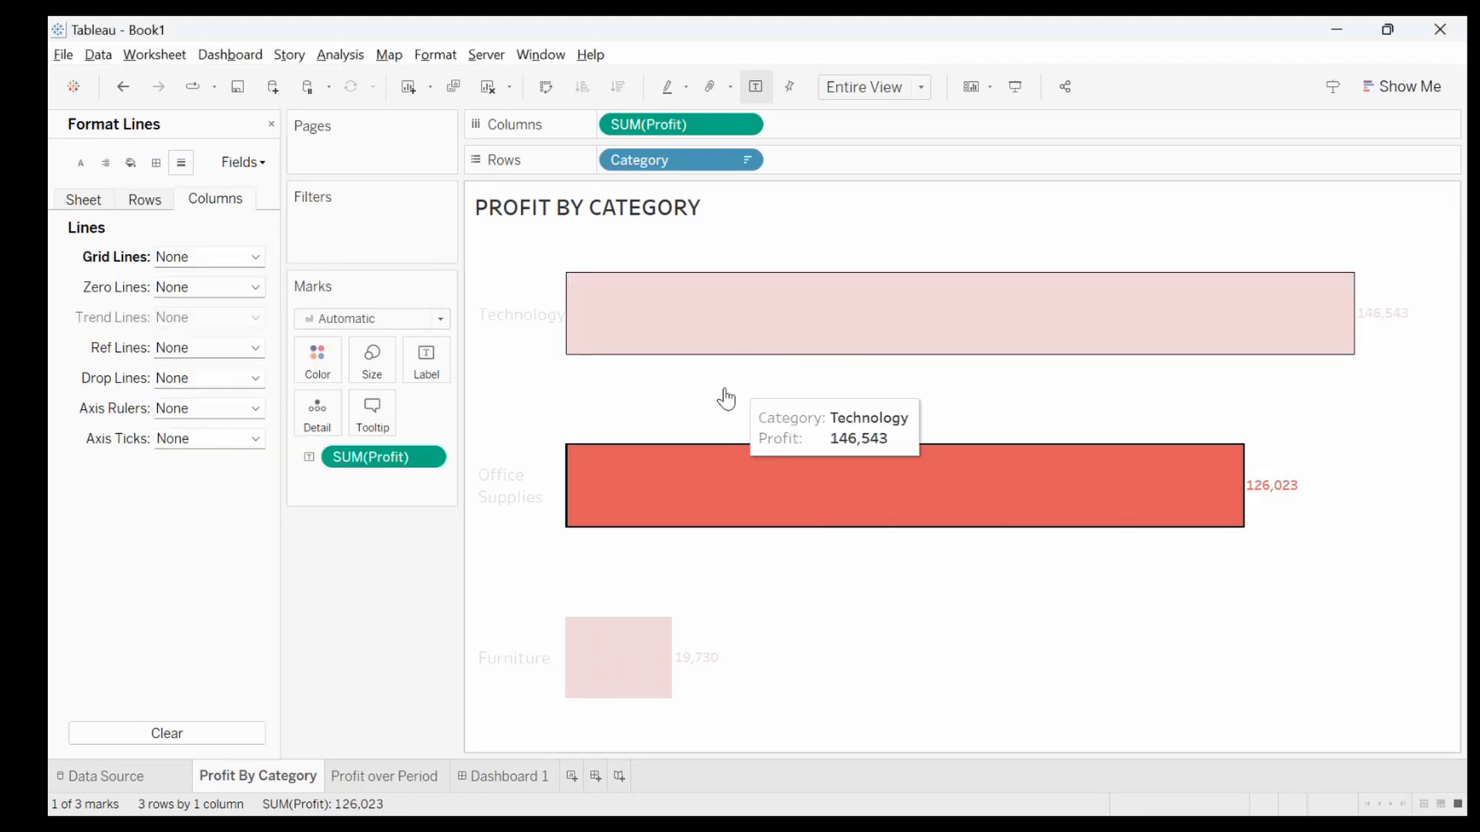
click(686, 416)
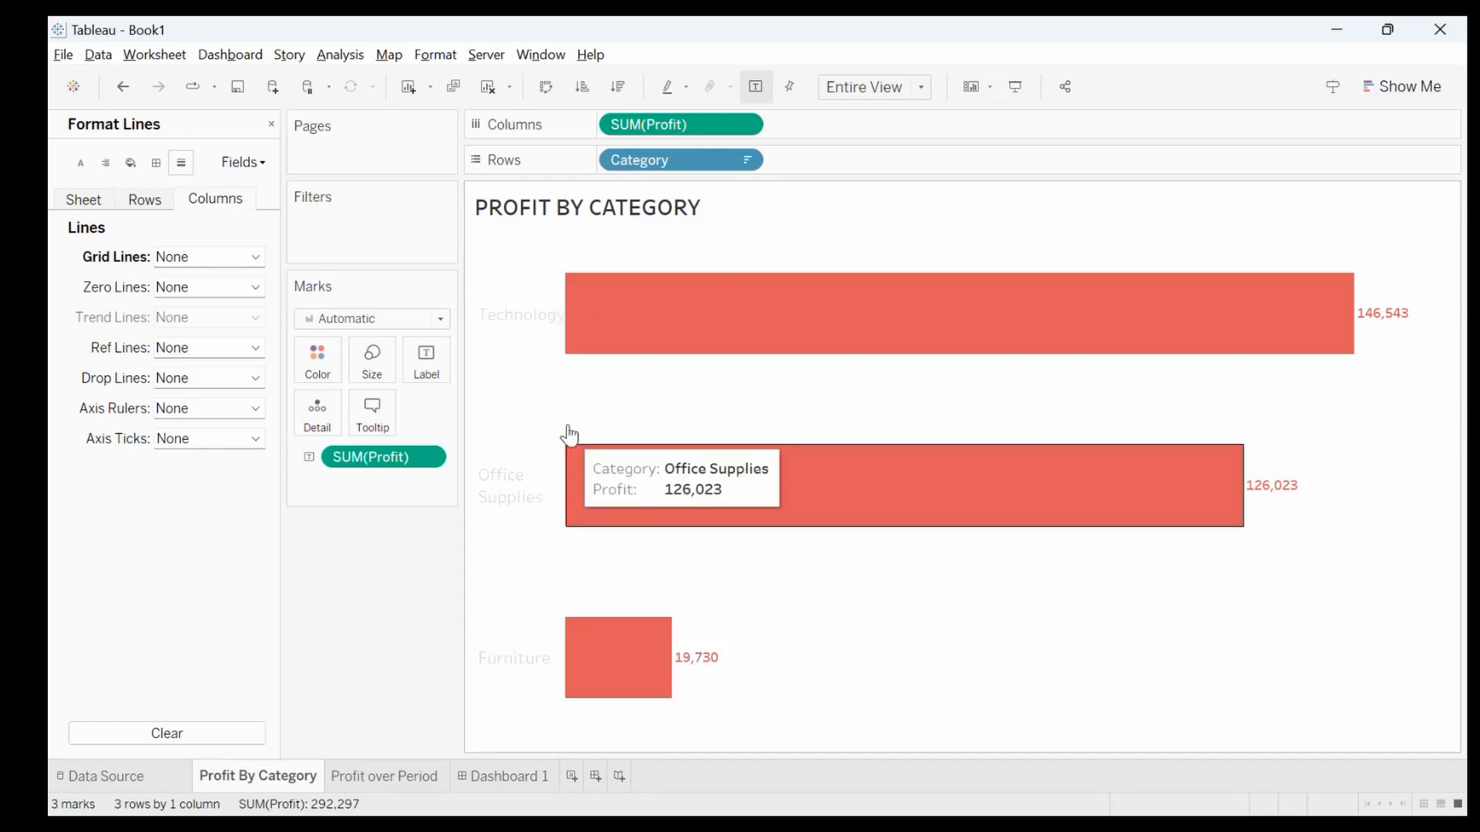
Set the column zero lines to the thinnest solid line in black
click(216, 289)
click(174, 389)
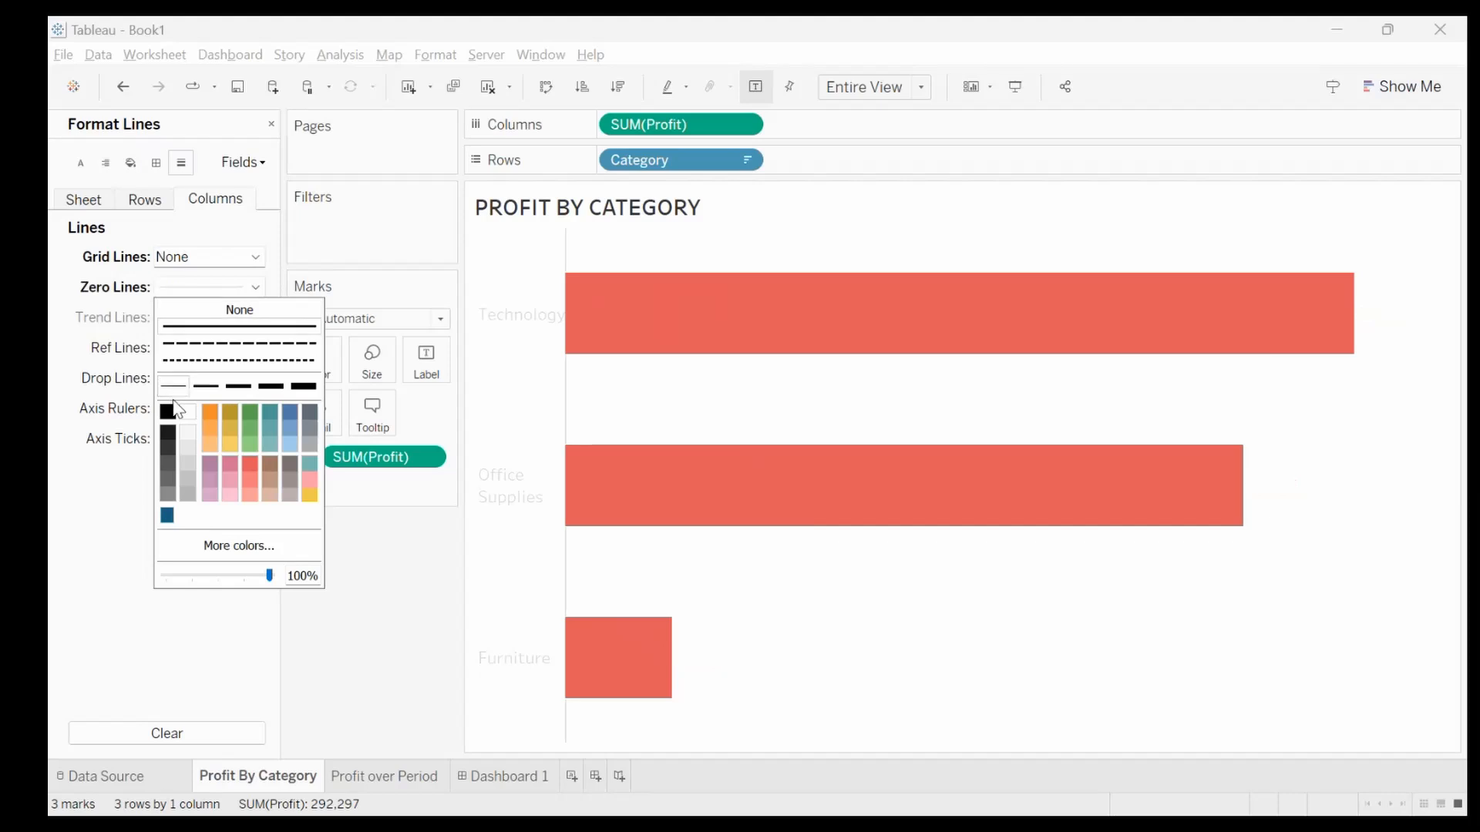
click(167, 411)
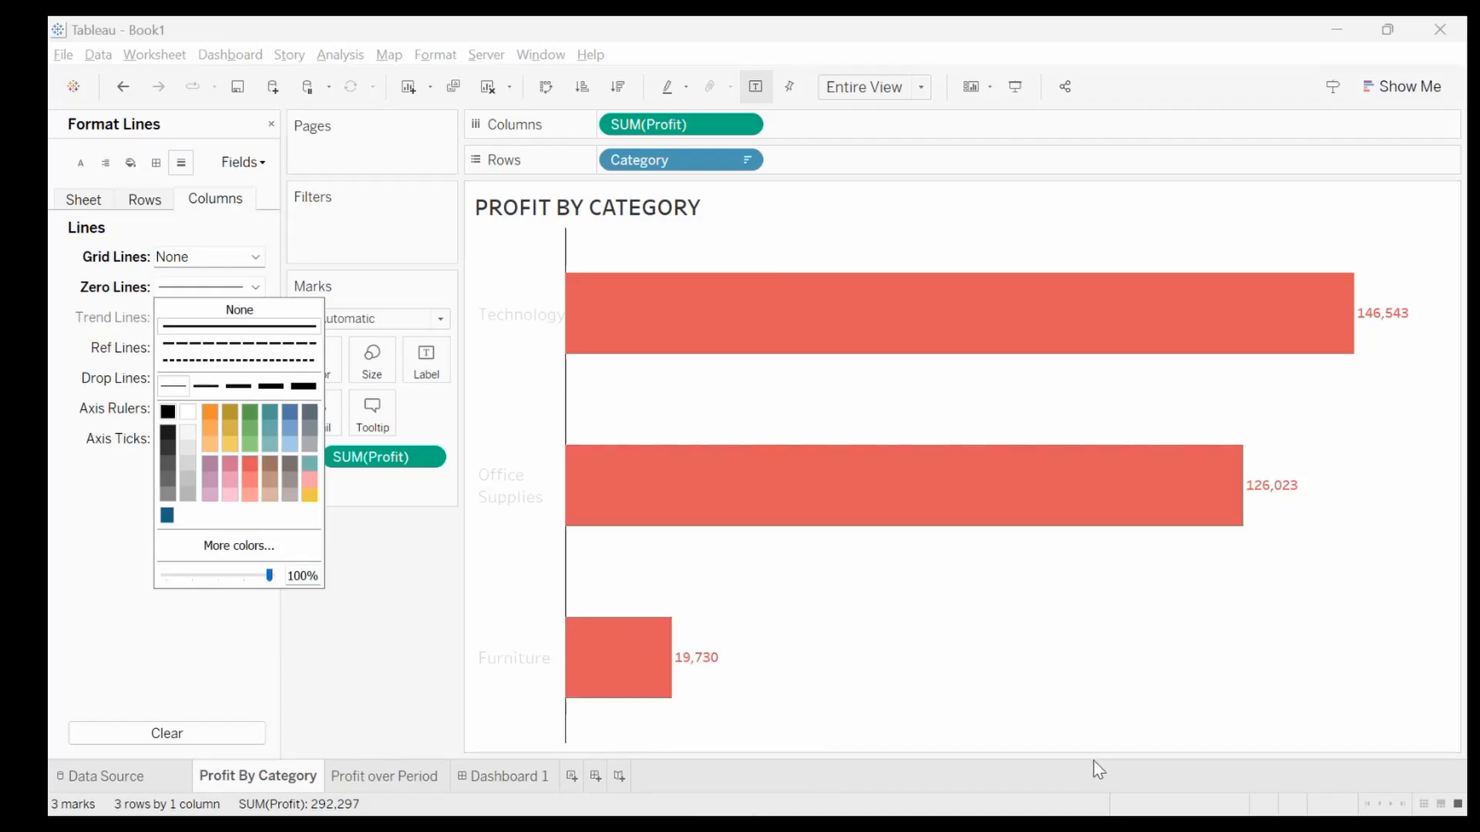
click(987, 670)
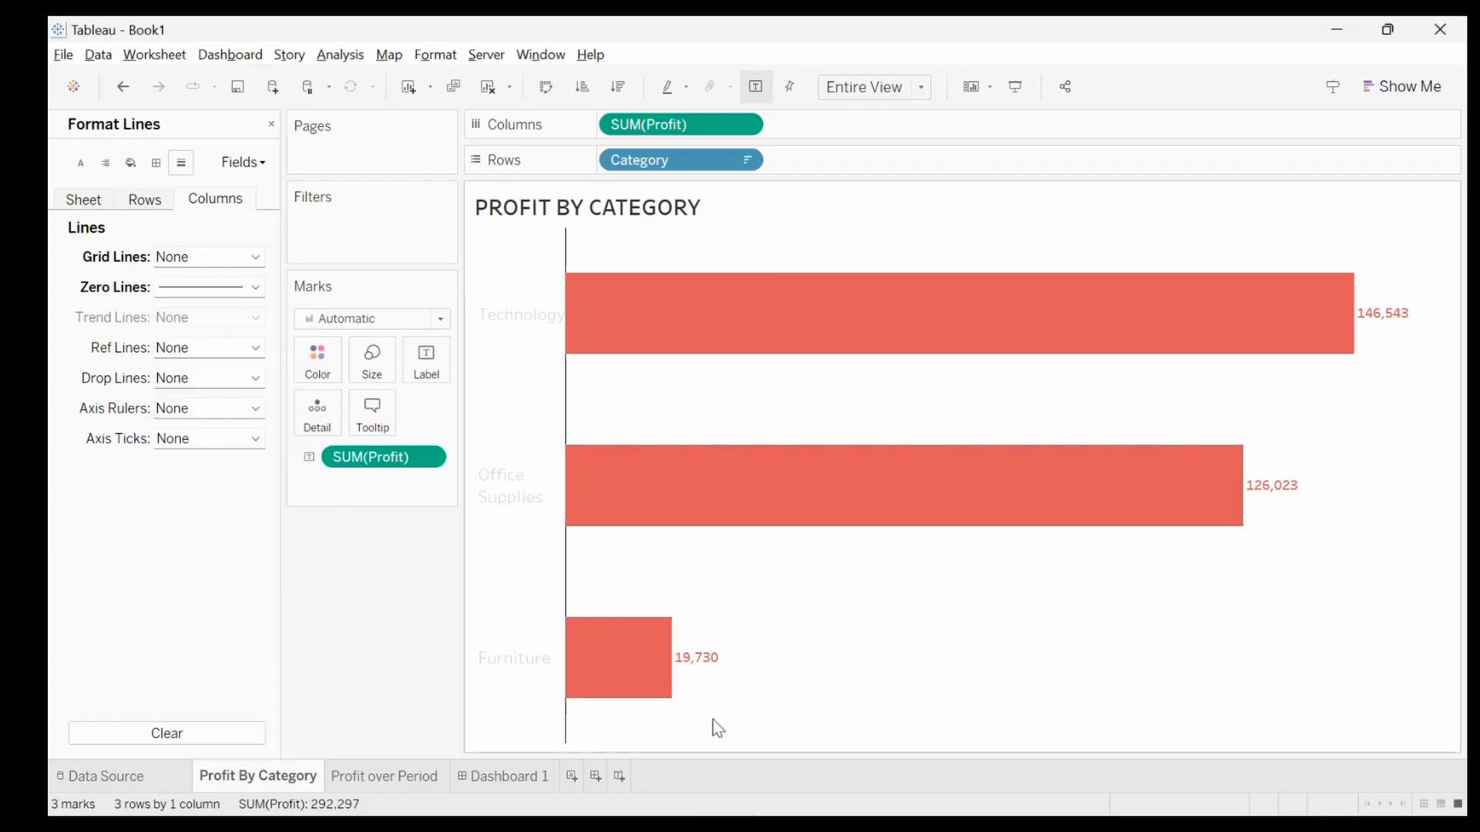
Review the Profit by Category chart on Dashboard 1 and select the Profit over Period chart
click(468, 778)
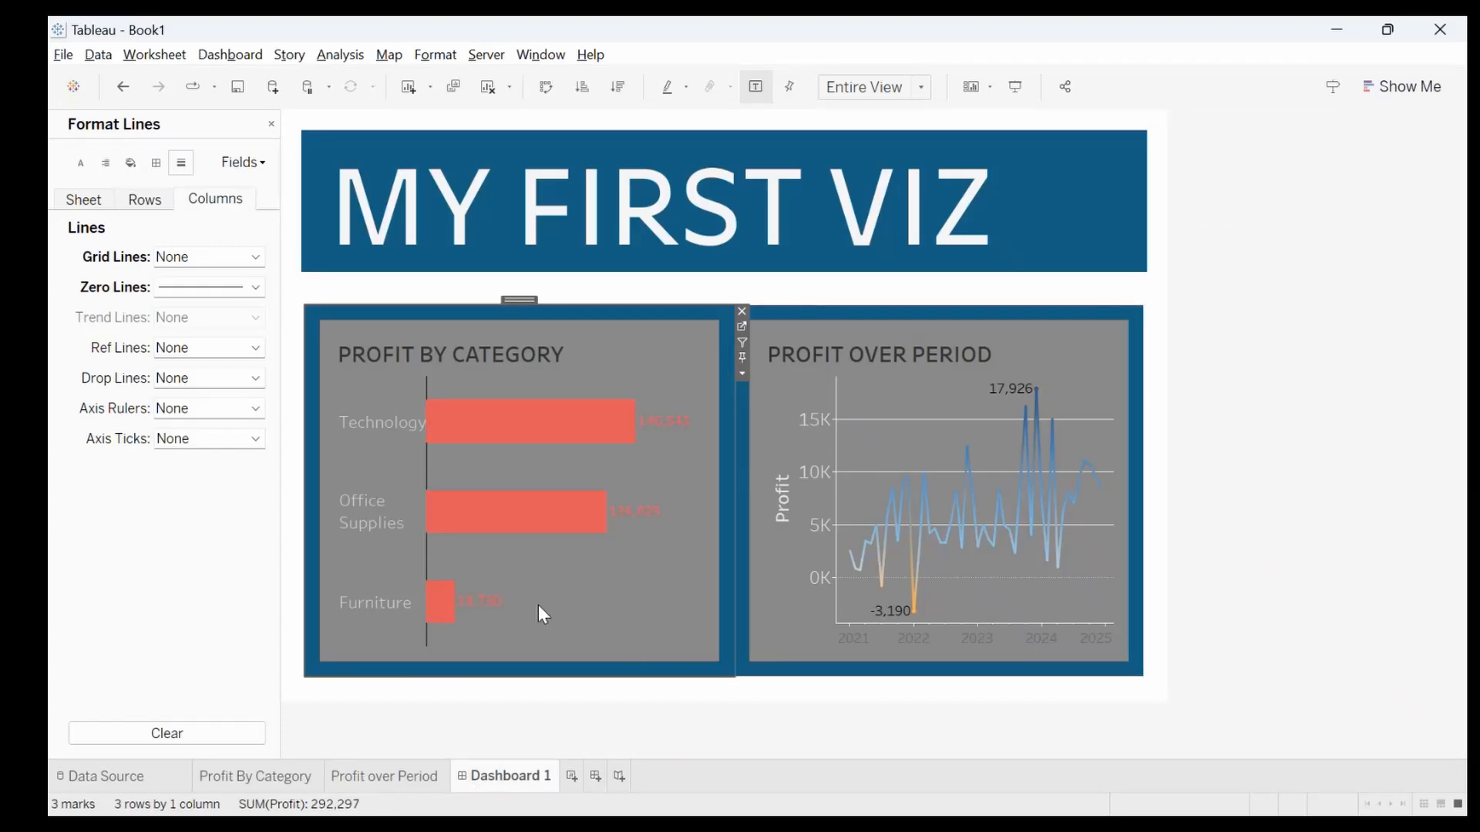
mouse_move(611, 454)
click(1101, 407)
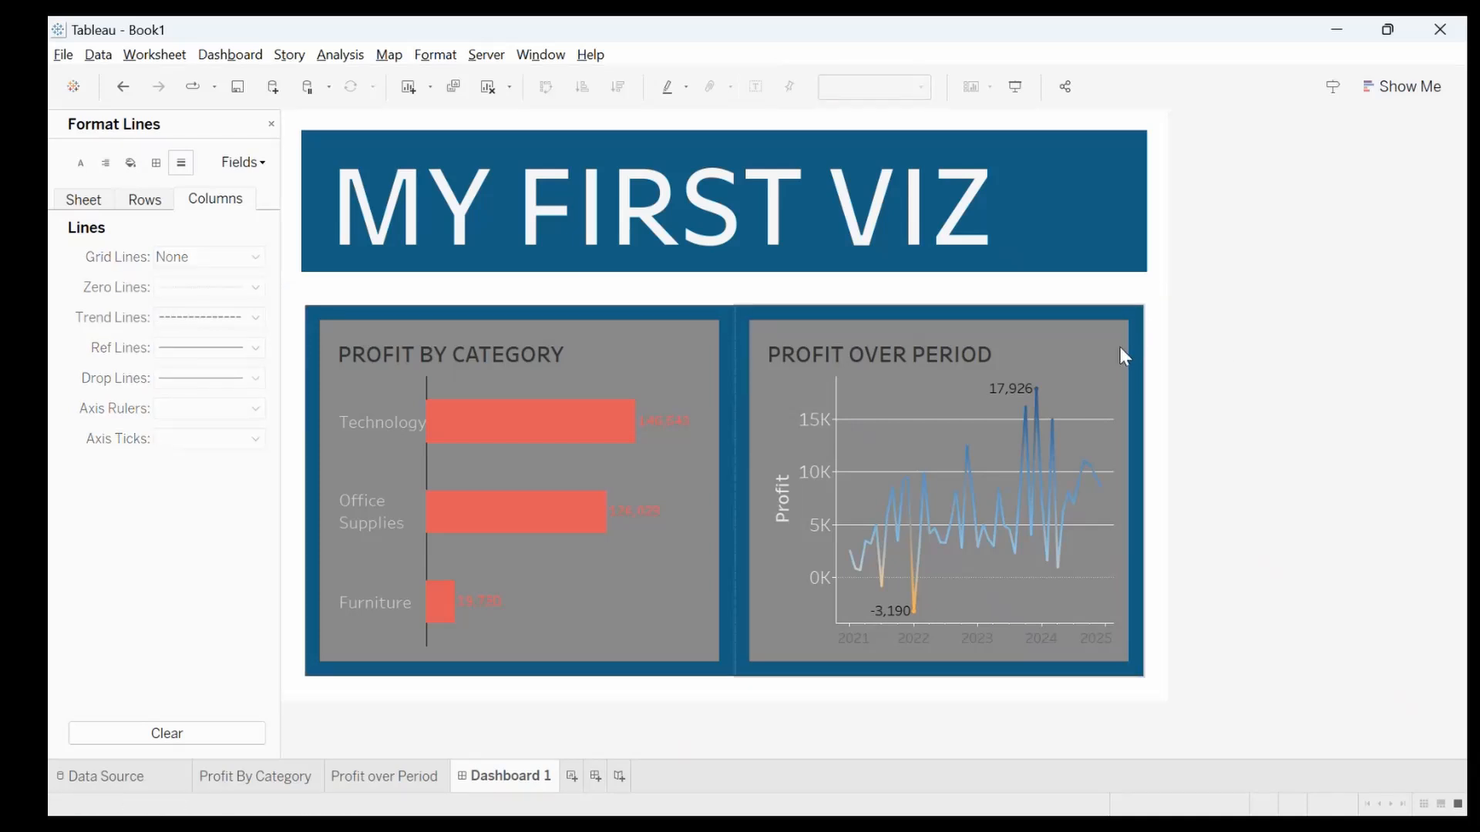
Open the Profit over Period sheet and set the high end of the Profit color palette to dark blue
click(1149, 325)
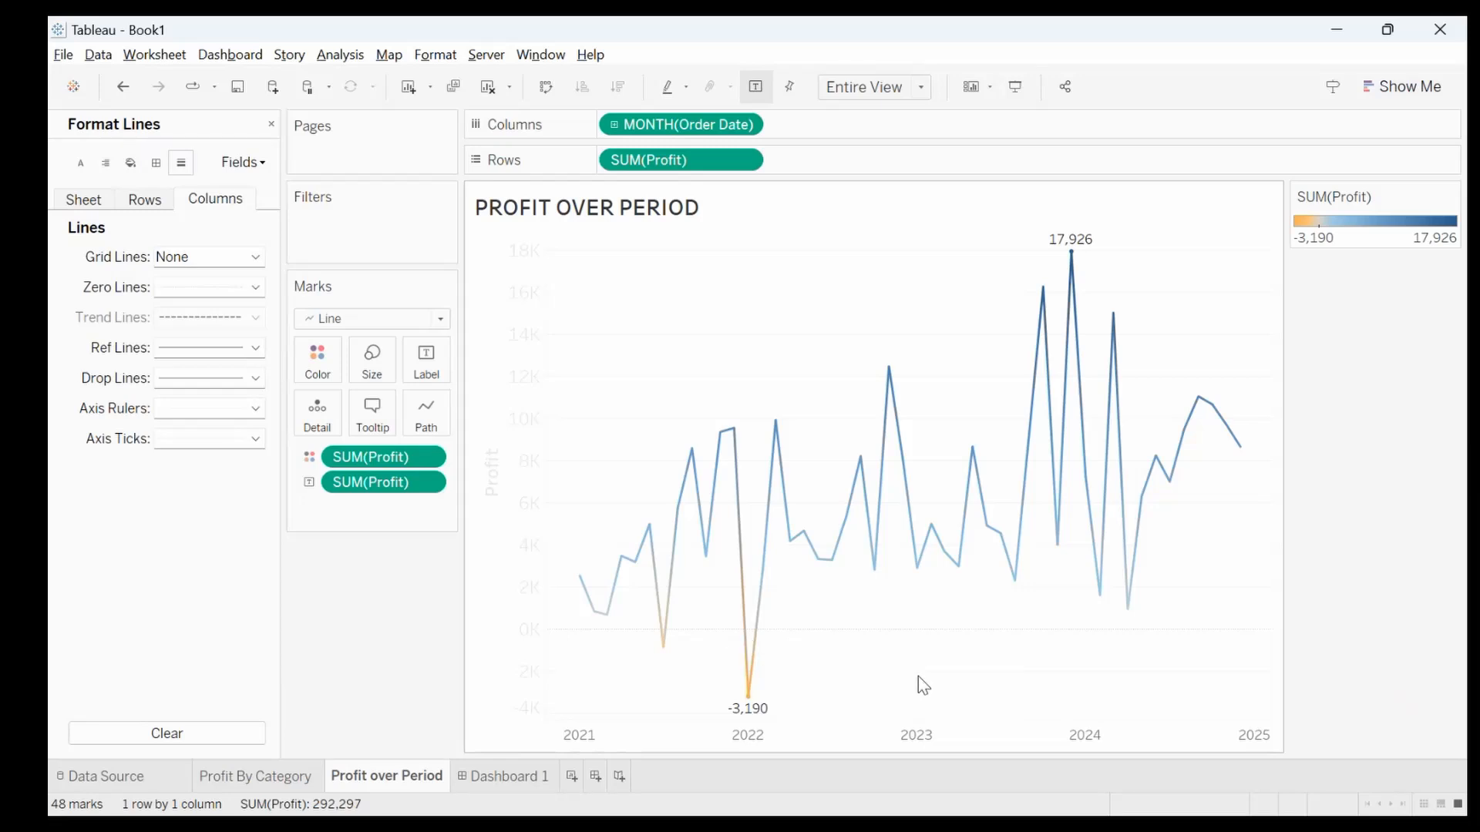
click(322, 369)
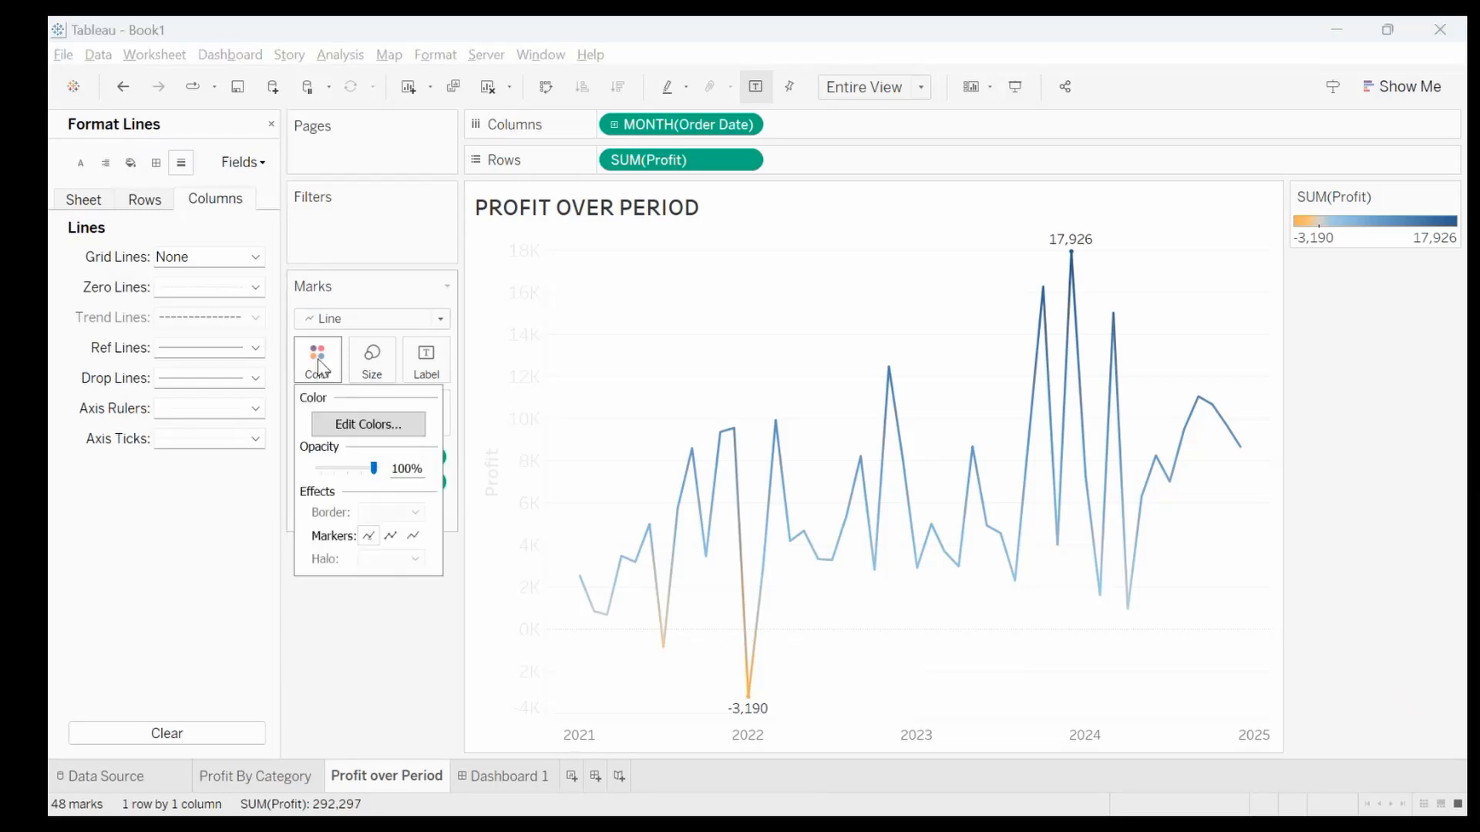
click(361, 420)
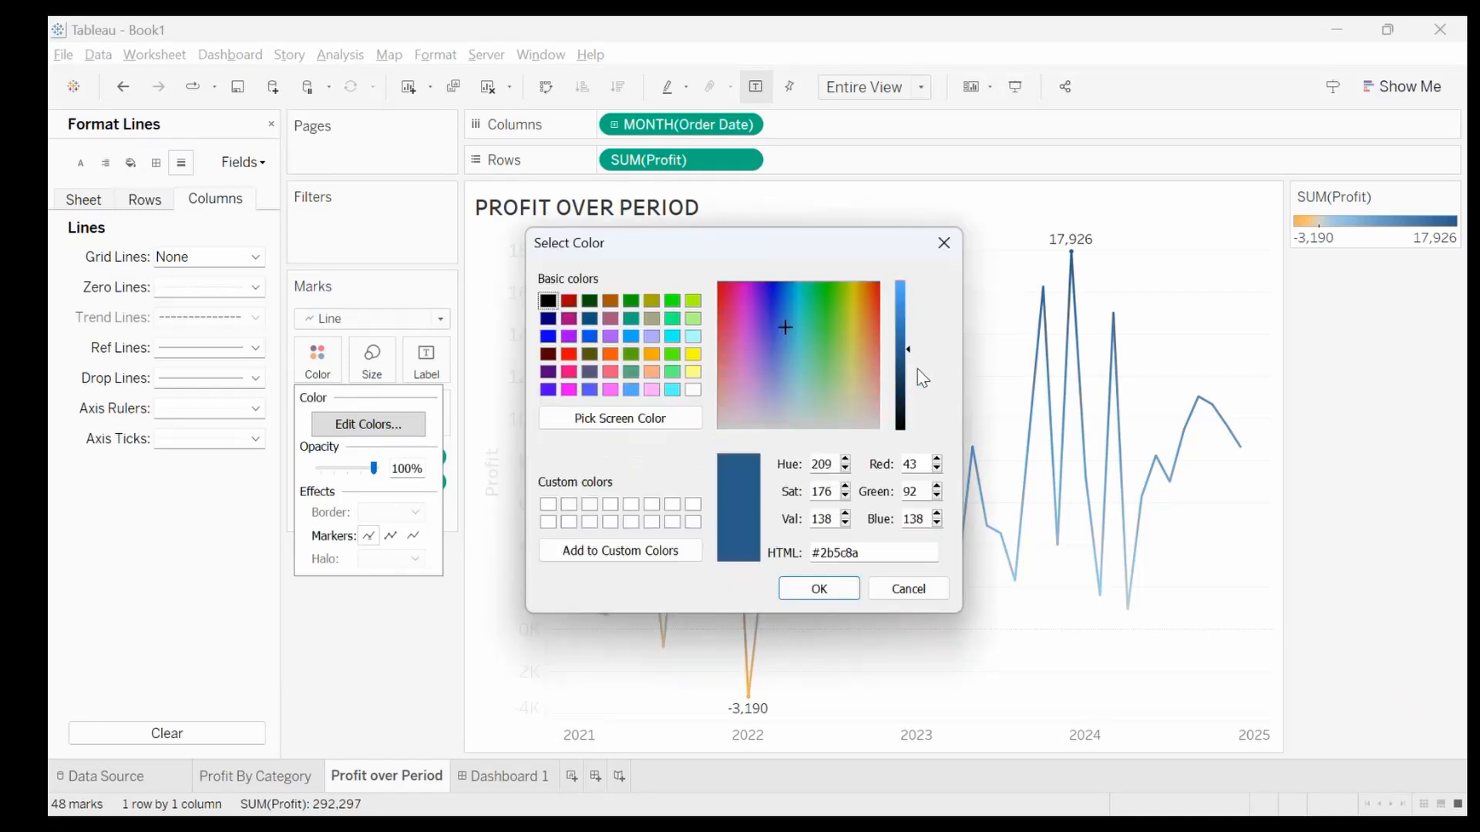
click(546, 321)
click(819, 589)
Set the low end of the Profit color palette to dark red #aa0000 and apply the colors to the line
click(588, 373)
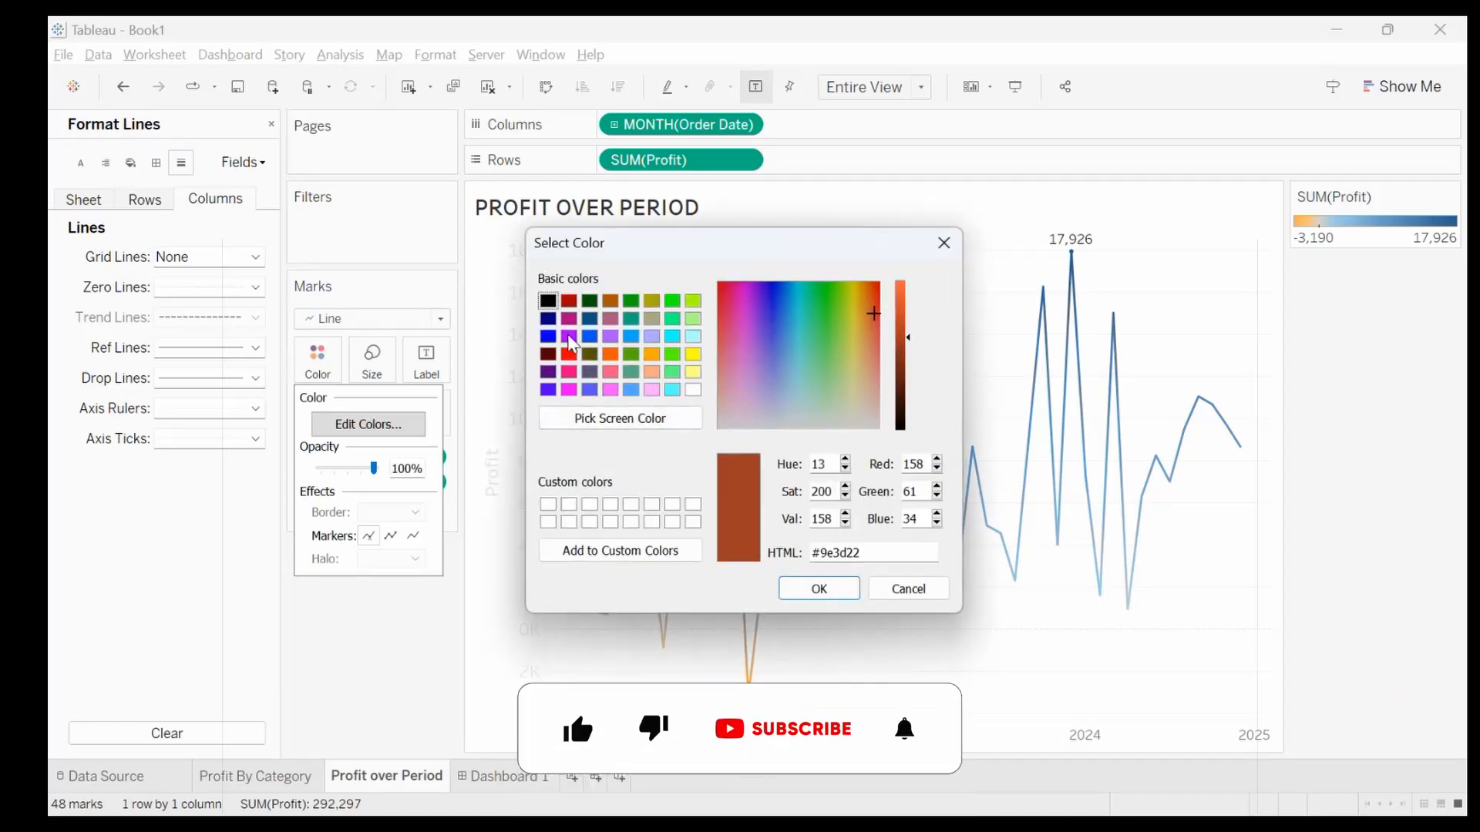
click(570, 302)
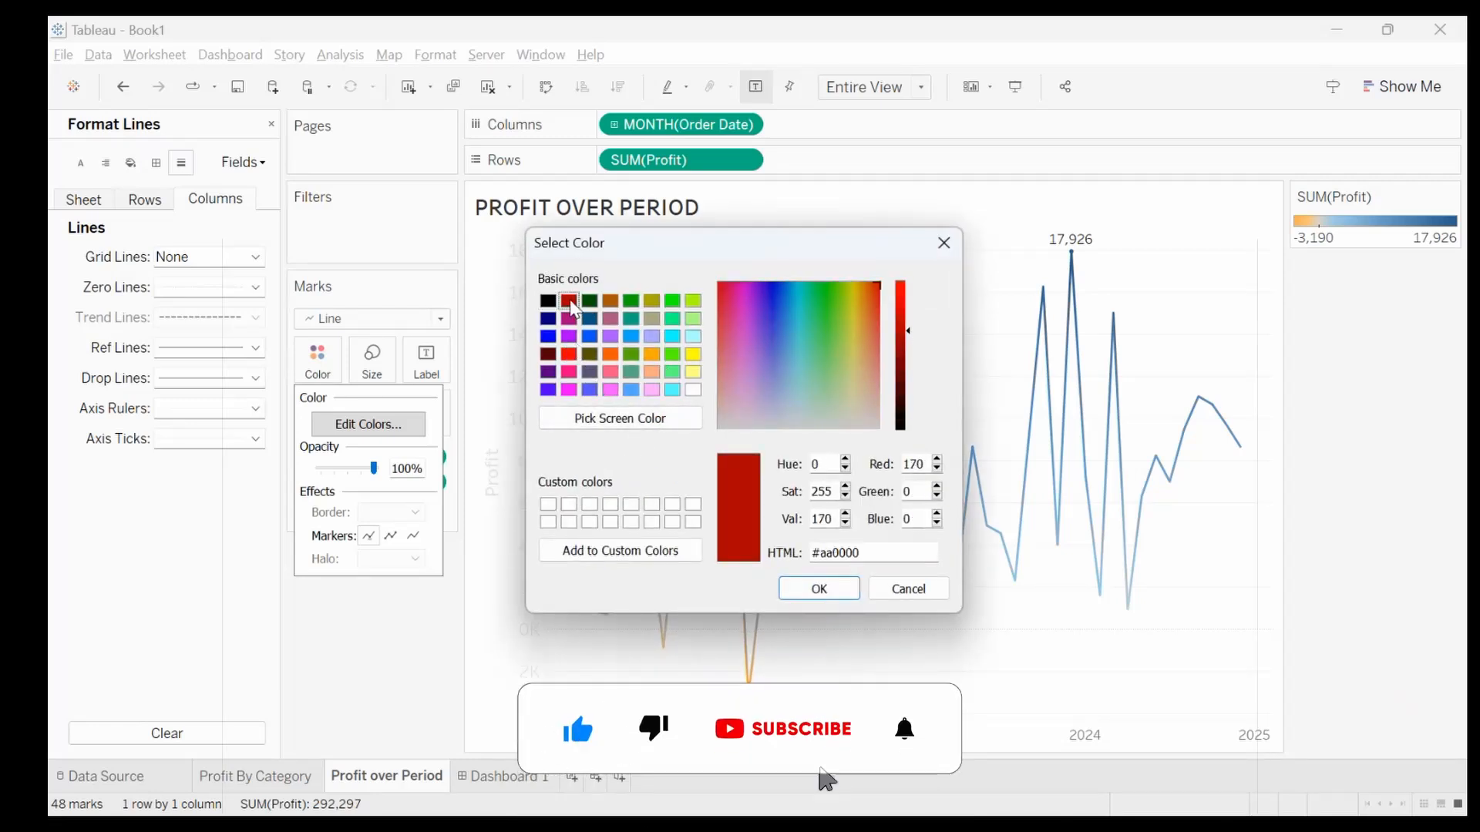
click(823, 597)
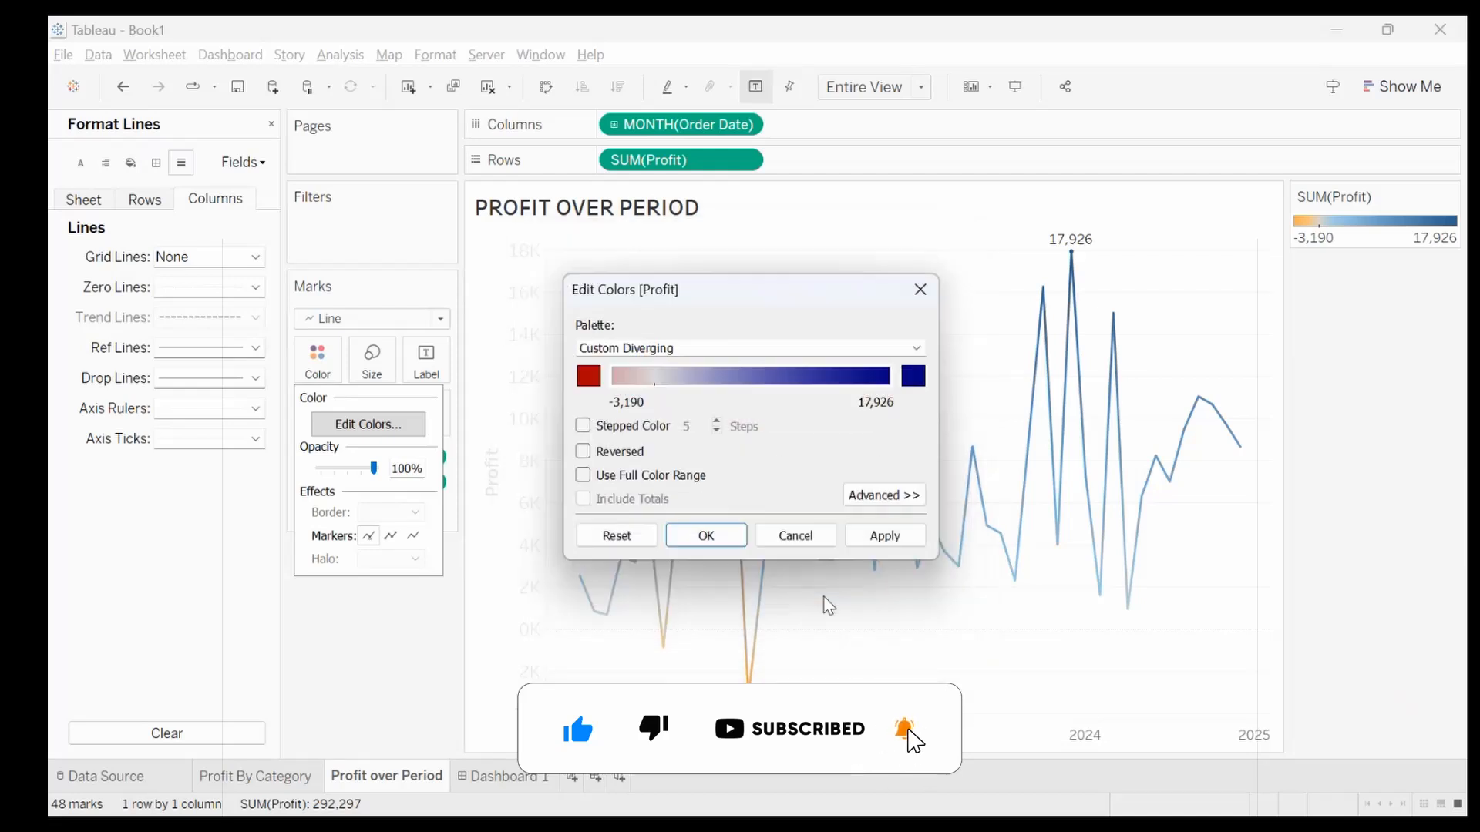
click(887, 537)
click(709, 534)
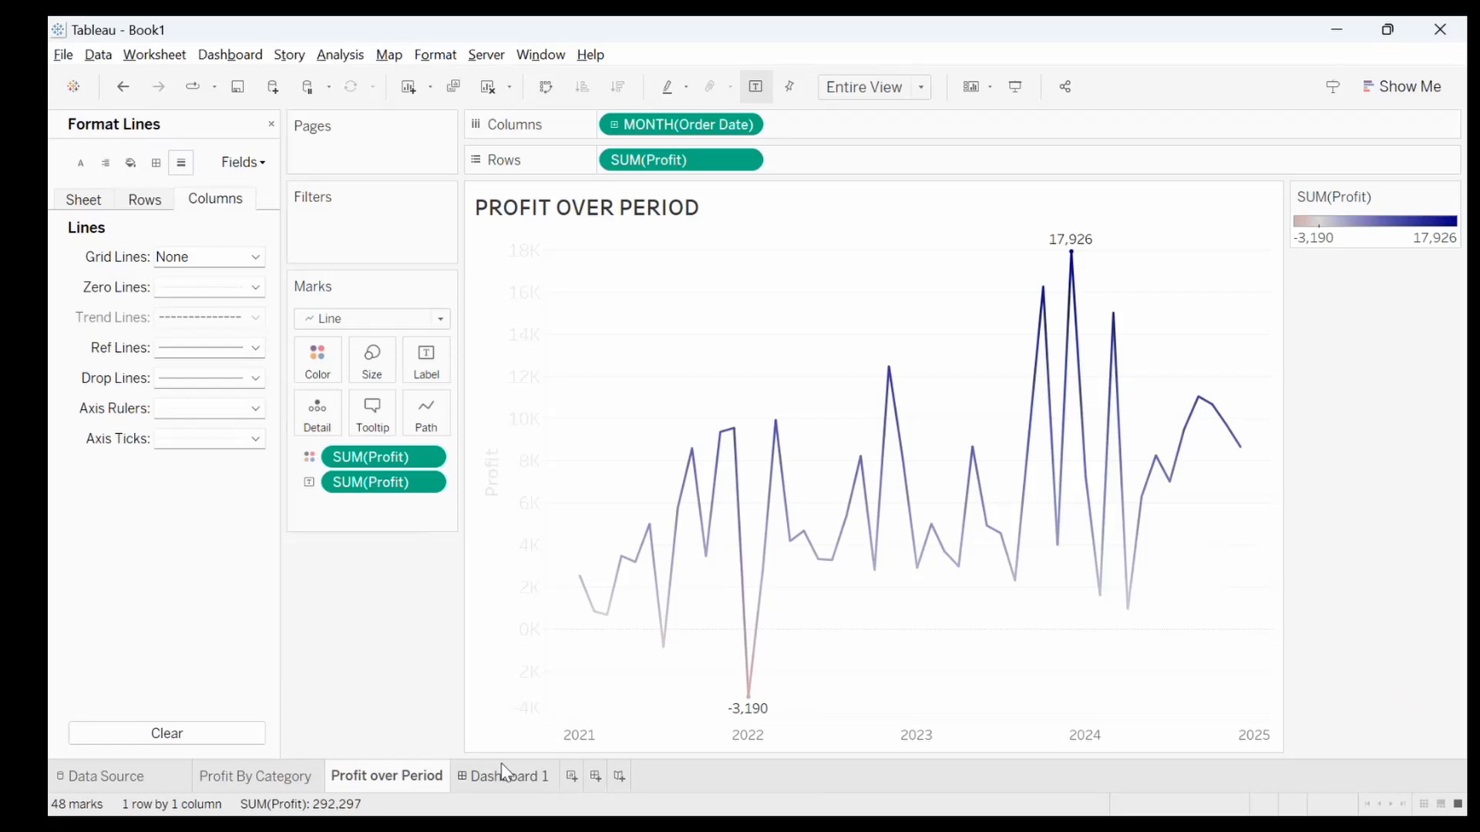
Remove the Profit title from the vertical axis of the line chart and check the result on Dashboard 1
click(497, 489)
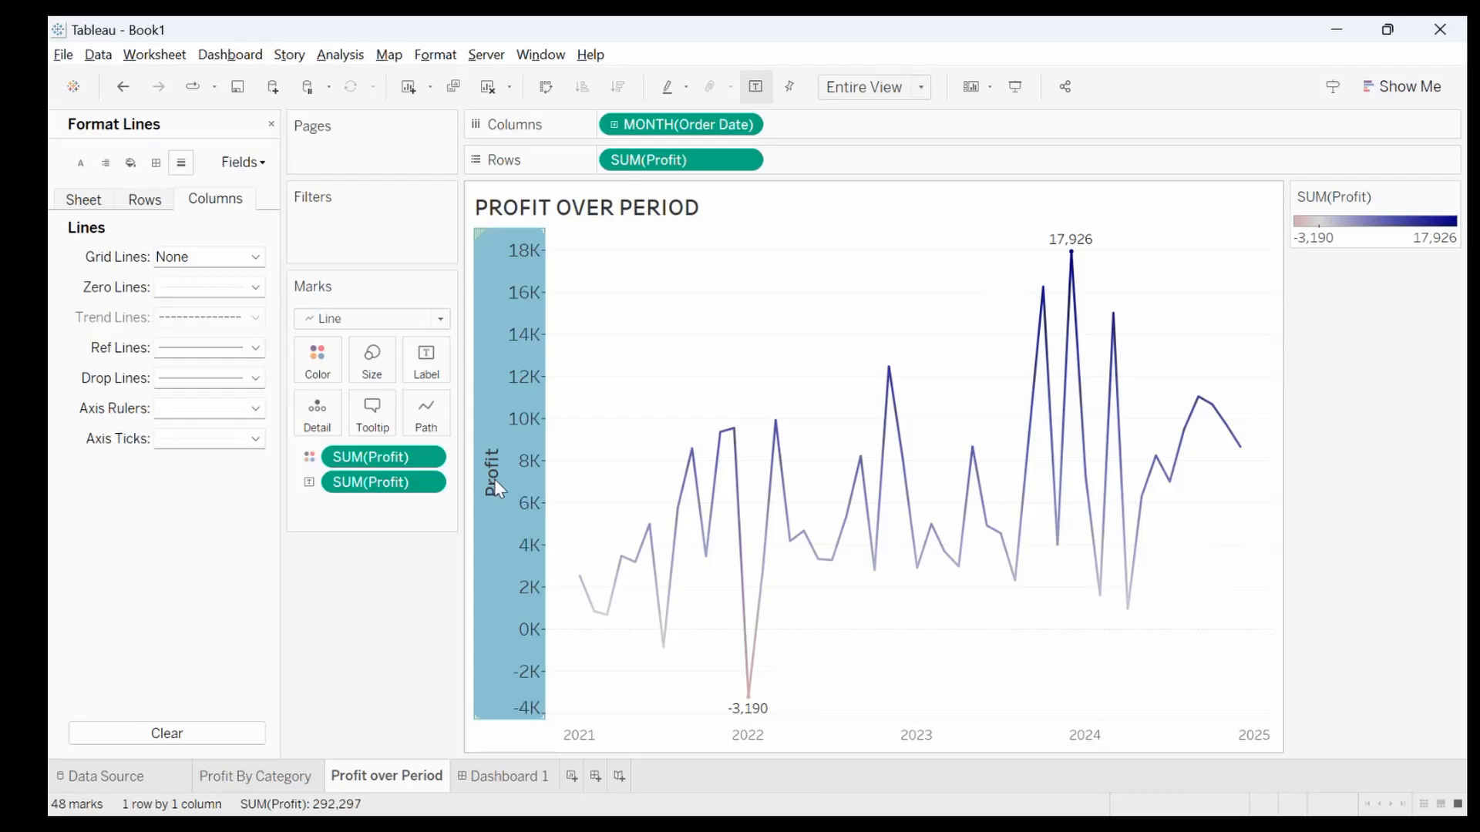
double_click(495, 481)
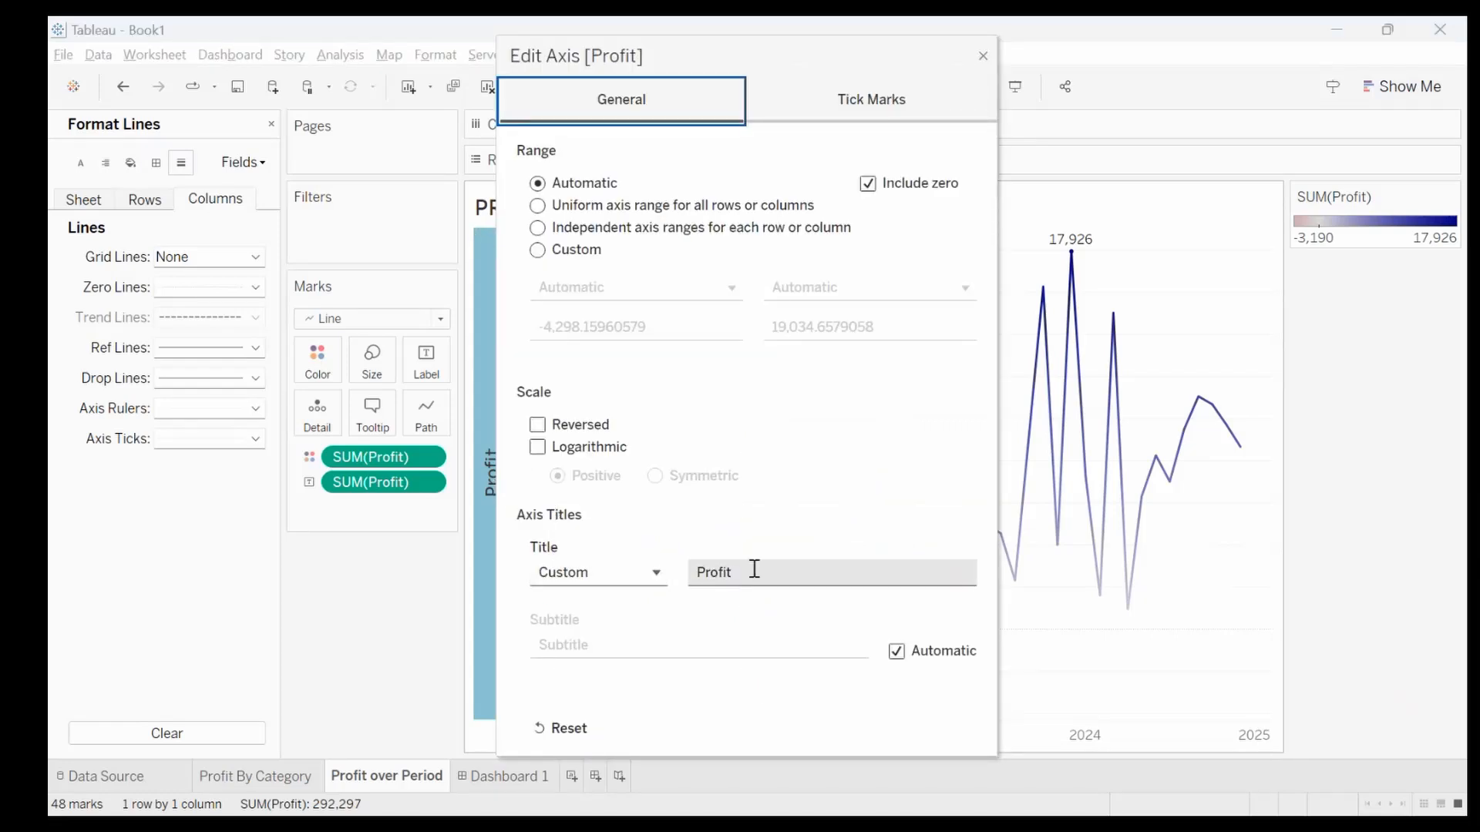
drag(755, 568, 694, 566)
key(BackSpace)
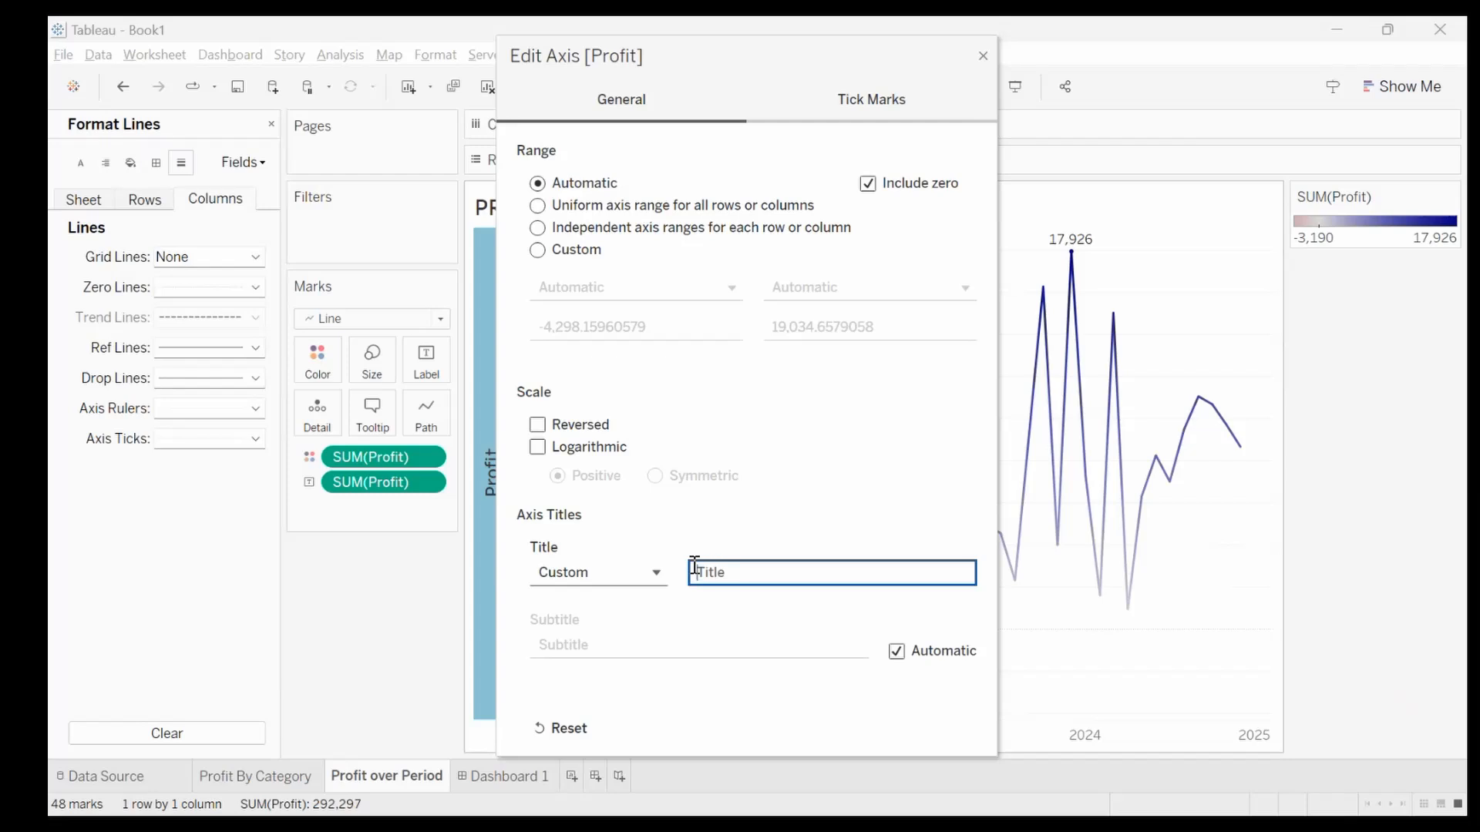
click(982, 60)
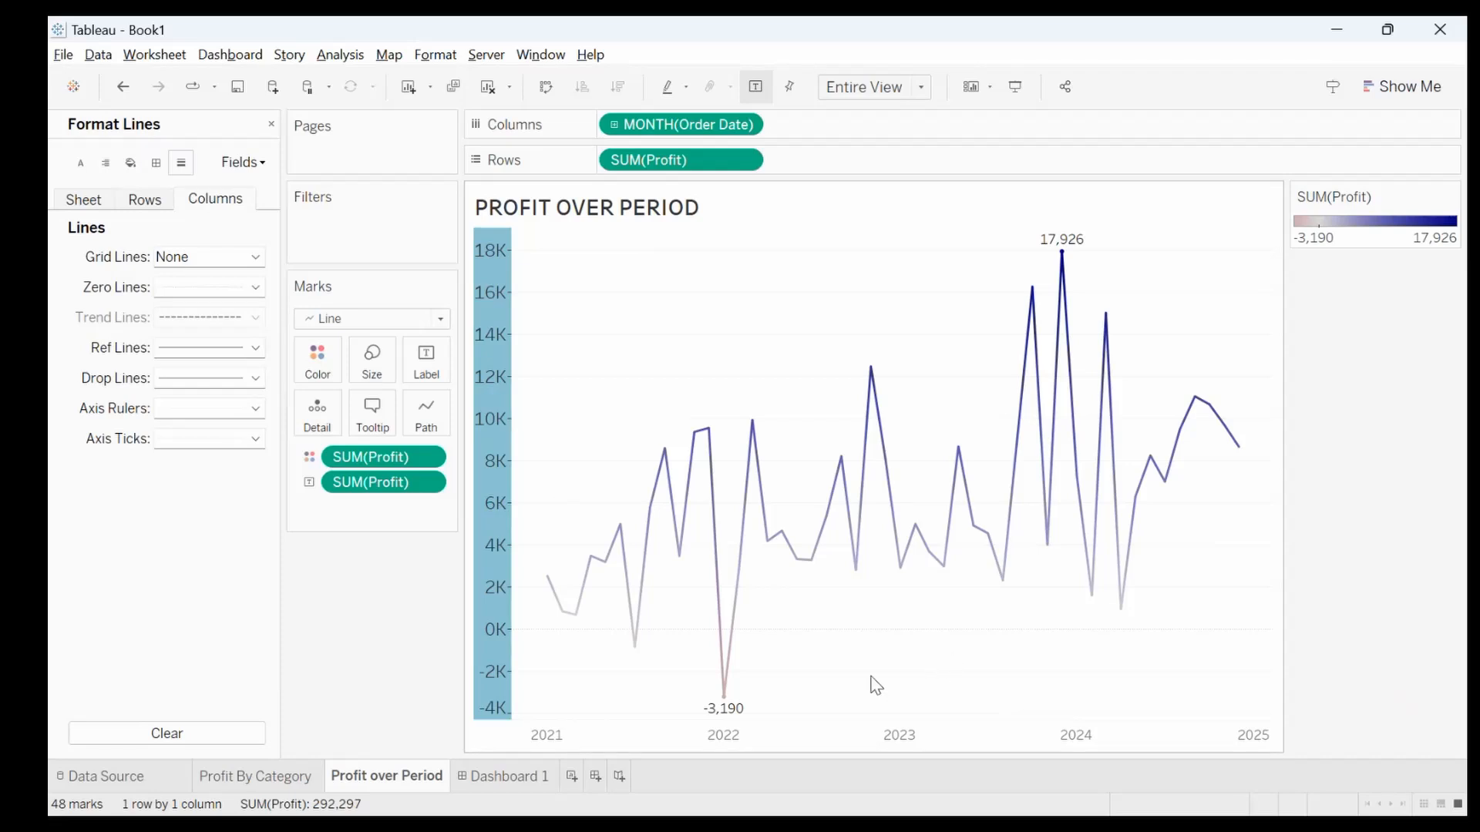
click(515, 777)
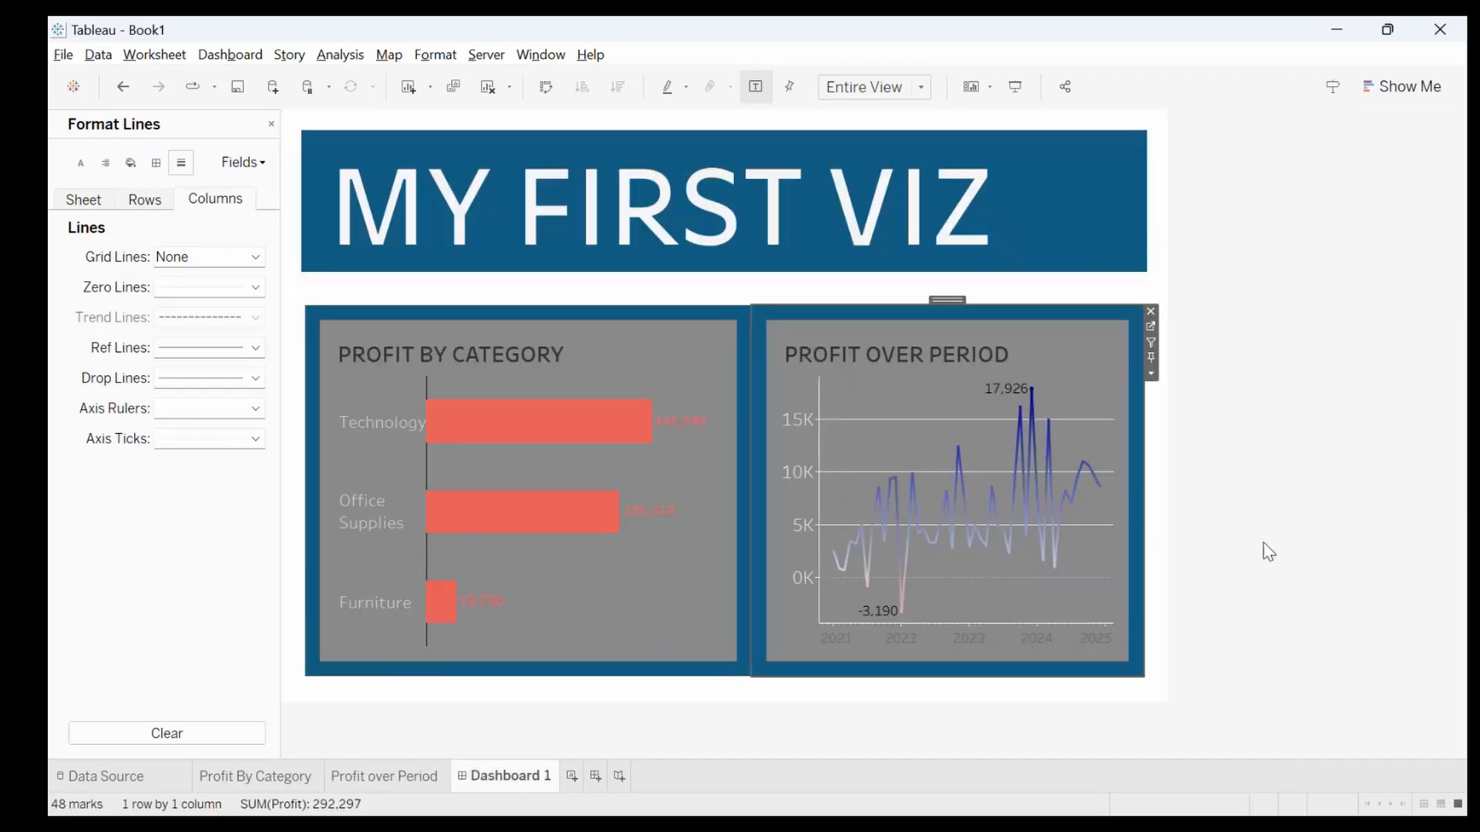
click(1283, 548)
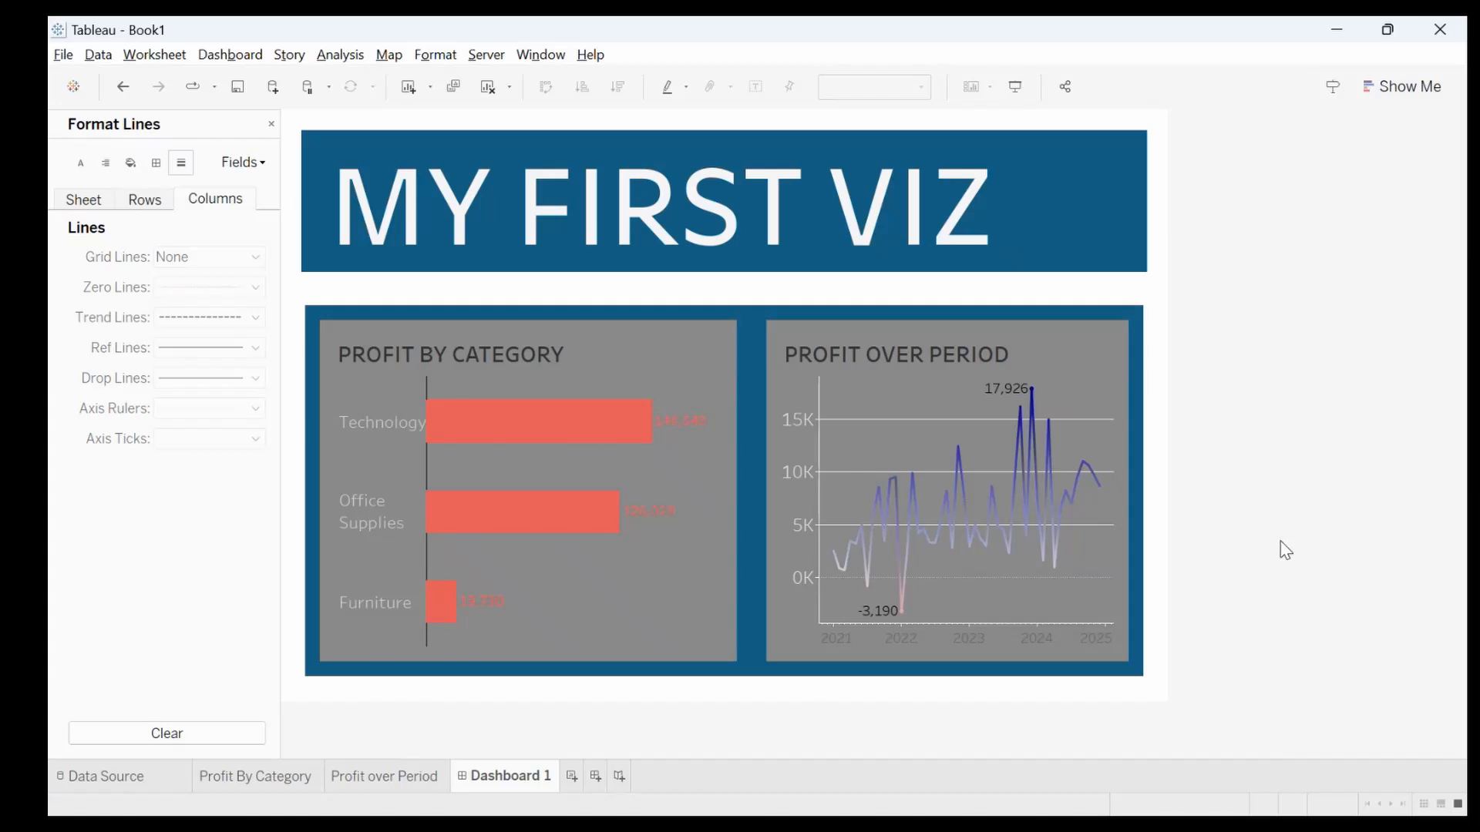
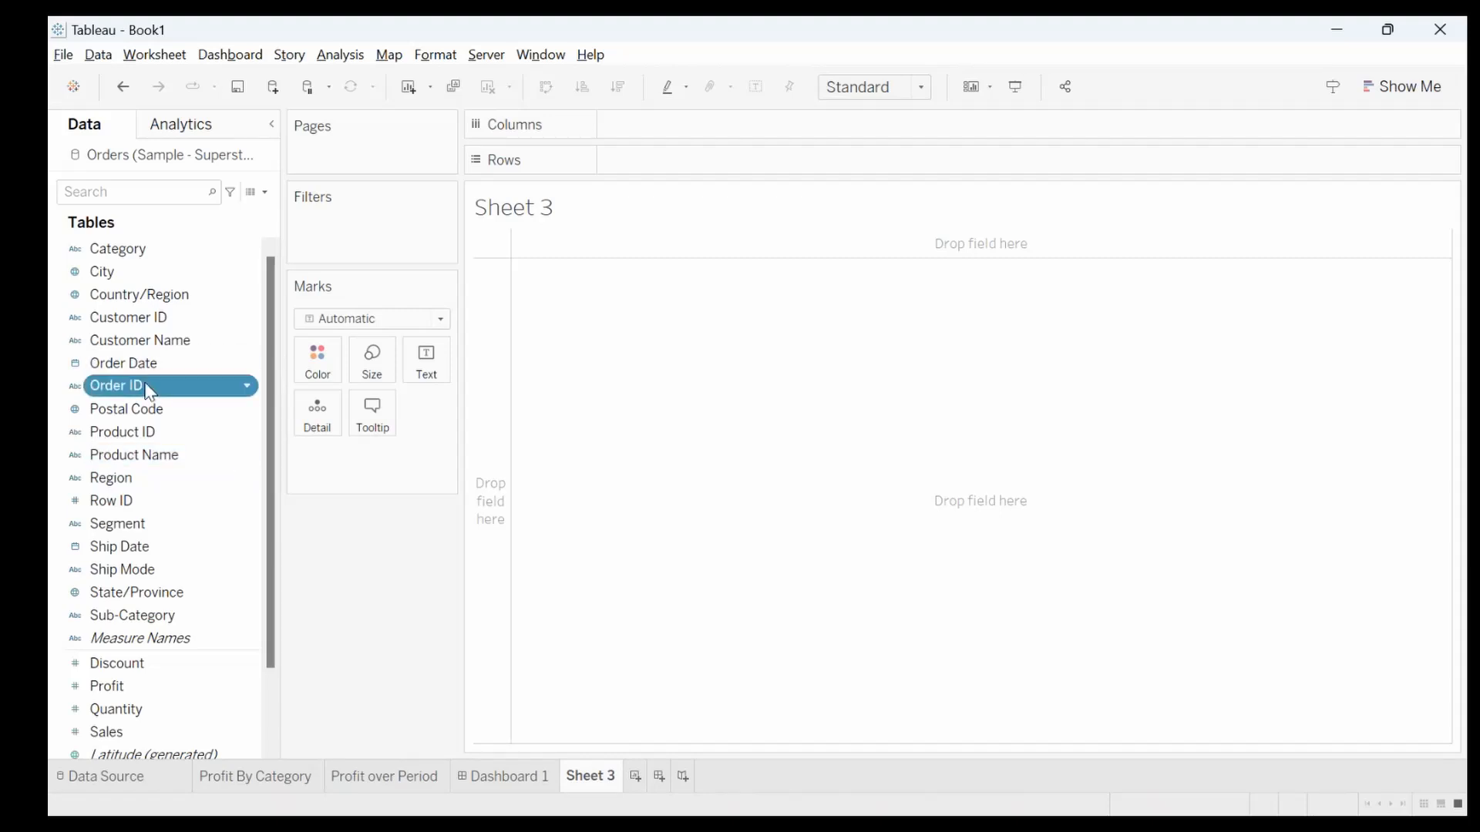
Add Order ID as text to Sheet 3 and aggregate it as Count (Distinct)
drag(150, 393, 436, 369)
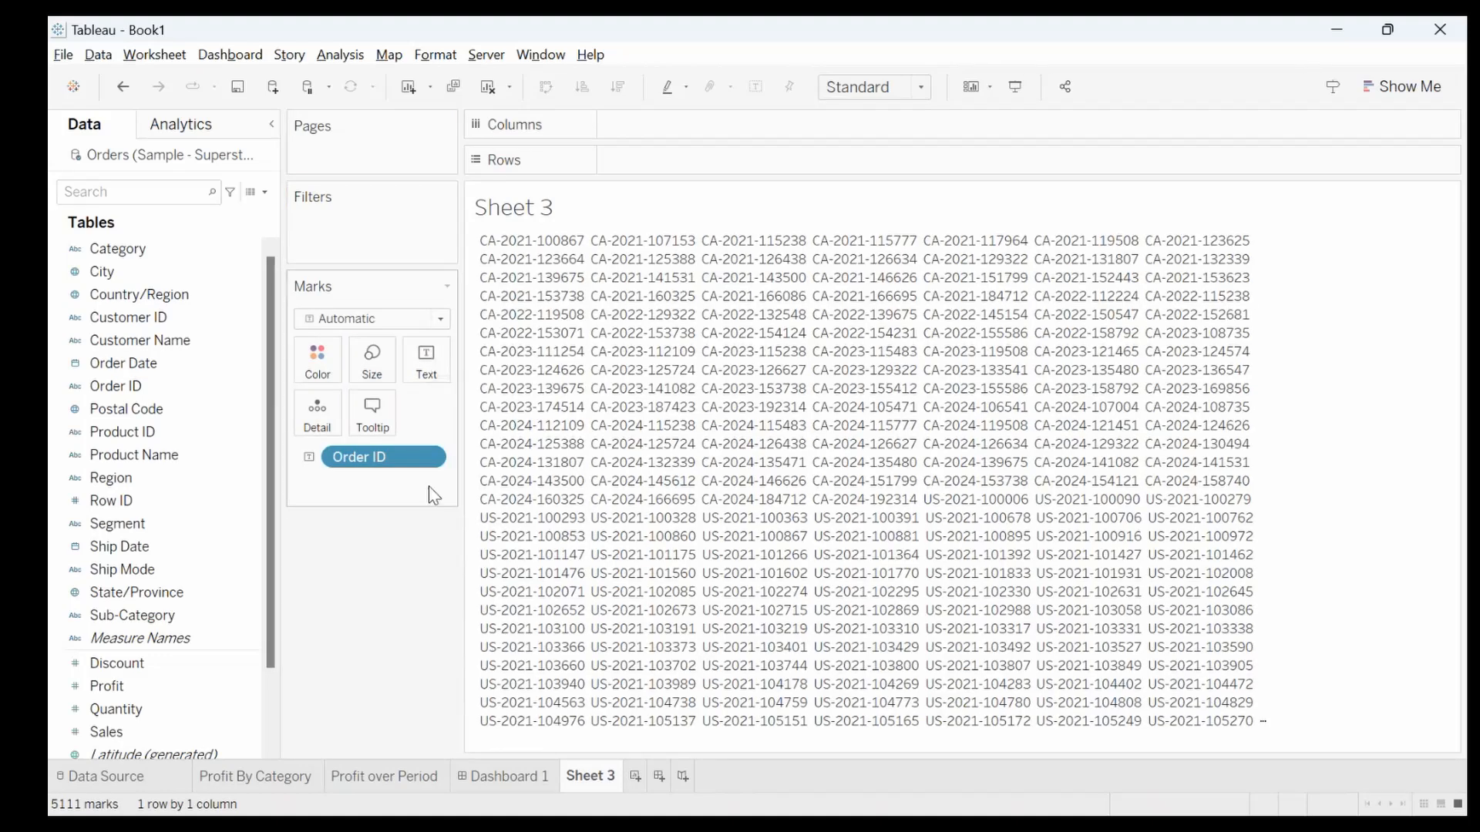
click(429, 458)
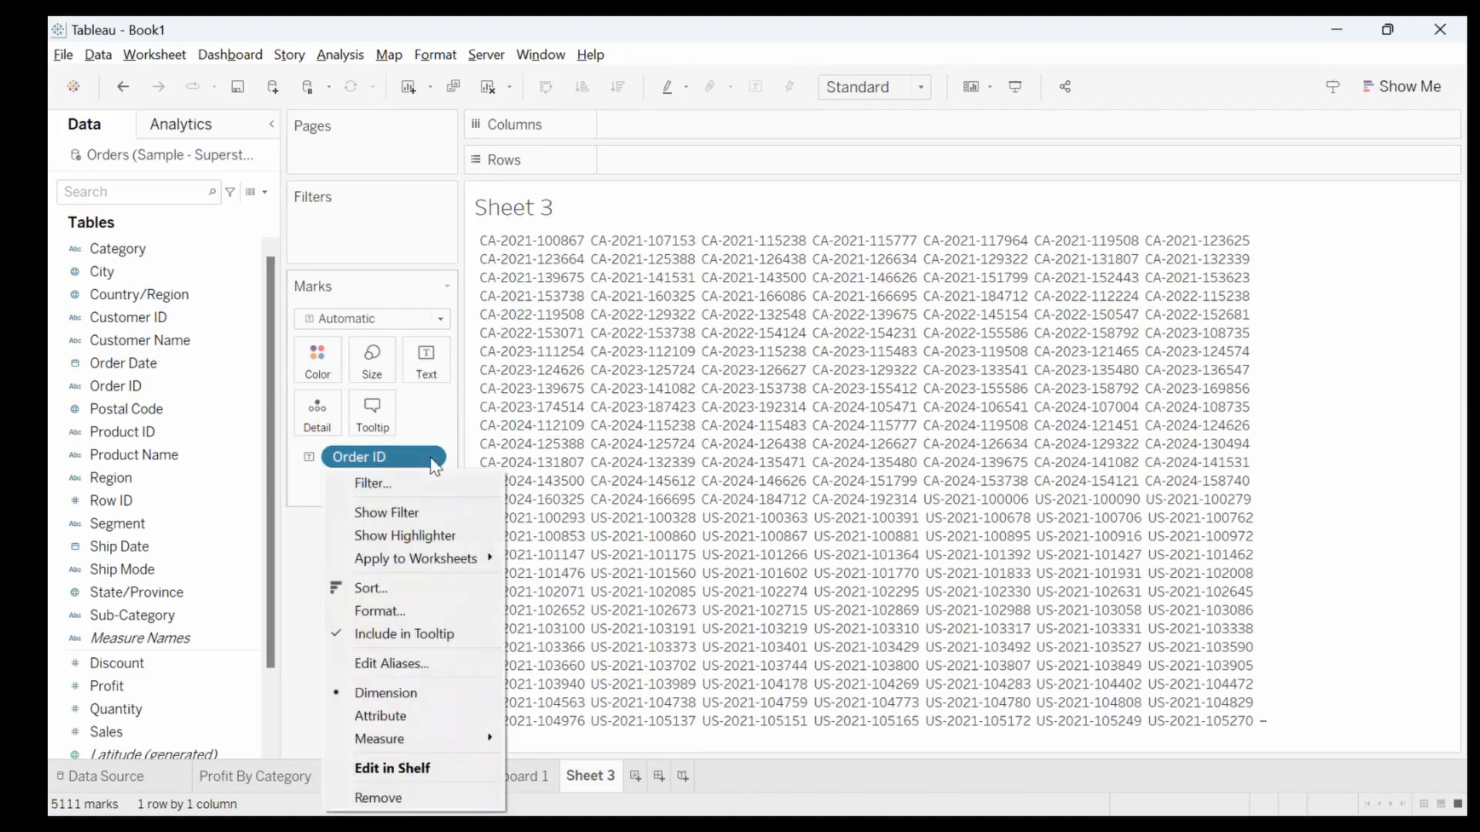
mouse_move(411, 743)
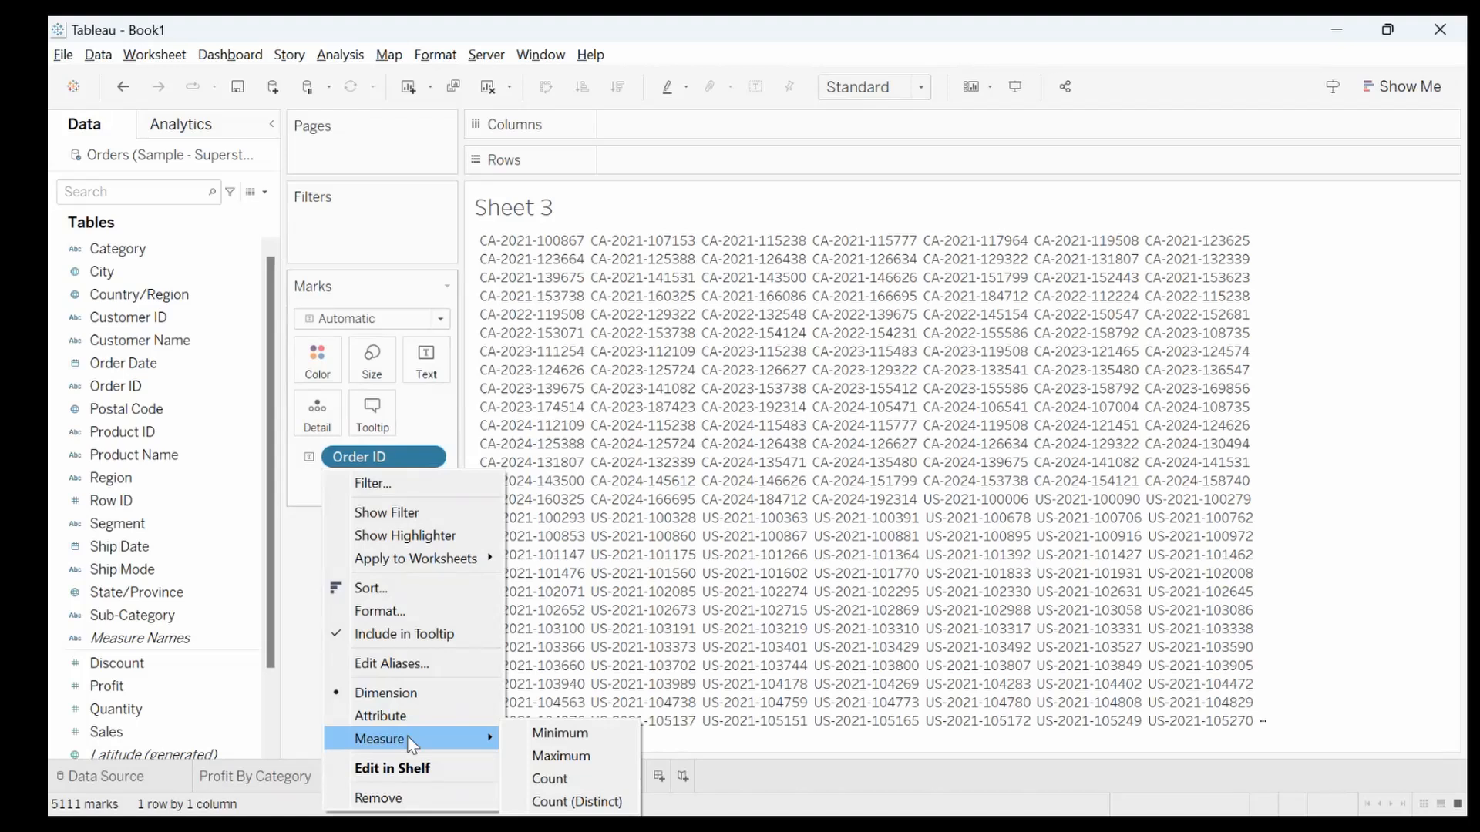
click(550, 805)
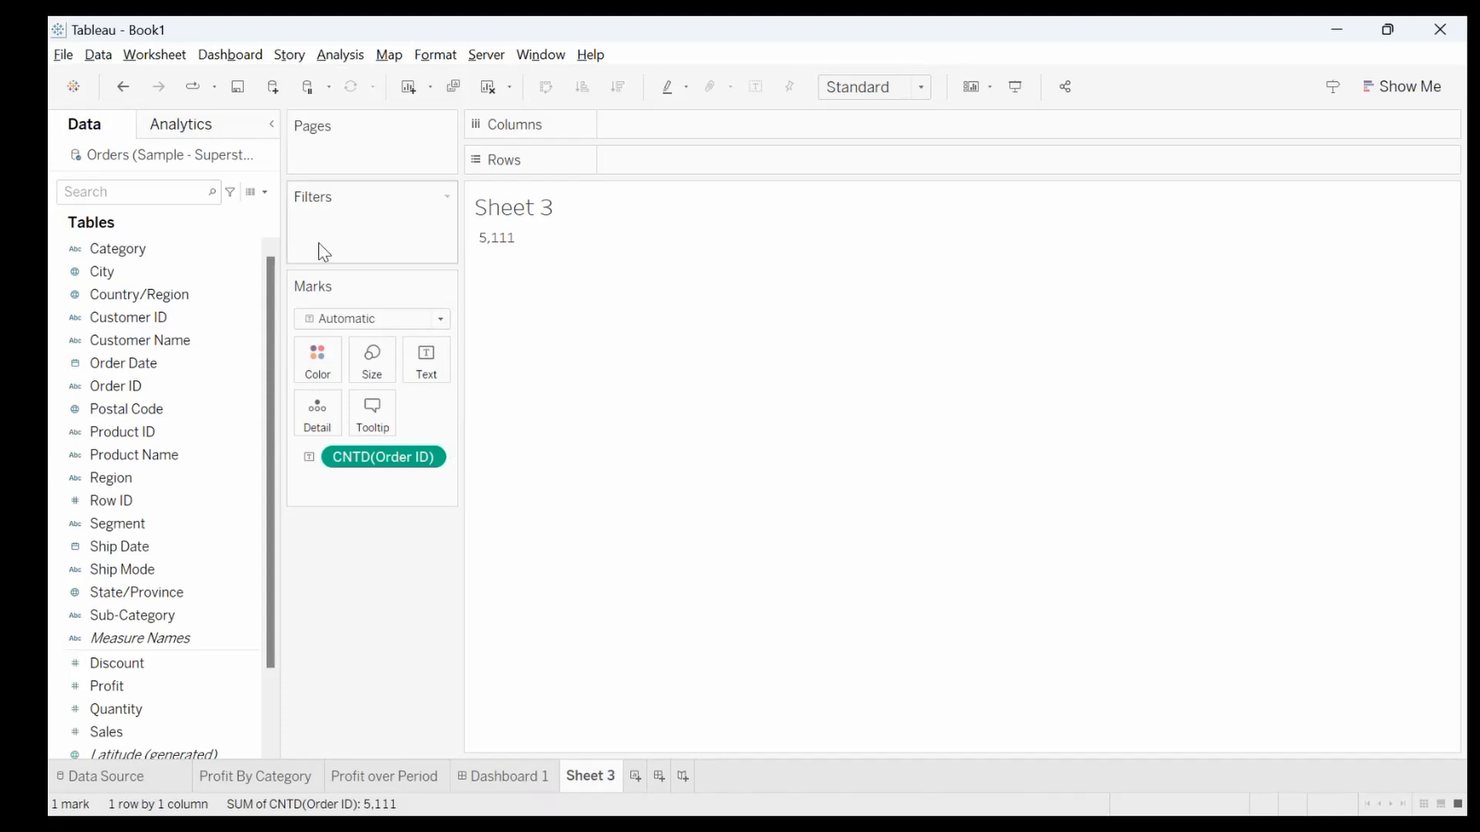
Create a calculated field with the formula COUNTD([Order ID])
click(266, 193)
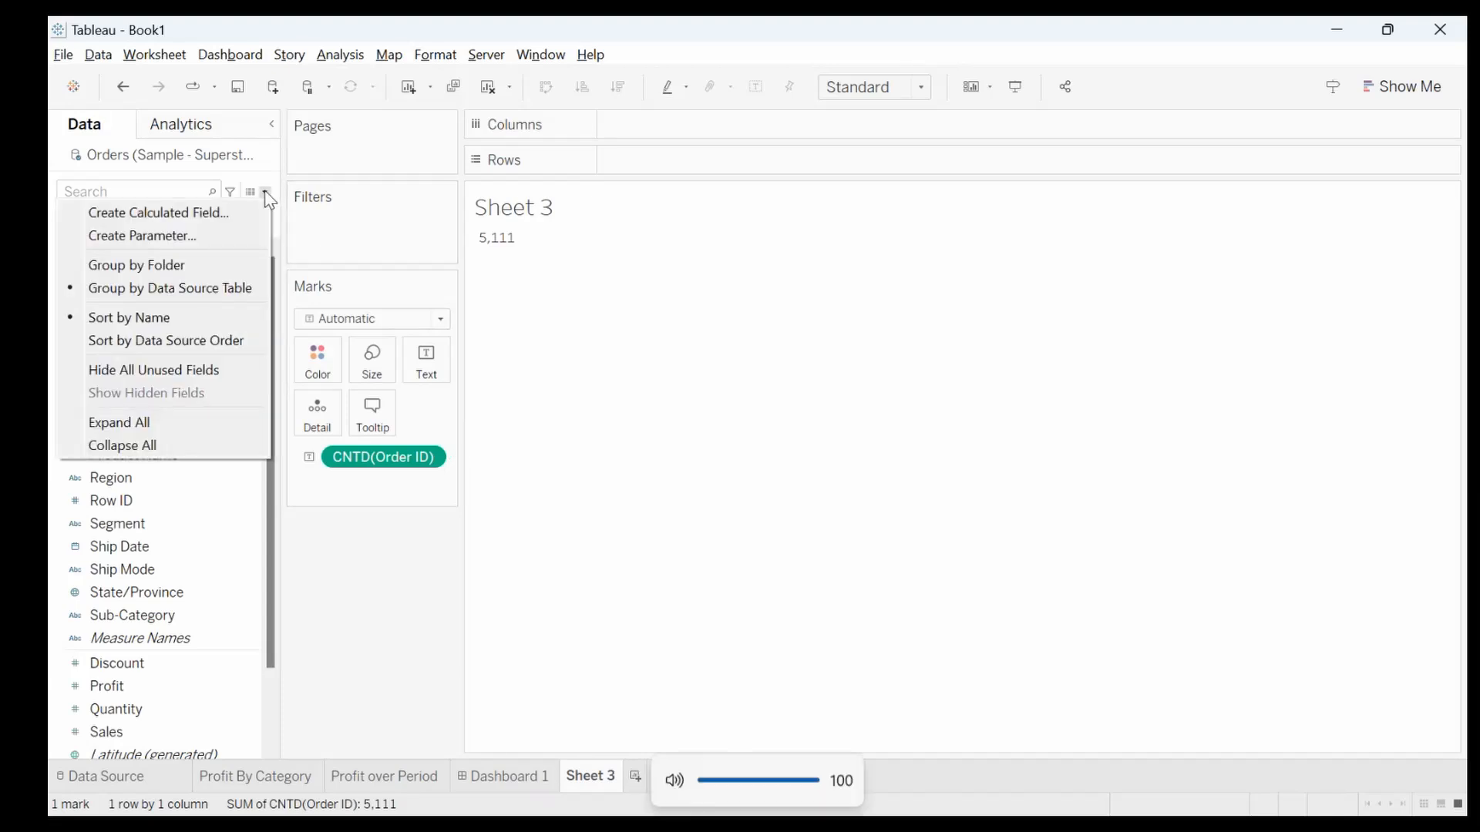
click(223, 214)
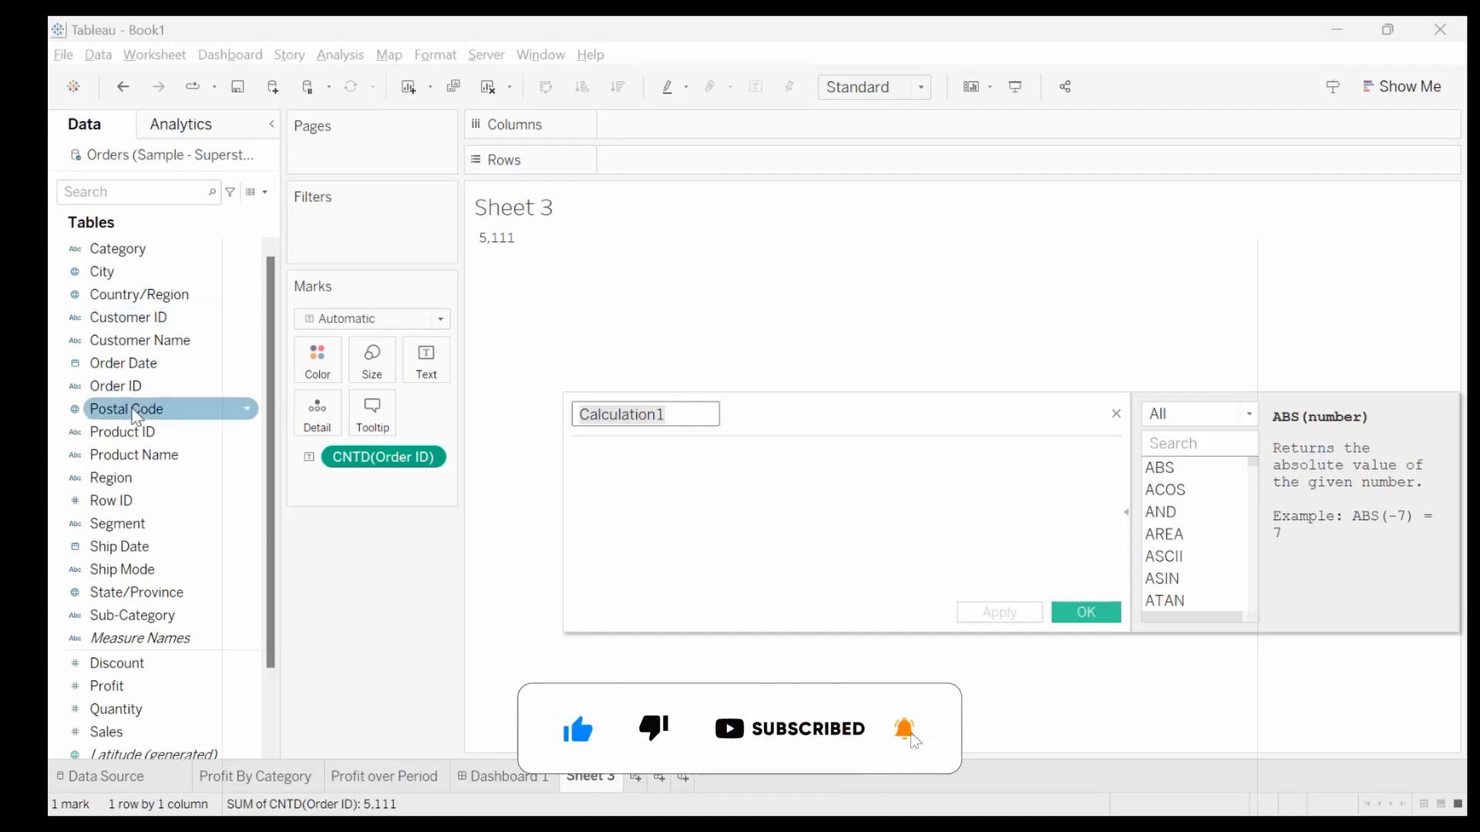
click(616, 455)
text(COUNTD)
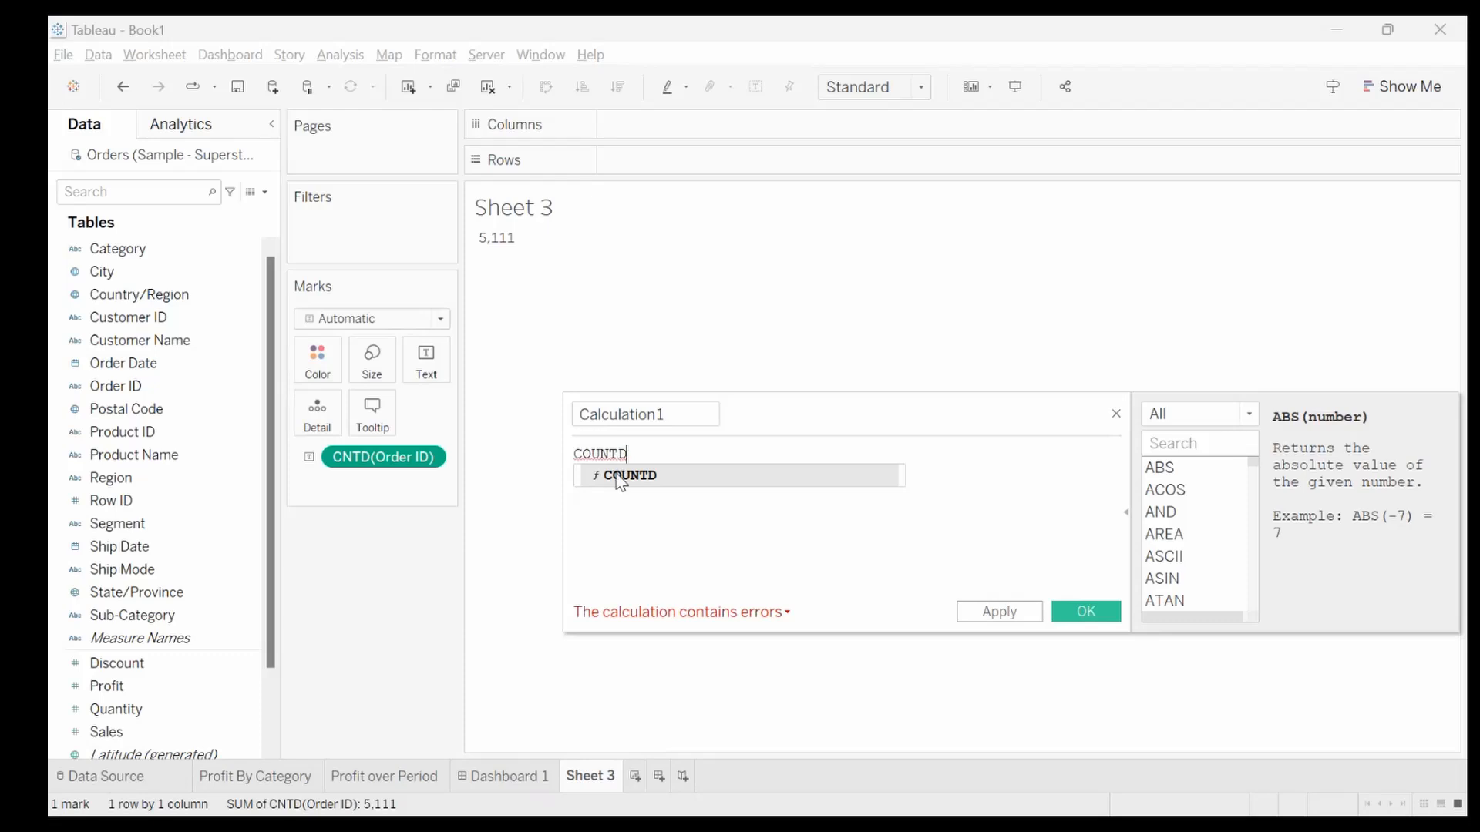
click(621, 476)
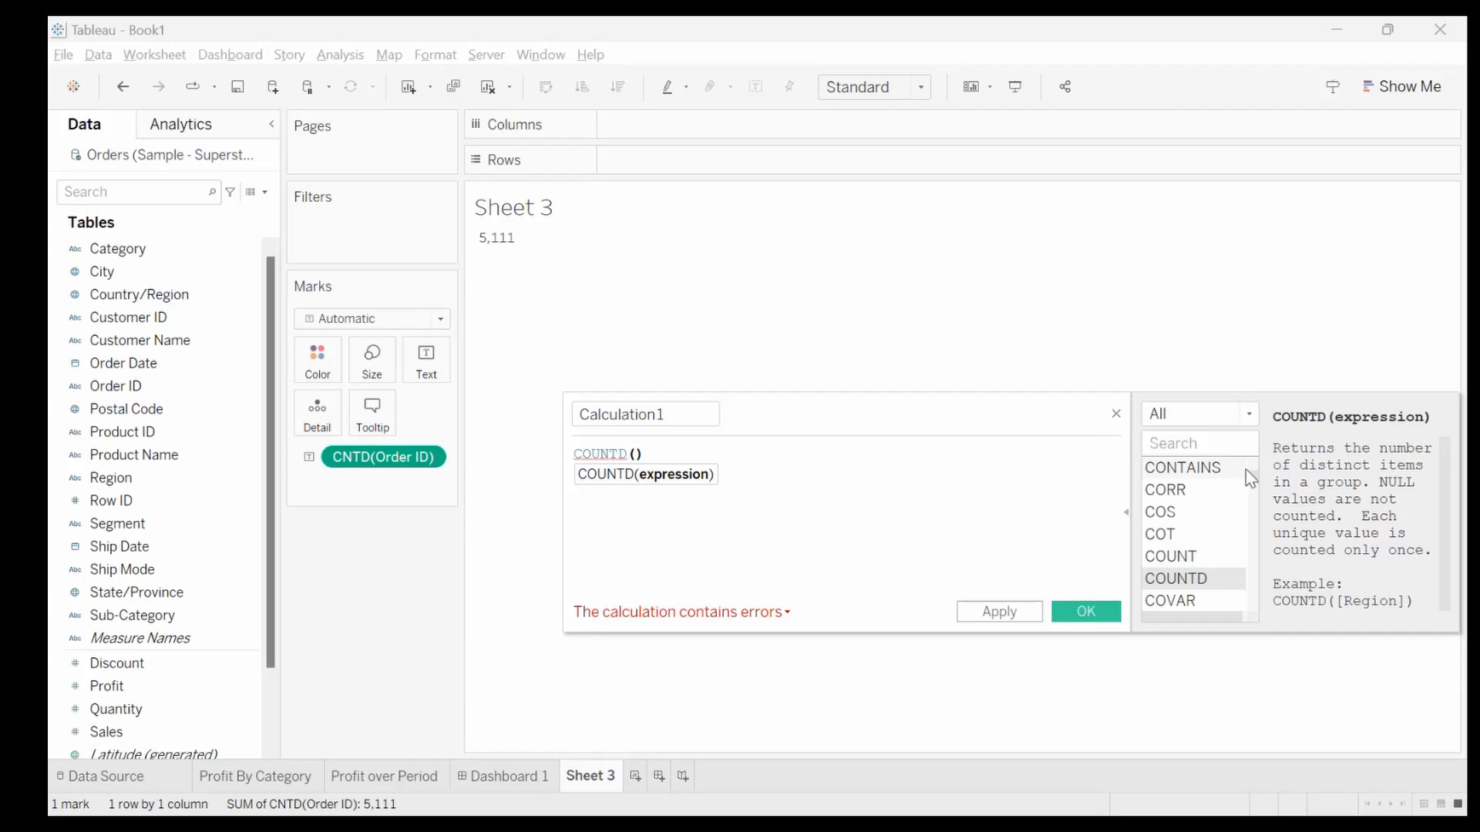
mouse_move(1251, 472)
mouse_down()
mouse_move(1258, 619)
mouse_move(1256, 436)
mouse_move(1250, 515)
mouse_move(1279, 531)
mouse_move(1271, 475)
mouse_up()
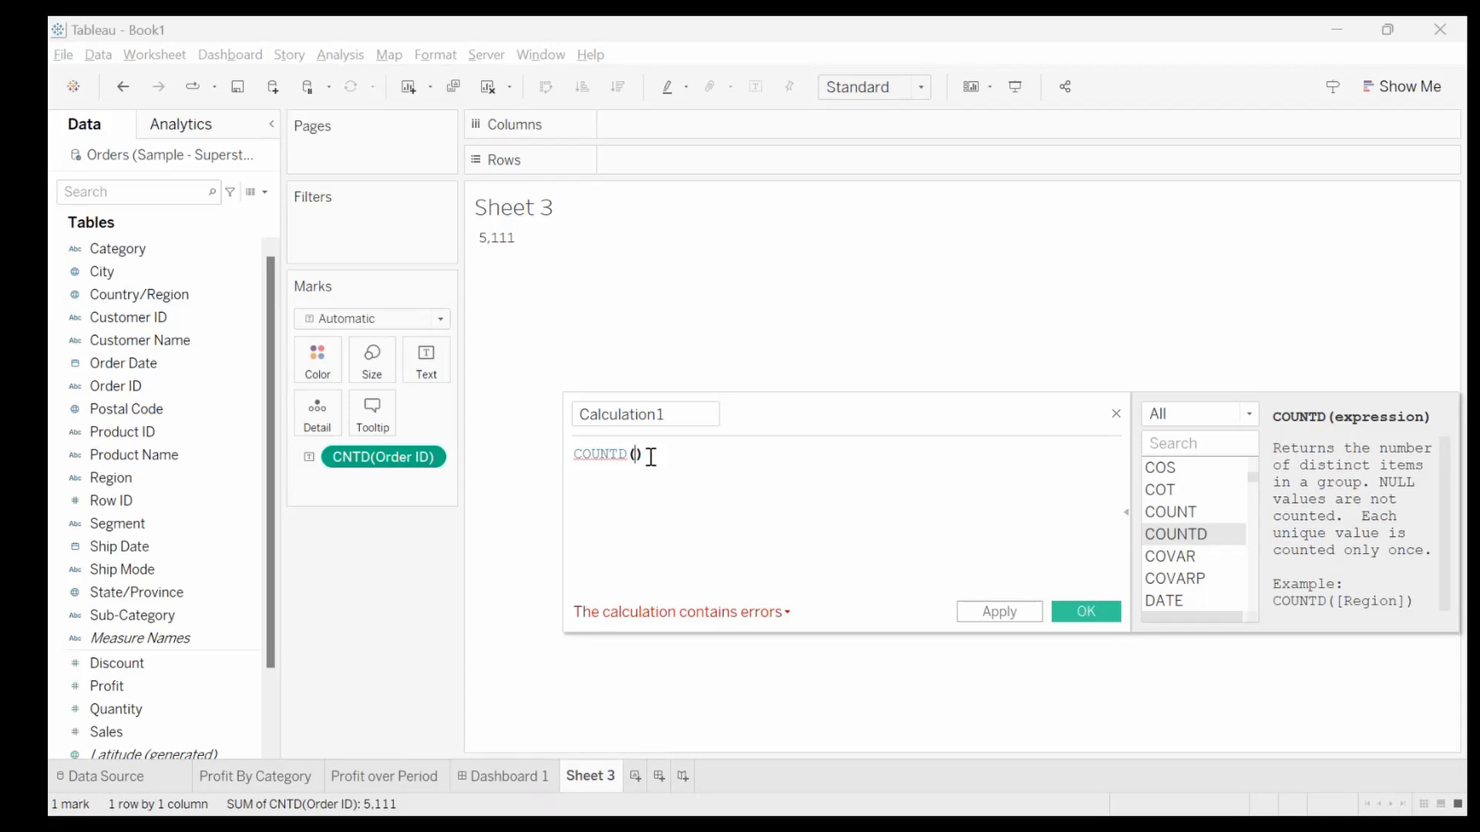
text(8)
key(BackSpace)
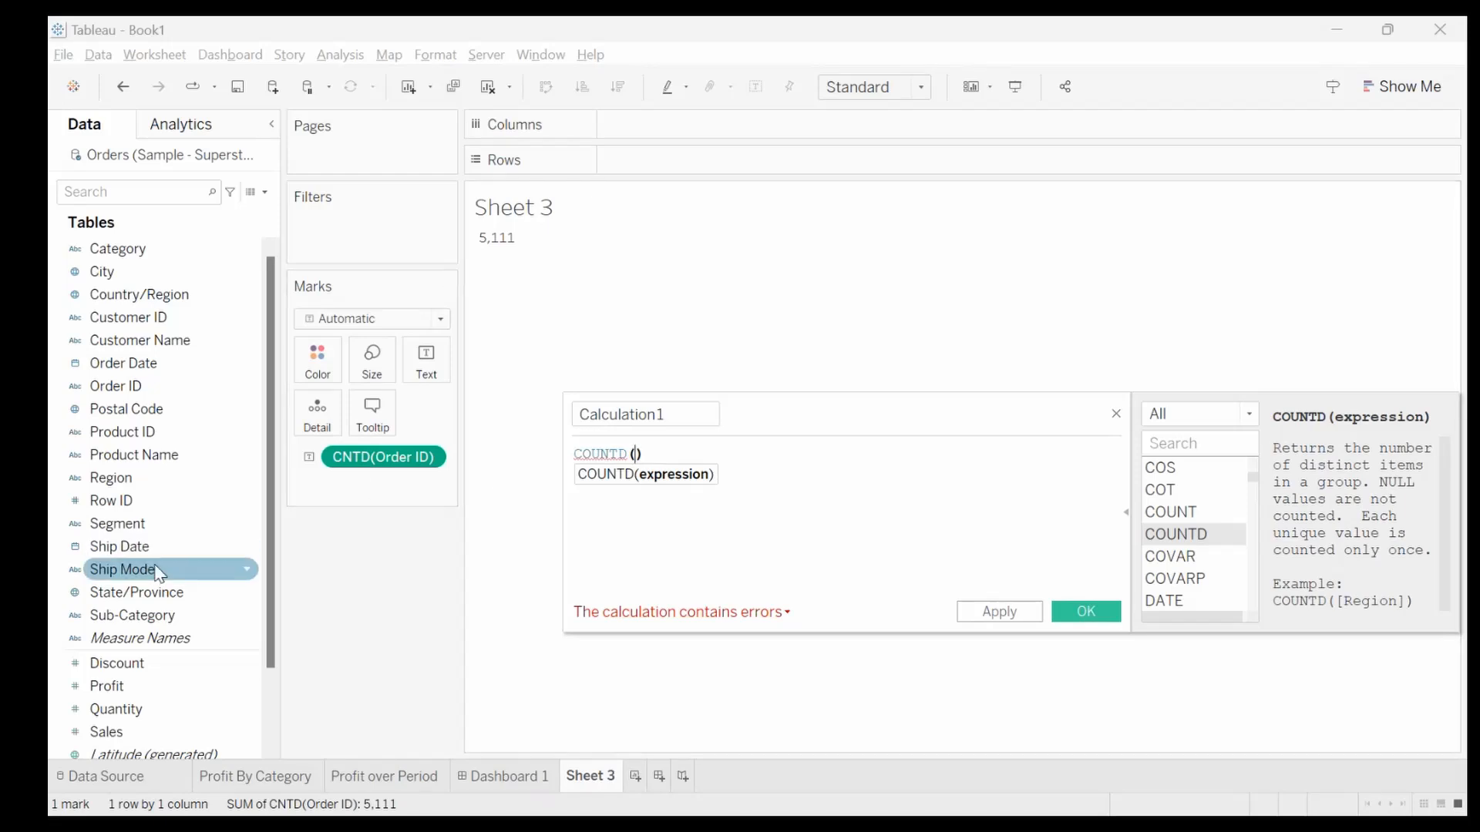
drag(138, 385, 640, 461)
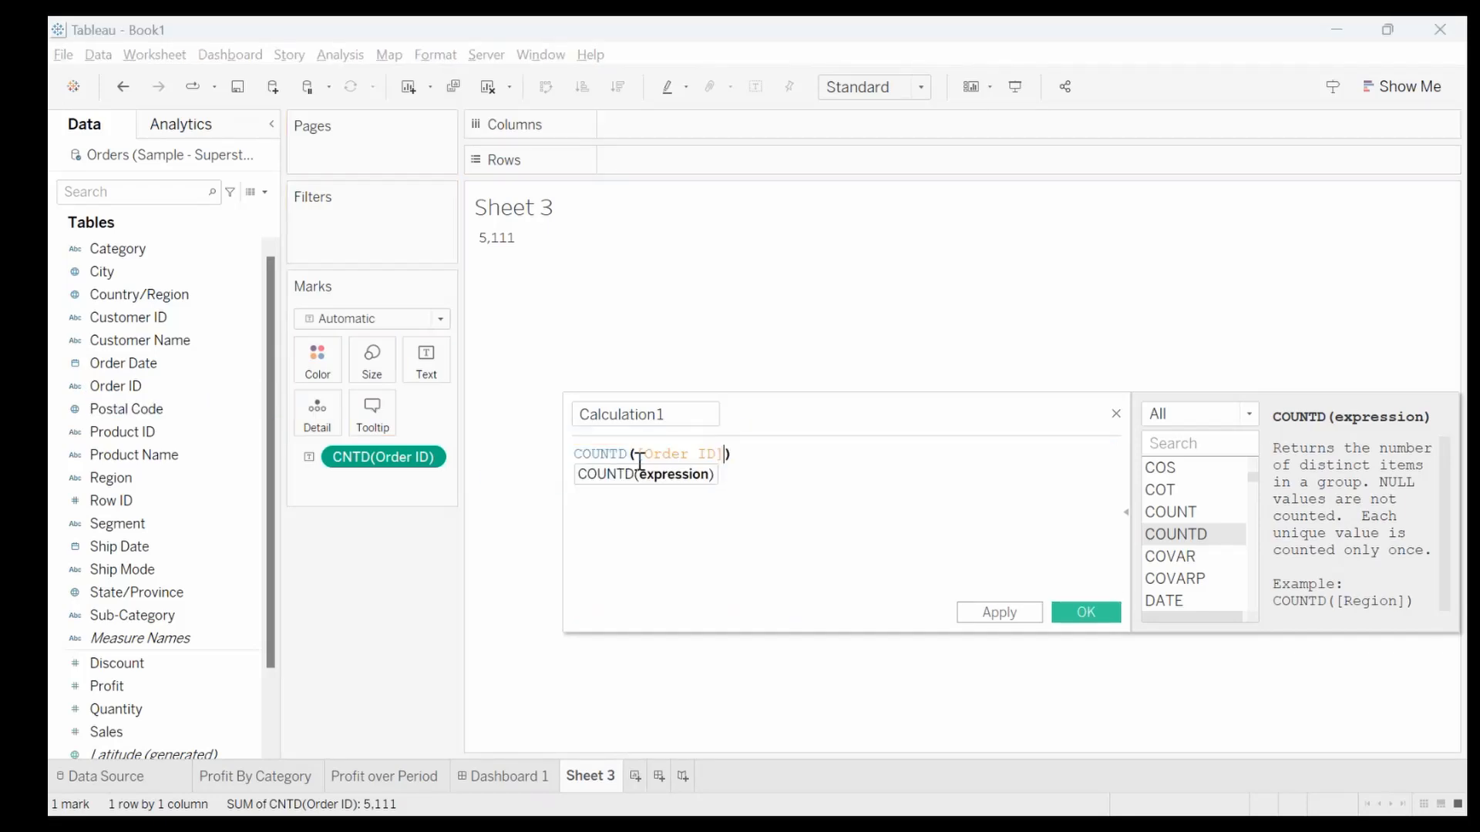
click(780, 521)
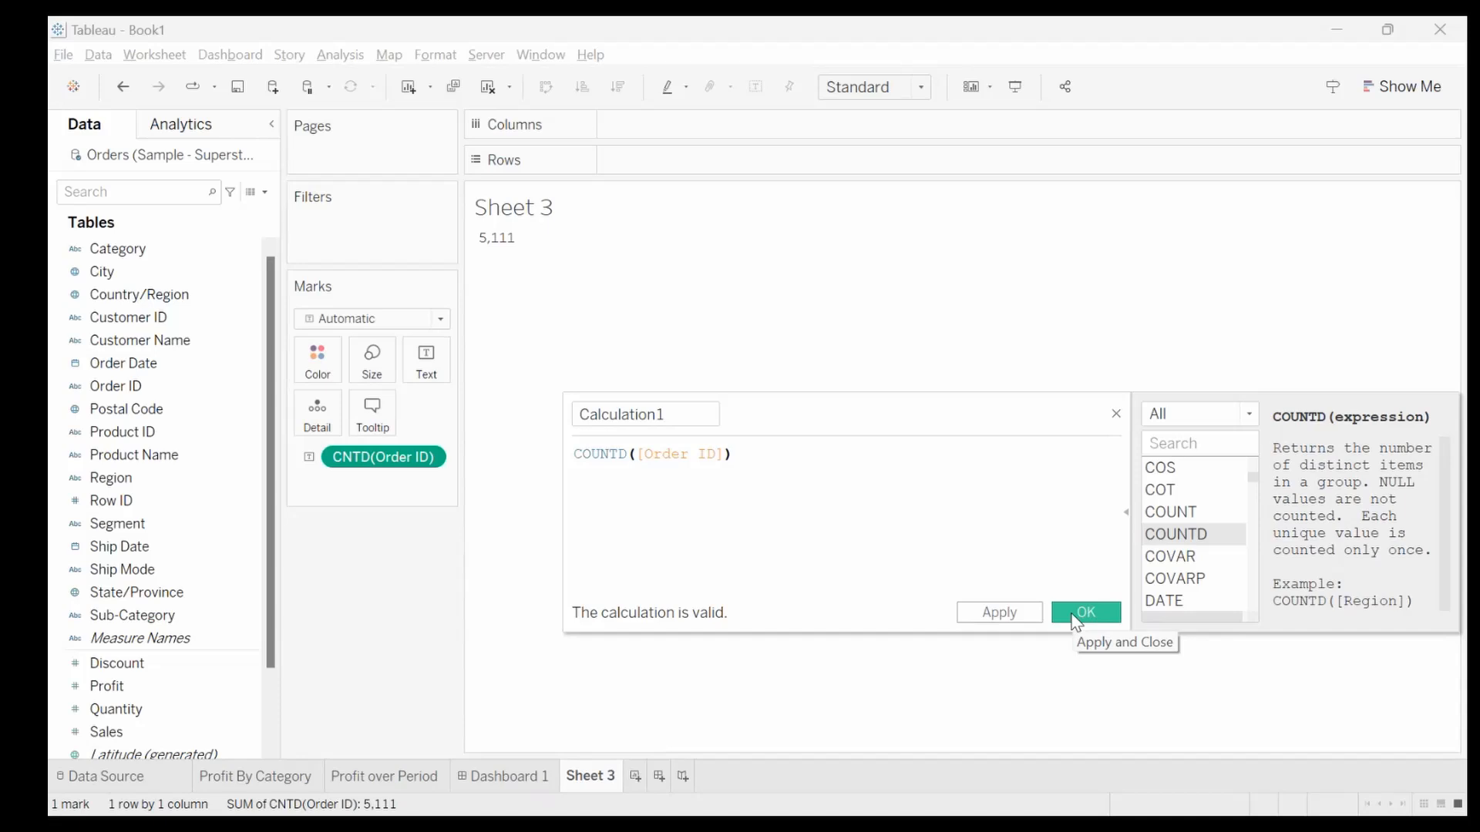
Name the calculated field No. of Orders, save it, and replace the CNTD(Order ID) text mark on Sheet 3 with it
double_click(676, 412)
text(No)
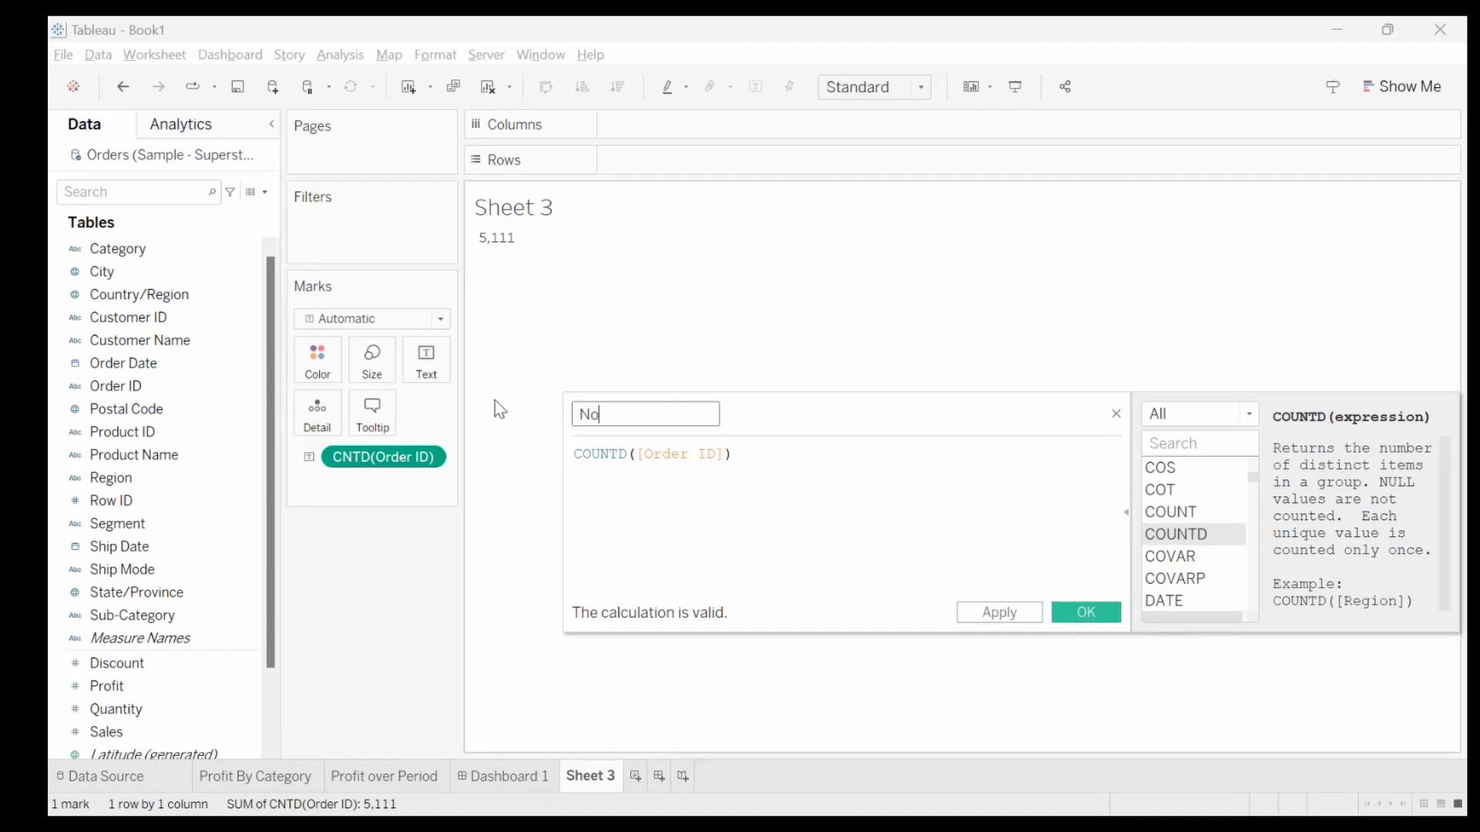
text(. of Orders)
click(1091, 605)
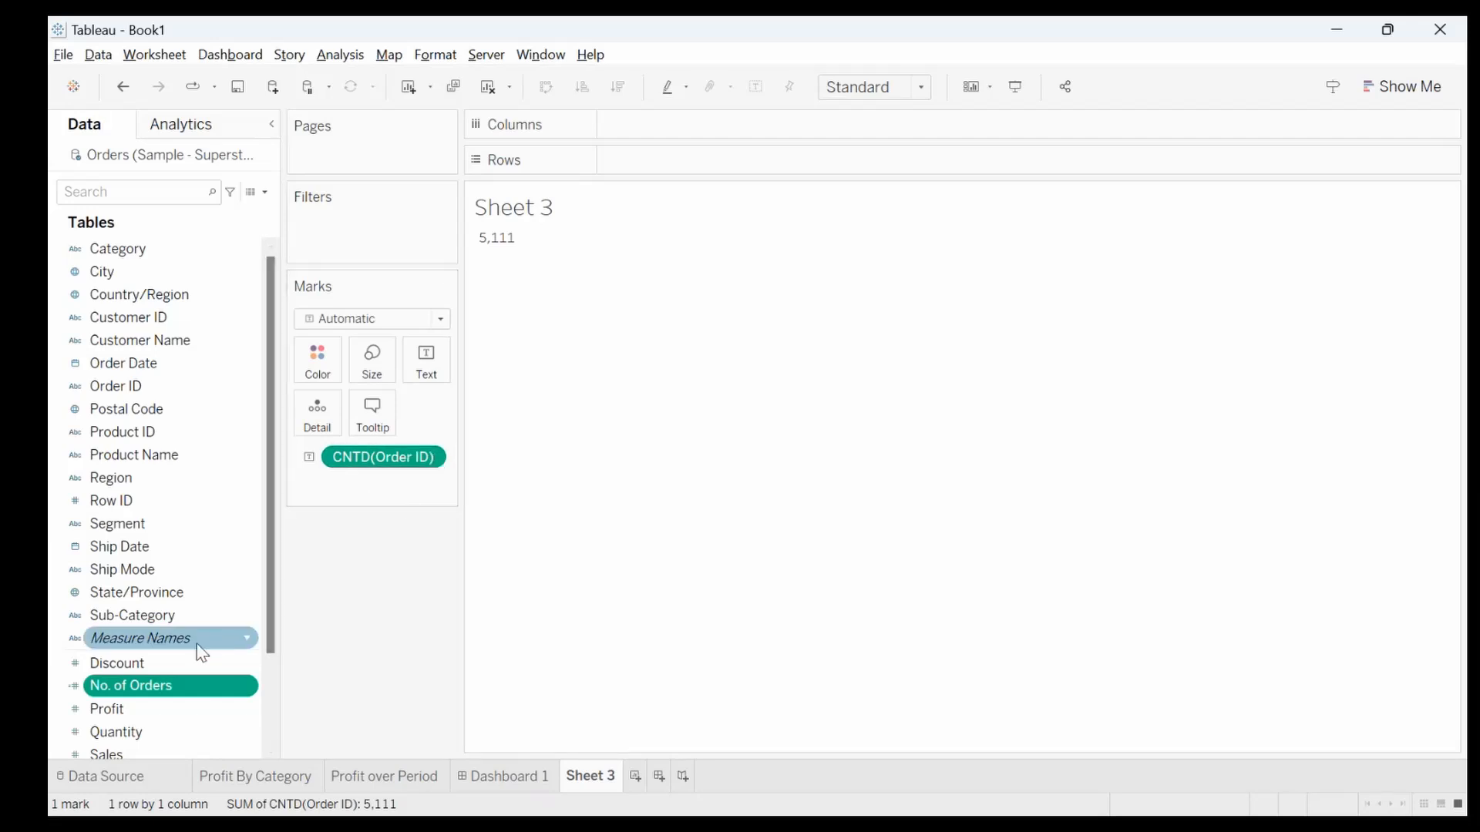
drag(145, 686, 364, 460)
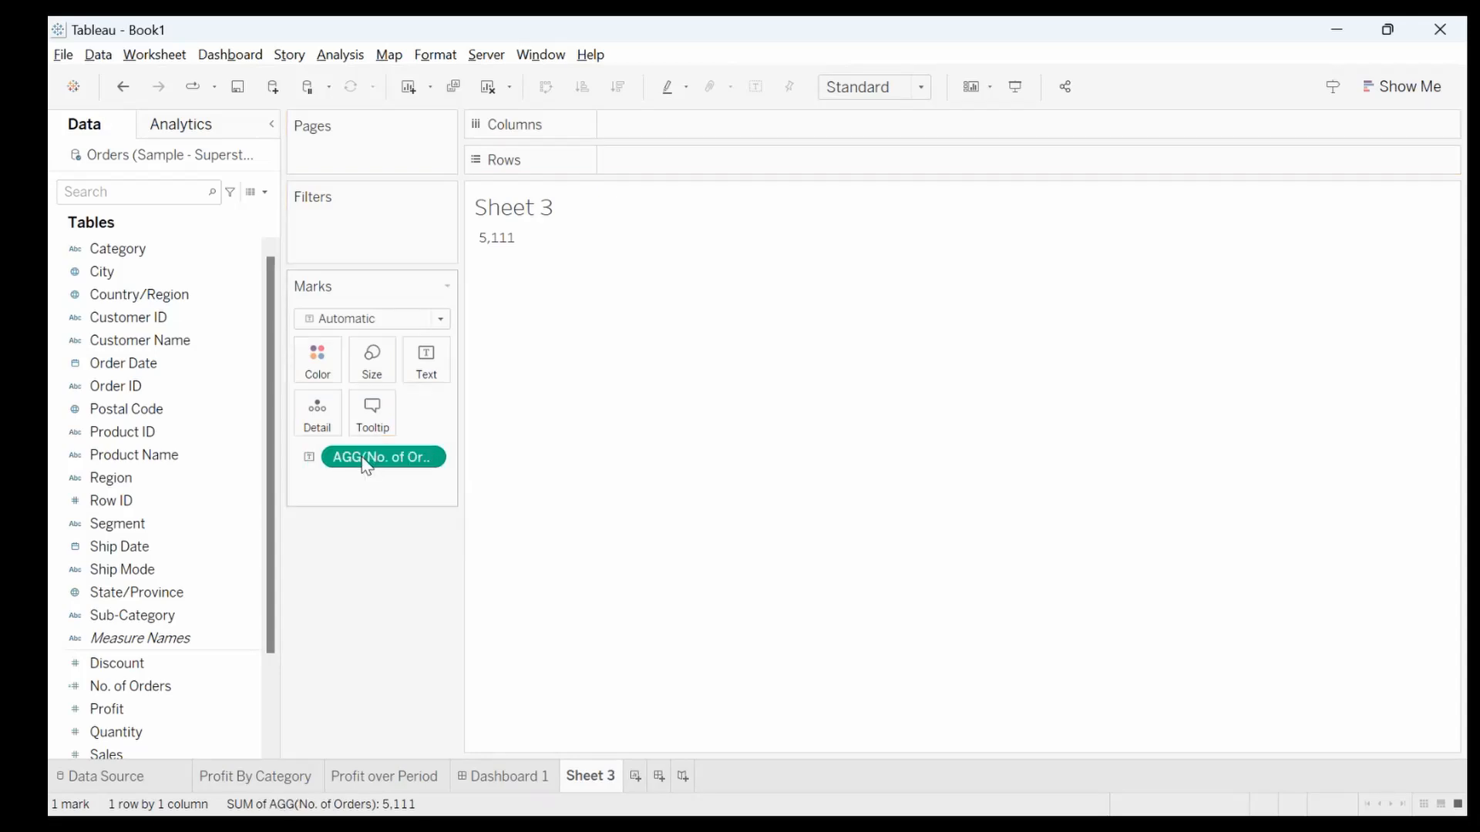
mouse_move(509, 253)
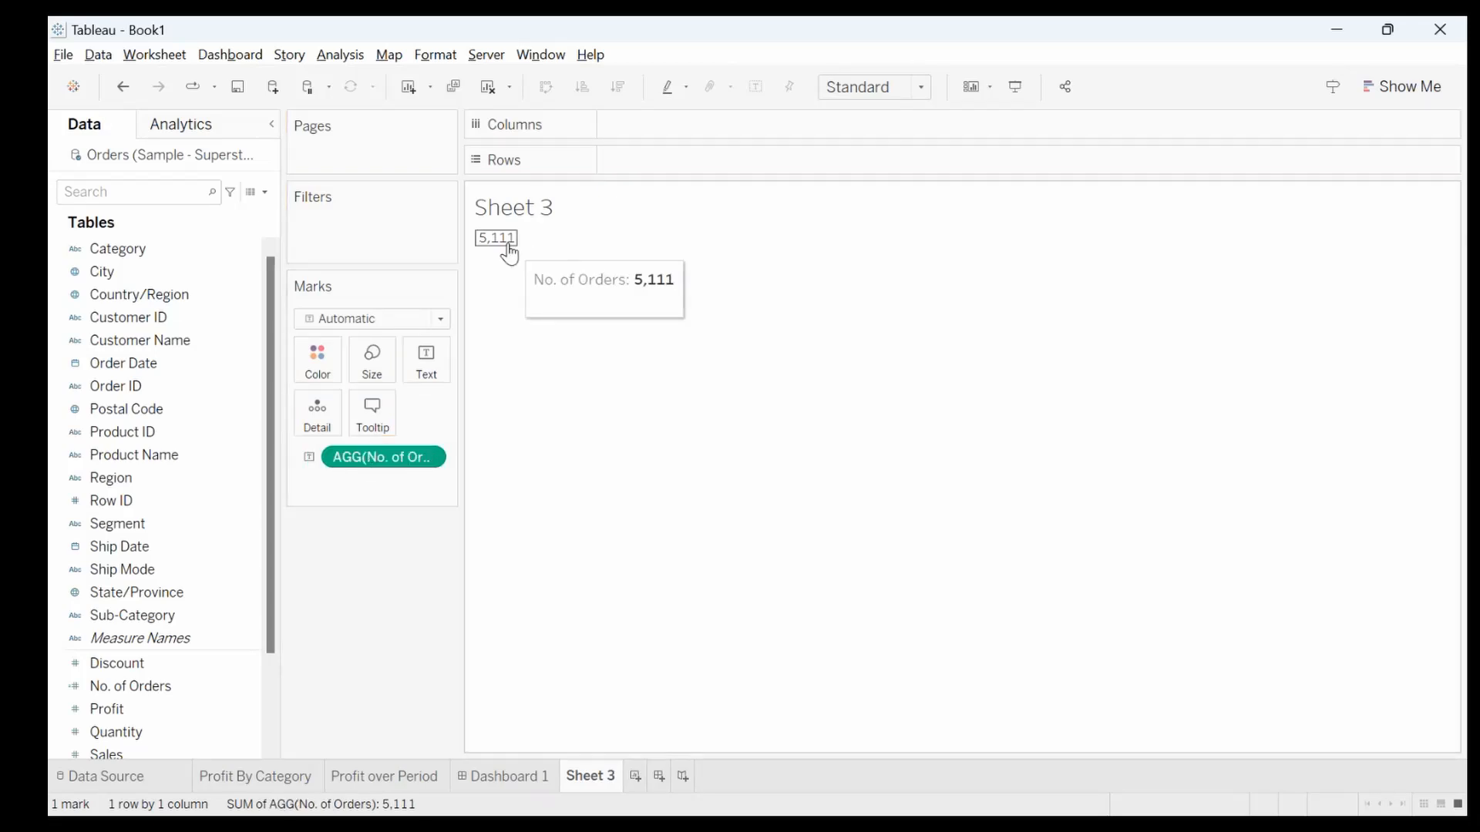
Edit the text label on Sheet 3 so the No. of Orders value is size 20 and bold
click(444, 381)
click(562, 400)
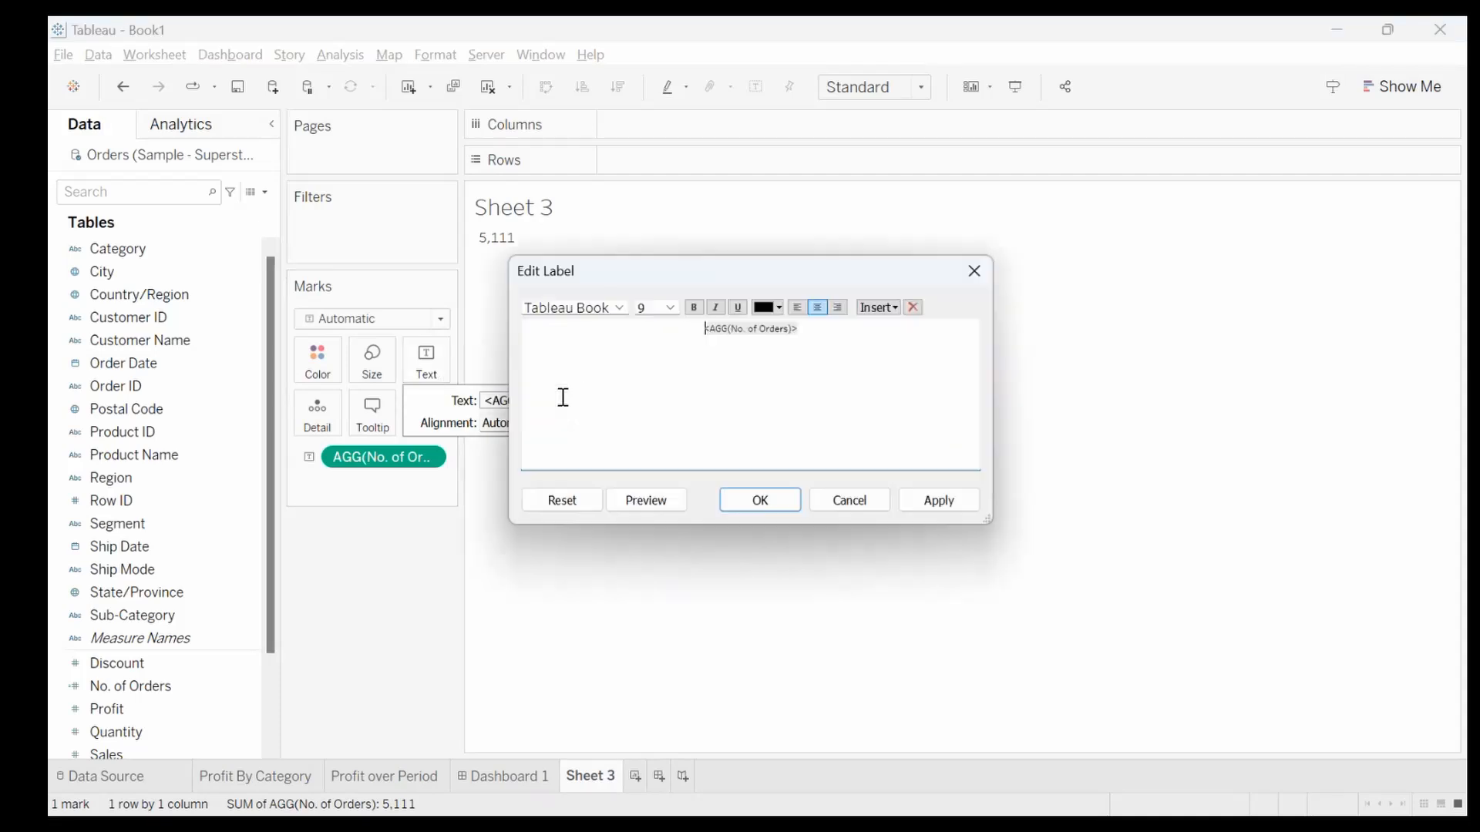
drag(859, 323, 694, 321)
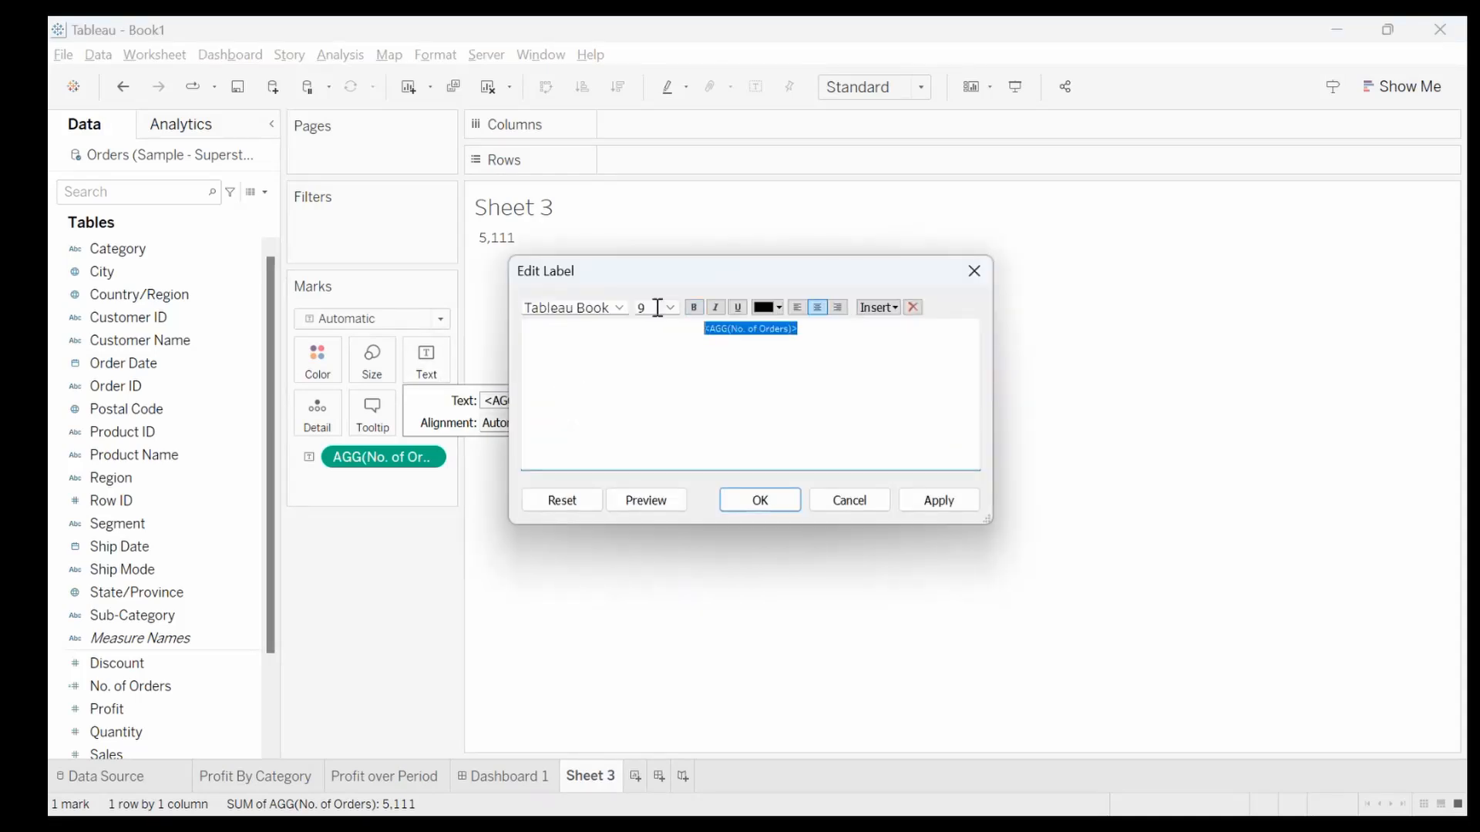
click(670, 306)
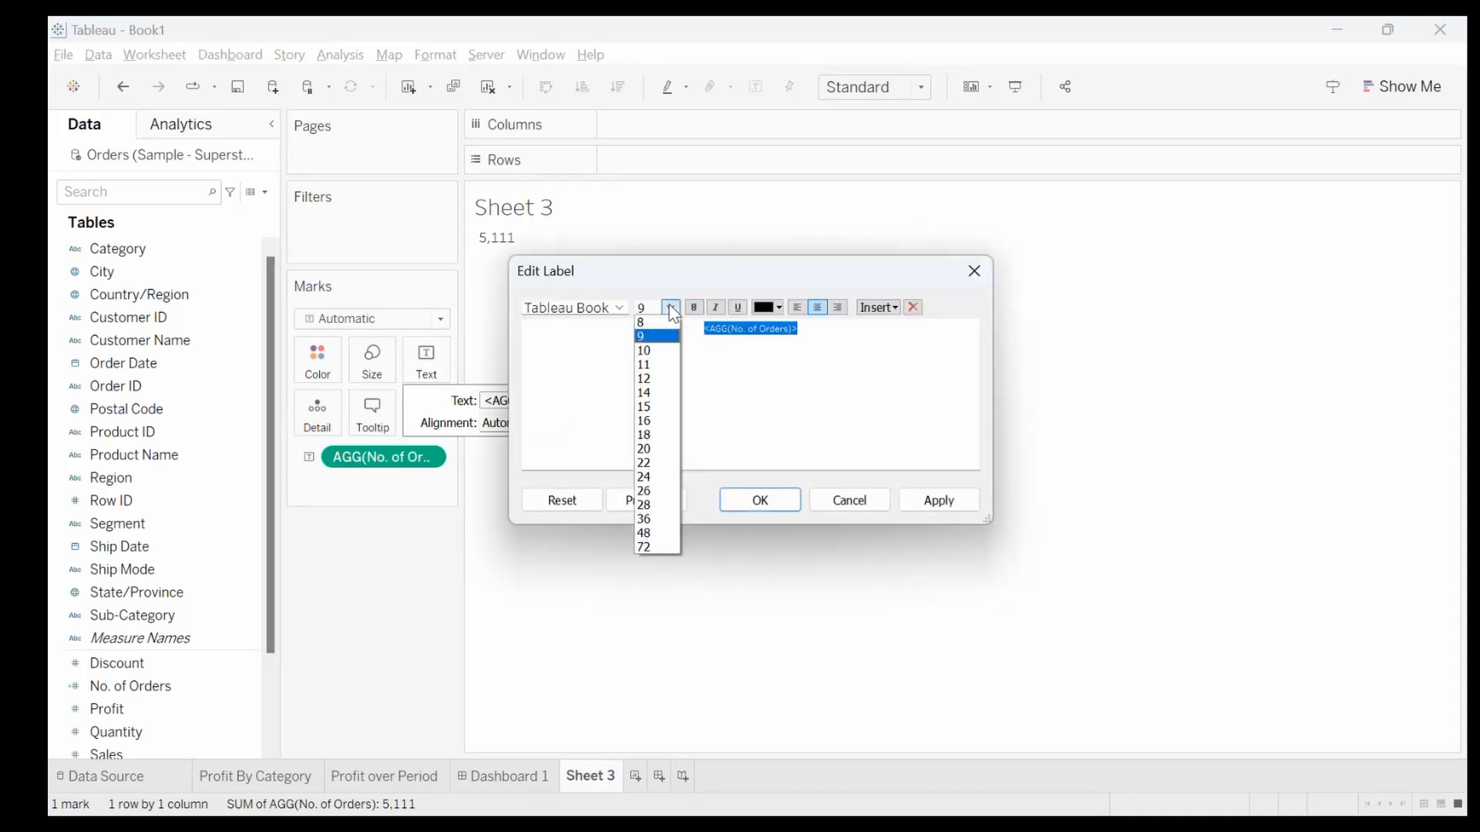
click(654, 449)
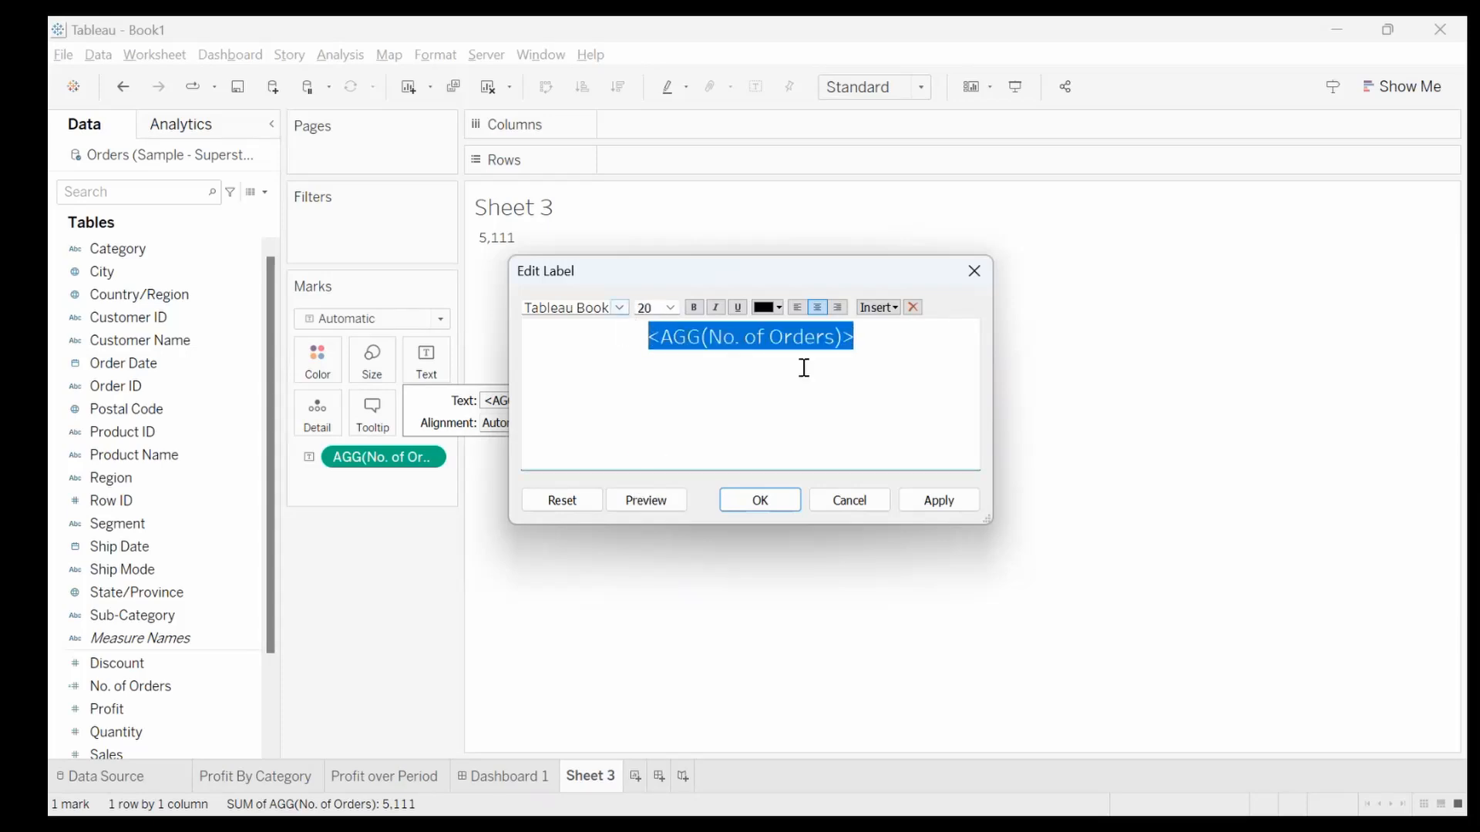
click(693, 306)
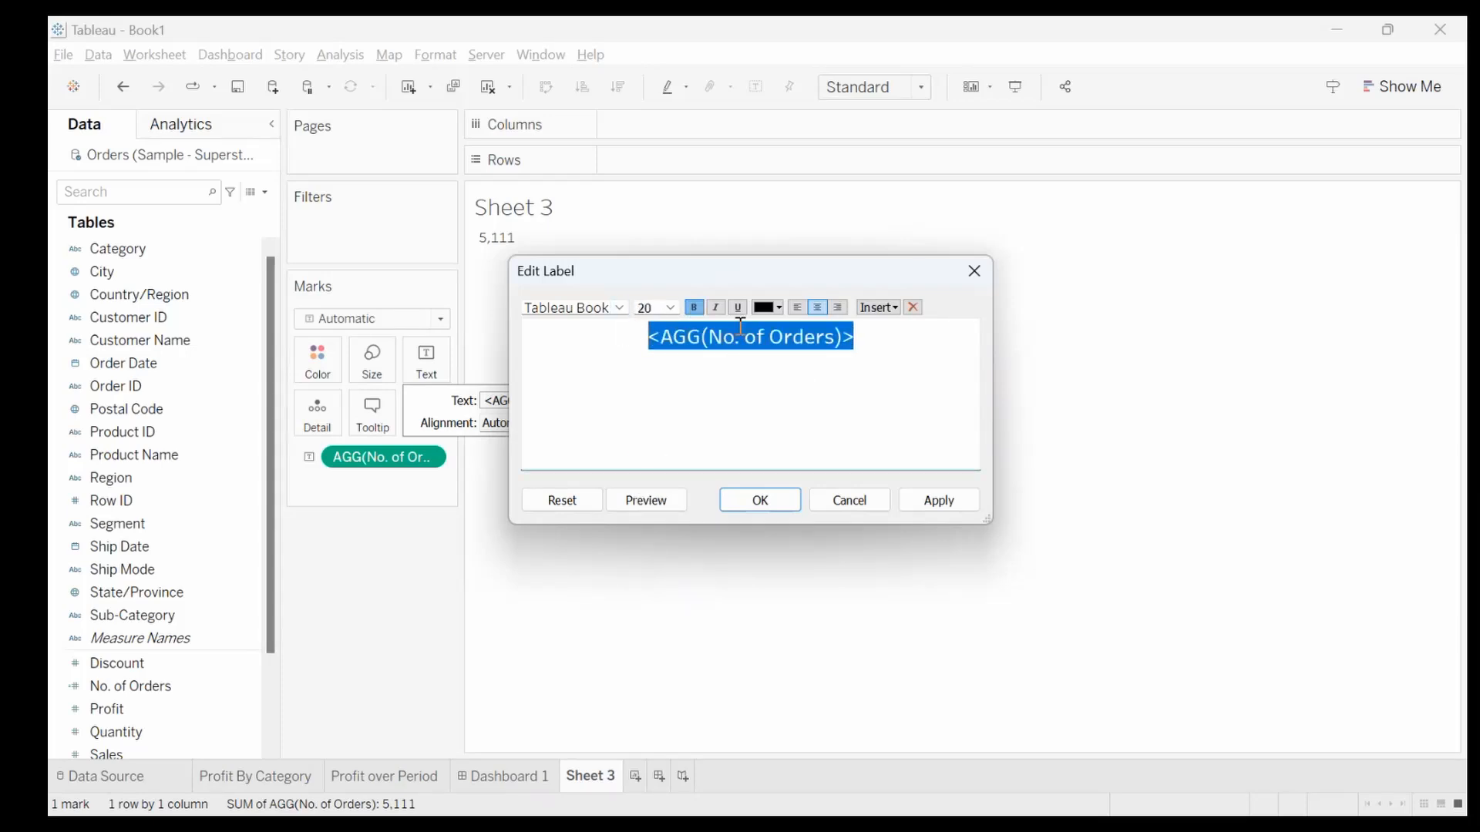
Add the word ORDERS on a new line below the No. of Orders value in the label
click(891, 347)
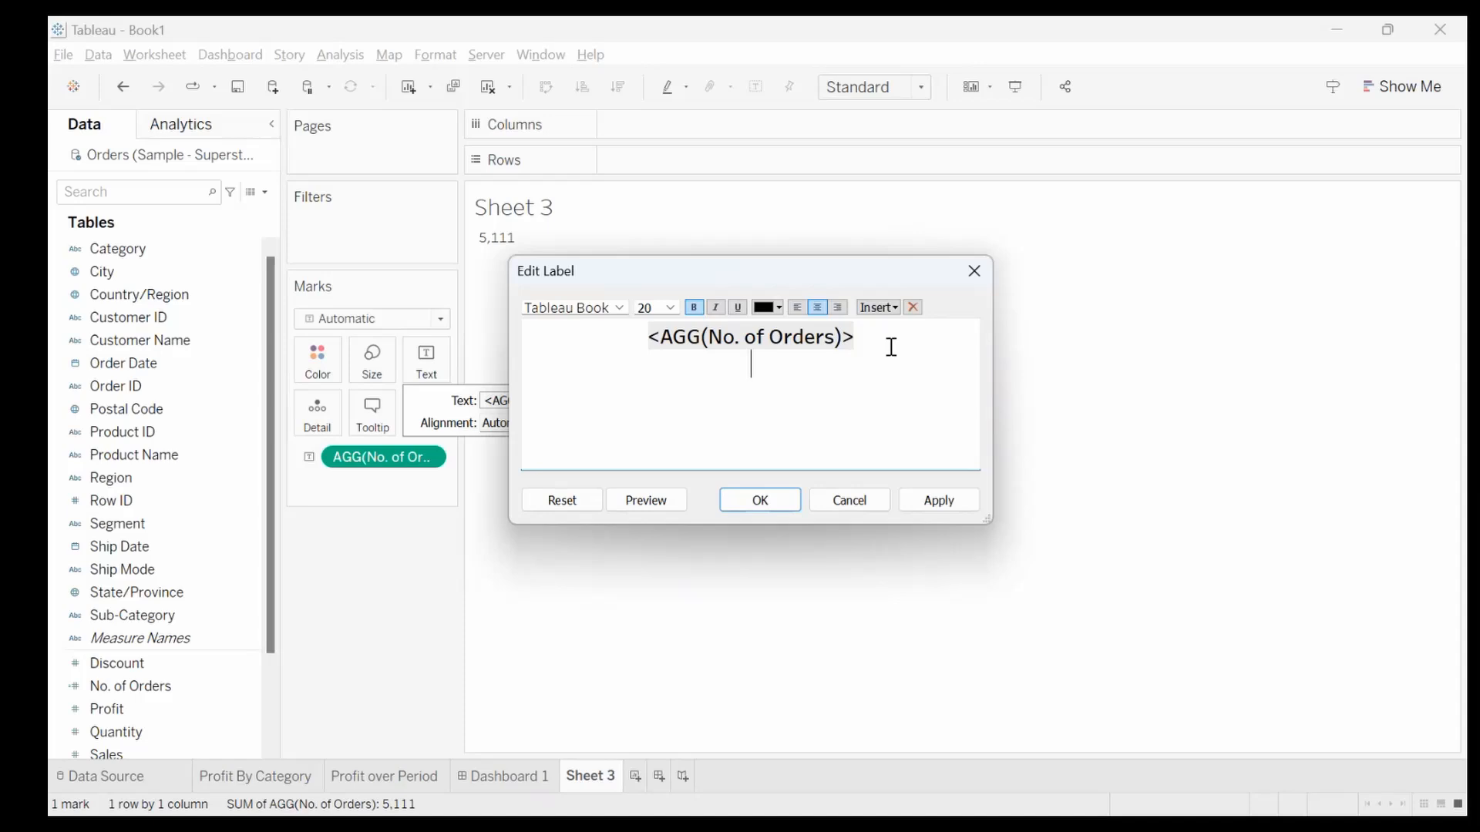
key(Return)
text(ORDERS)
Format the ORDERS line of the label in gray at size 10, and apply the label changes
key(shift+Left)
key(shift+Left)
key(shift+Left)
key(shift+Left)
key(shift+Left)
key(shift+Left)
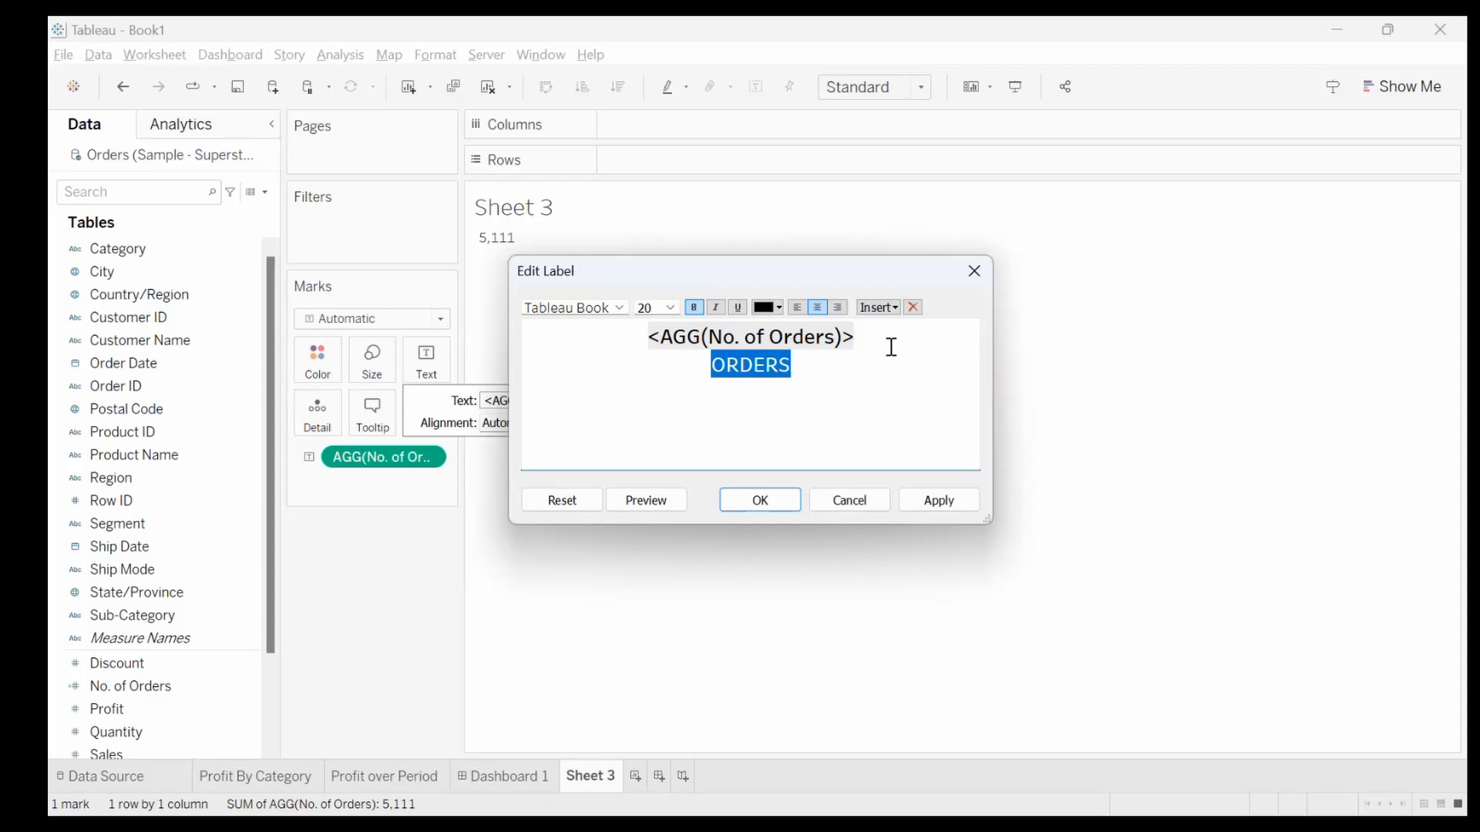
click(765, 308)
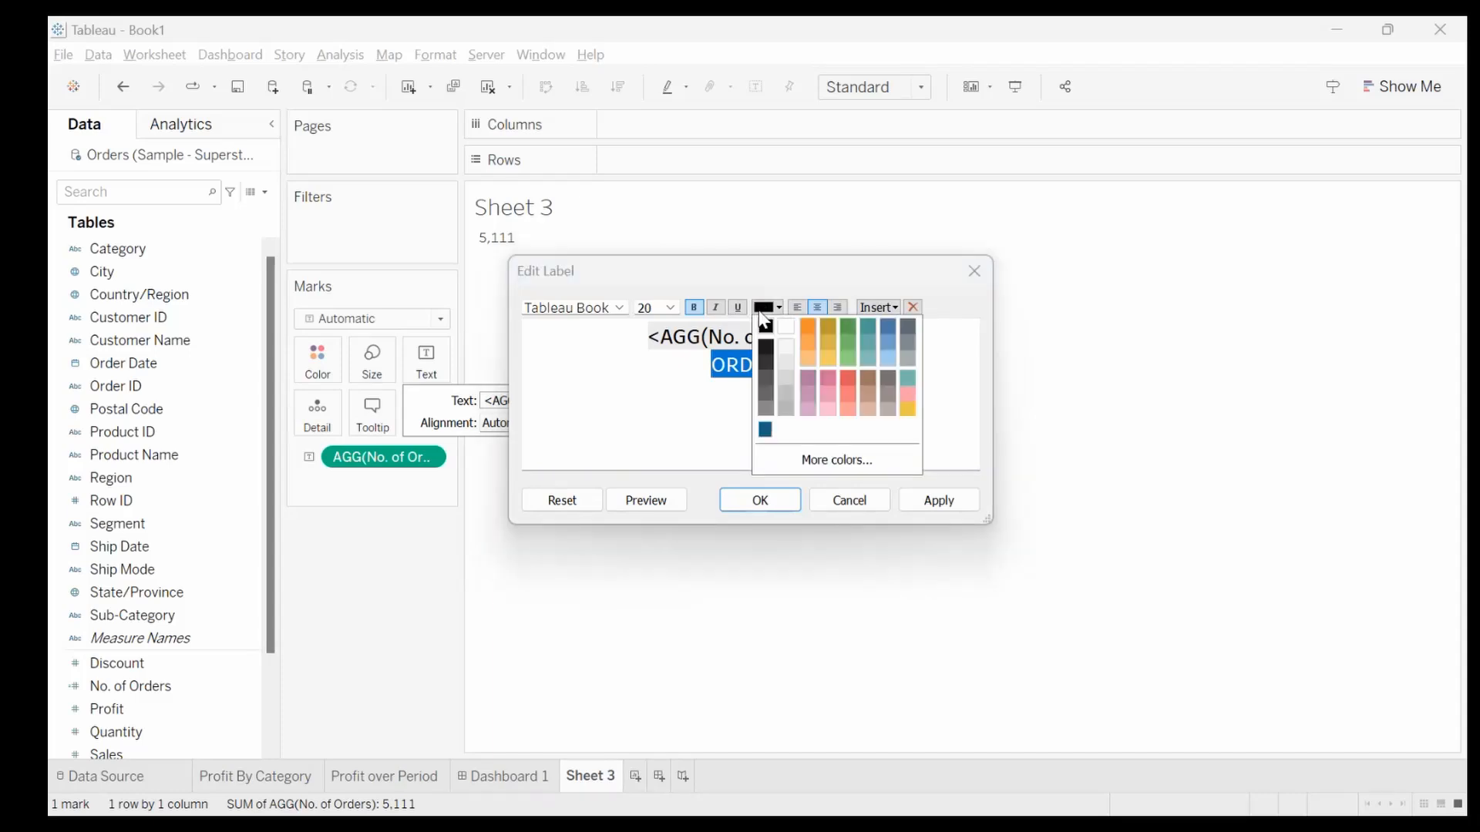
click(766, 428)
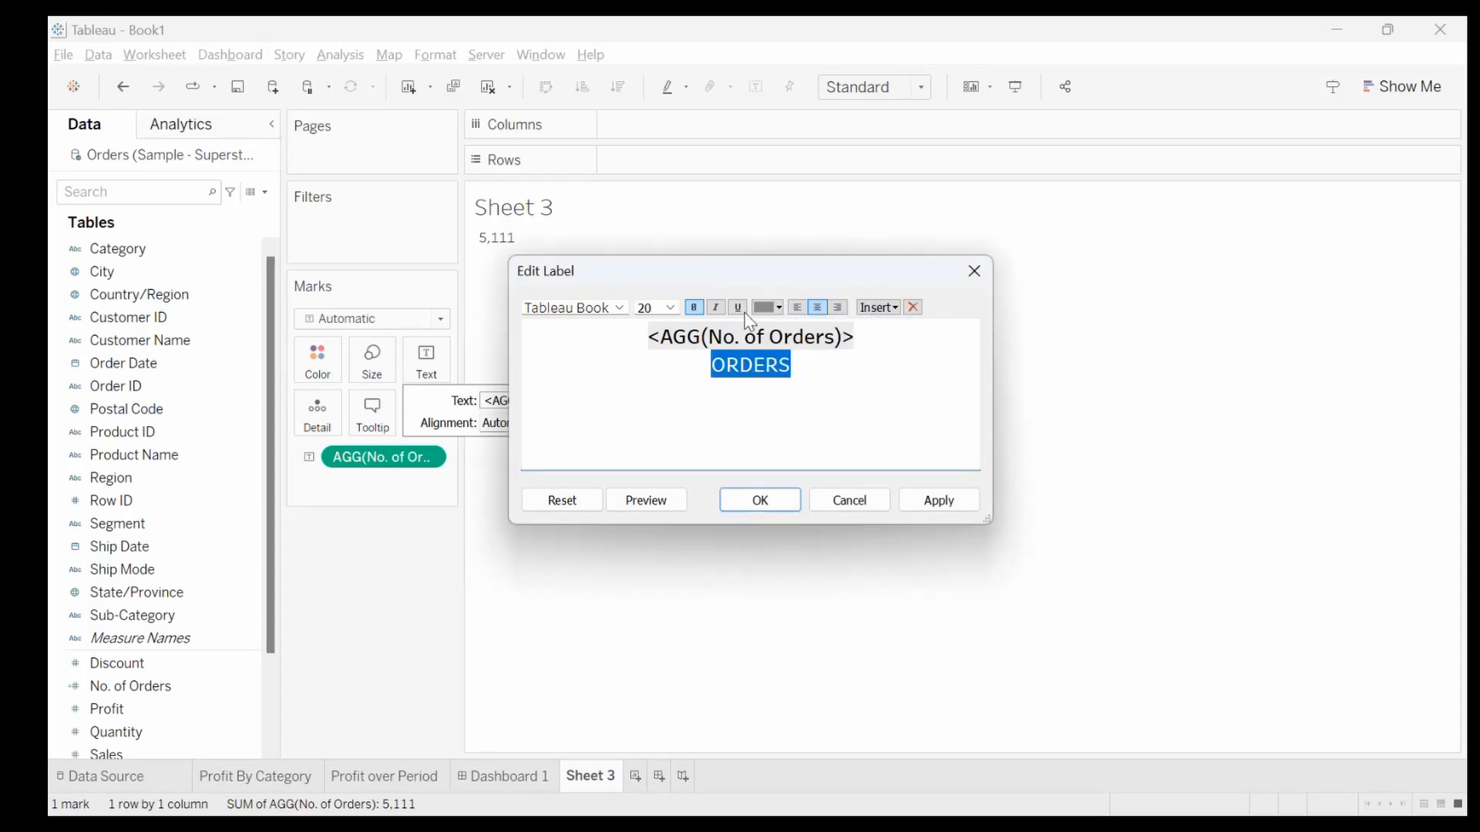
click(672, 308)
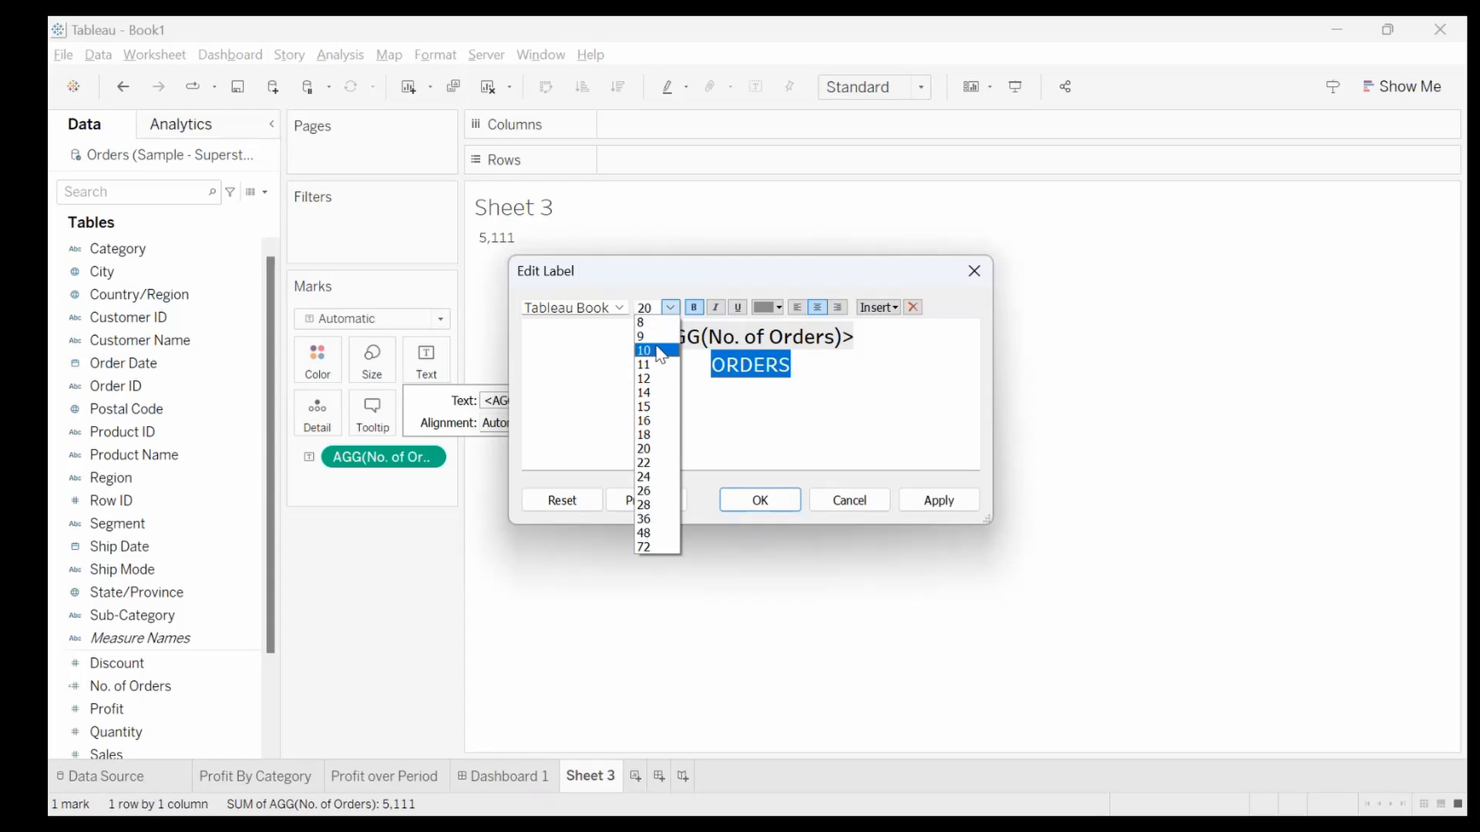
click(660, 345)
click(938, 498)
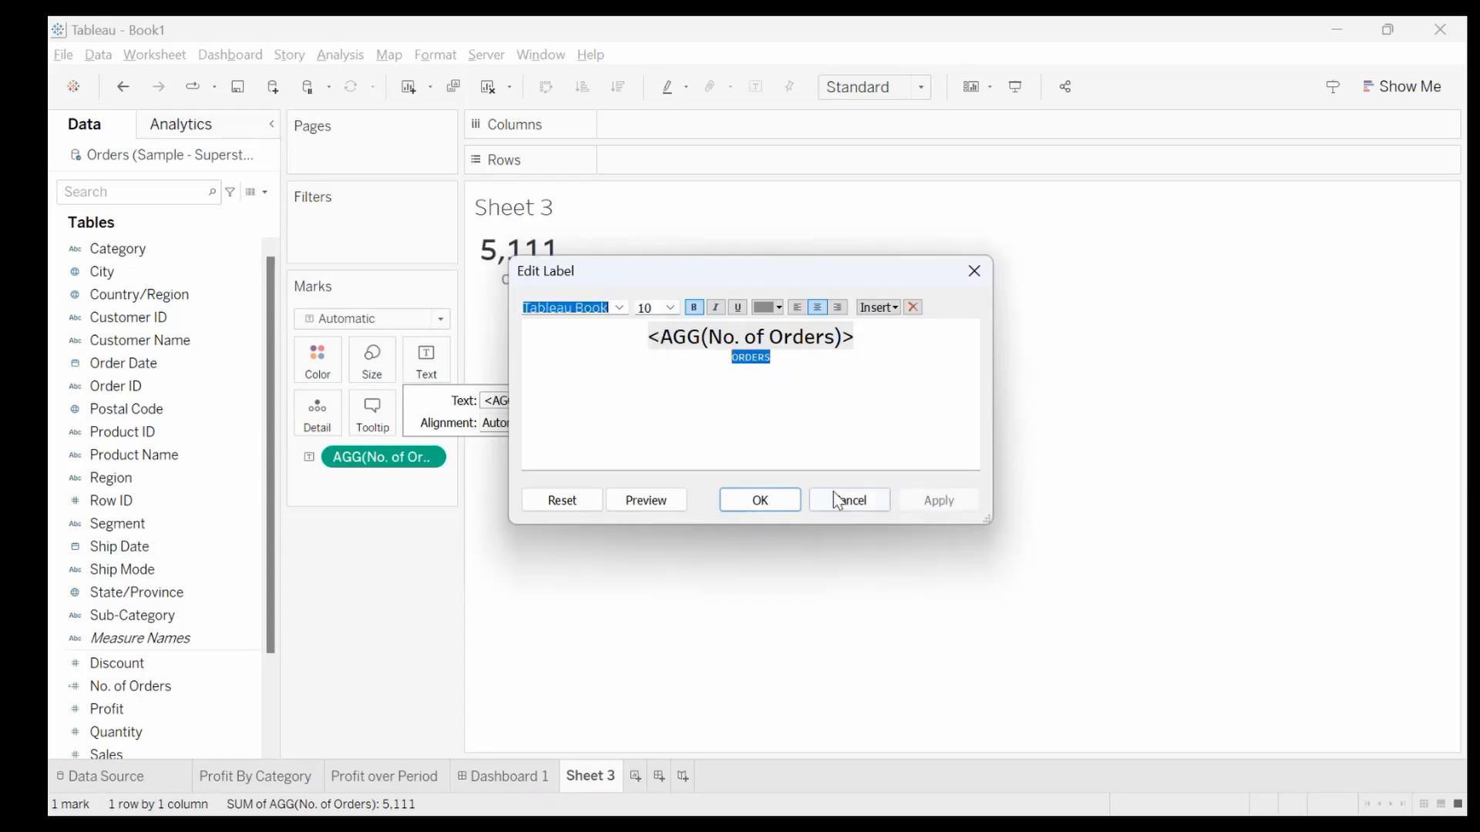
click(772, 504)
Align the order count label to the center horizontally and to the middle vertically
click(495, 423)
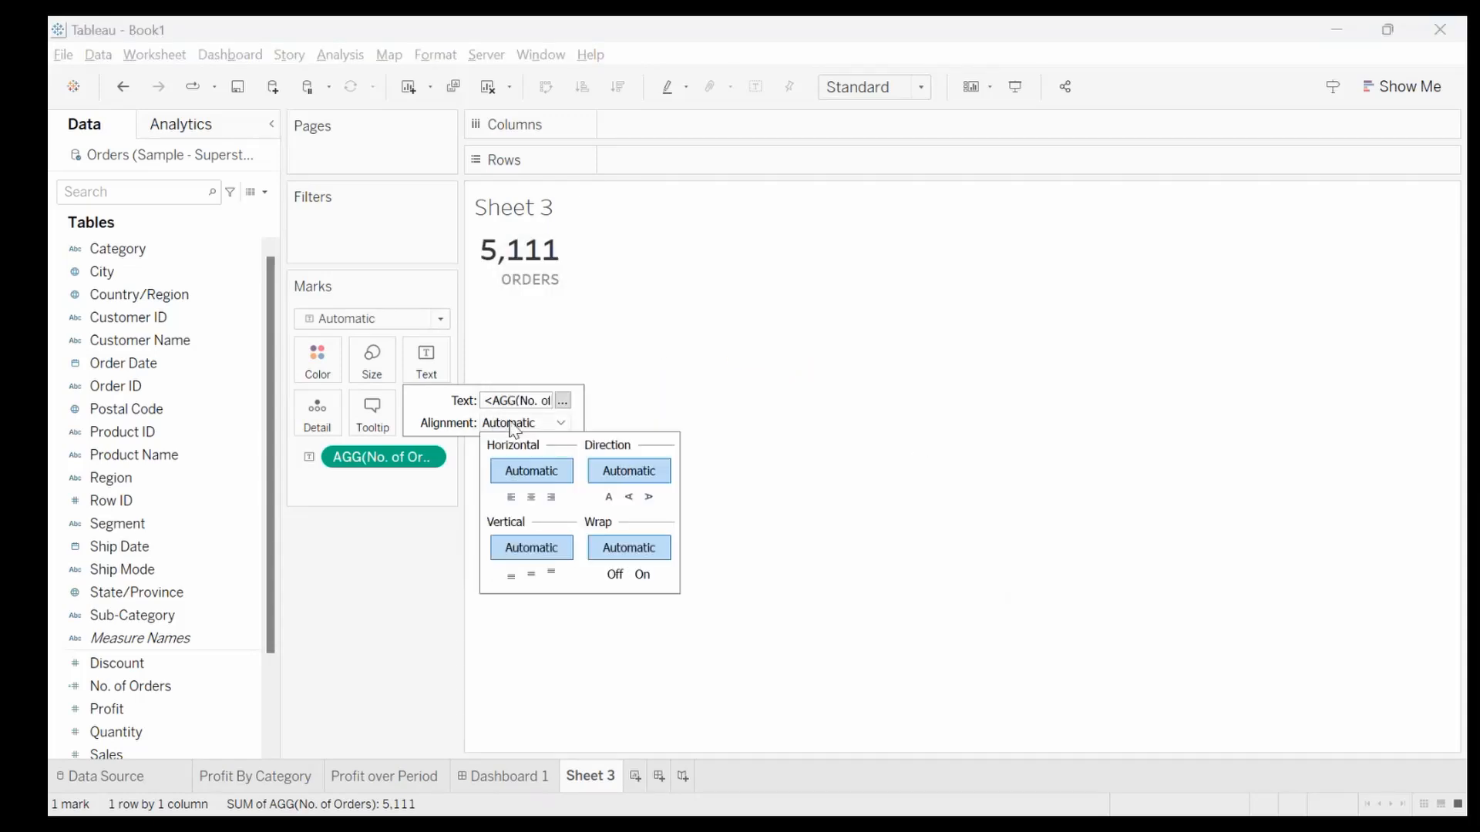
click(532, 499)
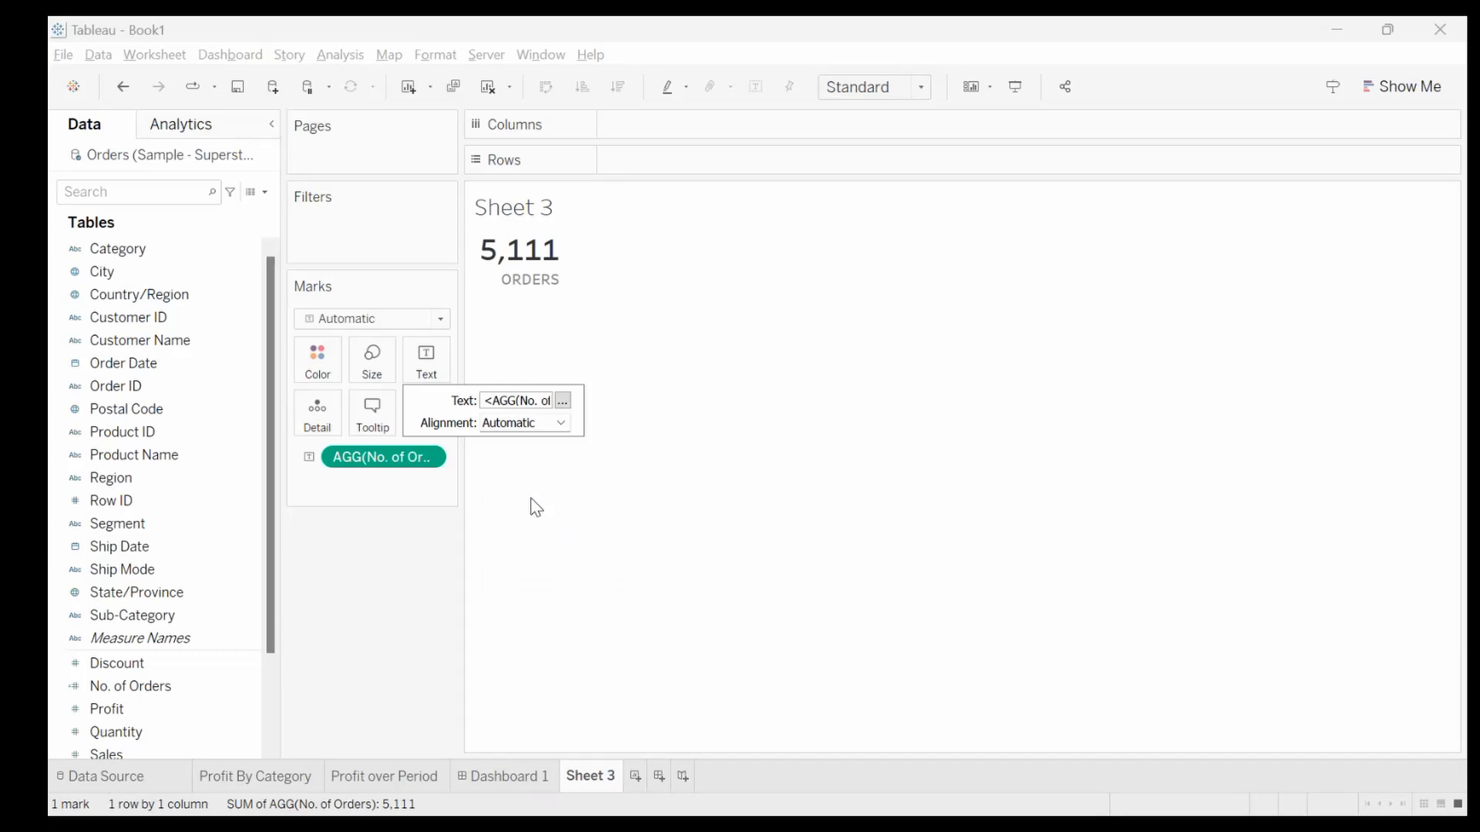
click(524, 423)
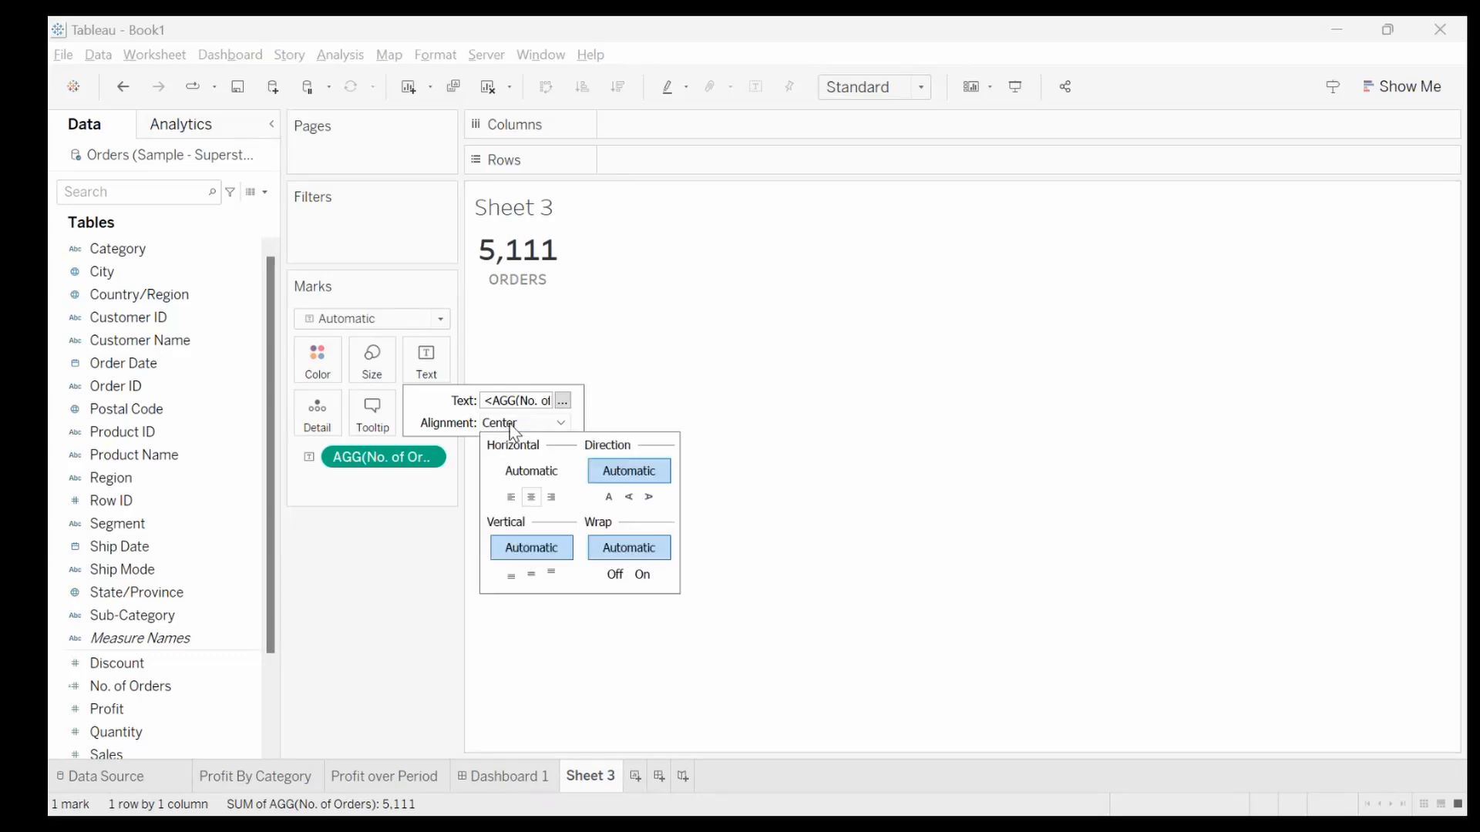
click(530, 571)
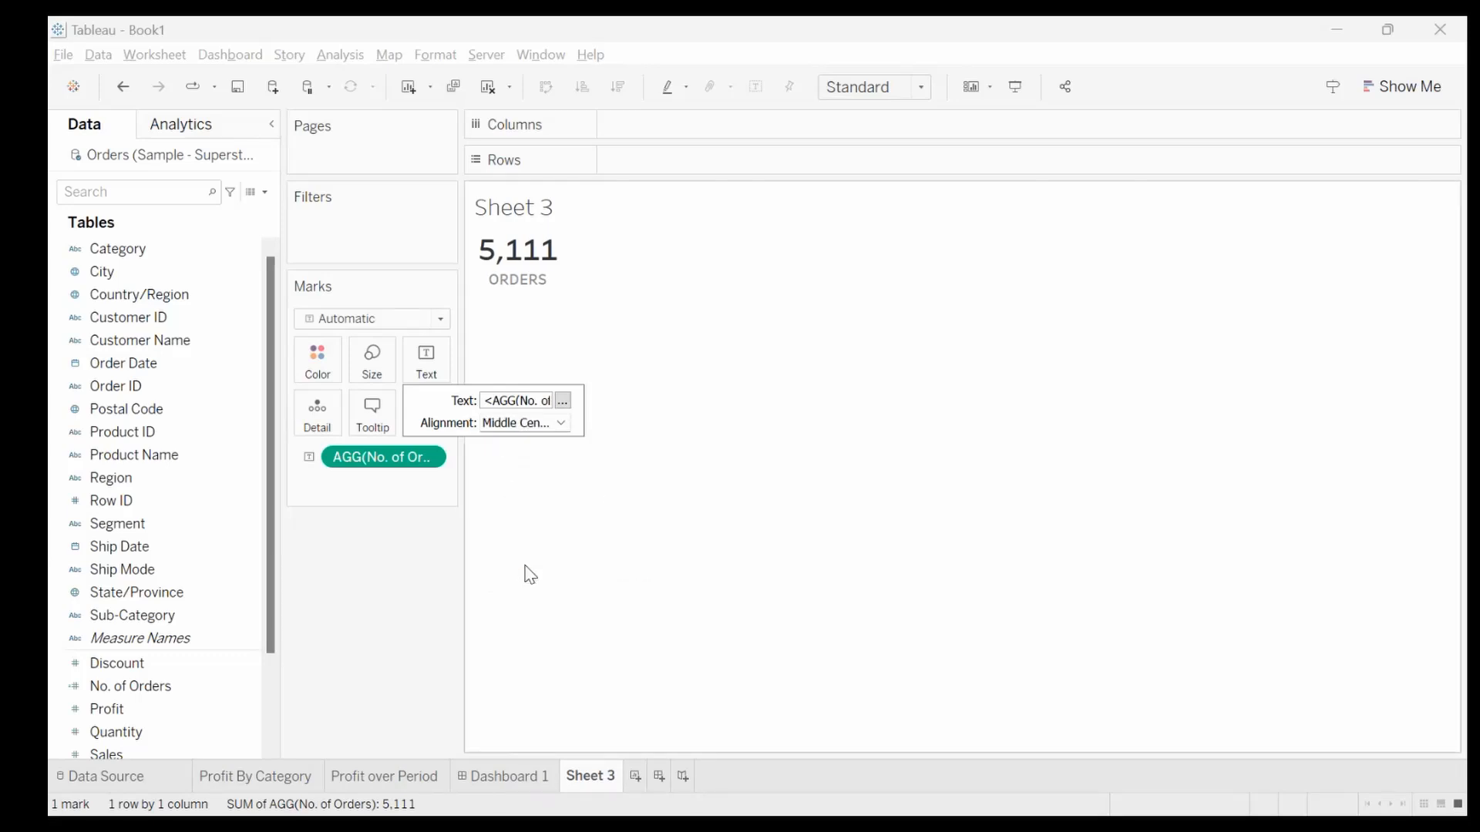
click(646, 613)
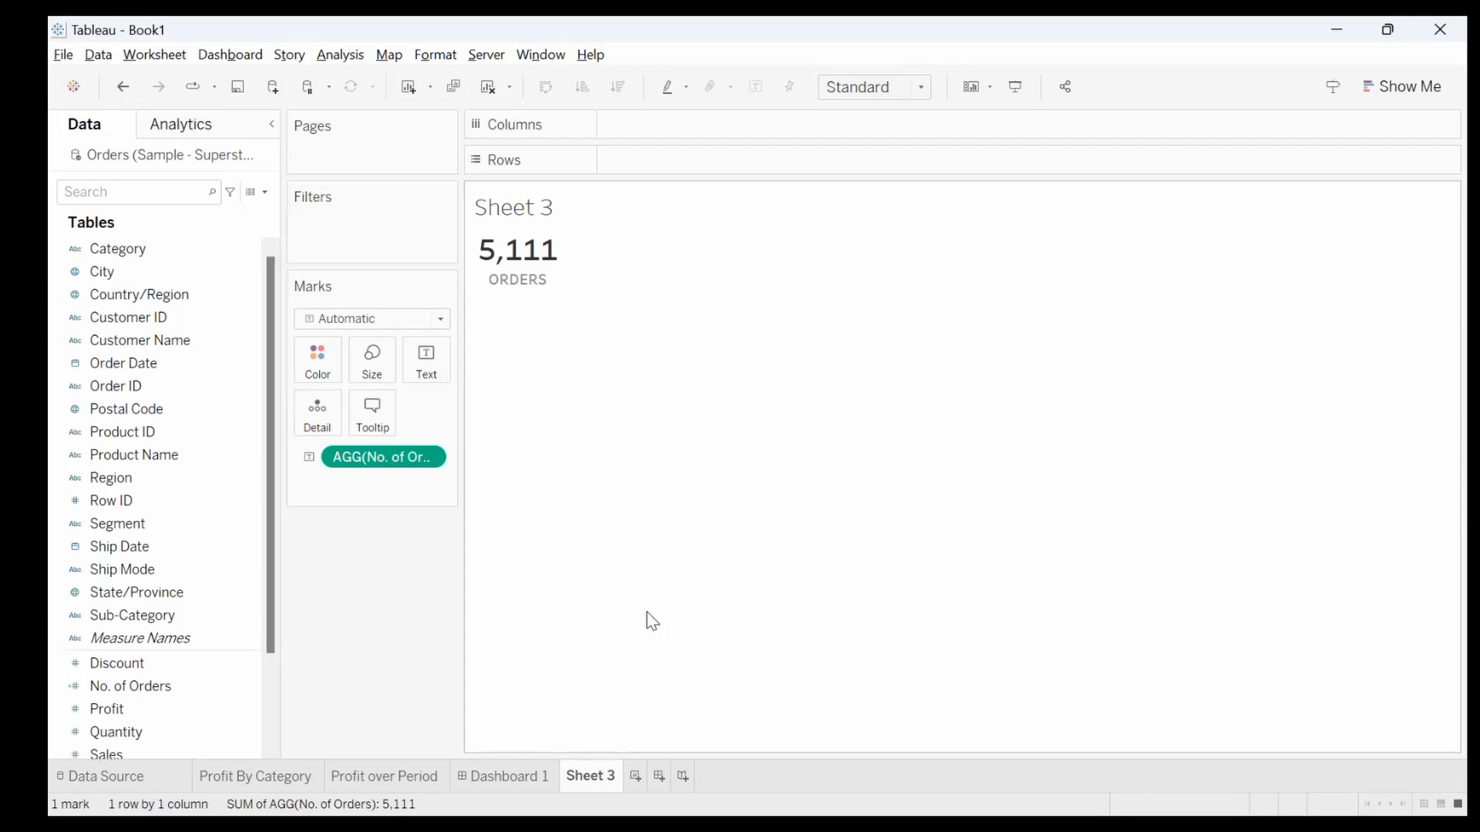
Switch to the browser to examine the KPI cards in the published Financial Complaints, Project Management and Hospital Emergency Room dashboards, and return to Tableau
key(alt+Tab)
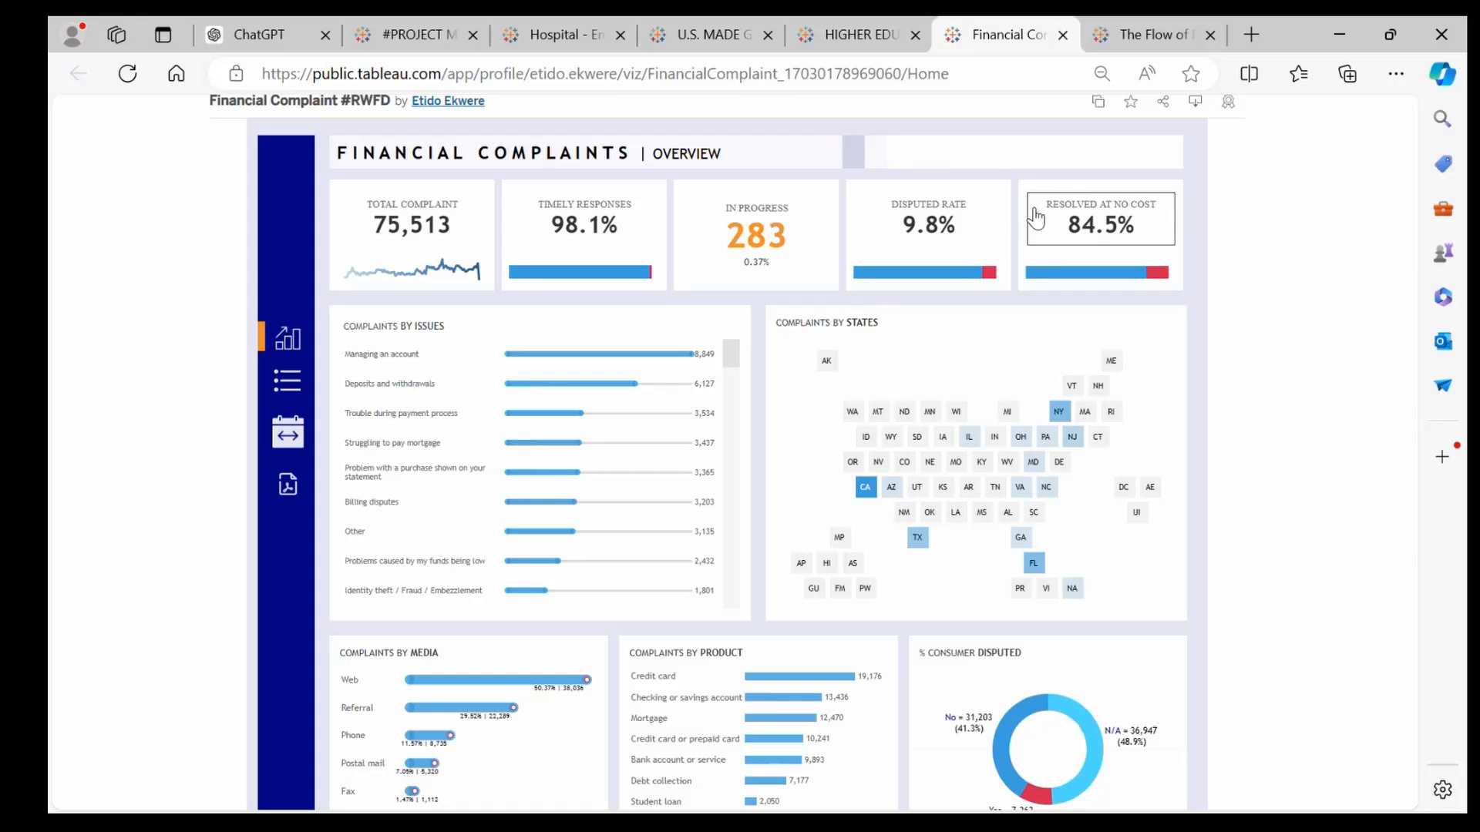
key(ctrl+2)
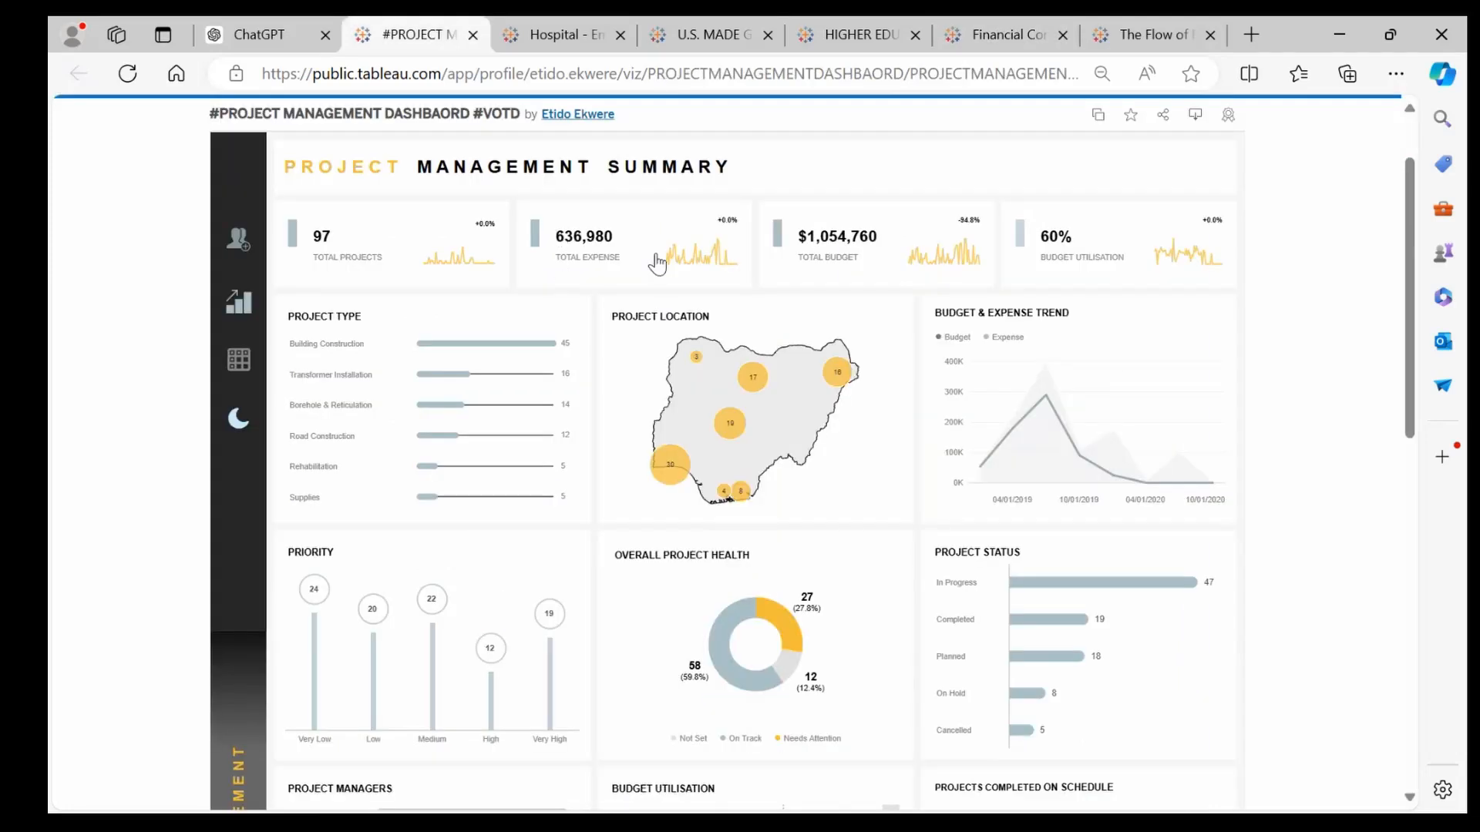
mouse_move(670, 270)
key(alt+Tab)
key(Tab)
key(Tab)
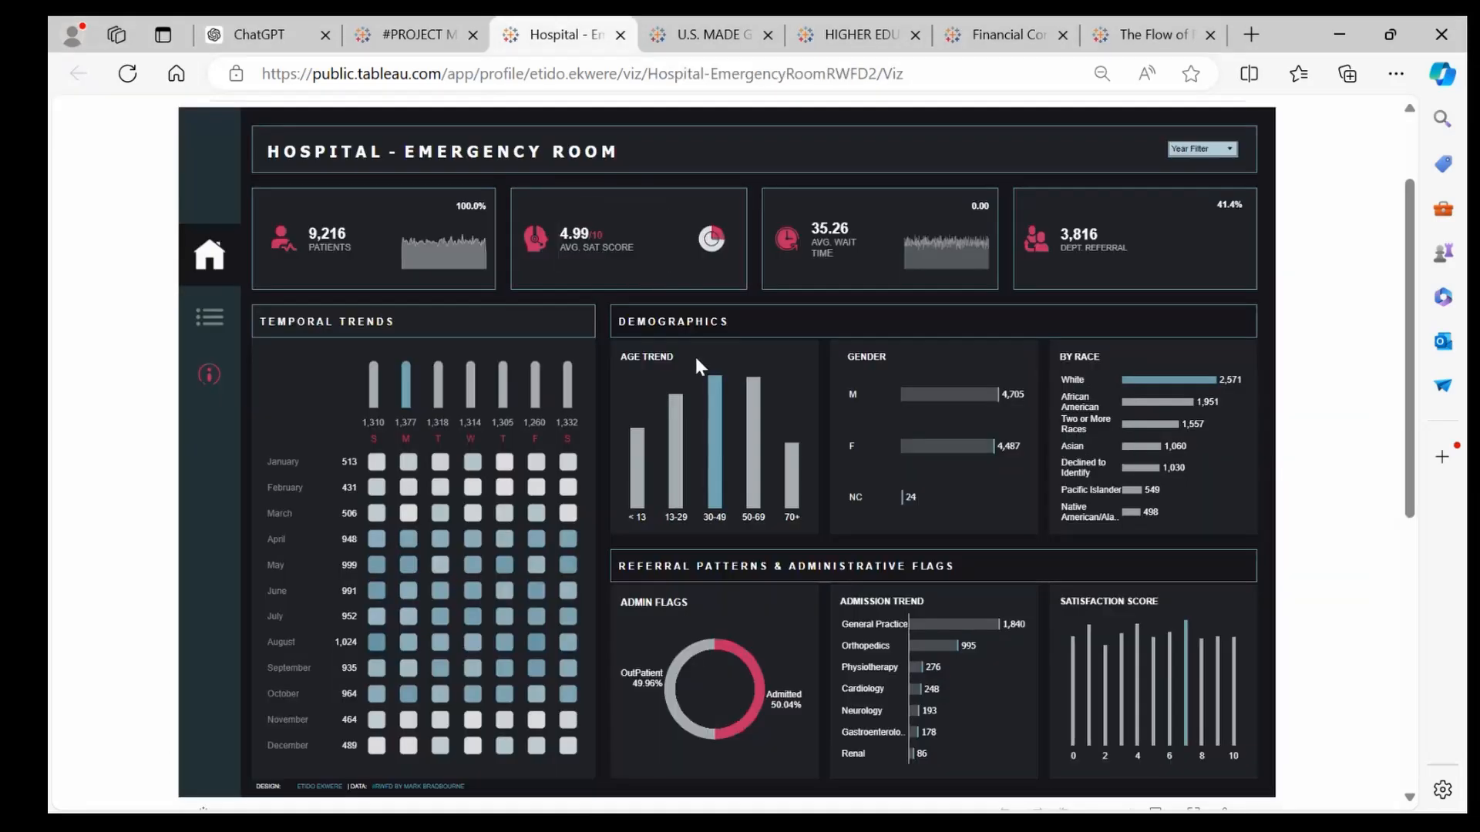
key(alt+Tab)
key(Tab)
key(Tab)
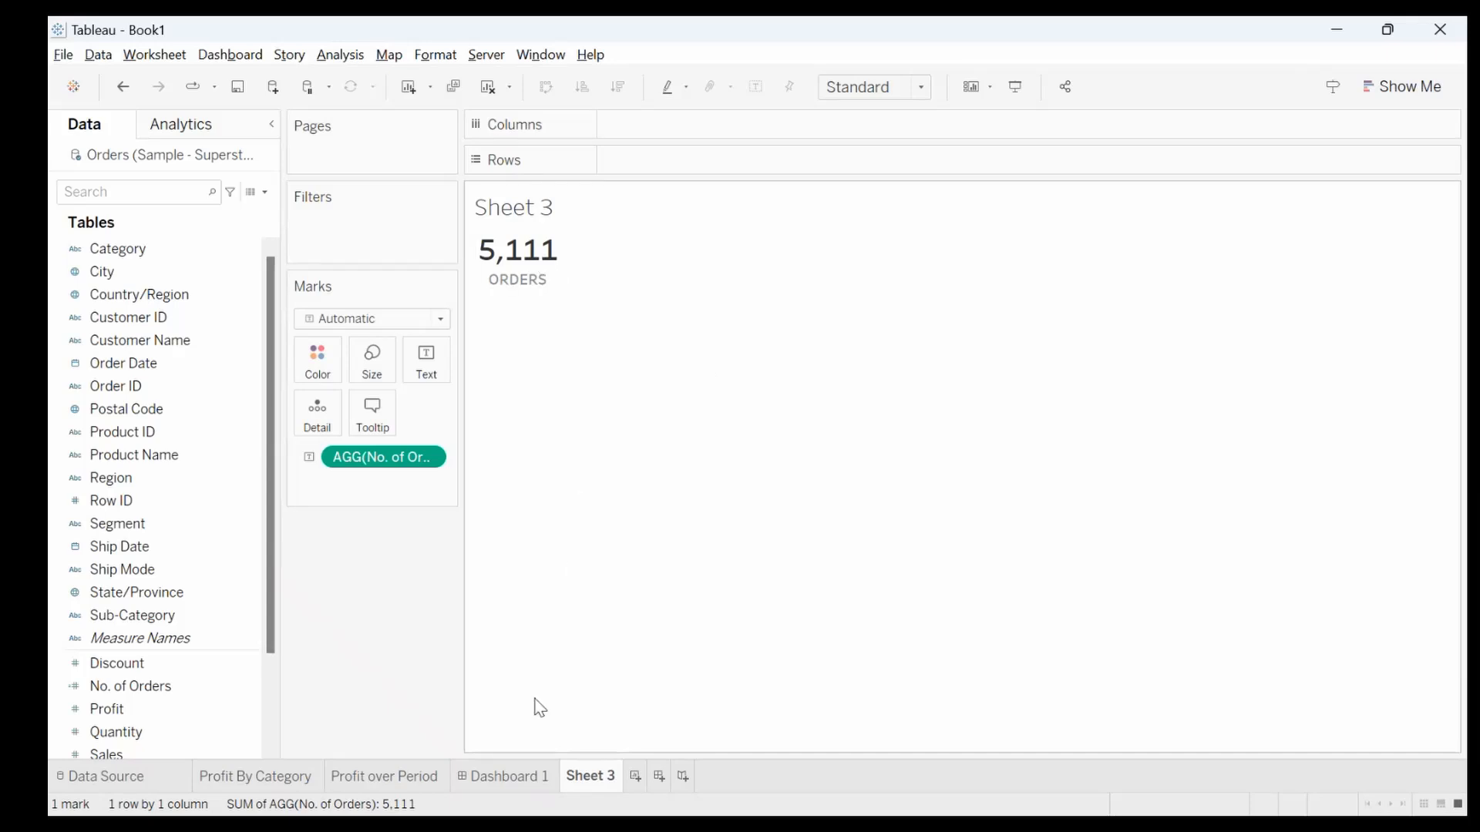
Check the sheet list on Dashboard 1 and rename Sheet 3 as No of Orders
click(514, 773)
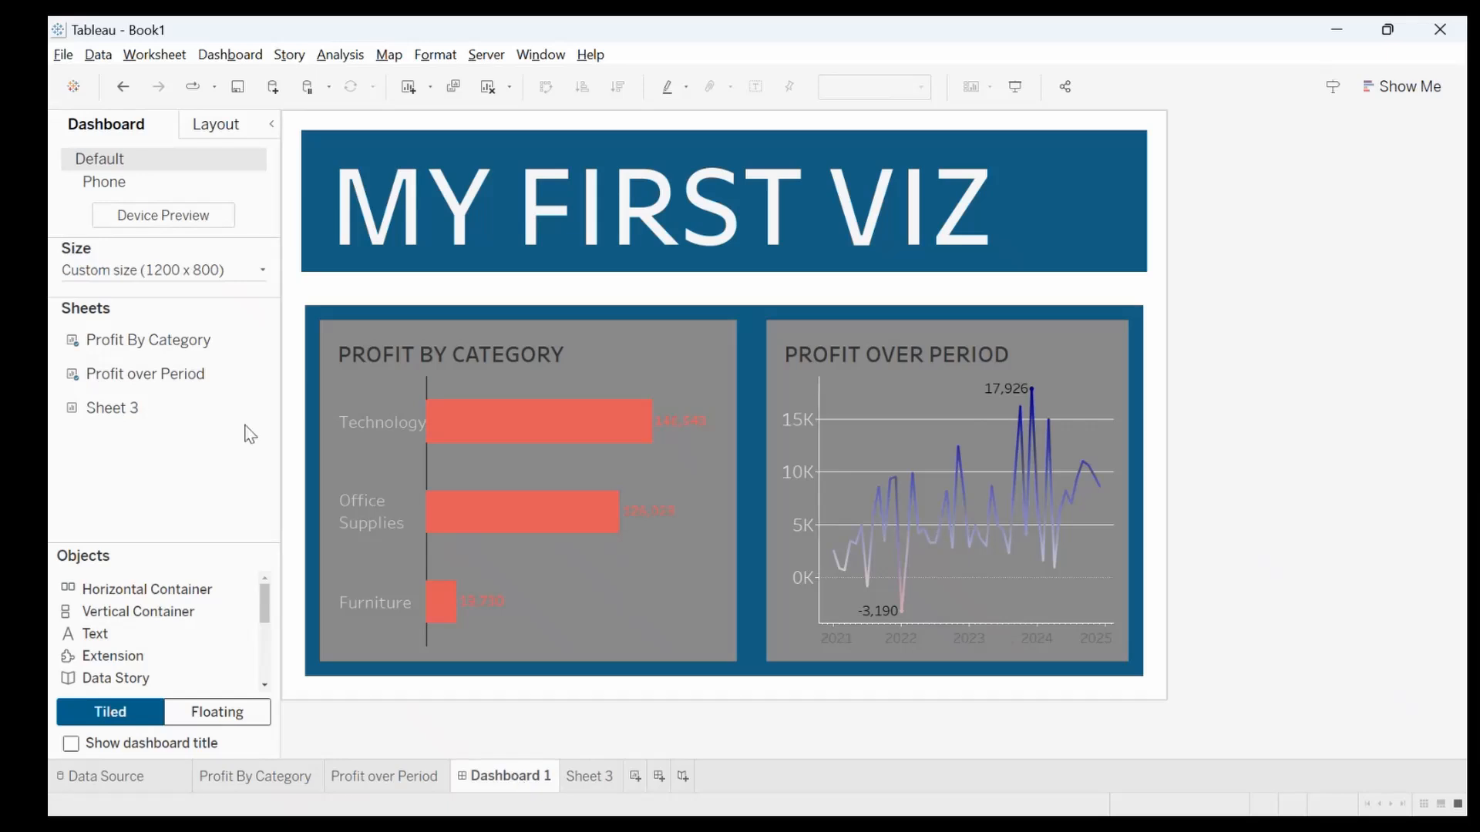
click(601, 778)
right_click(598, 780)
click(681, 529)
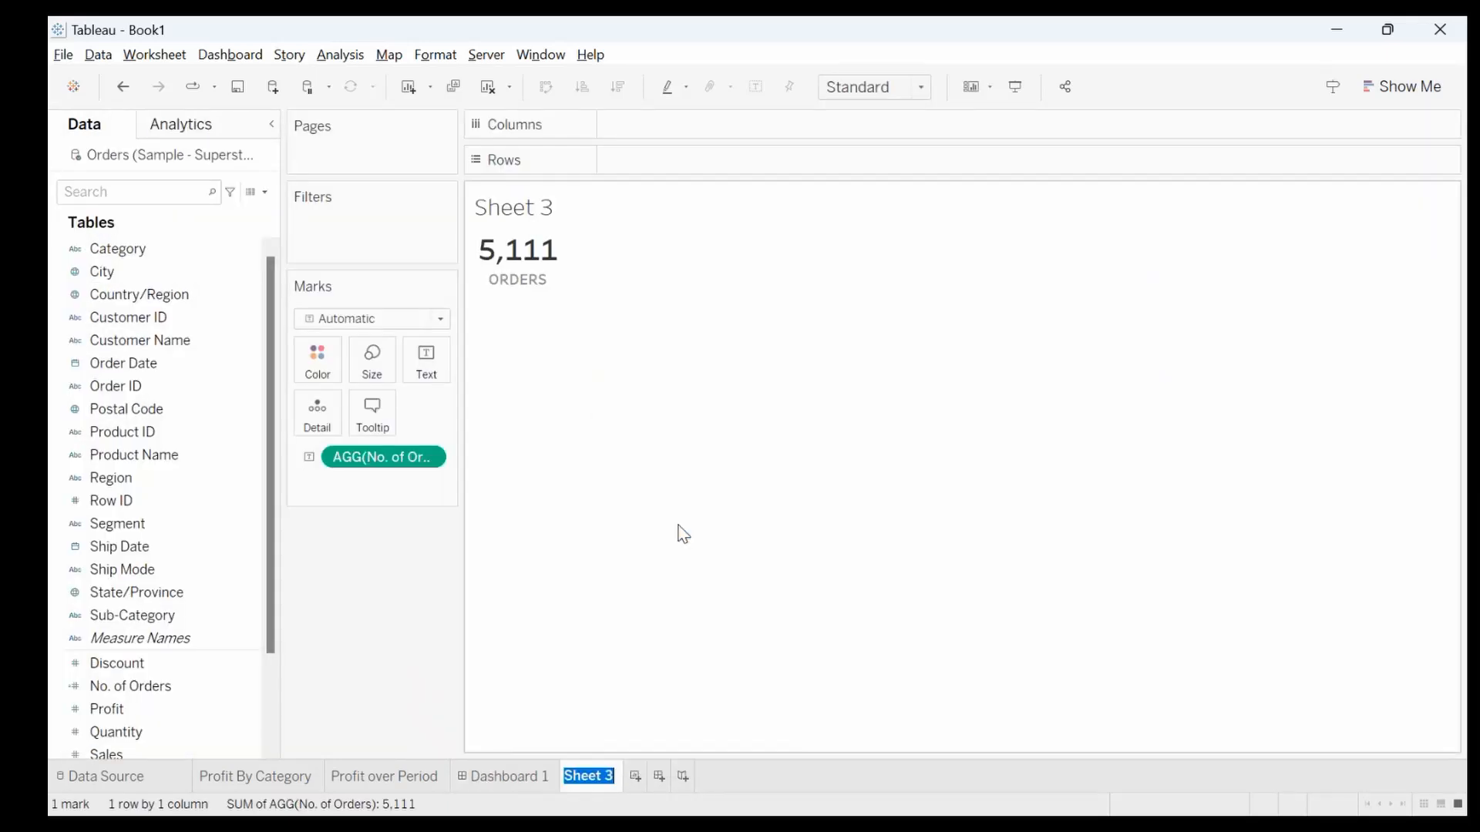
text(No of Orders)
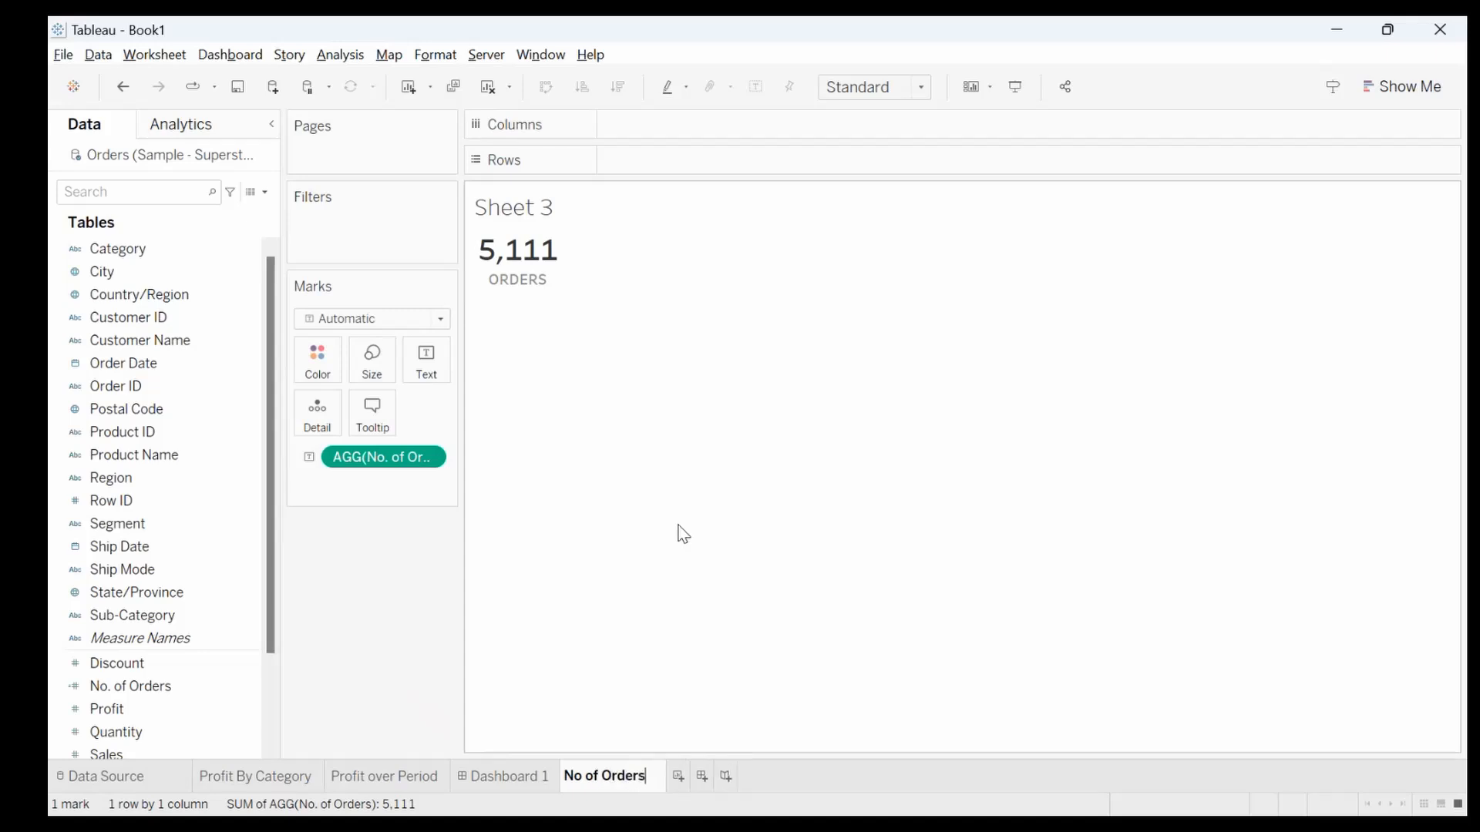
key(Return)
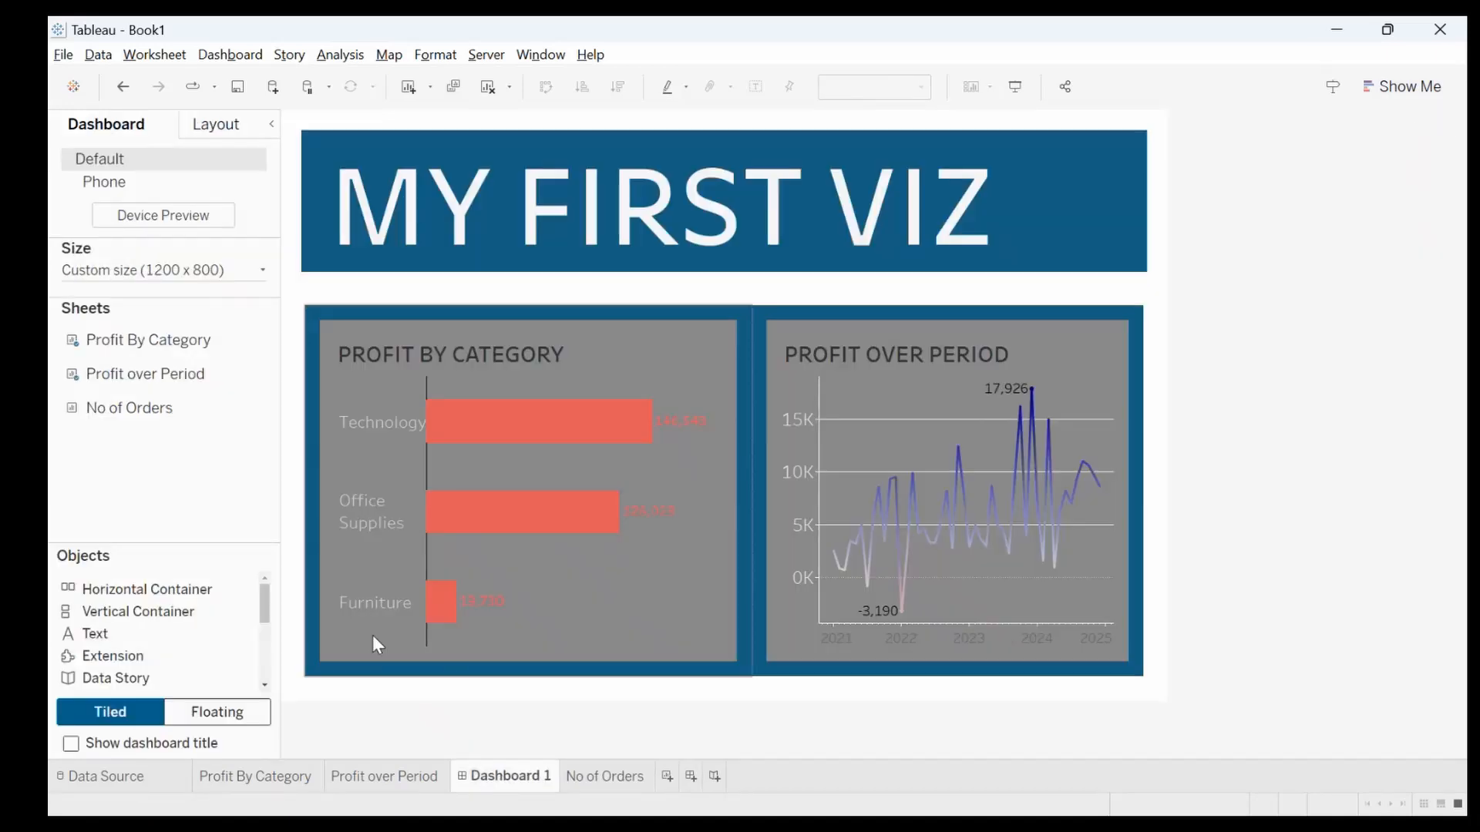
Place the No of Orders sheet beside the MY FIRST VIZ title in the Dashboard 1 header and hide its sheet title
drag(127, 409, 1056, 198)
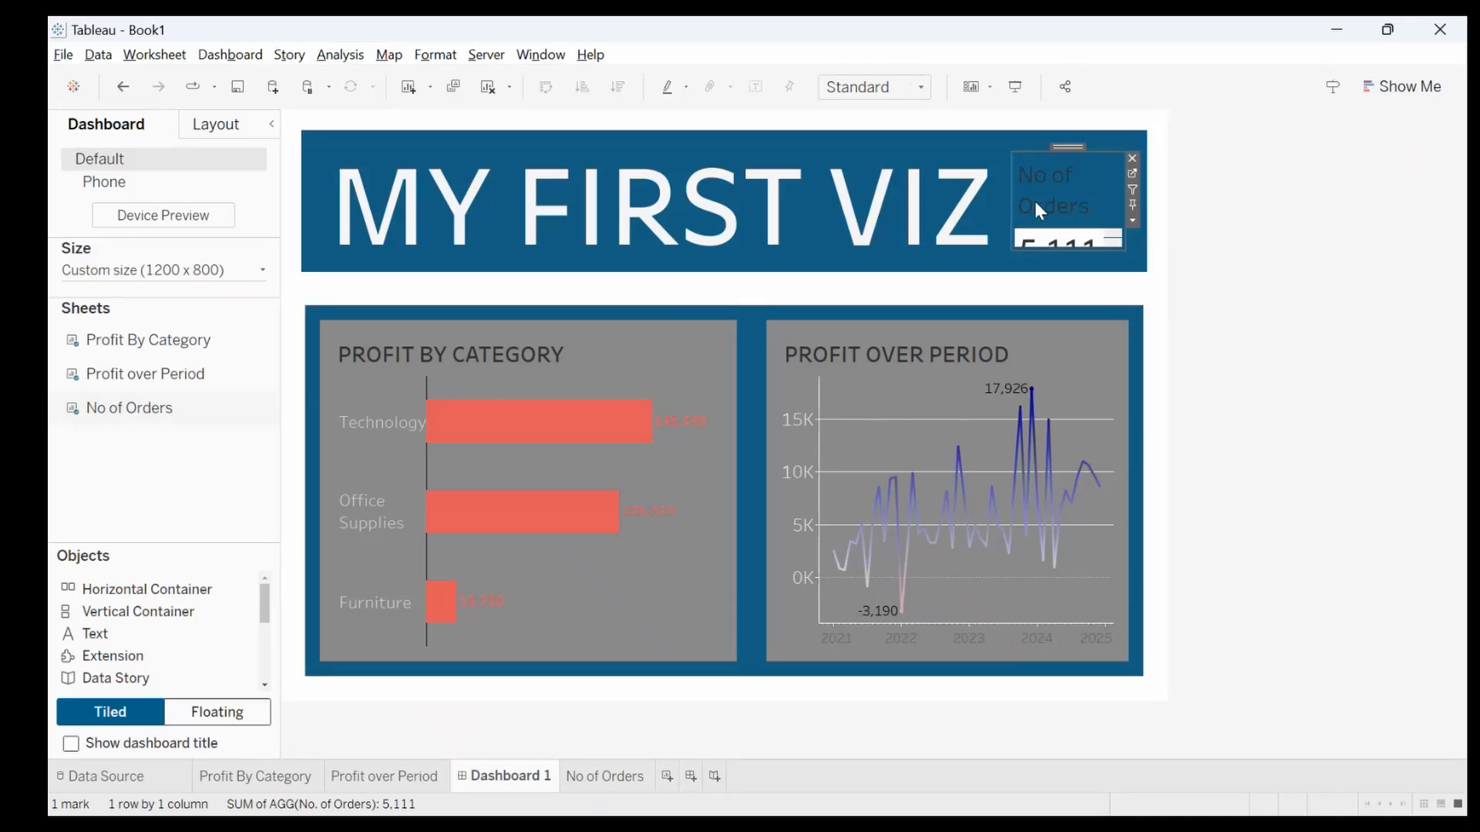
click(1131, 221)
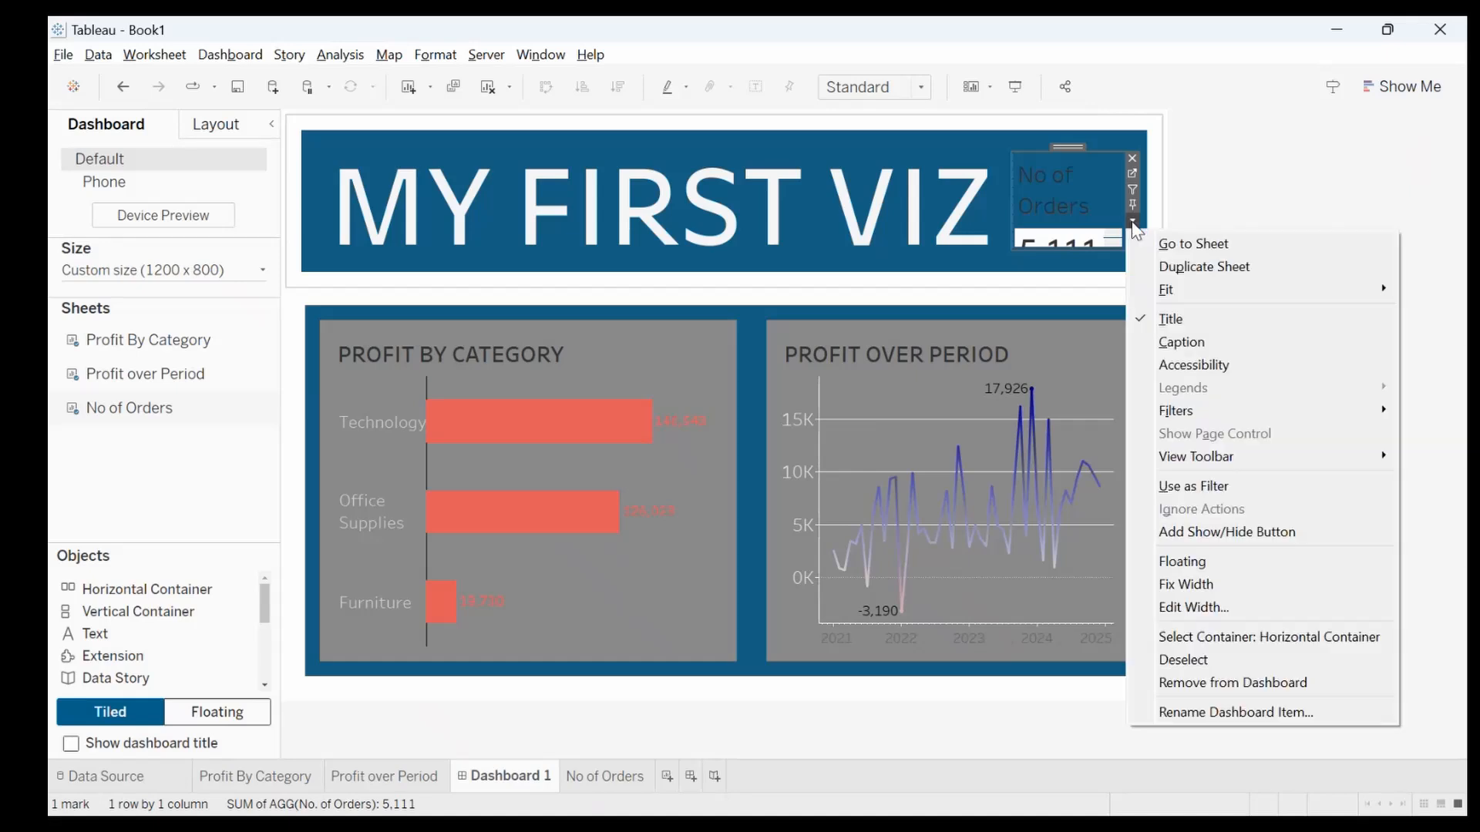
click(1175, 317)
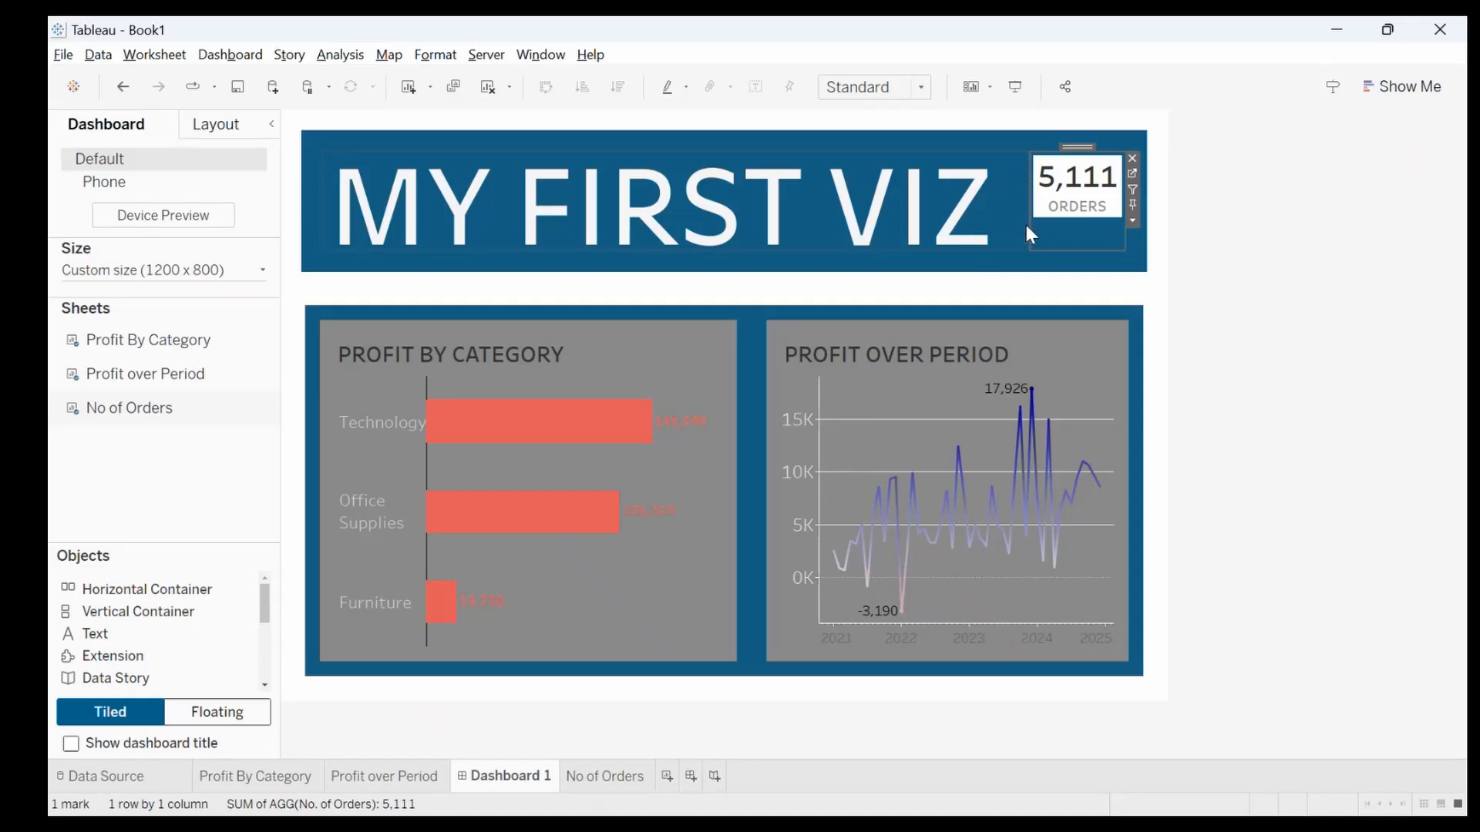
Set the width of the No of Orders sheet in the dashboard header to 150 pixels
click(1130, 221)
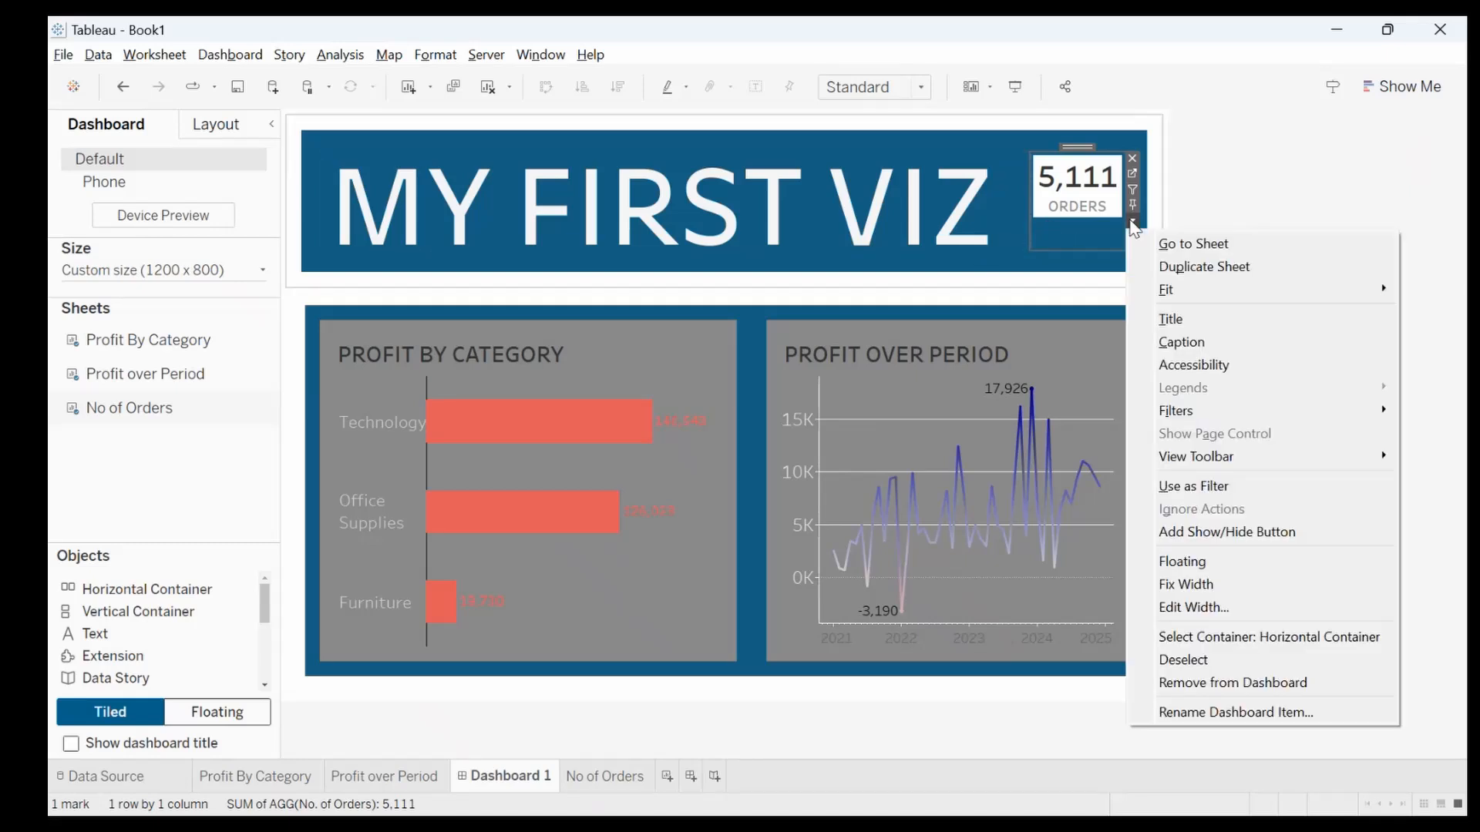
click(1176, 607)
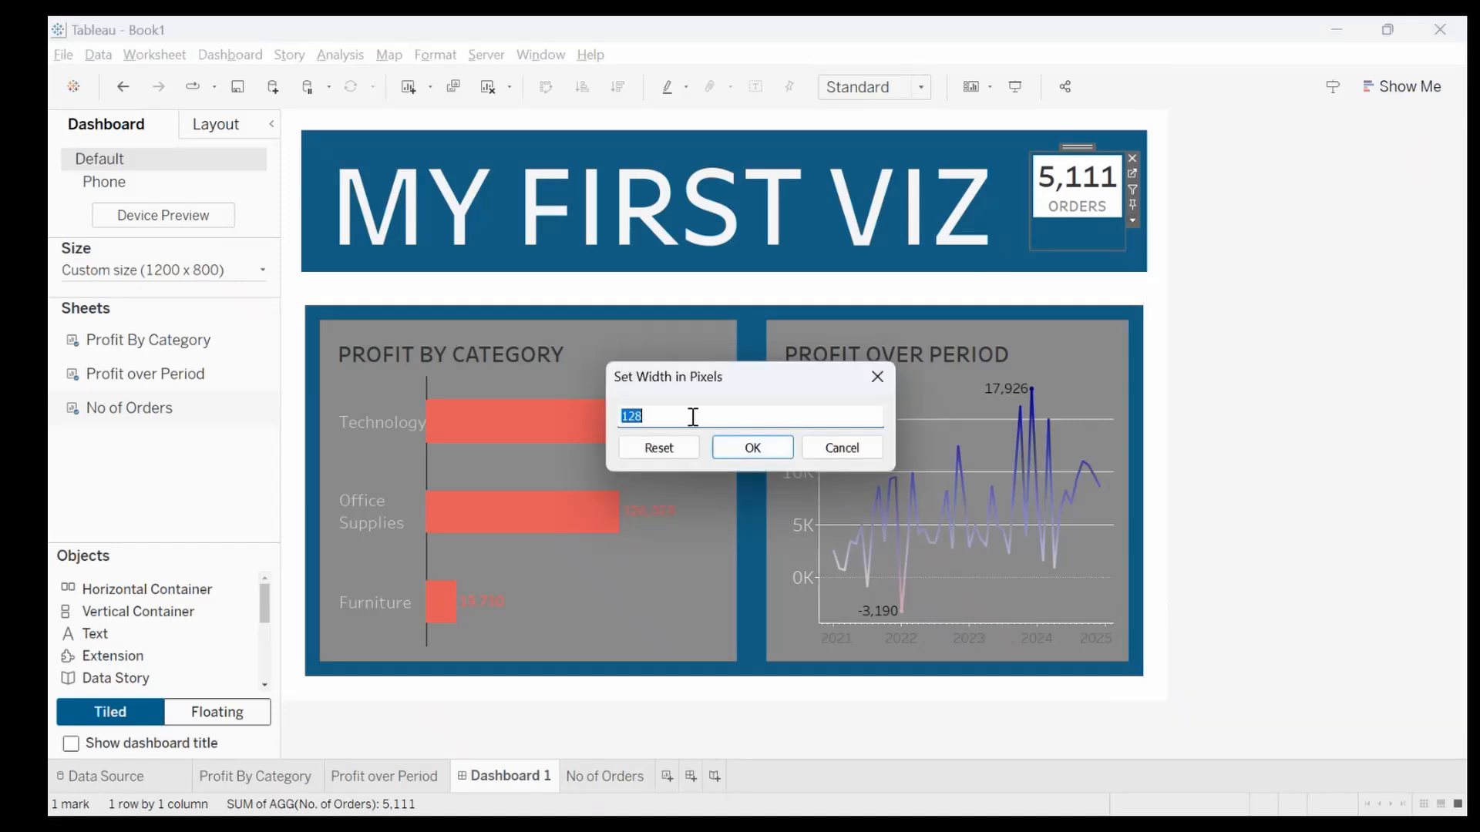
text(150)
key(Return)
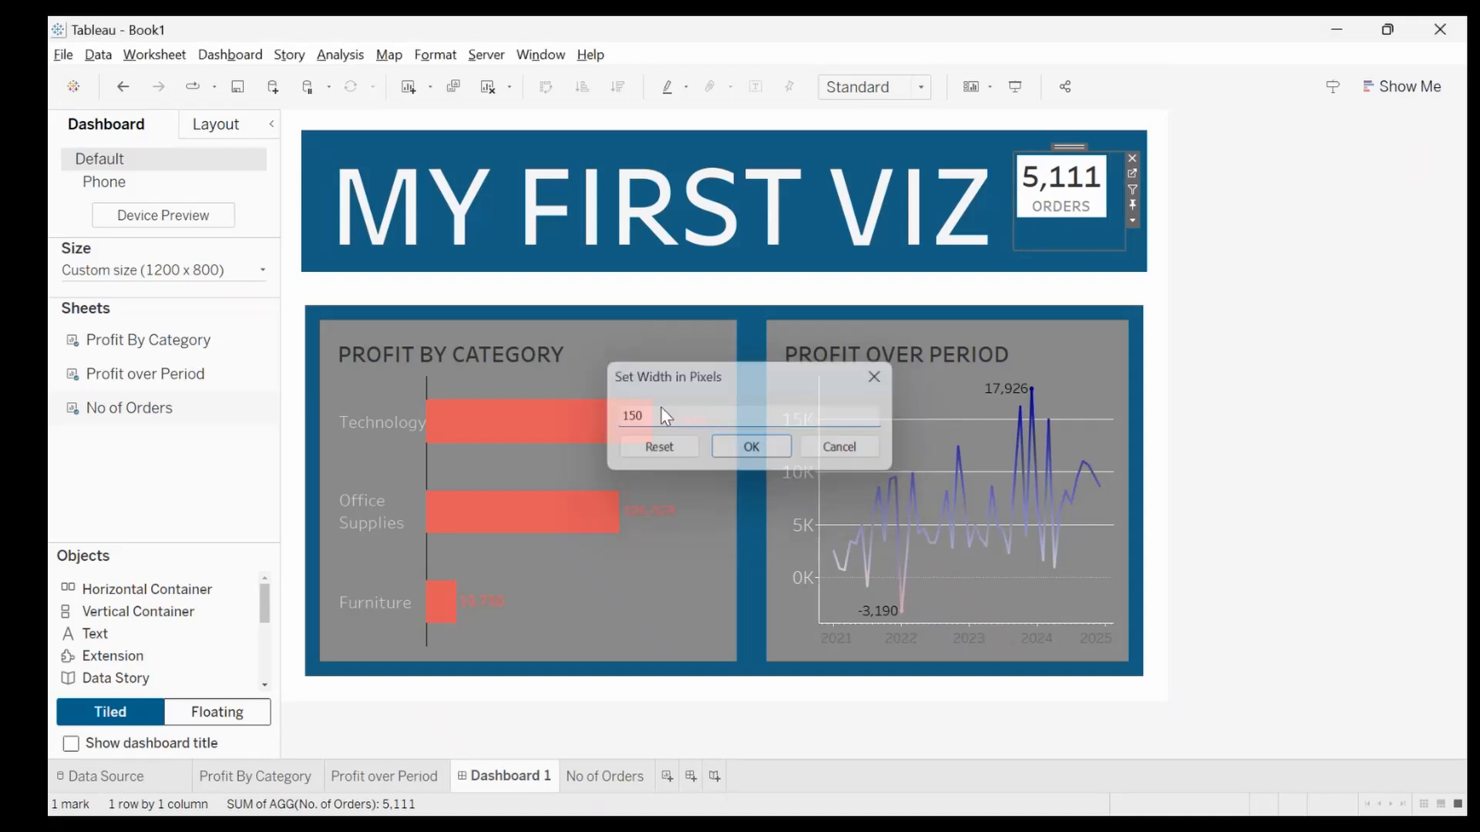
Set the No of Orders sheet in the dashboard header to fit the Entire View
click(1132, 221)
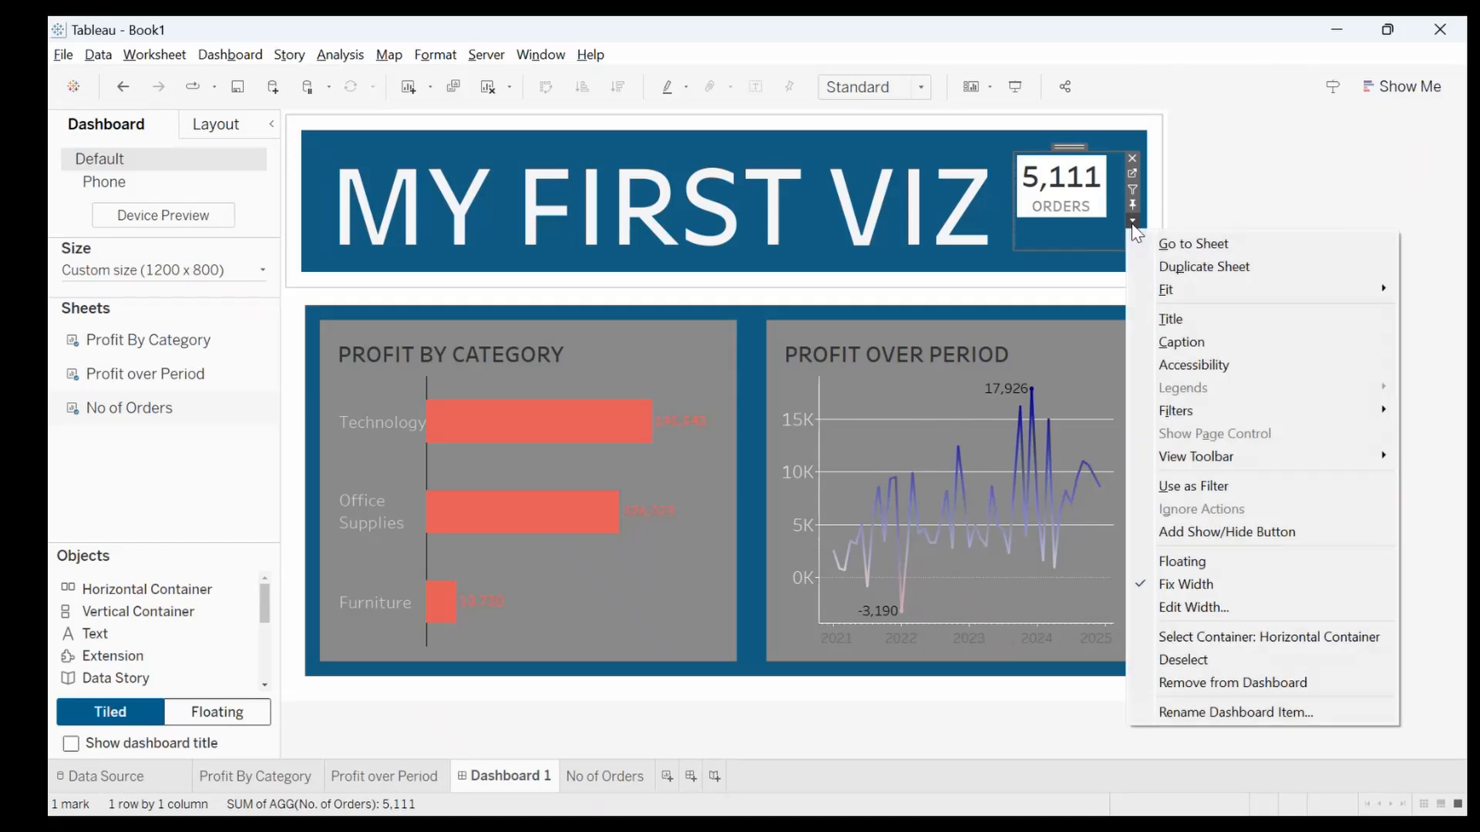
mouse_move(1219, 306)
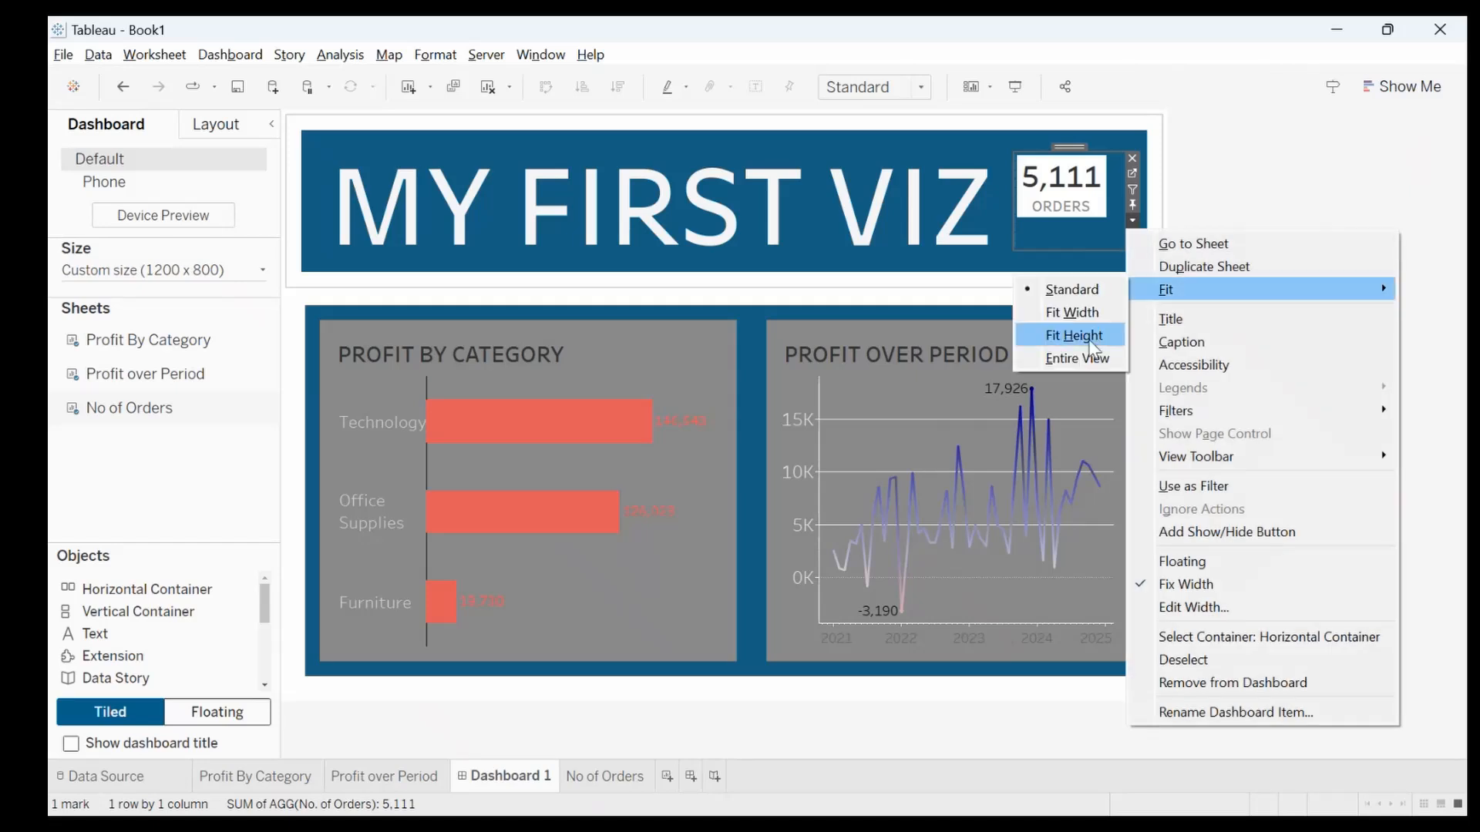
click(1077, 357)
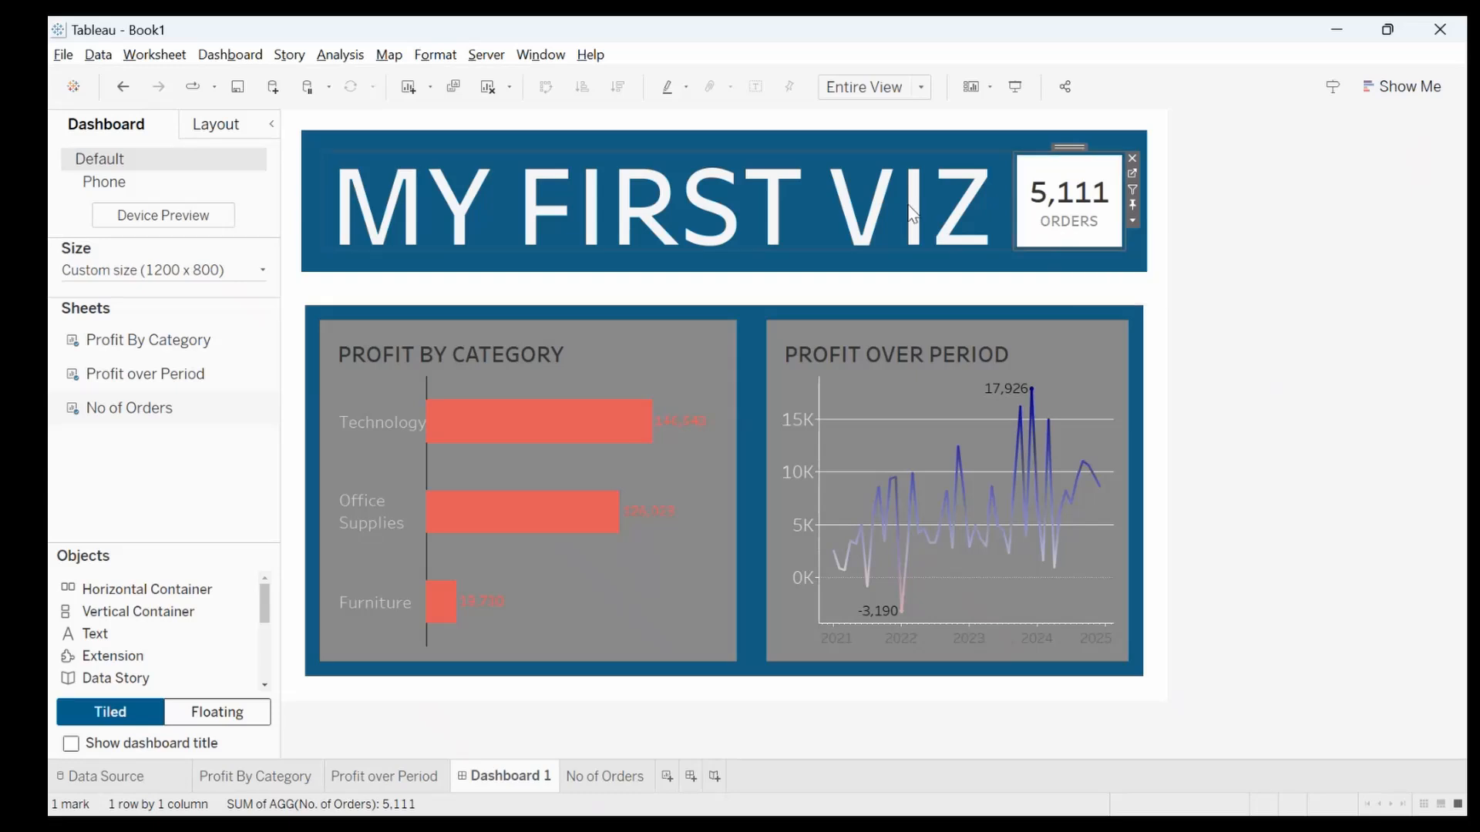
Reduce the font size of the MY FIRST VIZ header title to 48
double_click(876, 218)
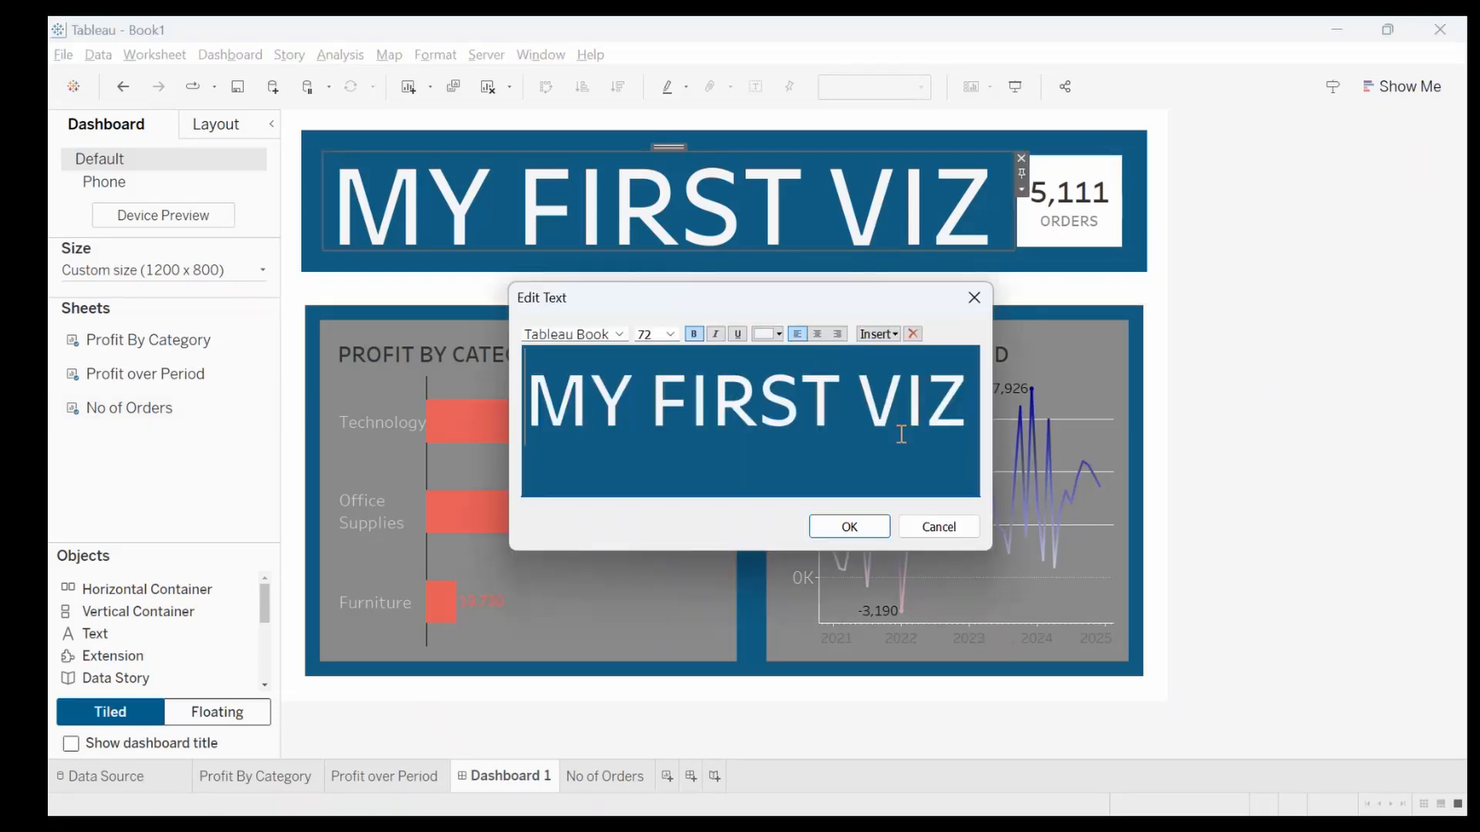
key(ctrl+a)
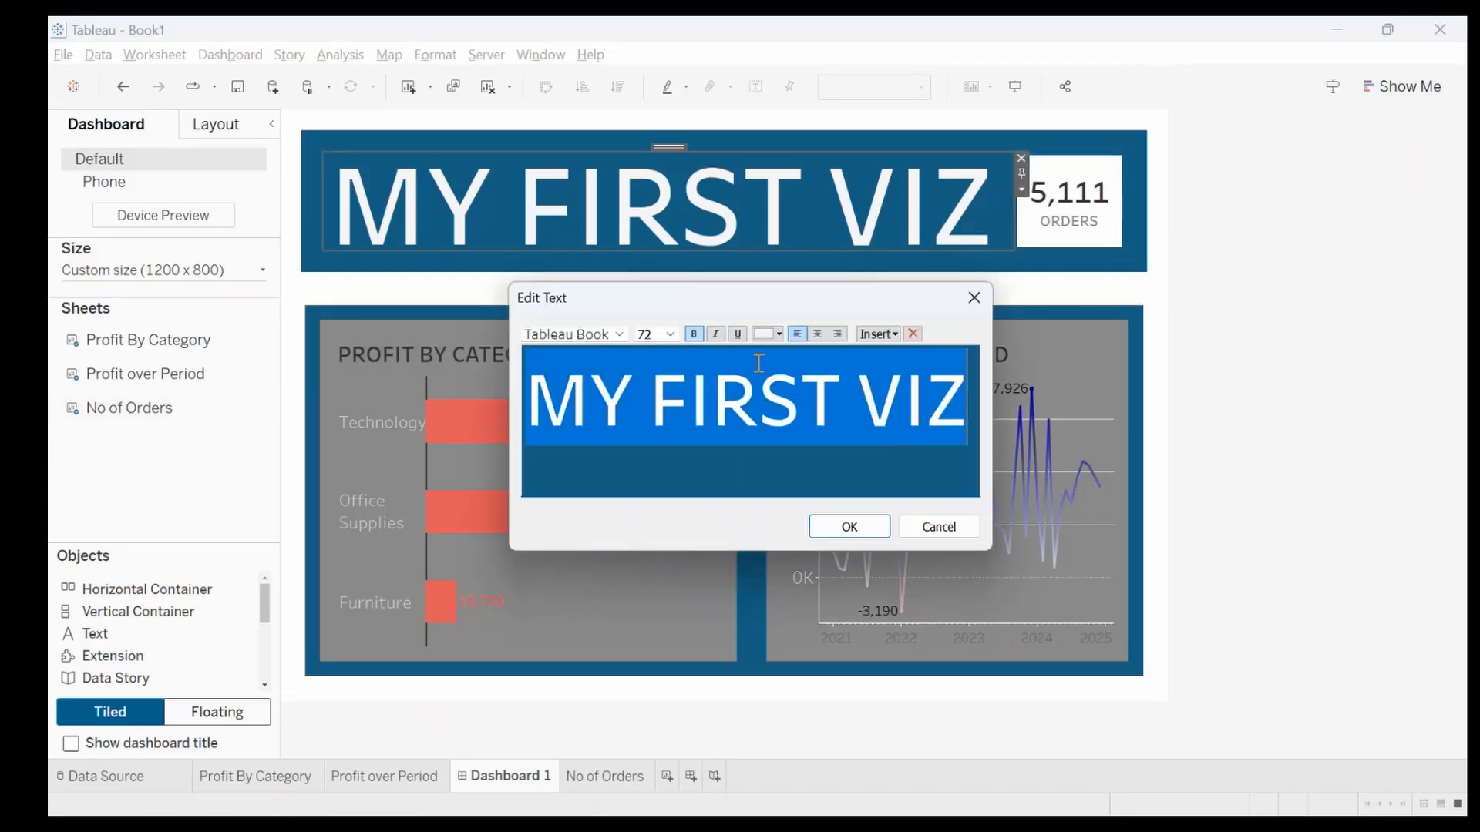
click(670, 334)
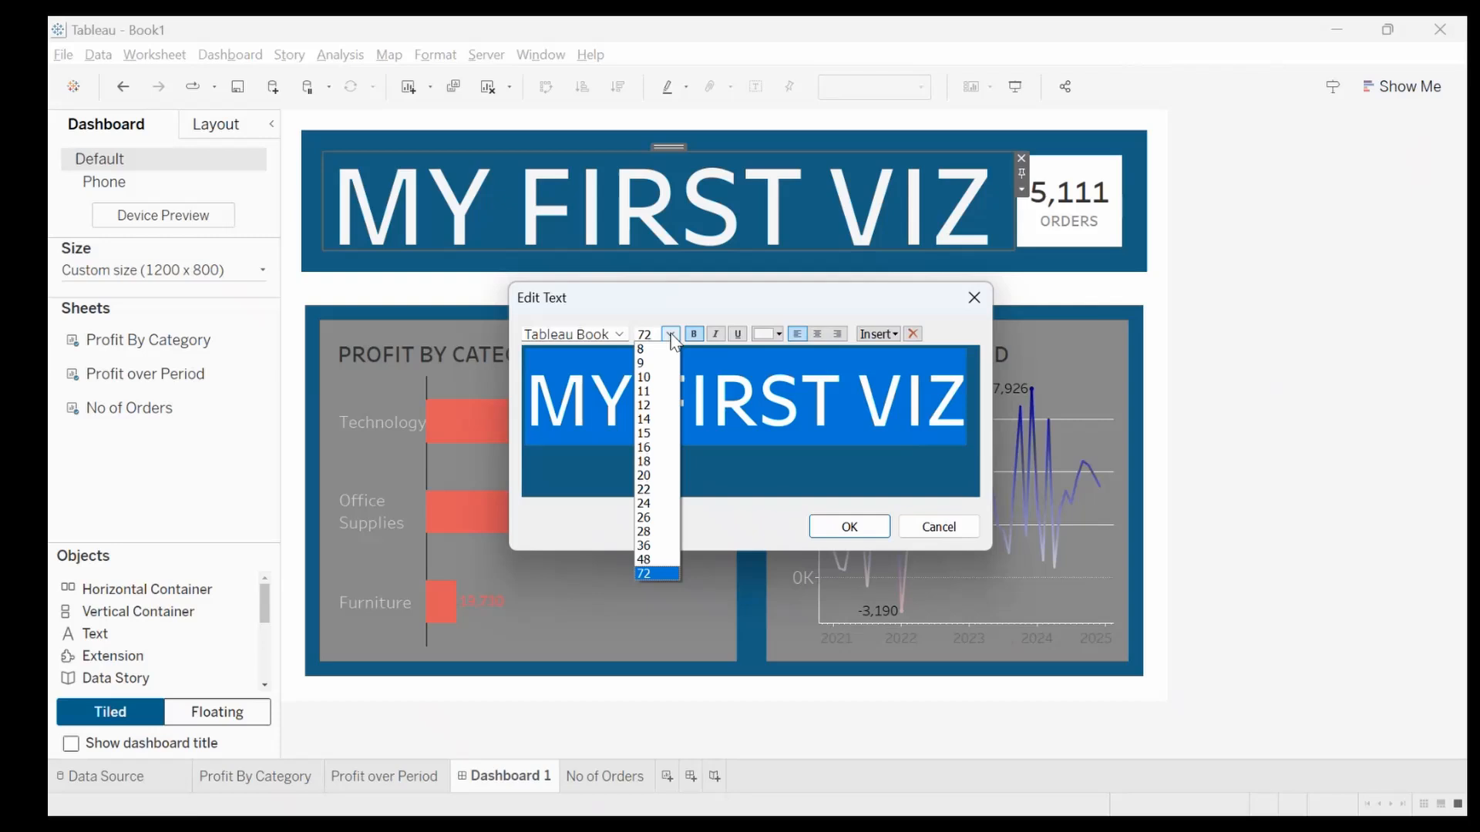
click(662, 559)
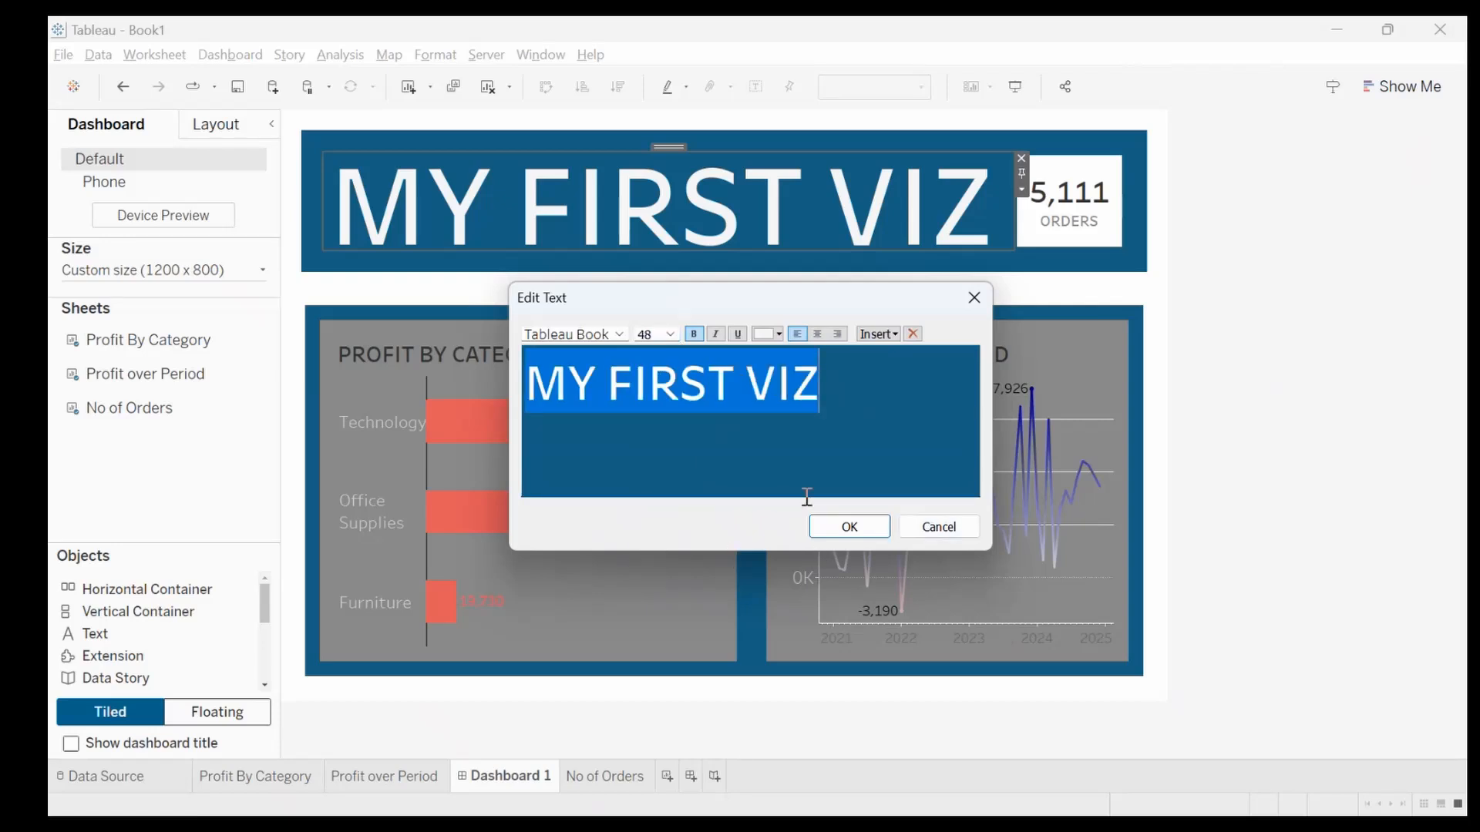
click(848, 527)
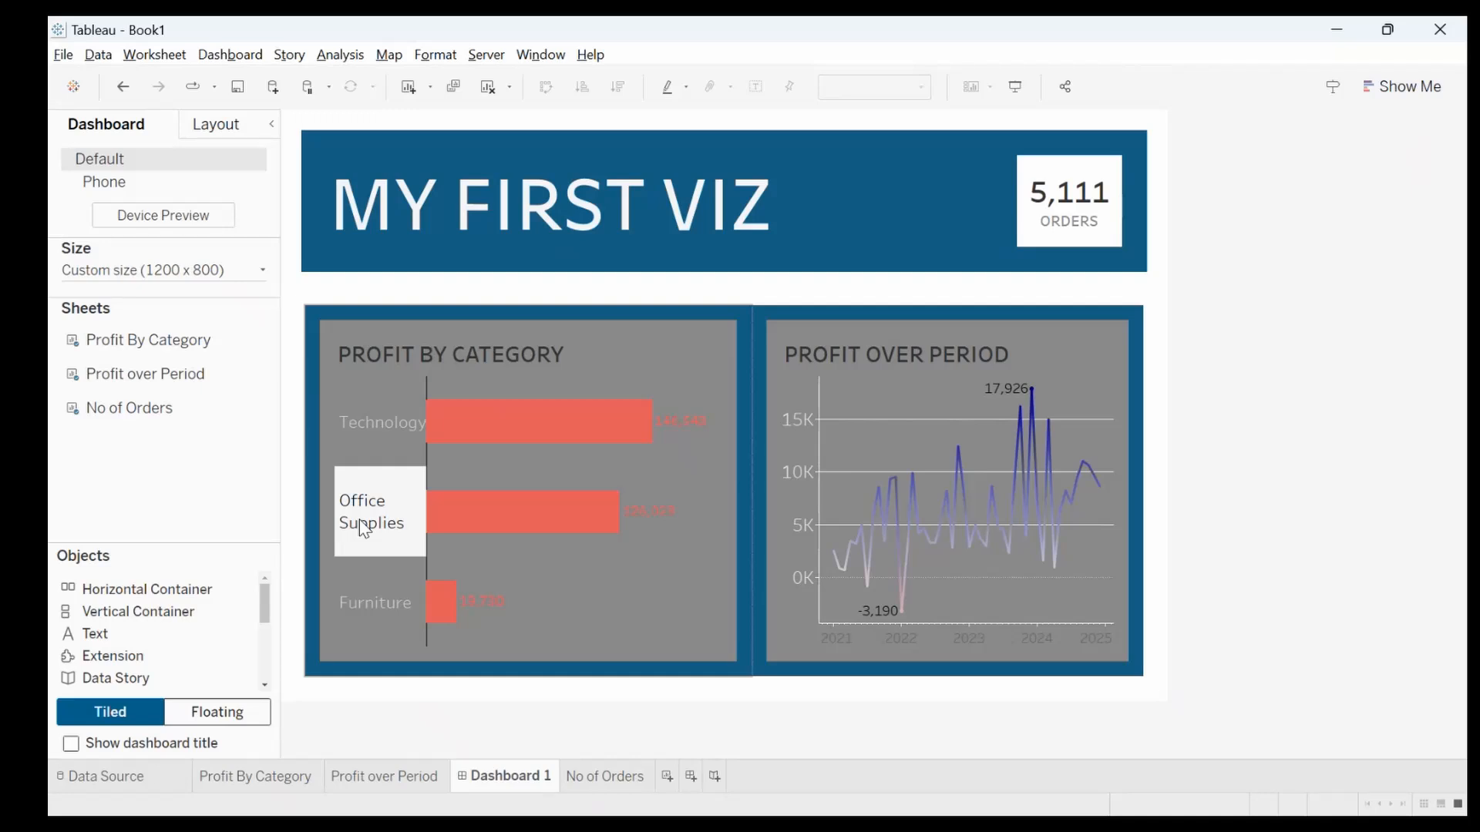
Enable the Profit By Category sheet as a filter for the other sheets on Dashboard 1
click(686, 558)
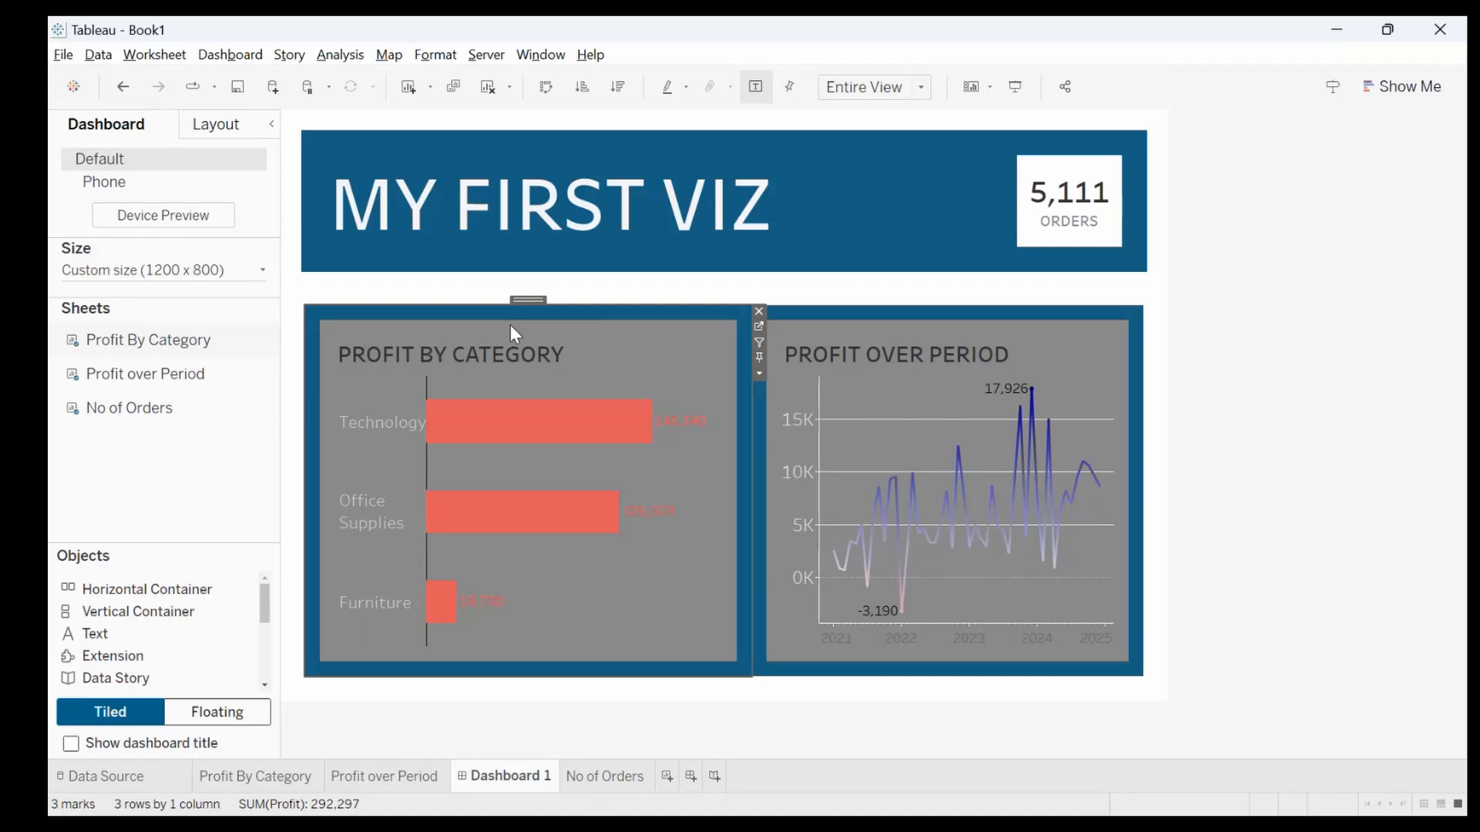
mouse_move(611, 457)
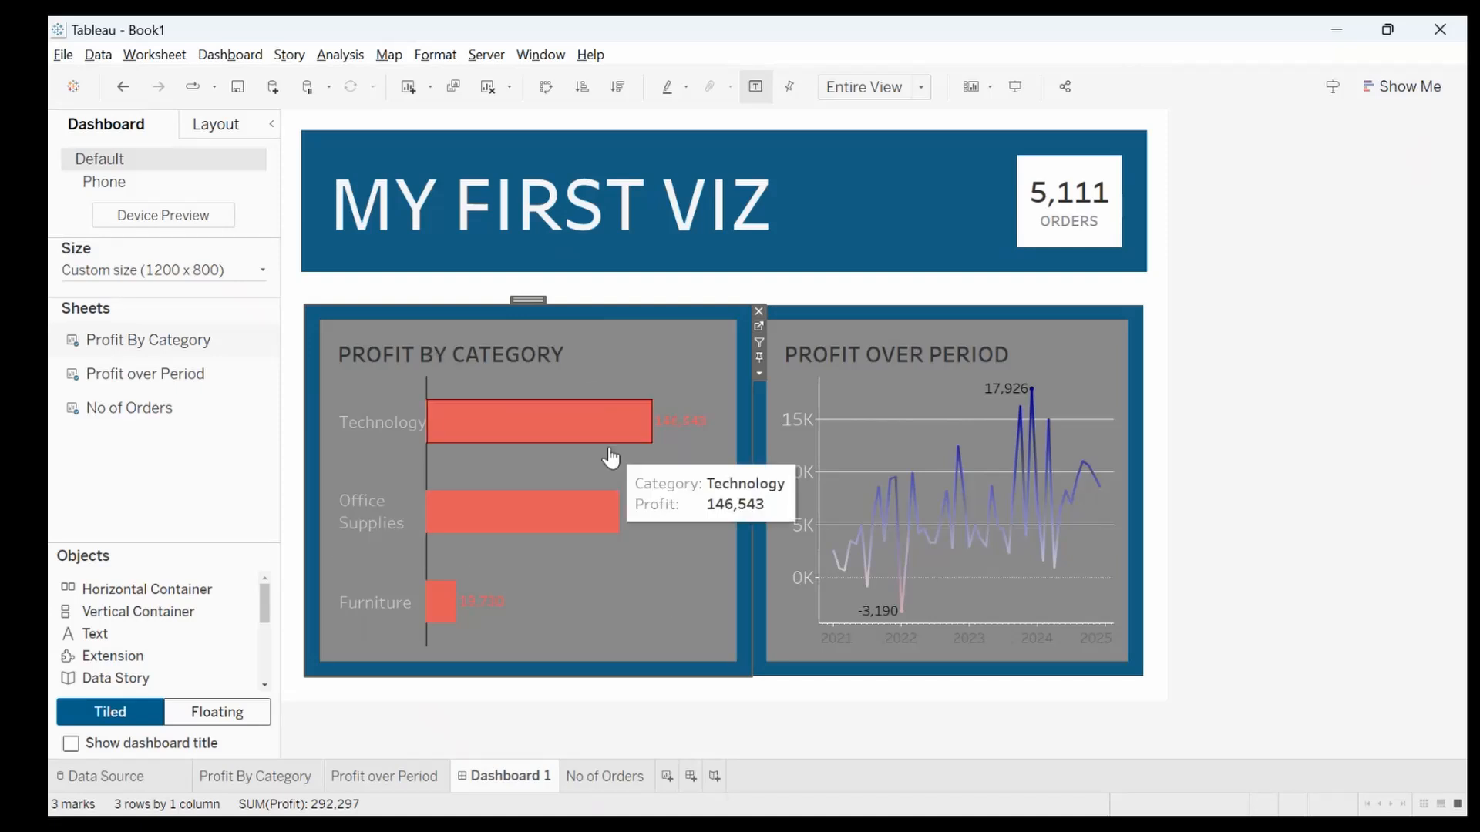
mouse_move(974, 535)
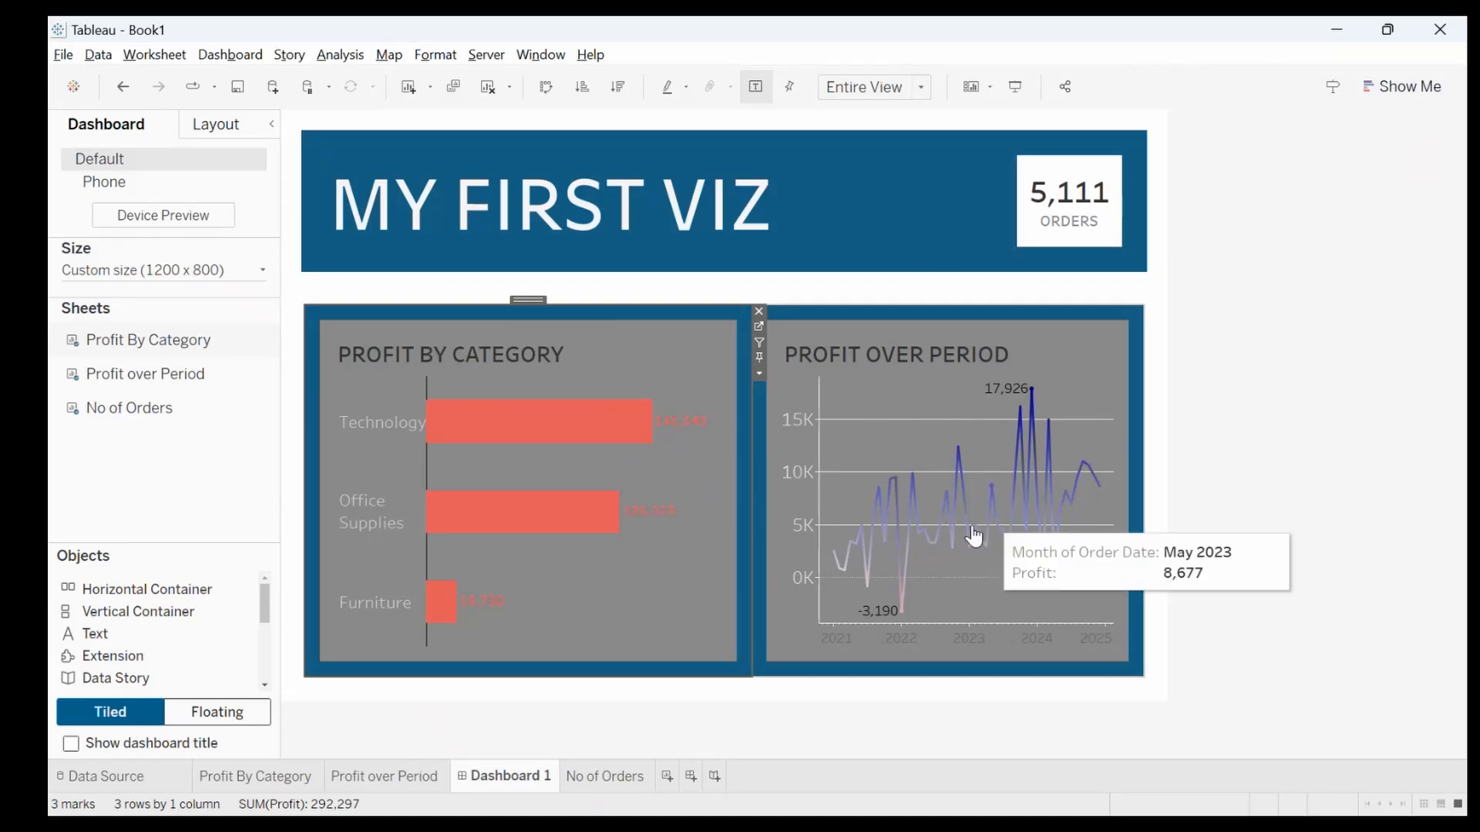
click(760, 344)
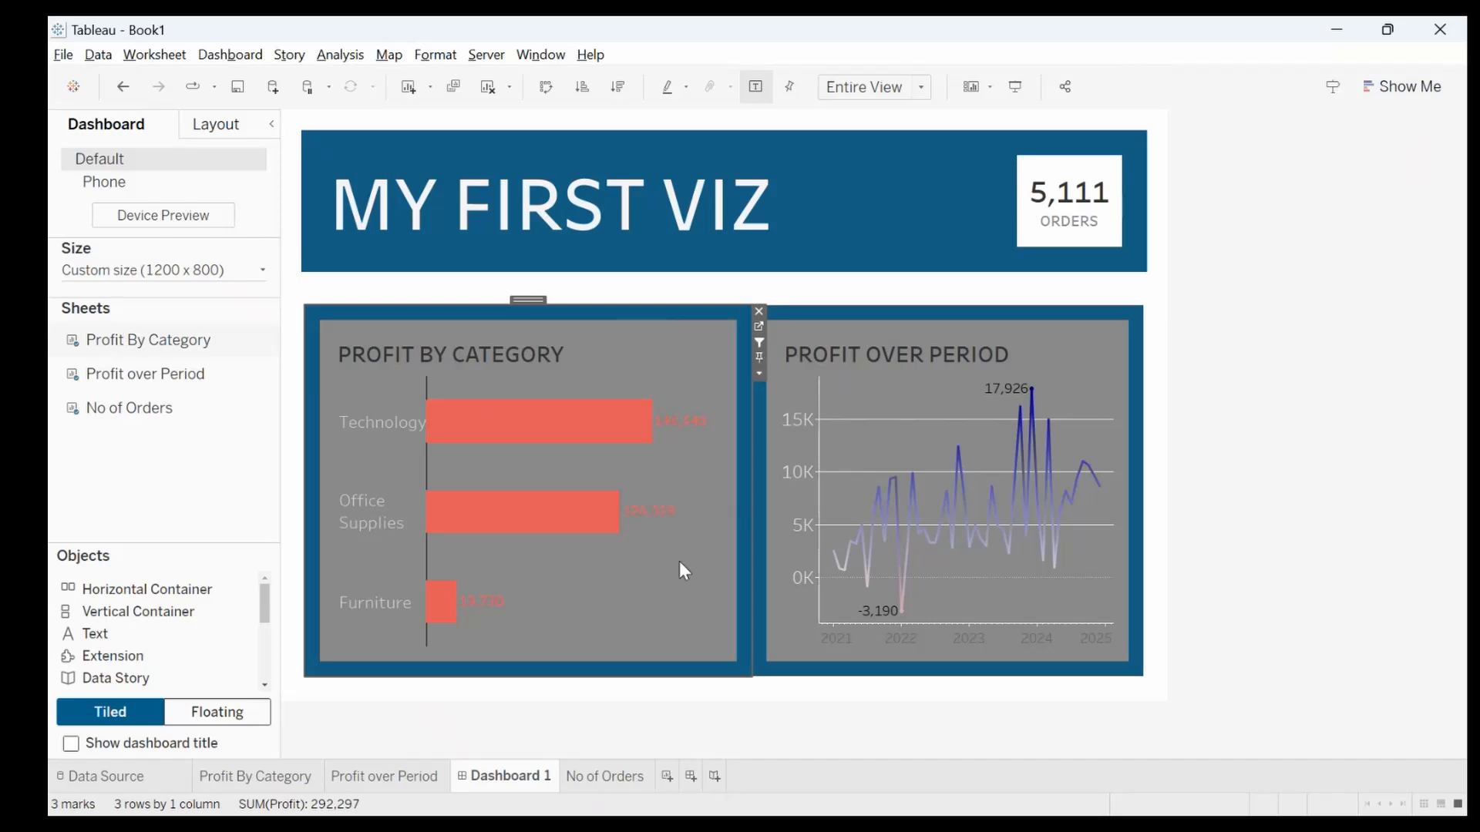
Test the category filter in presentation mode by selecting Technology, Office Supplies and Furniture in turn, and return to the editing view
click(1012, 87)
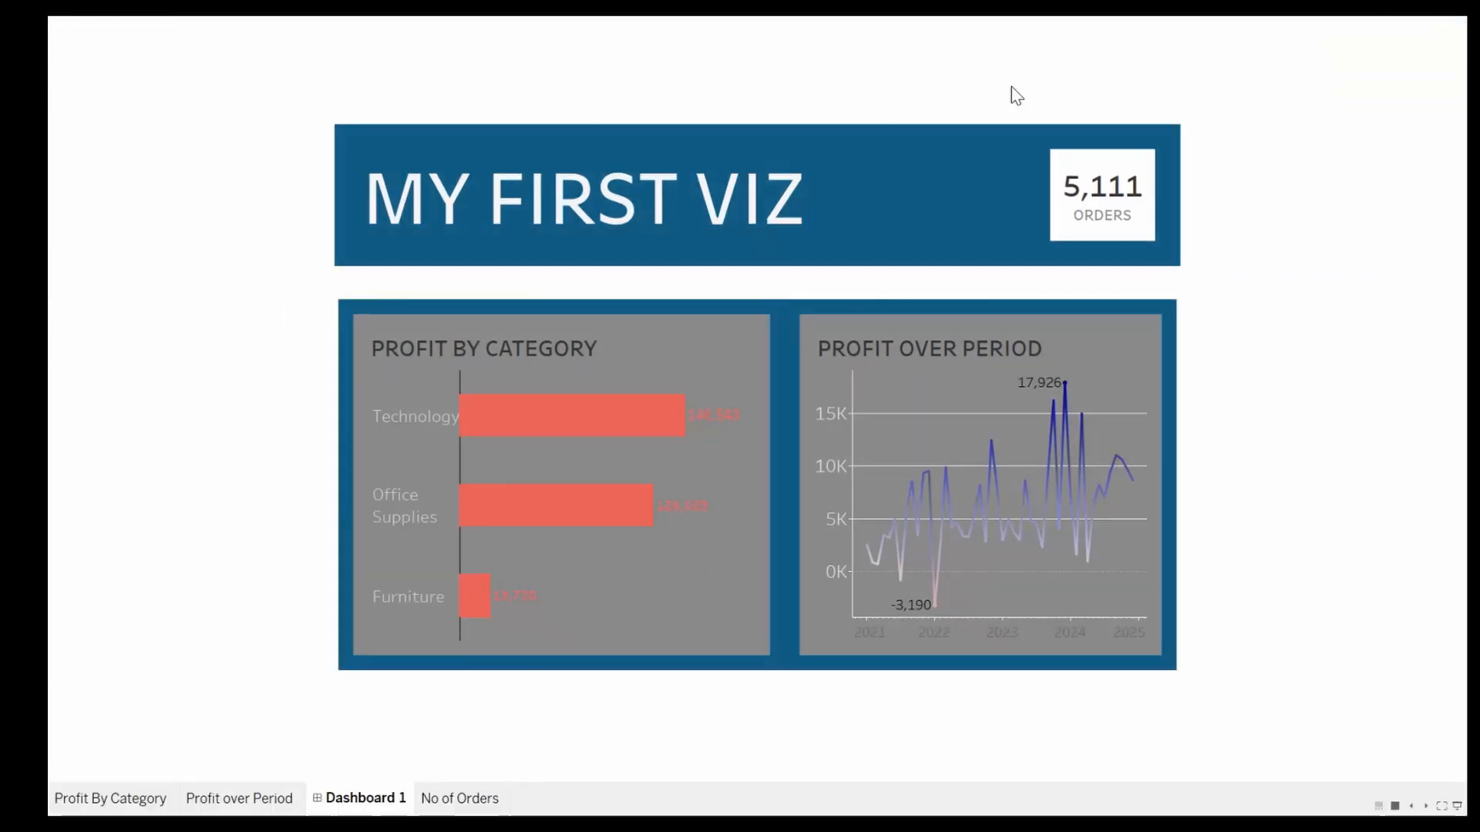
click(386, 426)
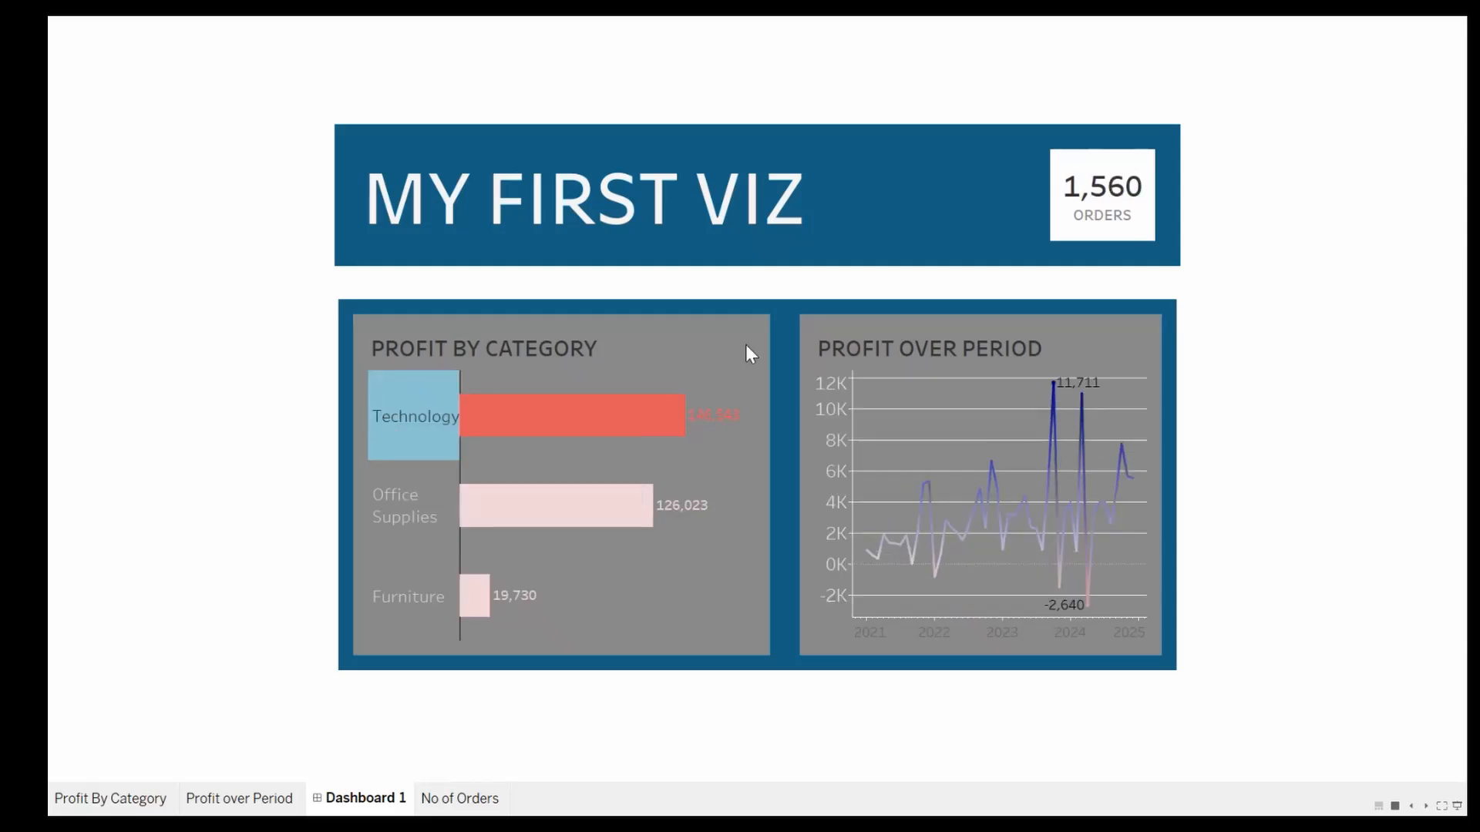
mouse_move(1088, 204)
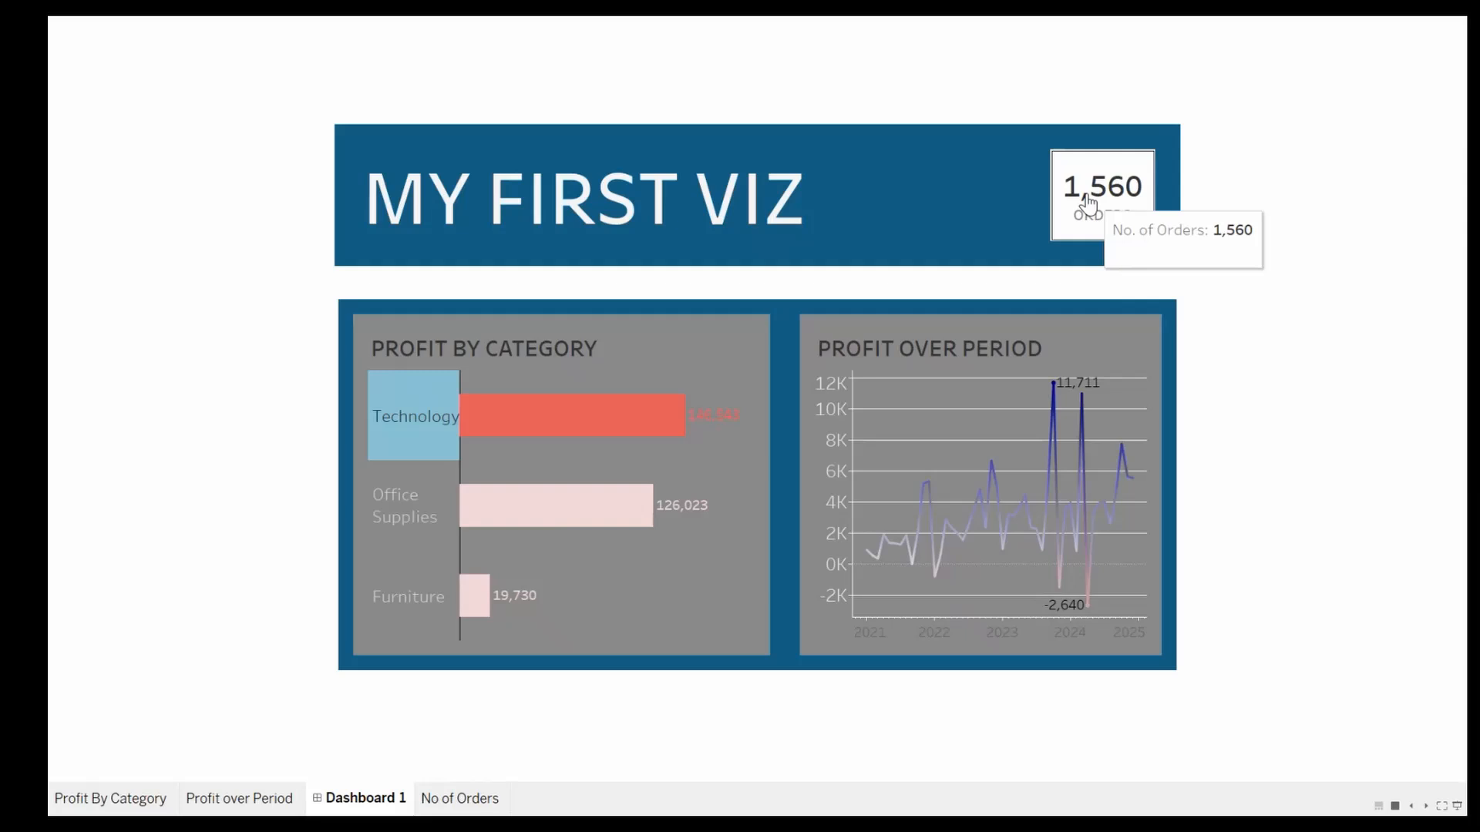
click(409, 493)
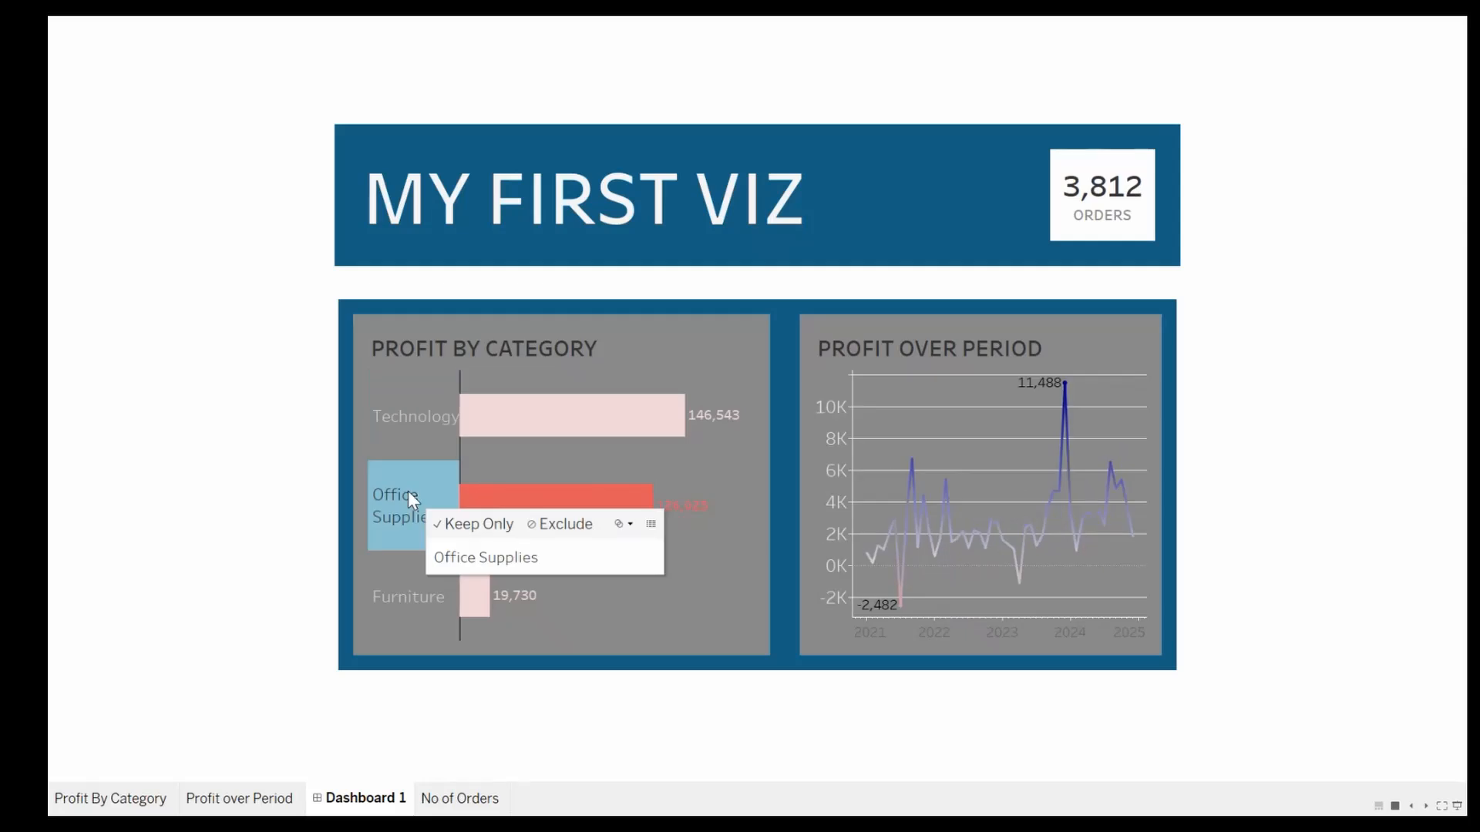
click(410, 598)
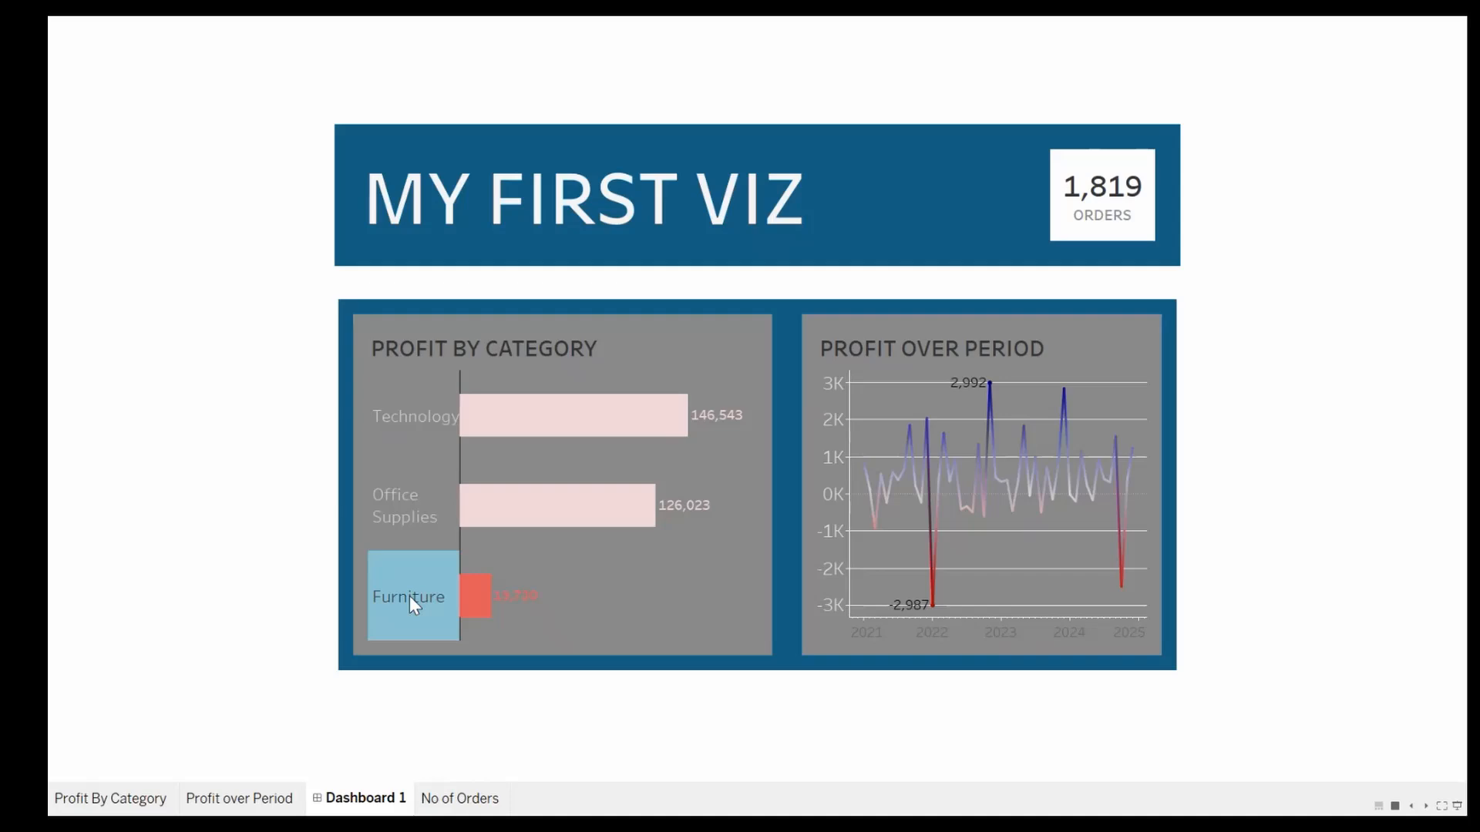
key(Escape)
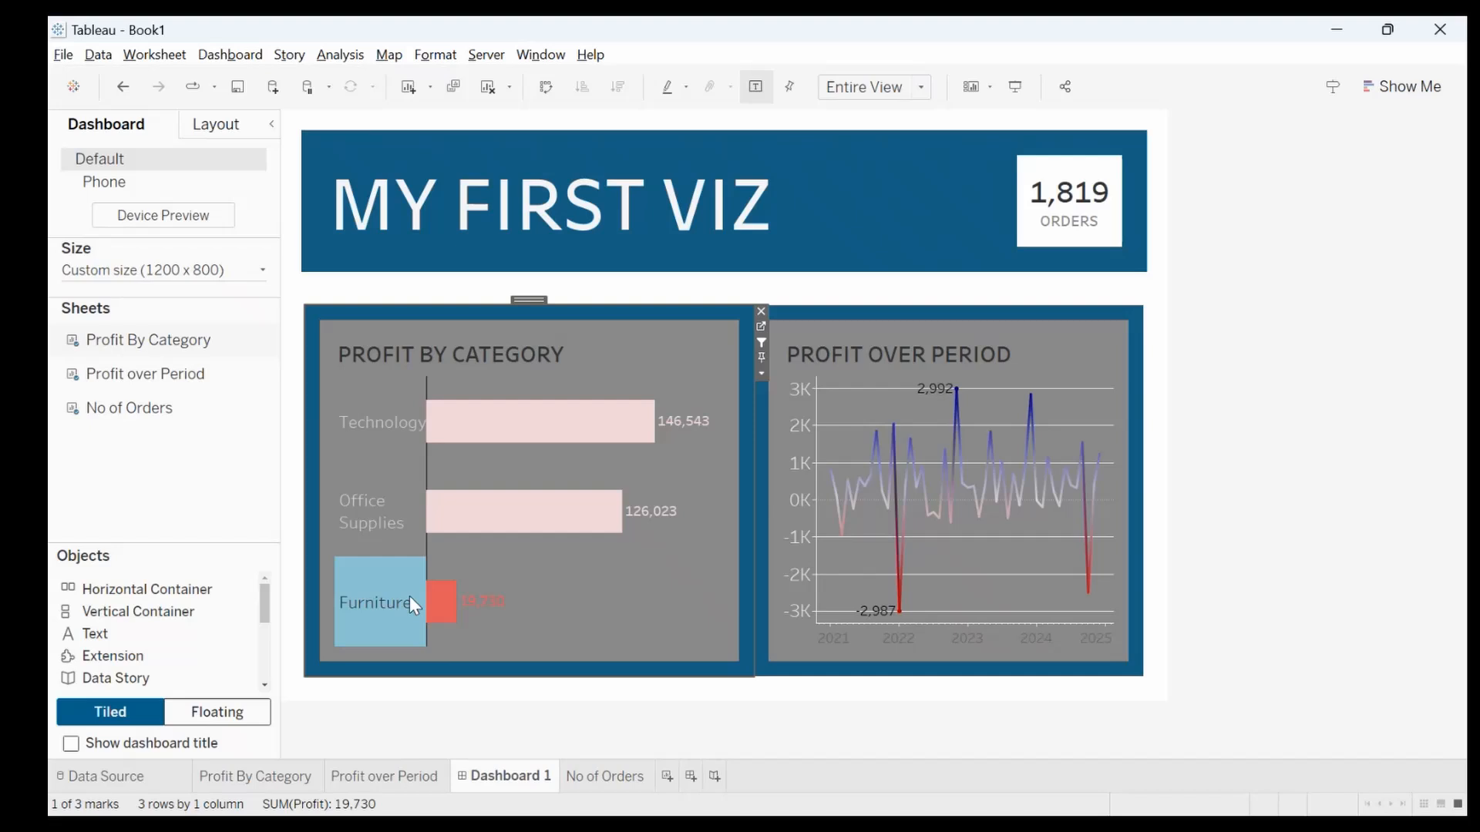
Check the Use as Filter option of the Profit By Category sheet and clear the Furniture selection
click(764, 374)
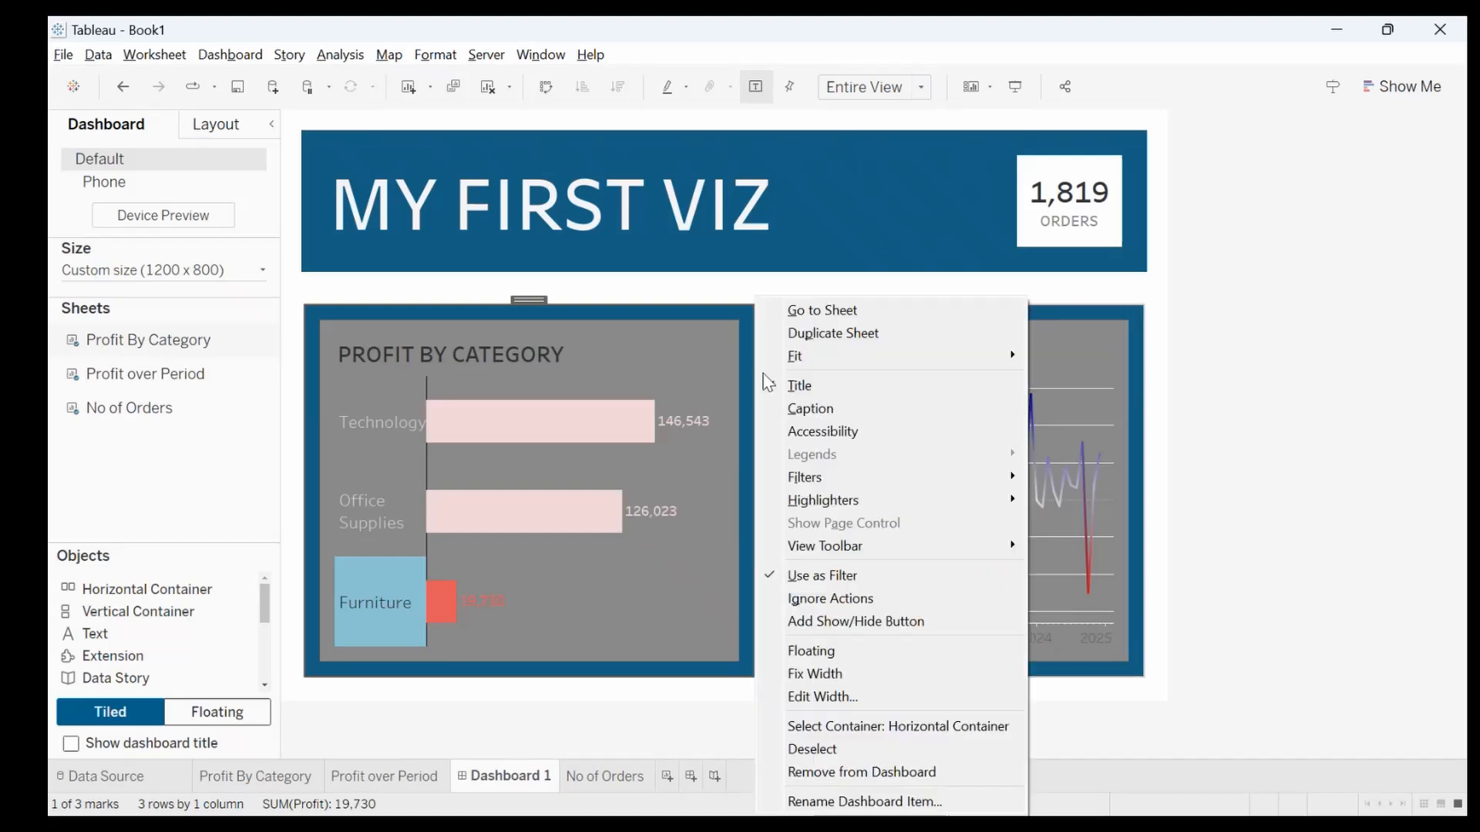
mouse_move(830, 361)
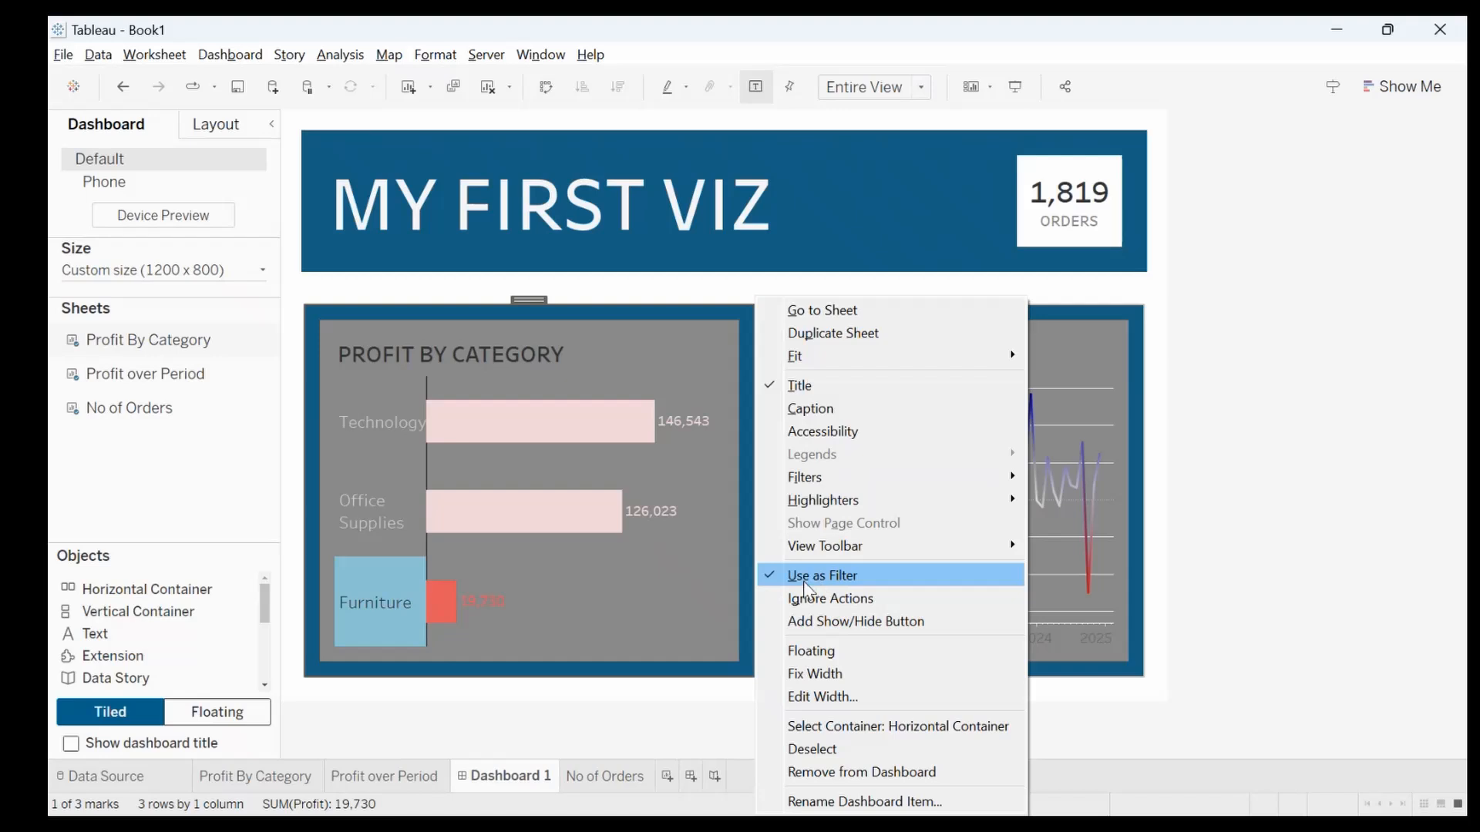
click(686, 610)
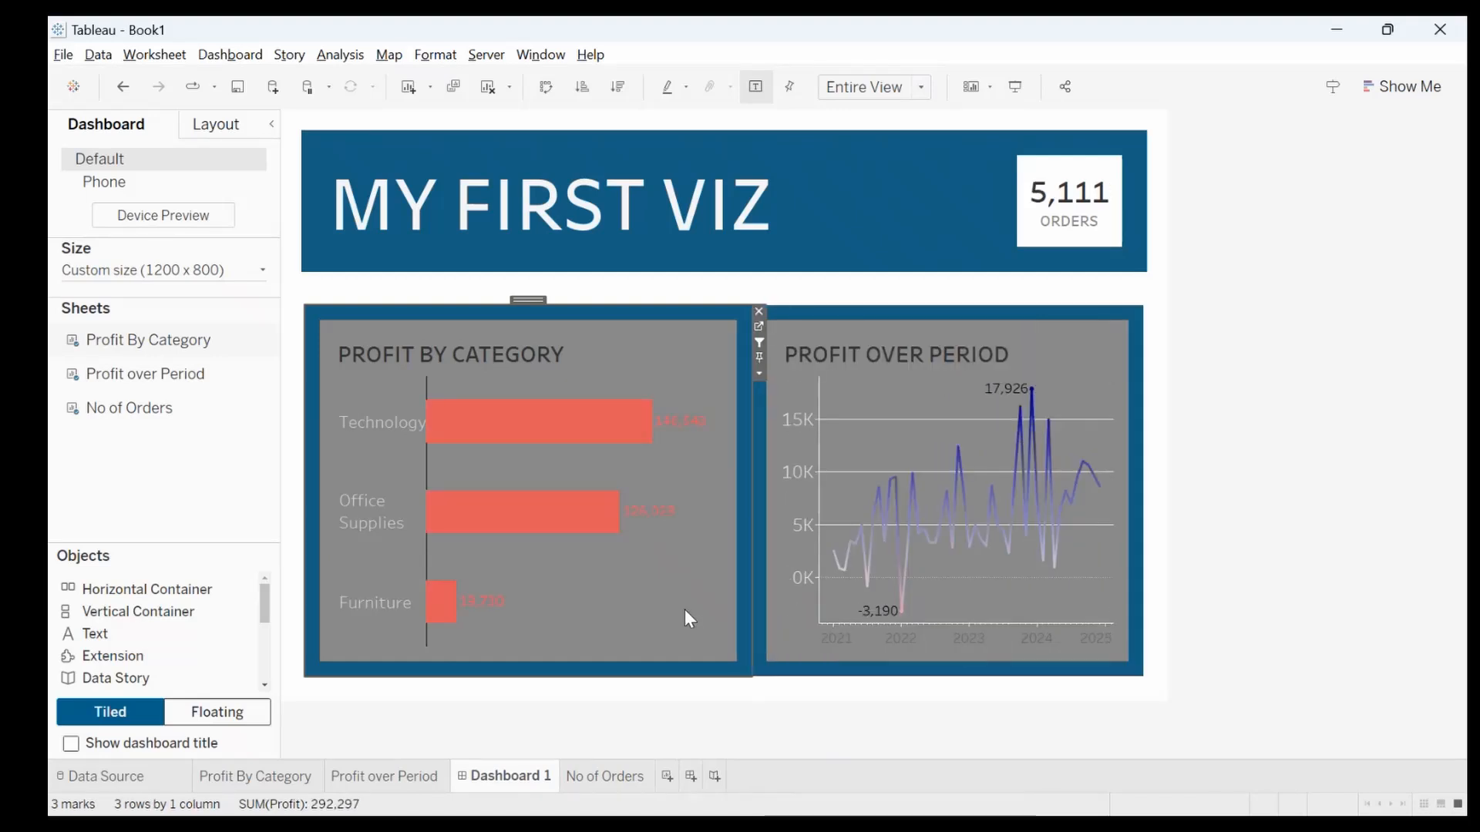
Review the generated filter action's settings in the dashboard actions and remove that action
click(247, 55)
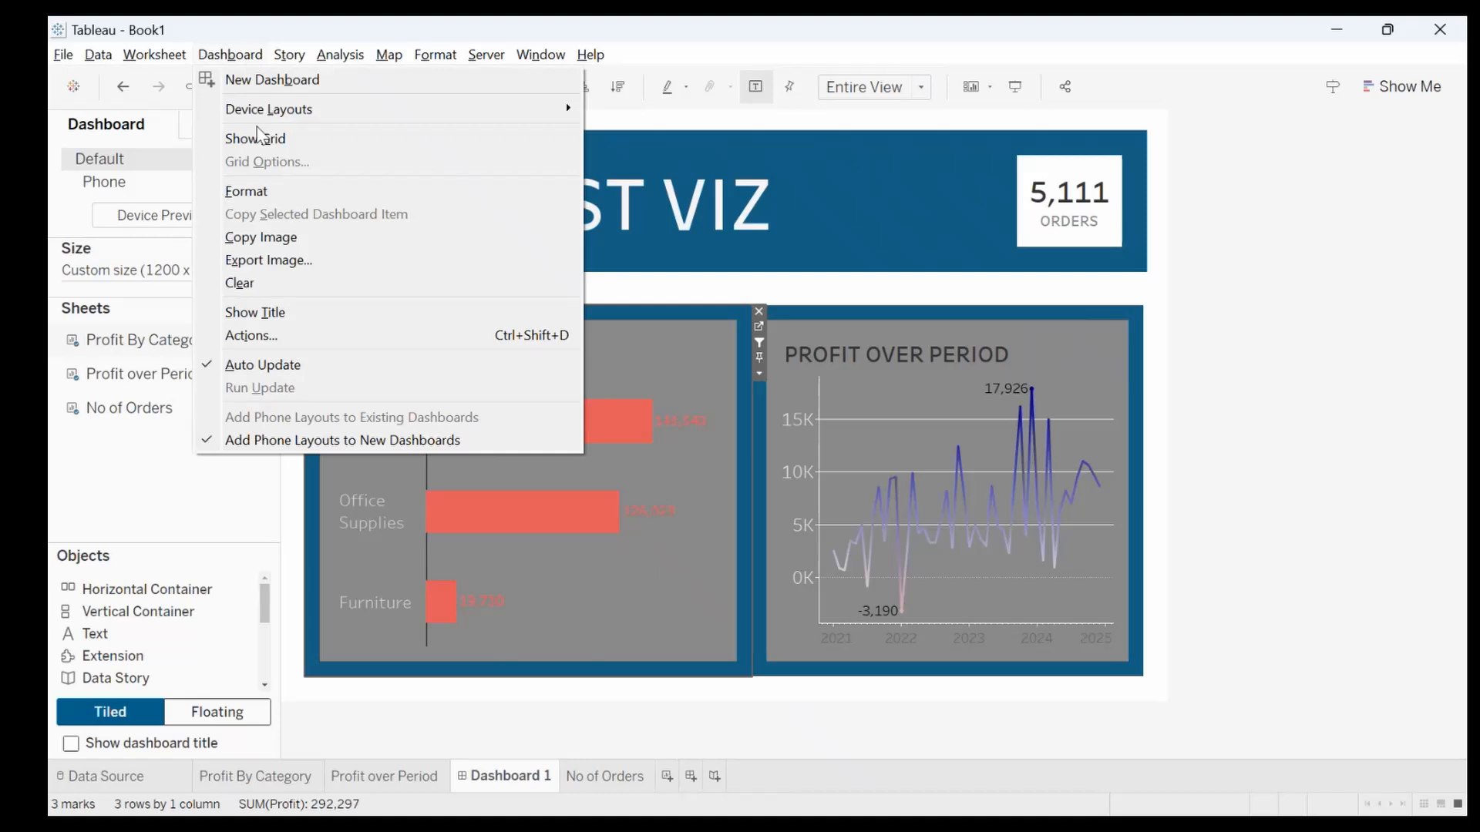
click(268, 337)
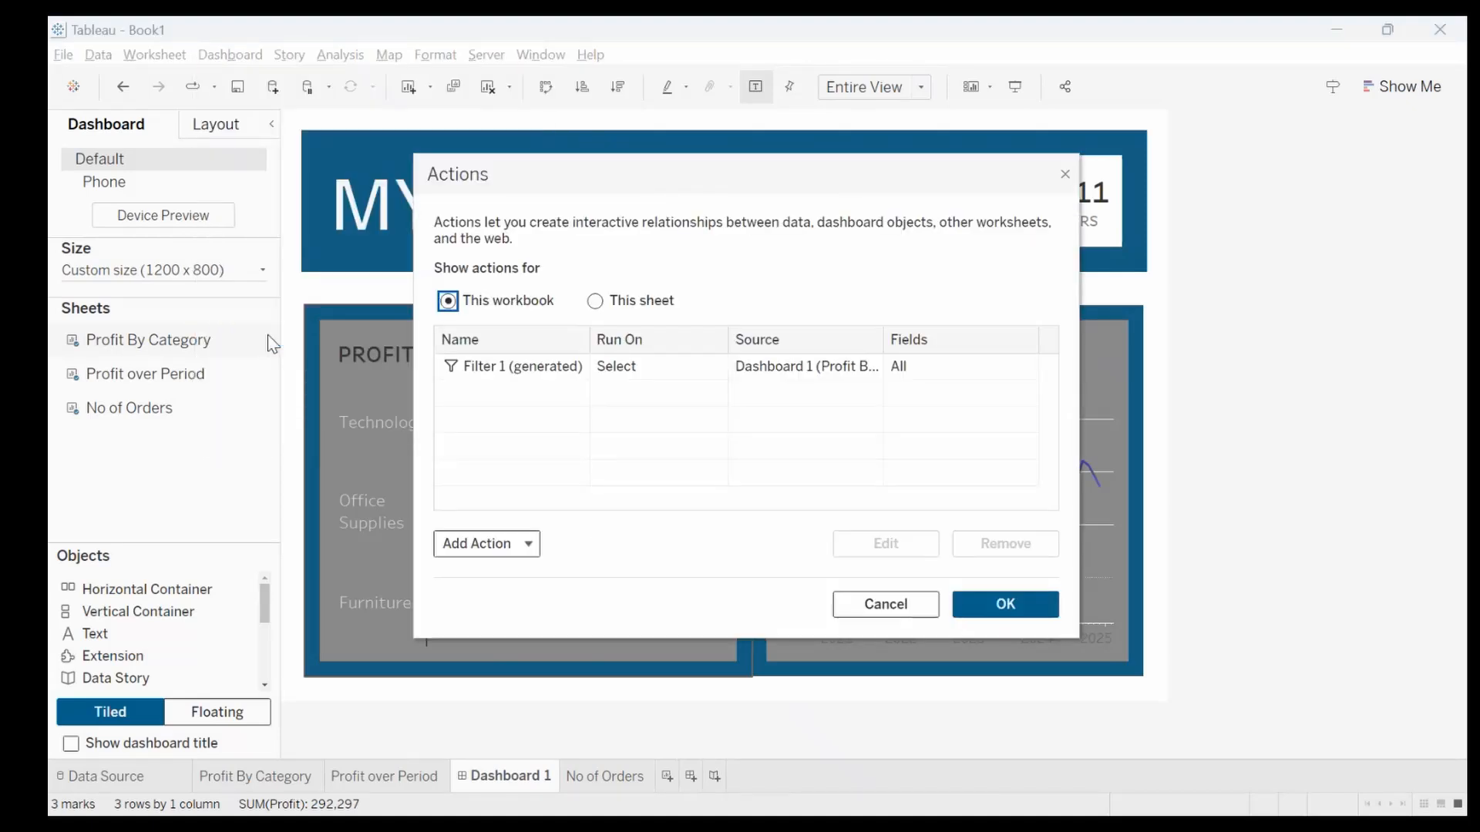
click(563, 368)
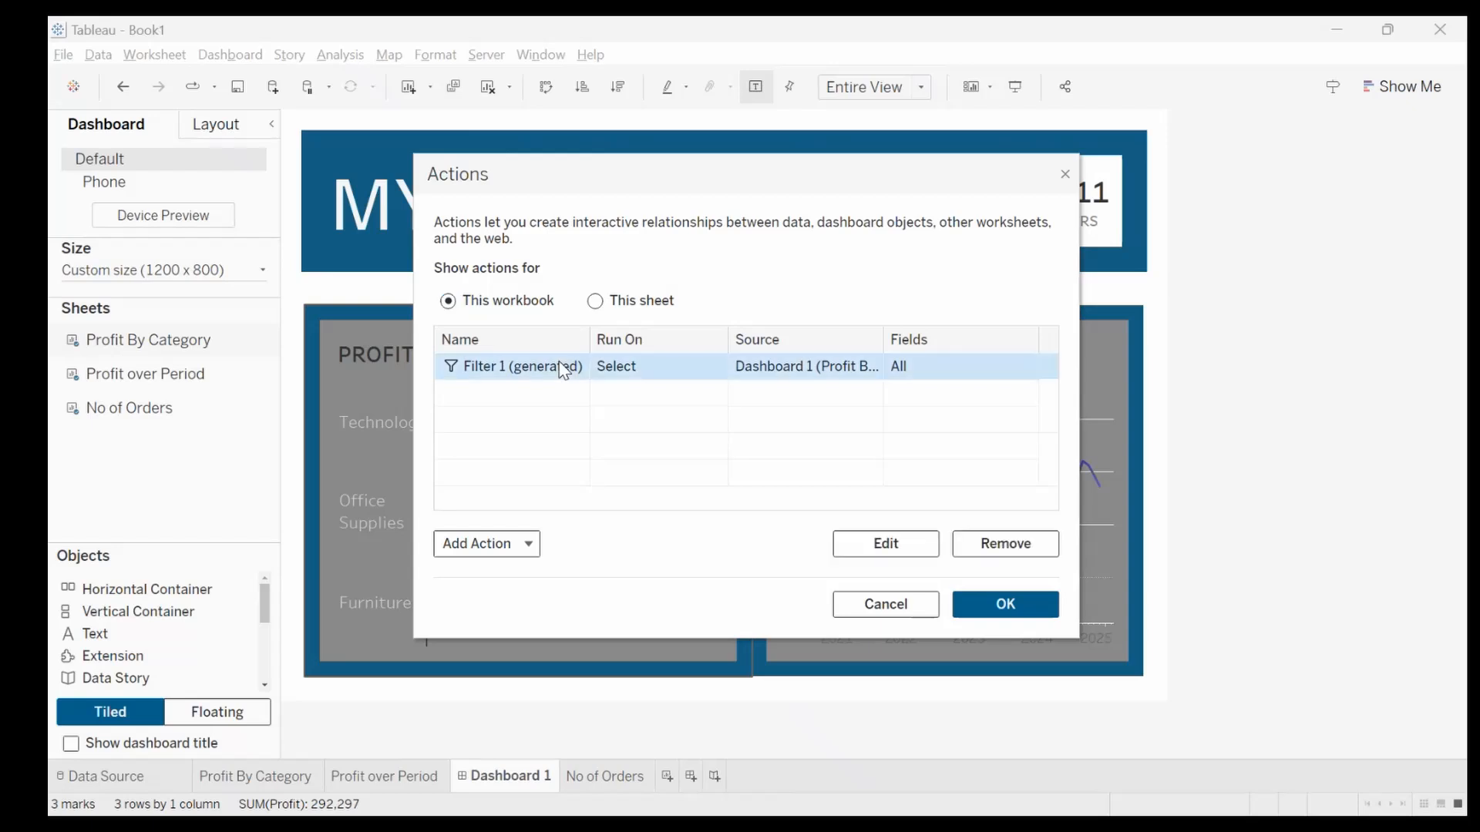
click(884, 547)
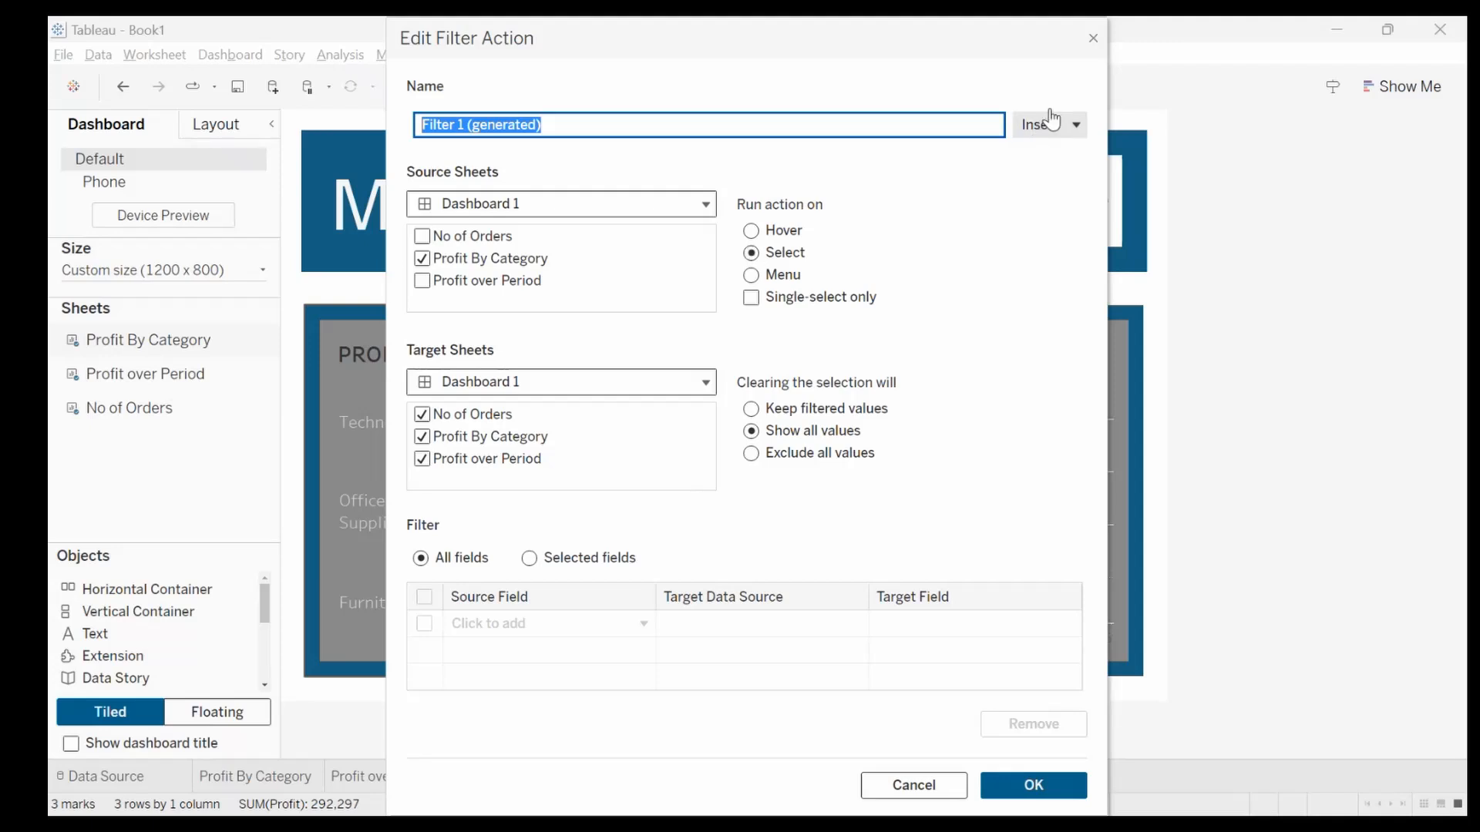
click(1093, 38)
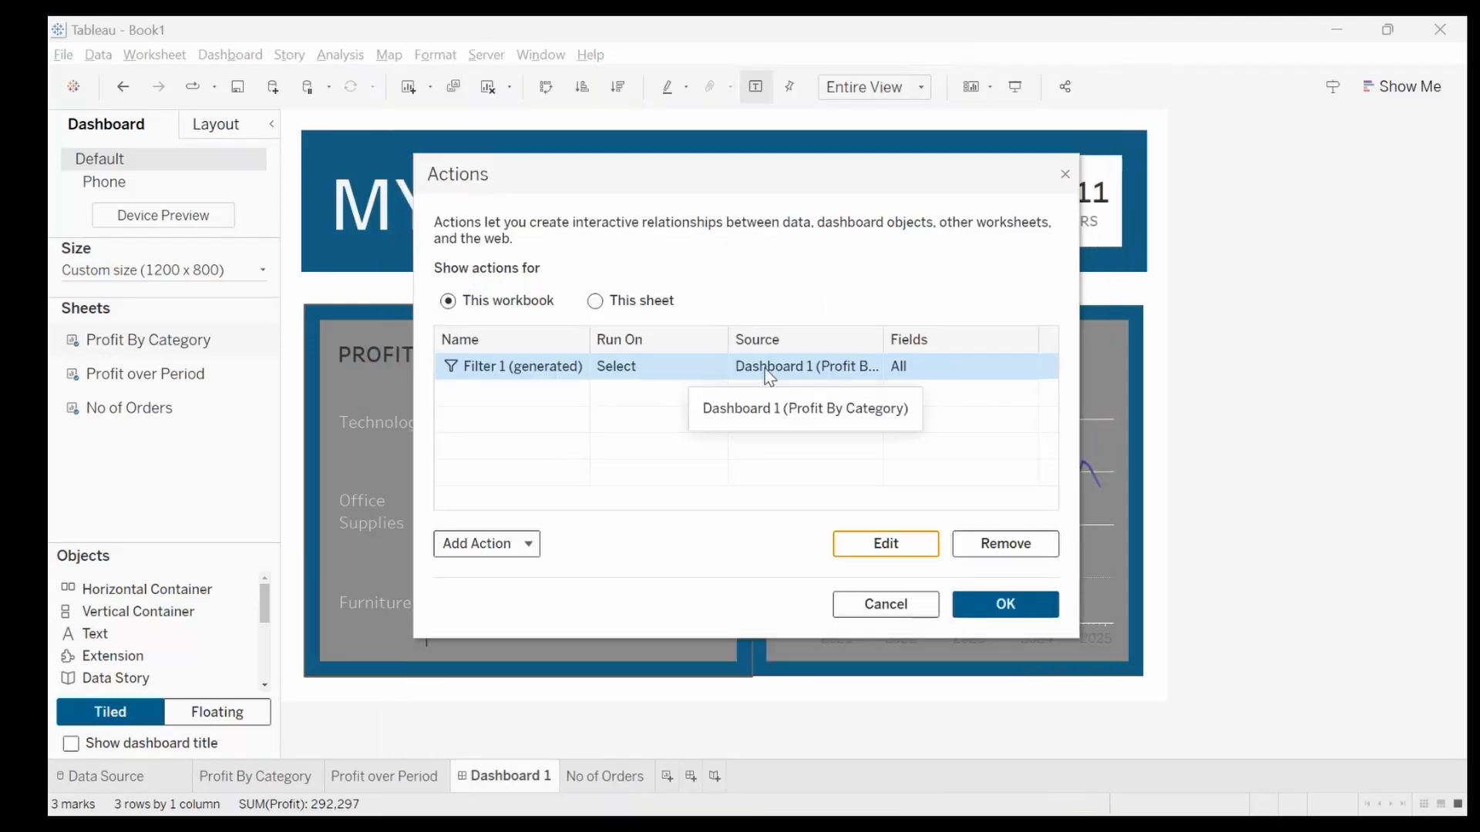
click(1025, 555)
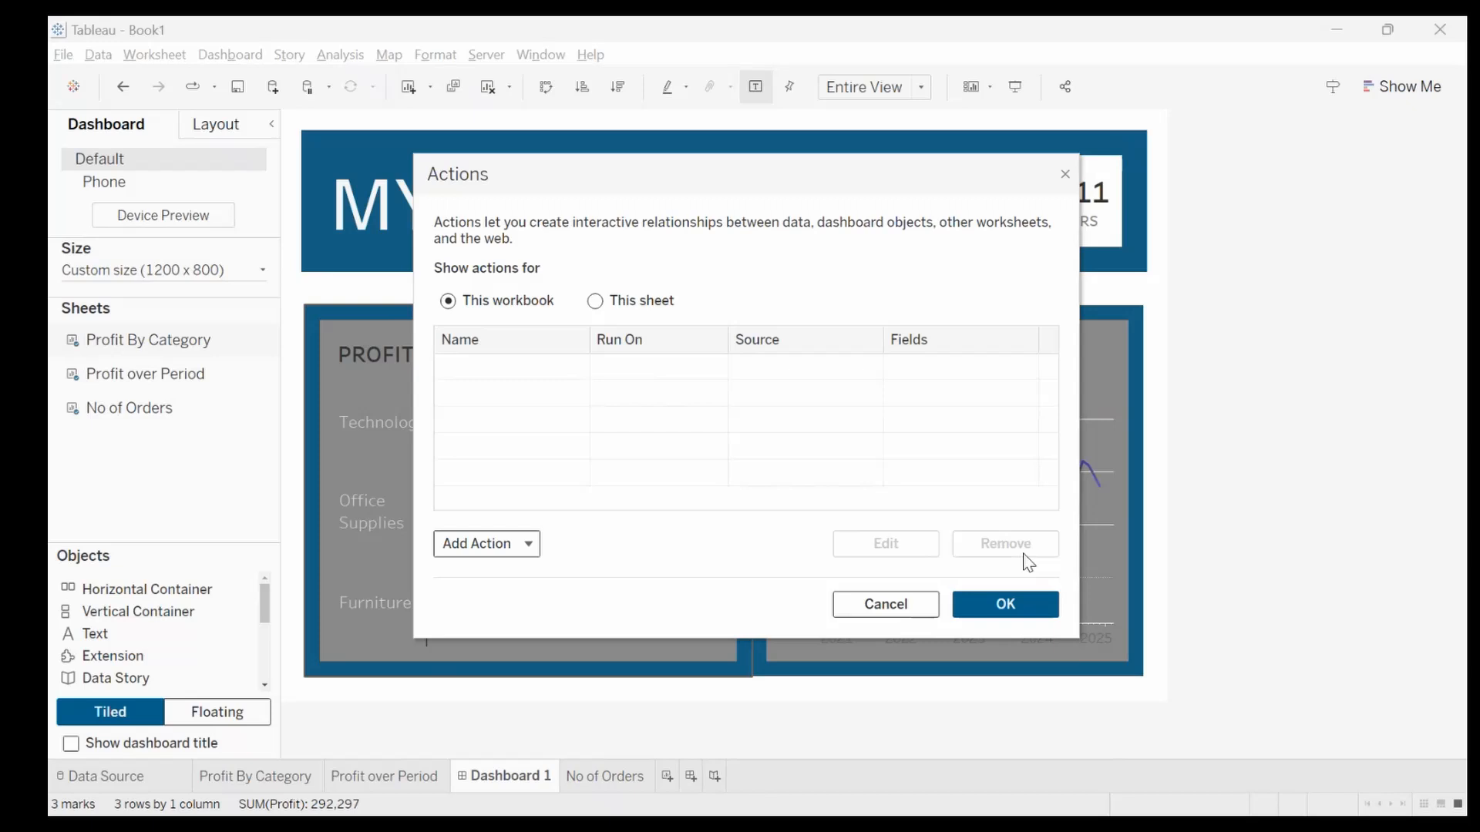
click(1003, 604)
Select Technology, Office Supplies and Furniture in turn on the editable dashboard to check whether the other sheets respond
click(368, 414)
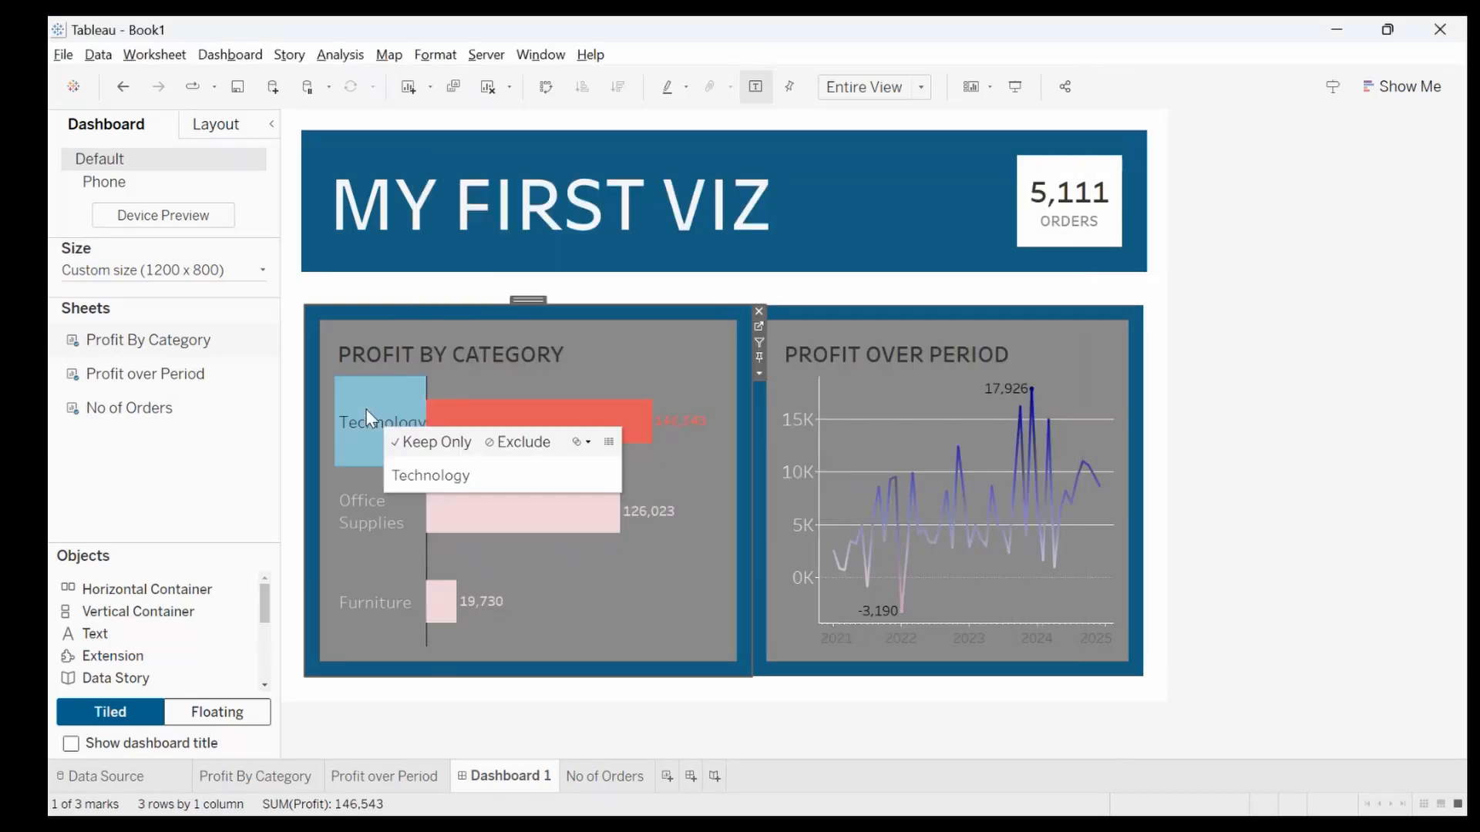
click(362, 507)
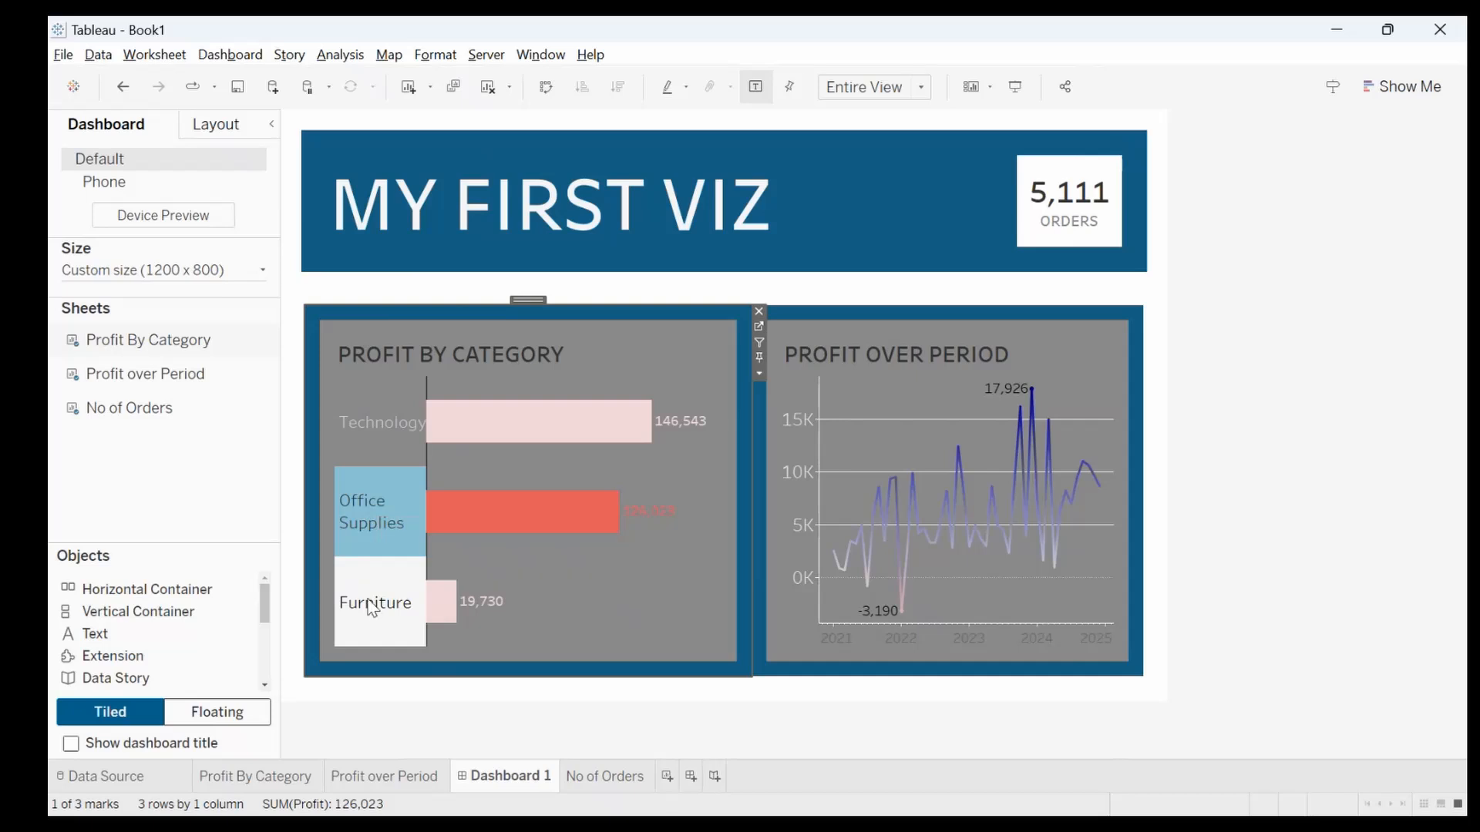
click(368, 596)
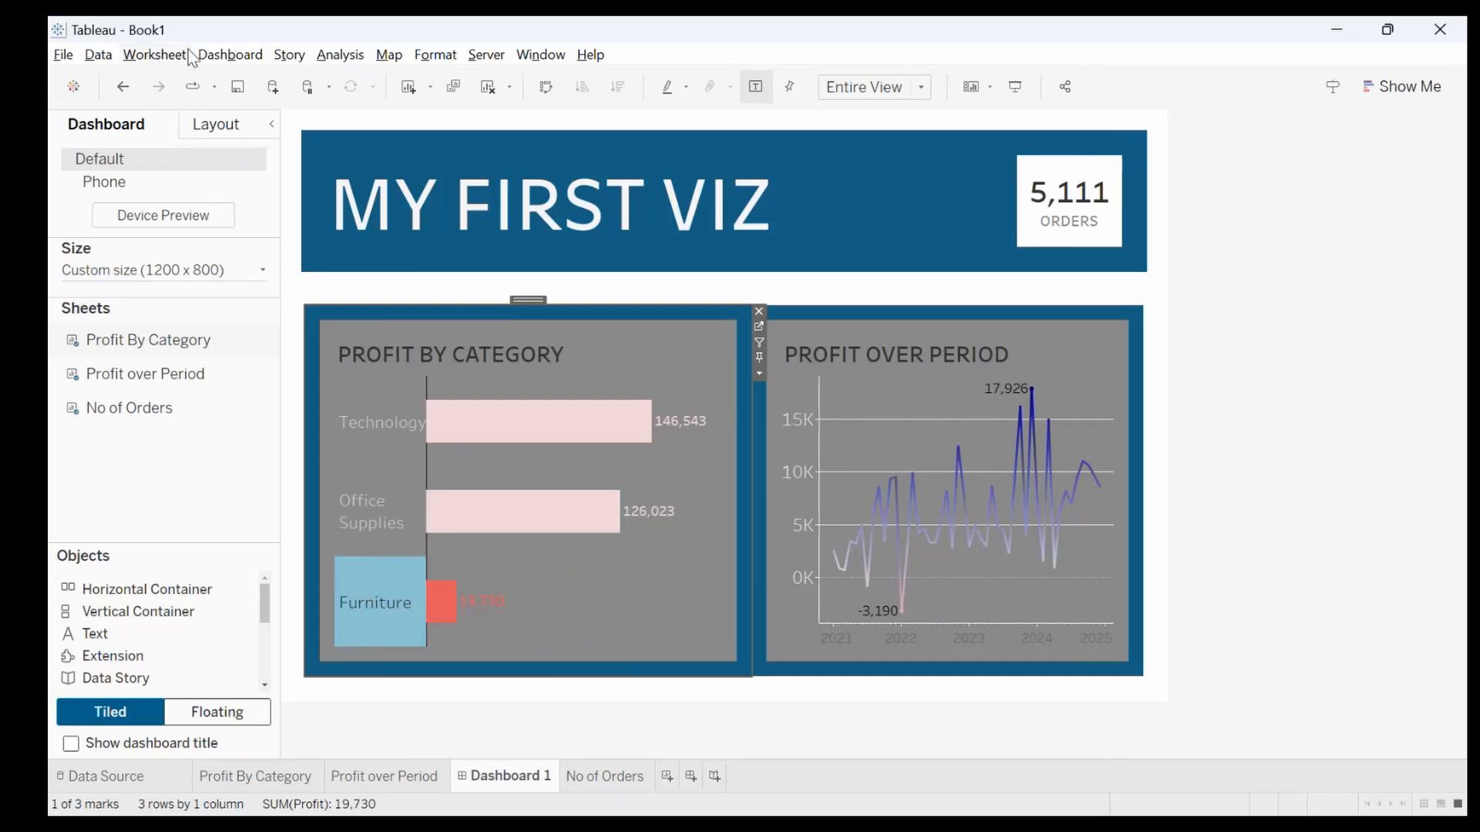
Add a dashboard filter action with only Profit By Category as source sheet and Hover as its run trigger
click(219, 54)
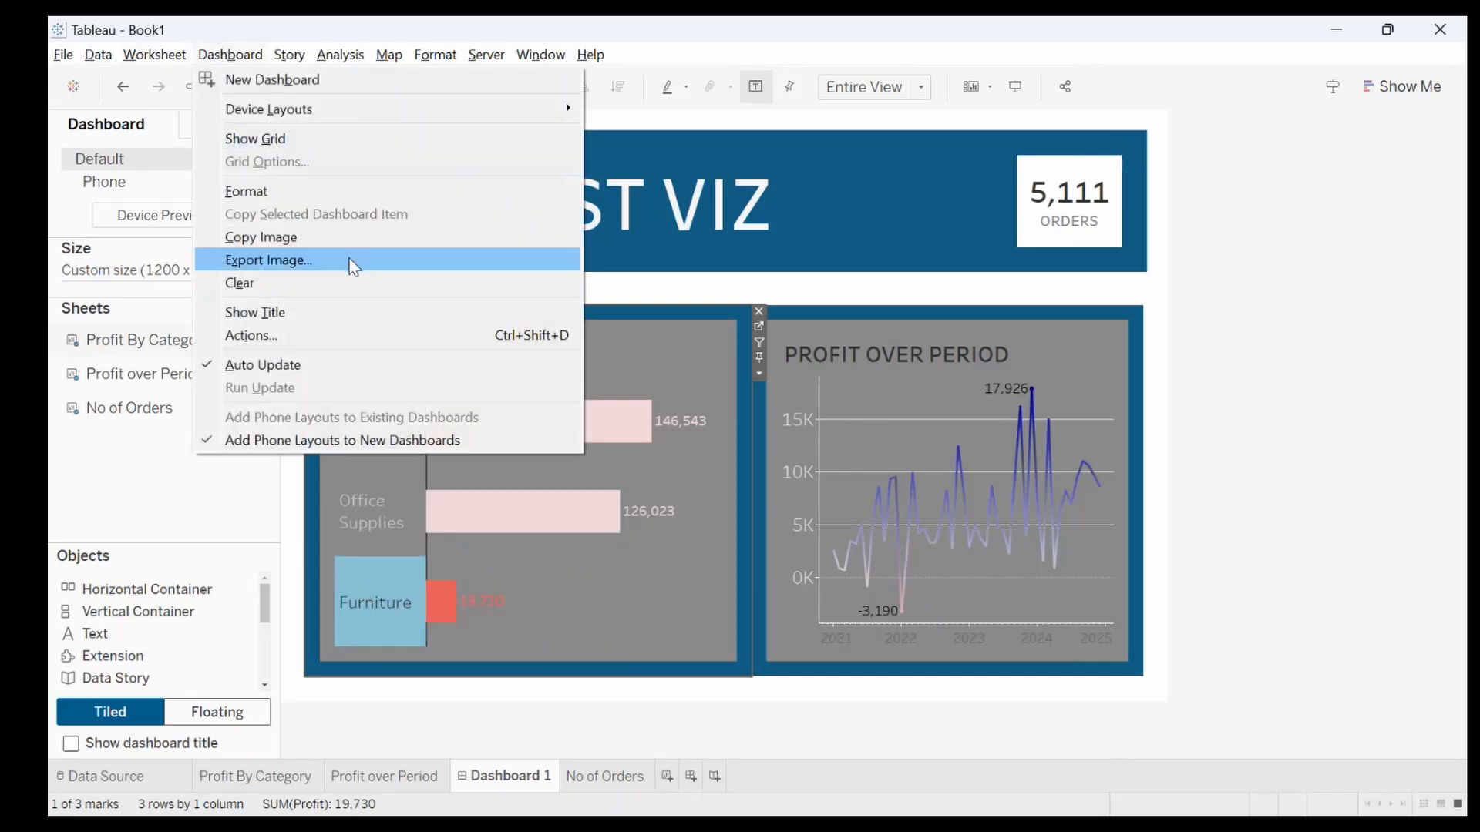
click(275, 339)
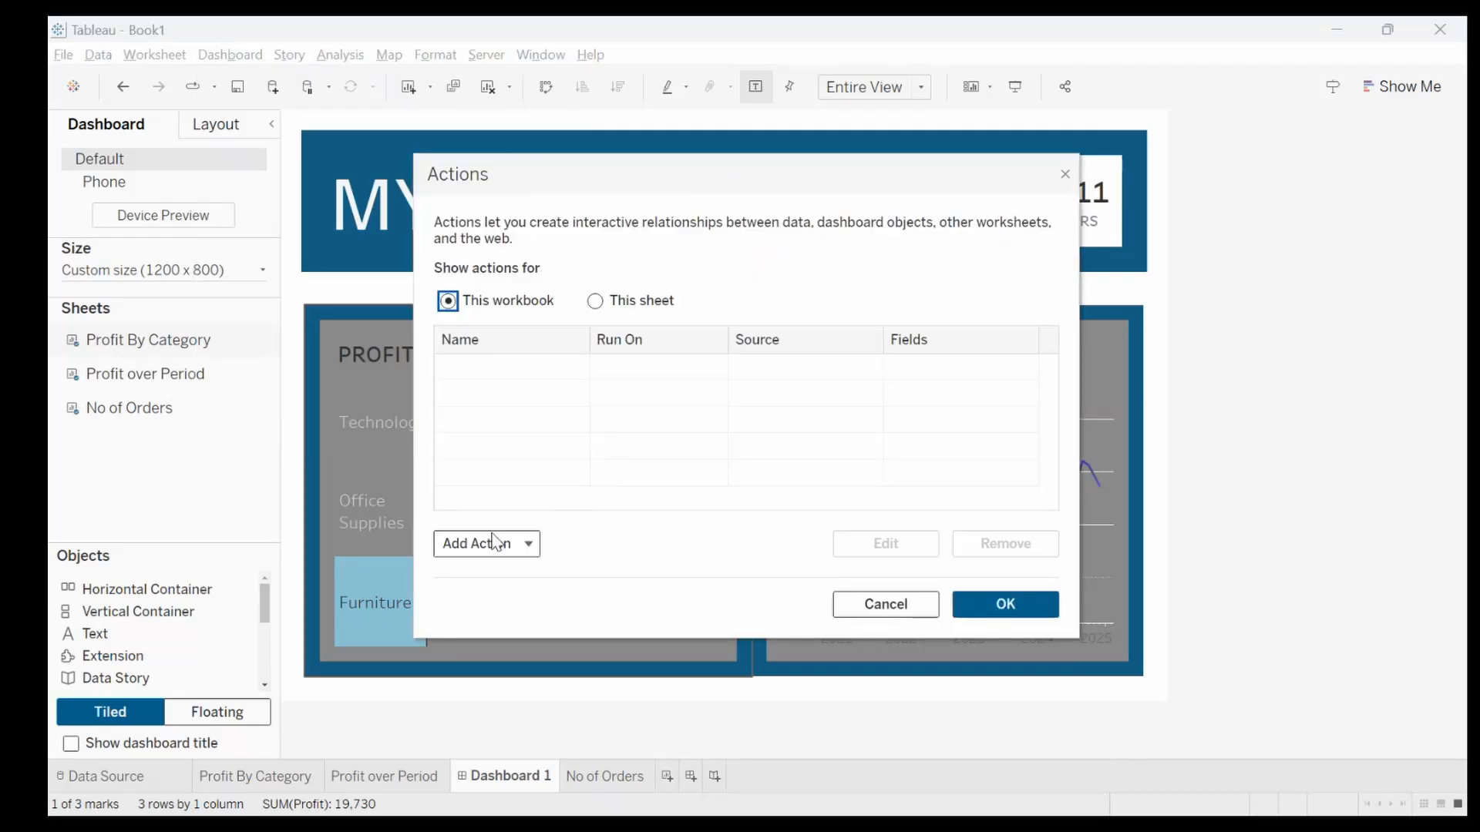
click(508, 541)
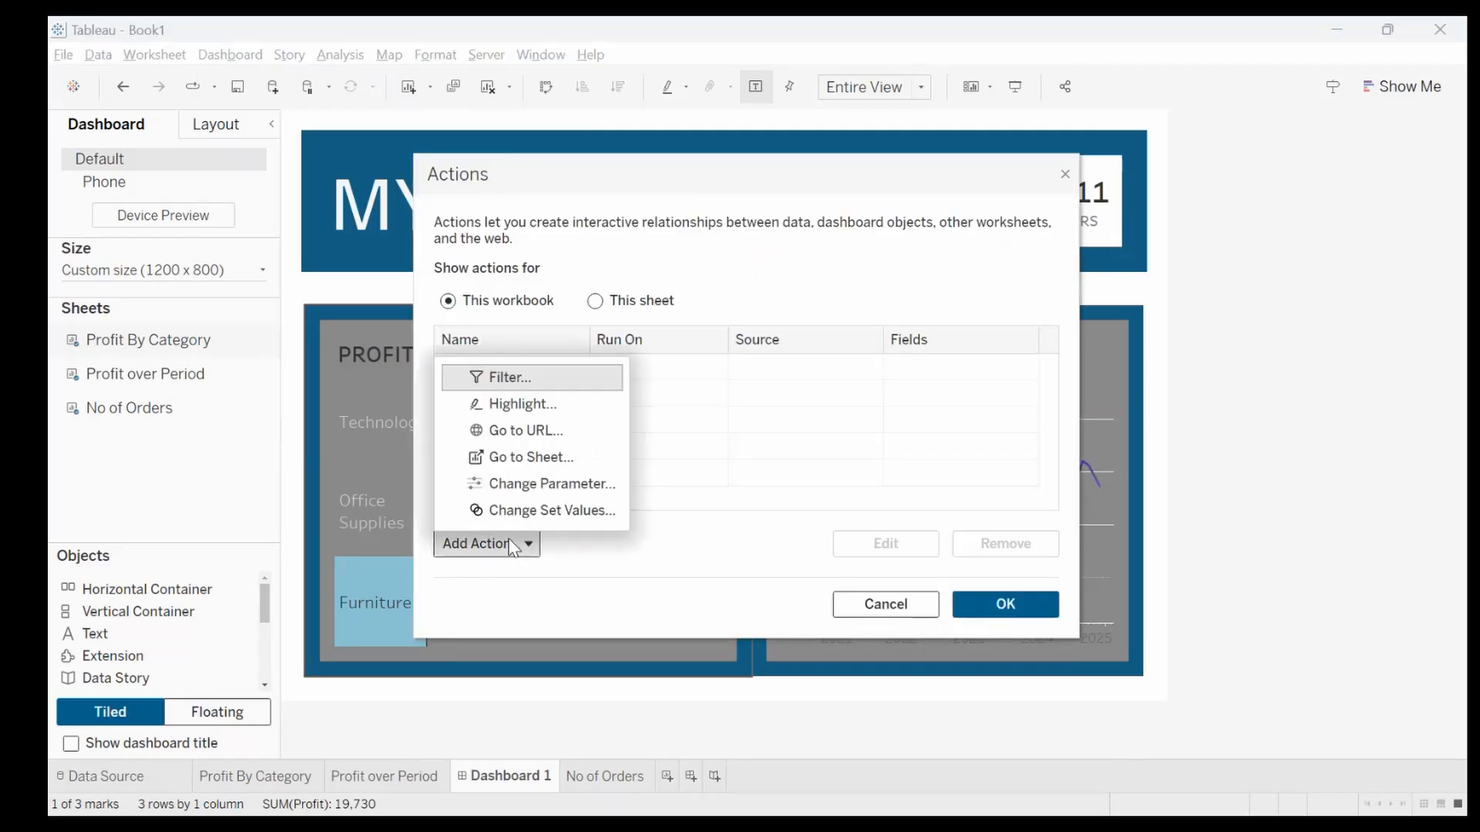
click(520, 377)
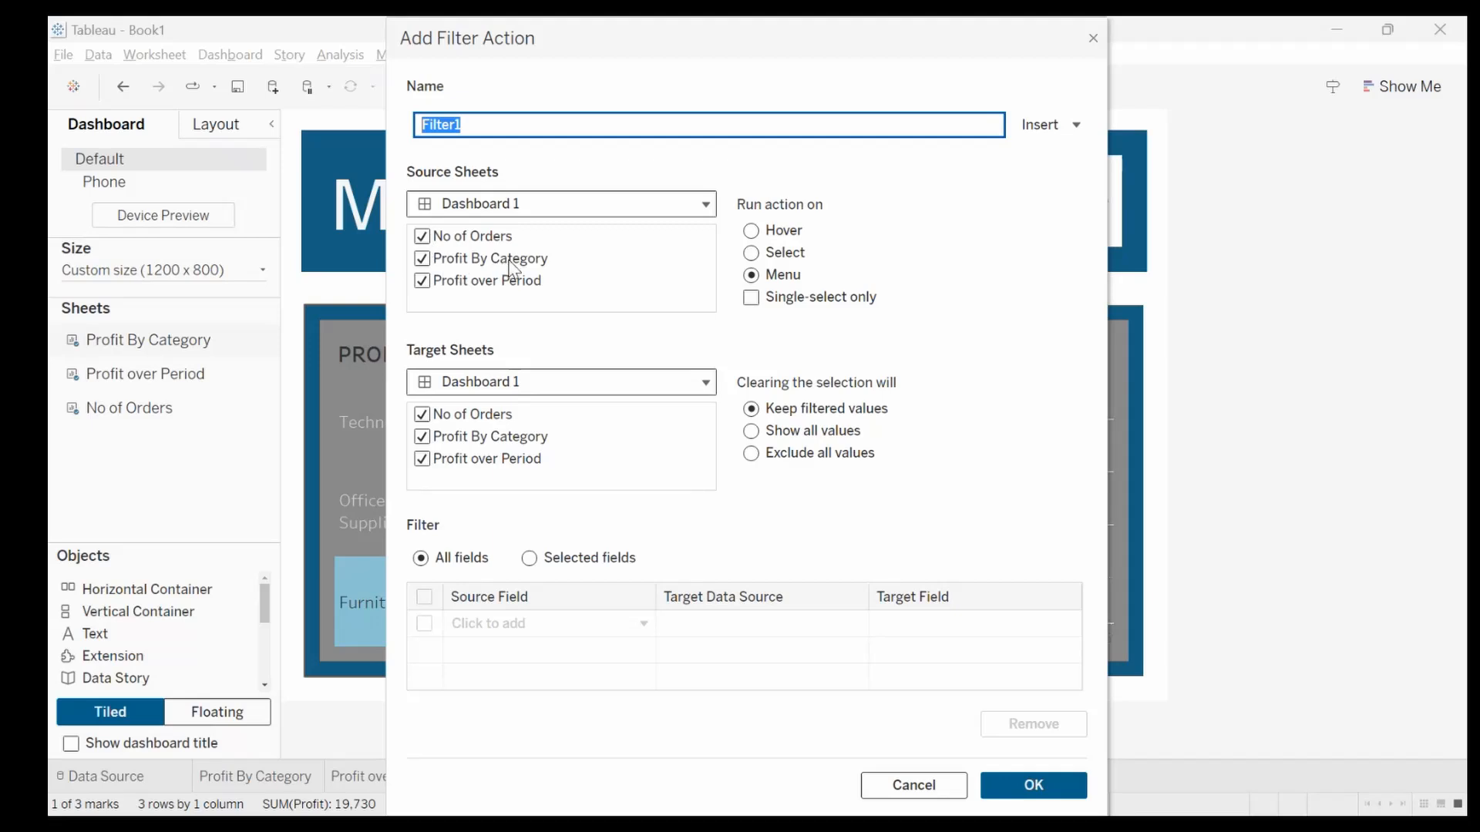
click(423, 239)
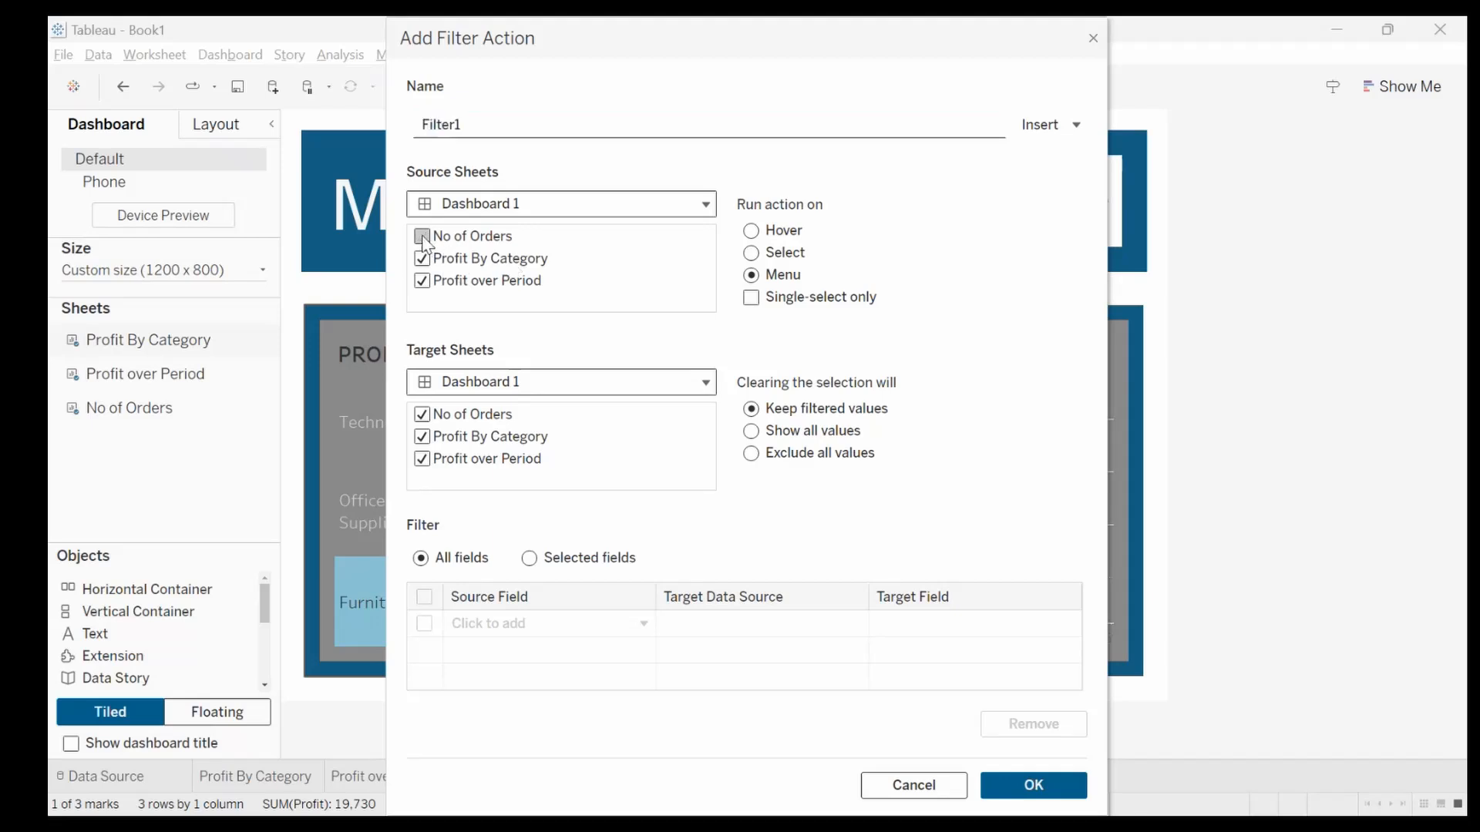
click(422, 282)
click(752, 235)
Name the new filter action Profit Category Filter and save it to the dashboard actions
drag(531, 125, 393, 123)
key(Left)
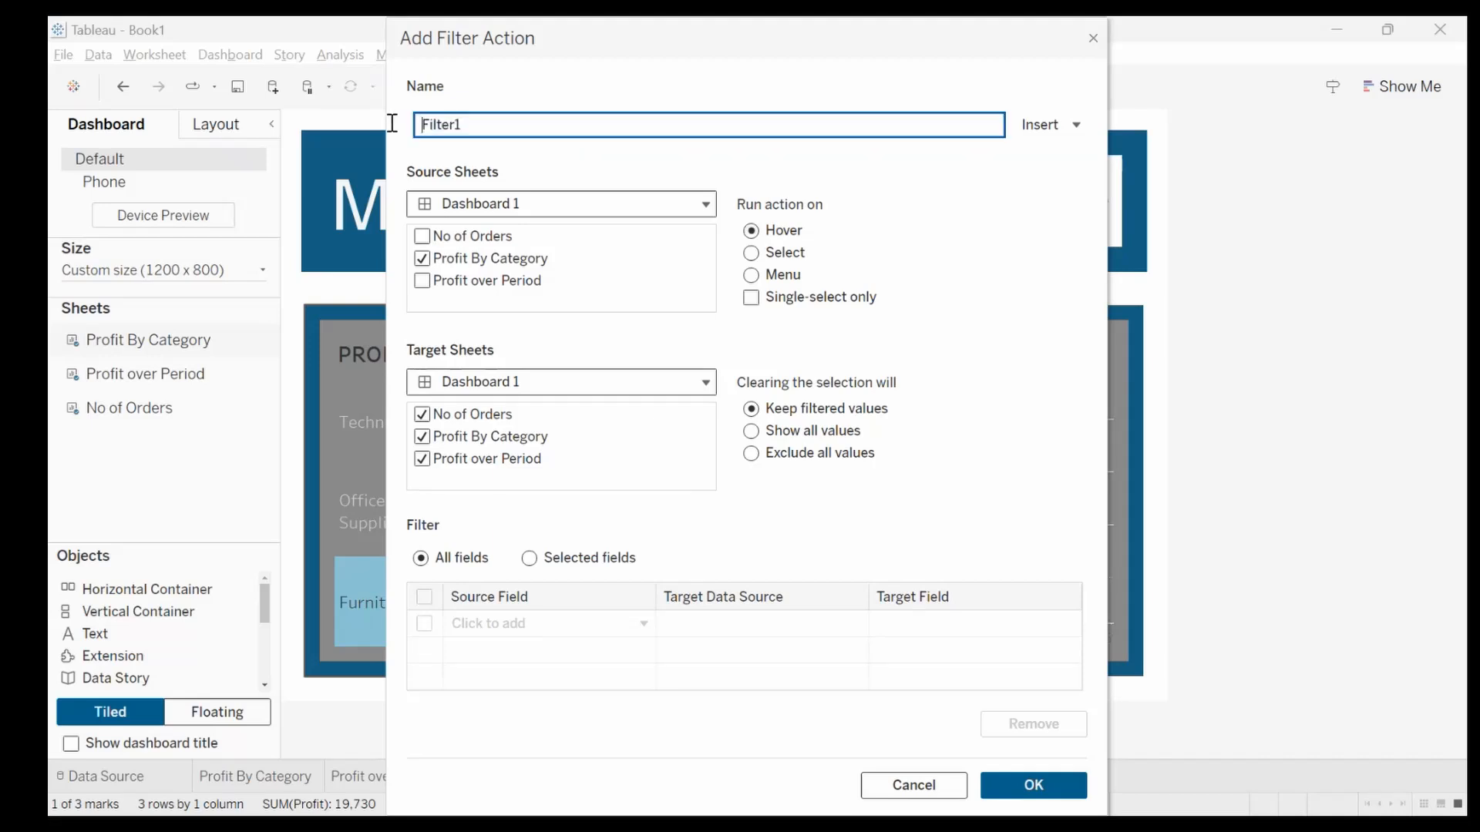
text(Cate)
key(BackSpace)
key(BackSpace)
key(BackSpace)
key(BackSpace)
text(Profit C)
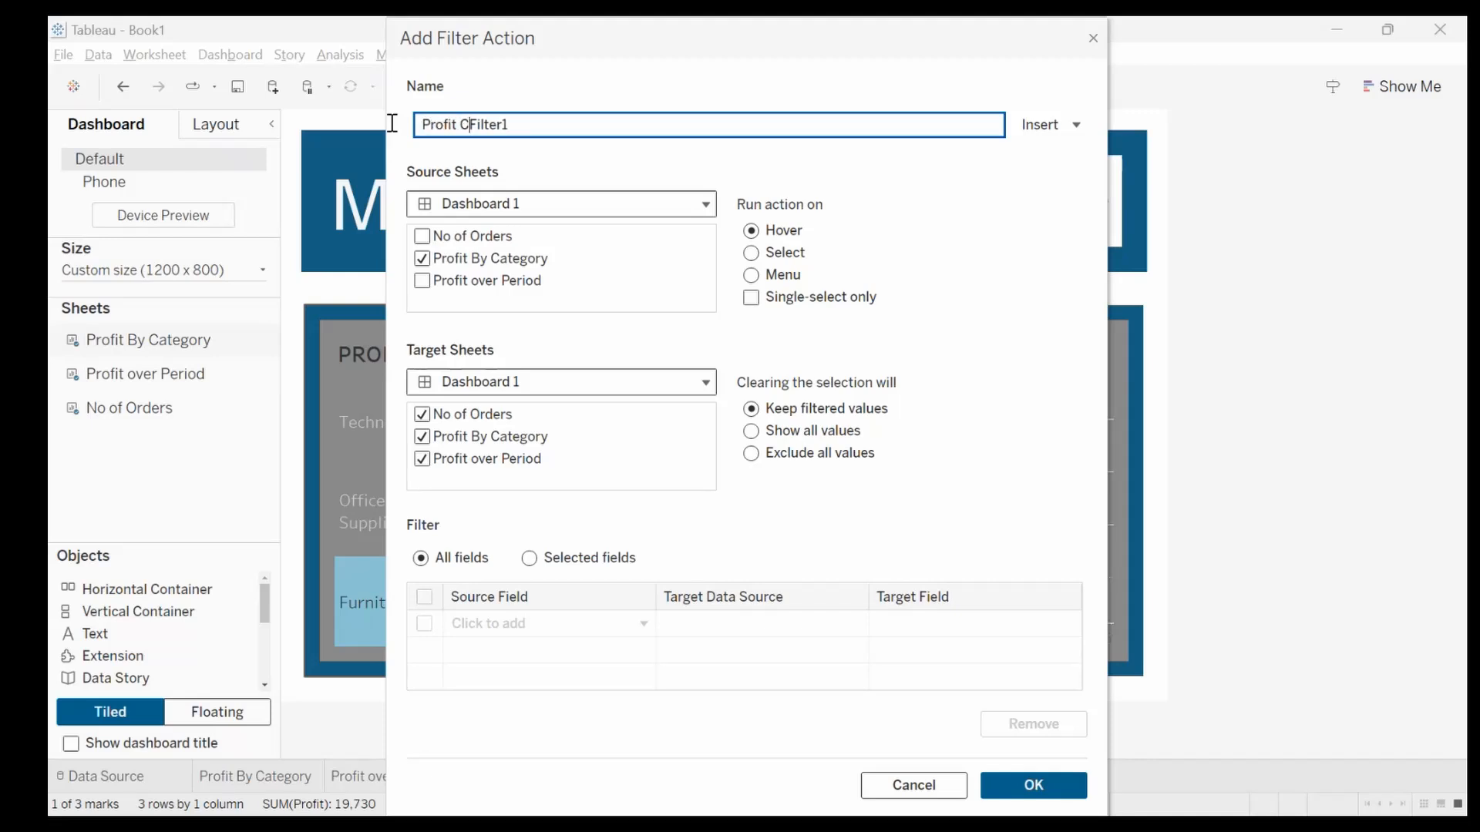
text(at)
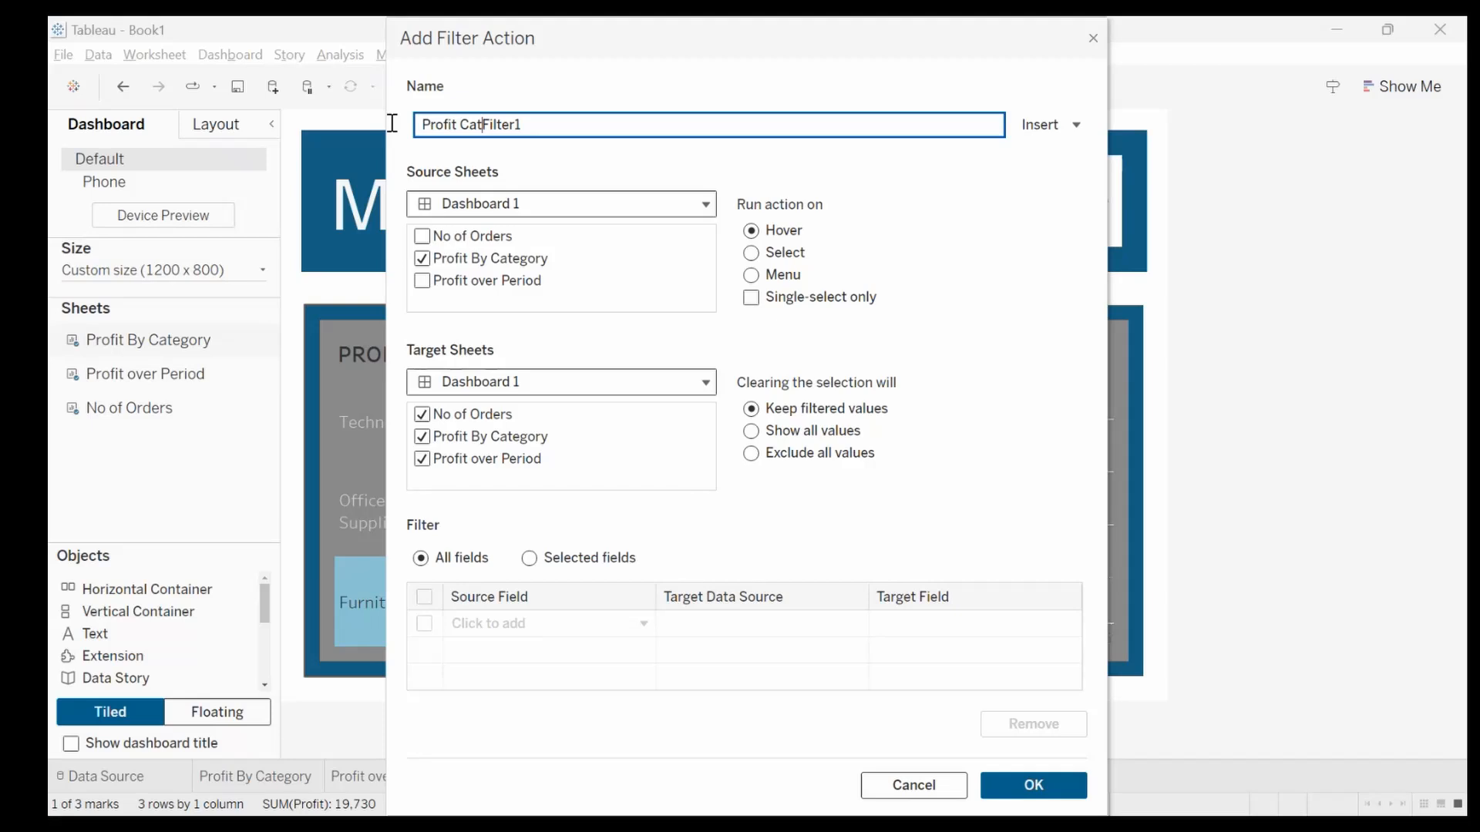
text(egory)
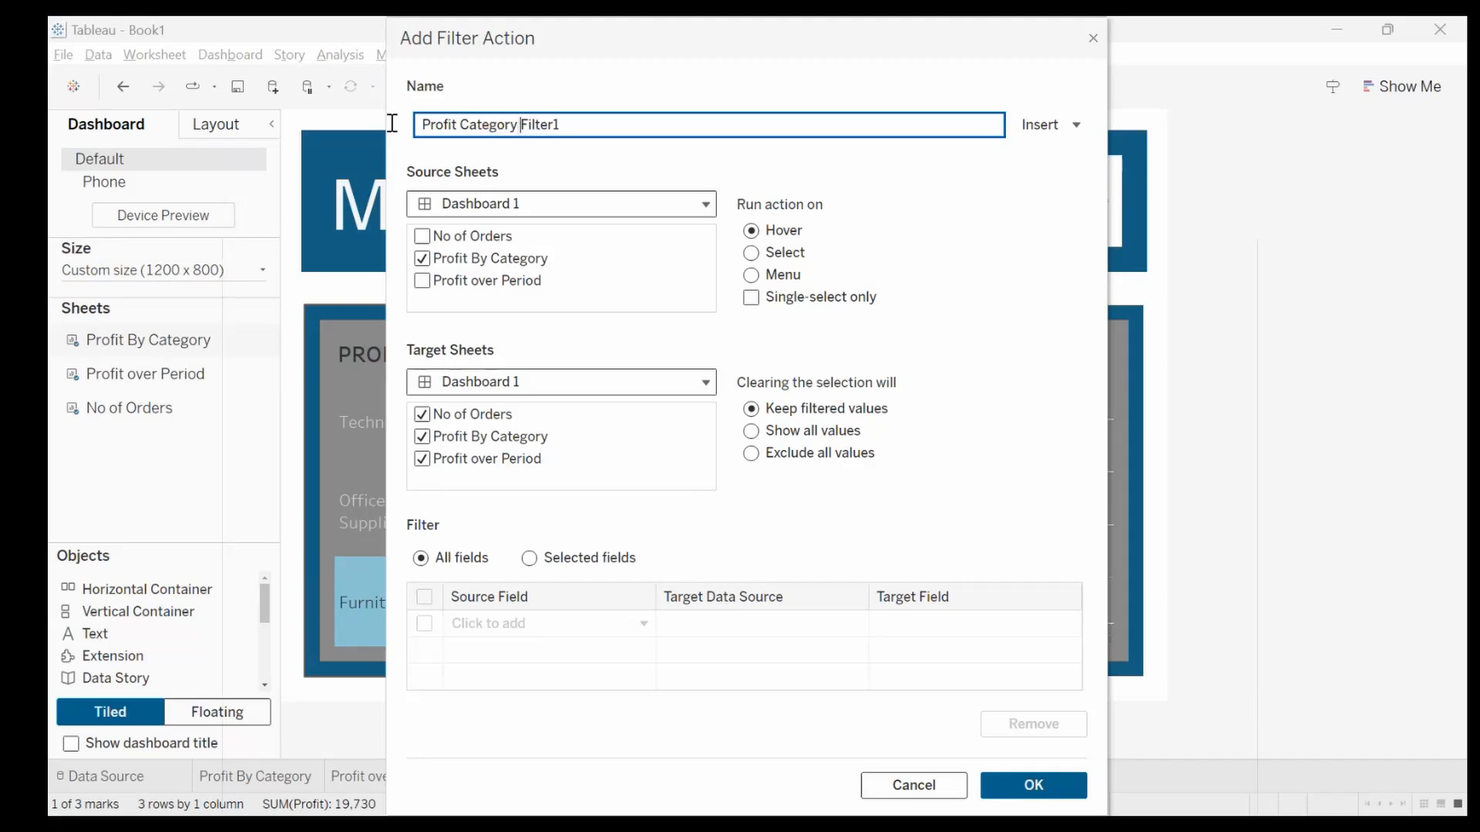
key(End)
key(BackSpace)
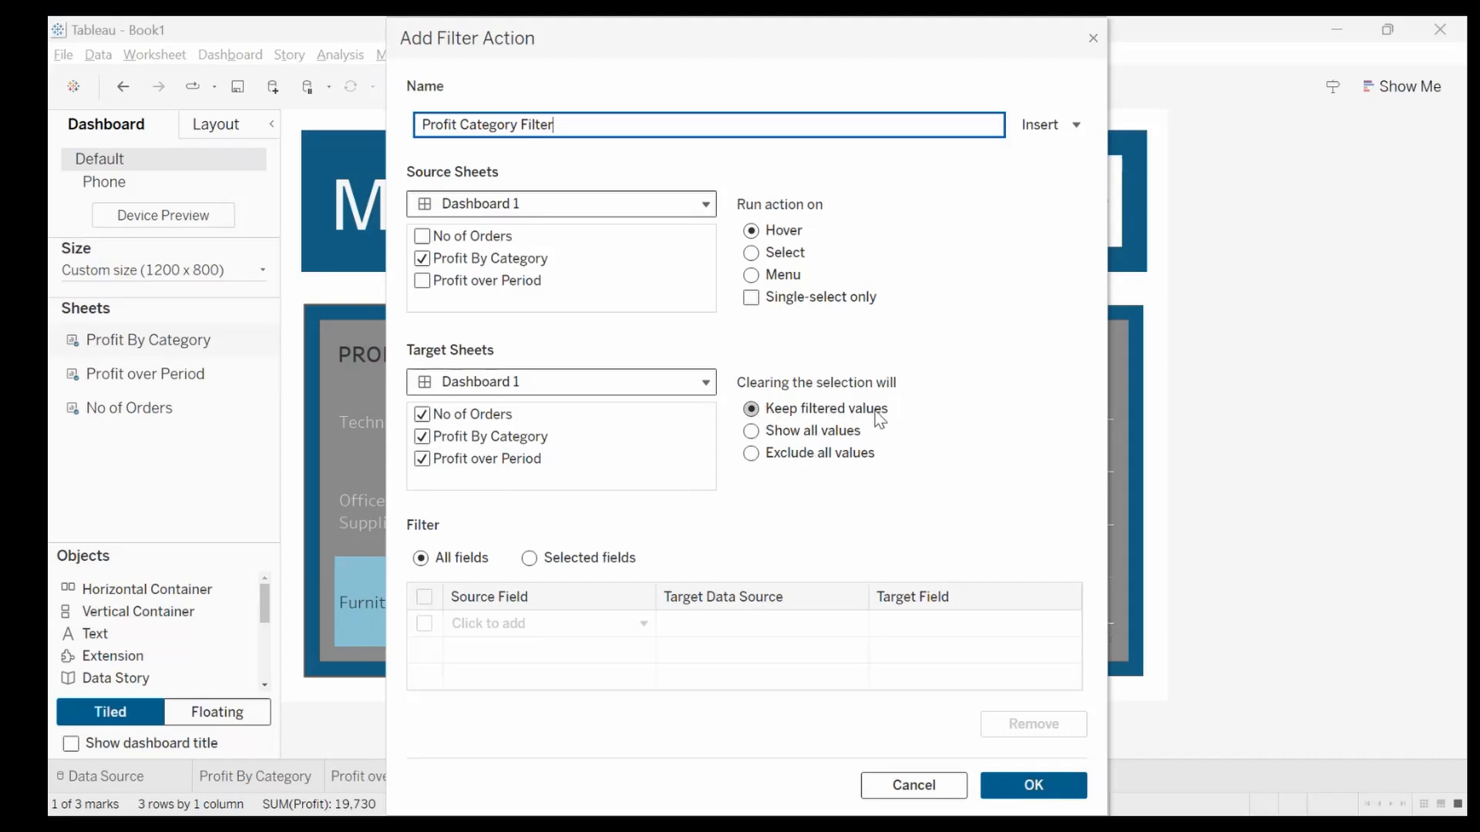
click(1050, 794)
click(1004, 604)
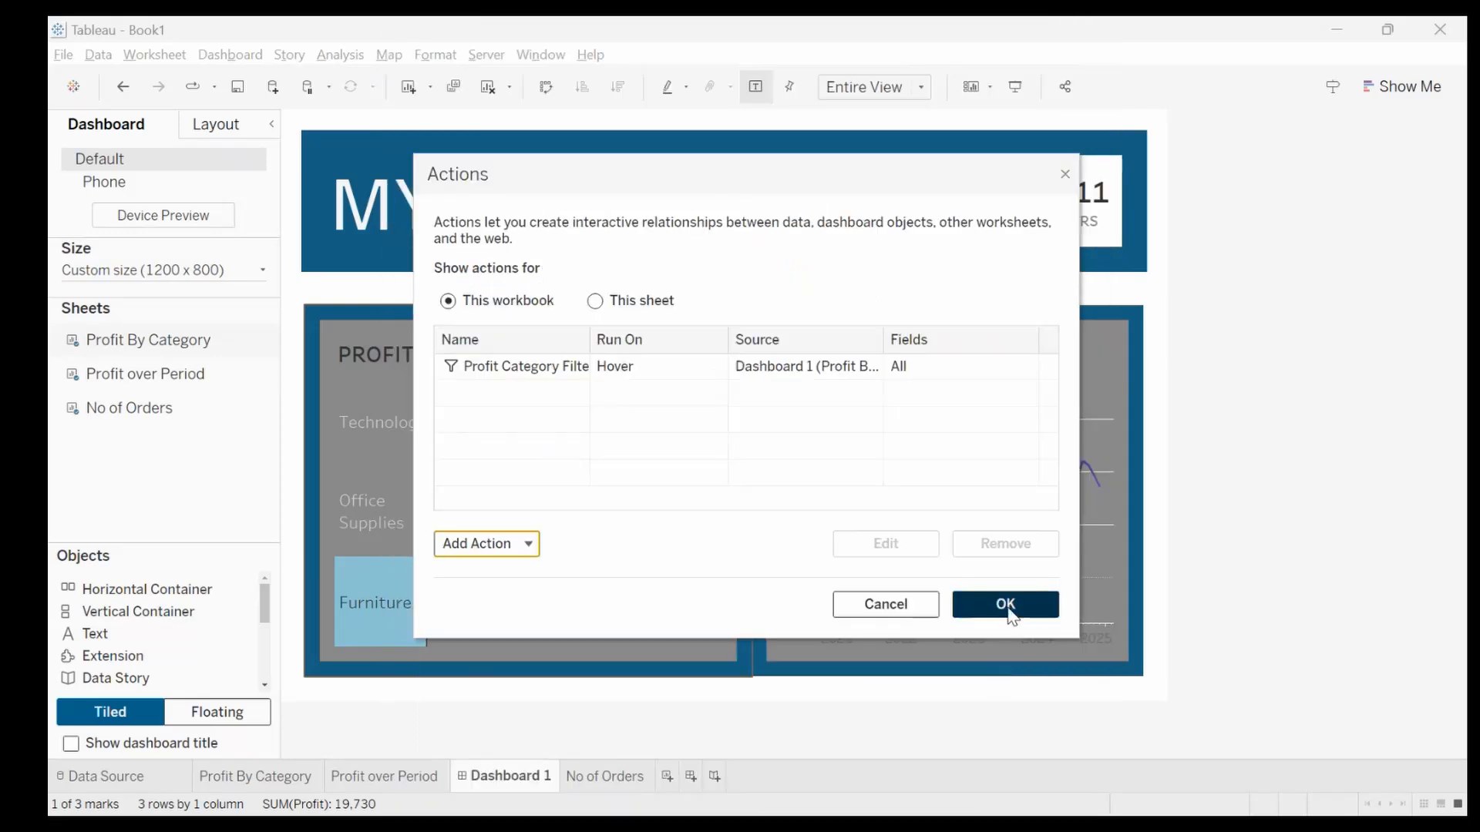
Test the new action on the Technology and Furniture categories and clear the existing Furniture selection
click(343, 438)
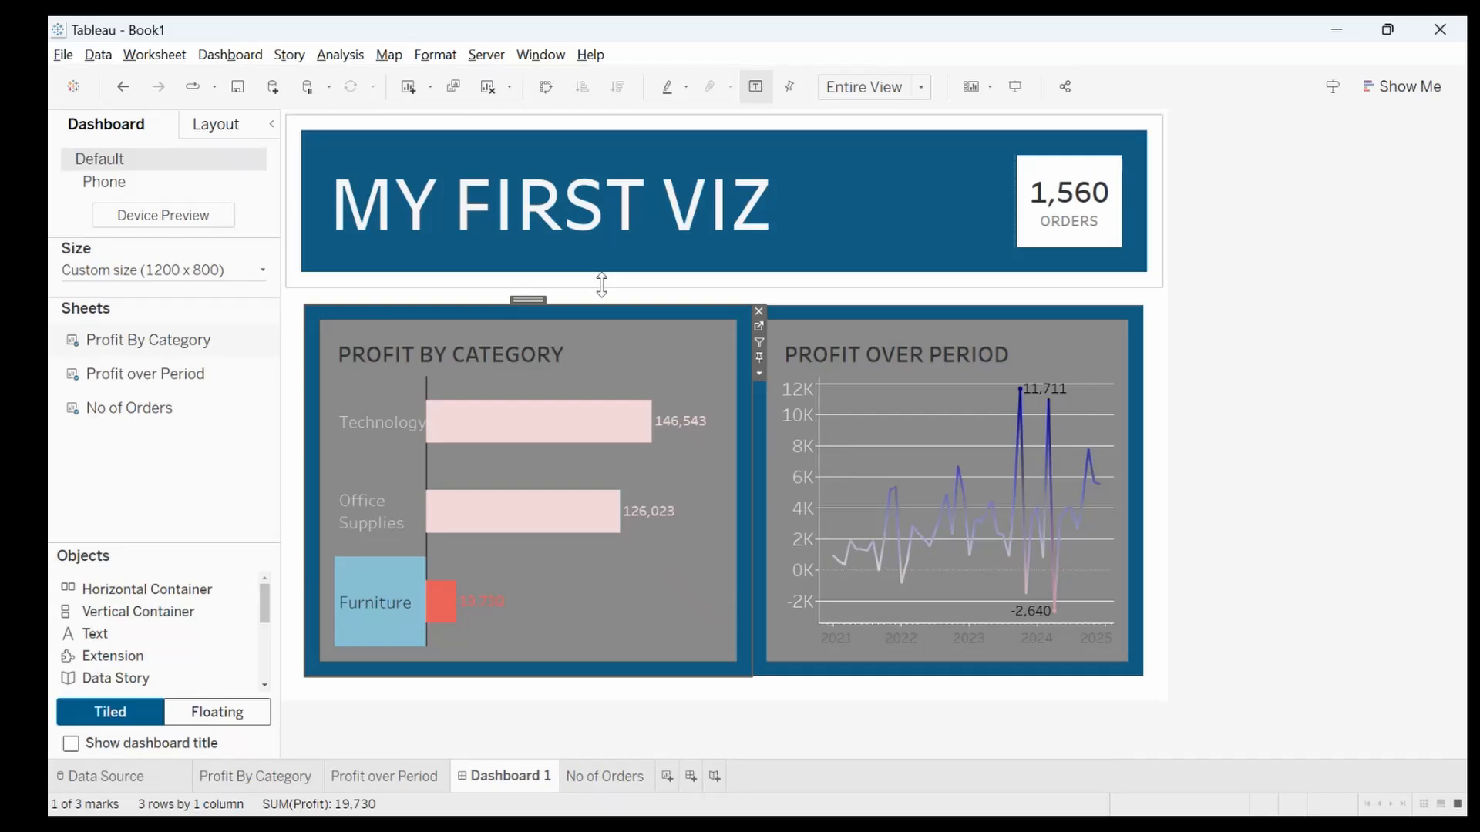
click(634, 618)
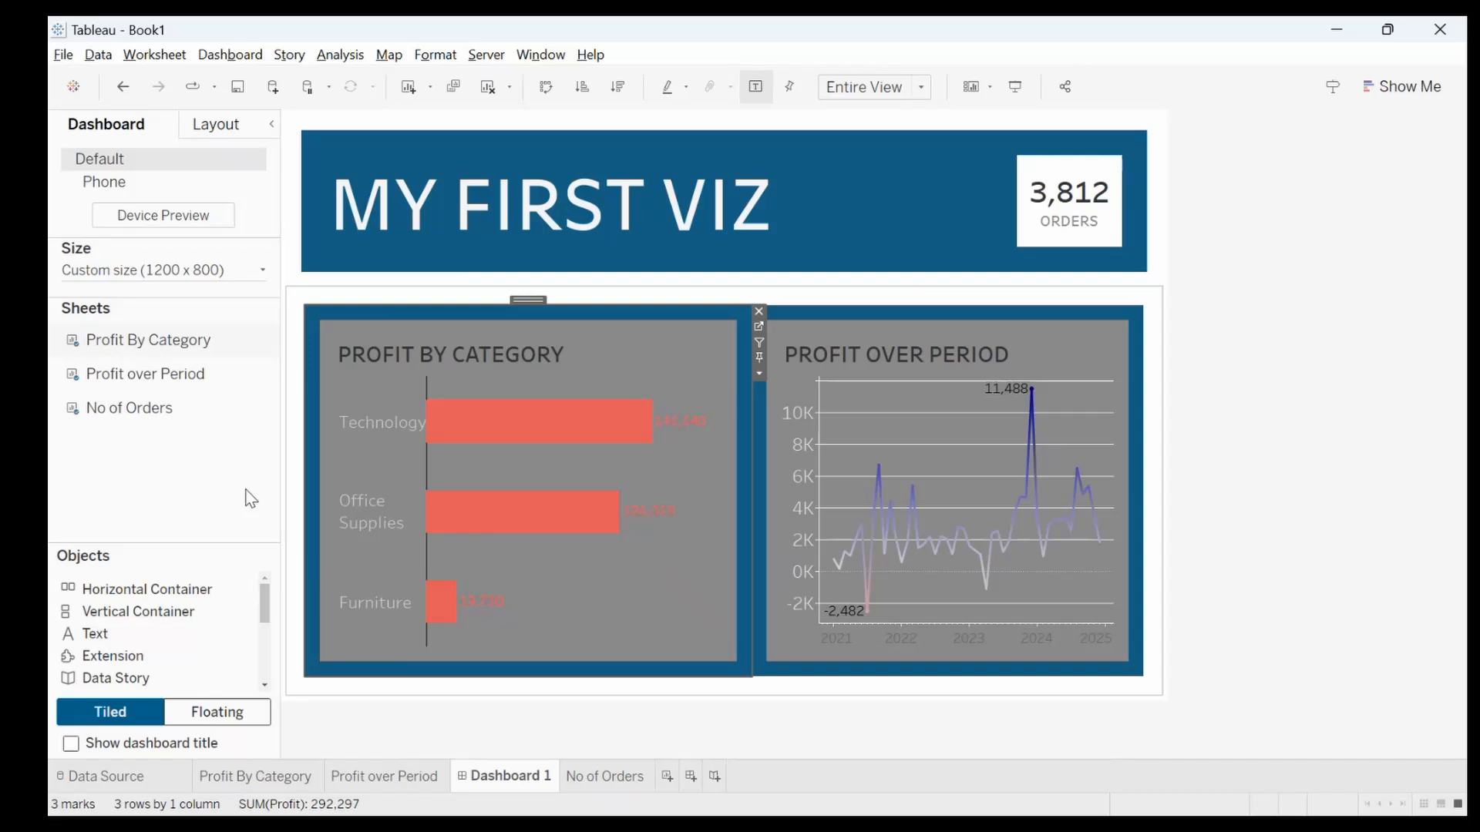
click(373, 616)
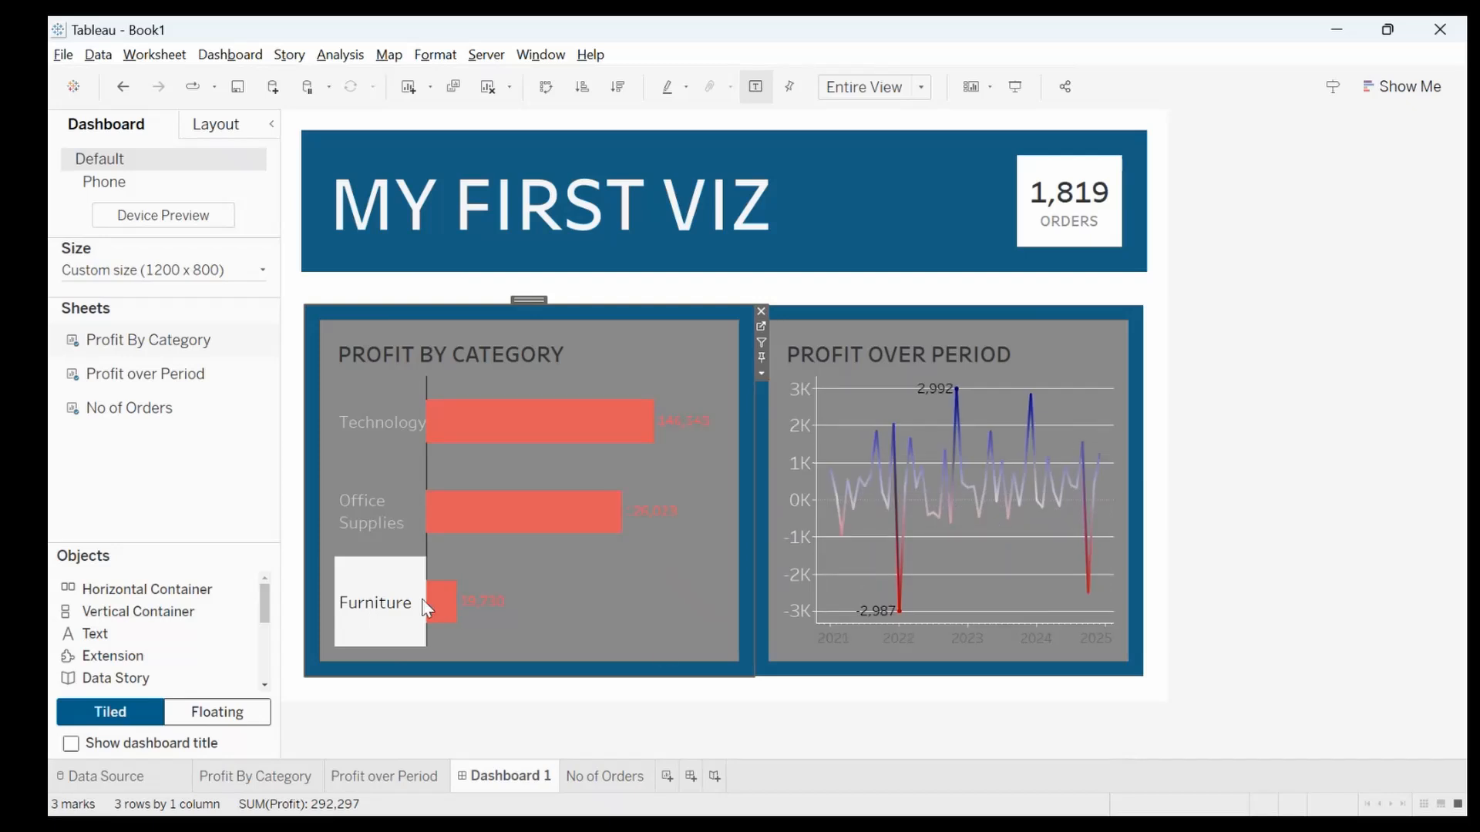
click(661, 646)
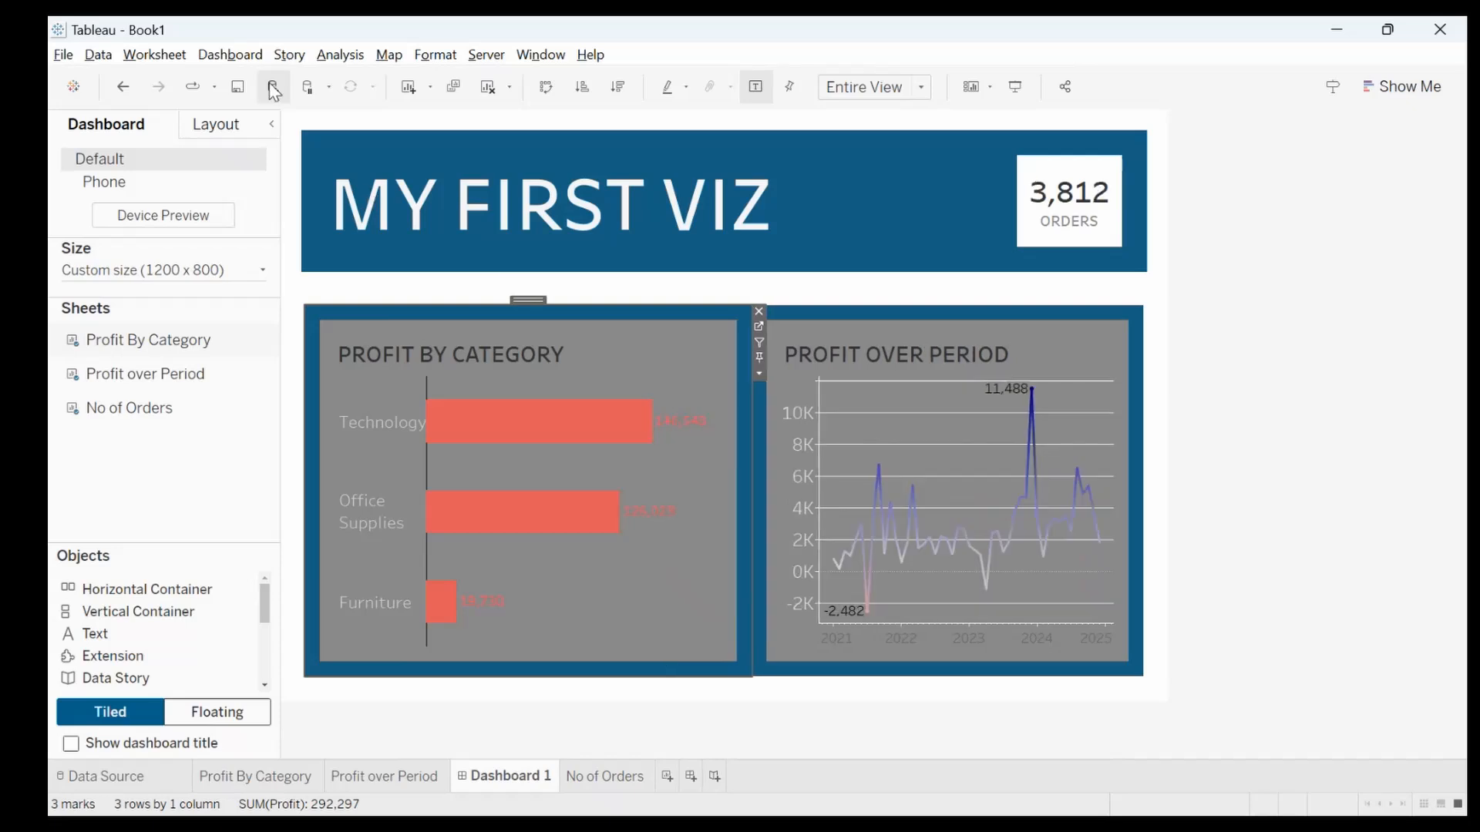
Edit the Profit Category Filter action so that clearing the selection will show all values
click(239, 56)
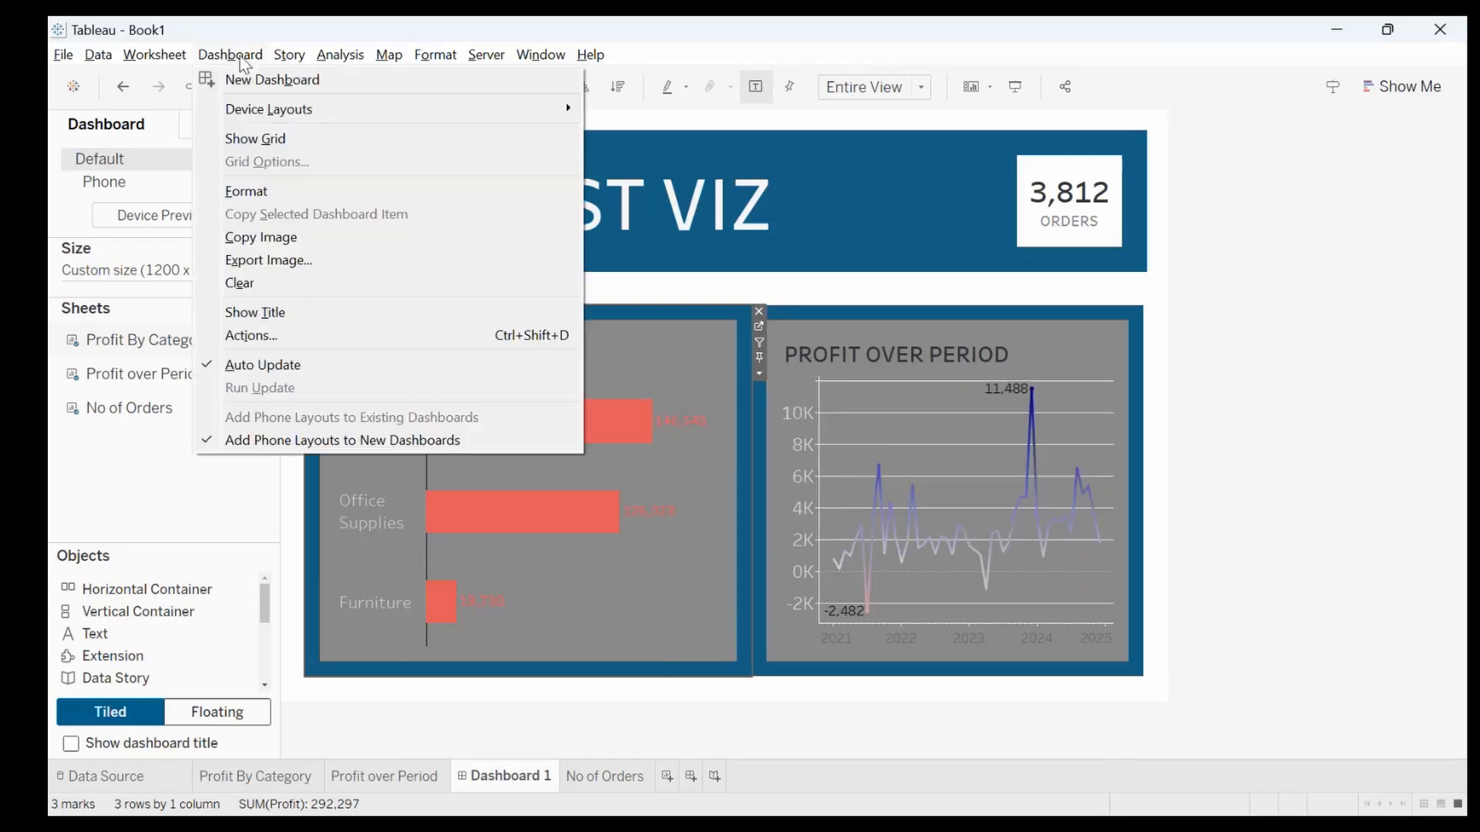
click(281, 338)
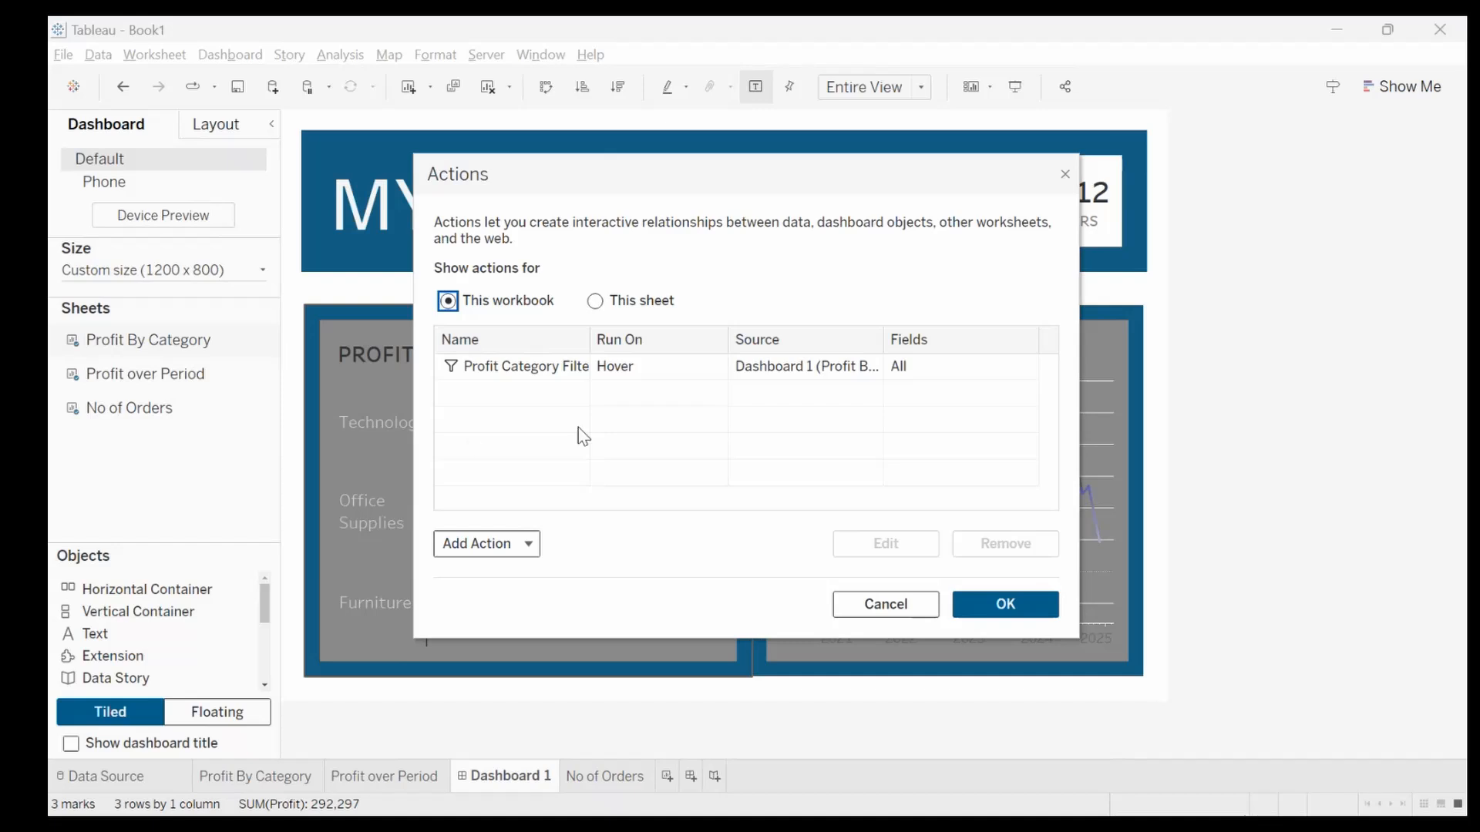
click(607, 378)
click(878, 544)
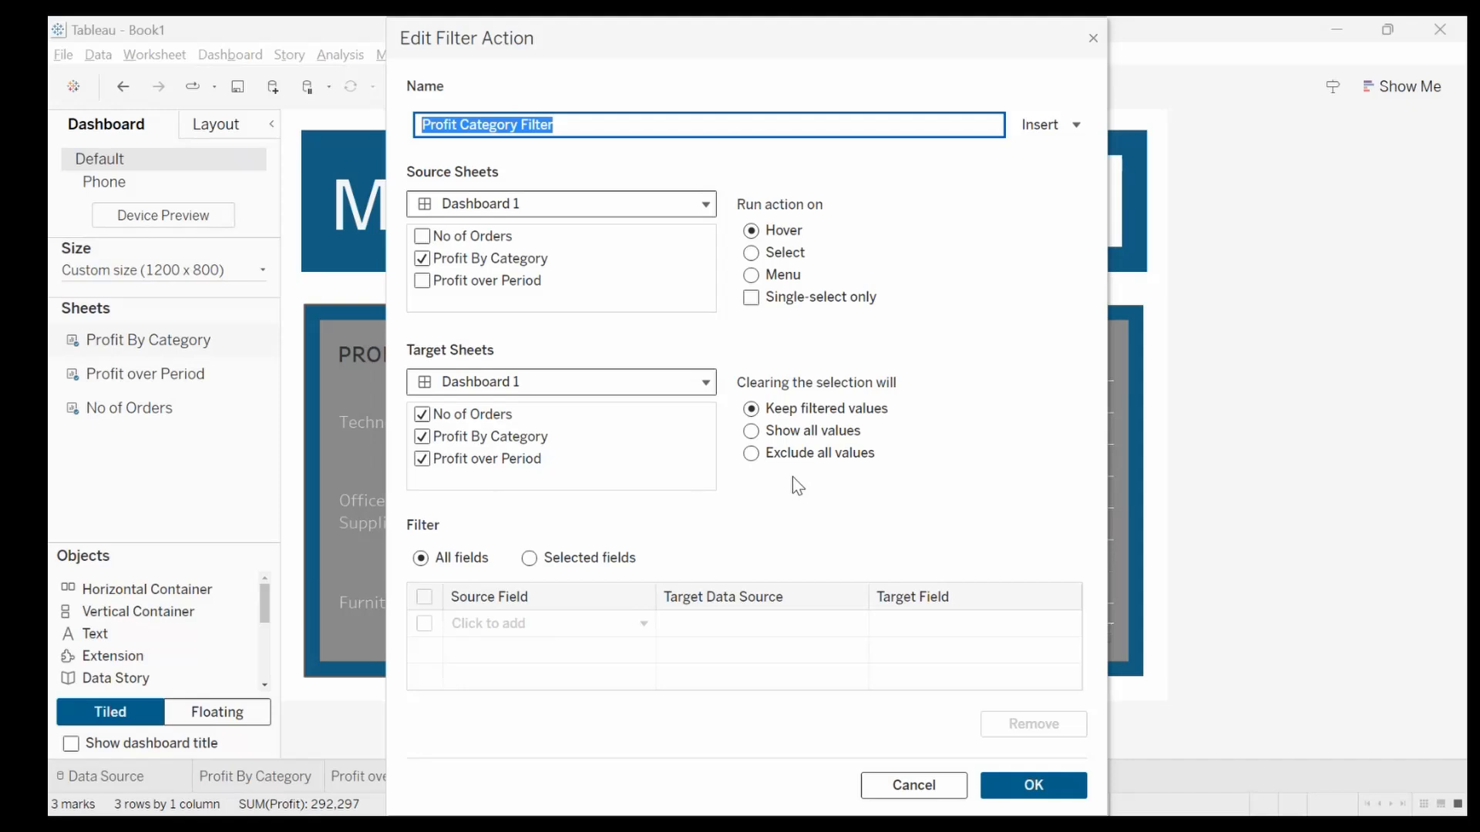
click(753, 433)
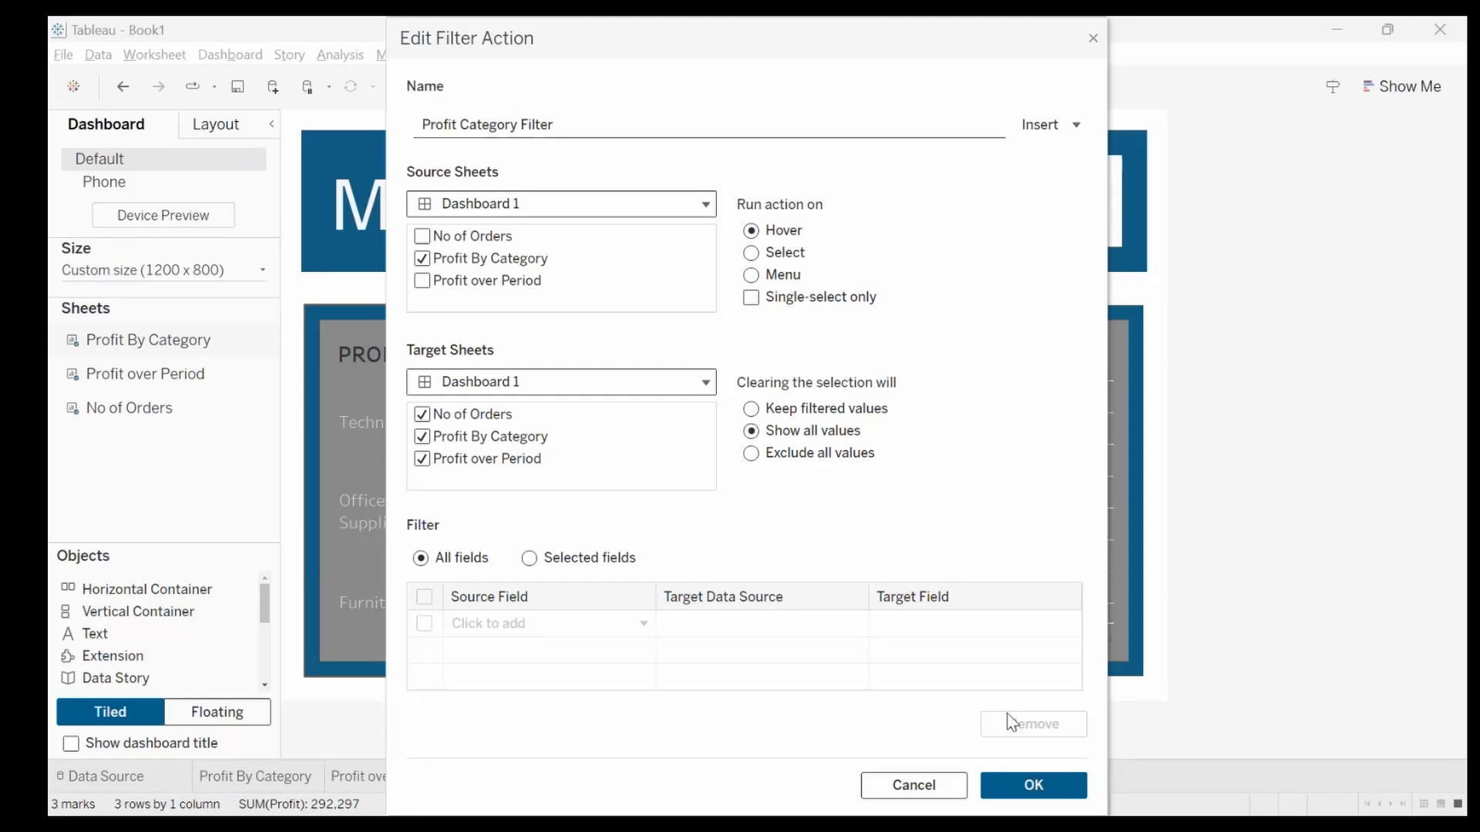
click(1015, 777)
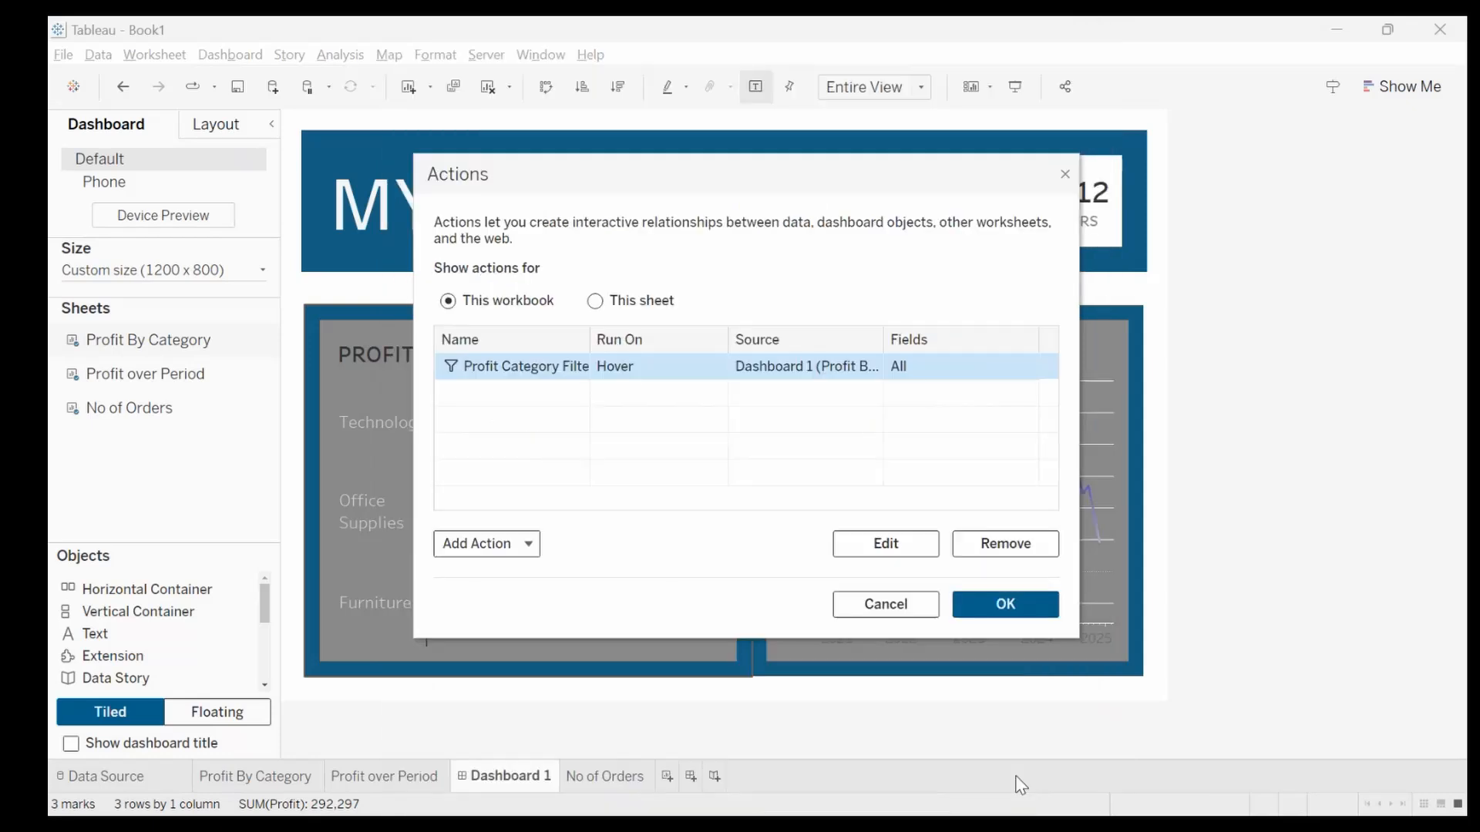
click(1025, 604)
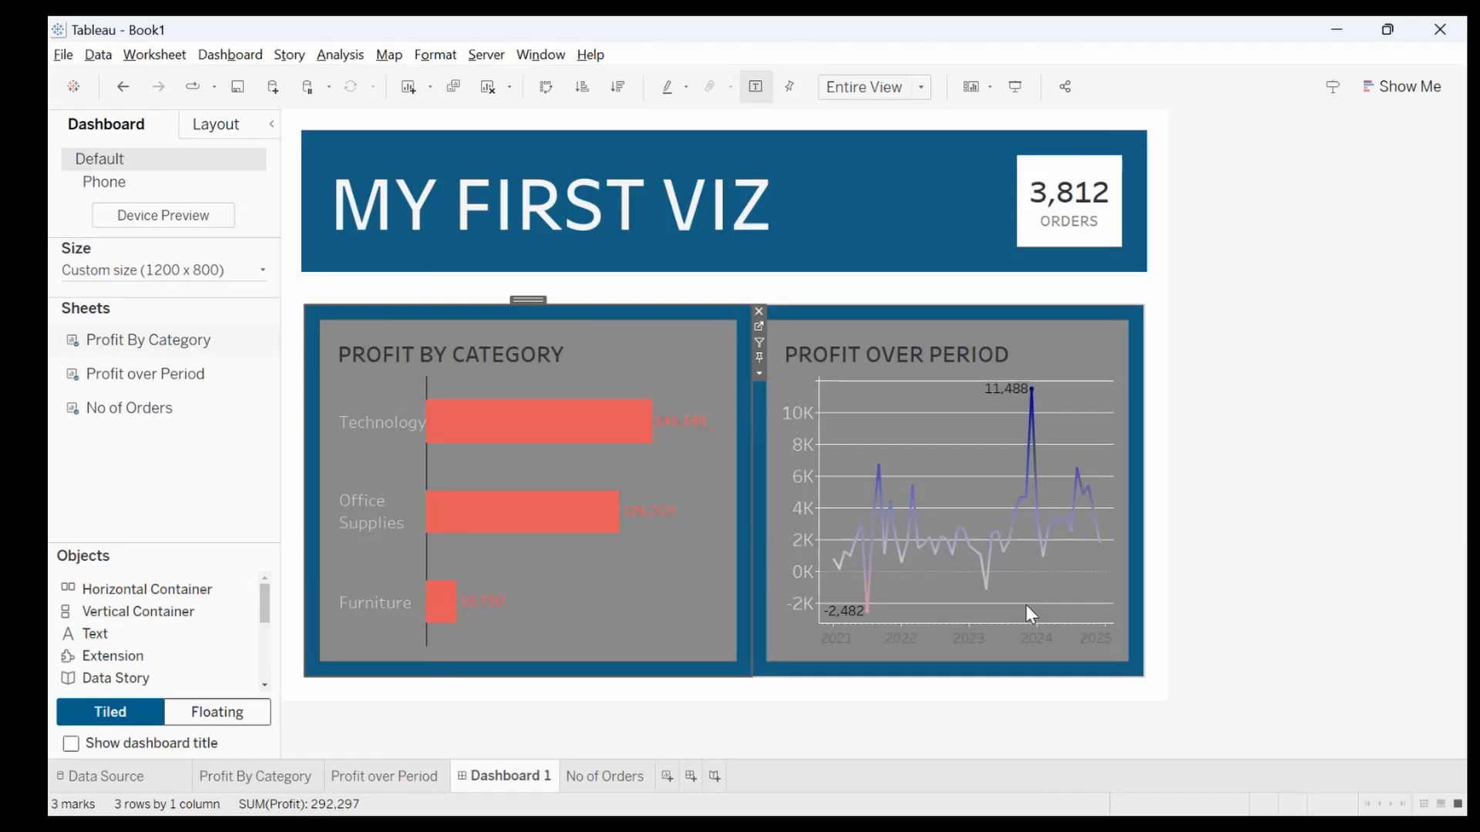
Test the edited action on Technology and Office Supplies, leaving the chart after each to check the clearing behaviour
click(399, 424)
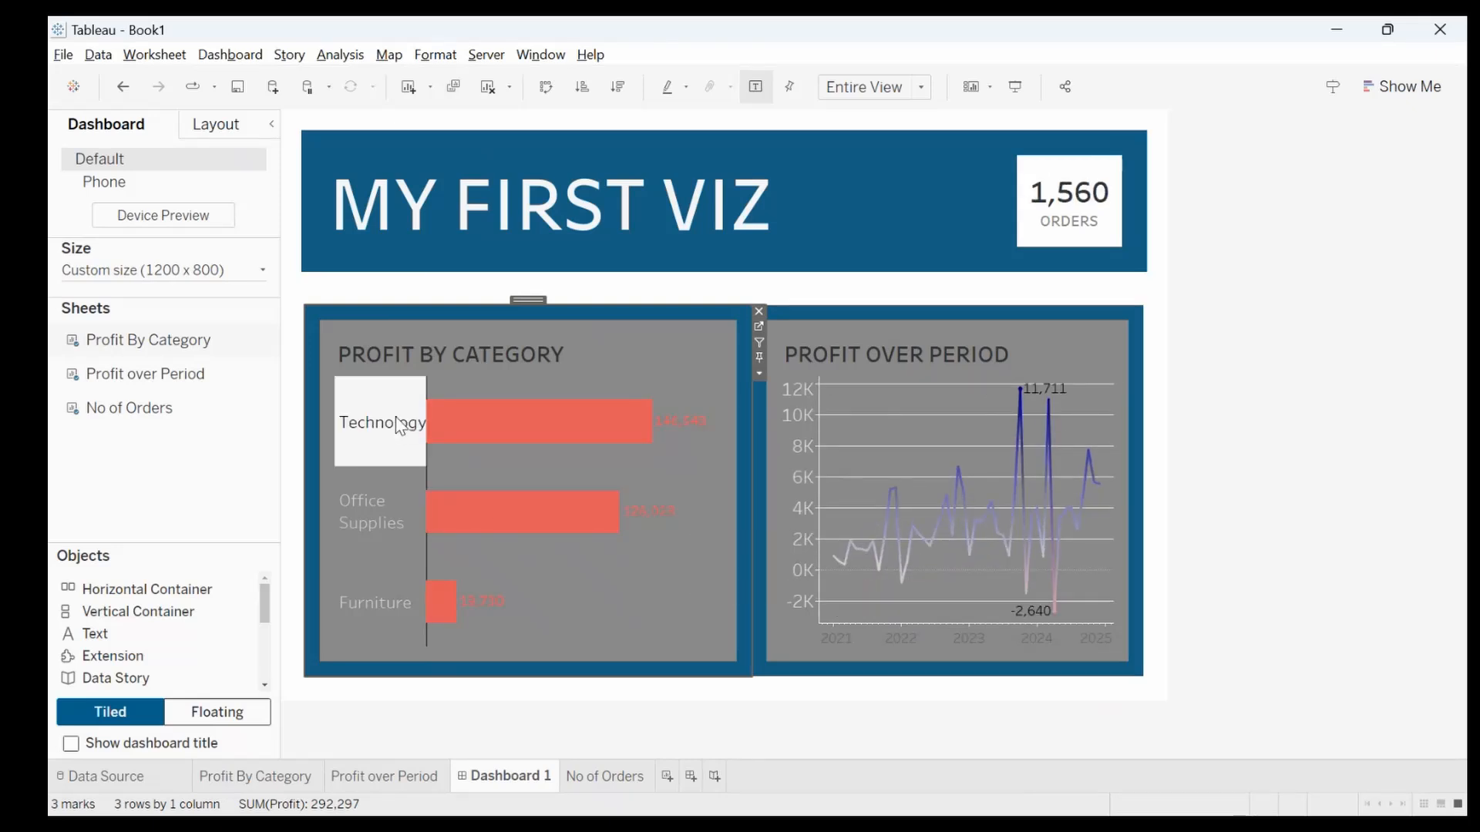
click(399, 424)
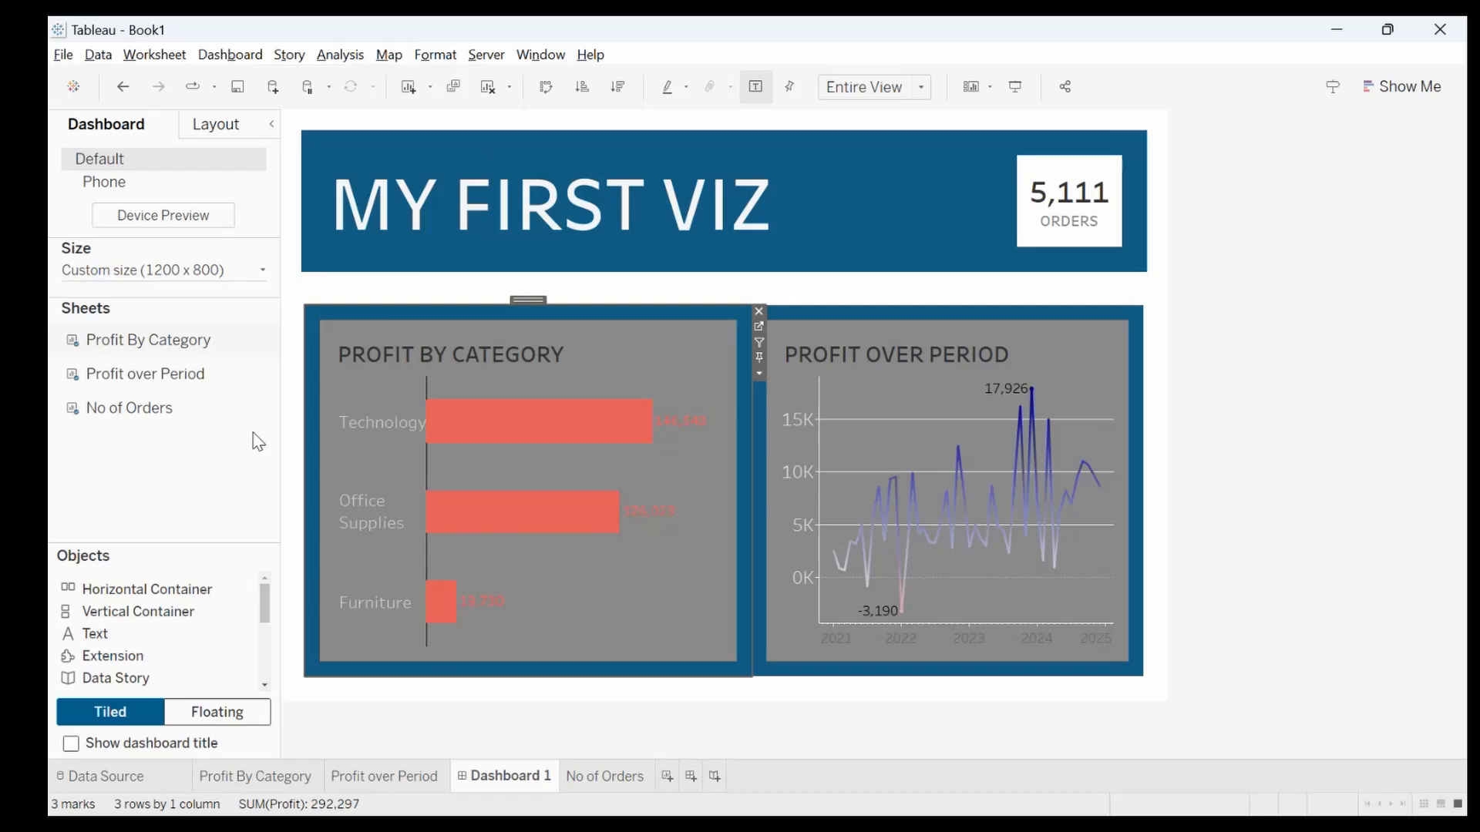
click(388, 520)
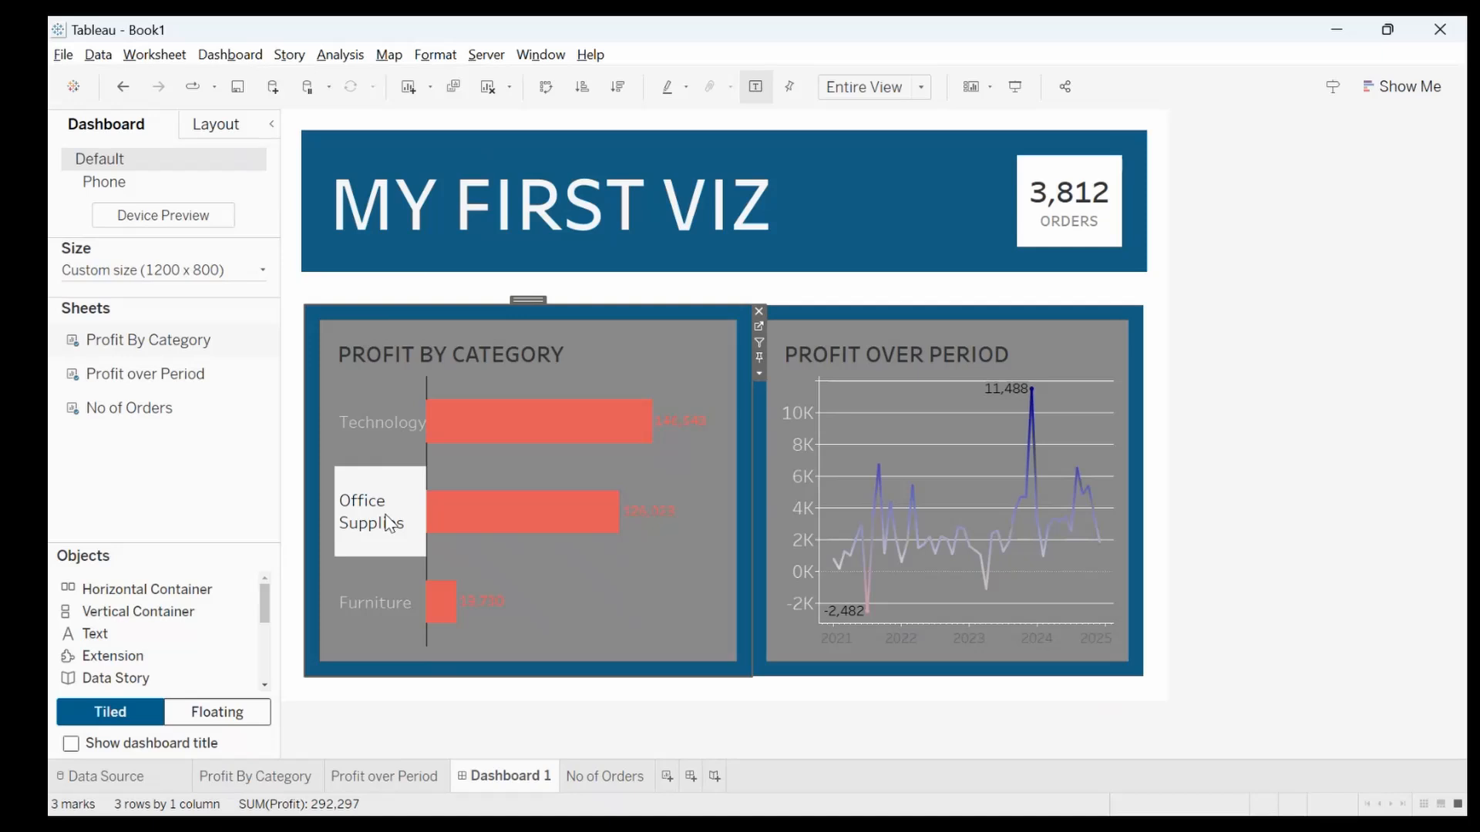
click(363, 514)
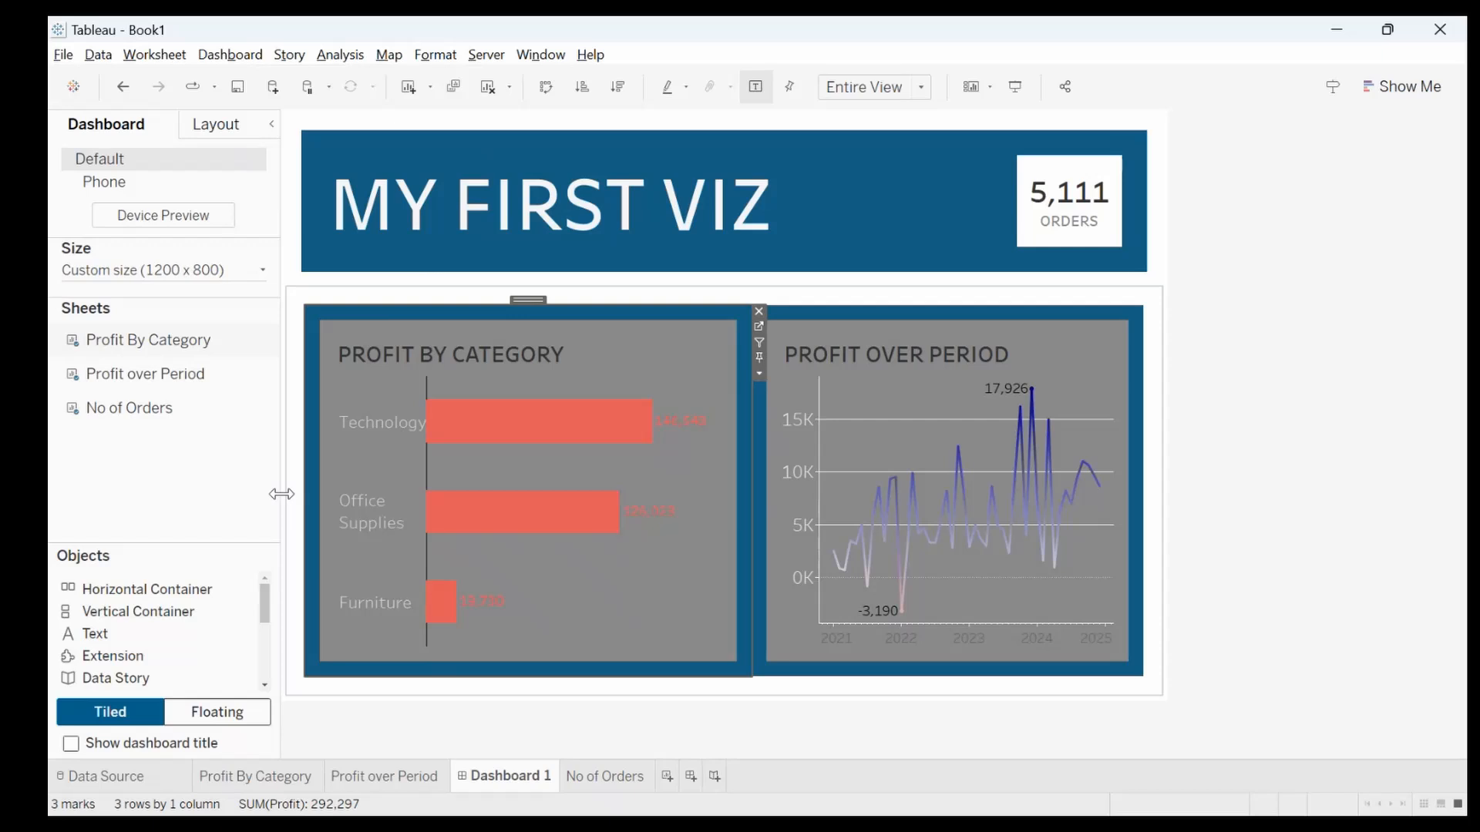
Exclude No of Orders from the target sheets of the Profit Category Filter action and save the change
click(230, 55)
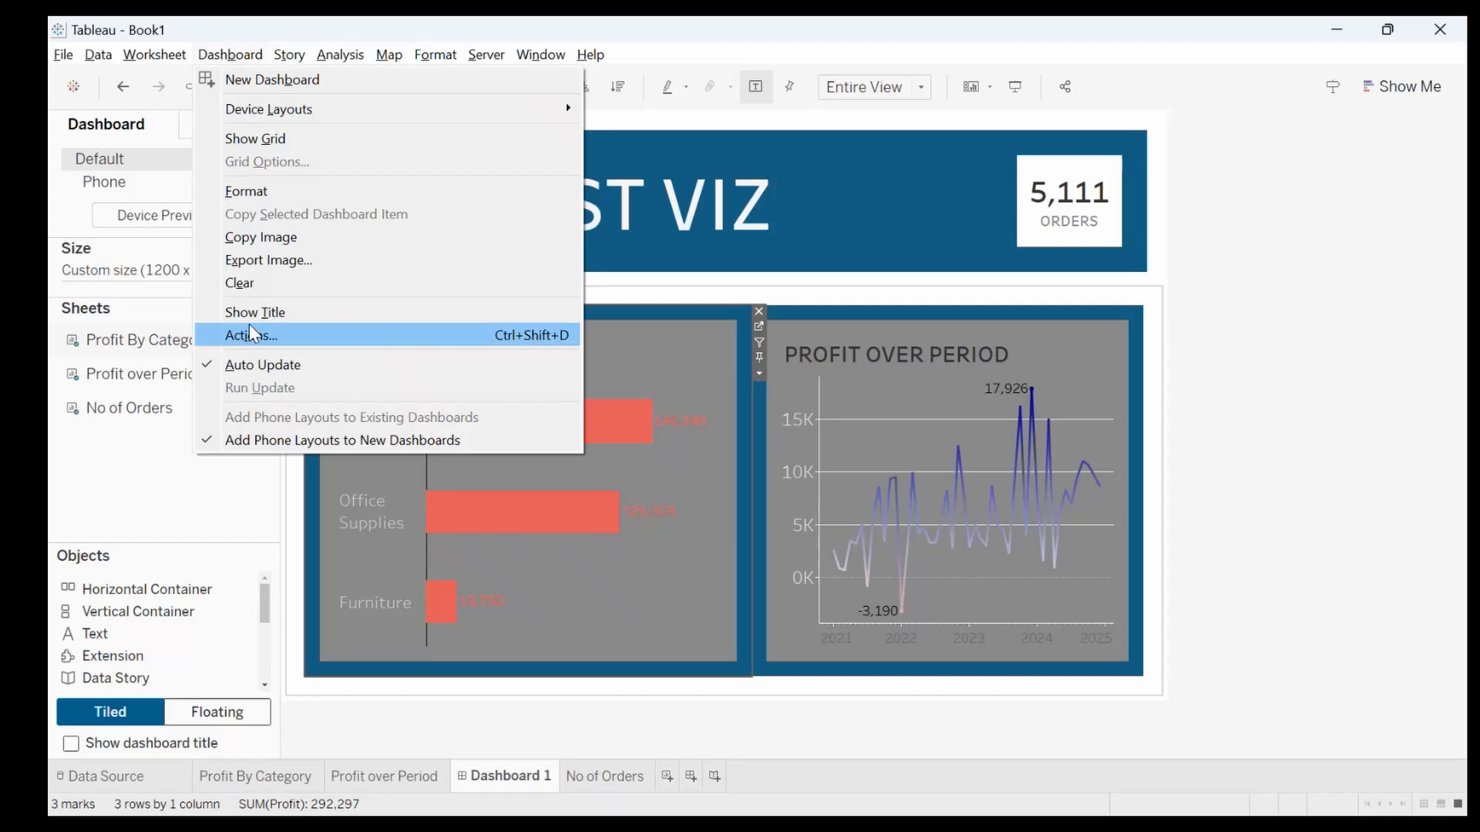
click(249, 327)
click(497, 366)
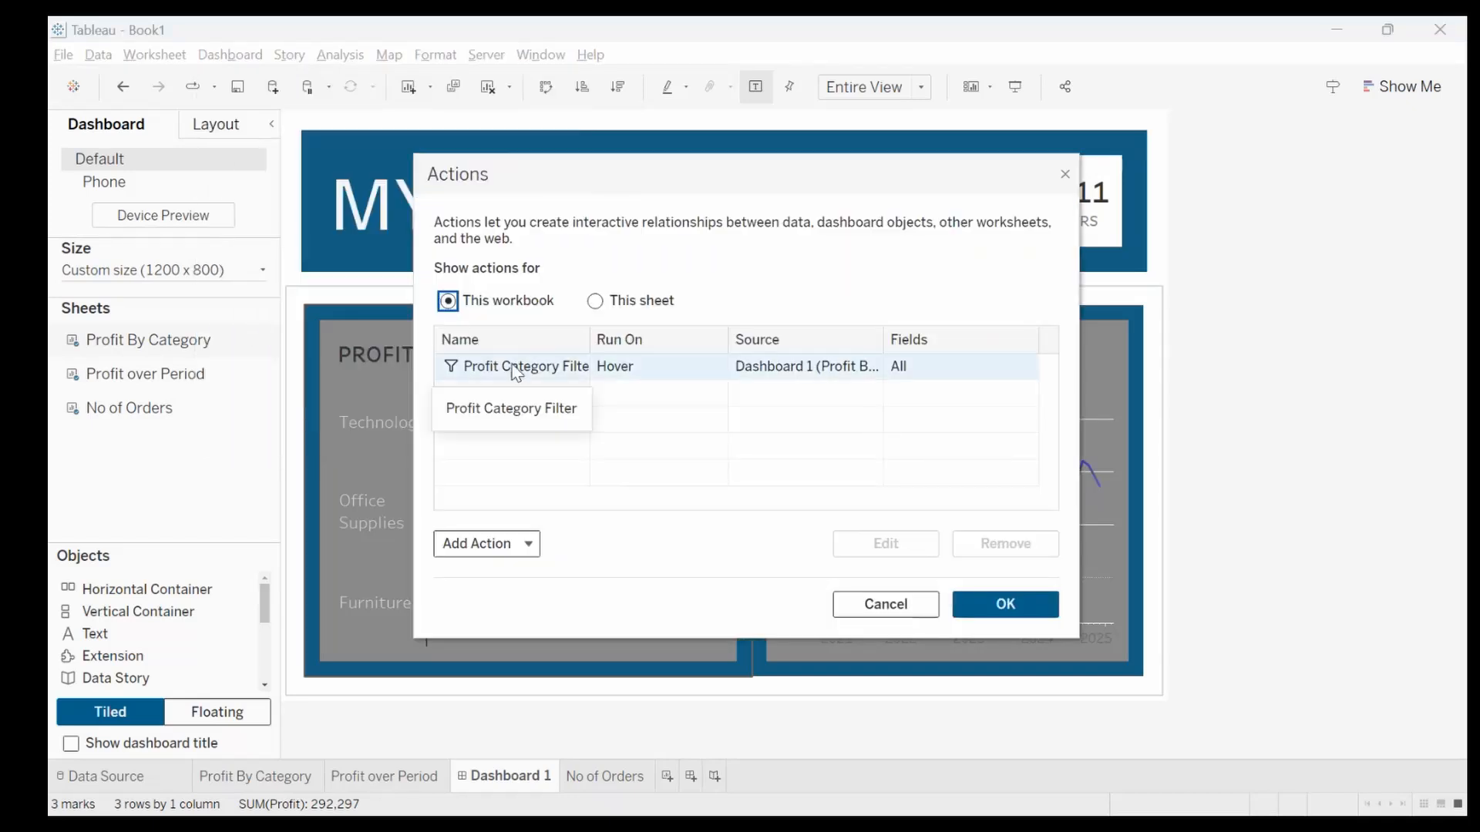
click(868, 550)
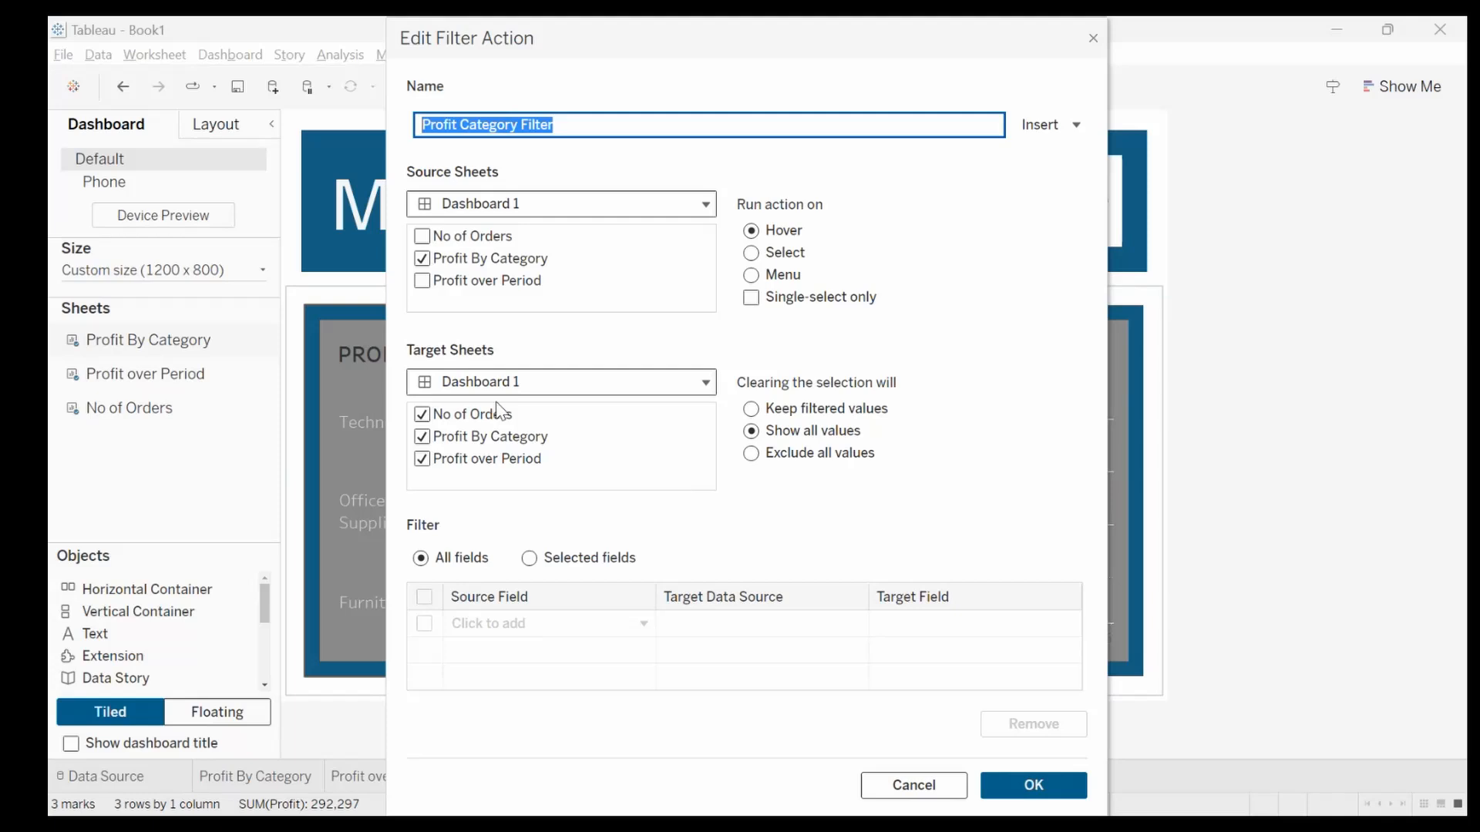
click(424, 415)
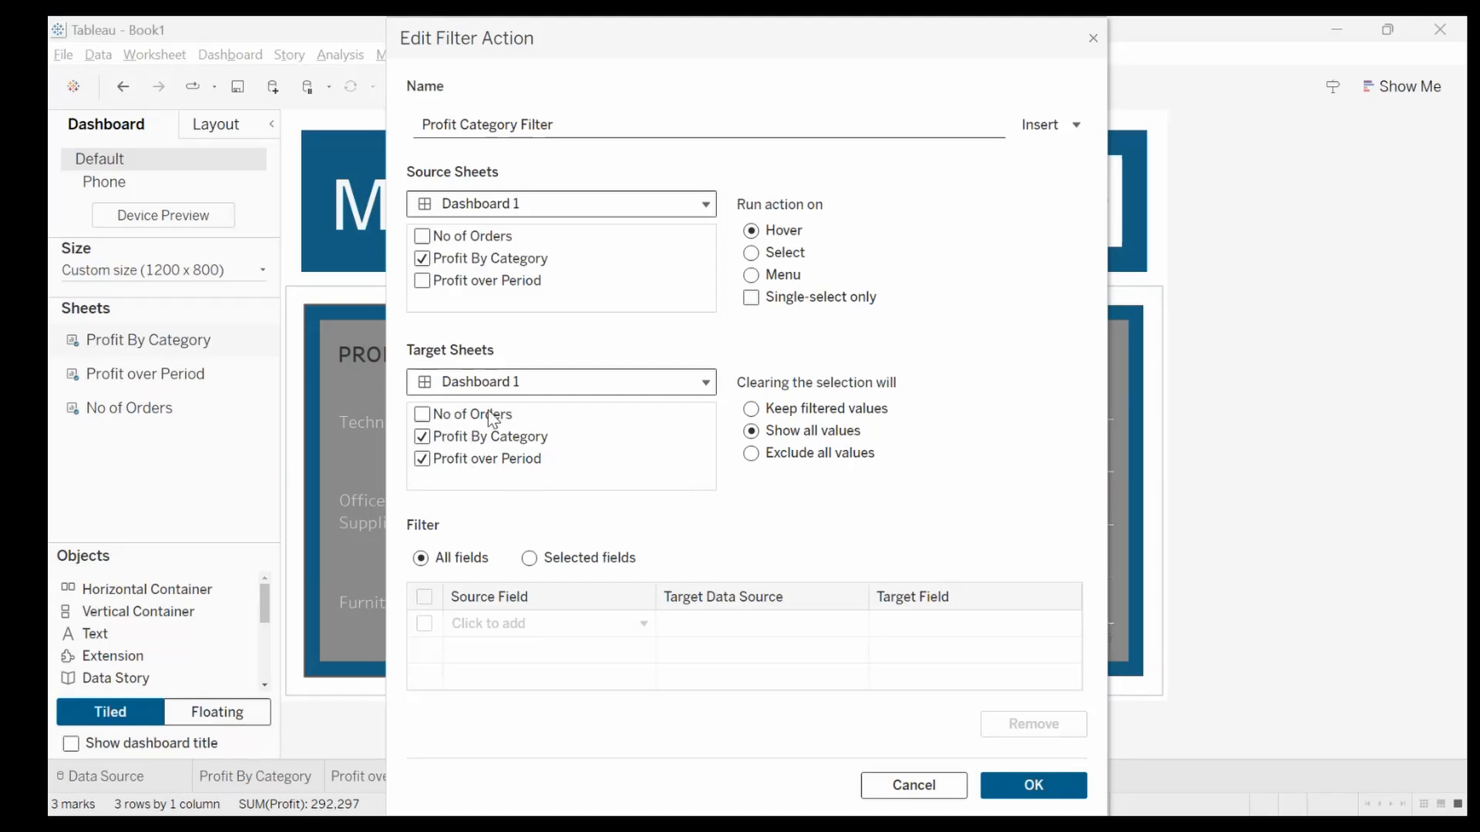
click(1033, 786)
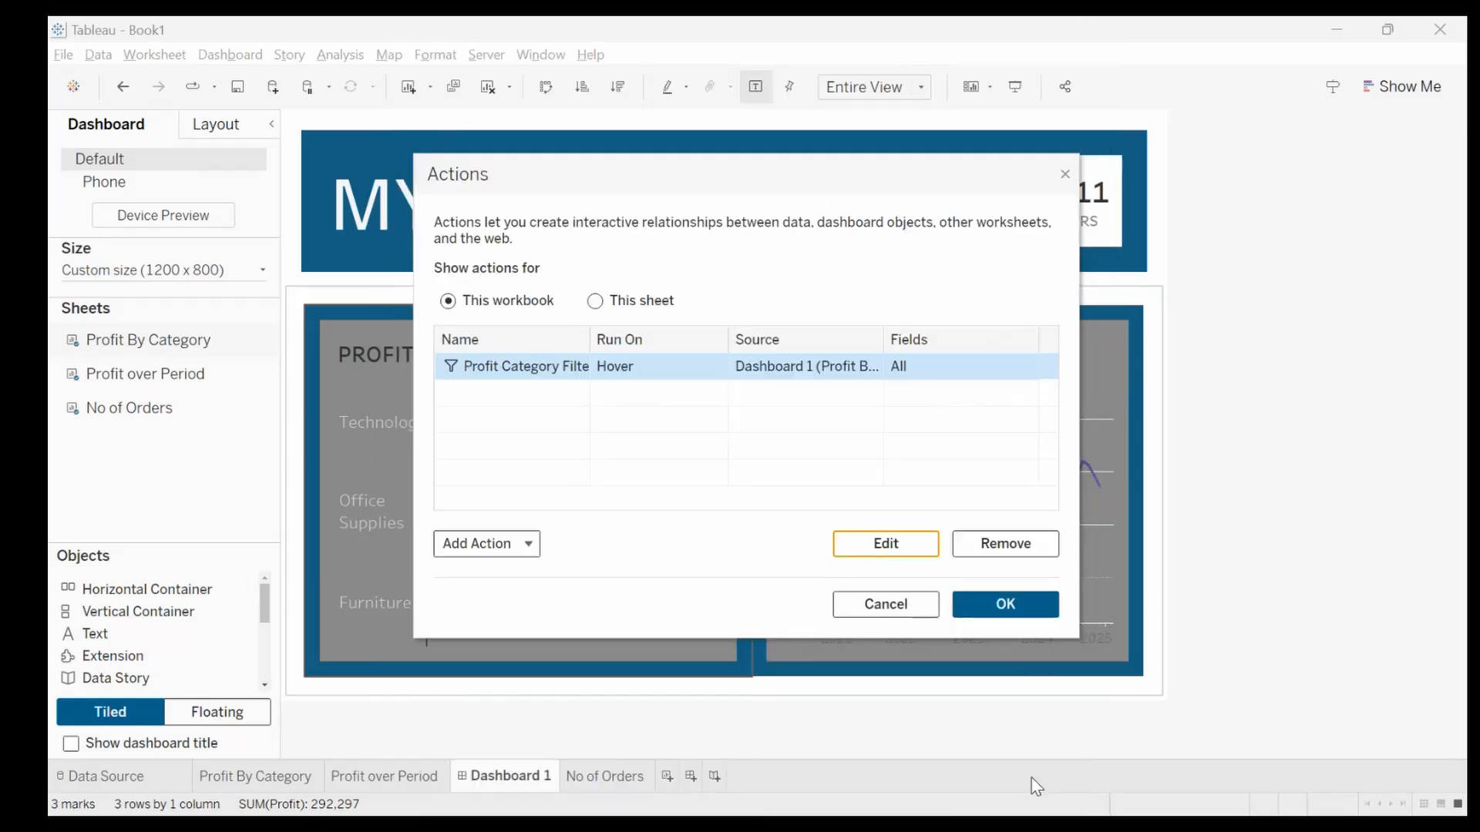
click(1011, 603)
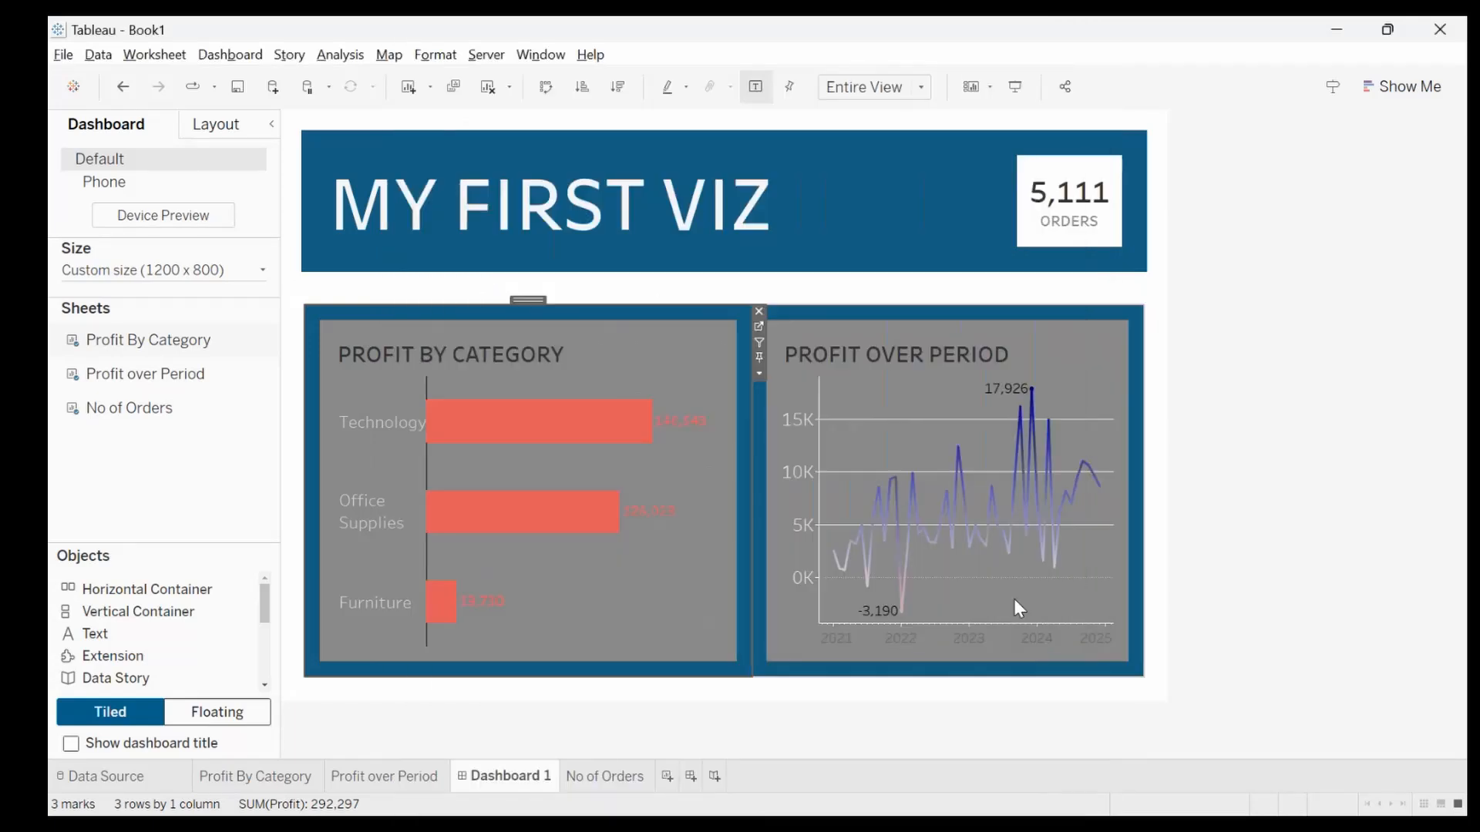
Point at Technology, Office Supplies and Furniture in turn to check which sheets the action filters
mouse_move(394, 426)
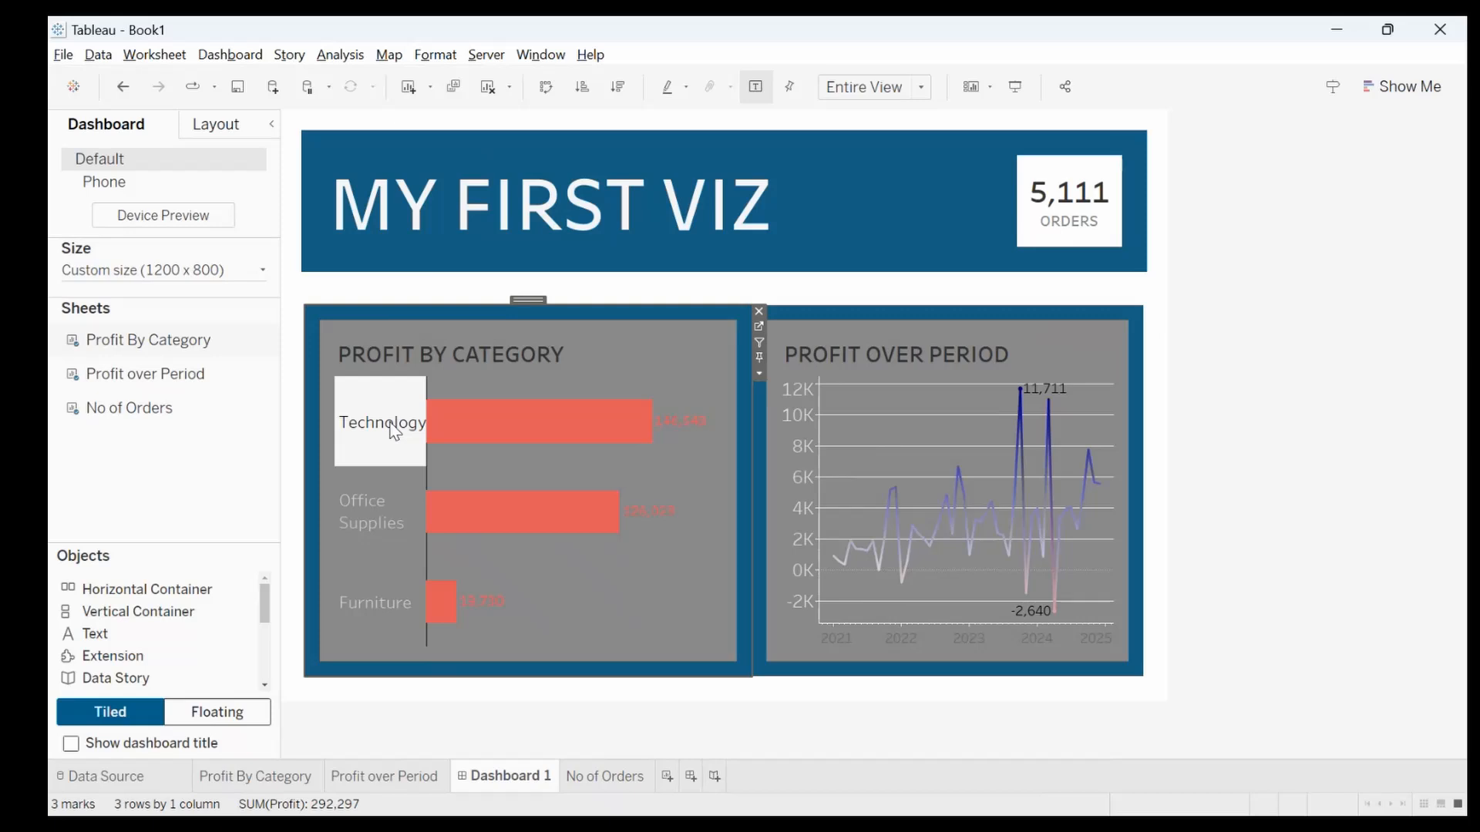
mouse_move(392, 492)
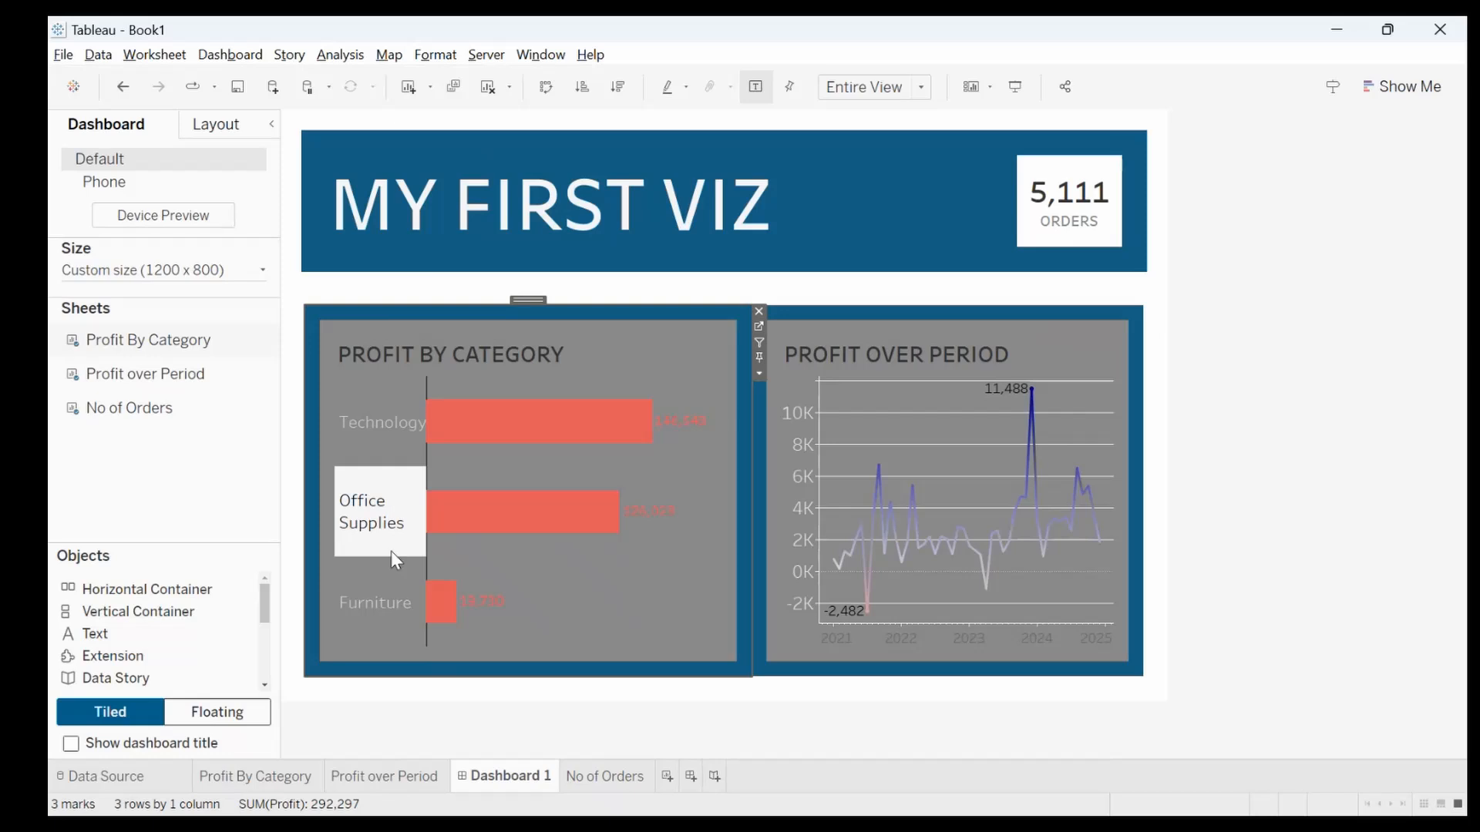
mouse_move(396, 590)
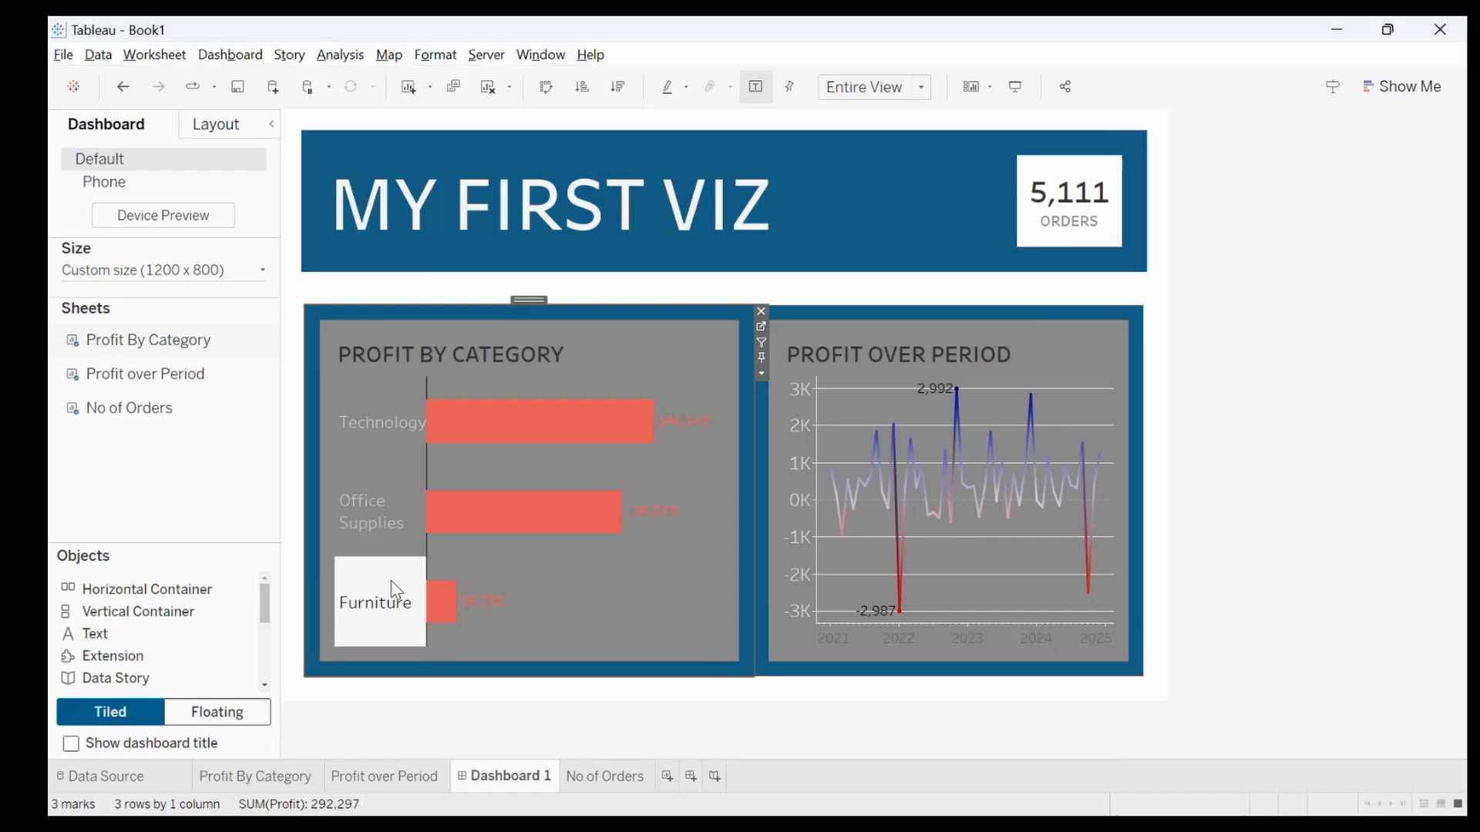
Include No of Orders in the target sheets of the Profit Category Filter action and set the action to run on Select
click(232, 55)
click(257, 335)
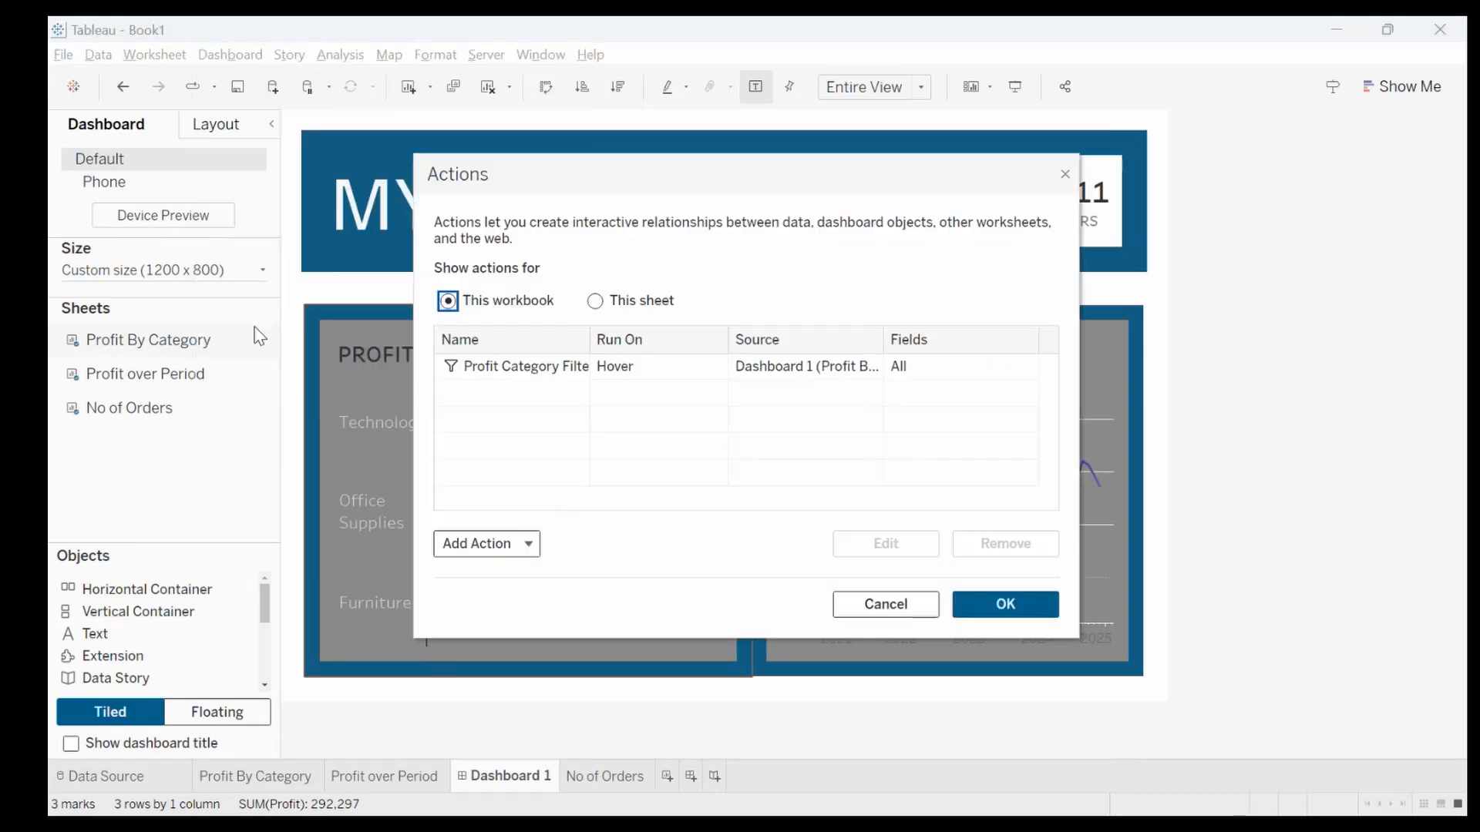
click(501, 367)
click(885, 543)
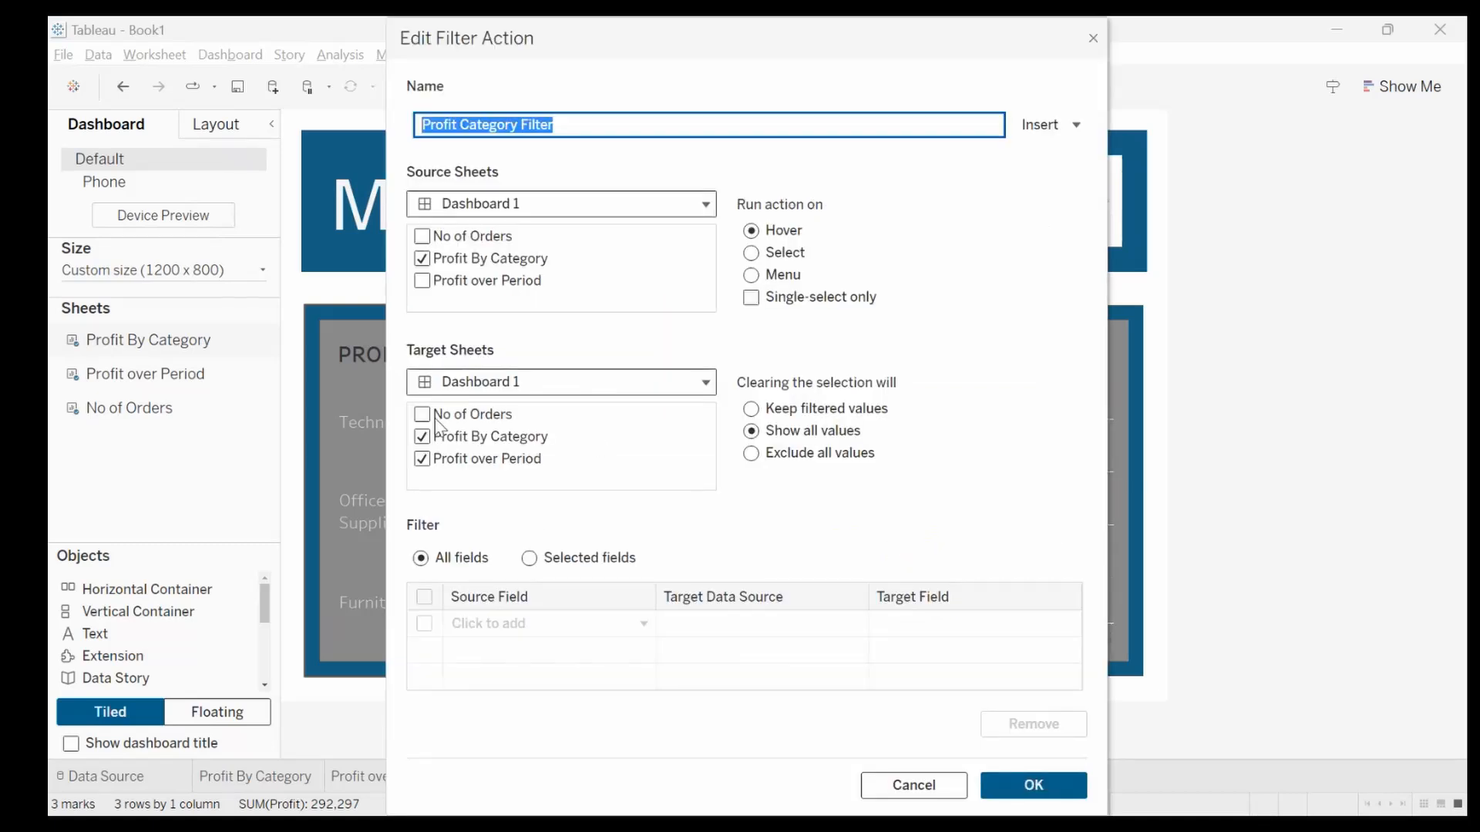
click(435, 418)
click(420, 415)
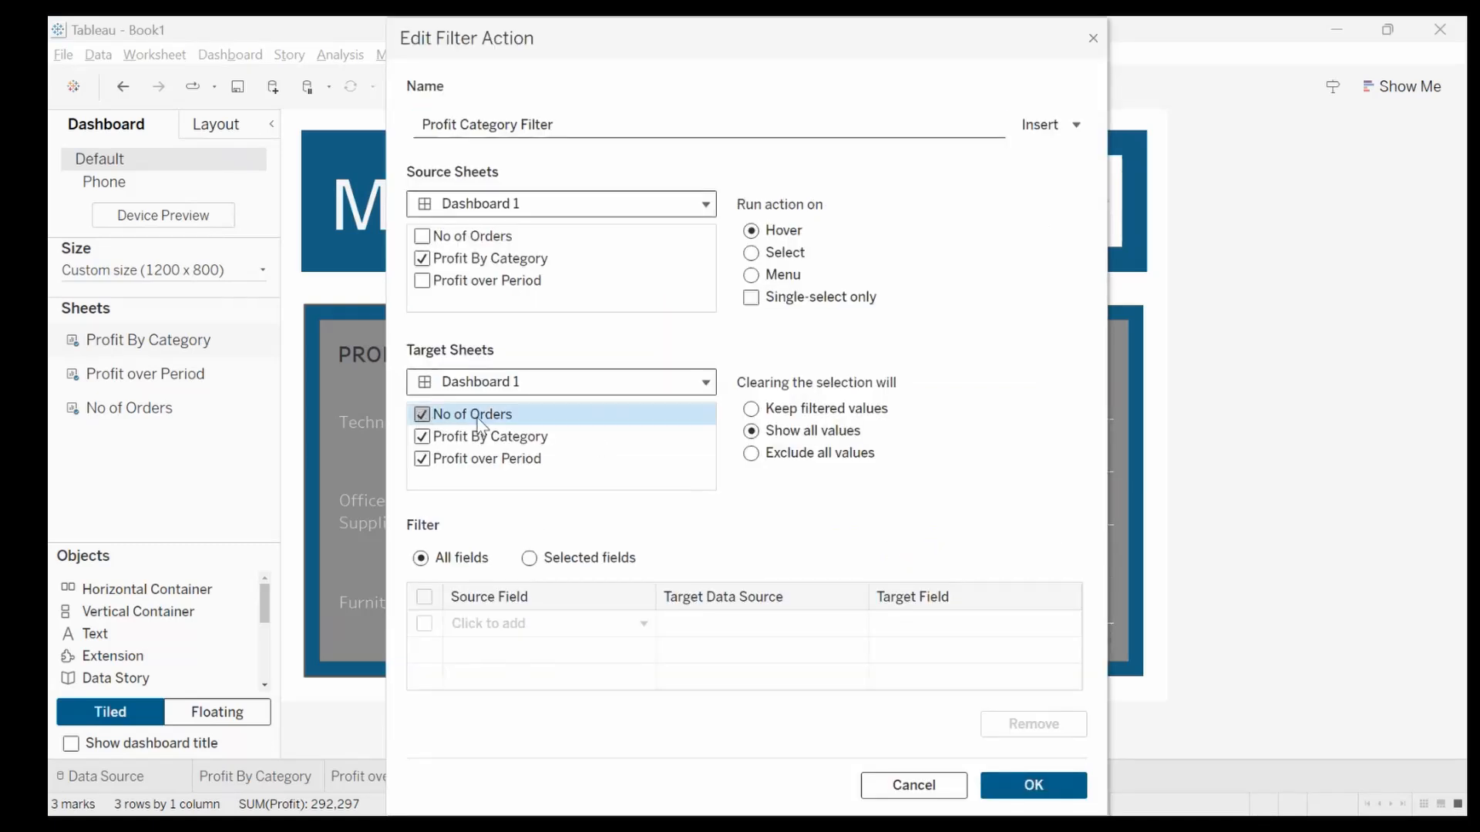
click(751, 252)
click(1030, 786)
click(1007, 604)
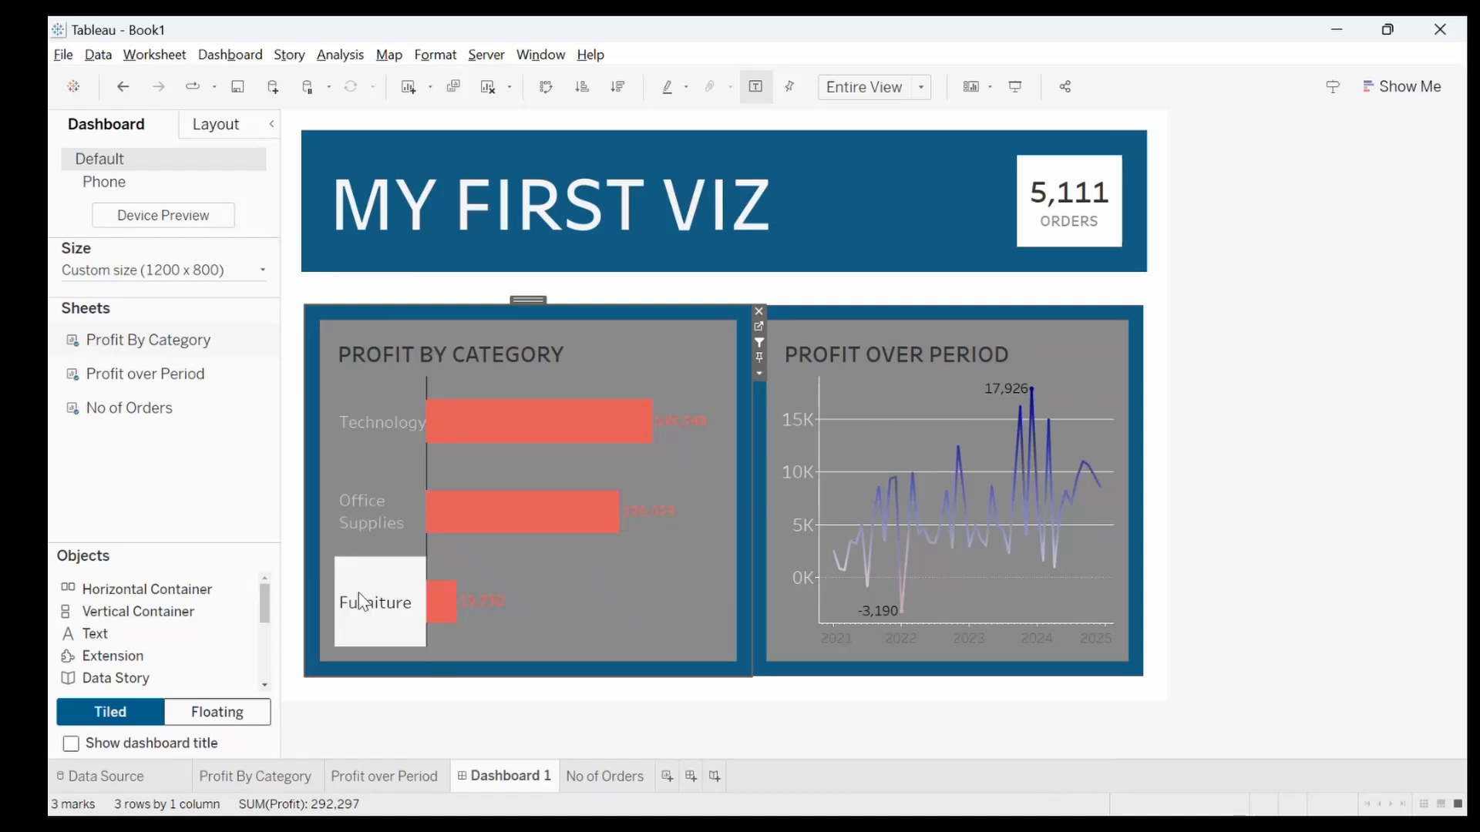
Test the edited action by selecting Office Supplies in the Profit By Category chart and clearing the selection
click(385, 497)
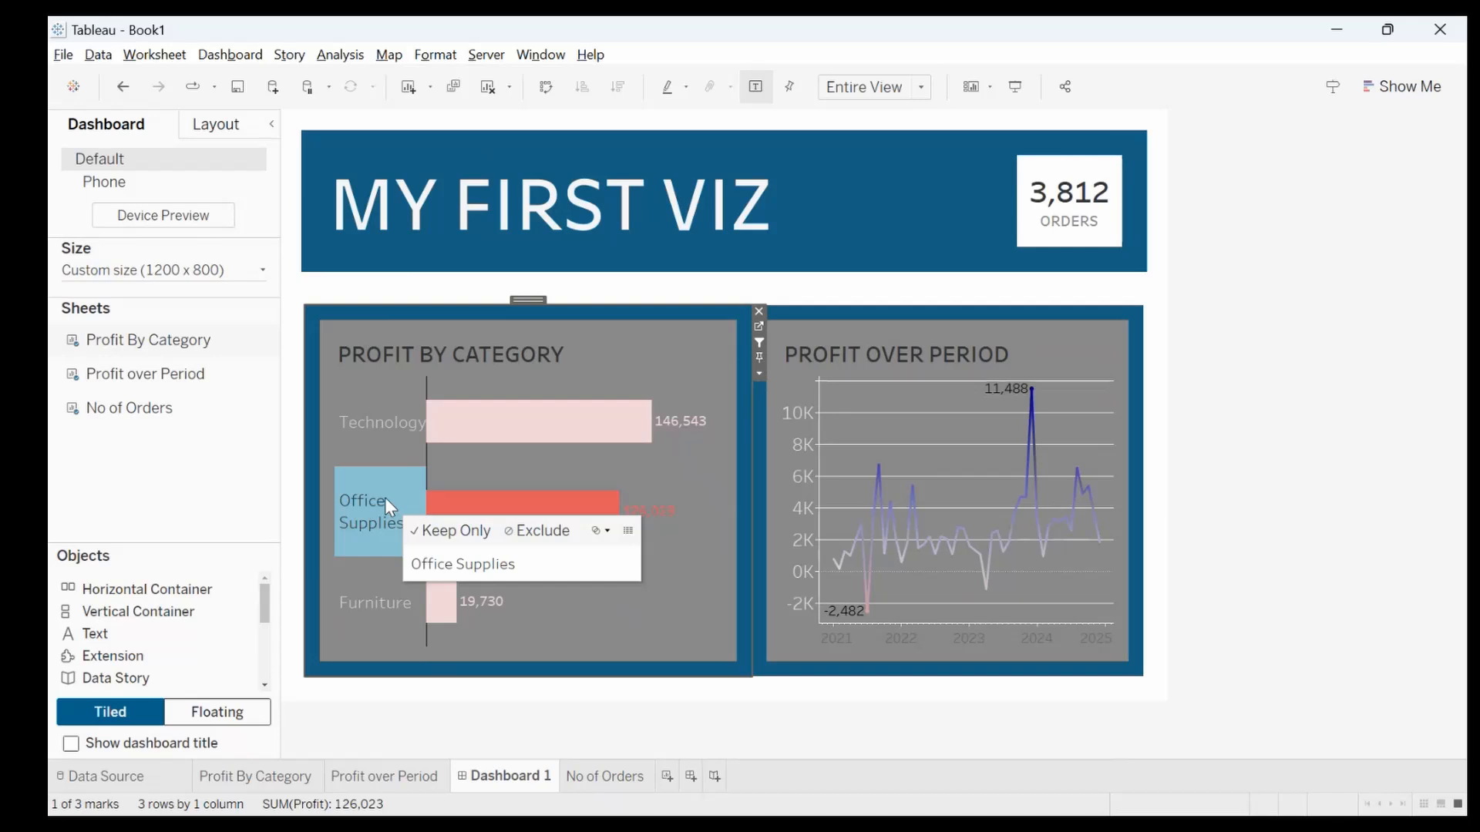
click(668, 477)
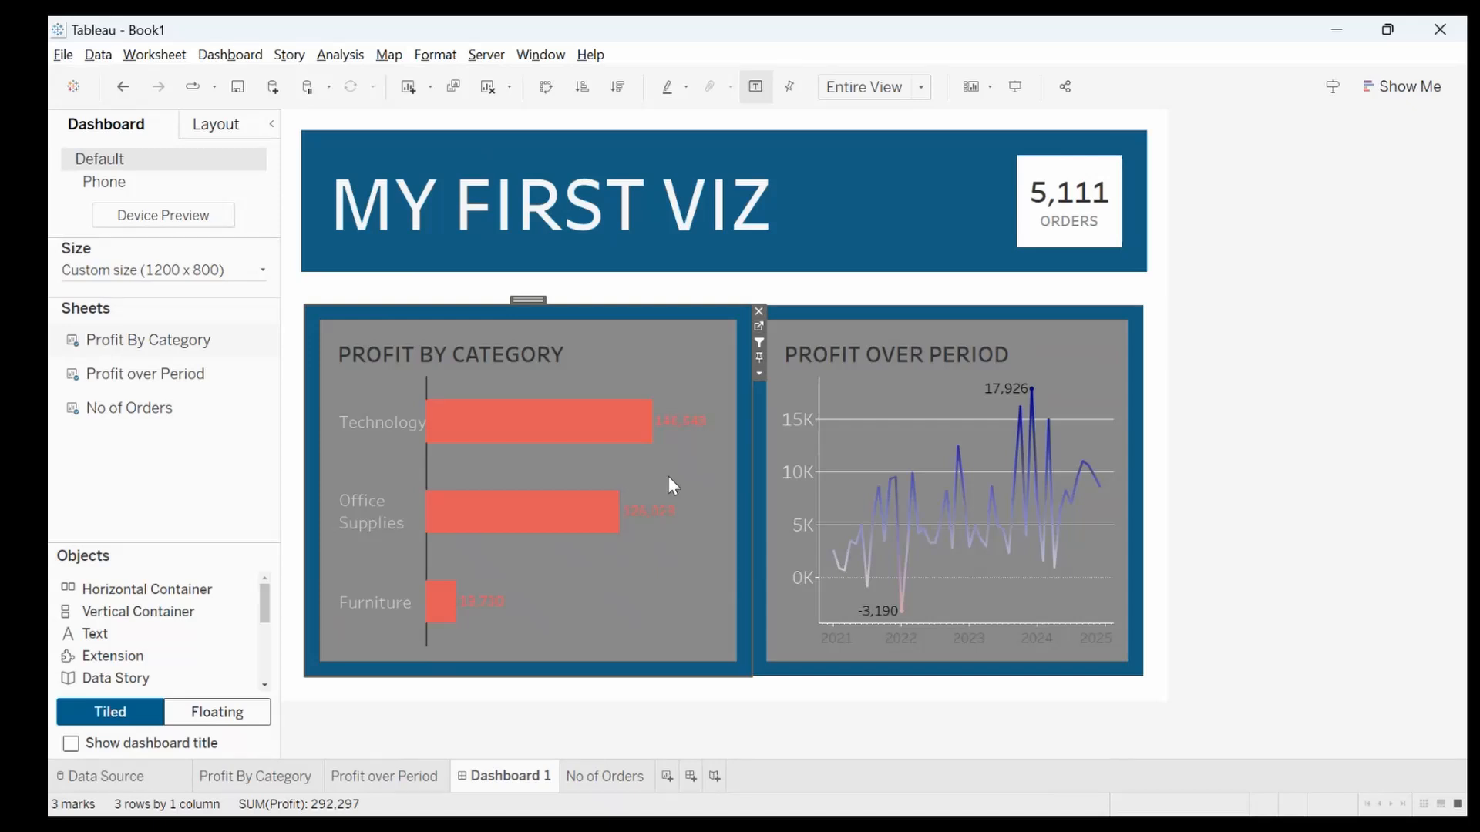
Switch to the Edge browser and bring up the ChatGPT page holding the drafted dataset prompt
key(alt+Tab)
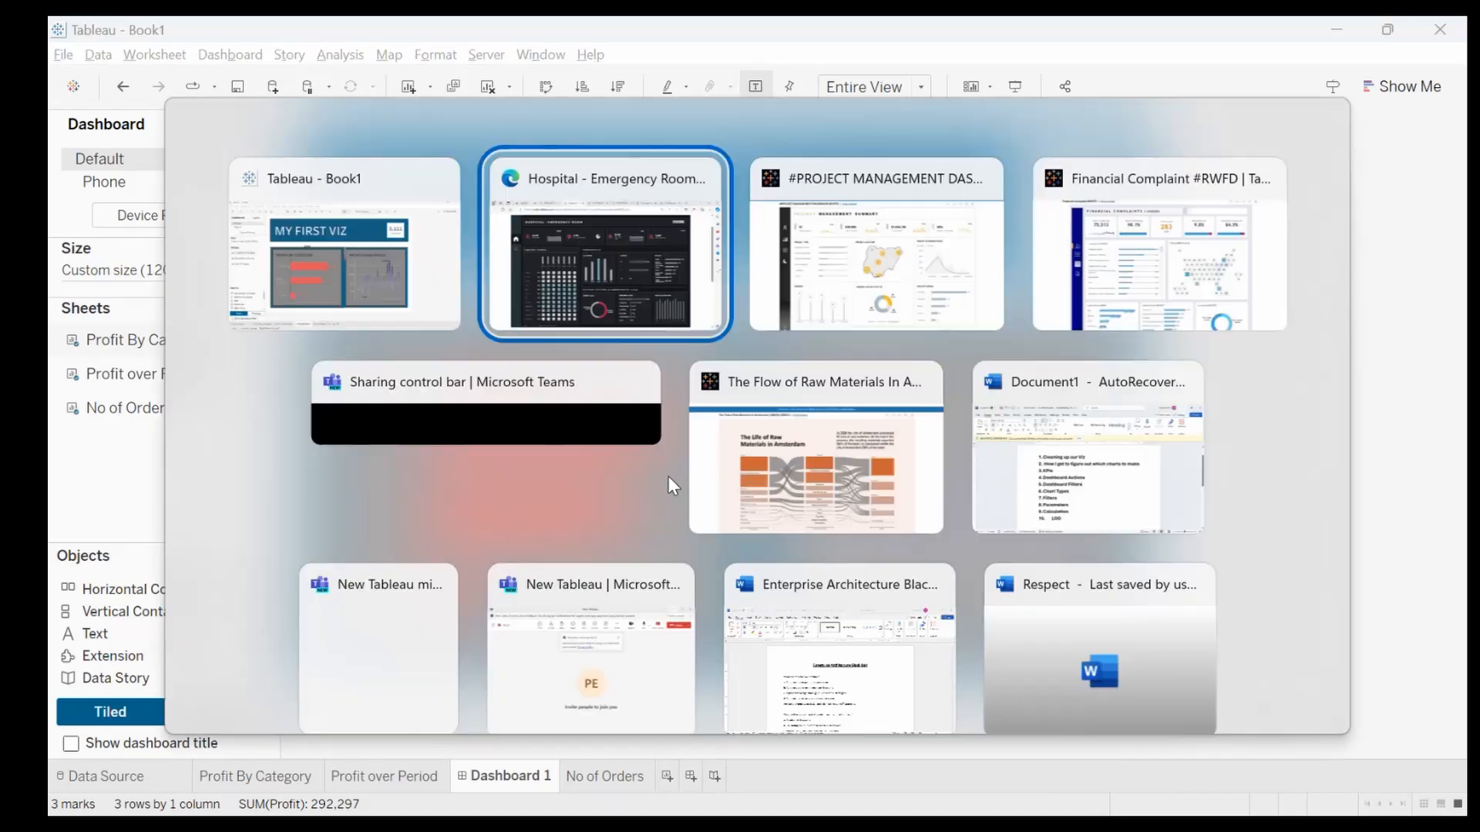
key(alt+Tab)
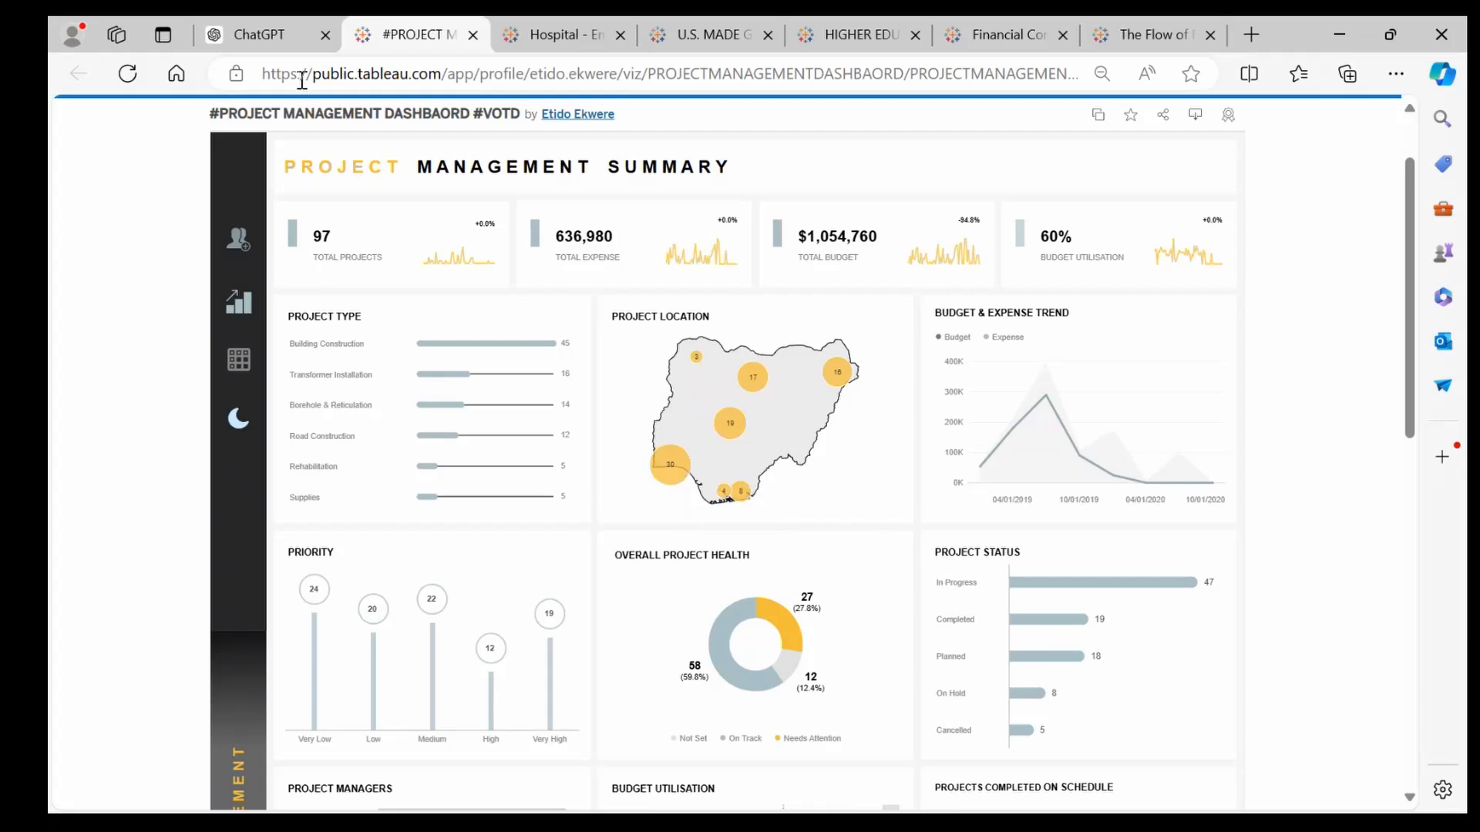
click(281, 40)
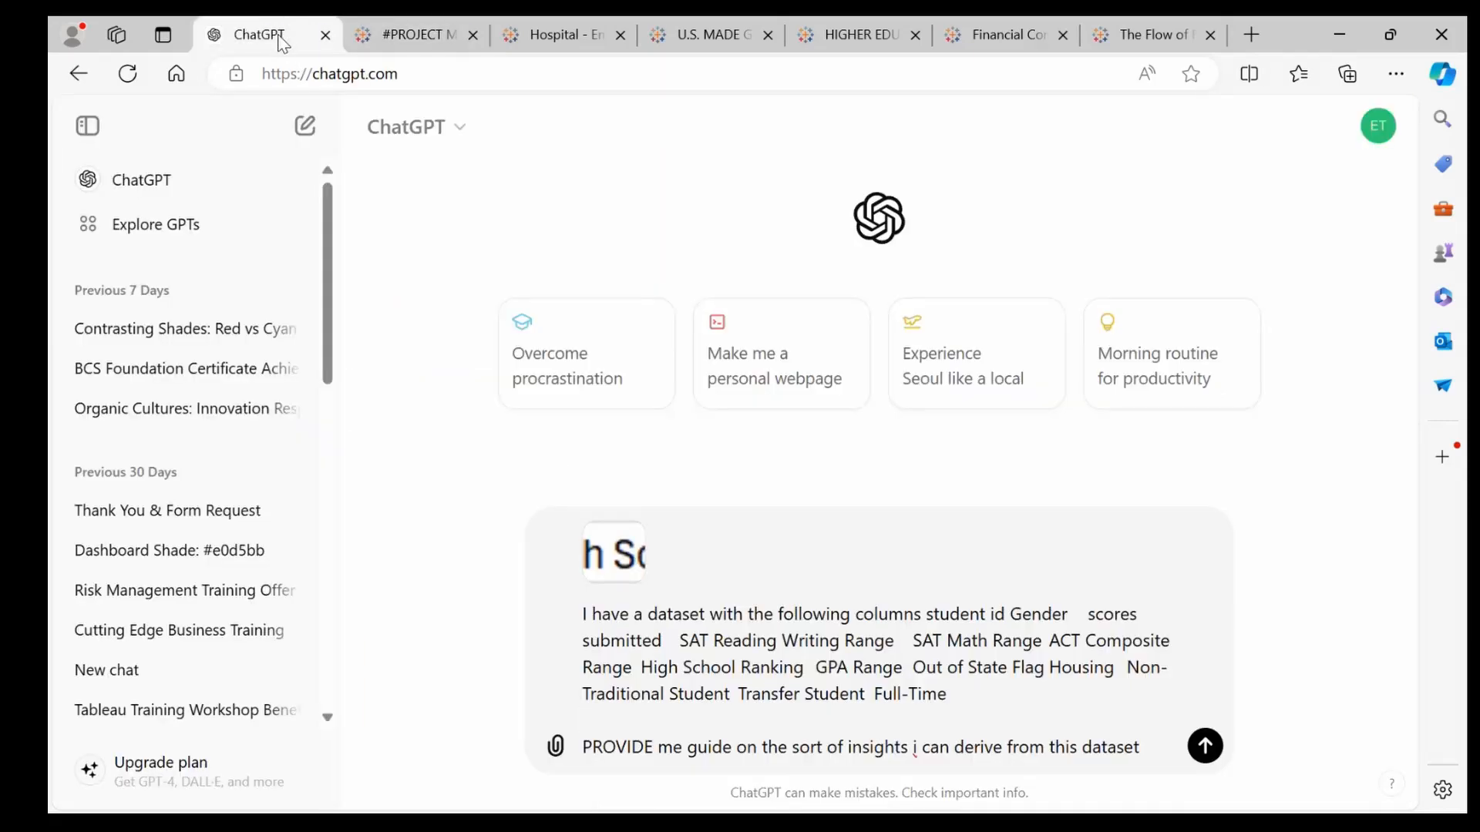
Switch to the Higher Education workbook in Excel and examine the dataset's column headers
key(alt+Tab)
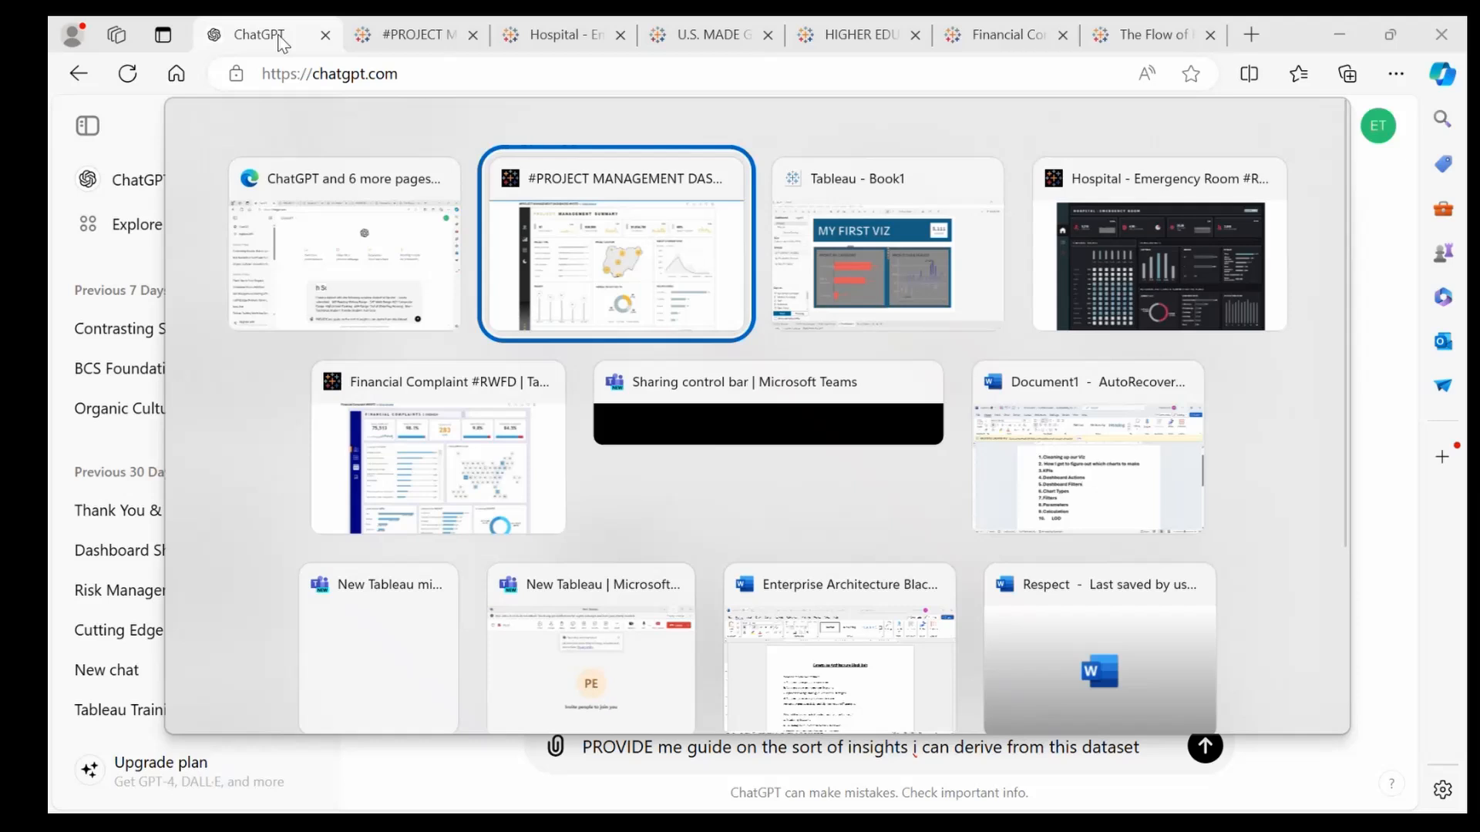
key(Tab)
key(Tab)
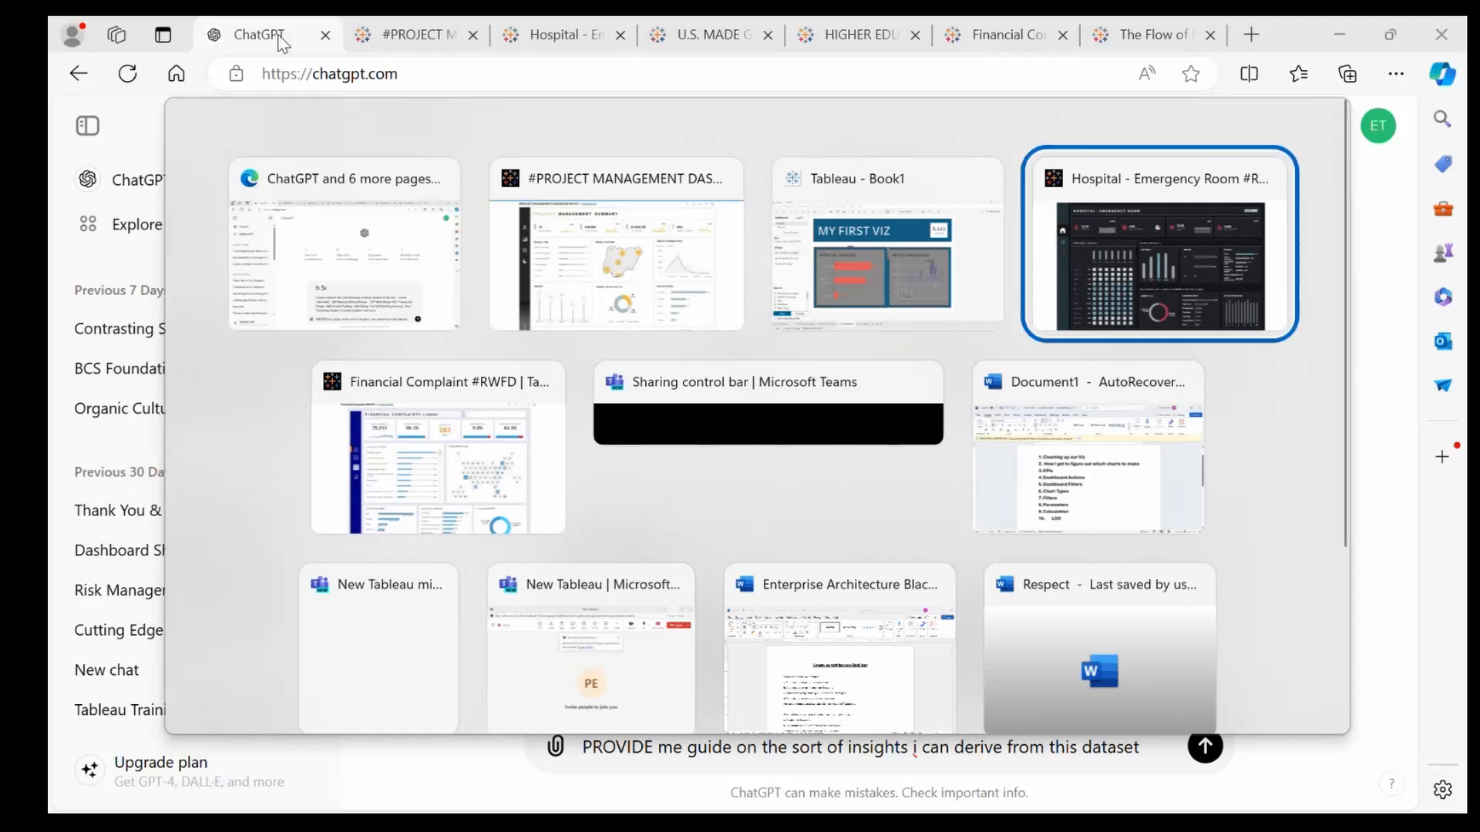
key(Tab)
key(Tab)
key(Tab)
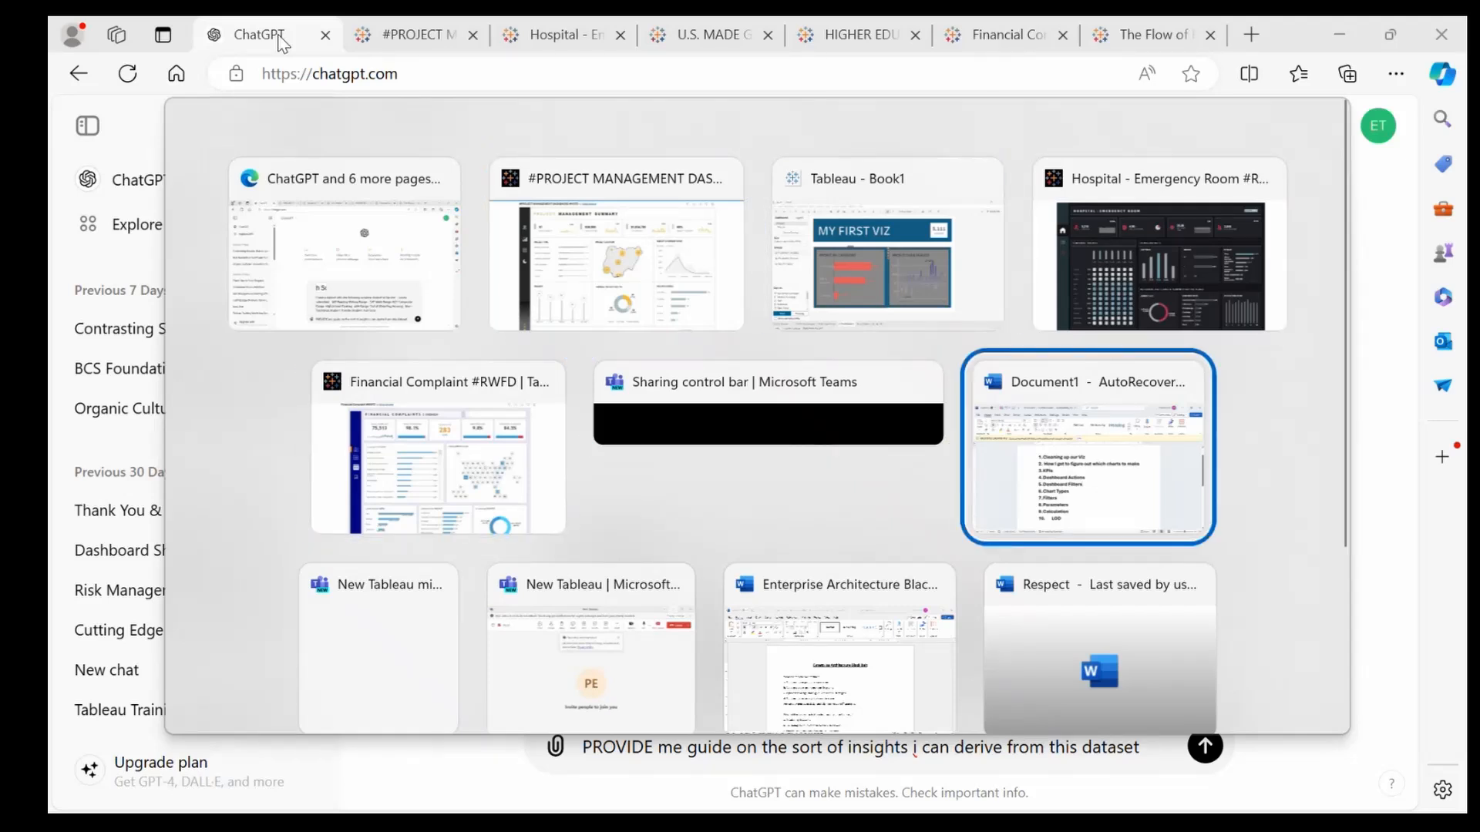
key(Tab)
key(Tab)
key(Tab)
key(Tab)
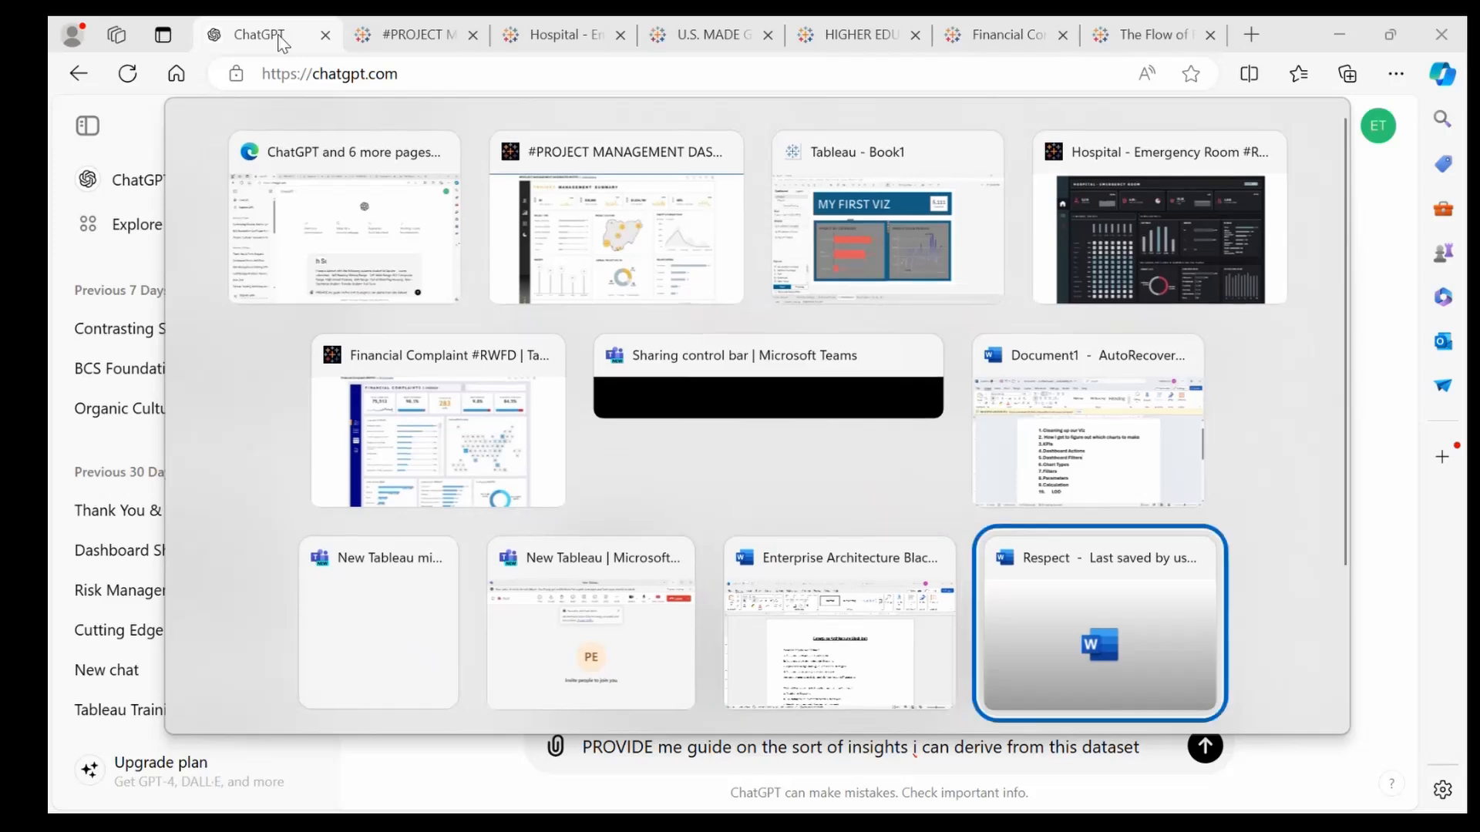
key(Tab)
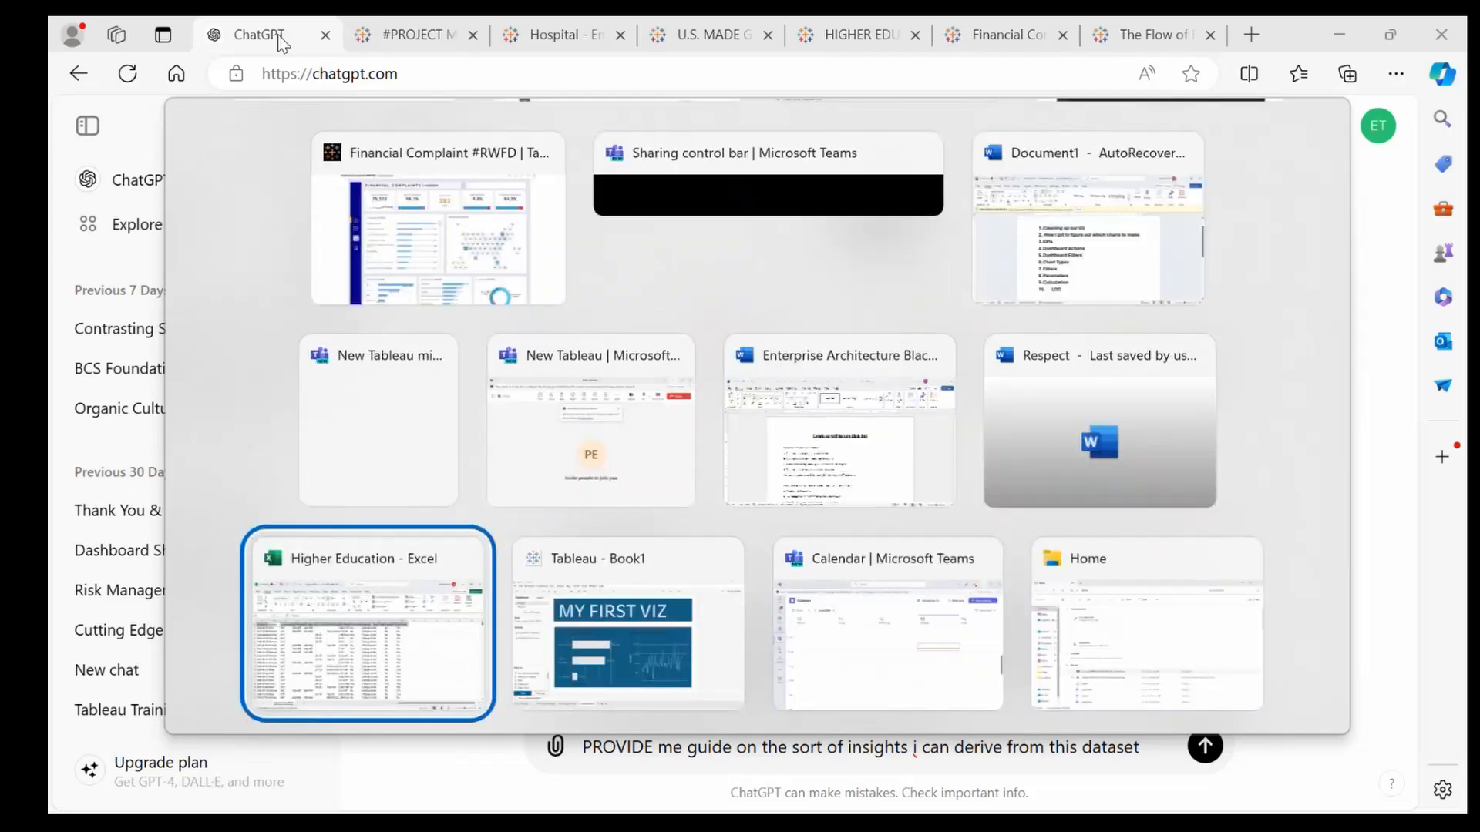
key(alt)
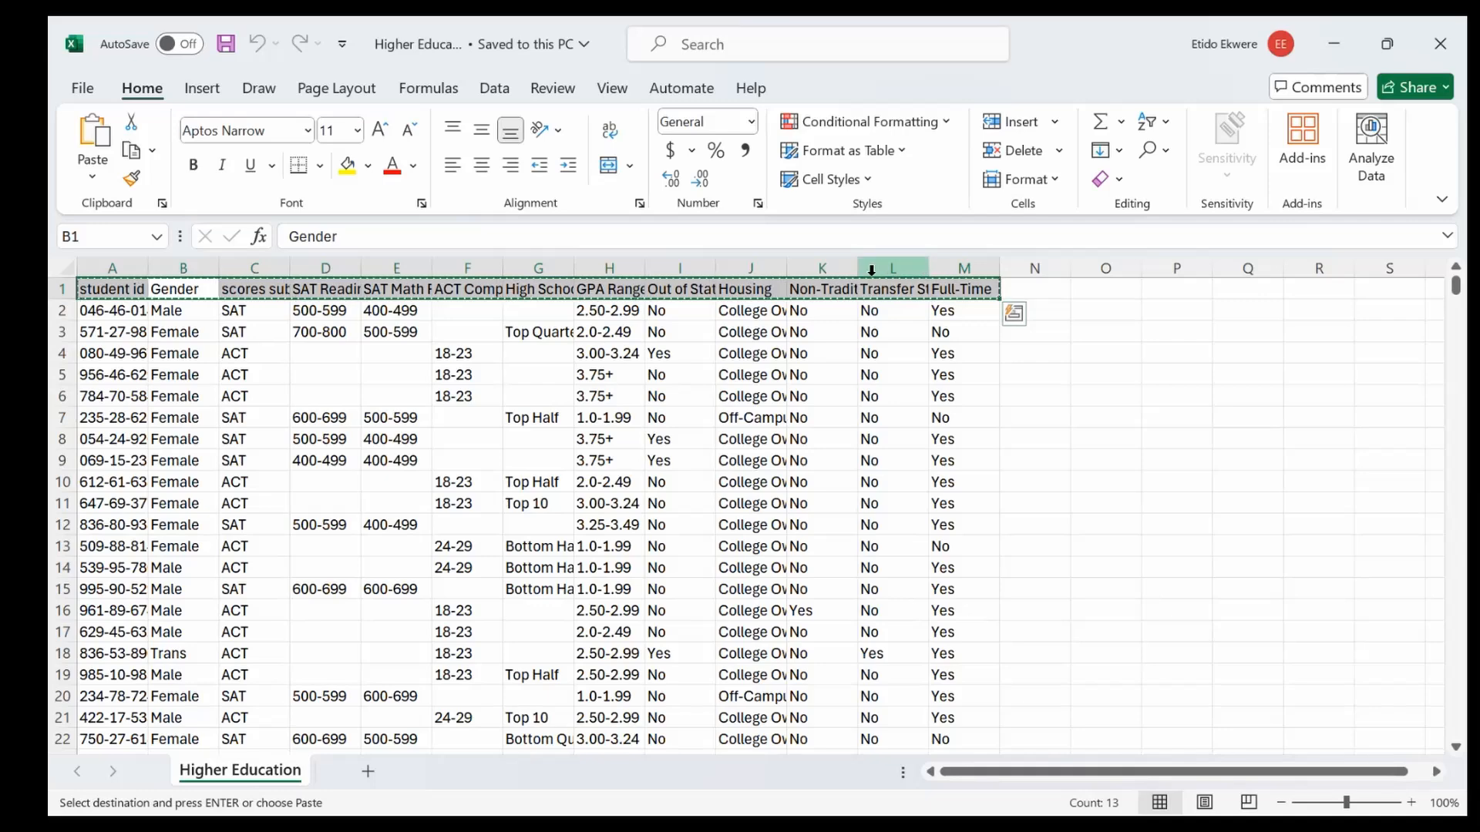
Return to ChatGPT, submit the prompt asking for insights from the dataset, and go back to the start of the reply
key(alt+Tab)
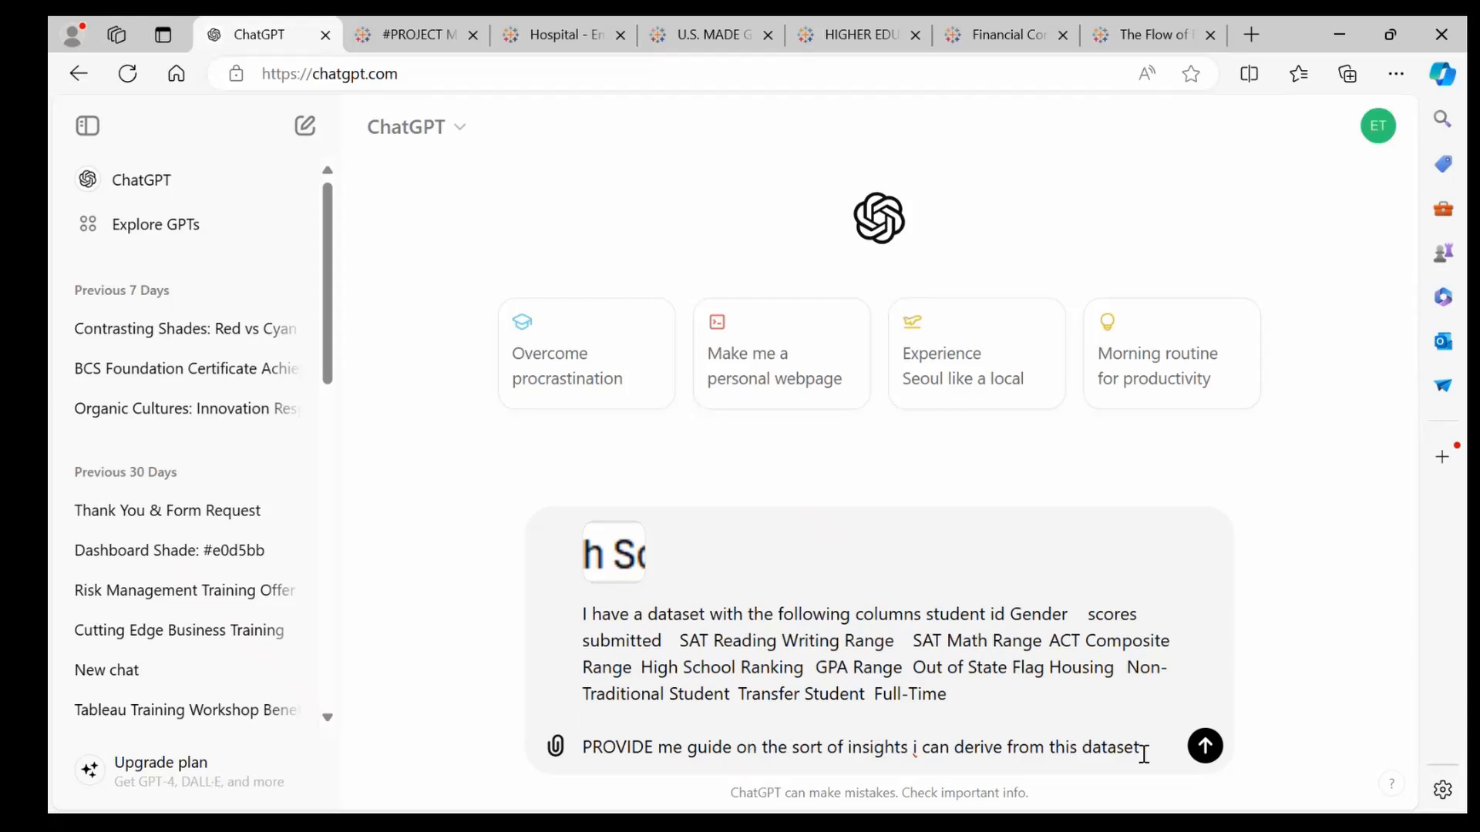
click(1206, 747)
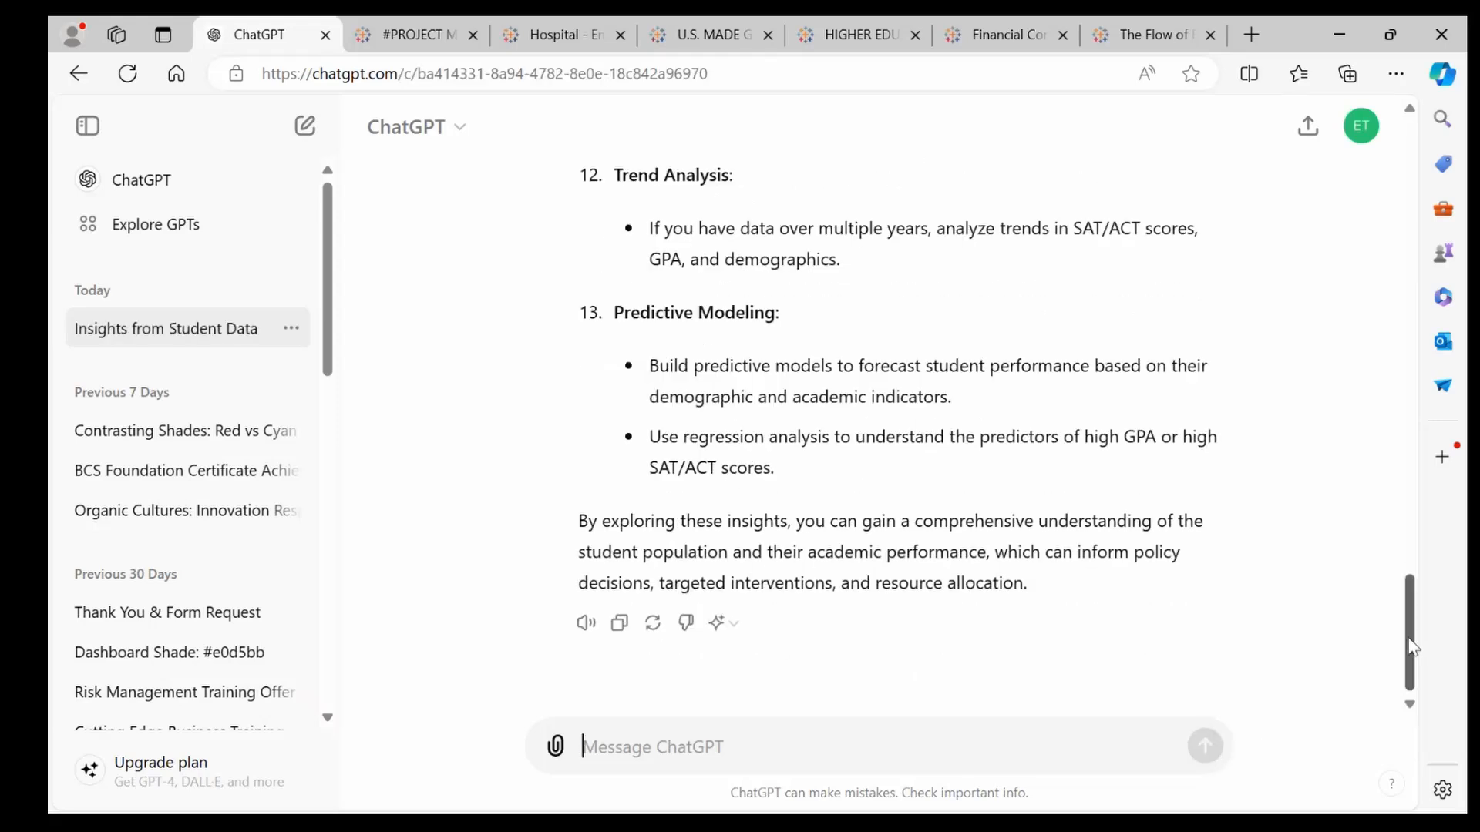
scroll(1420, 586, up, 2)
drag(1419, 583, 1373, 235)
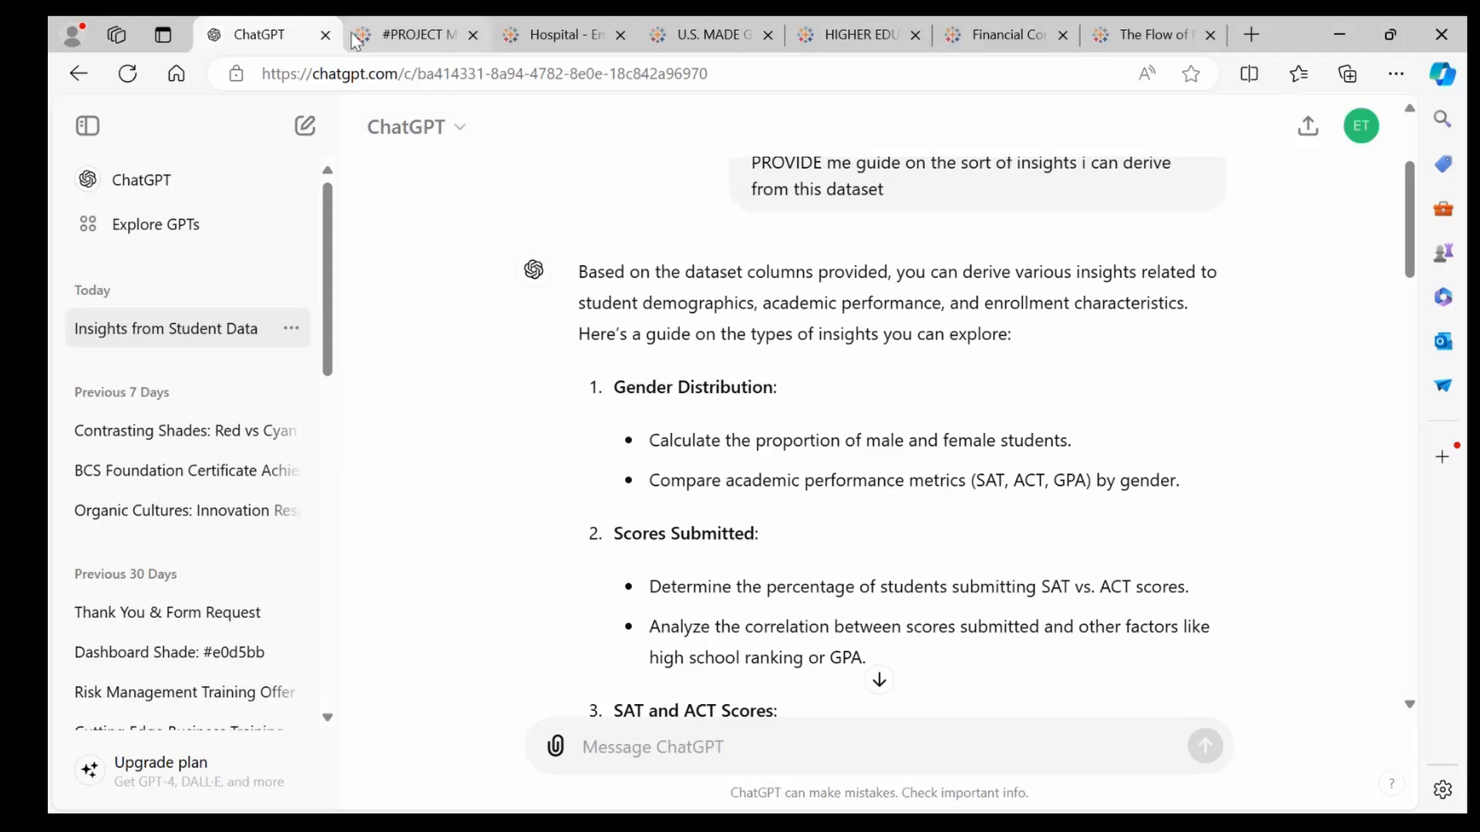
Go from the Amsterdam raw materials viz to its author's Tableau Public profile and open HIGHER EDUCATION DASHBOARD #RWFD
click(1159, 38)
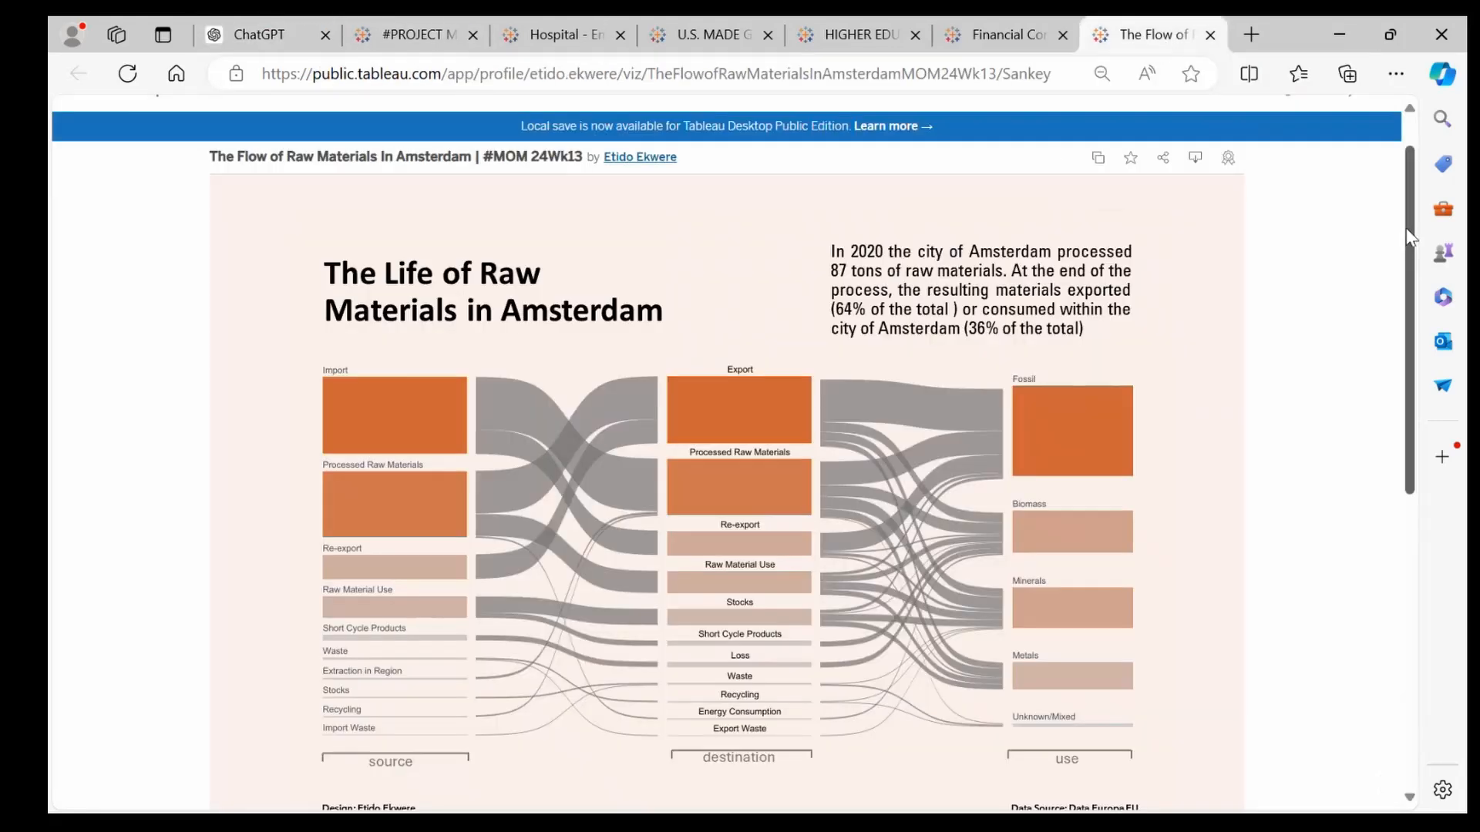
scroll(1398, 160, up, 2)
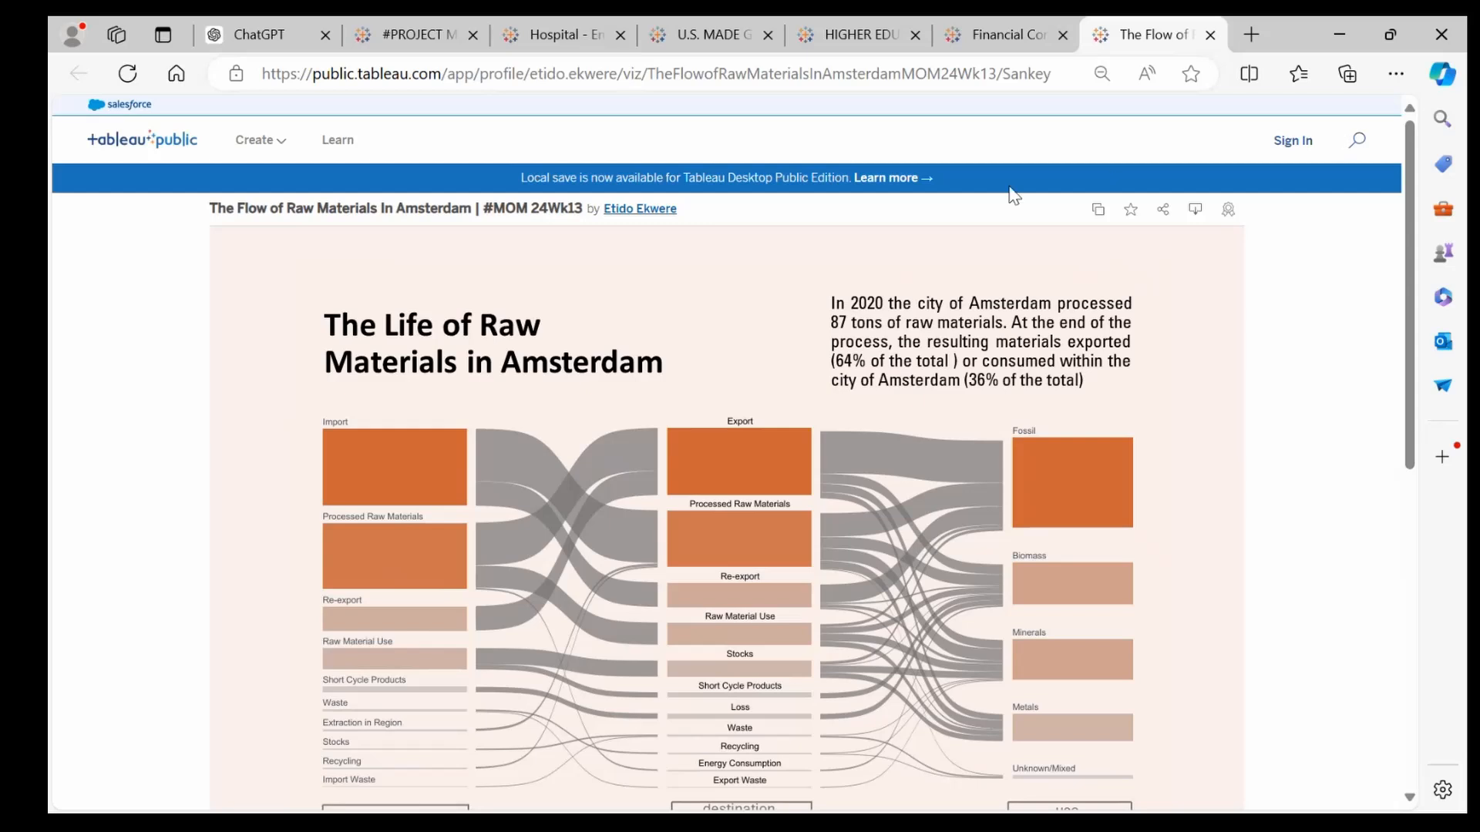
click(646, 222)
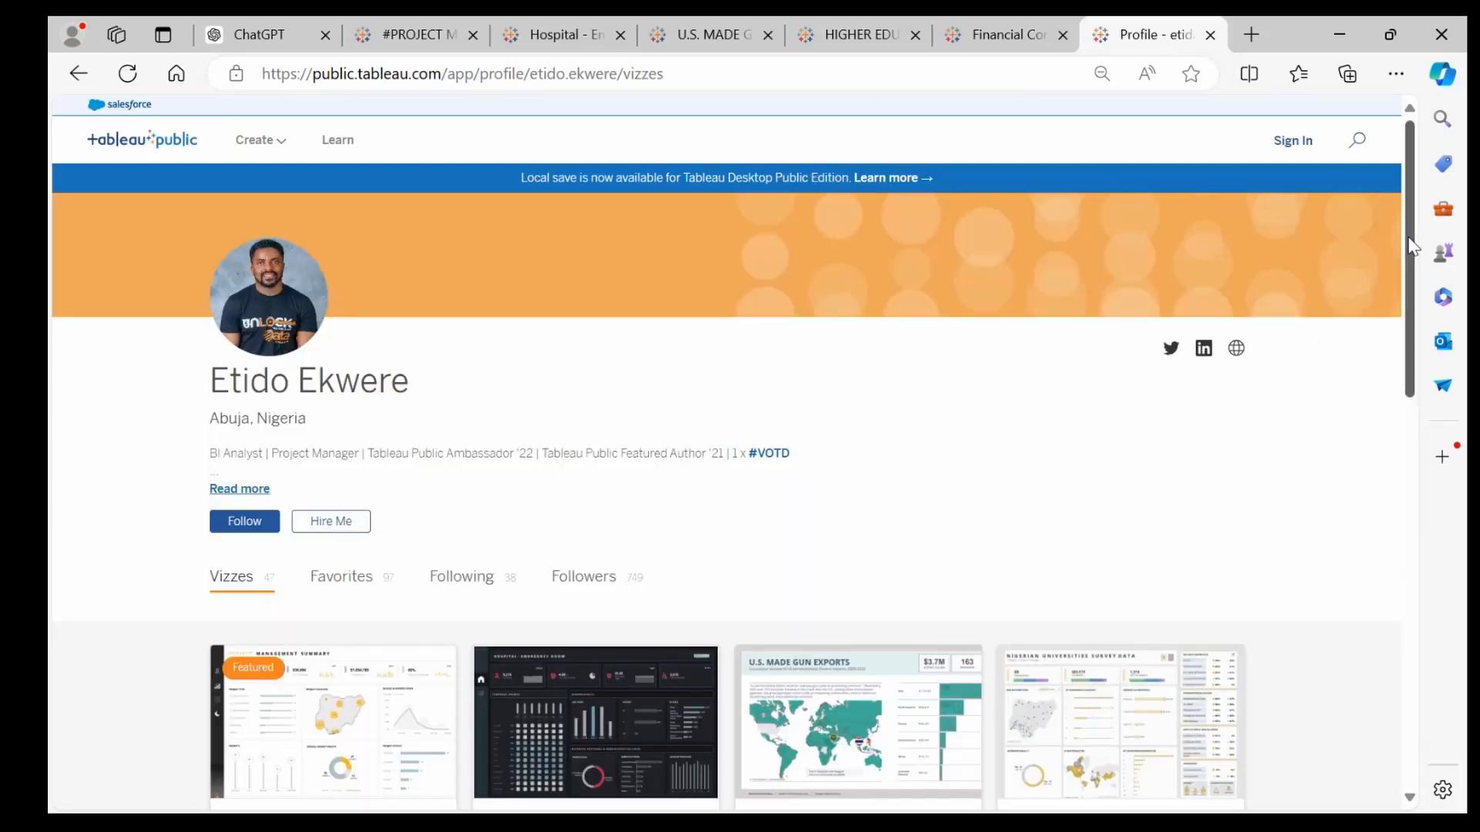
drag(1409, 238, 1455, 526)
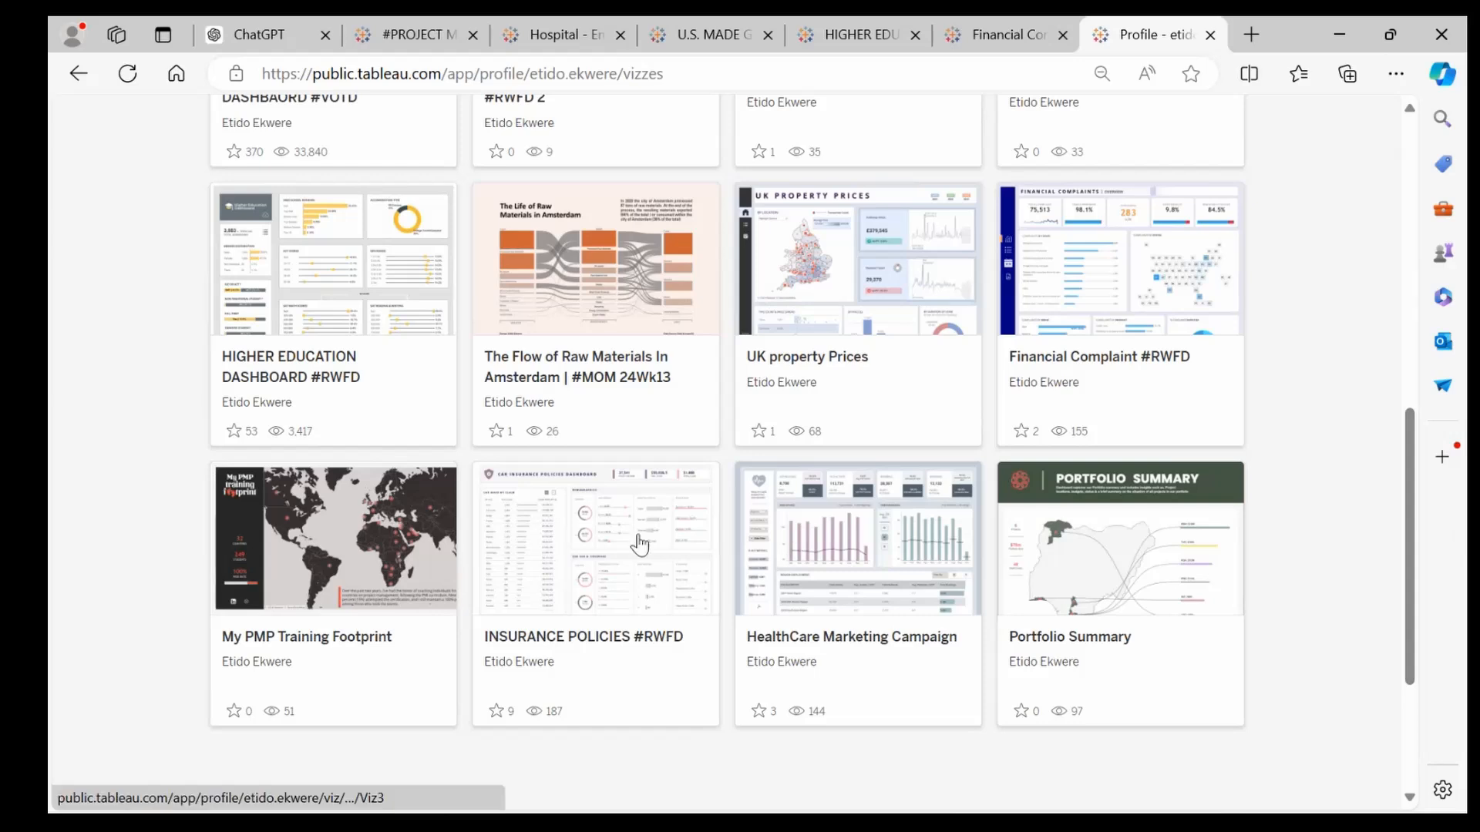
click(289, 361)
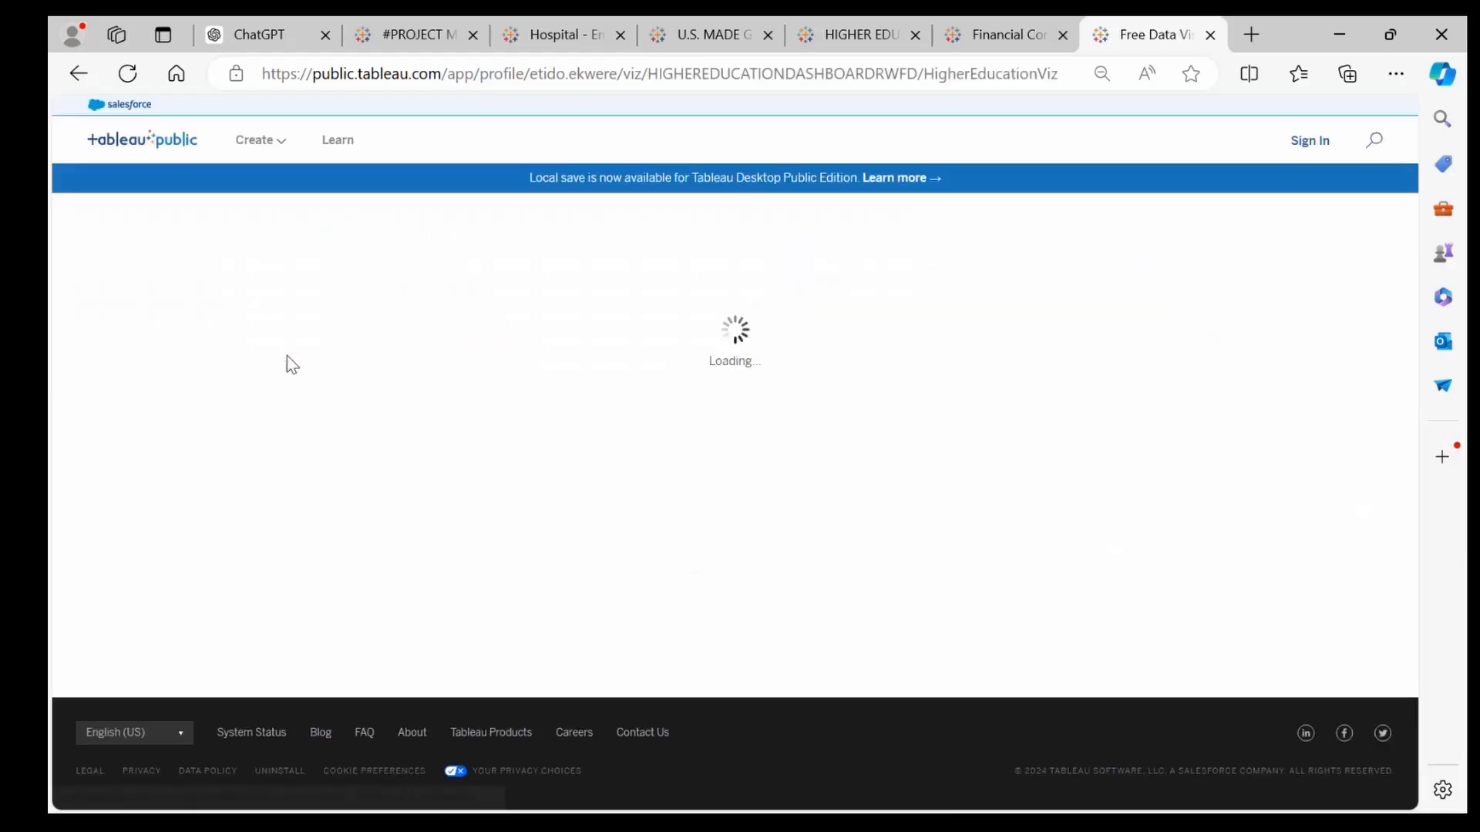
drag(1410, 179, 1417, 227)
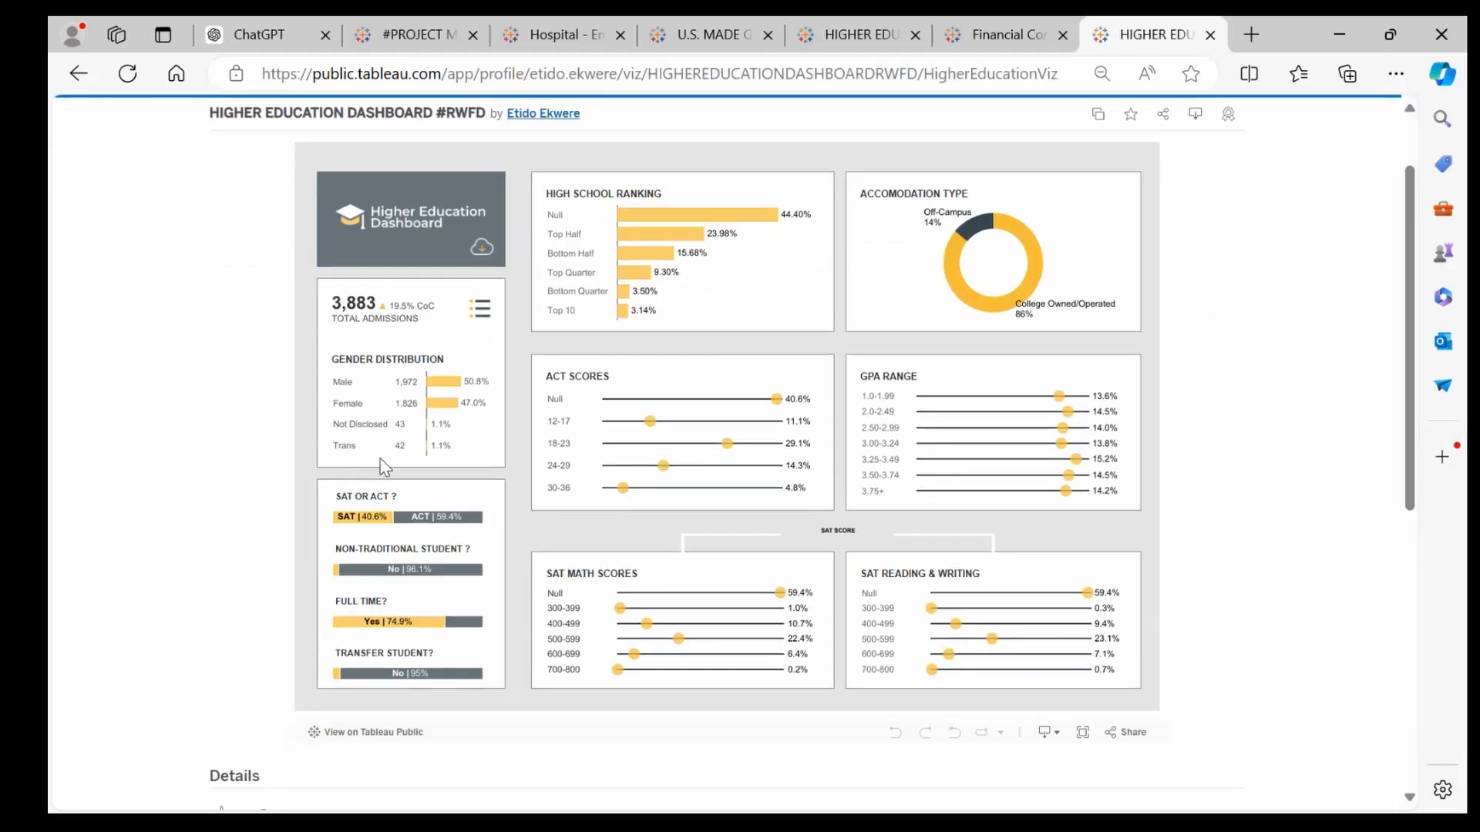
Compare ChatGPT's gender distribution and scores submitted suggestions with the matching charts on the Higher Education dashboard
click(243, 23)
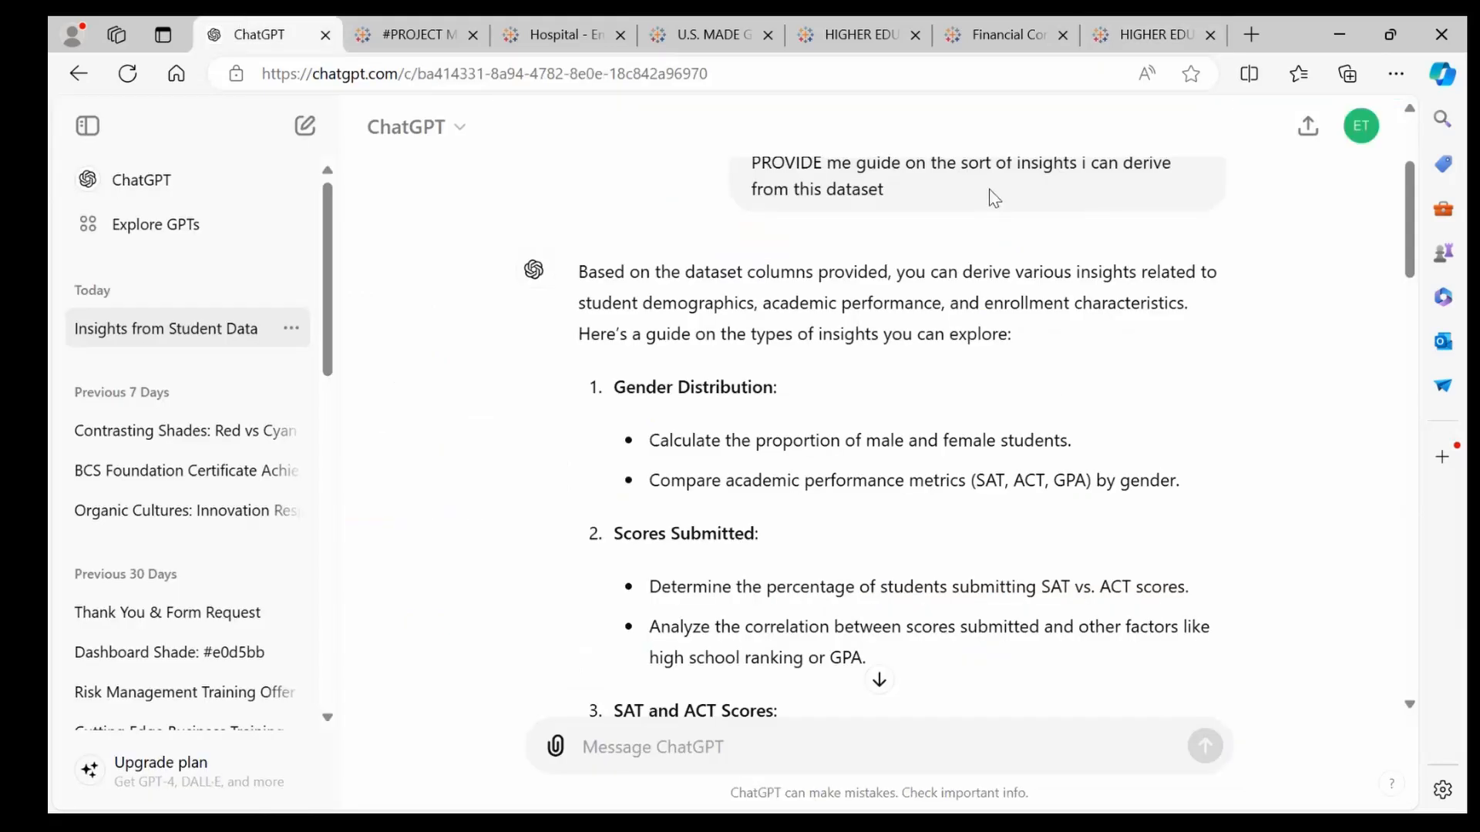
click(1136, 28)
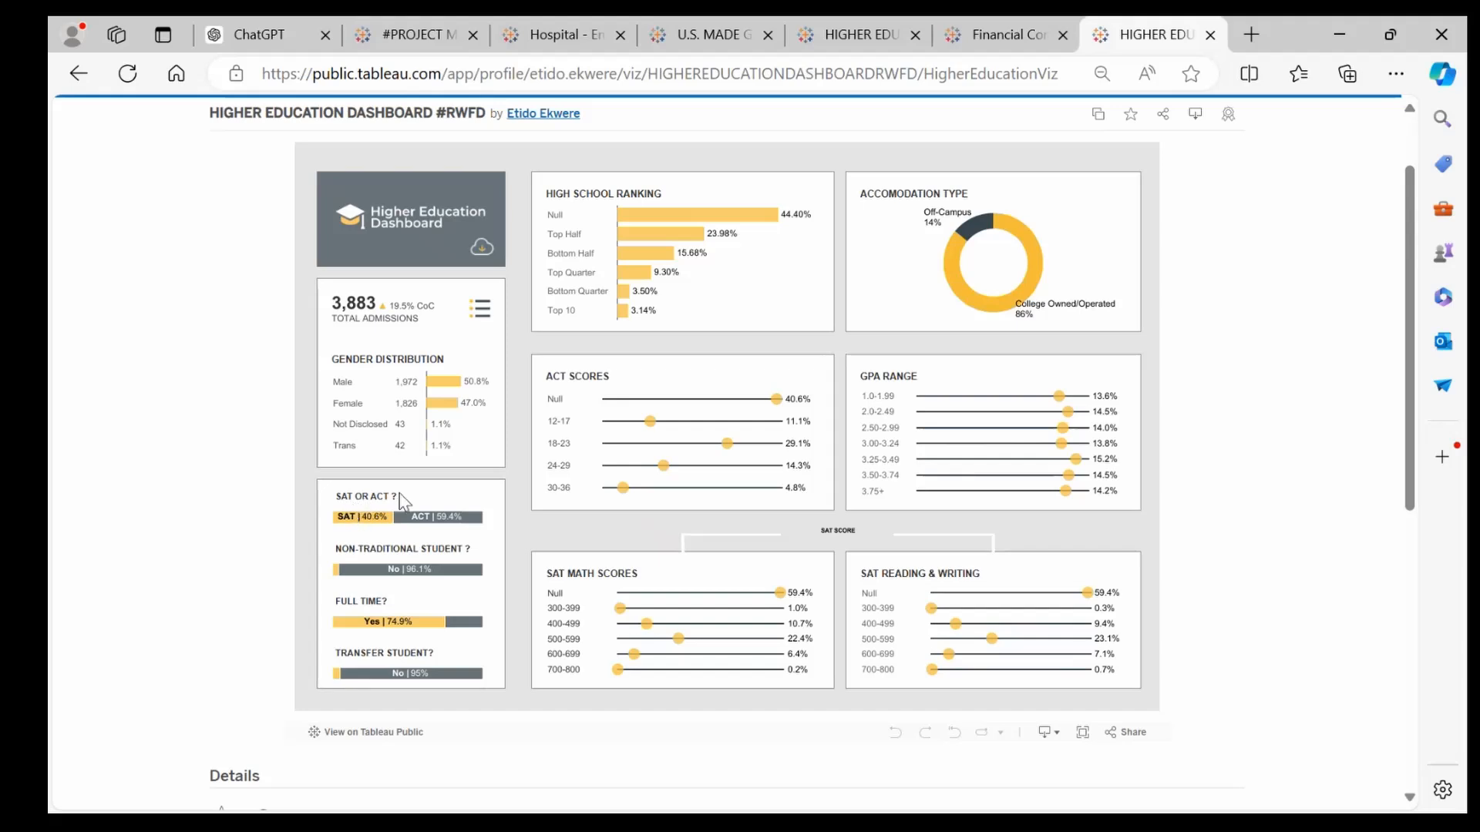
click(243, 34)
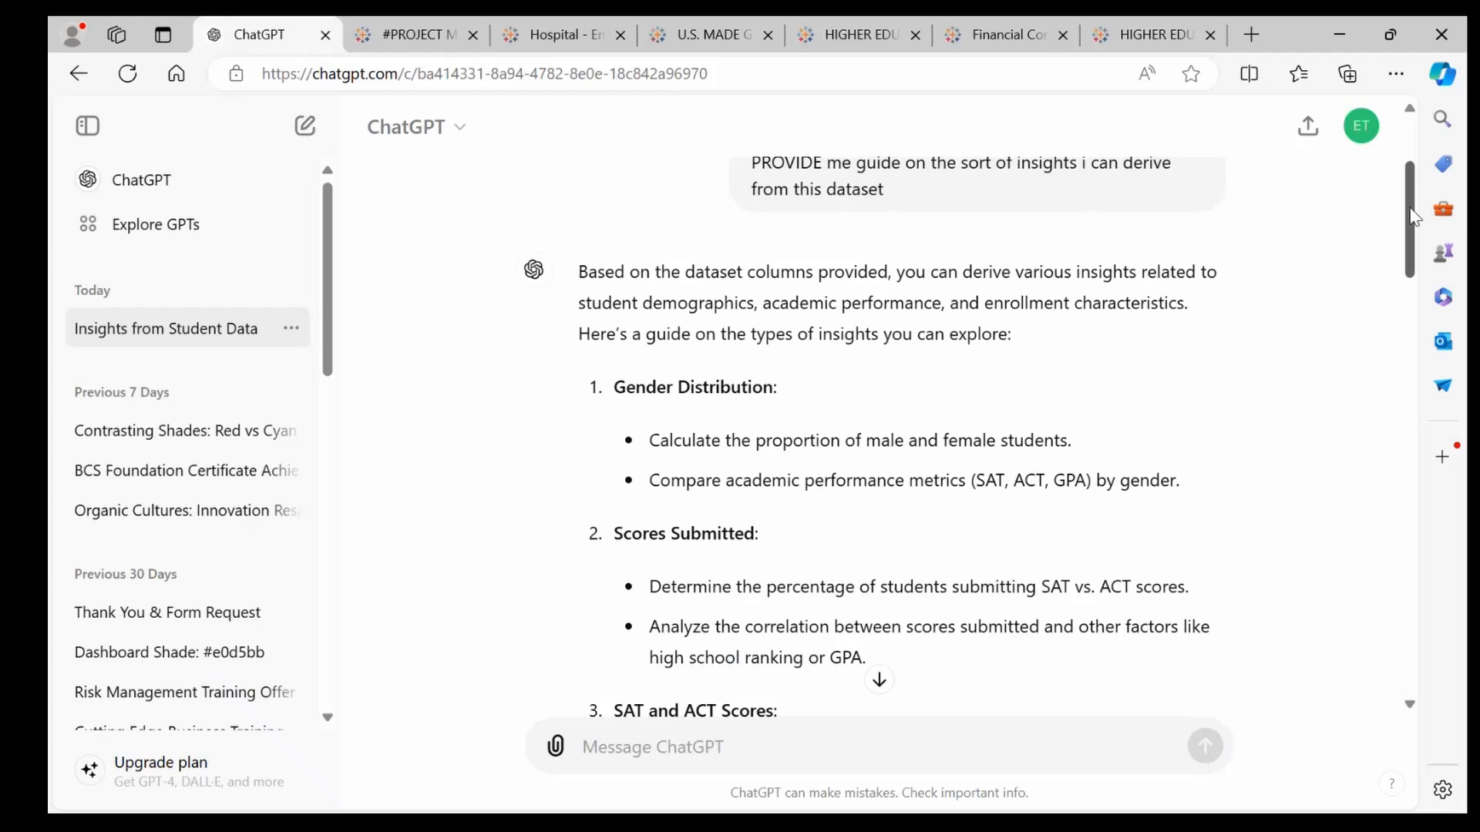
scroll(1412, 216, down, 5)
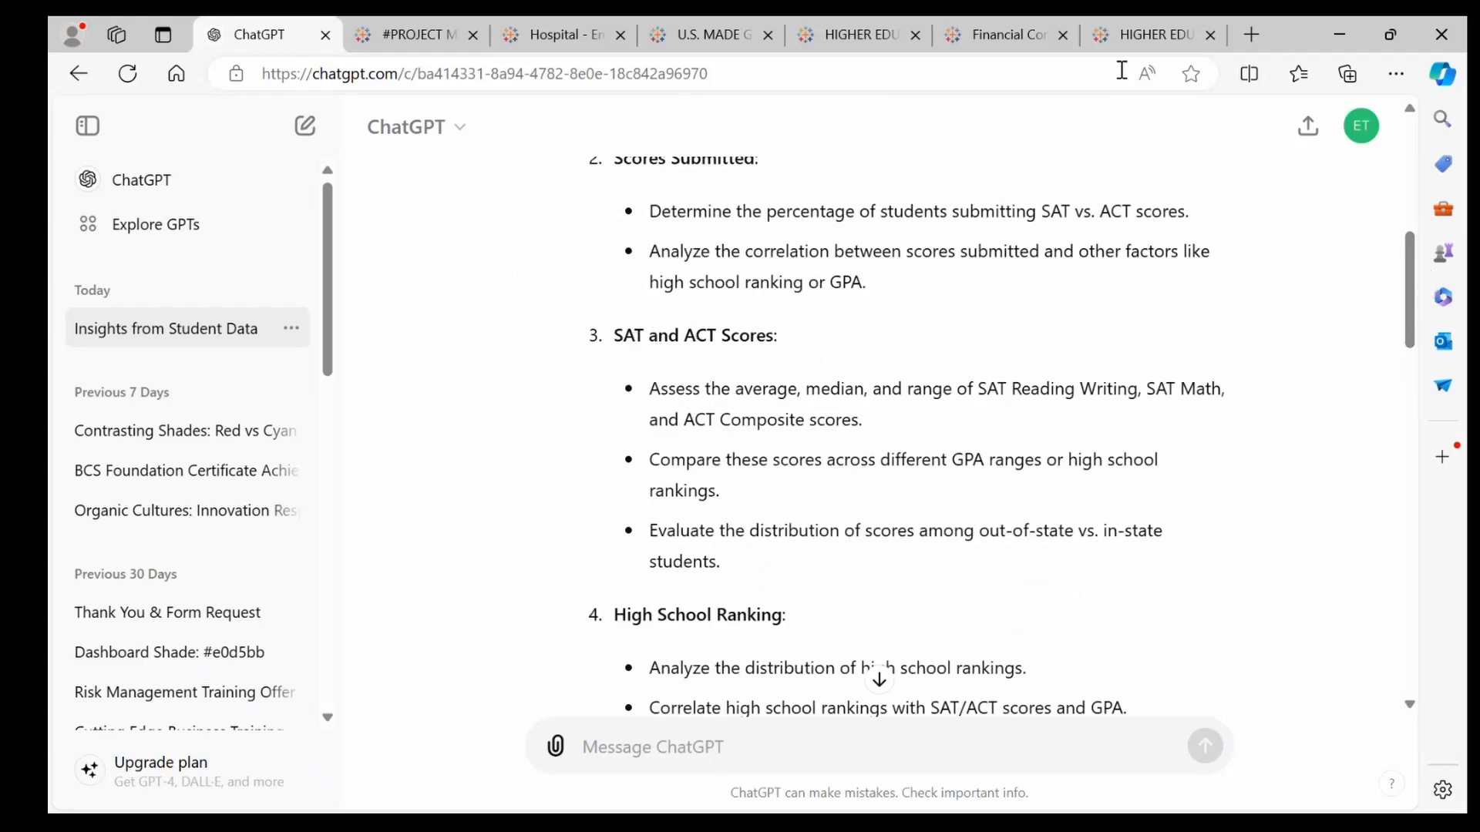
click(1154, 46)
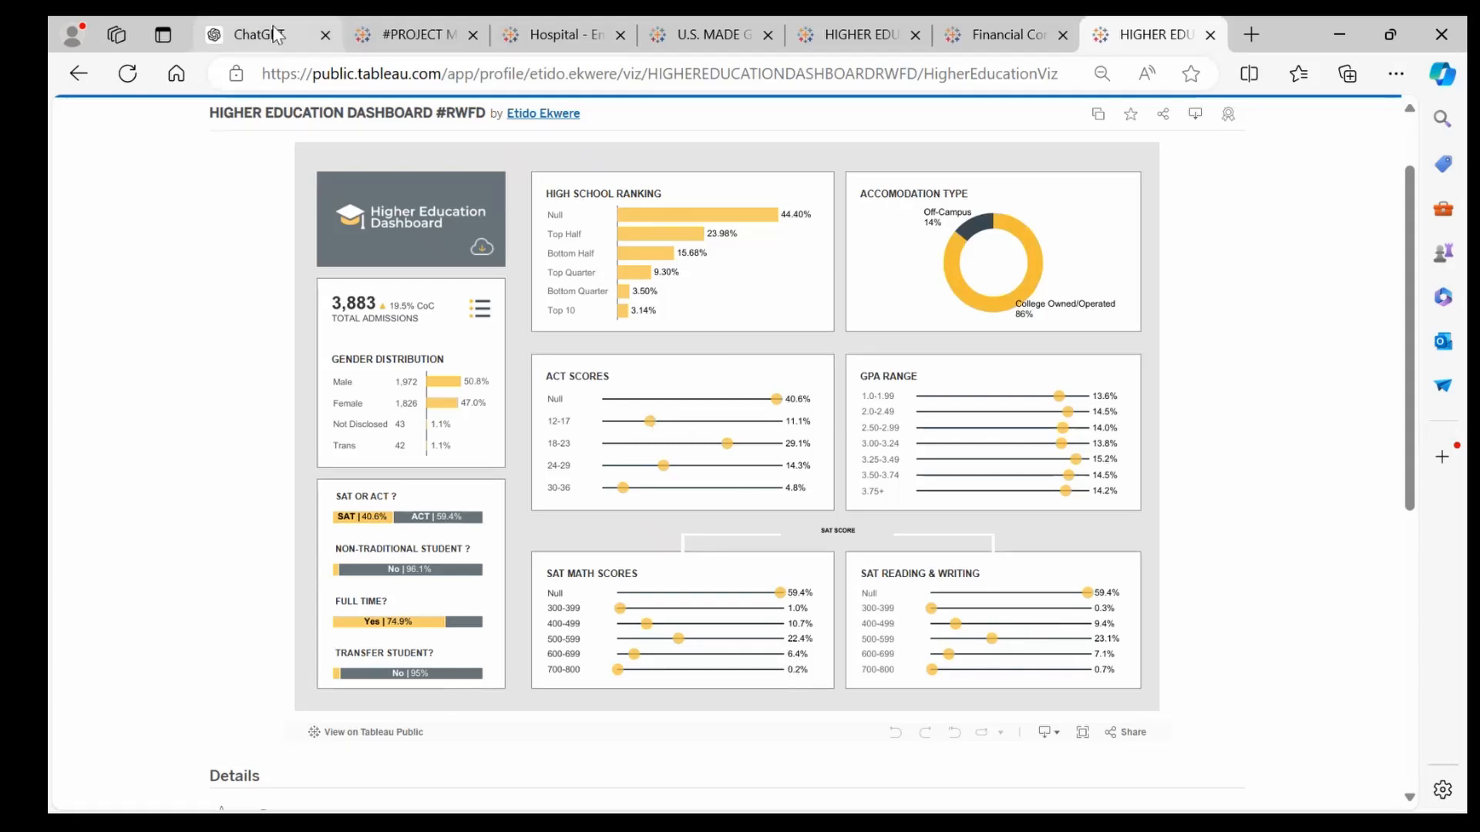
Compare ChatGPT's high school ranking and GPA range suggestions with the matching charts on the Higher Education dashboard
click(246, 35)
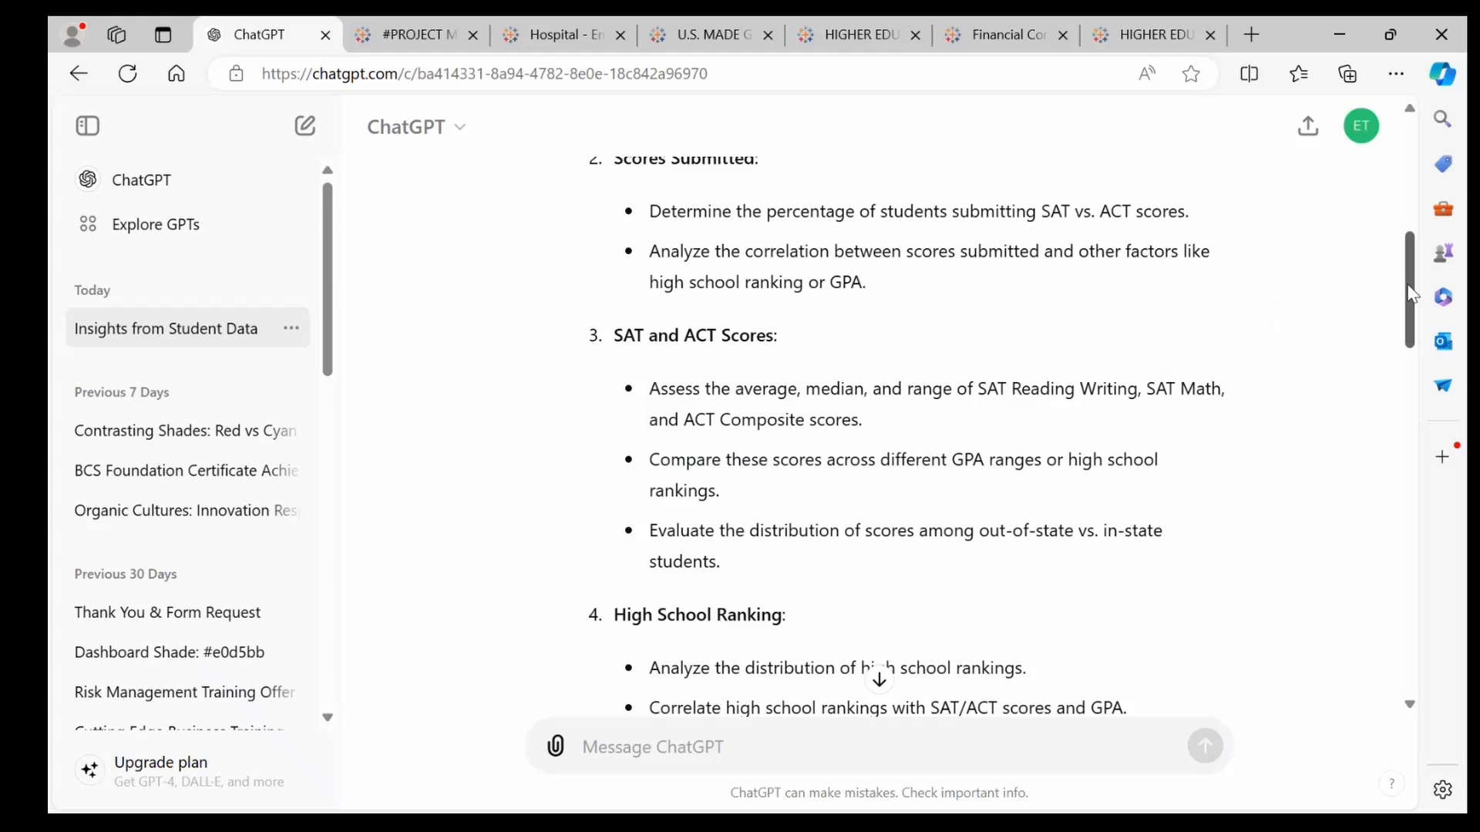
drag(1415, 292, 1431, 373)
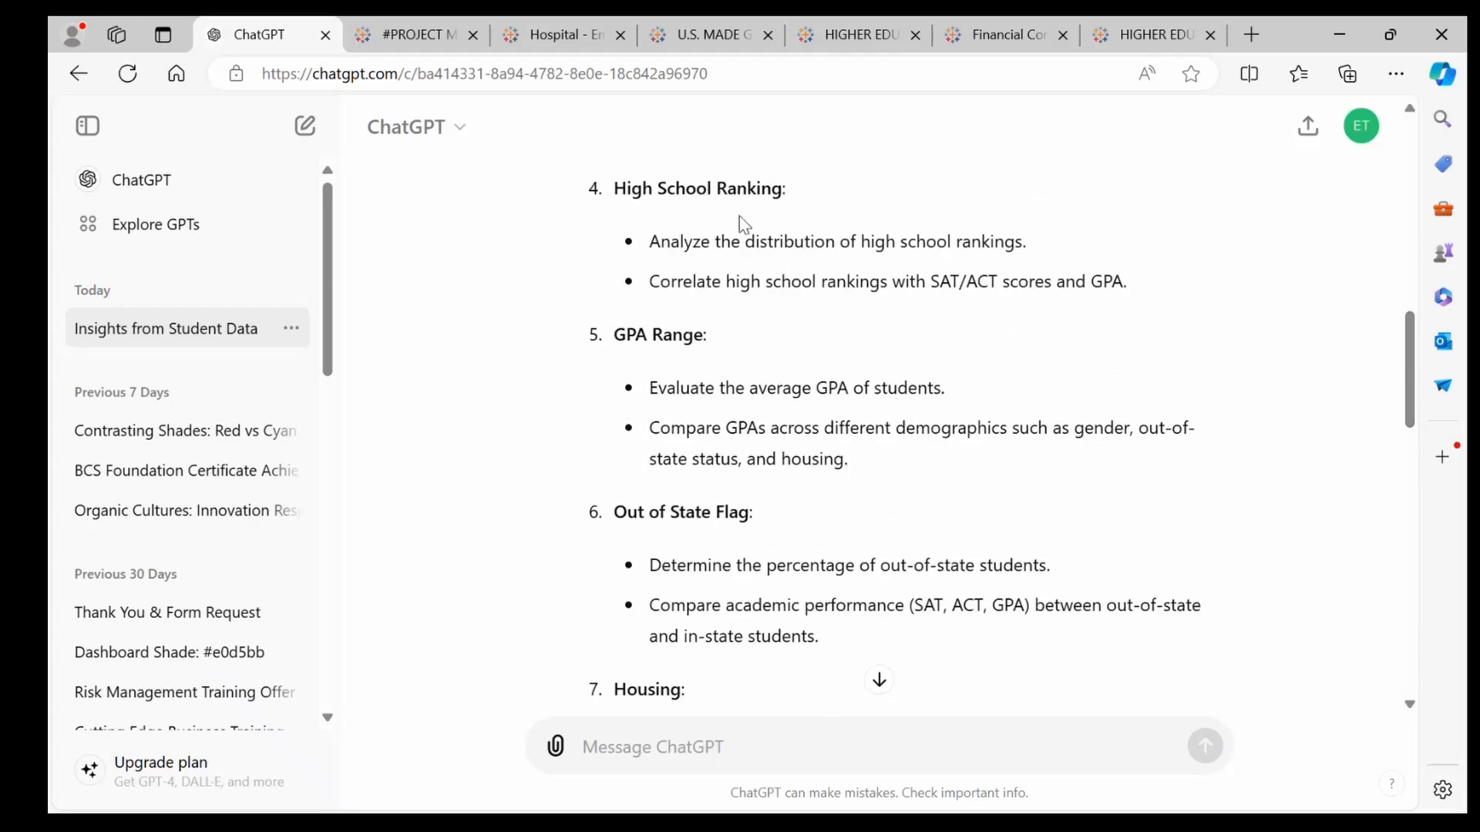
click(1183, 34)
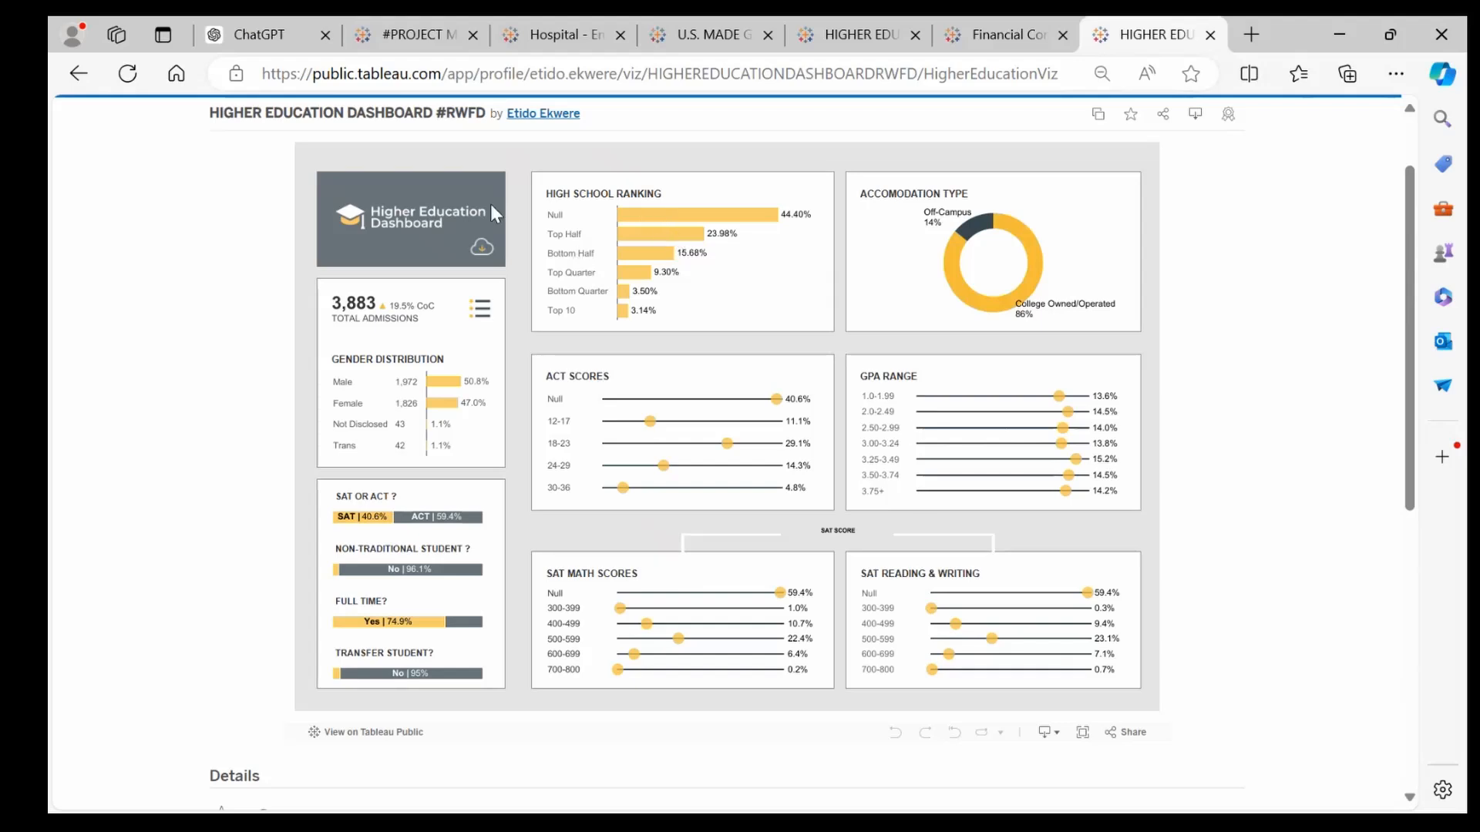
click(221, 37)
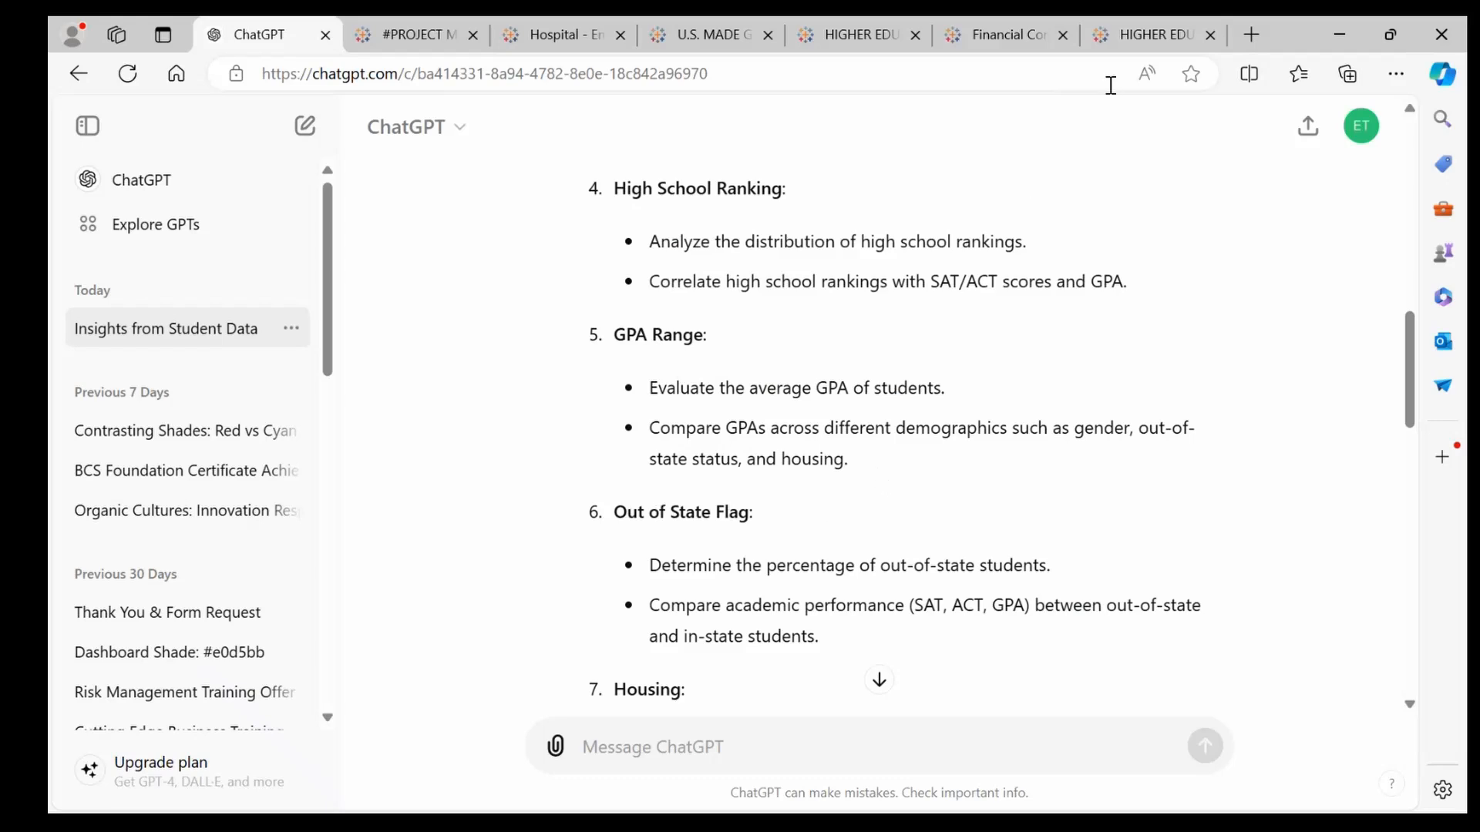
click(1142, 34)
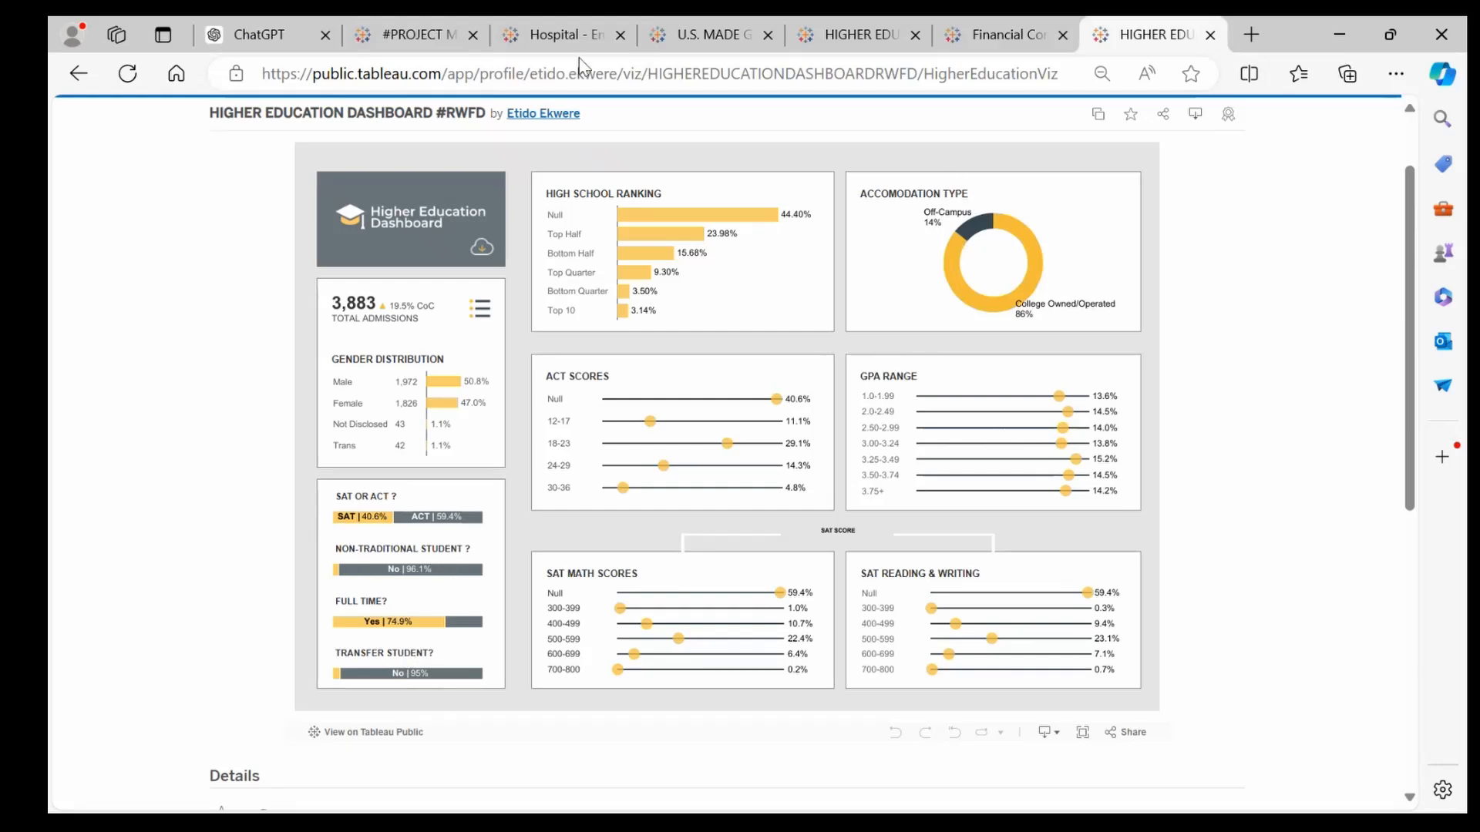
click(282, 37)
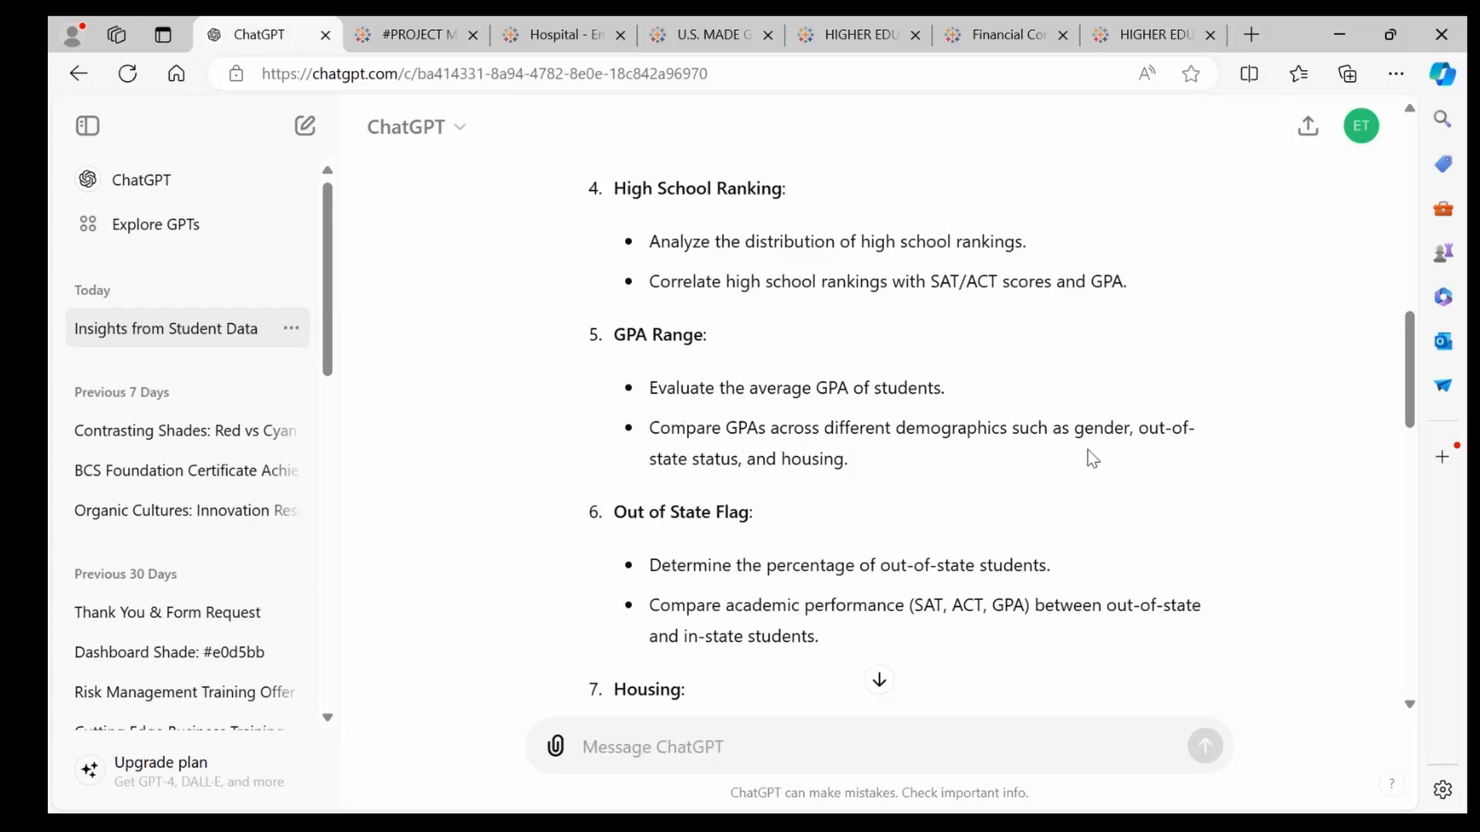
Compare ChatGPT's housing suggestions with the accommodation type chart on the Higher Education dashboard, and return to the ChatGPT reply
drag(1412, 339, 1428, 413)
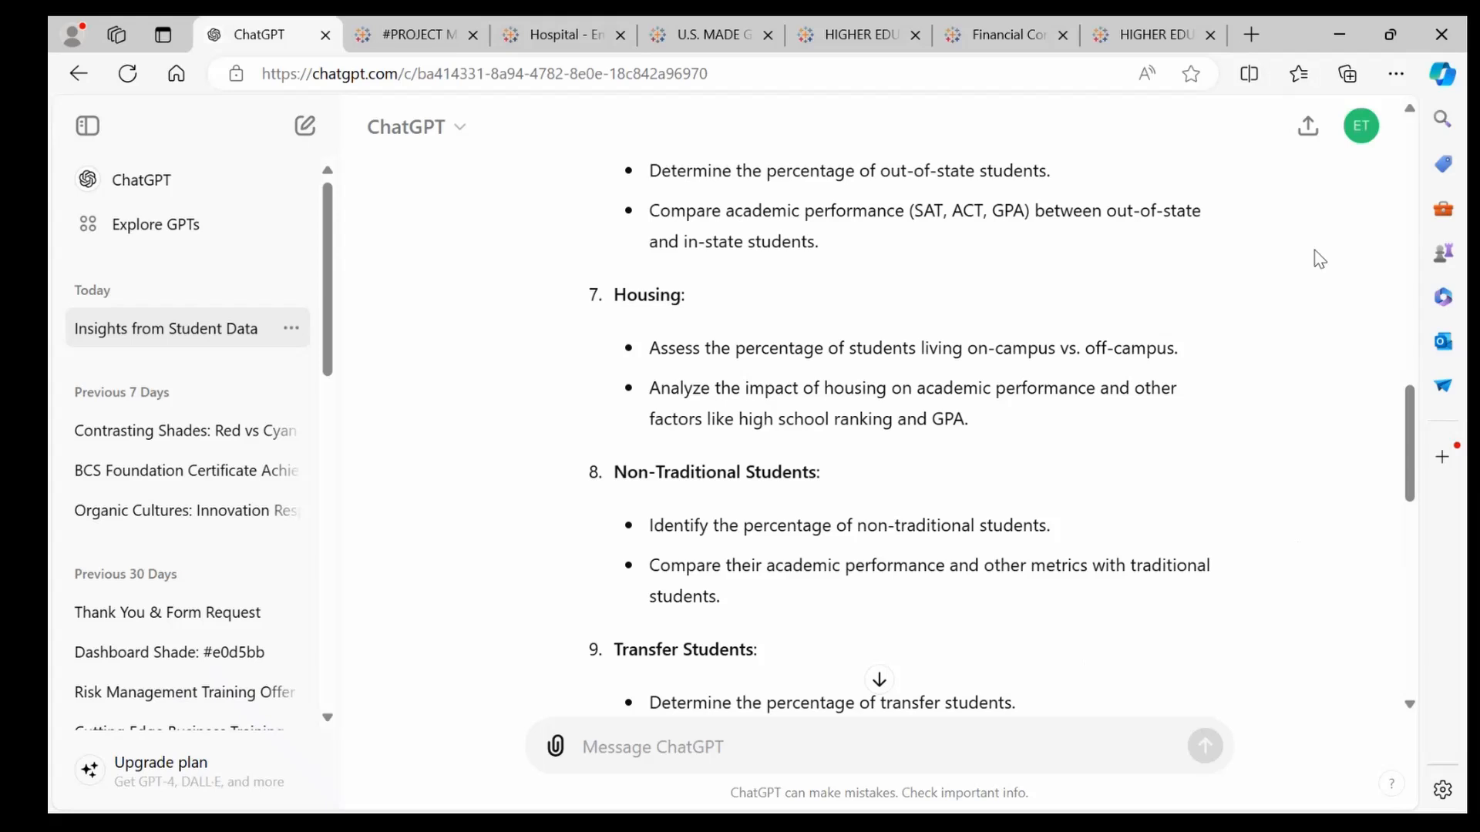
click(1146, 39)
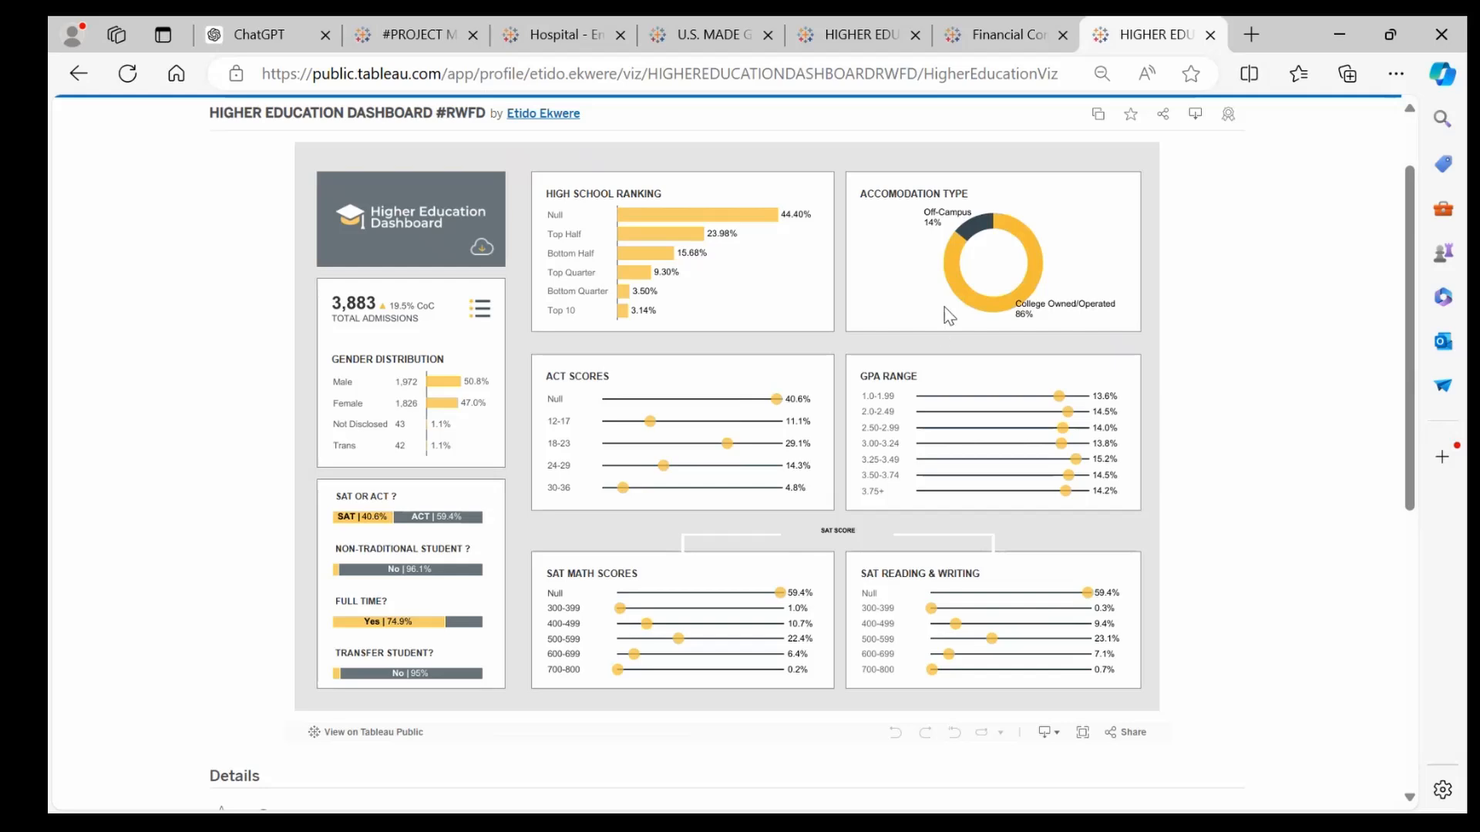
click(269, 34)
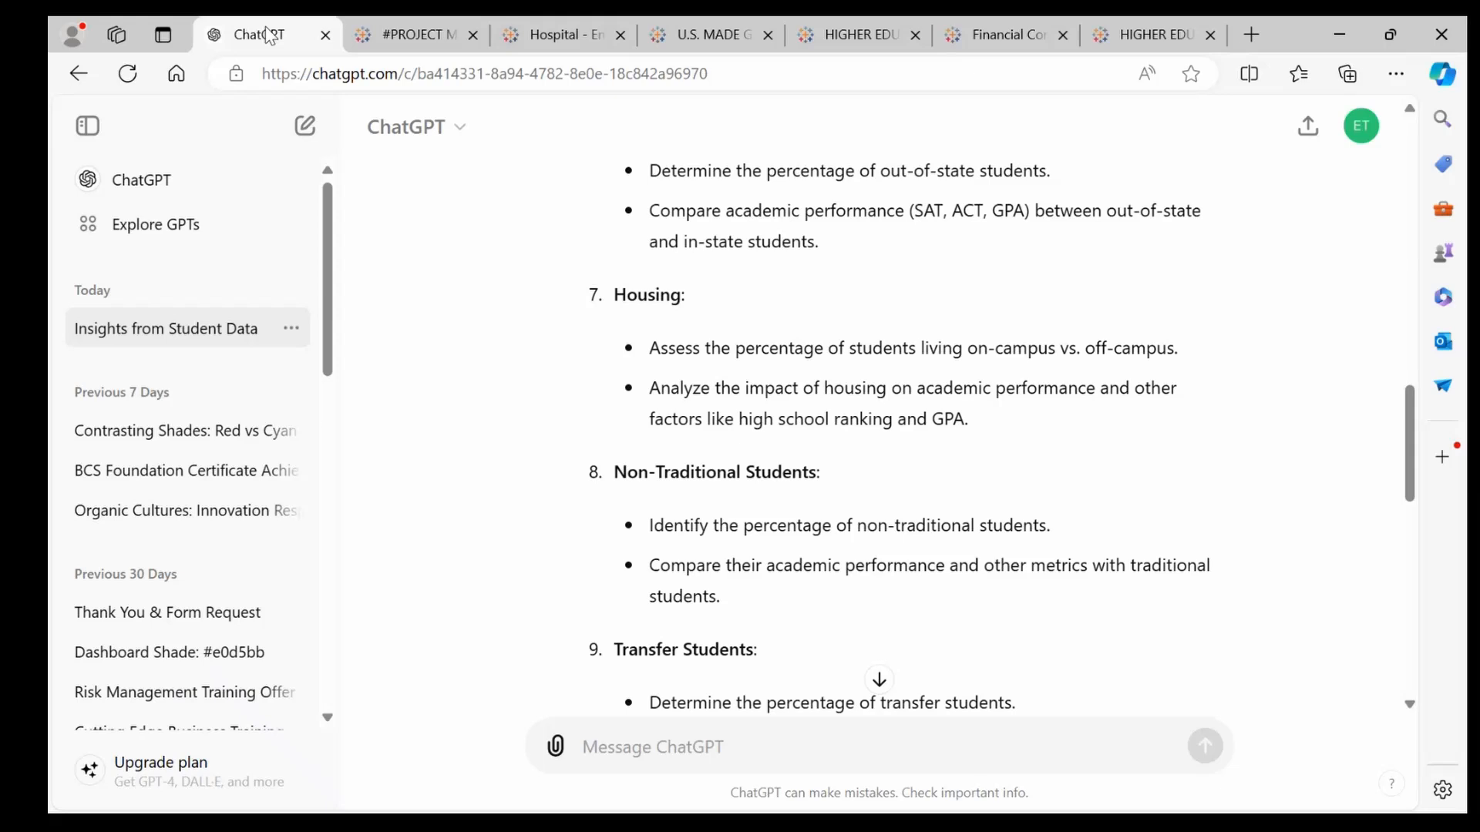
Switch to the Tableau workbook Book1 and go from Dashboard 1 to the Profit By Category worksheet
key(alt+Tab)
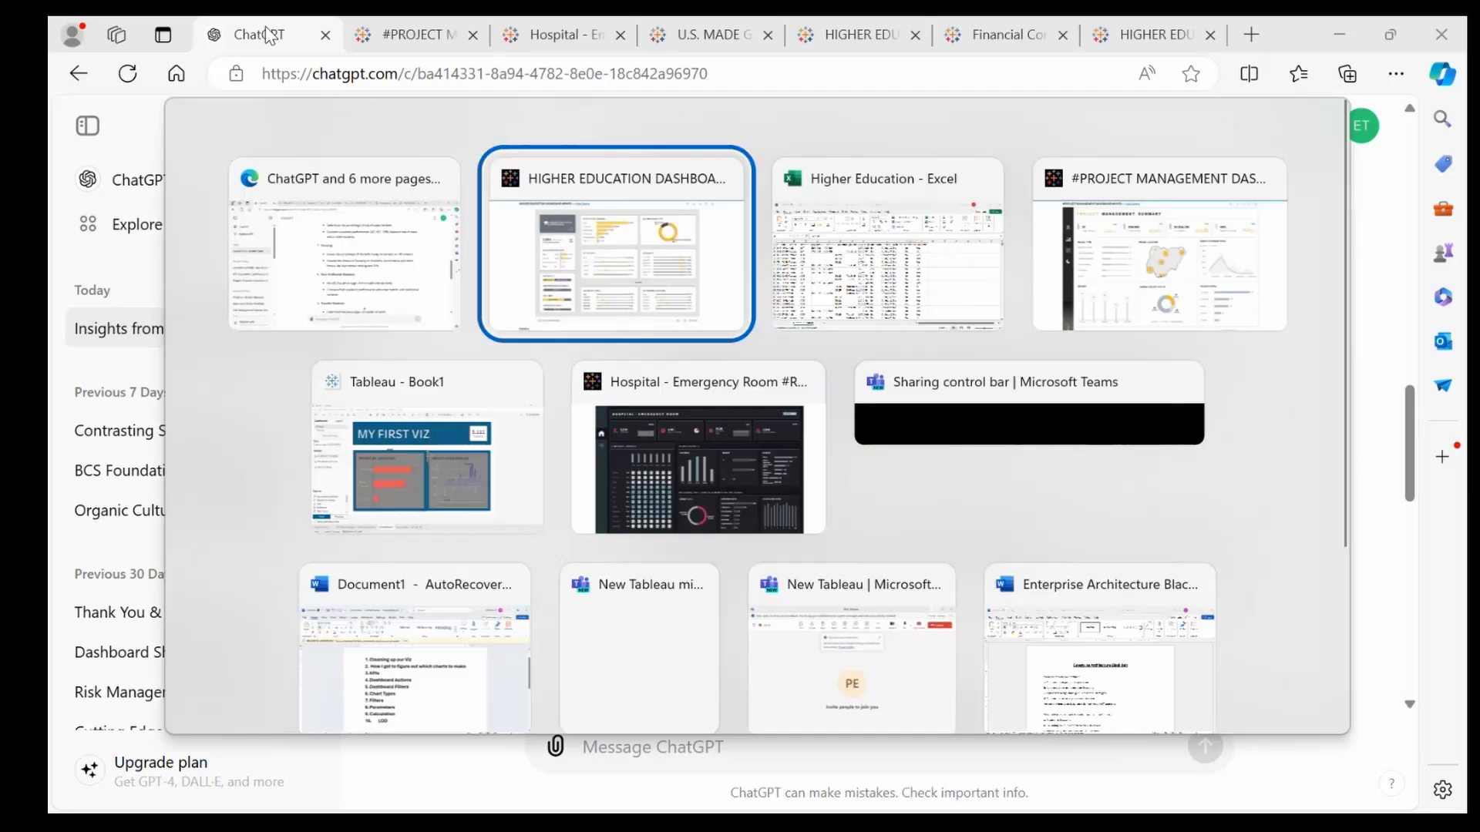
key(alt+Tab)
key(alt+Tab)
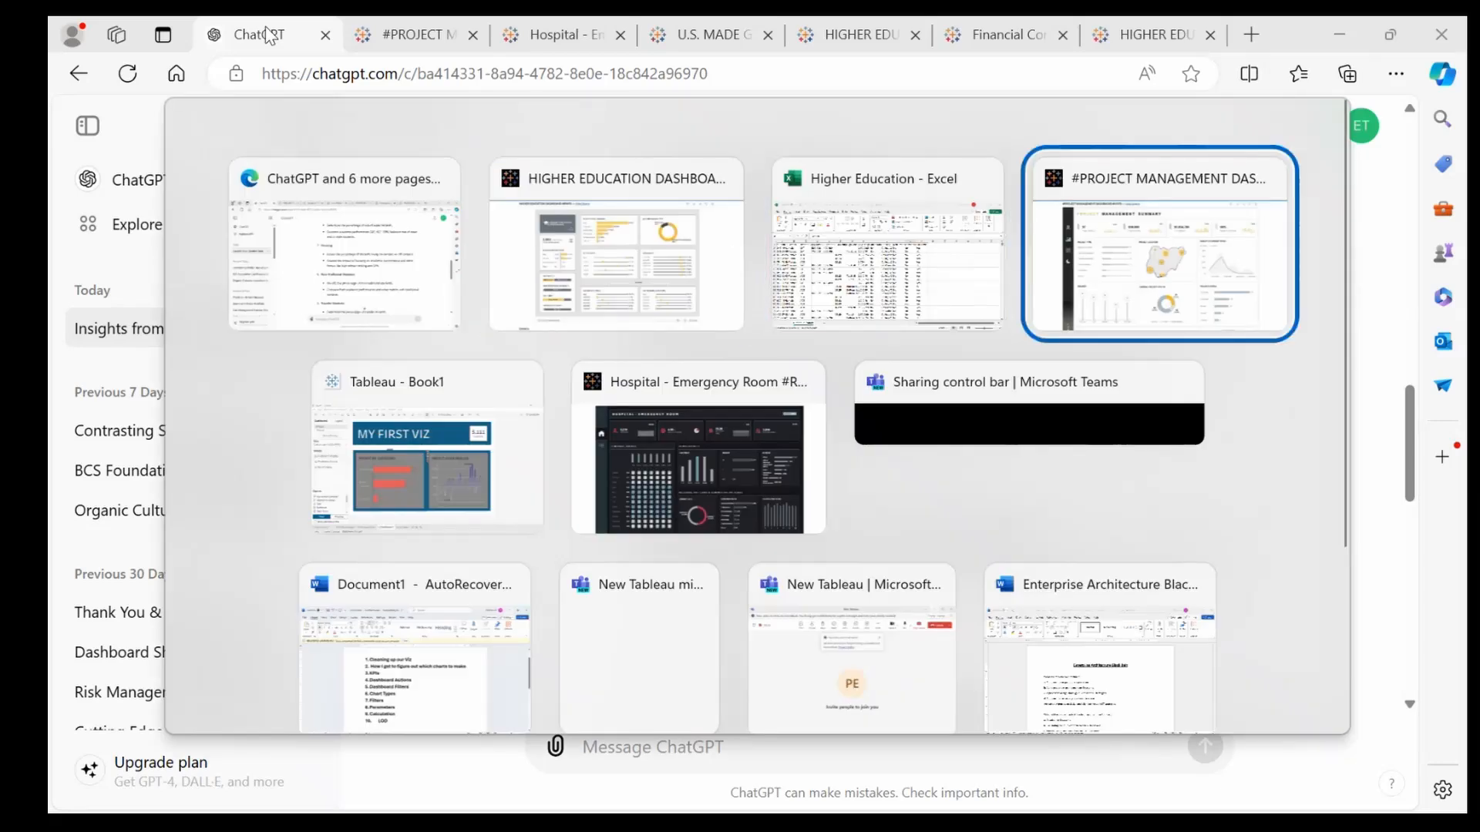
key(alt+Tab)
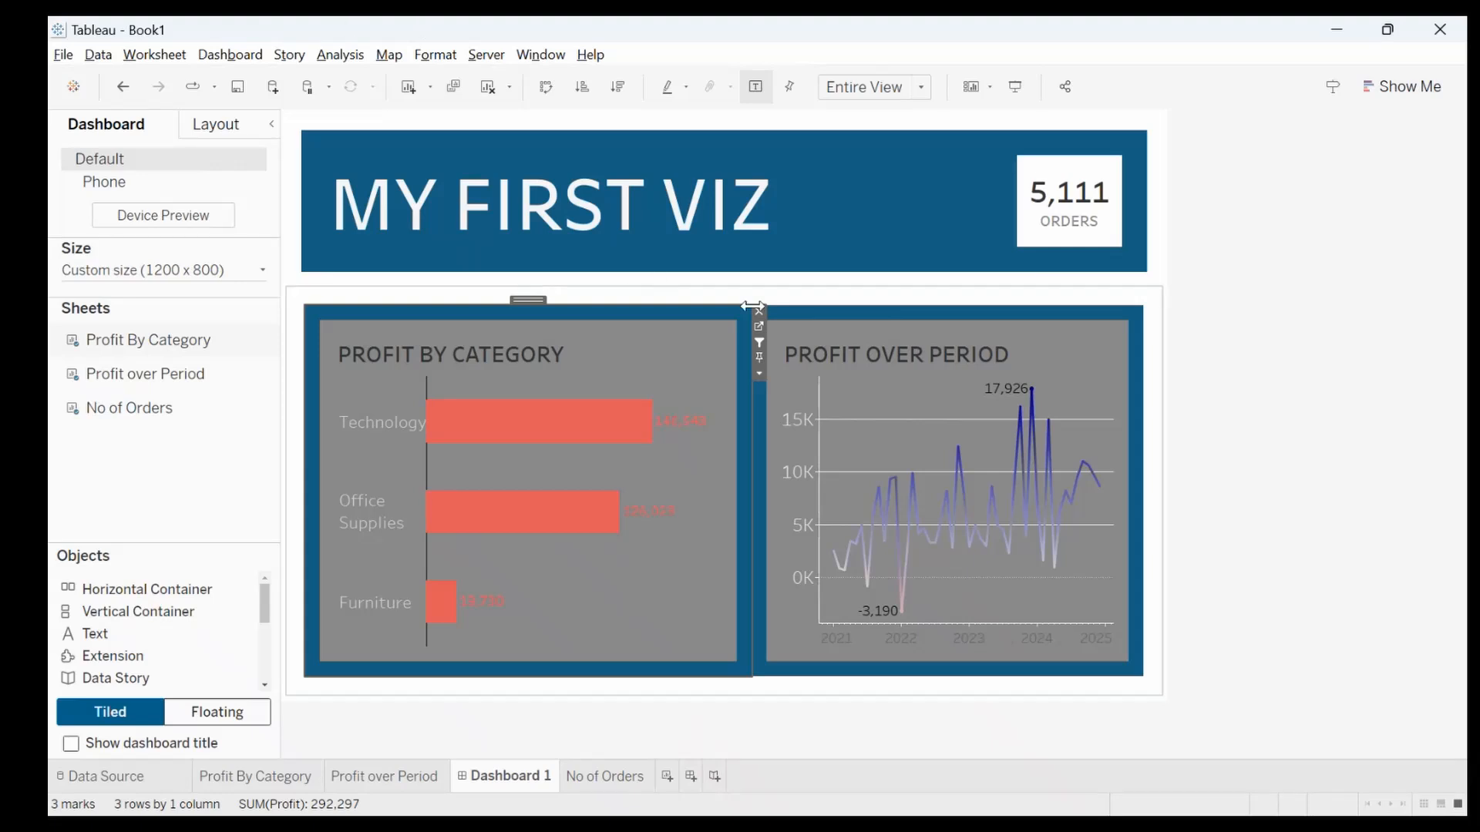
click(759, 329)
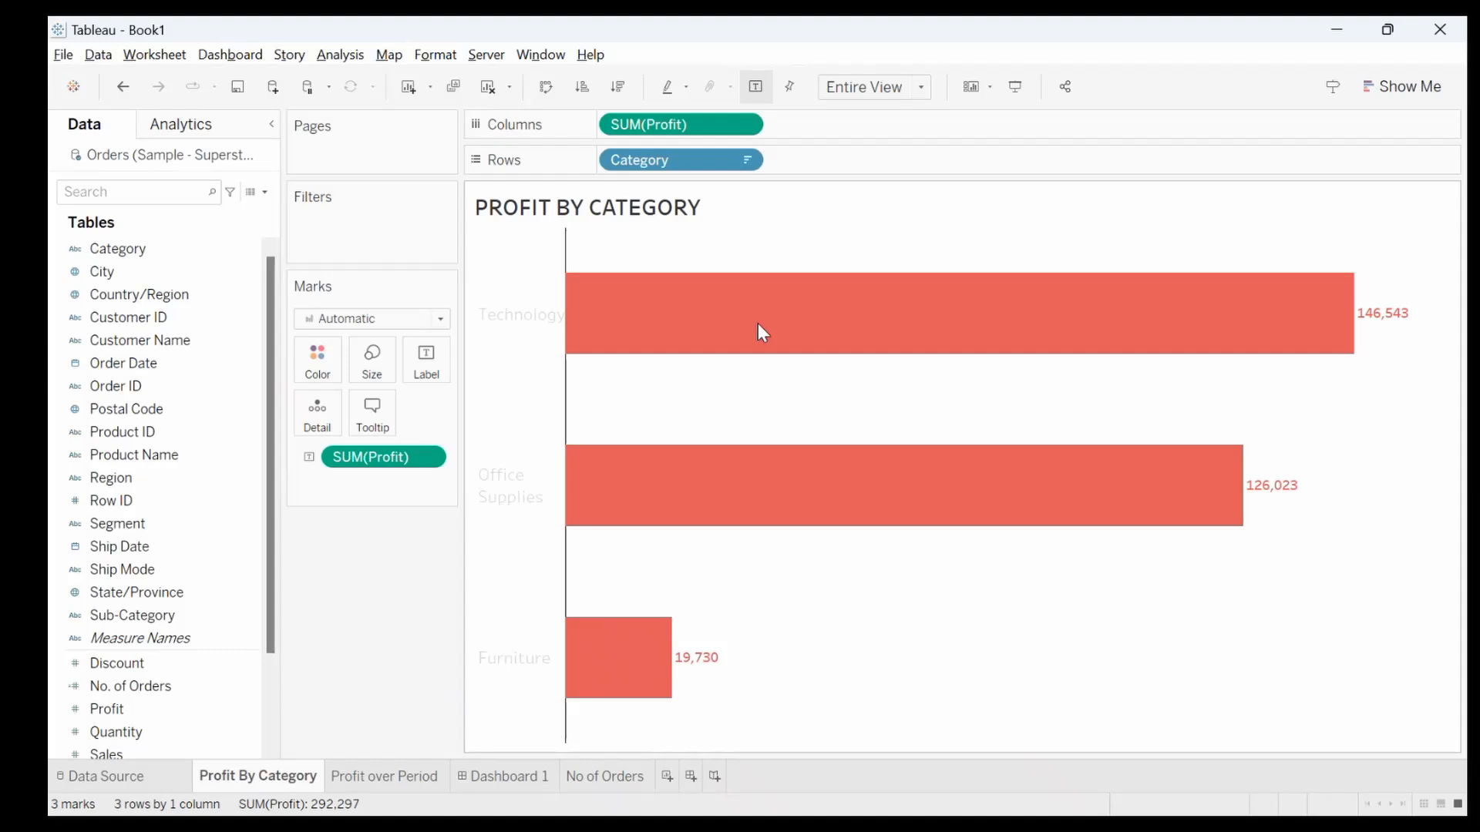
Create a new worksheet with a bar chart of Profit by City, sorted in descending order
click(667, 776)
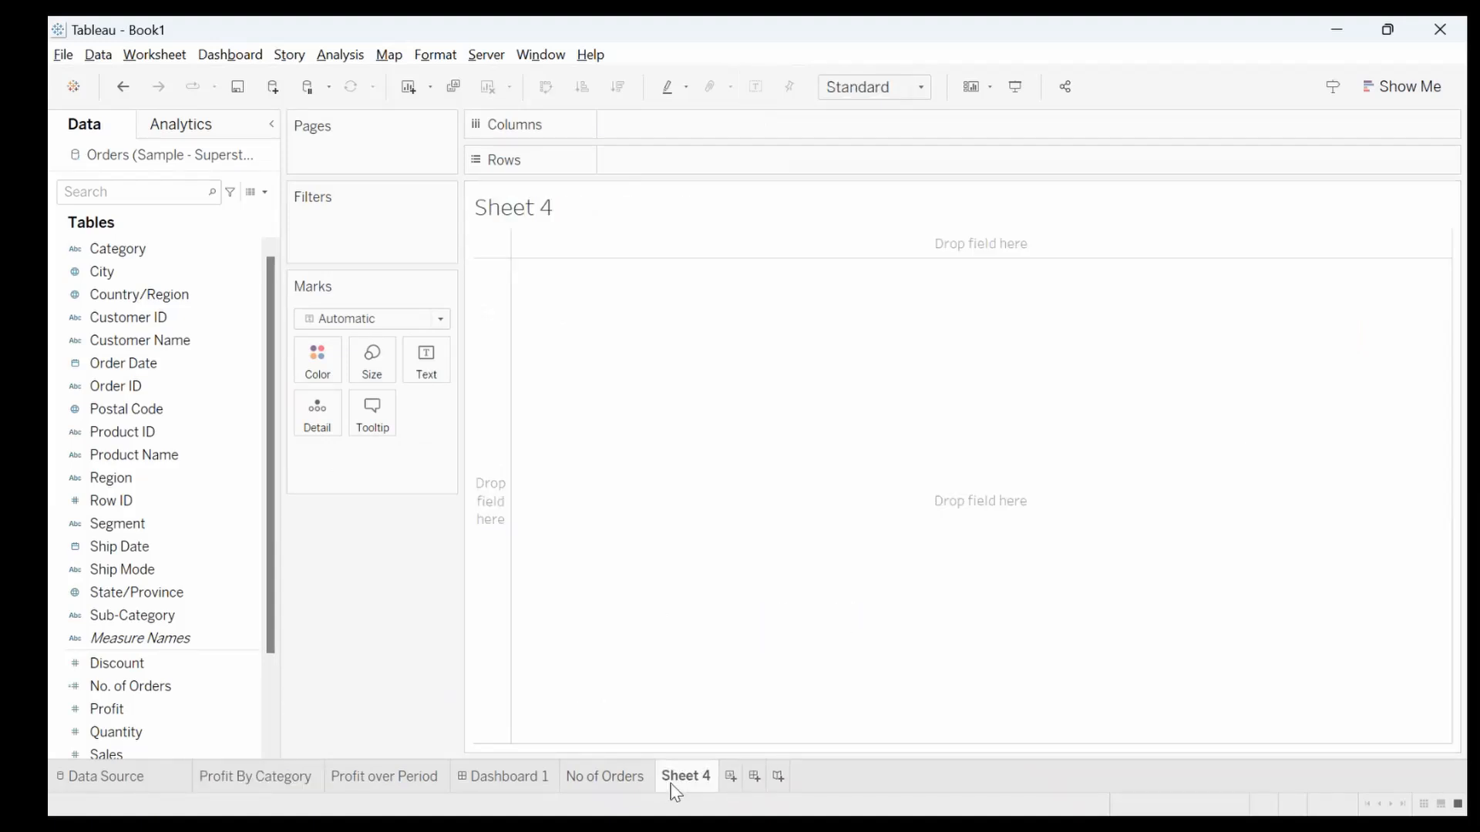
drag(181, 272, 663, 172)
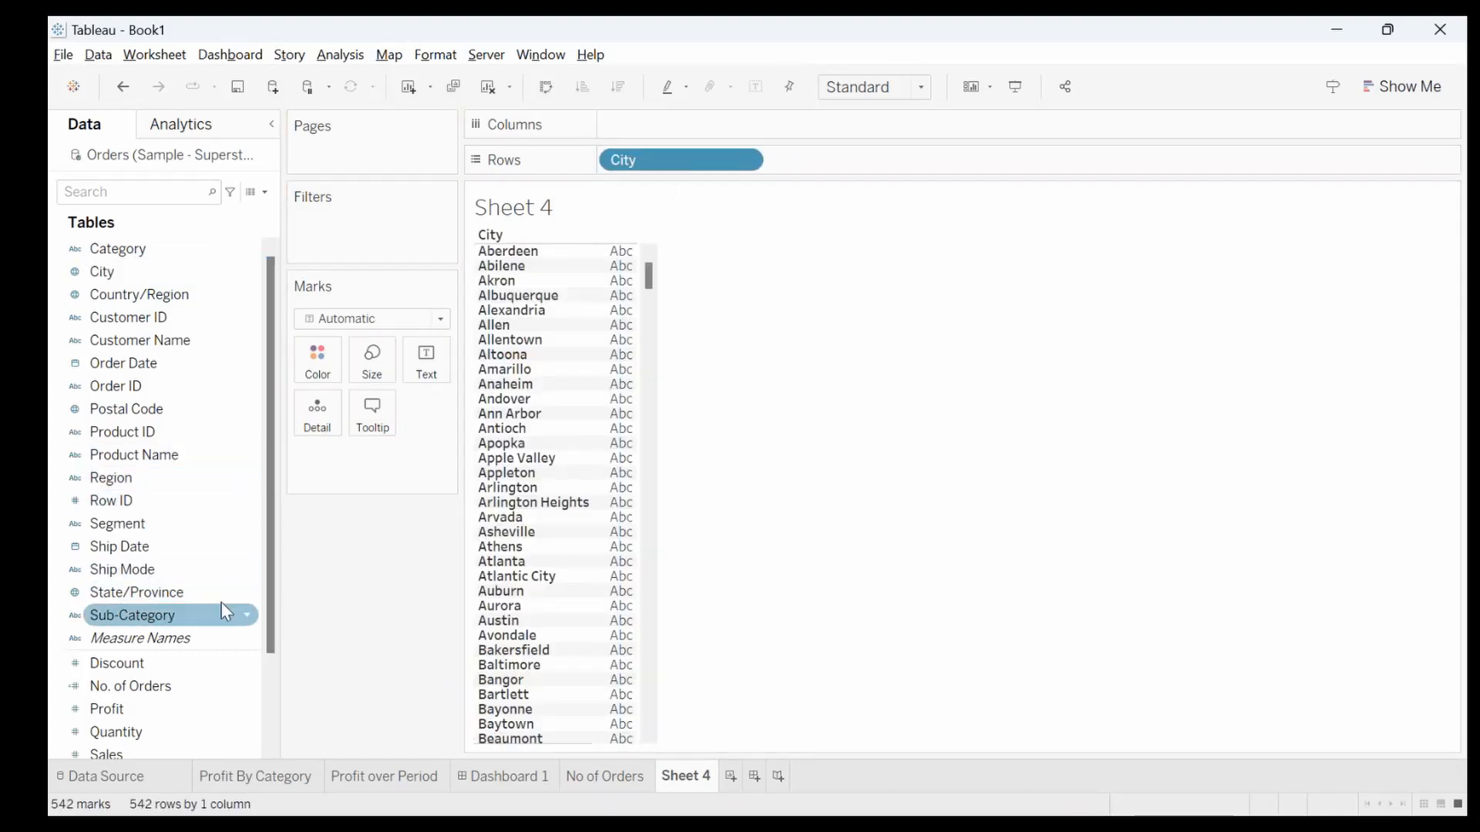
drag(139, 709, 678, 131)
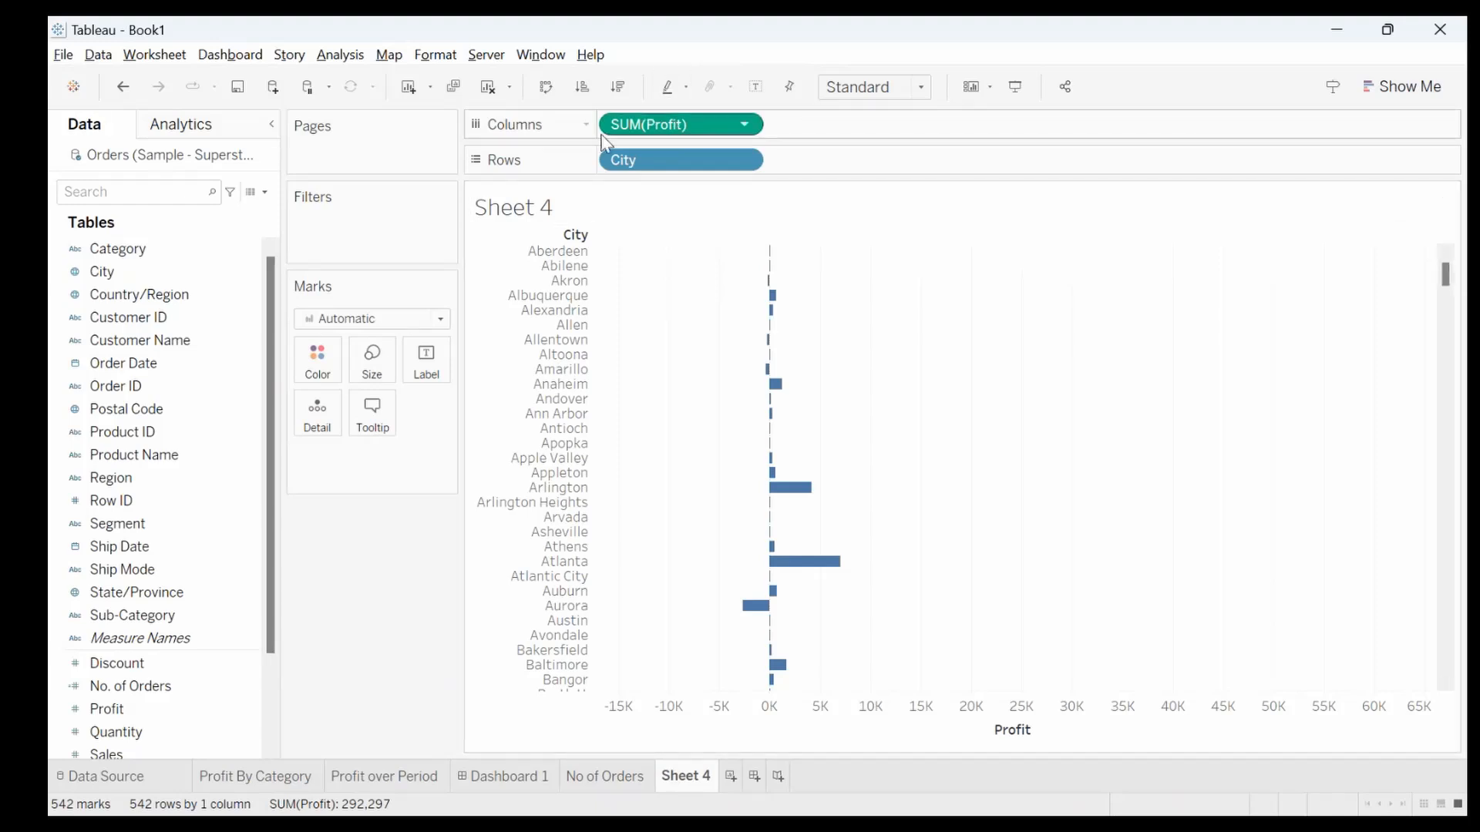
click(627, 92)
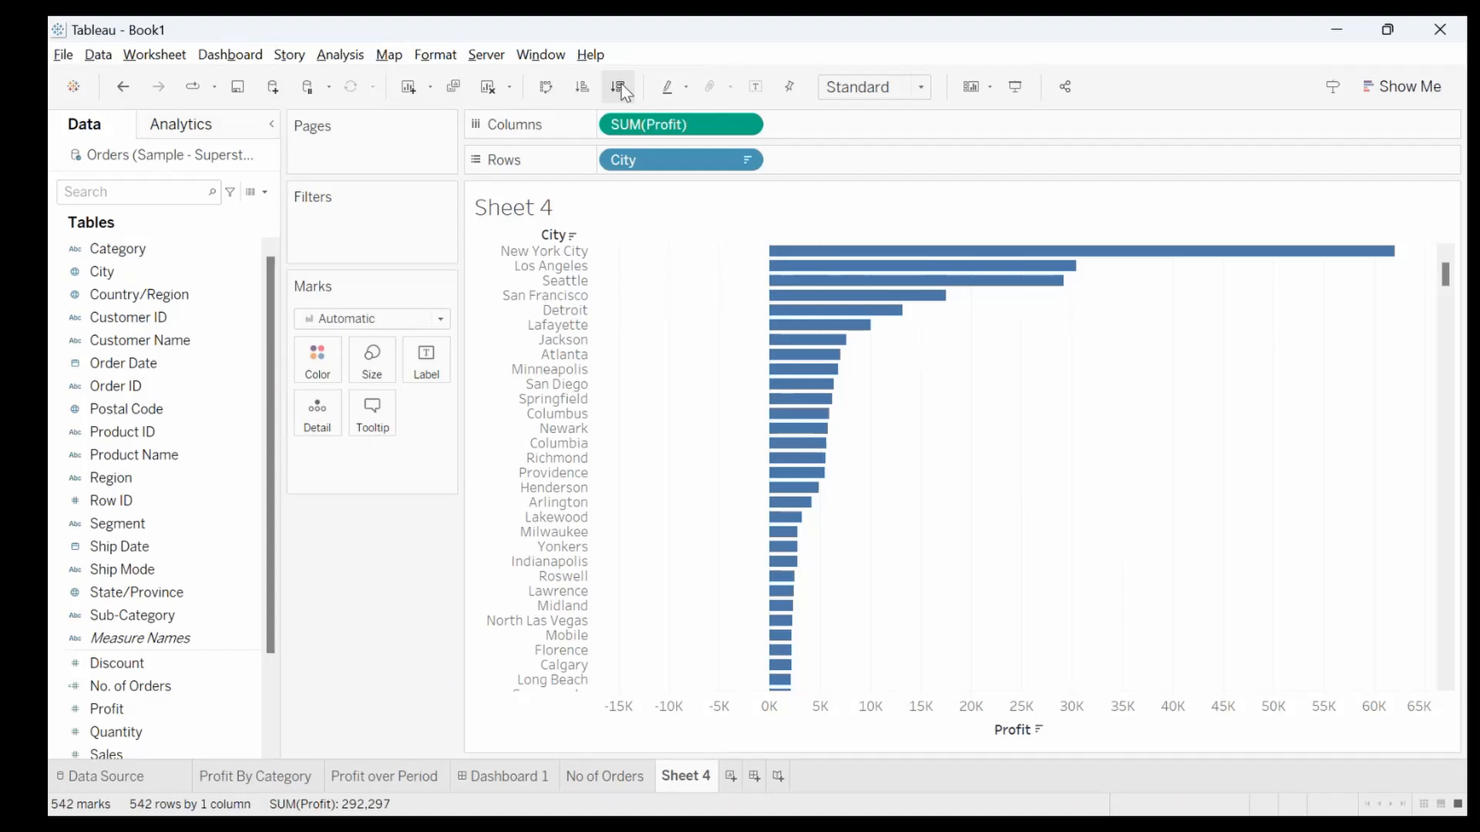
Add a State/Province filter to the city profit chart that keeps only Alberta
drag(212, 599, 428, 222)
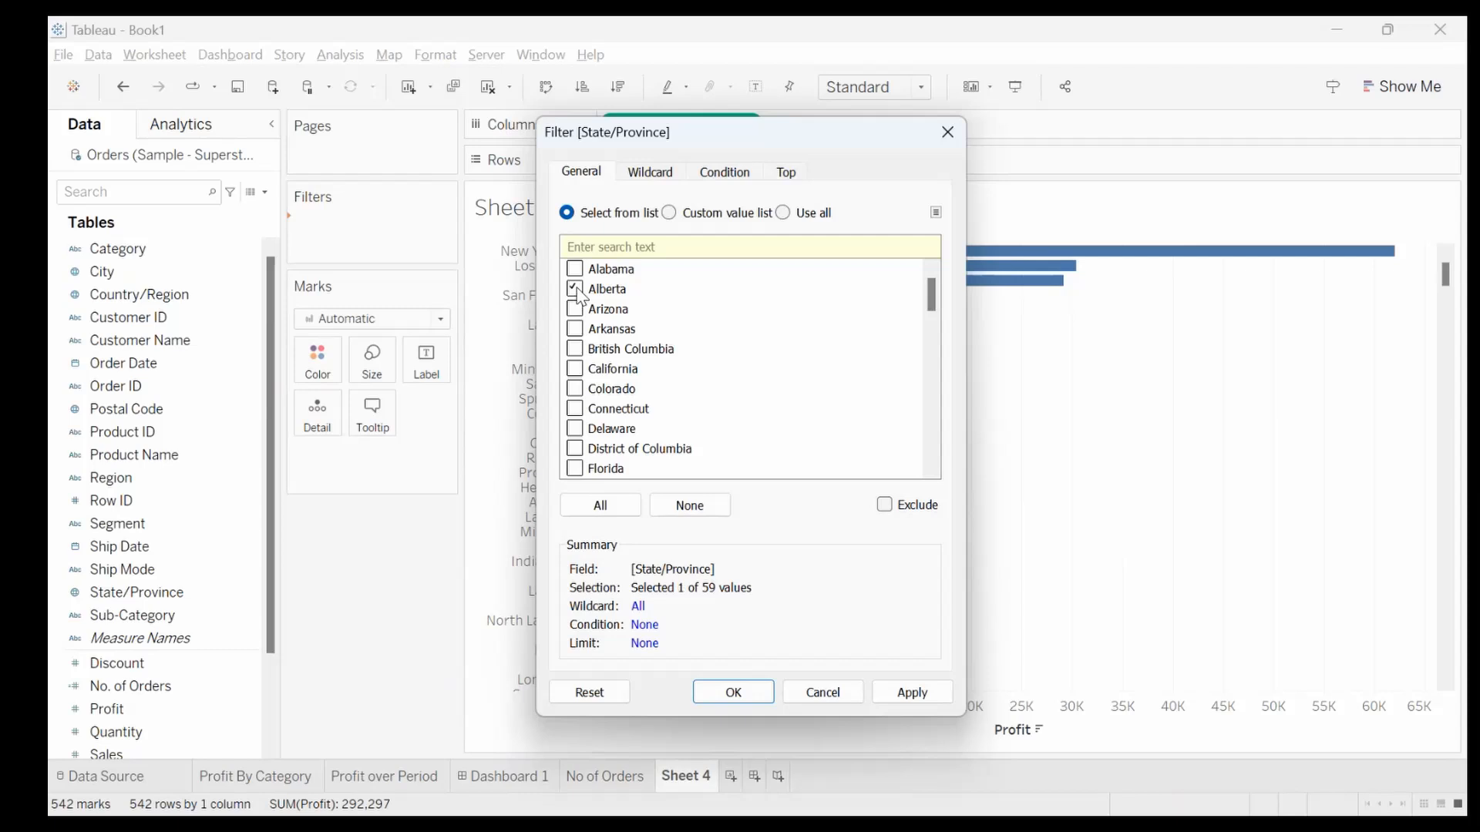
click(909, 692)
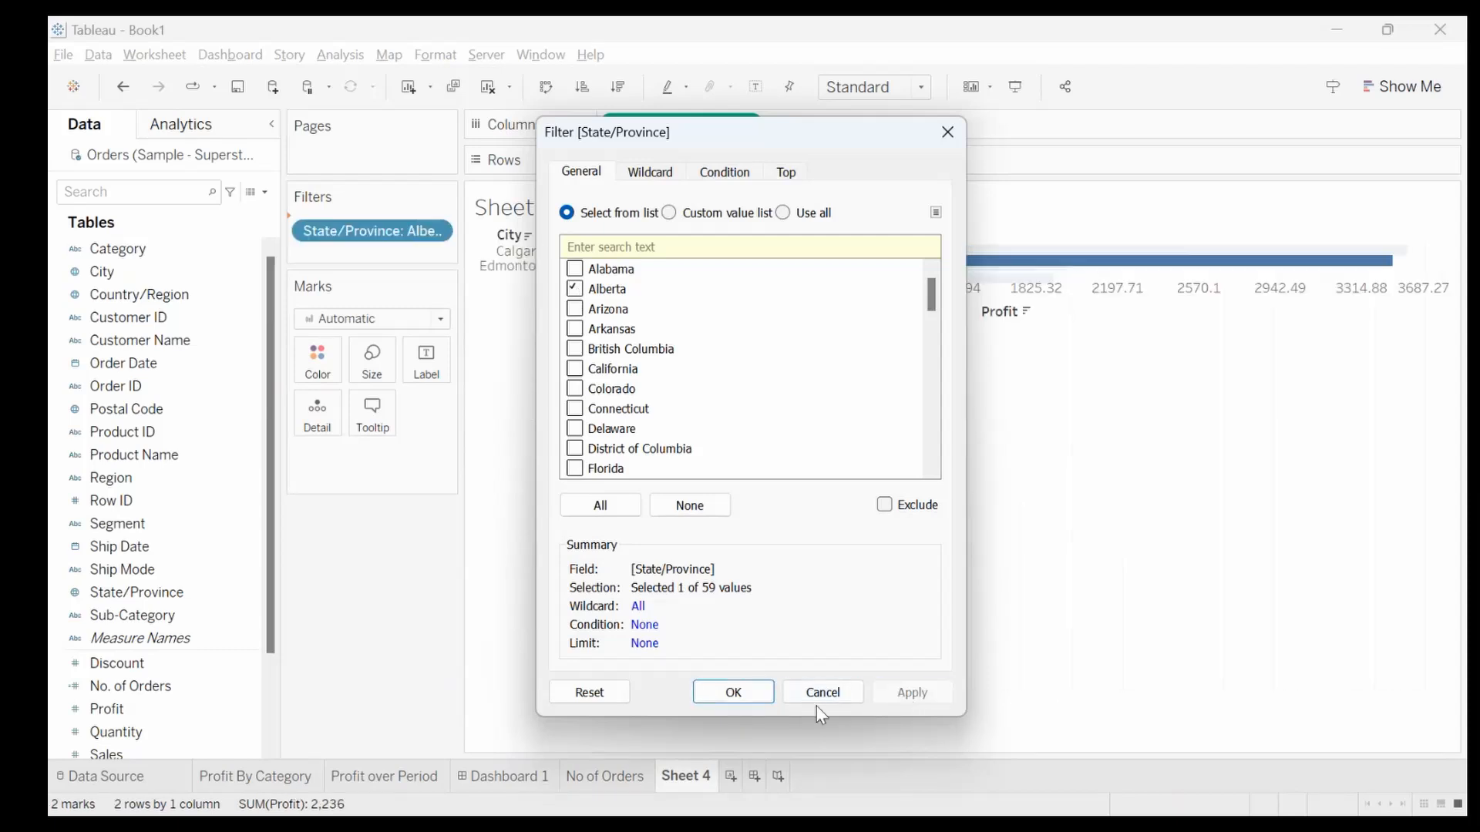
click(736, 692)
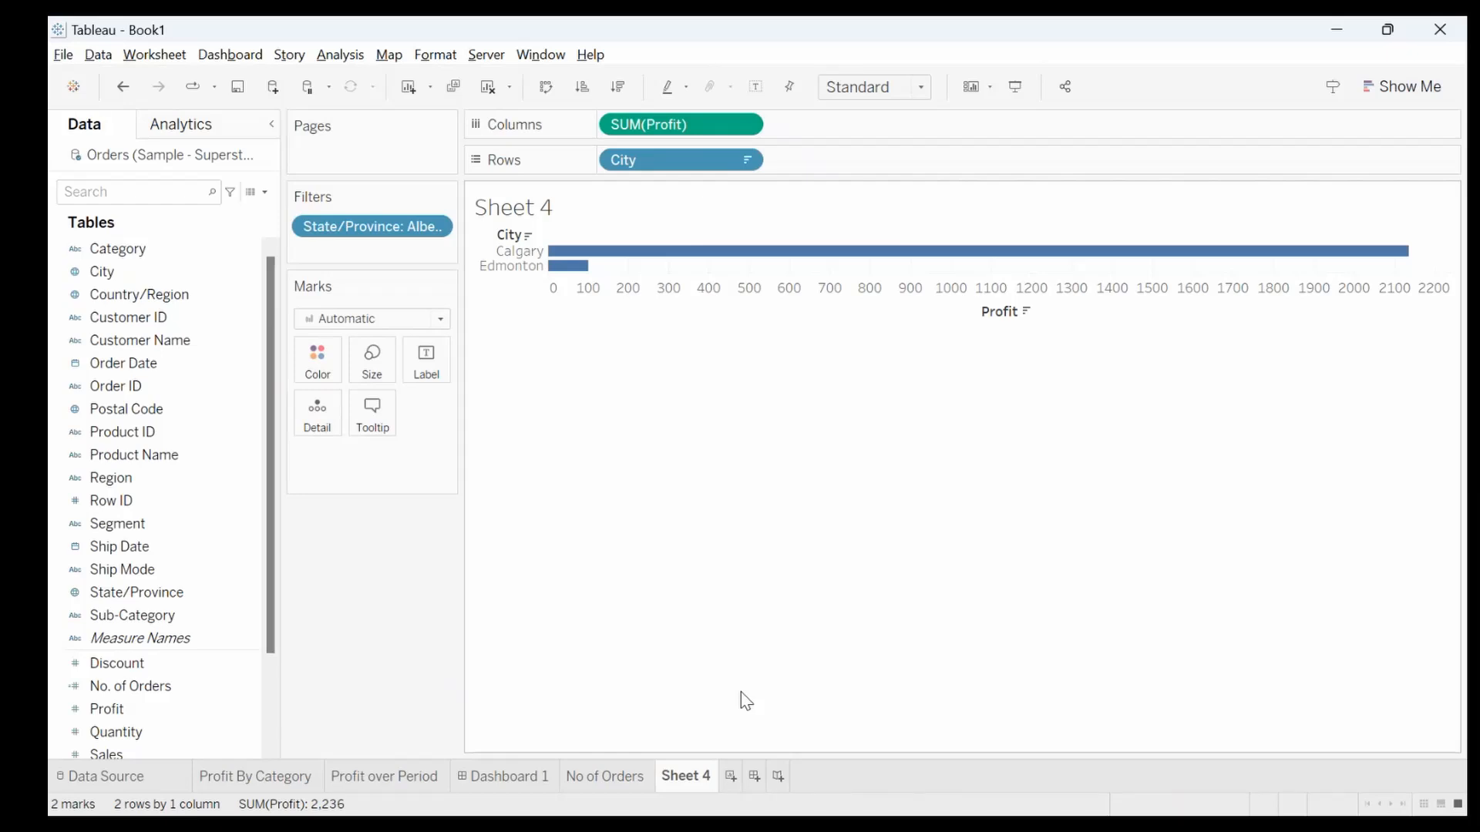
Edit the State/Province filter to also include Arkansas, British Columbia, Colorado and Florida
click(435, 227)
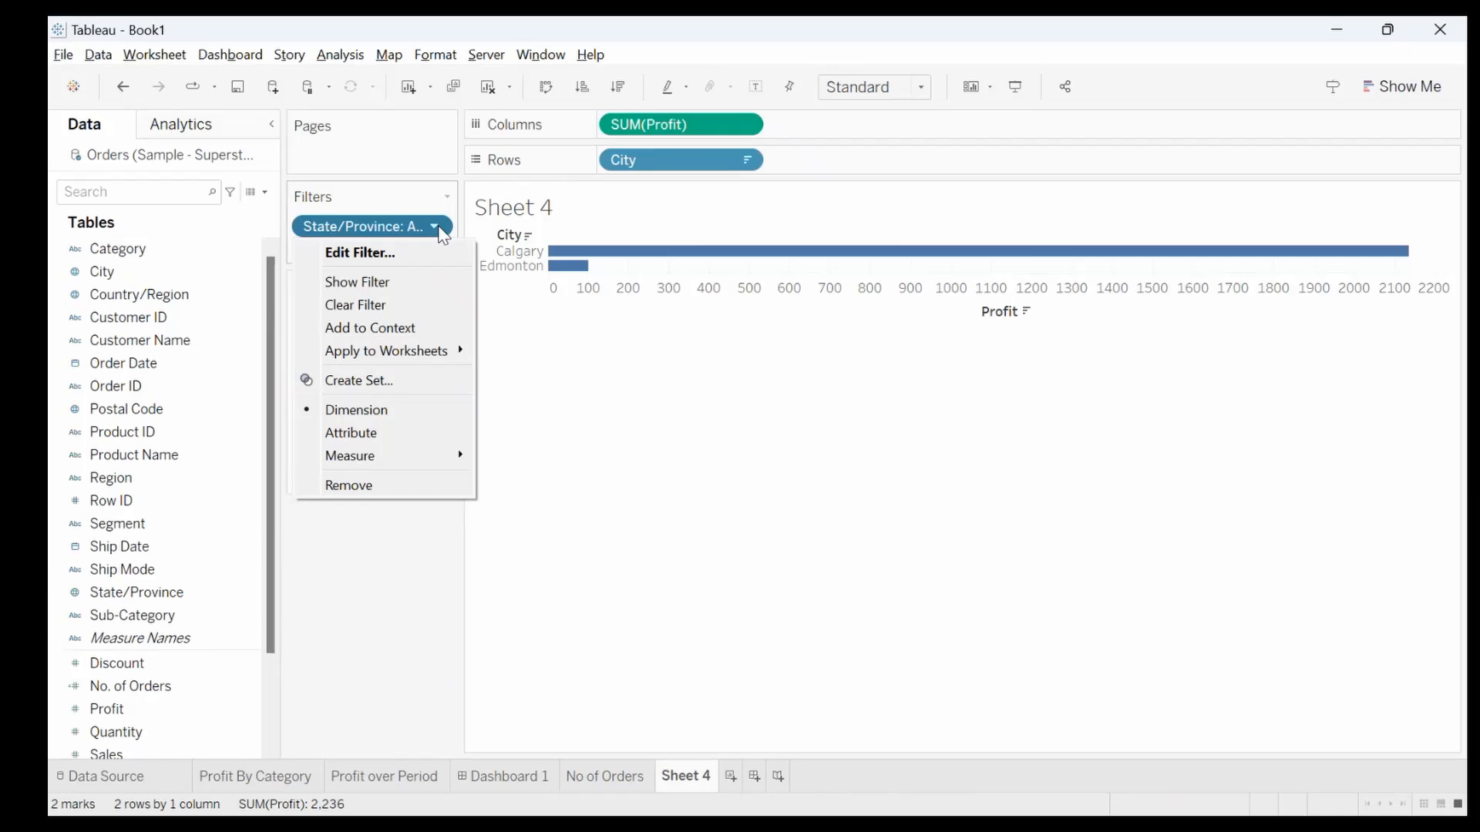
click(400, 254)
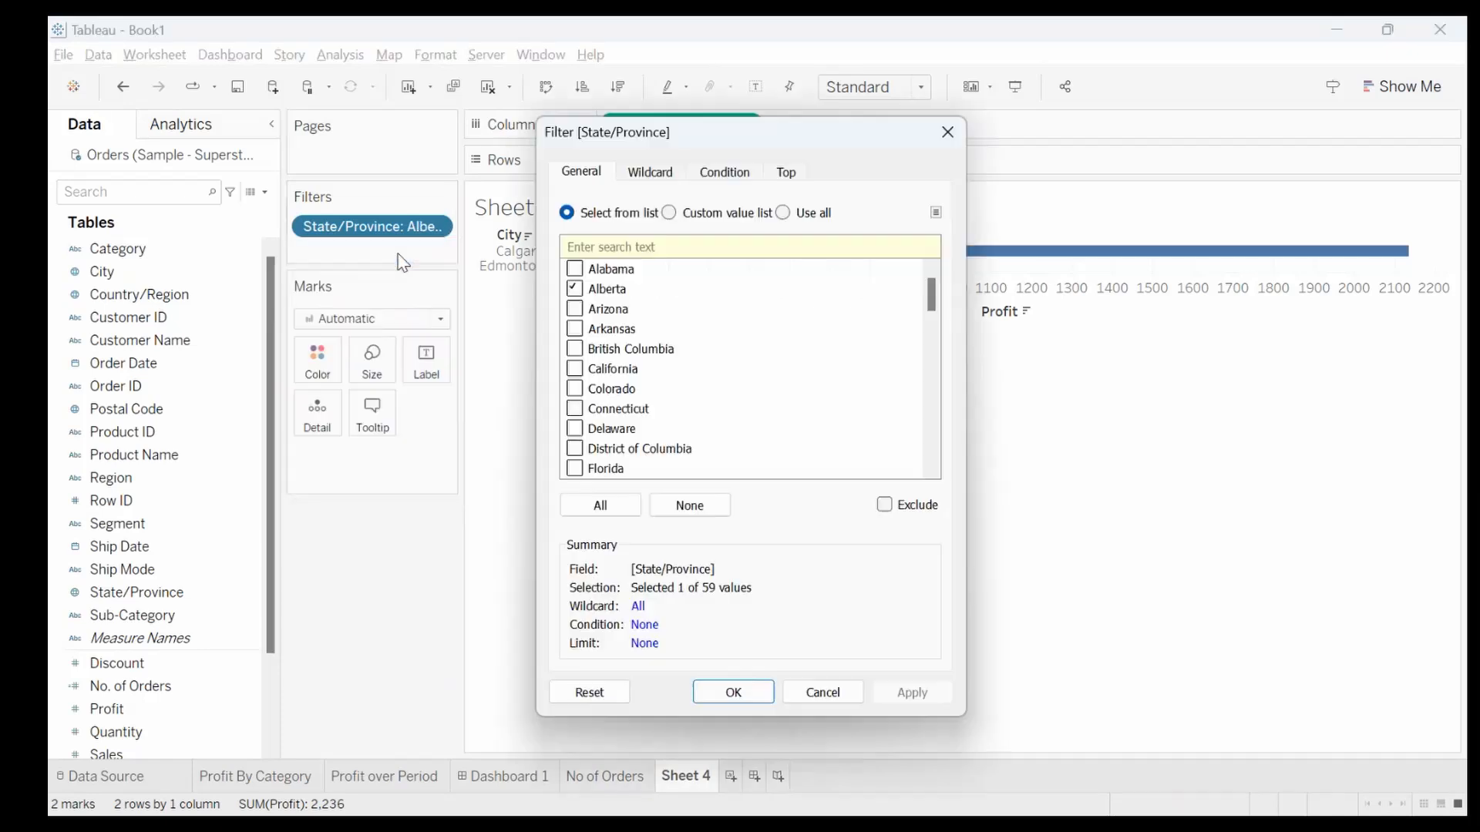
click(582, 390)
click(579, 352)
click(580, 329)
click(912, 692)
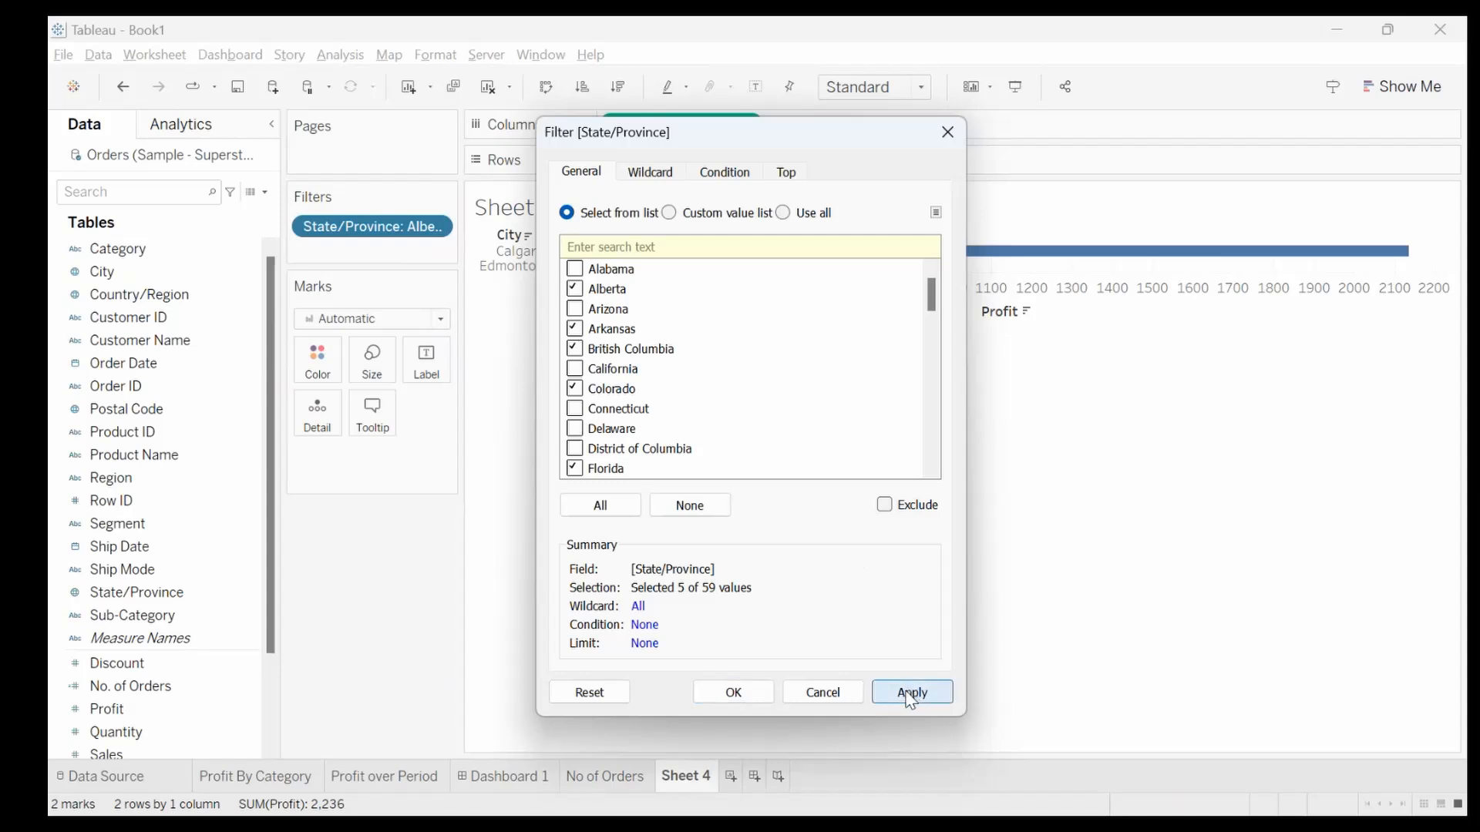
click(759, 694)
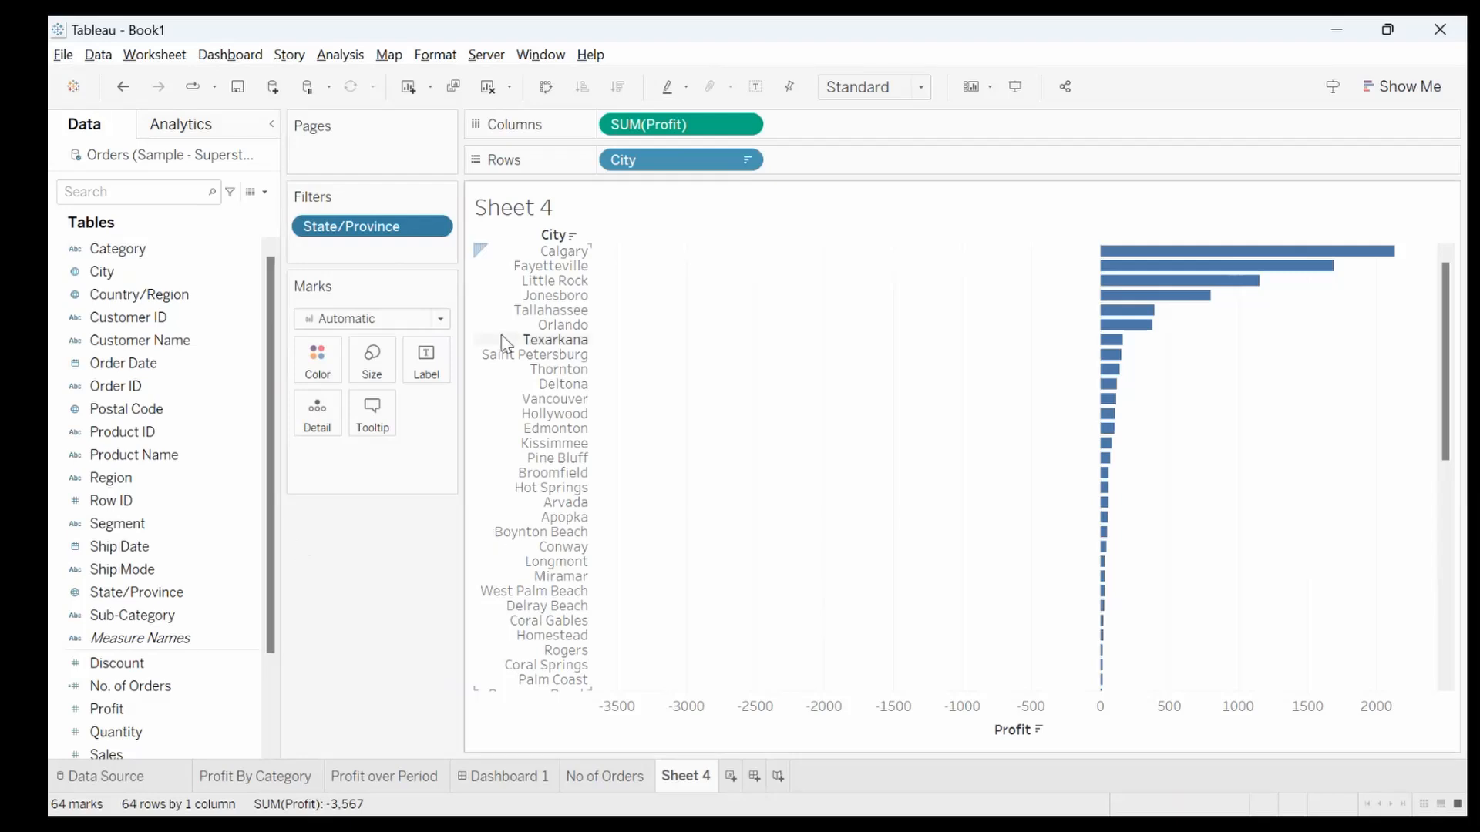
Try a State/Province wildcard filter for values starting with "A", cancel it, and remove the State/Province filter from the sheet
click(434, 227)
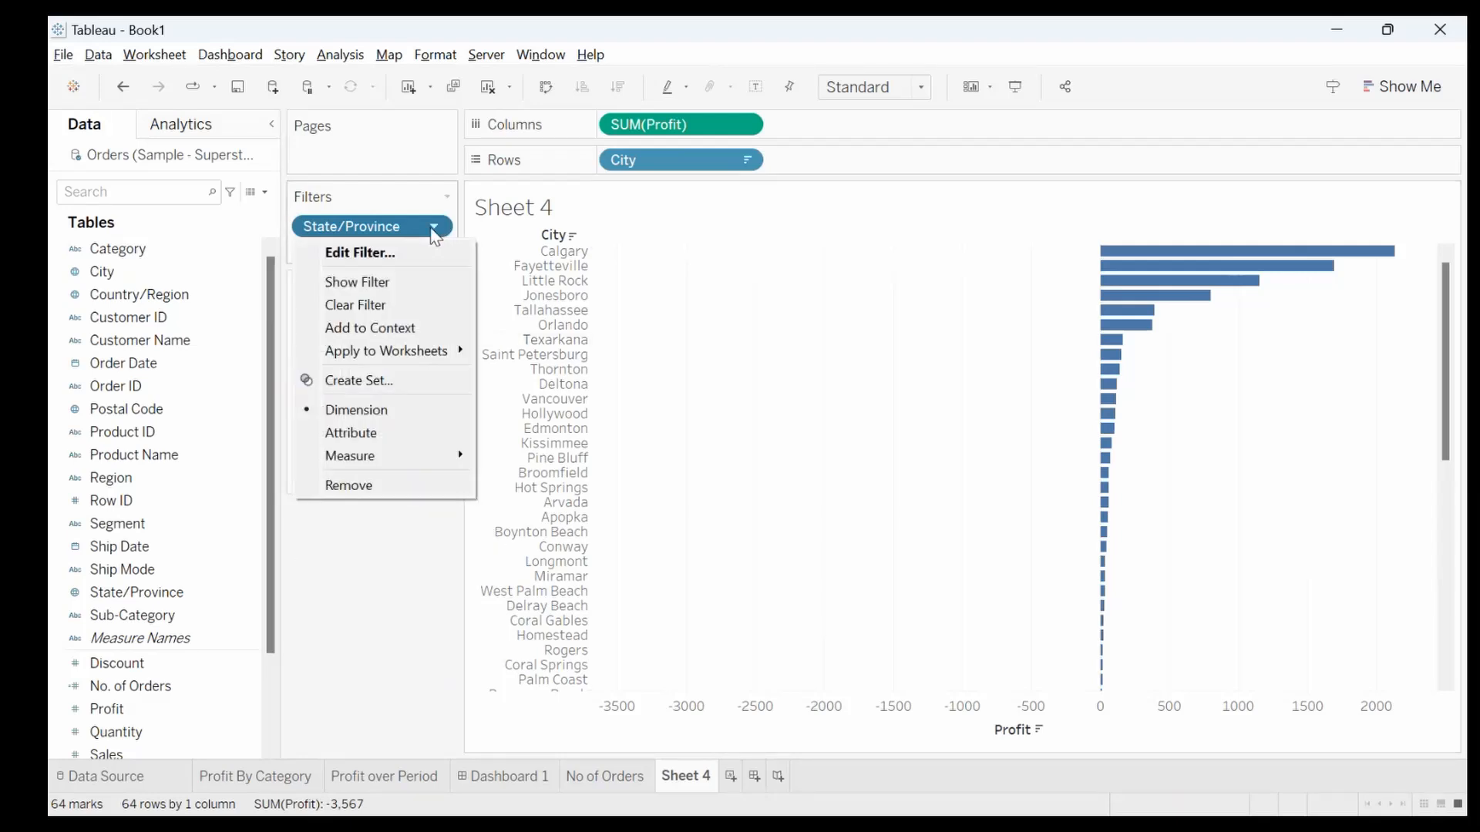
click(401, 259)
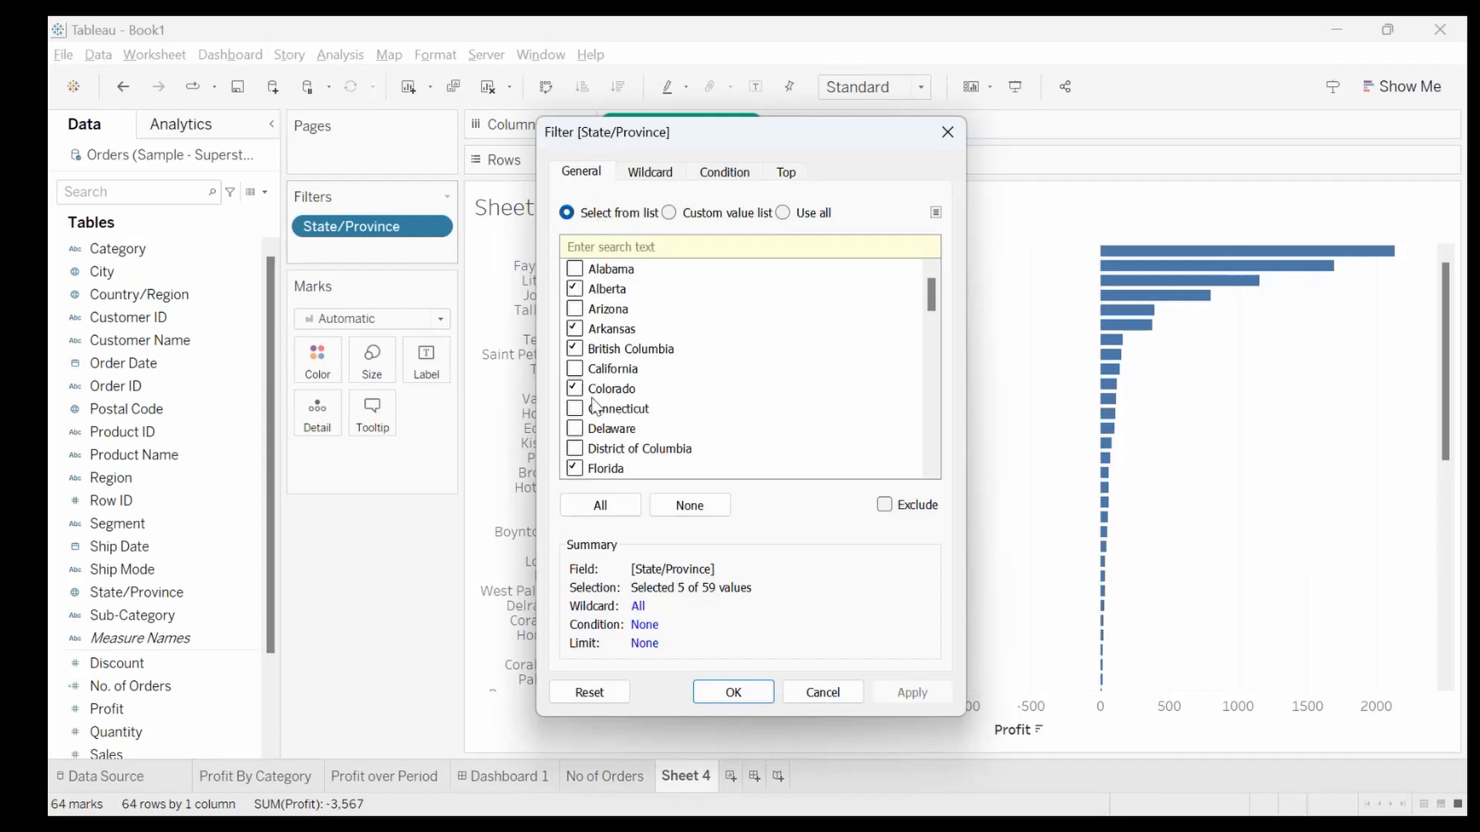
click(686, 509)
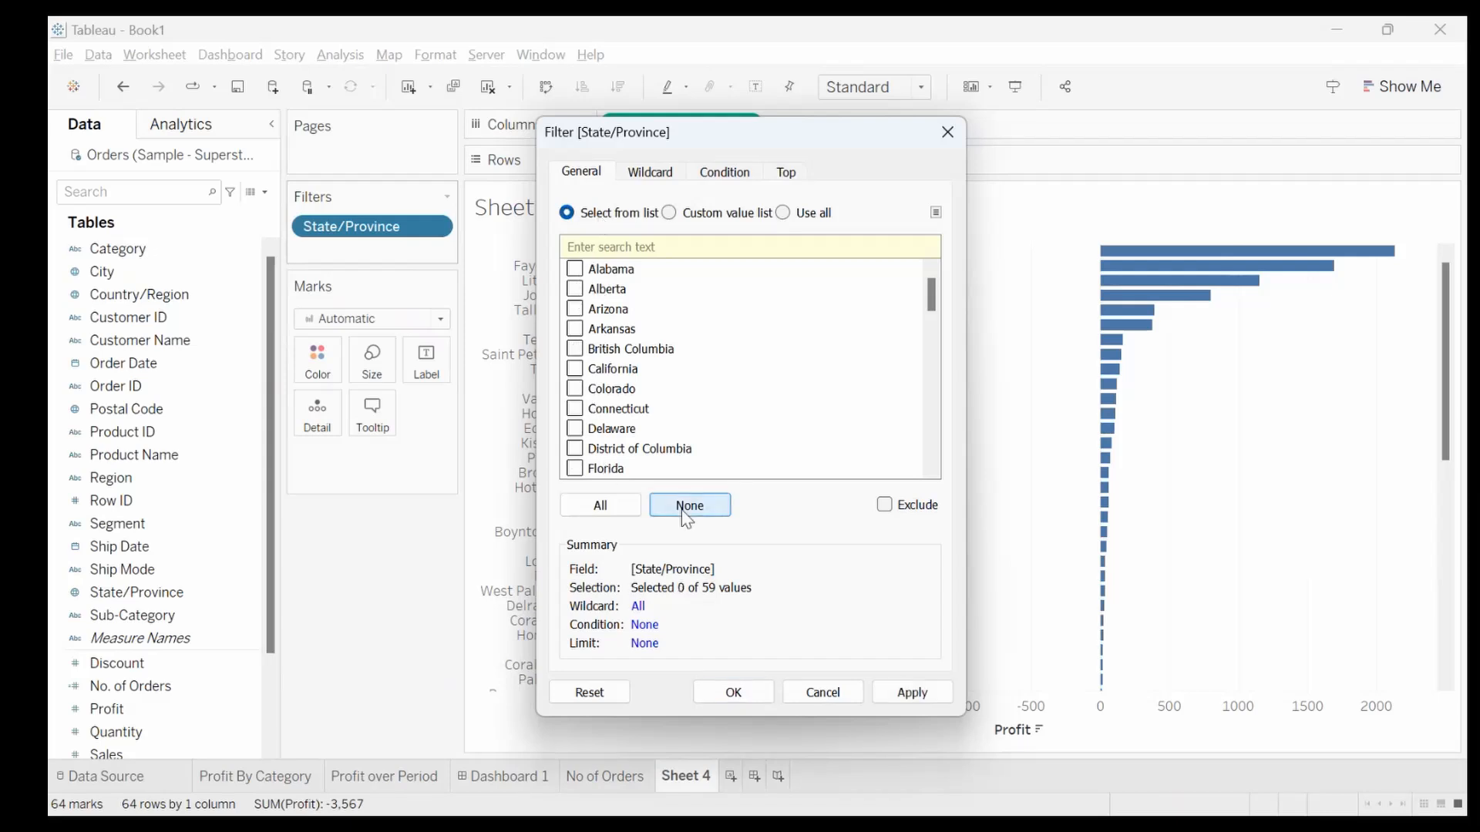
click(649, 172)
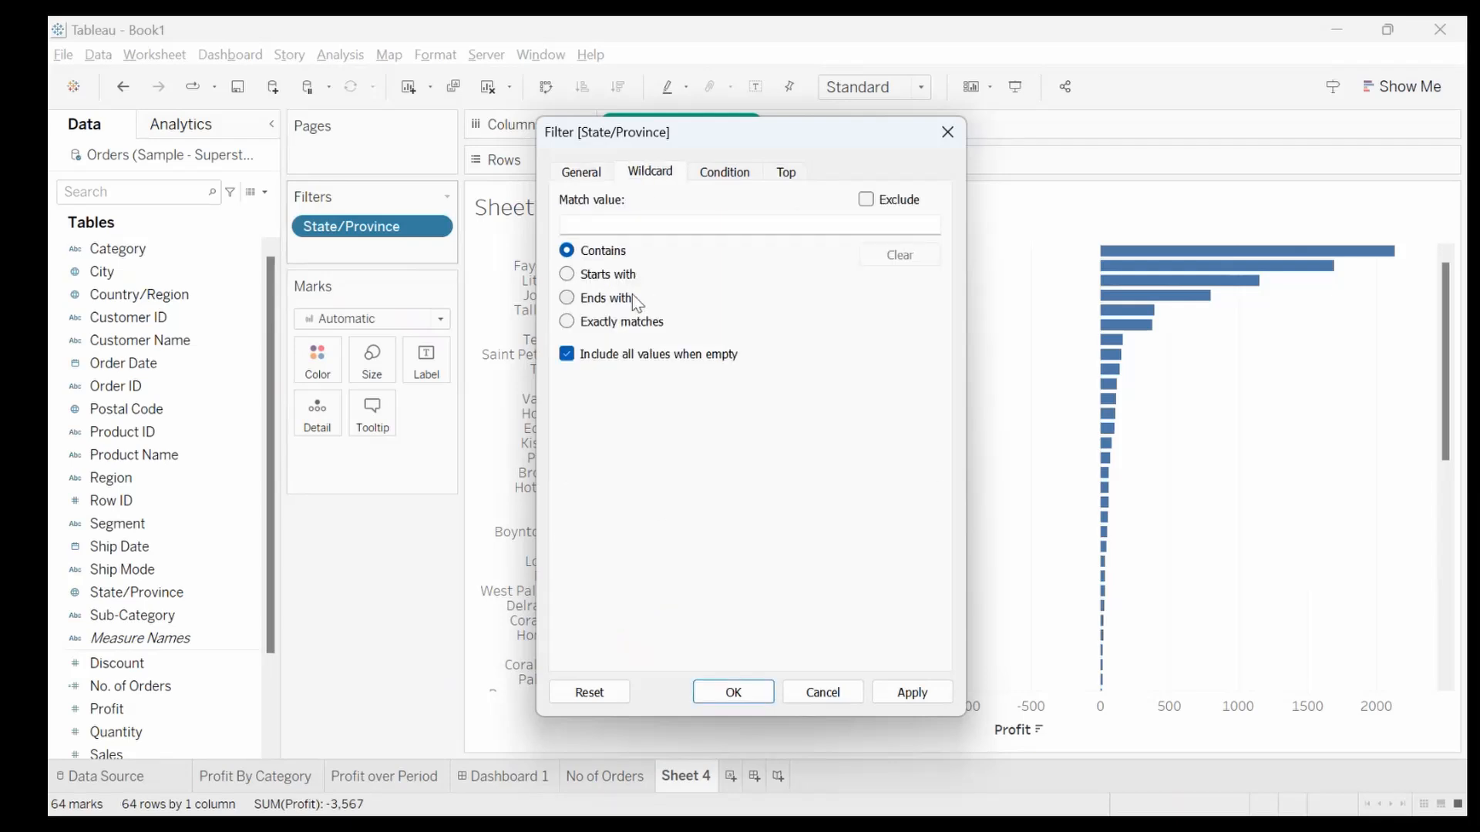
click(567, 276)
click(593, 224)
text(A)
click(832, 698)
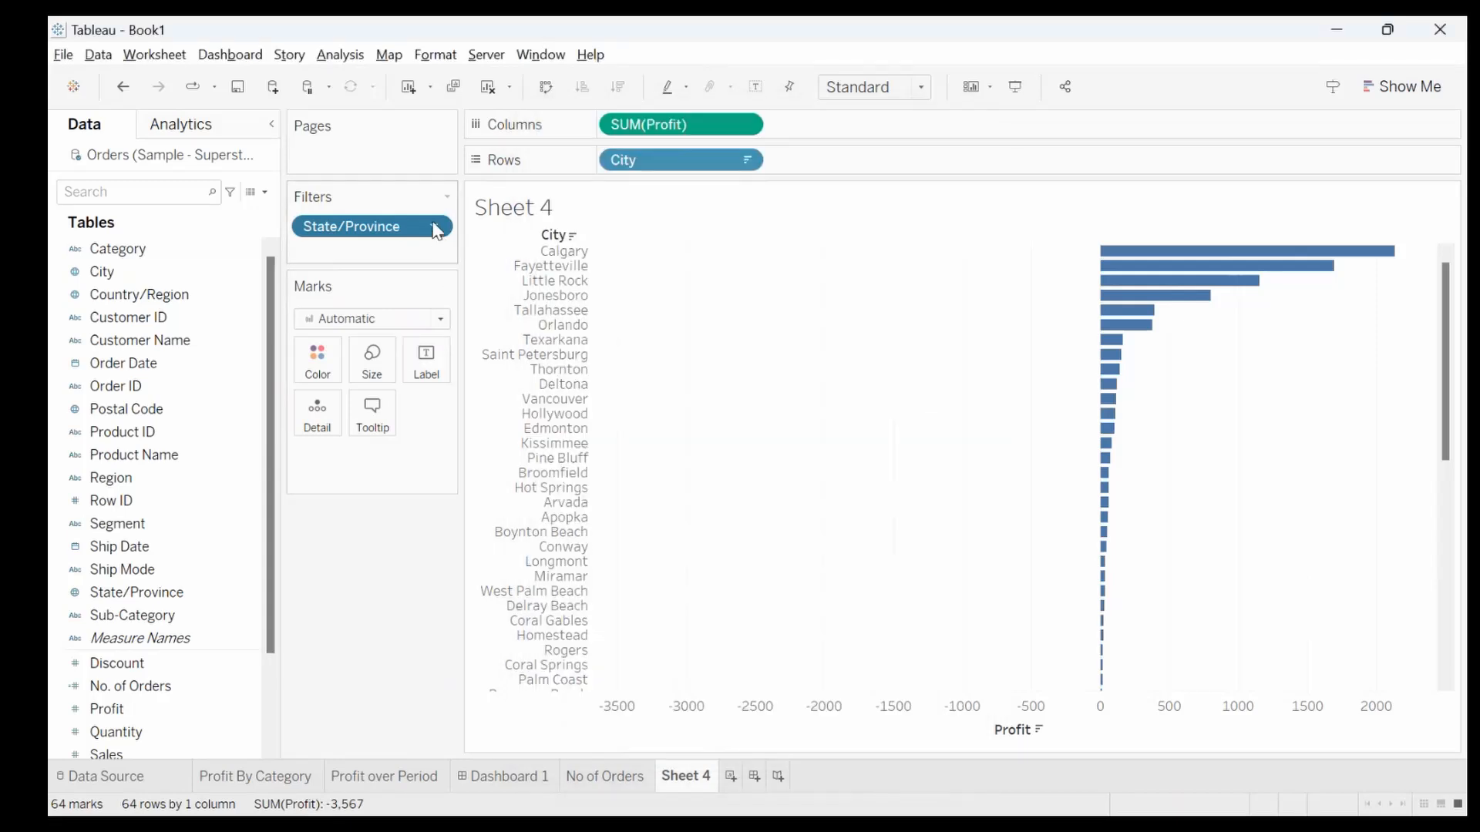
click(433, 226)
click(378, 485)
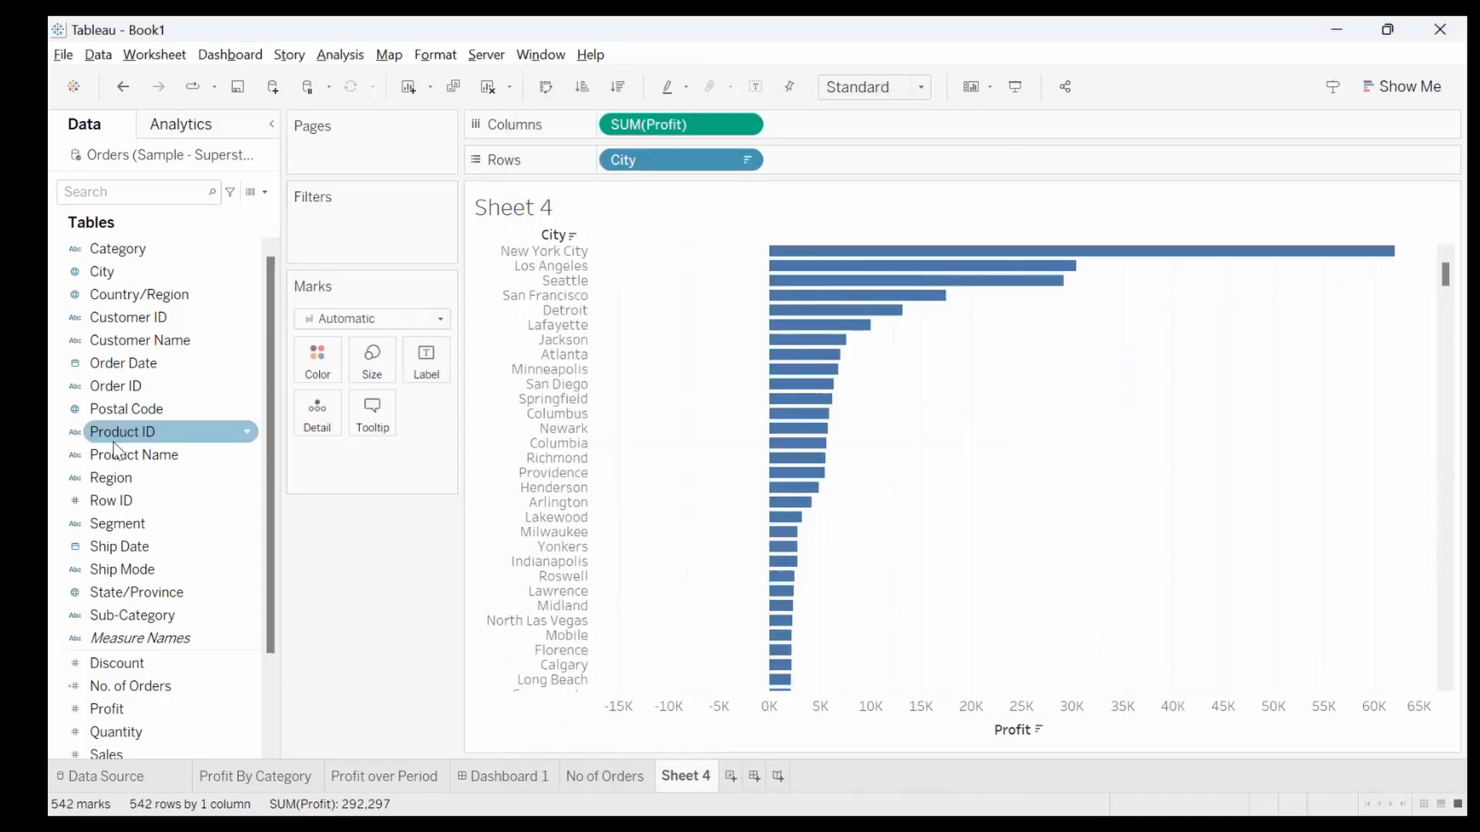
Add a City filter to the sheet with "a" as its wildcard match value
drag(104, 273, 320, 253)
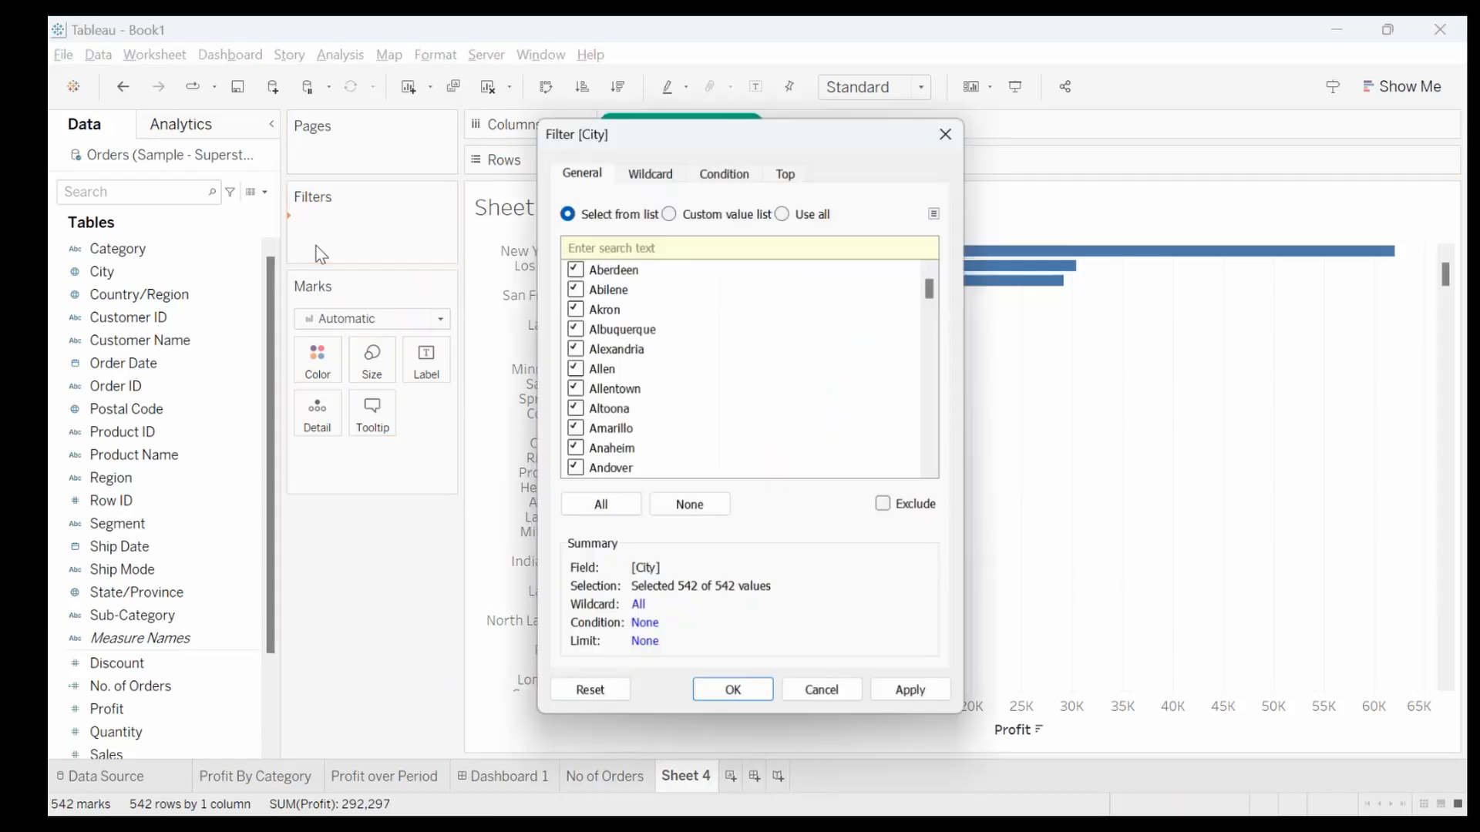
click(653, 174)
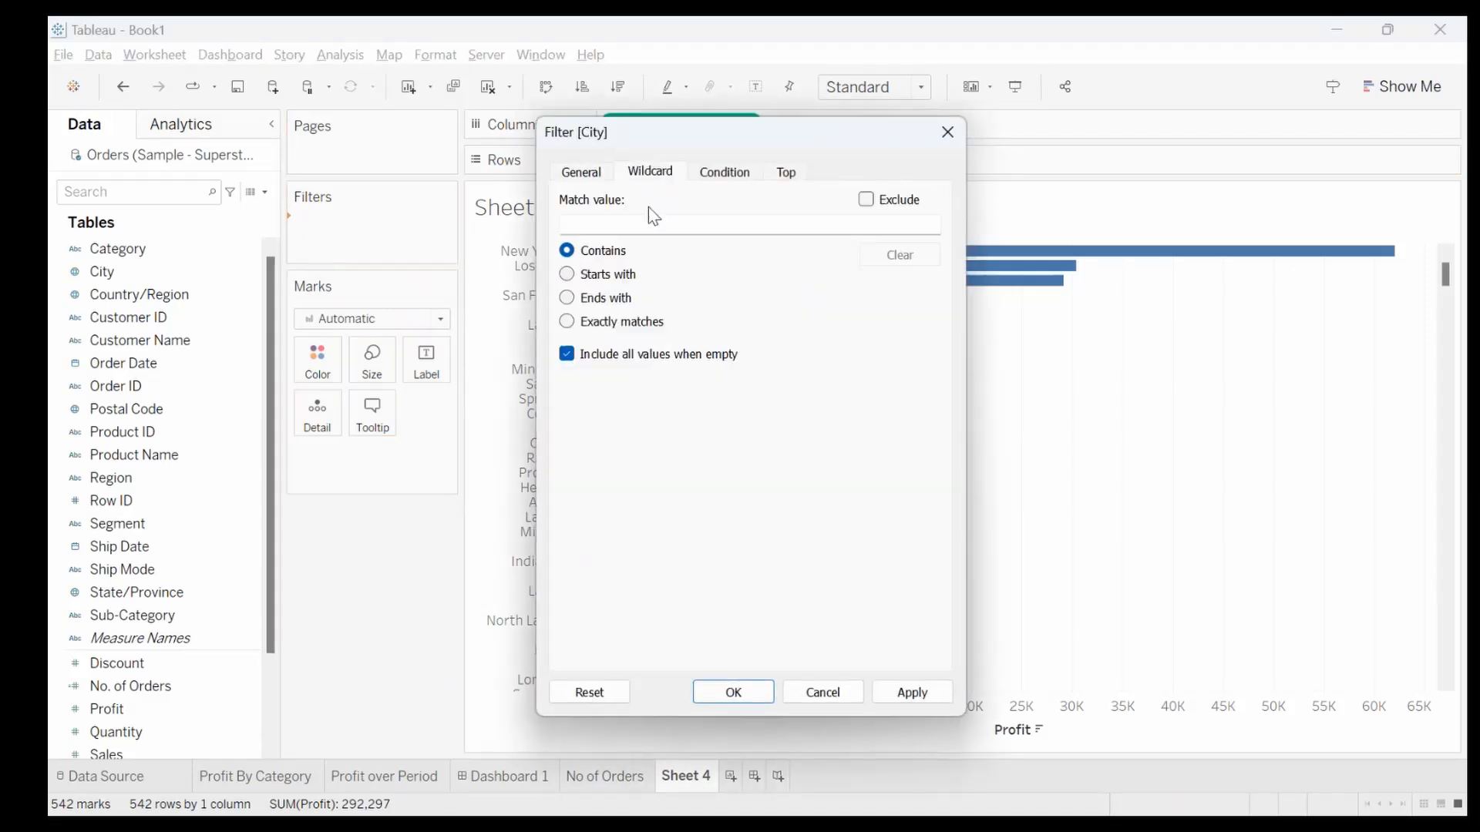
text(a)
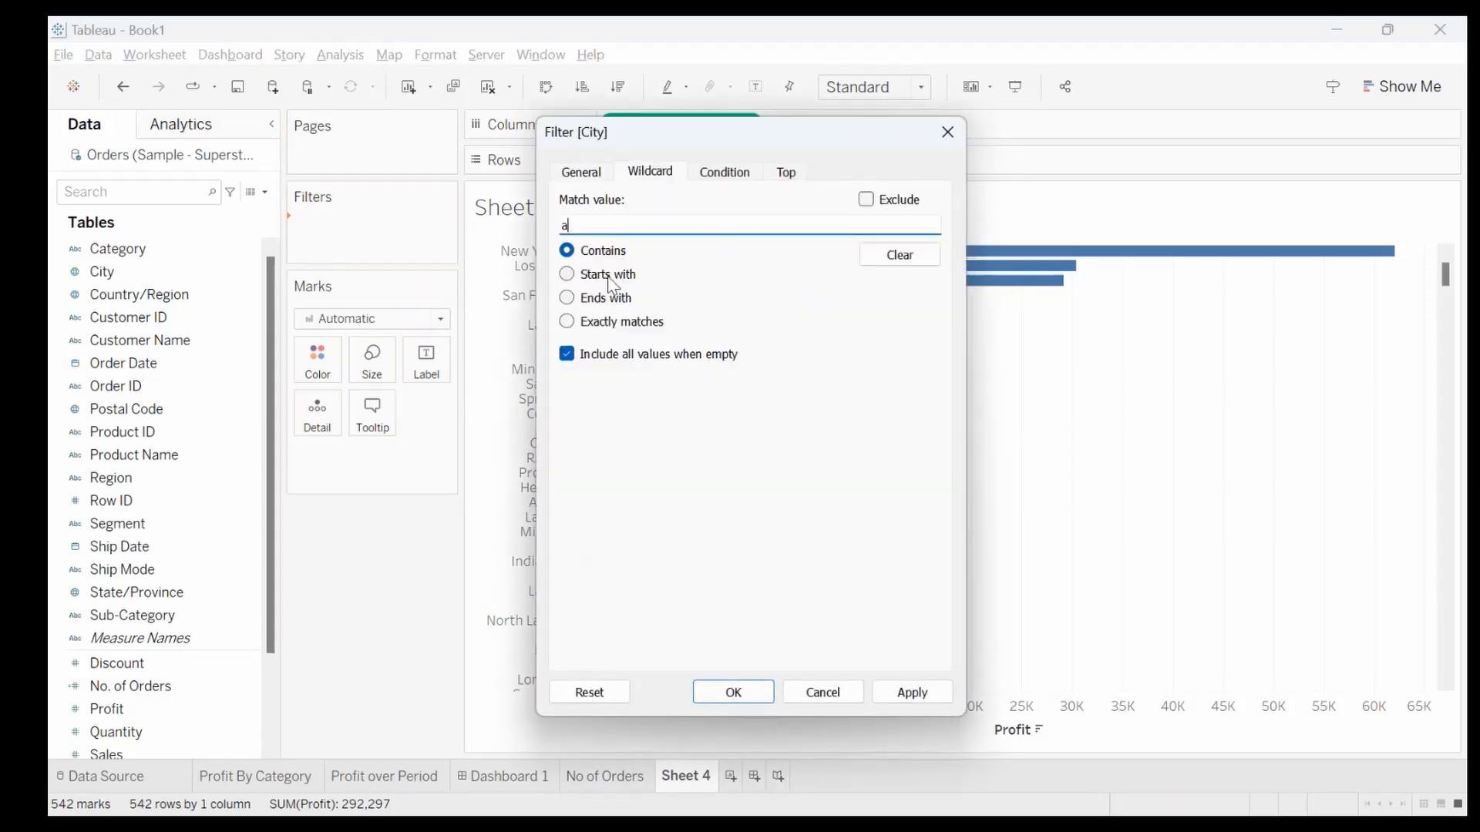
Set the City wildcard filter to match values that start with "a" and apply it to the sheet
click(607, 279)
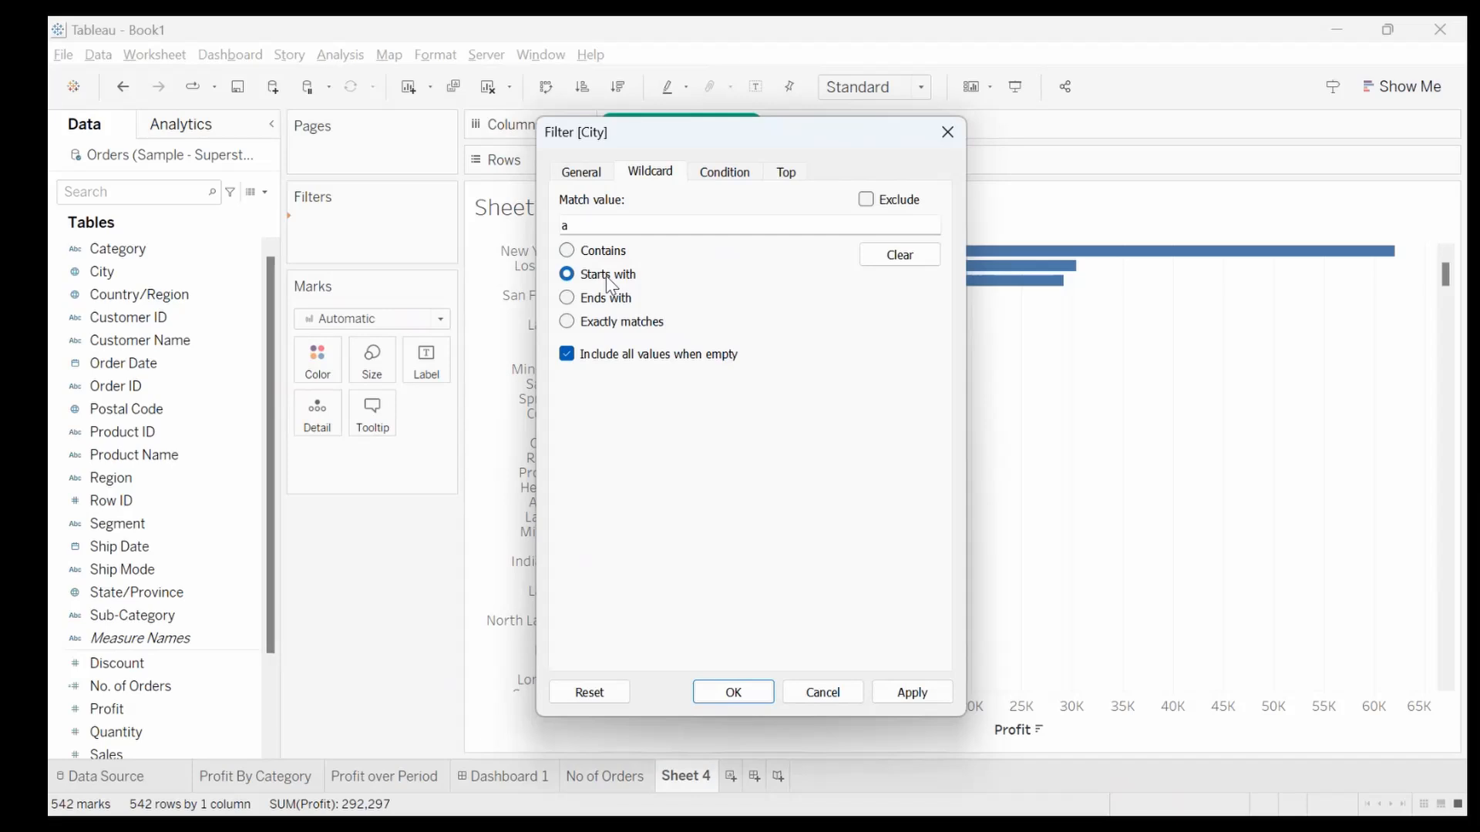
click(903, 693)
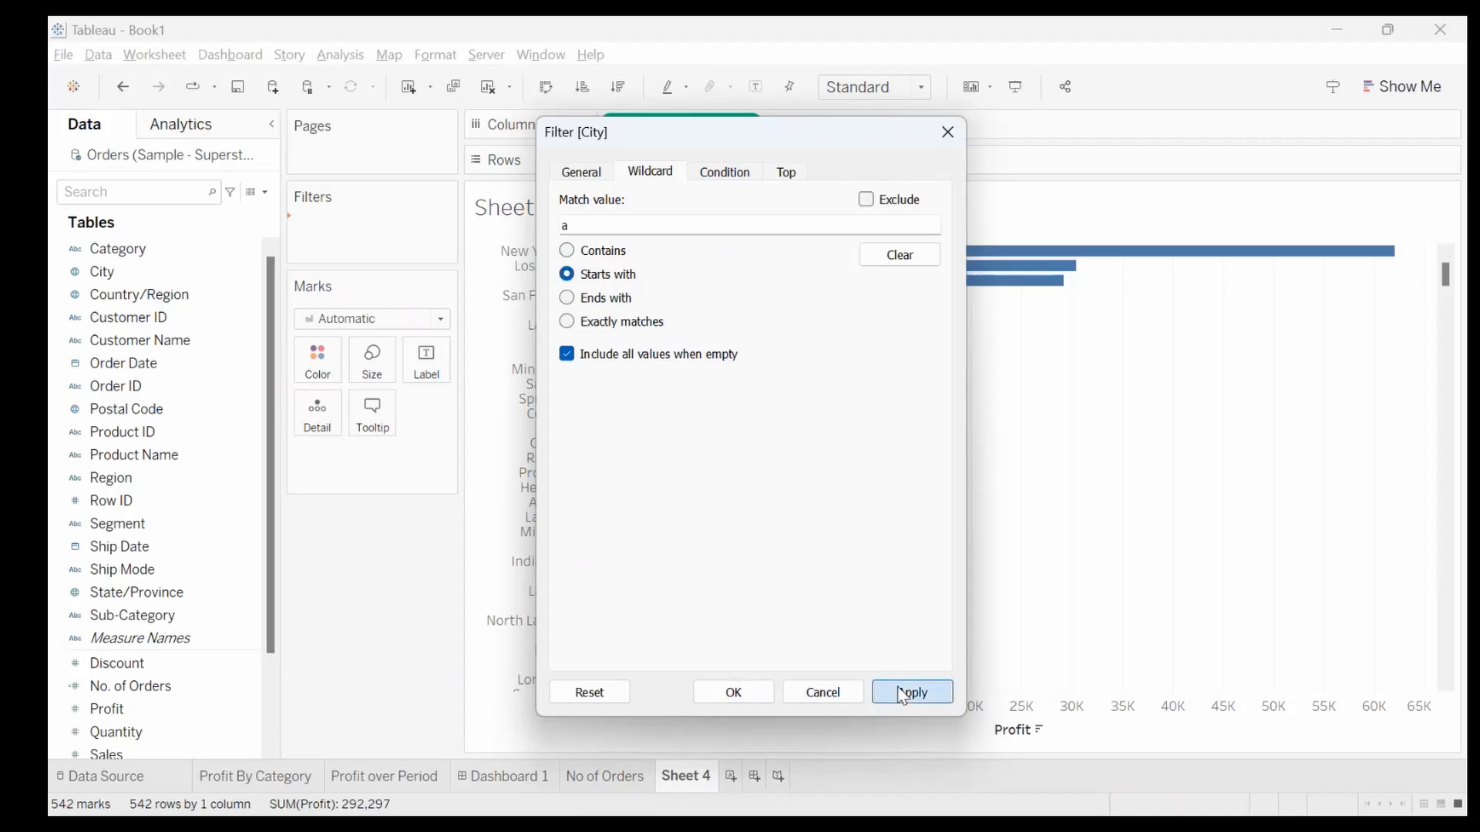
click(727, 693)
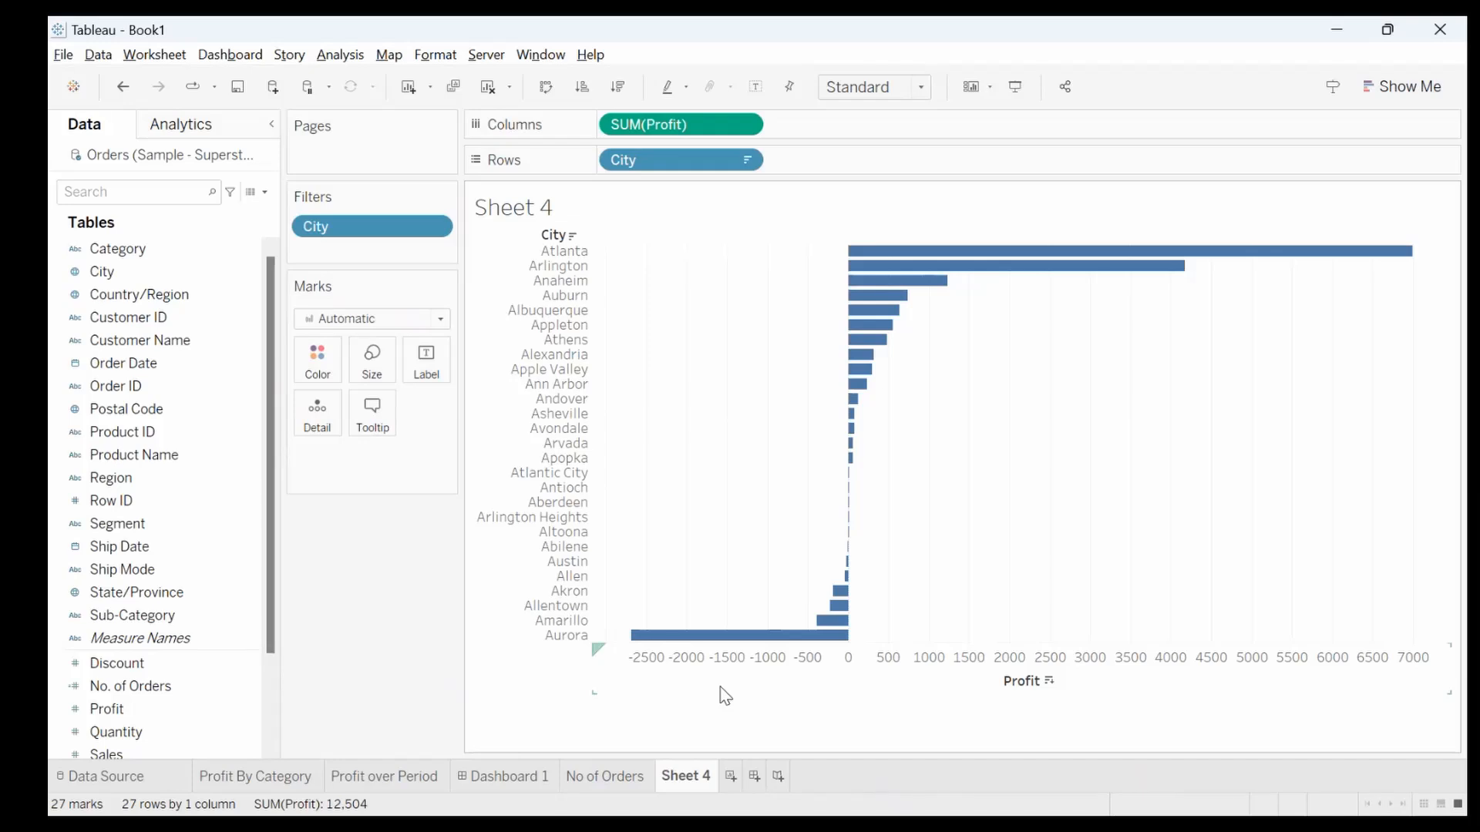
Edit the City filter to add a by-field condition of sum of Profit greater than 20,000, and apply it
click(437, 228)
click(412, 259)
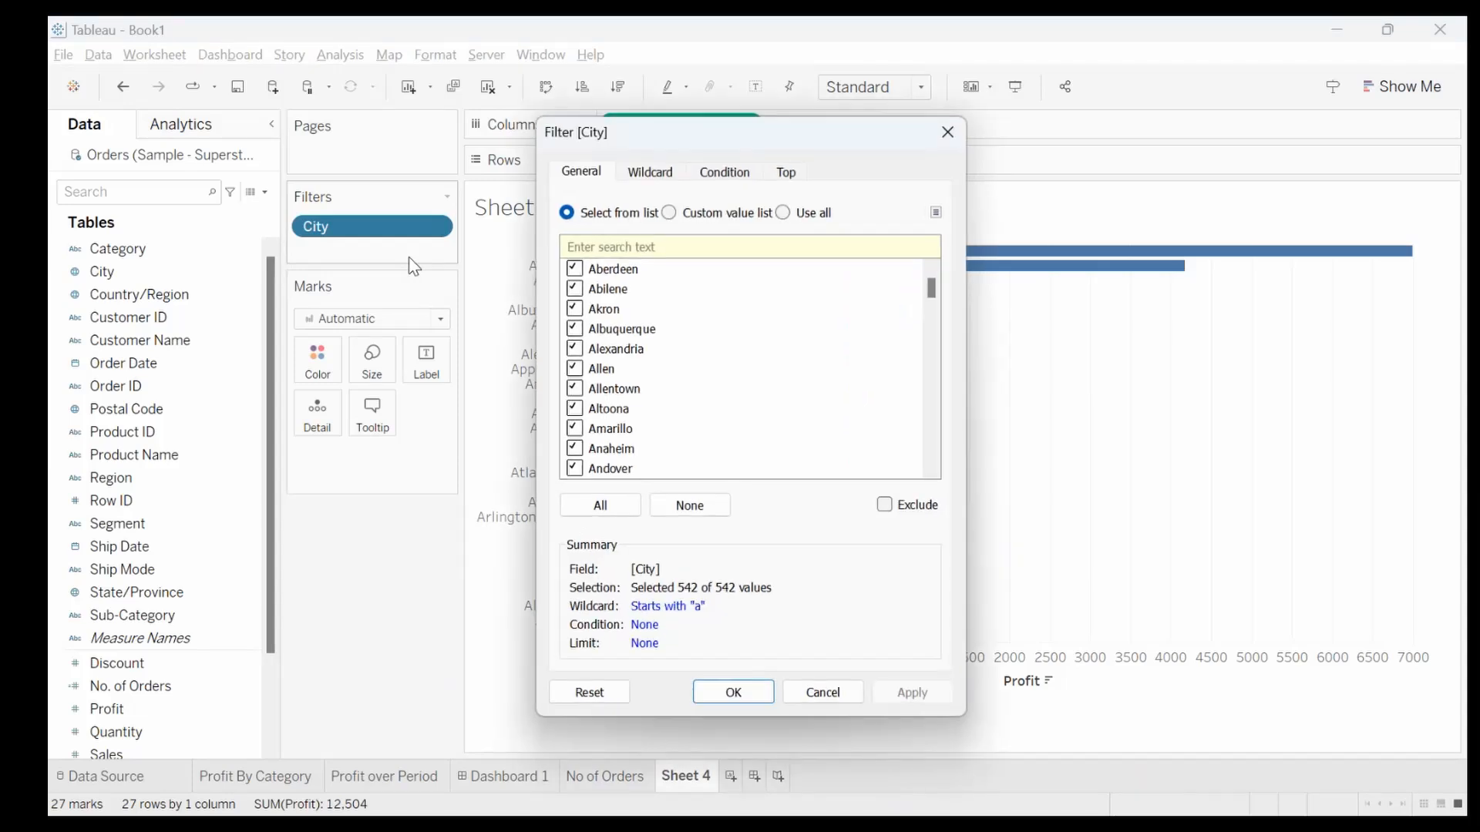
click(721, 173)
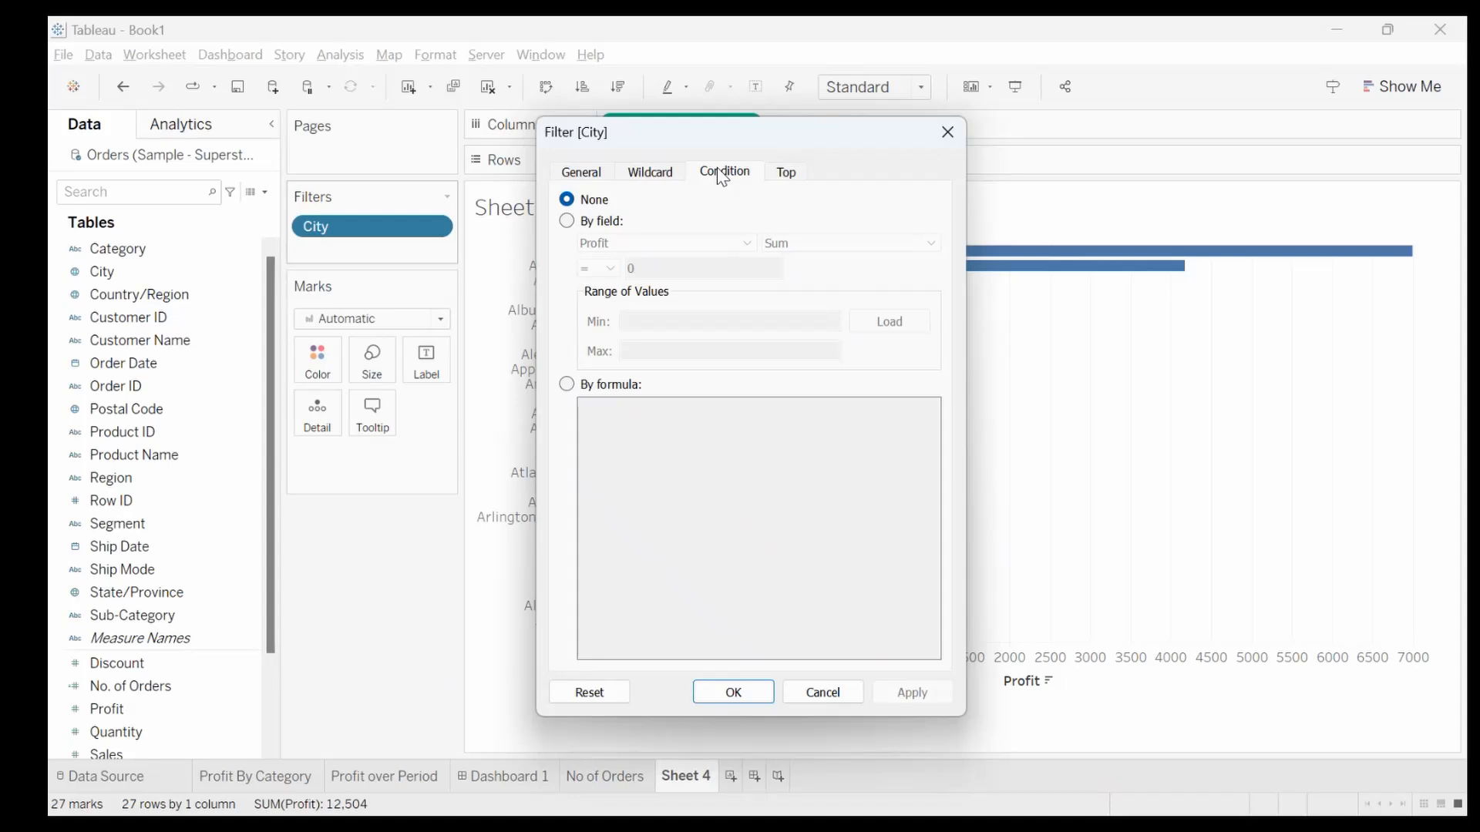
click(573, 224)
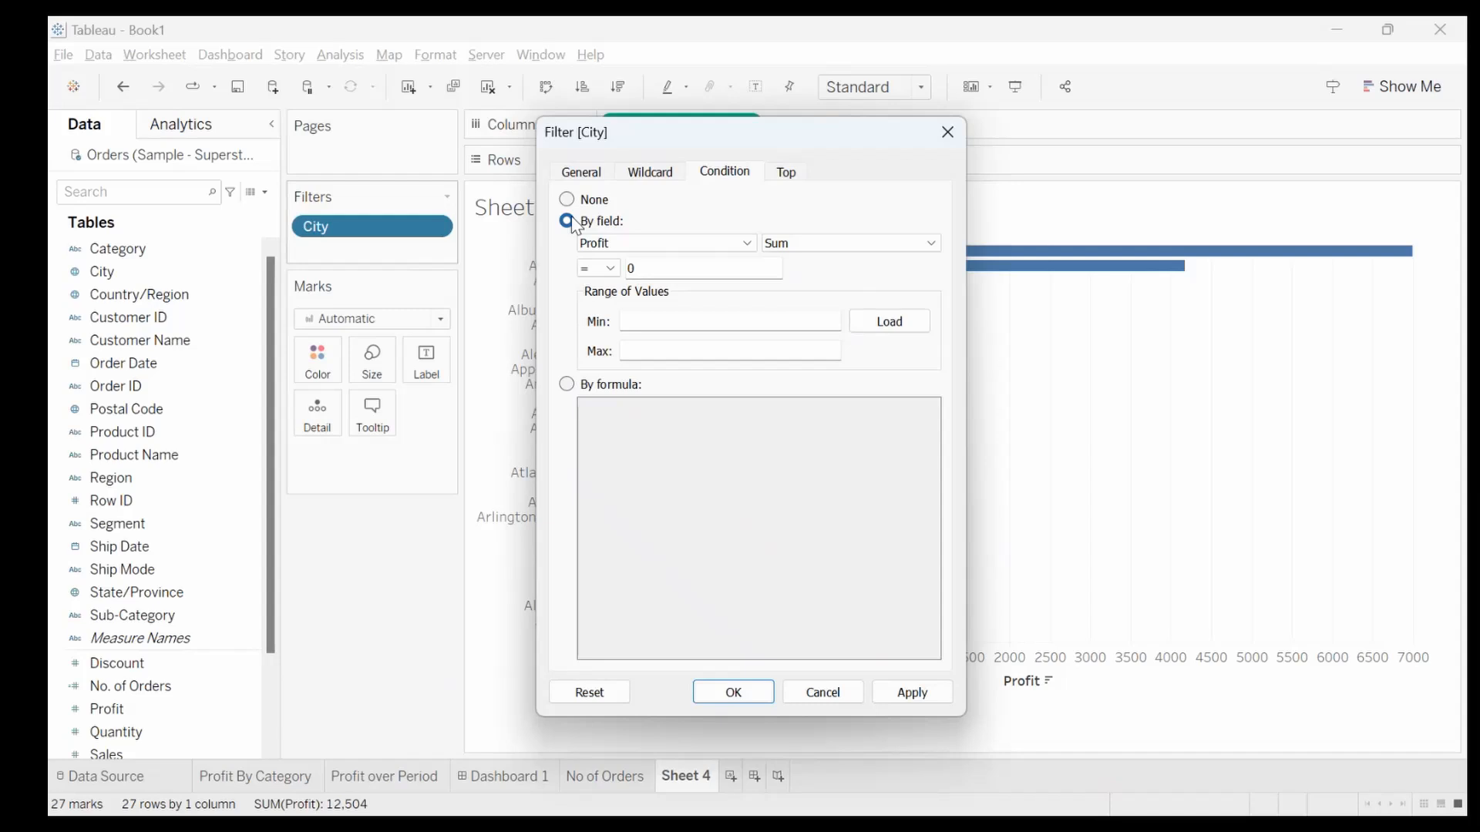
click(612, 270)
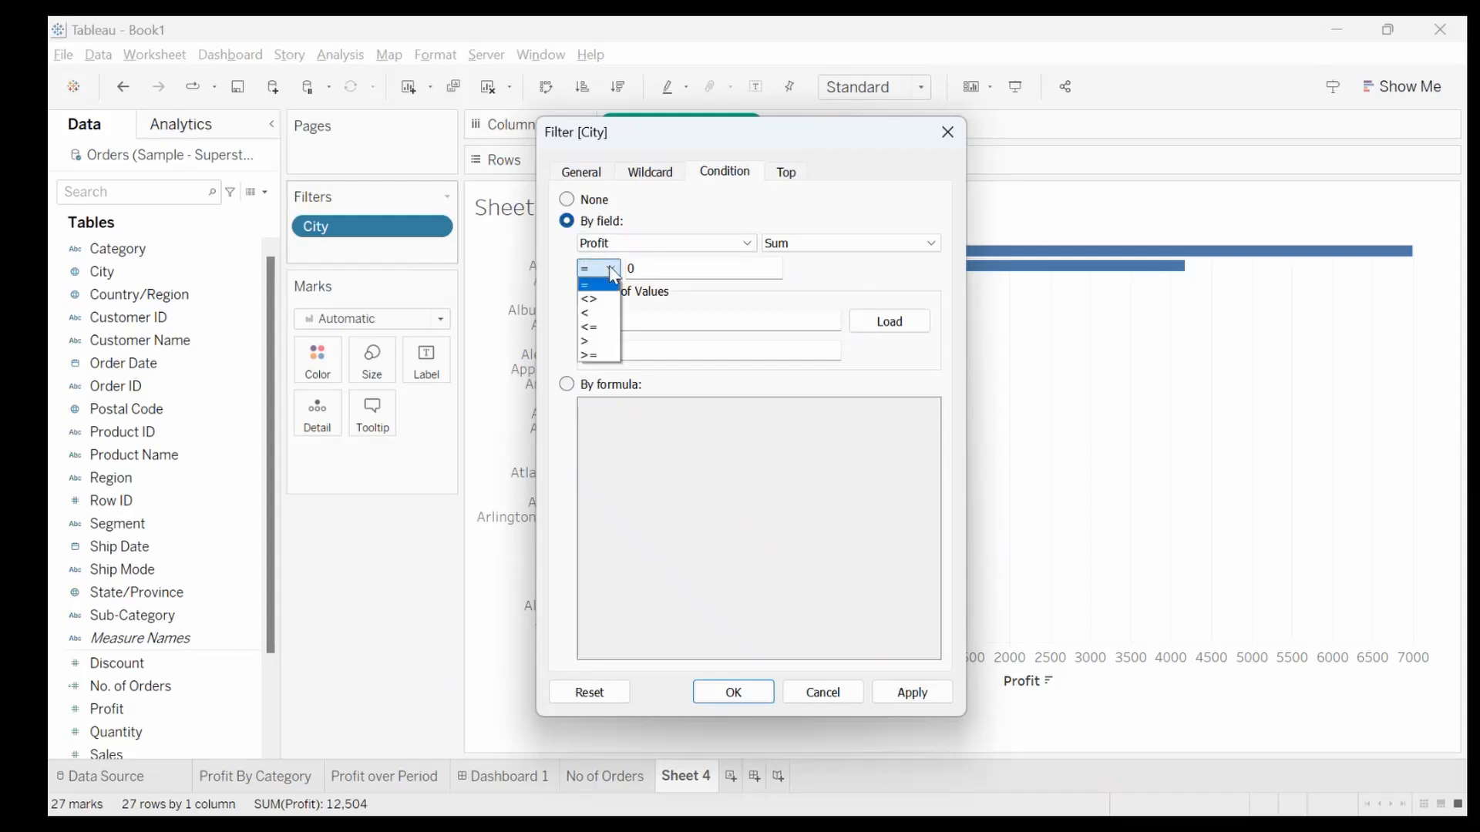
click(595, 341)
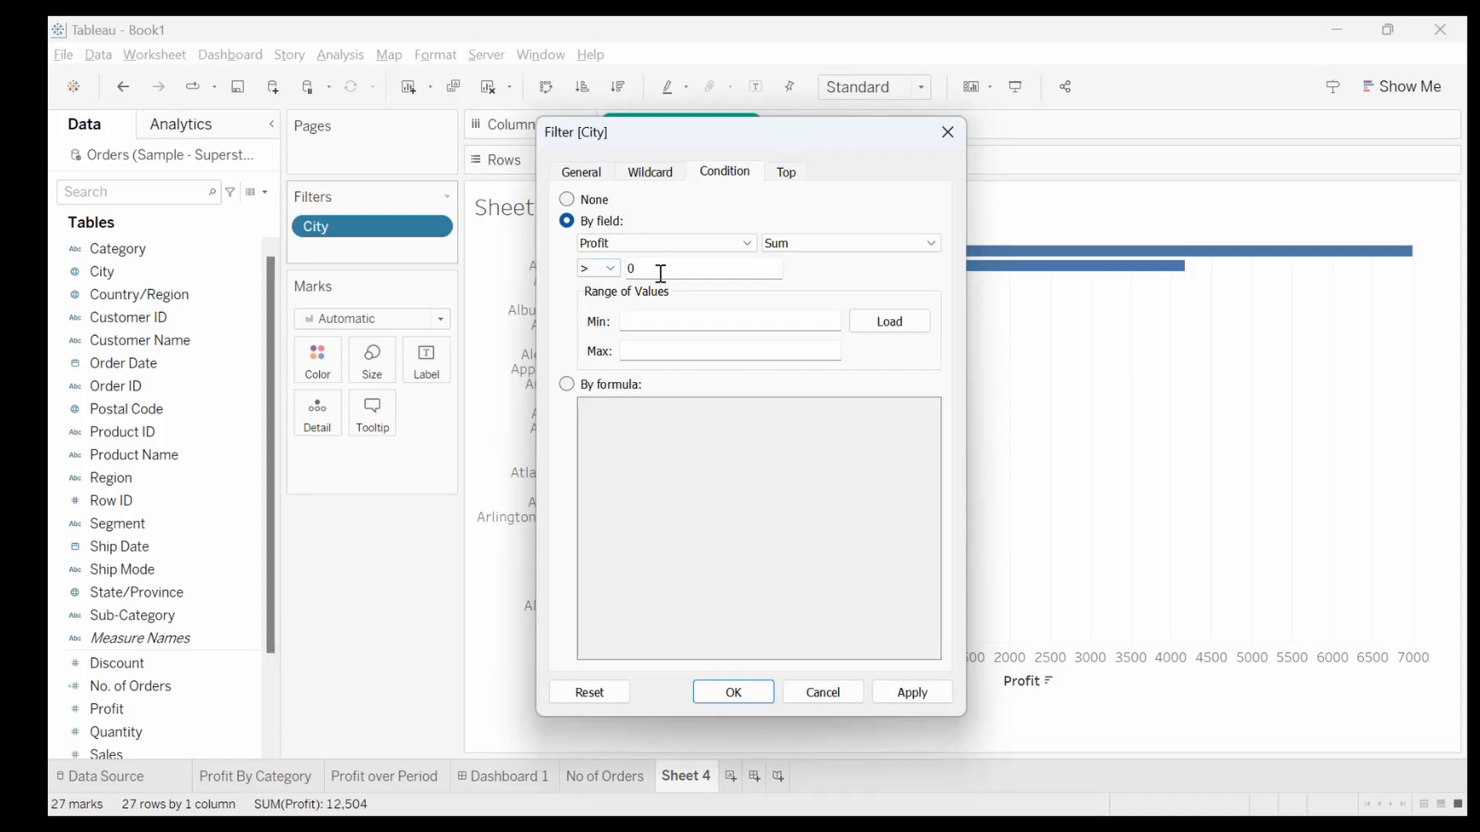
key(Tab)
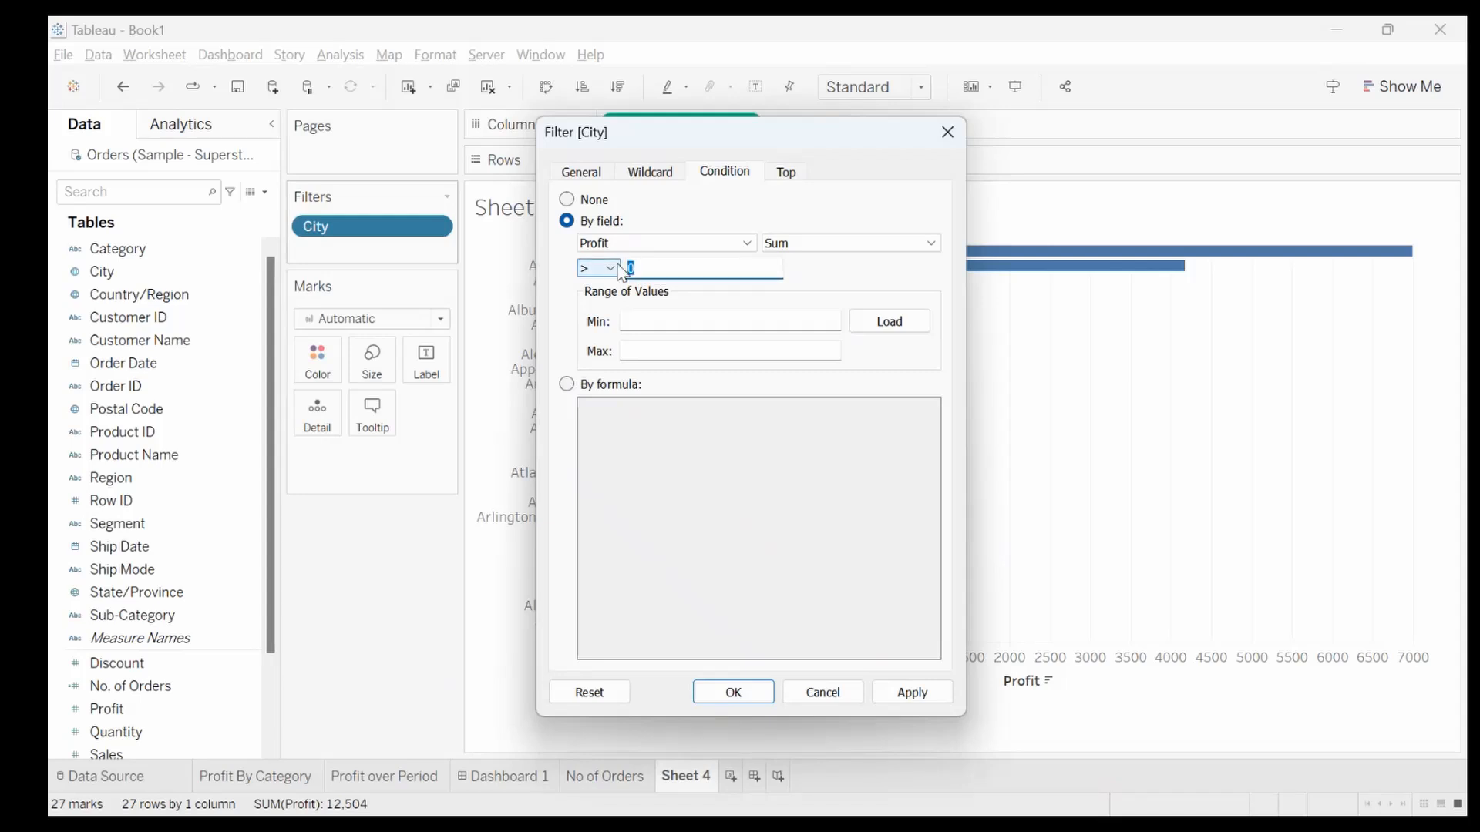
text(20000)
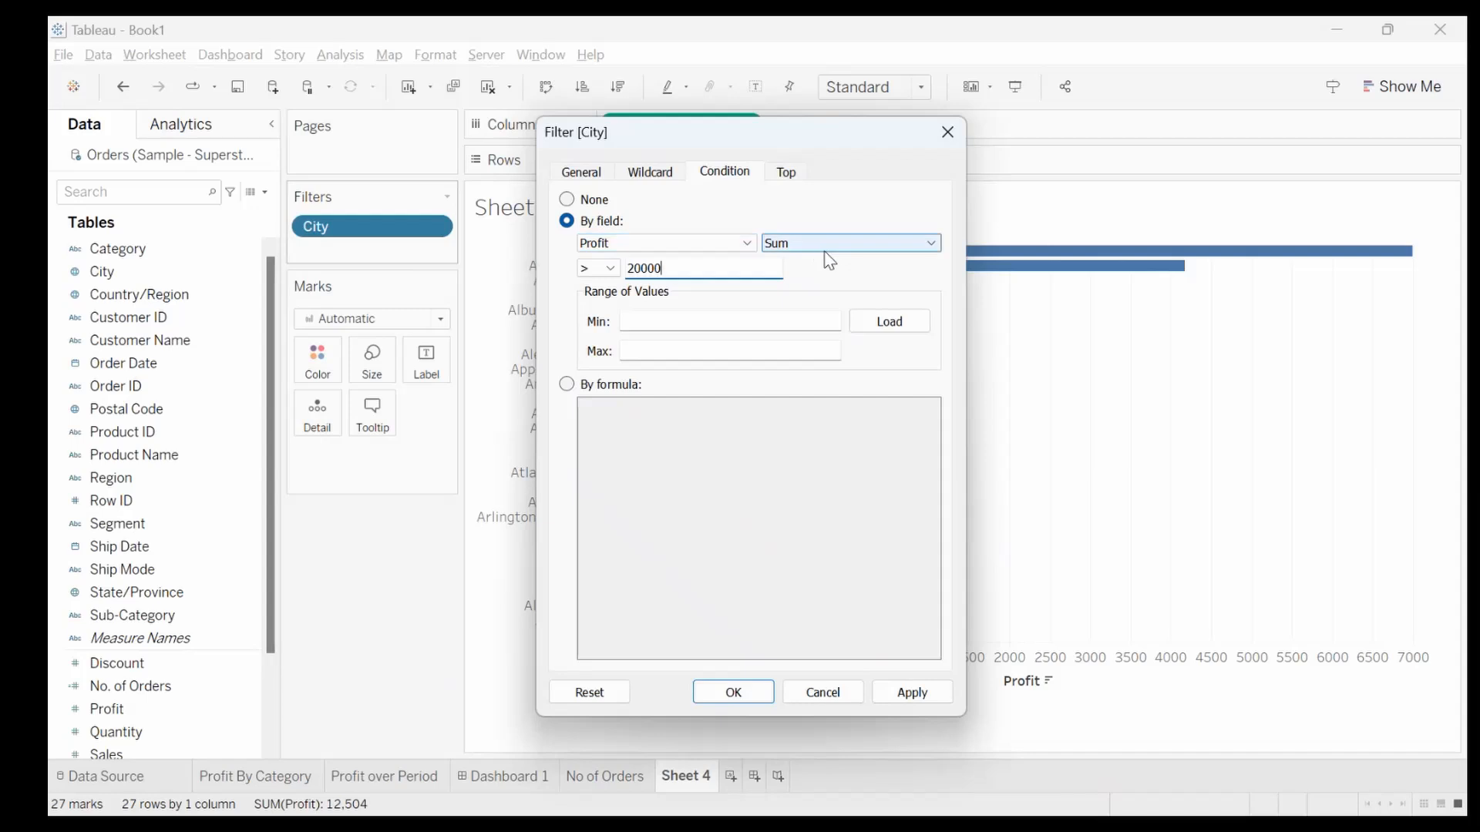
click(919, 693)
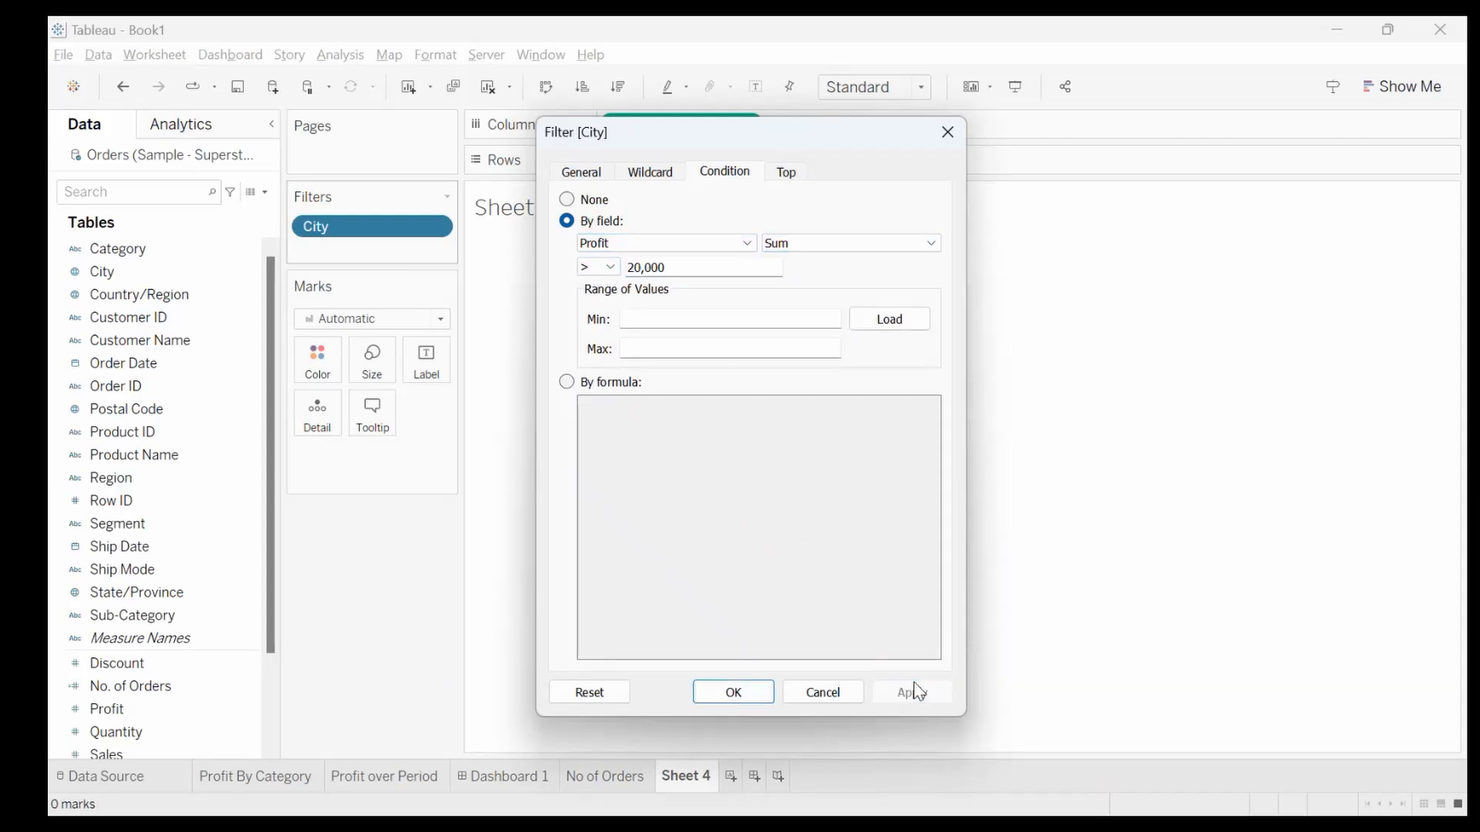
Move the City filter dialog off the chart, set the Profit condition threshold to 10,000 and apply it
drag(757, 141, 992, 178)
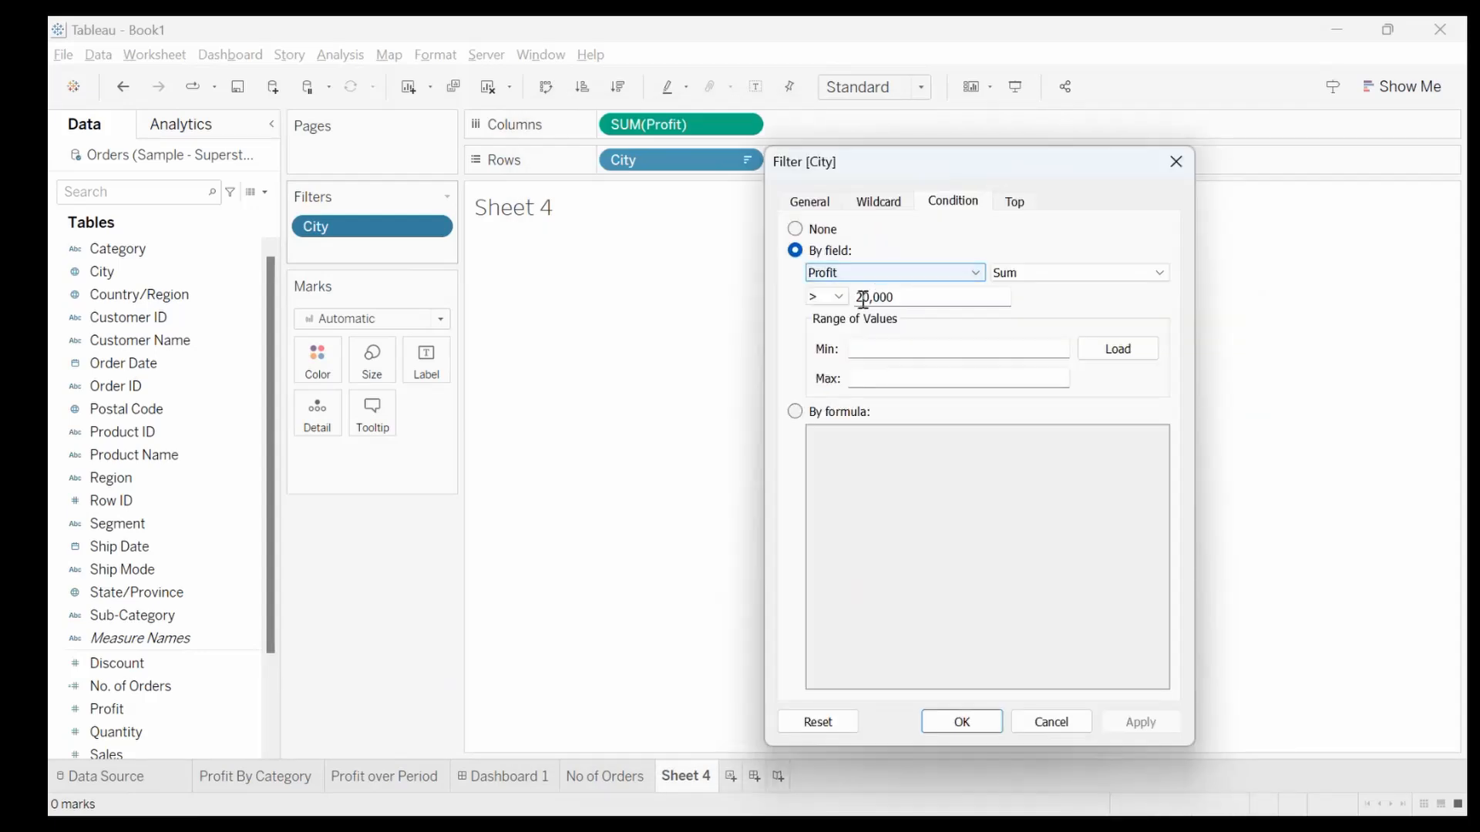
key(BackSpace)
text(1)
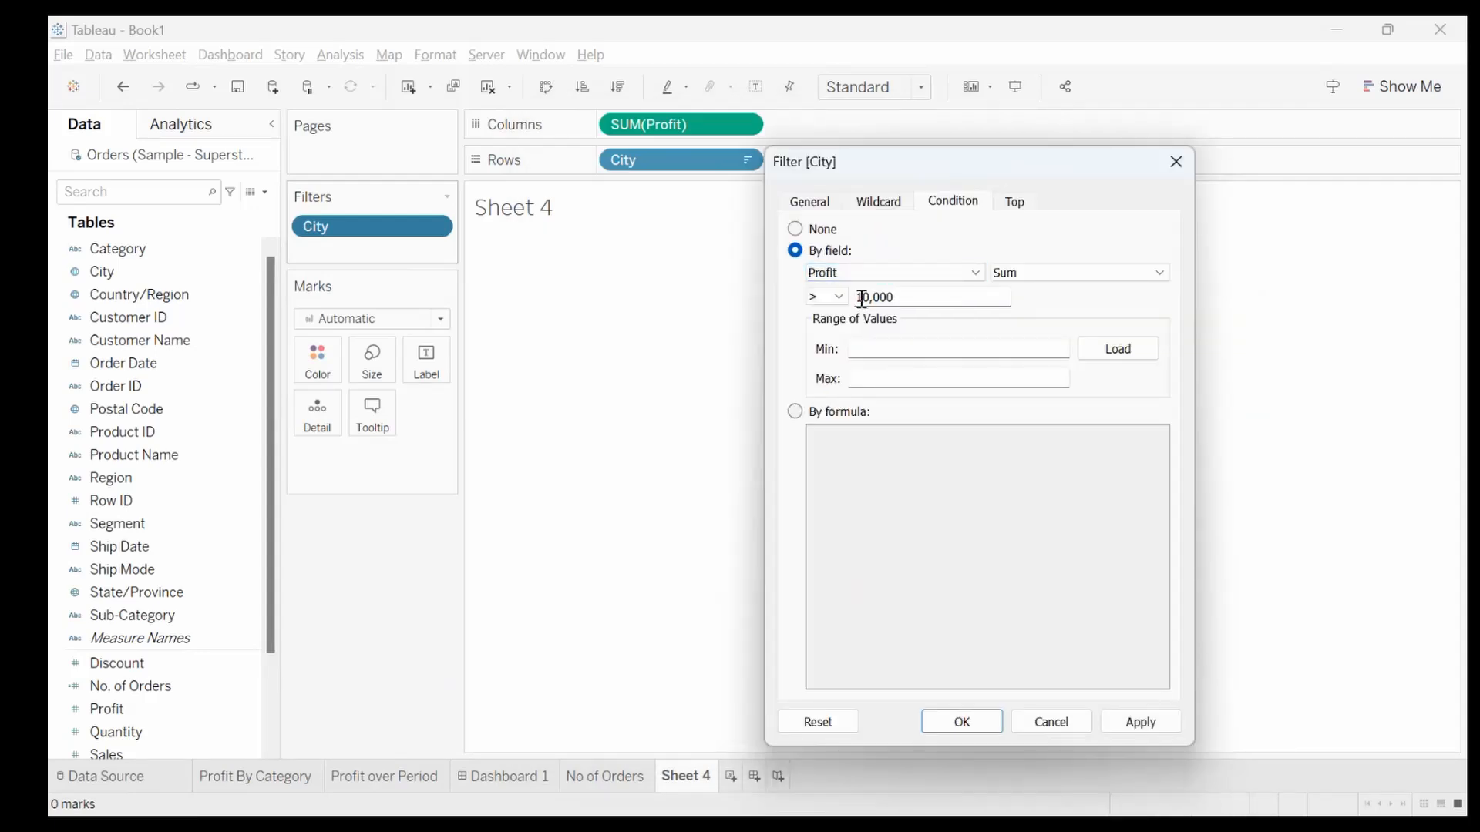
click(1127, 723)
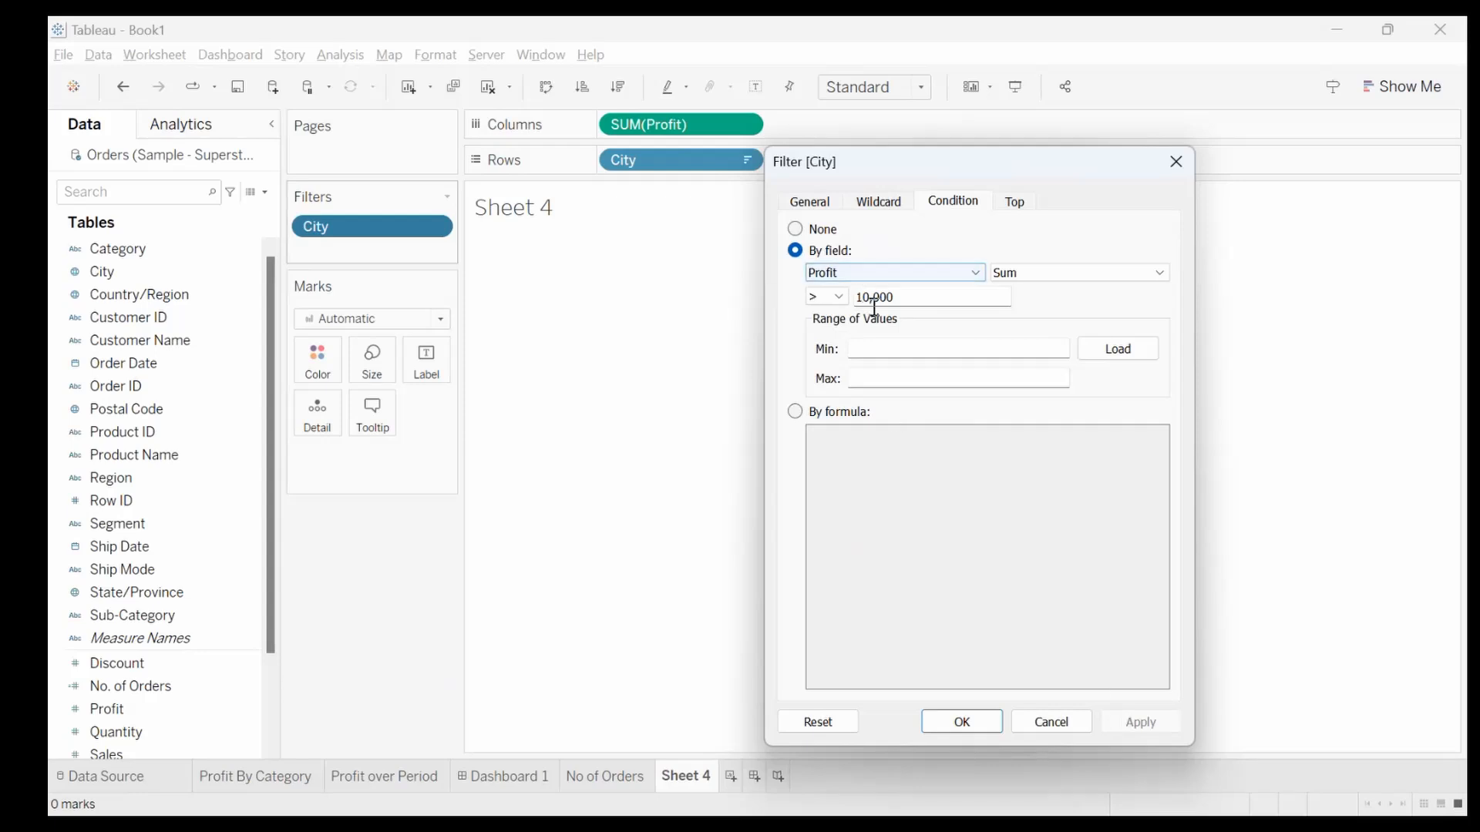
Apply the City filter with a Profit threshold of 5,000, followed by a threshold of 3,000
drag(872, 299, 845, 299)
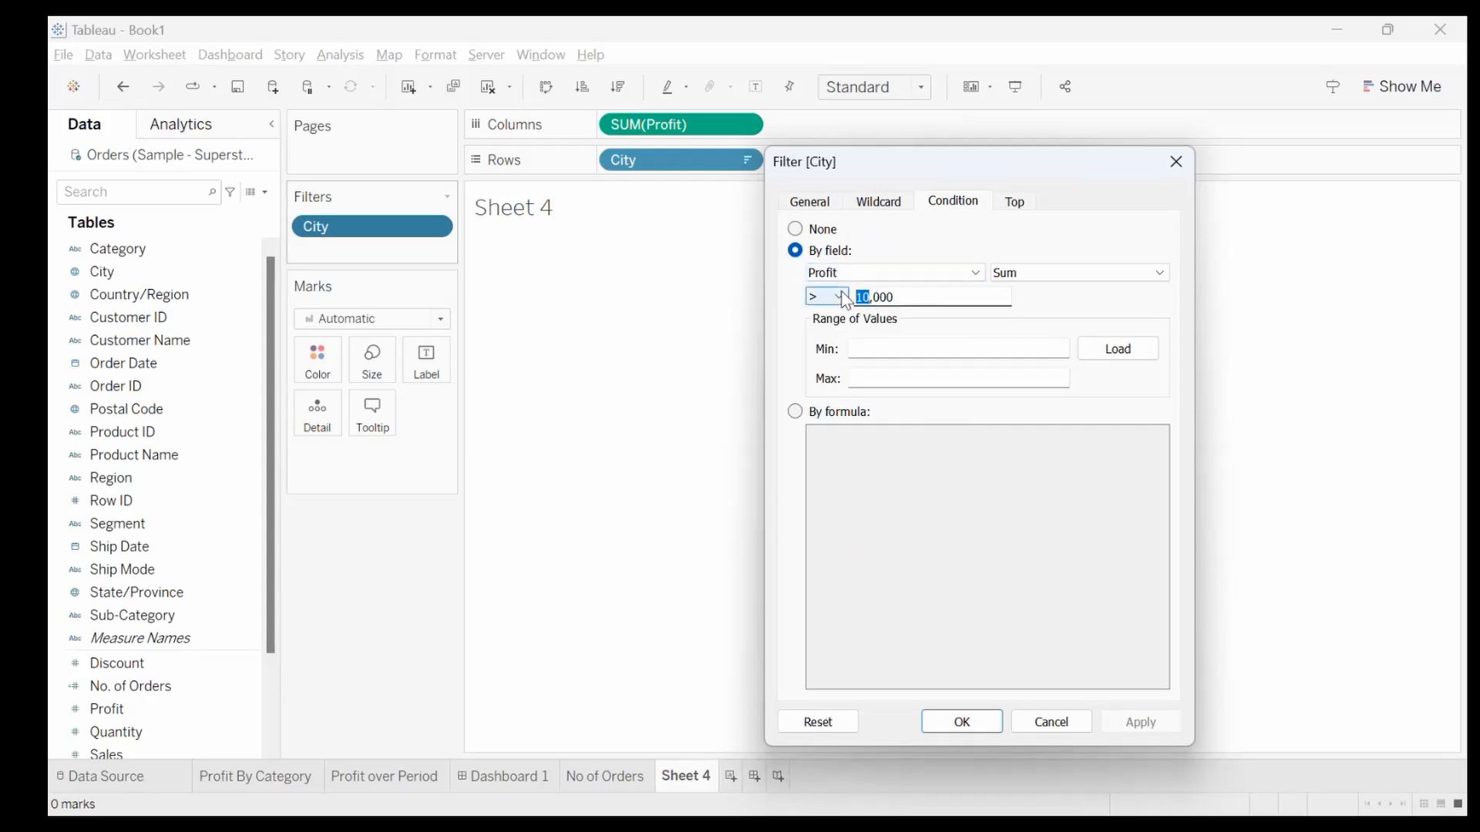
text(5)
click(1148, 719)
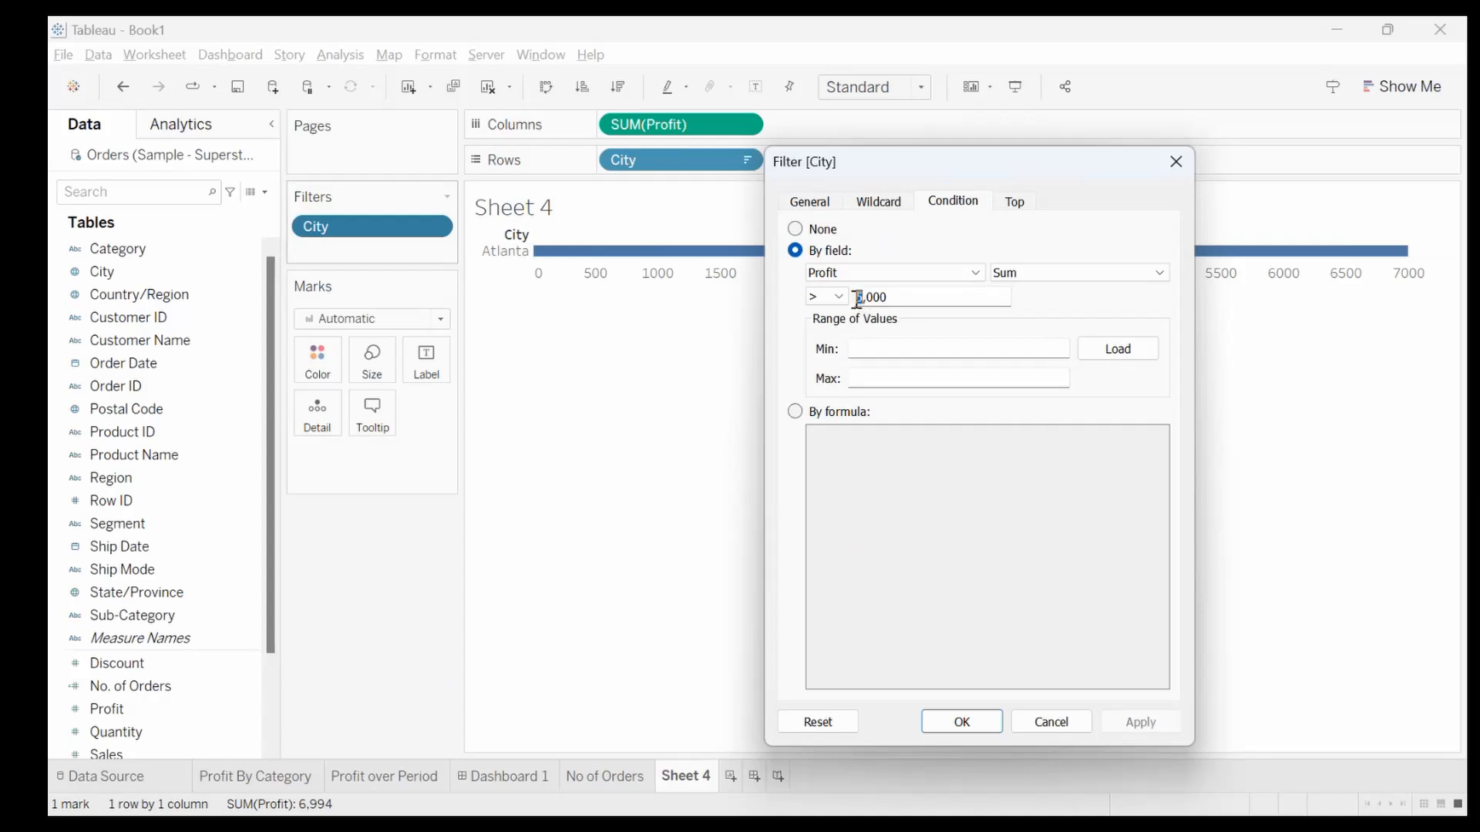
text(3)
click(1132, 717)
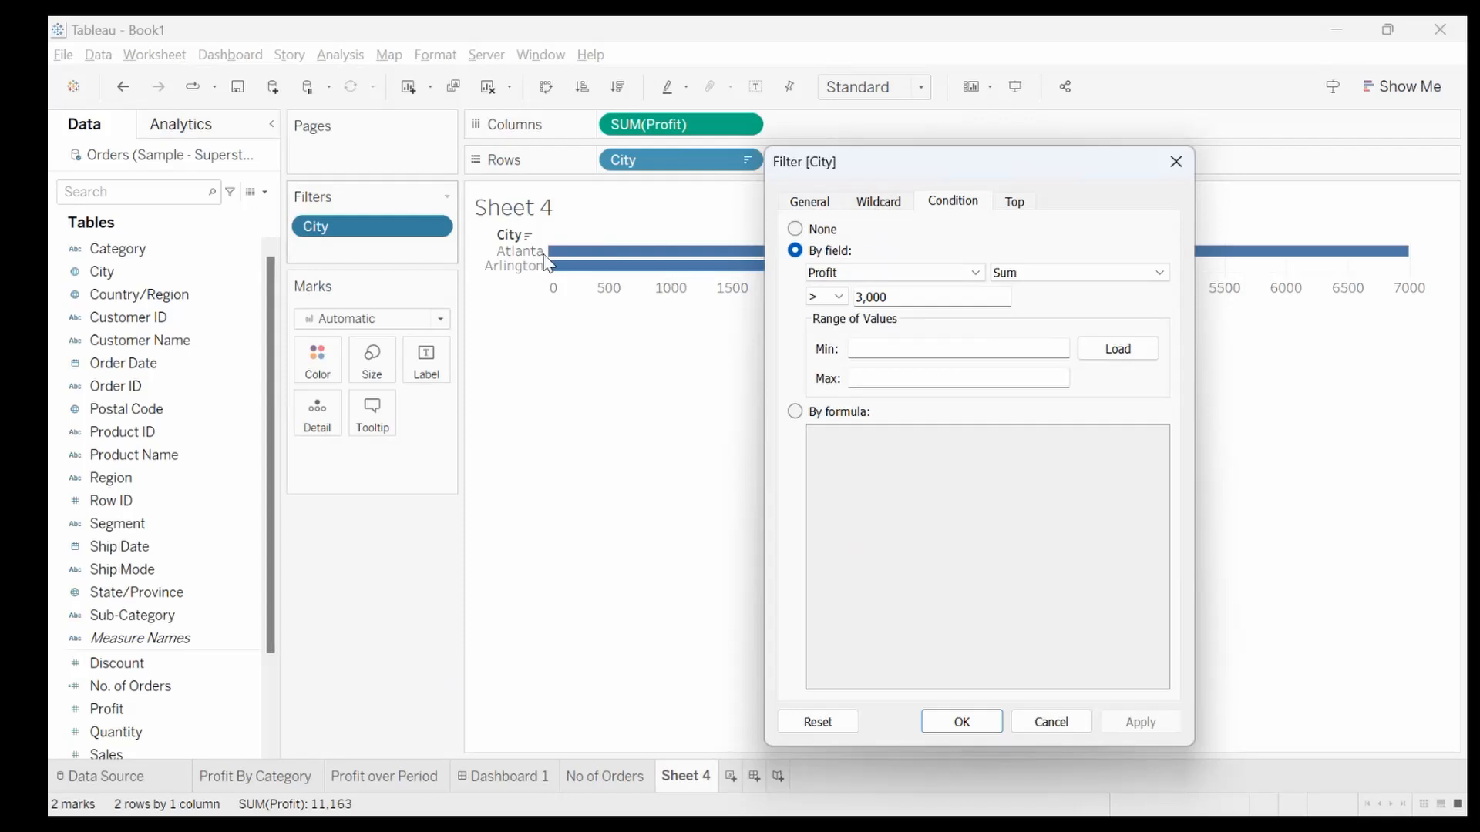
Clear the wildcard match value of the City filter, set its match type to Contains, and apply the change
click(883, 201)
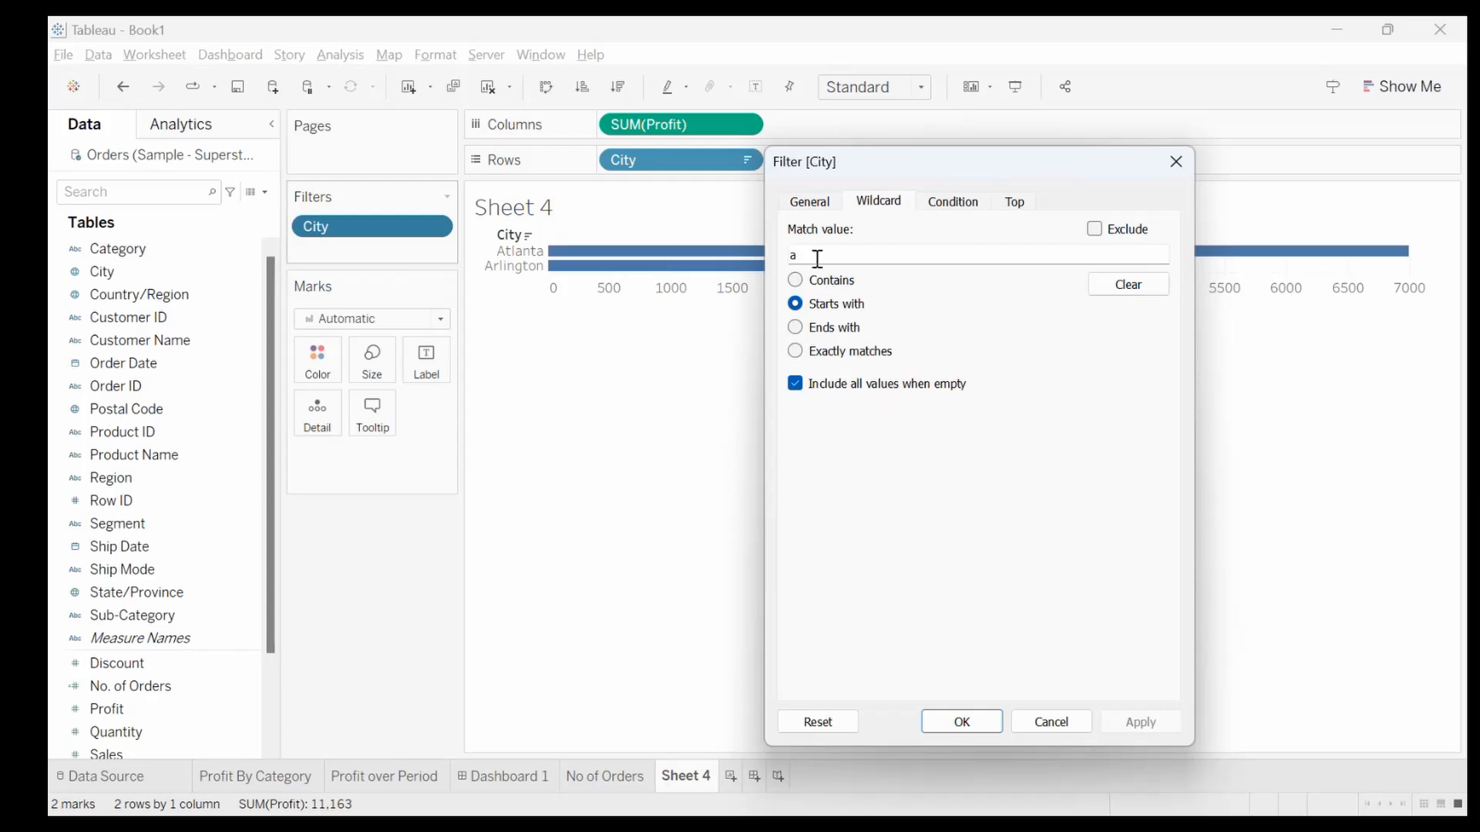
click(1136, 291)
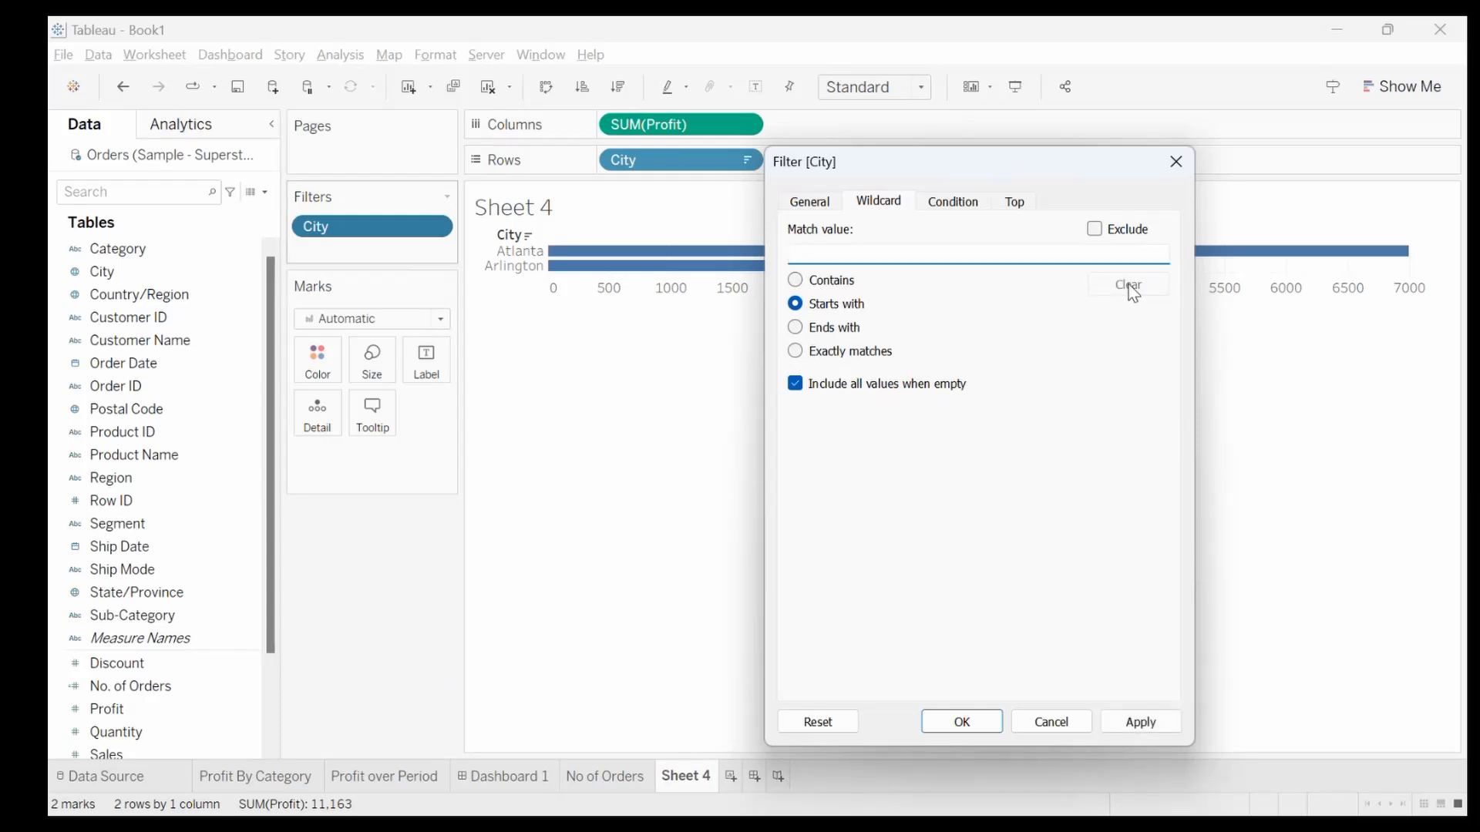
click(797, 283)
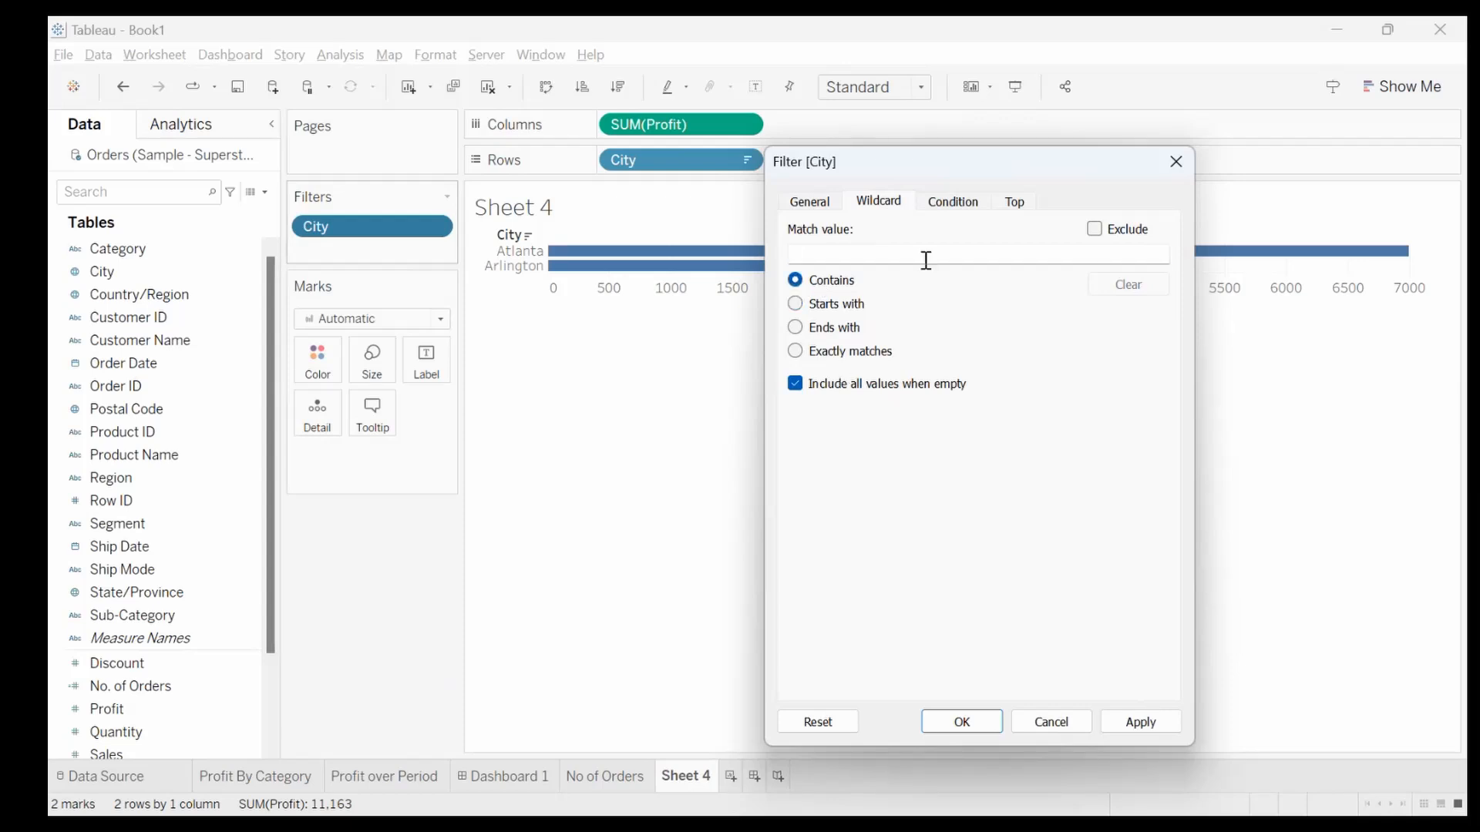
click(945, 215)
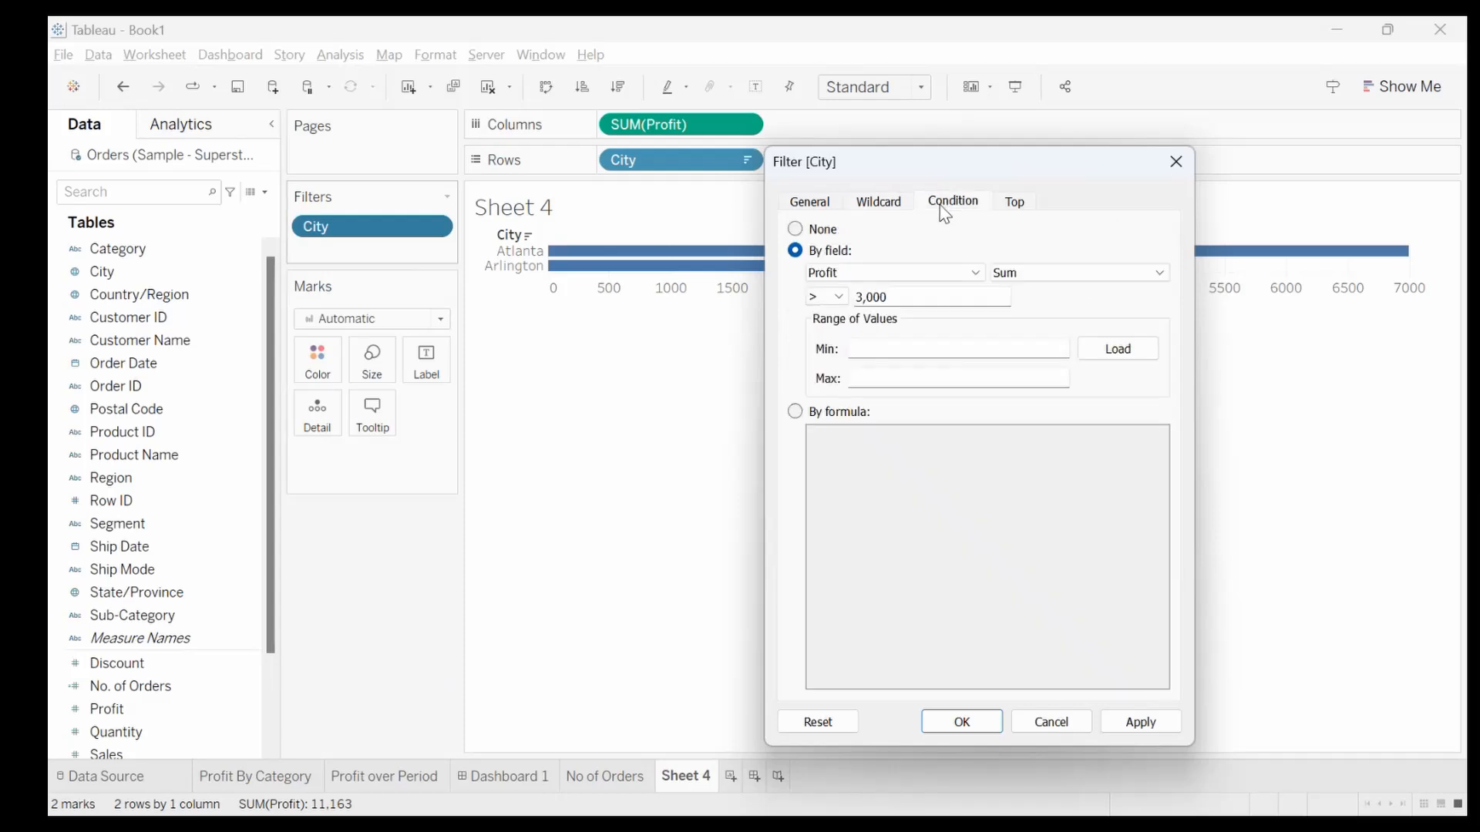
click(859, 207)
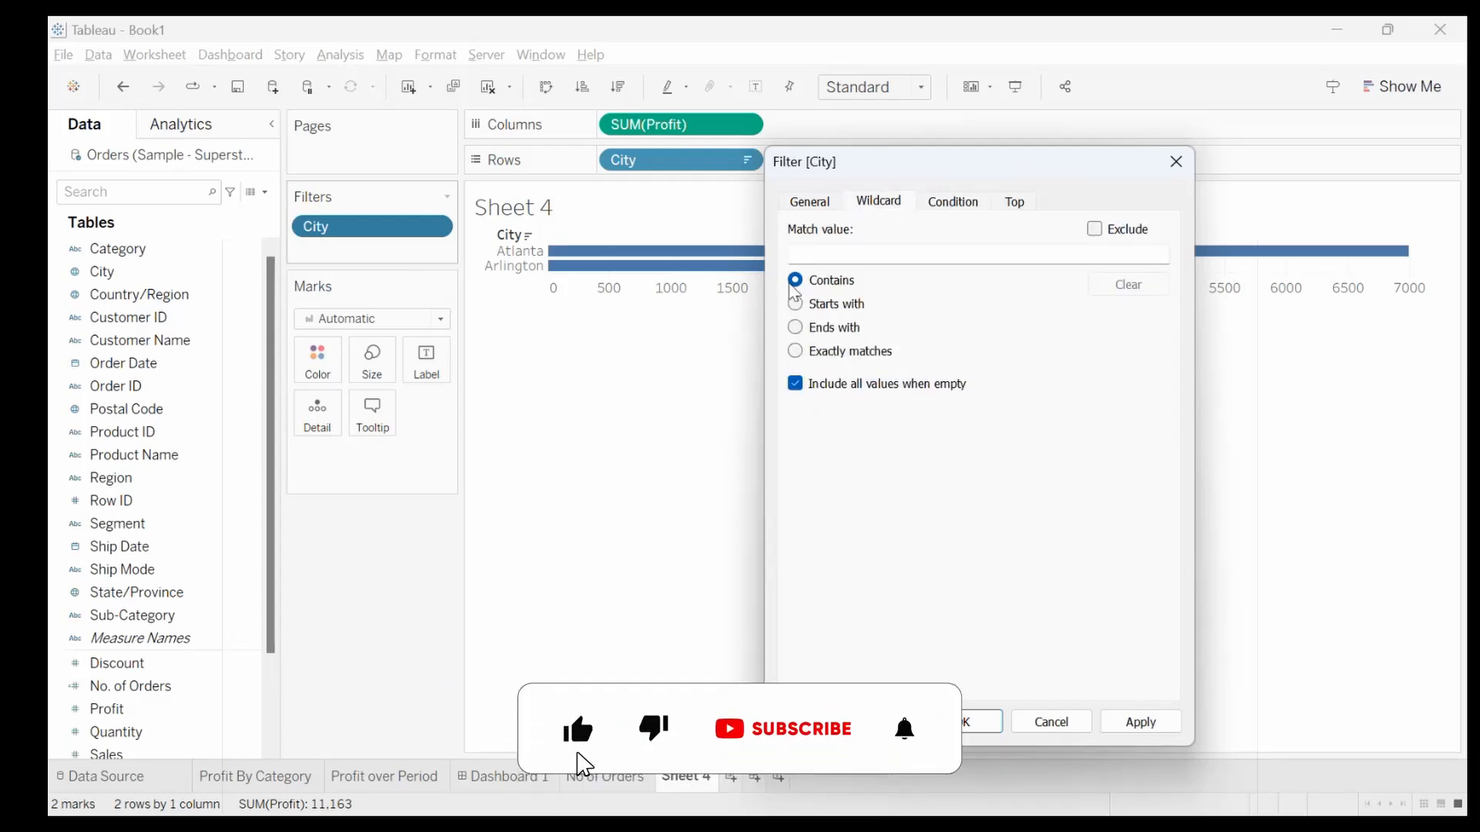
click(1095, 231)
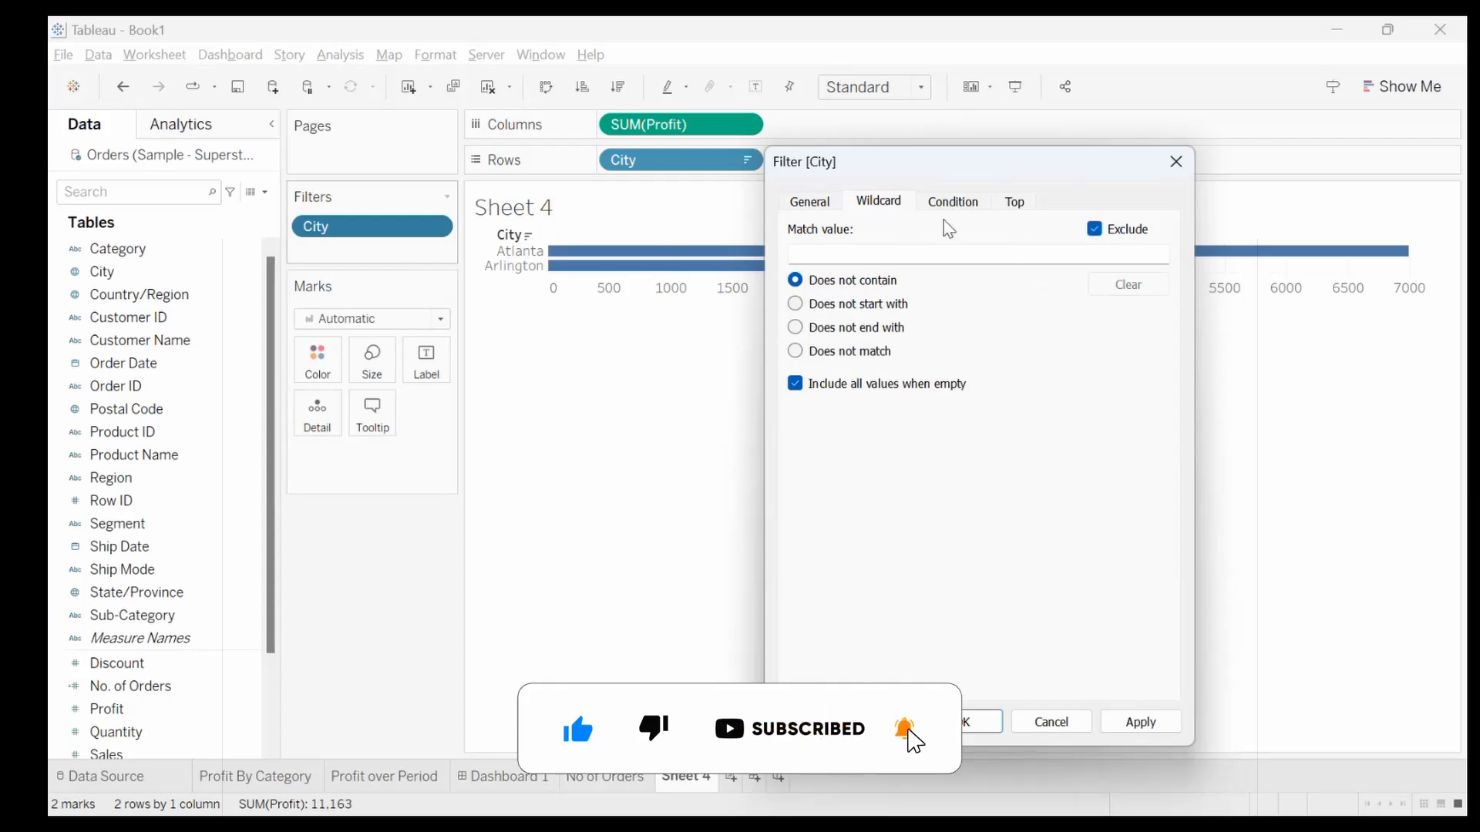
click(1095, 230)
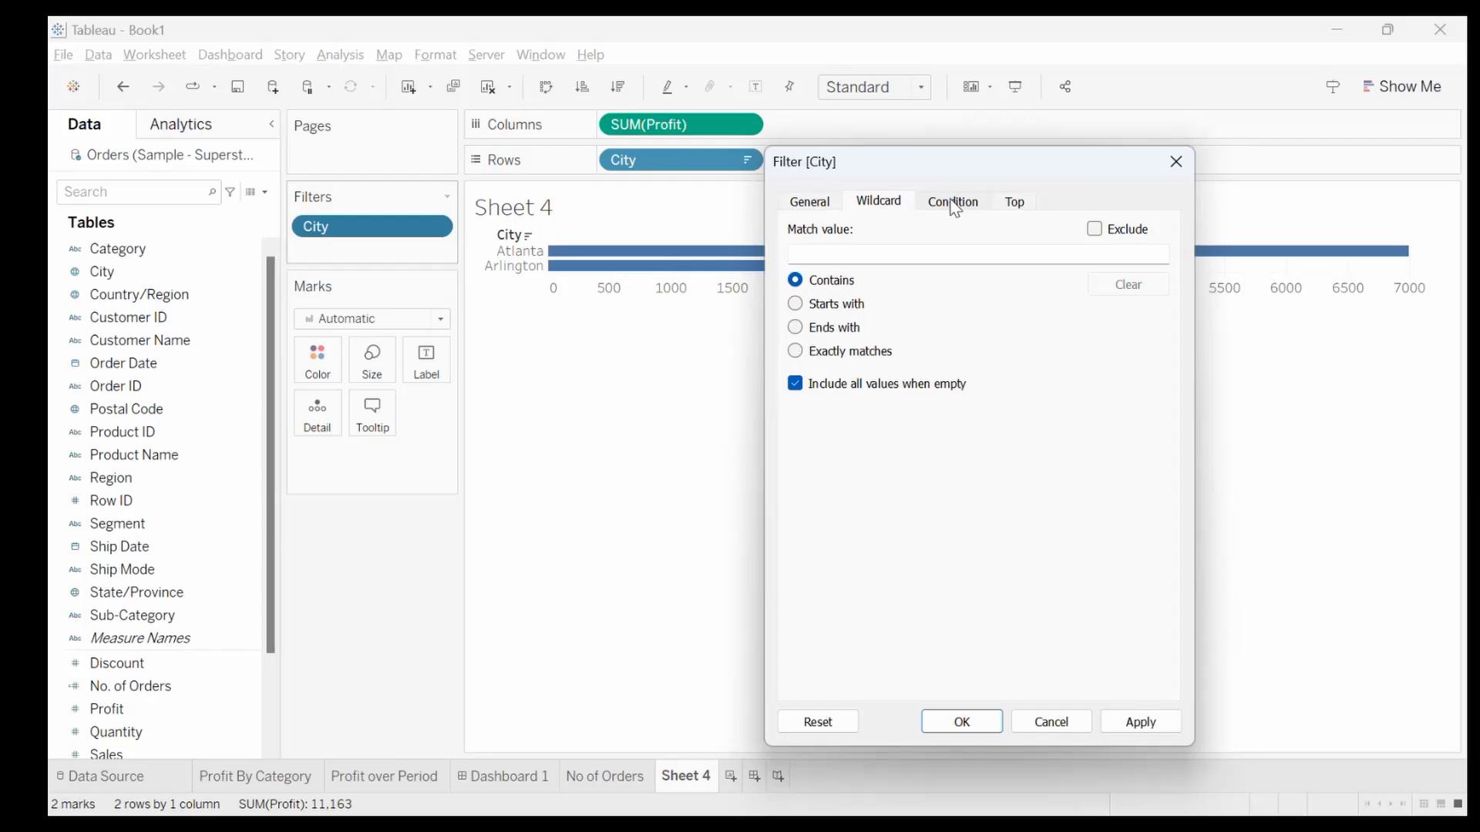
click(953, 202)
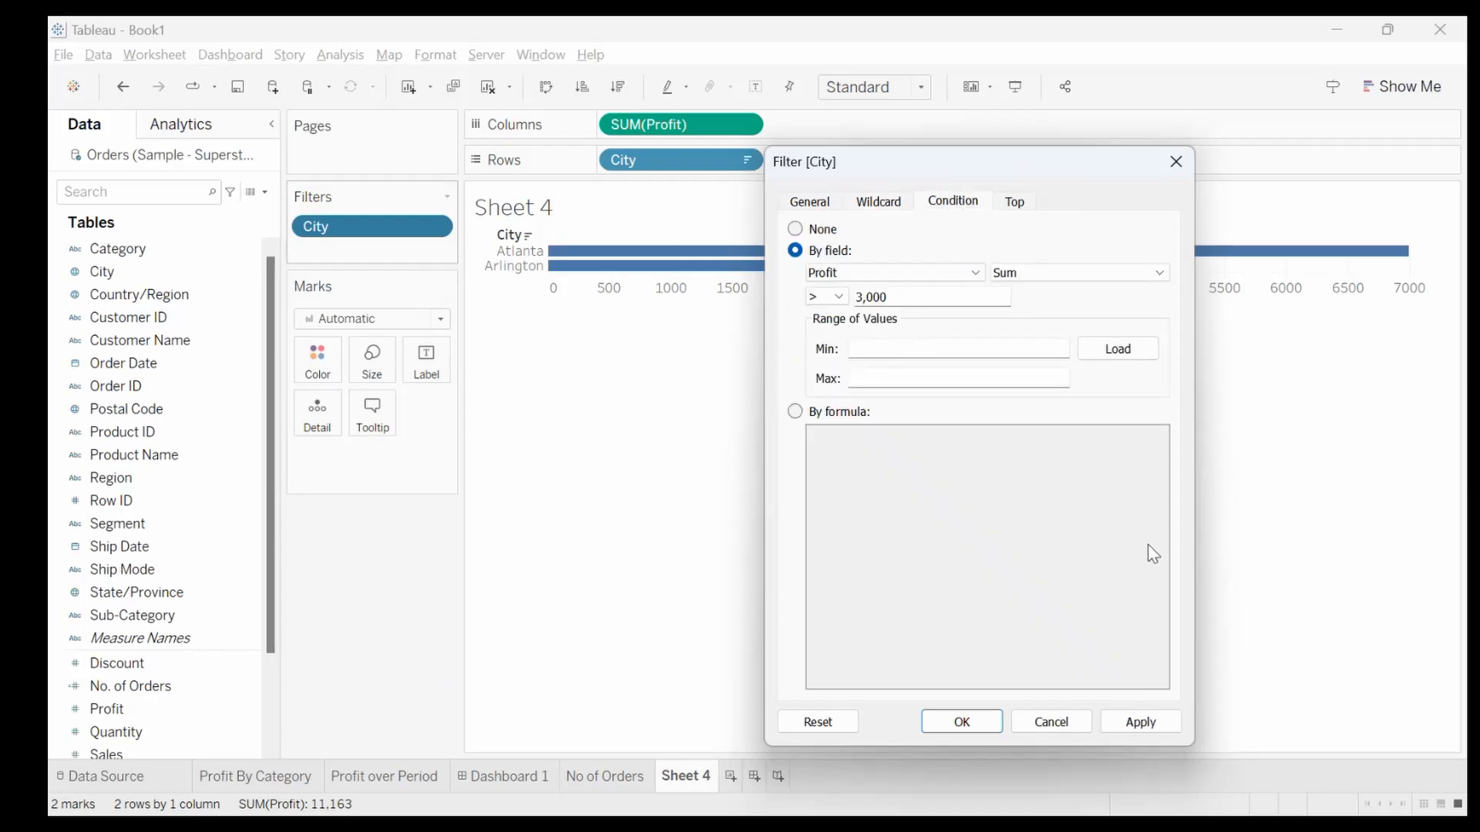
click(1125, 720)
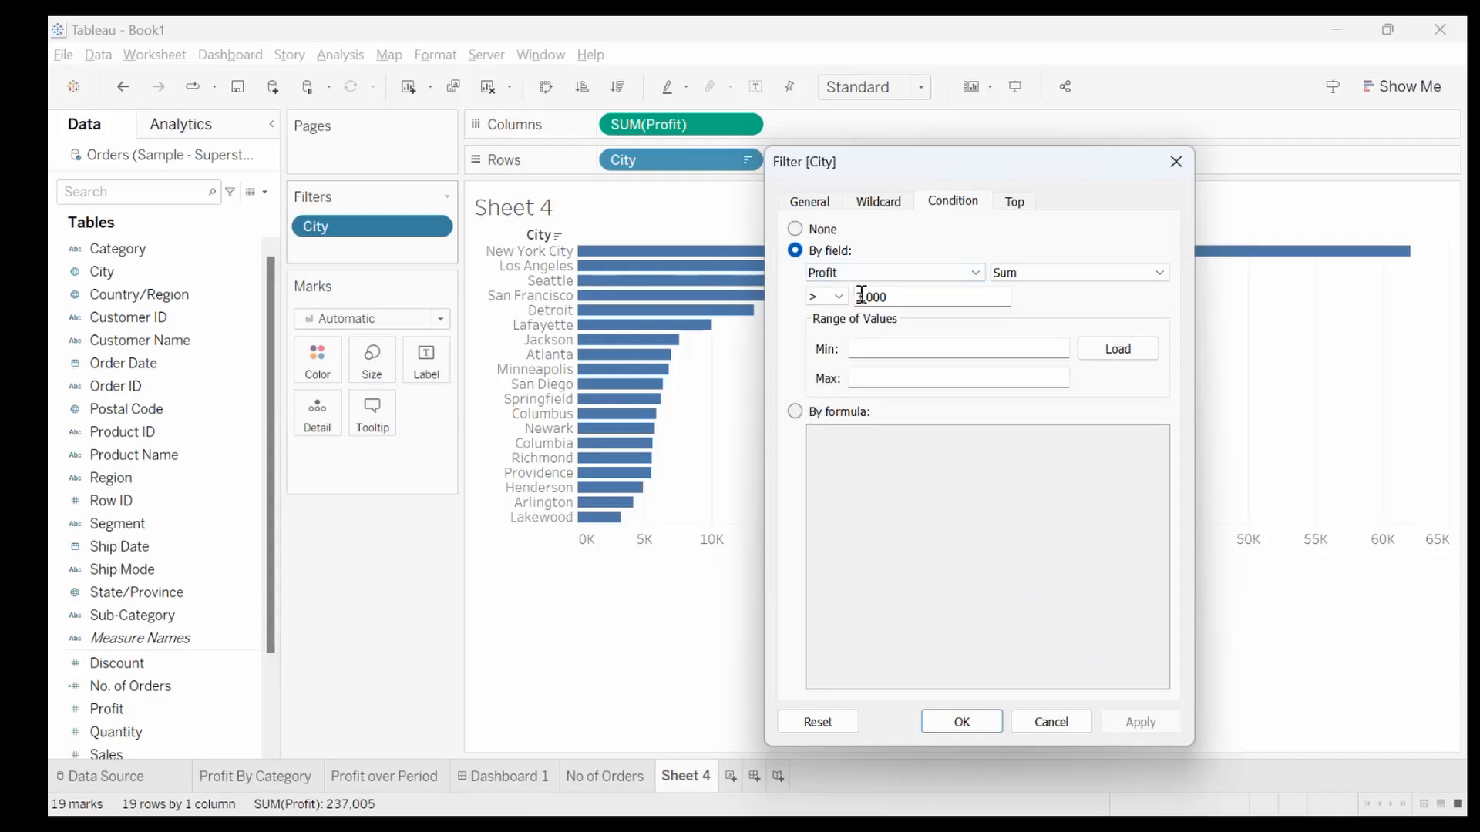
Set the City filter's condition to sum of Profit greater than 10,000 and apply it
drag(863, 296, 838, 301)
text(10)
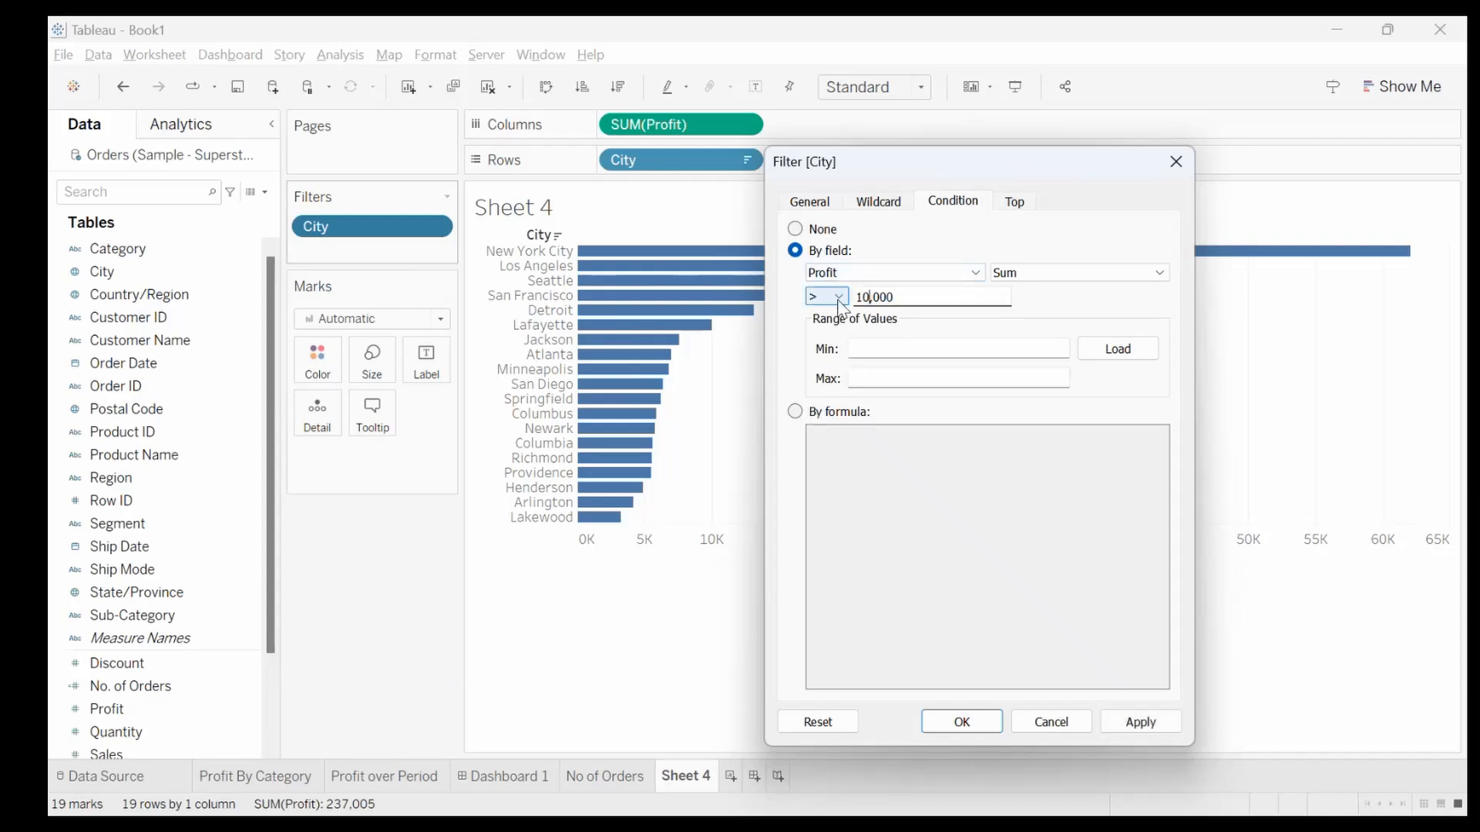
click(1139, 724)
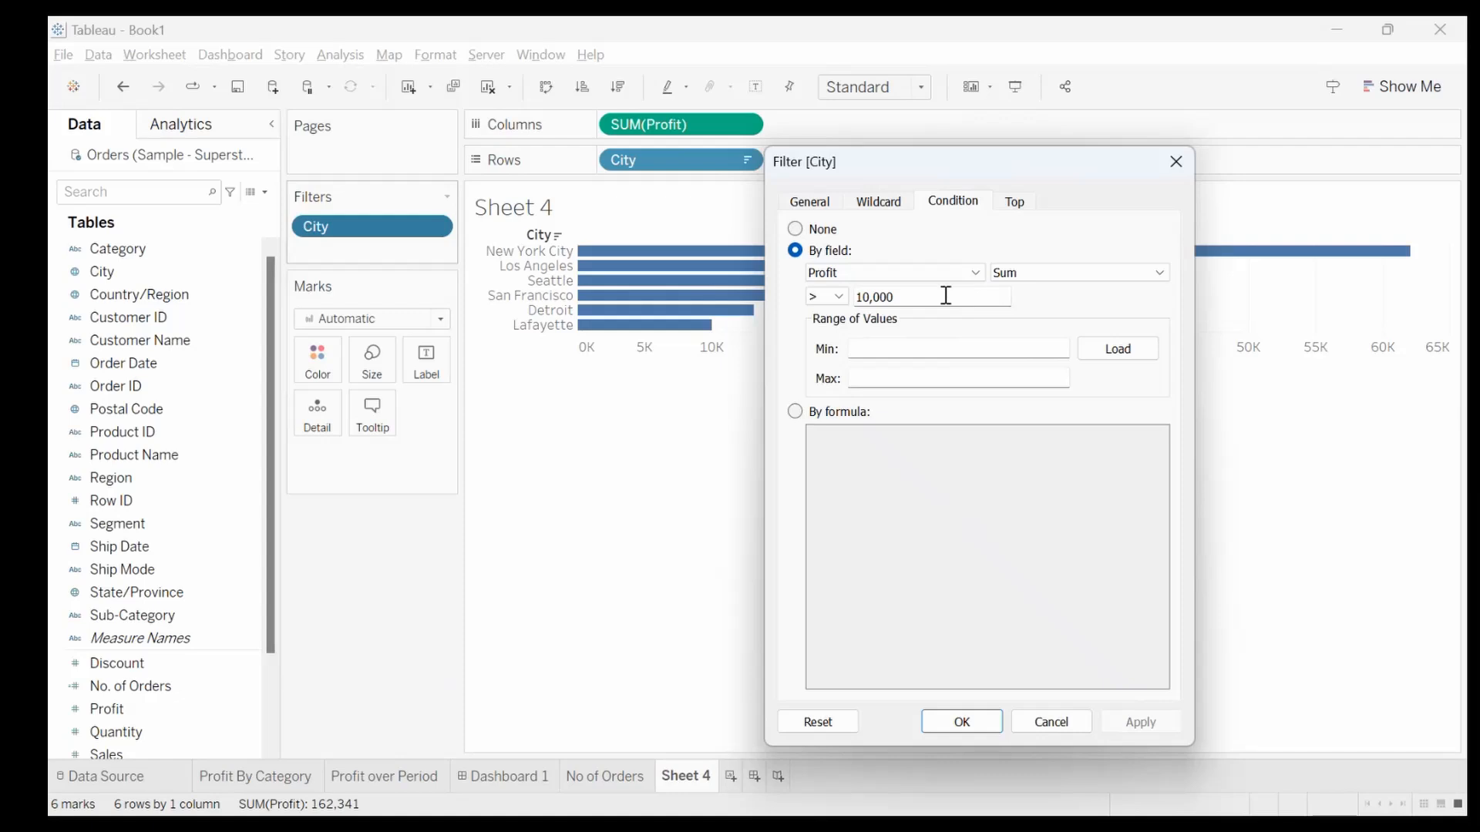
Set the Profit condition threshold to 0 and load the minimum and maximum of the value range
drag(944, 296, 852, 296)
key(BackSpace)
text(0)
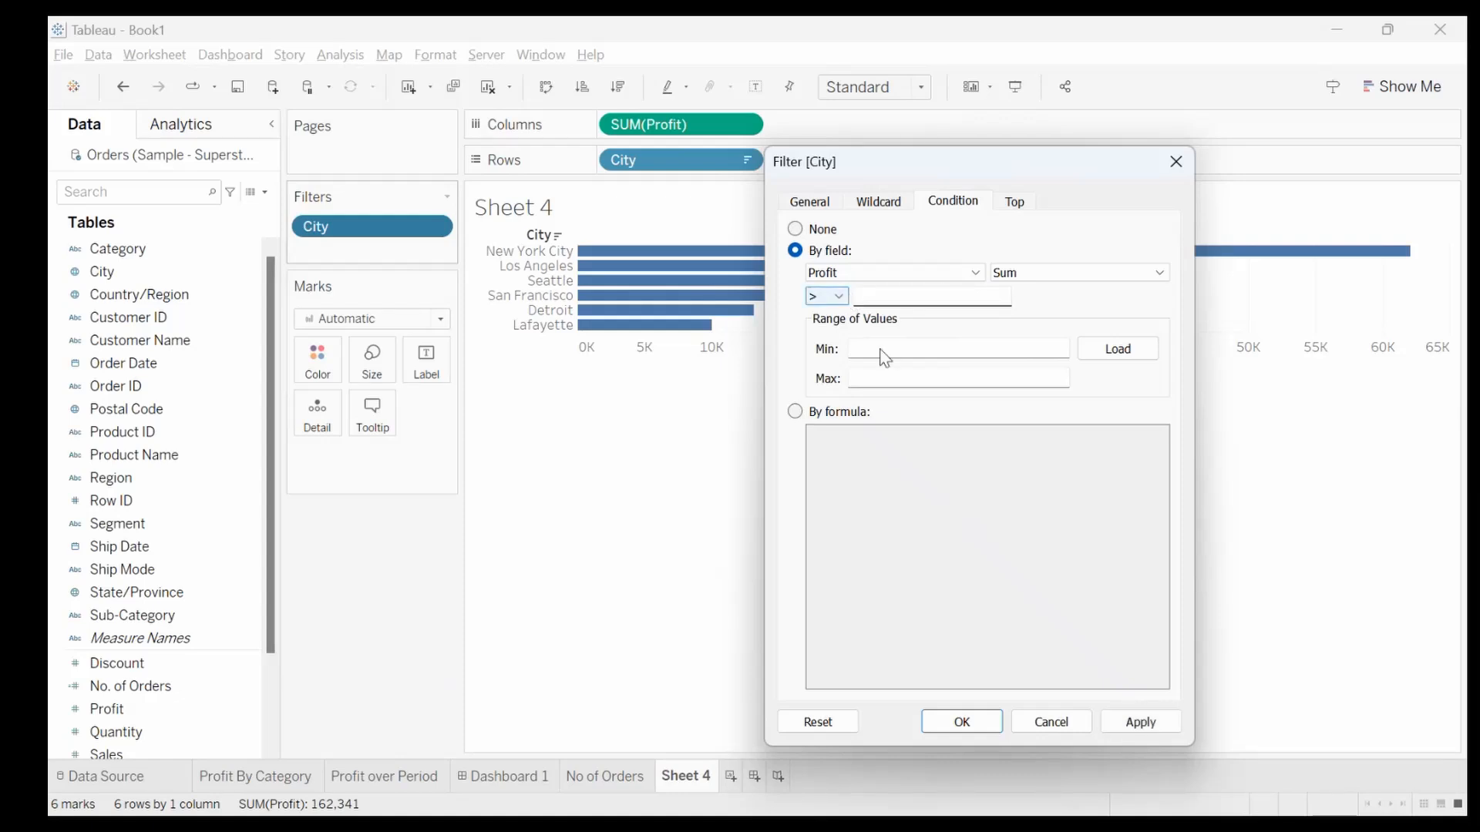
click(1125, 354)
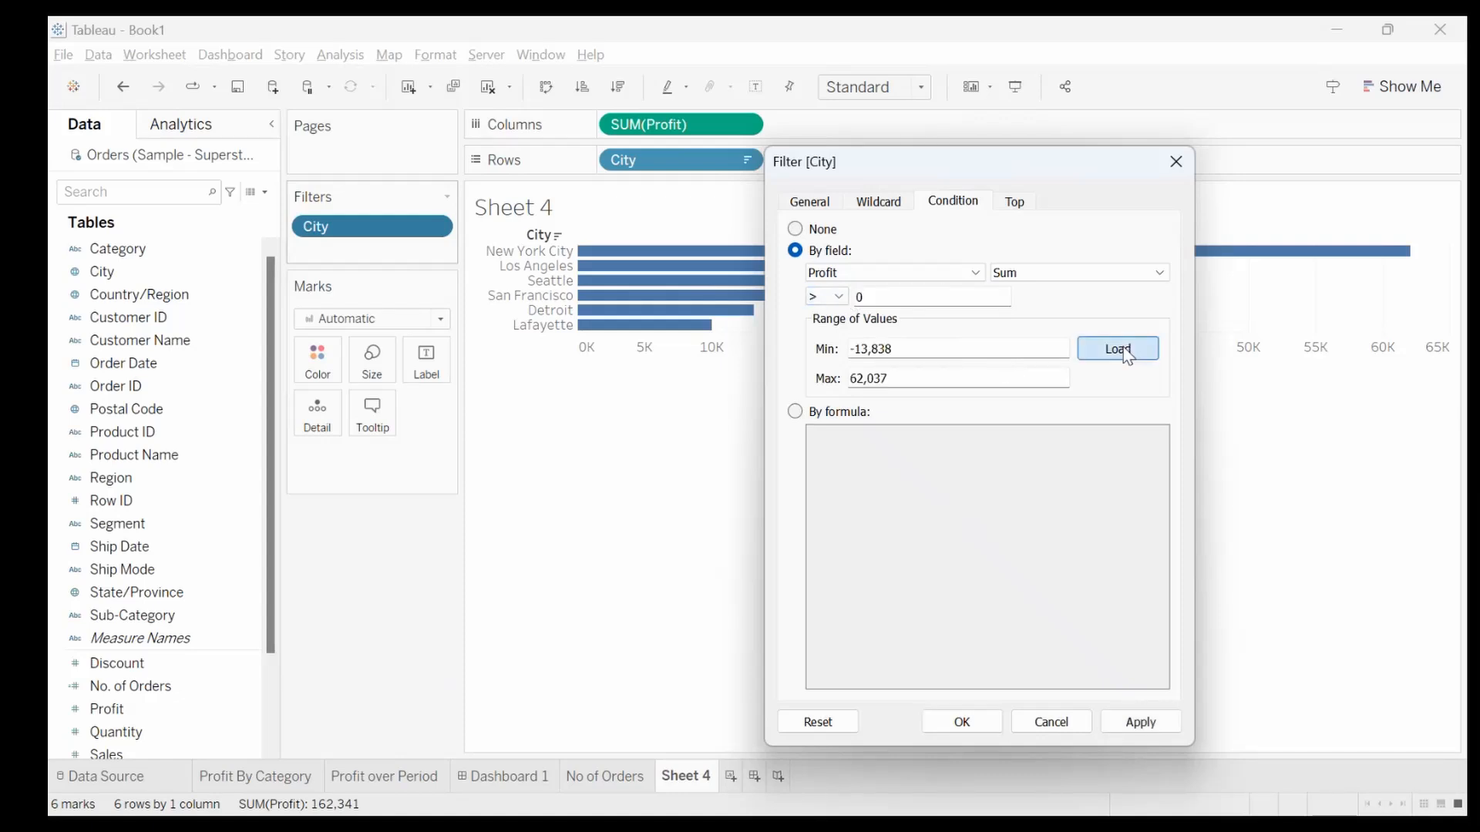
click(867, 349)
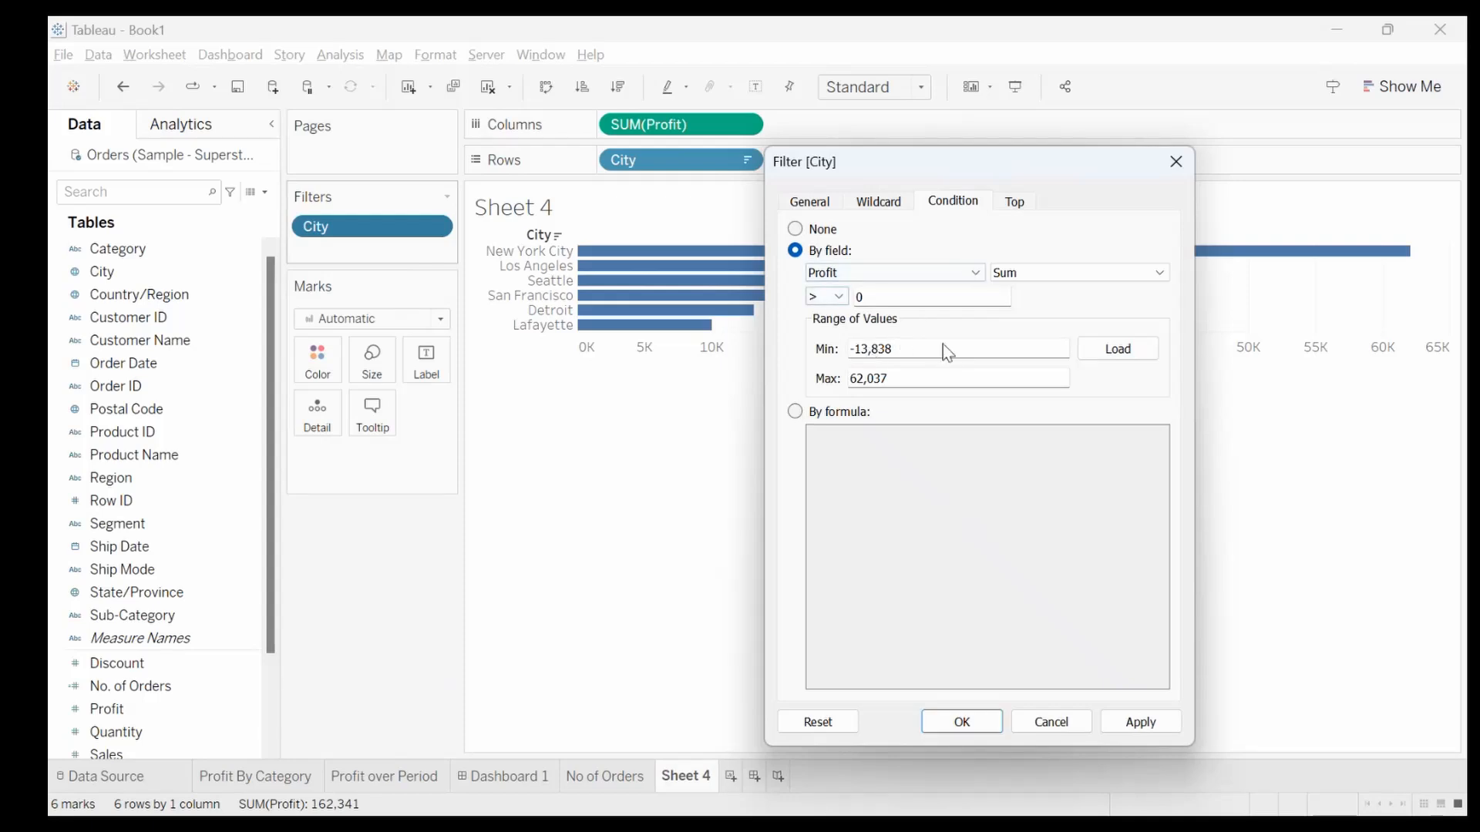
Remove the Profit condition from the City filter by setting the condition to None
click(1014, 202)
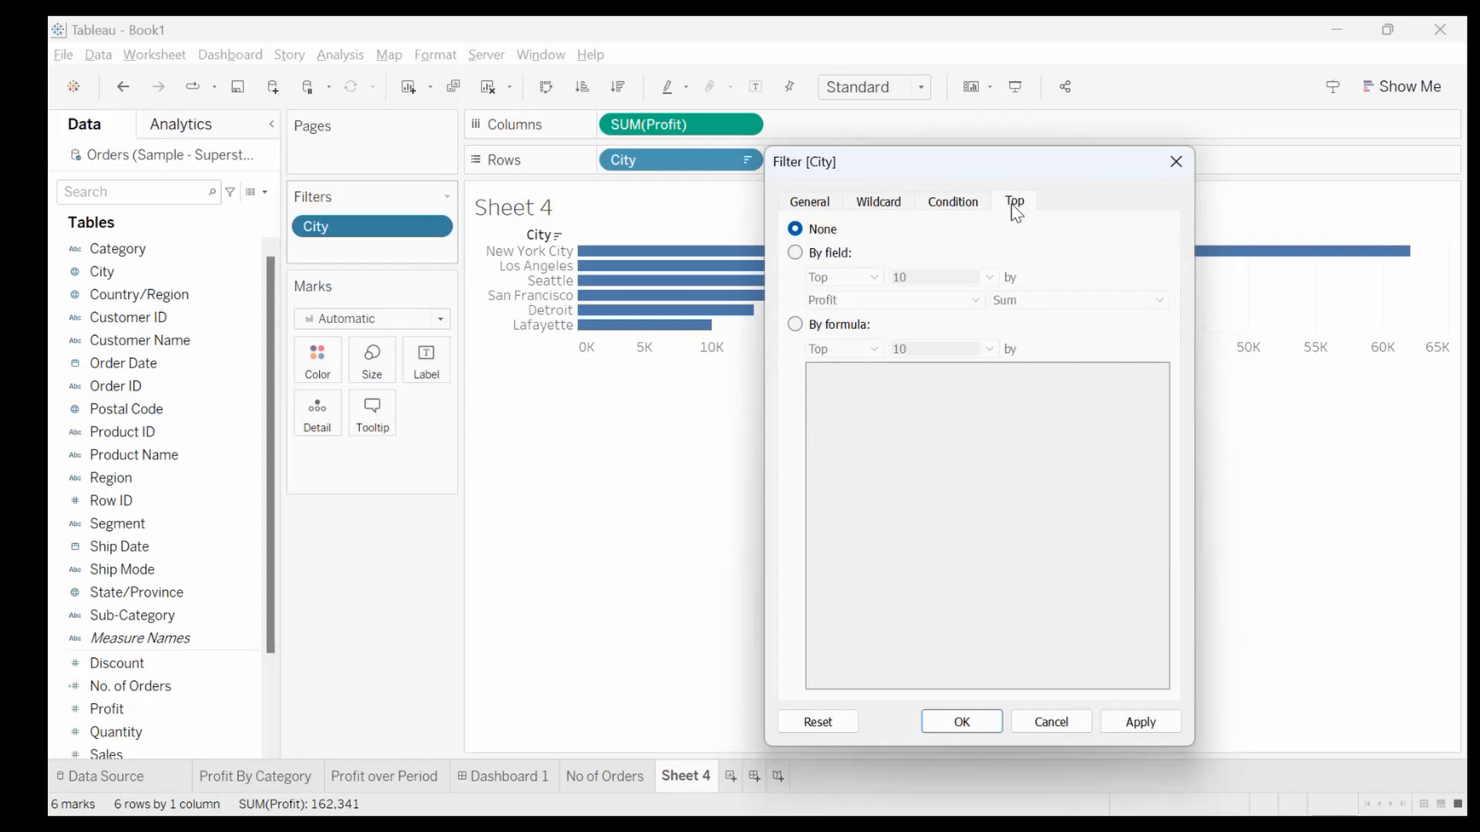
click(934, 203)
click(822, 229)
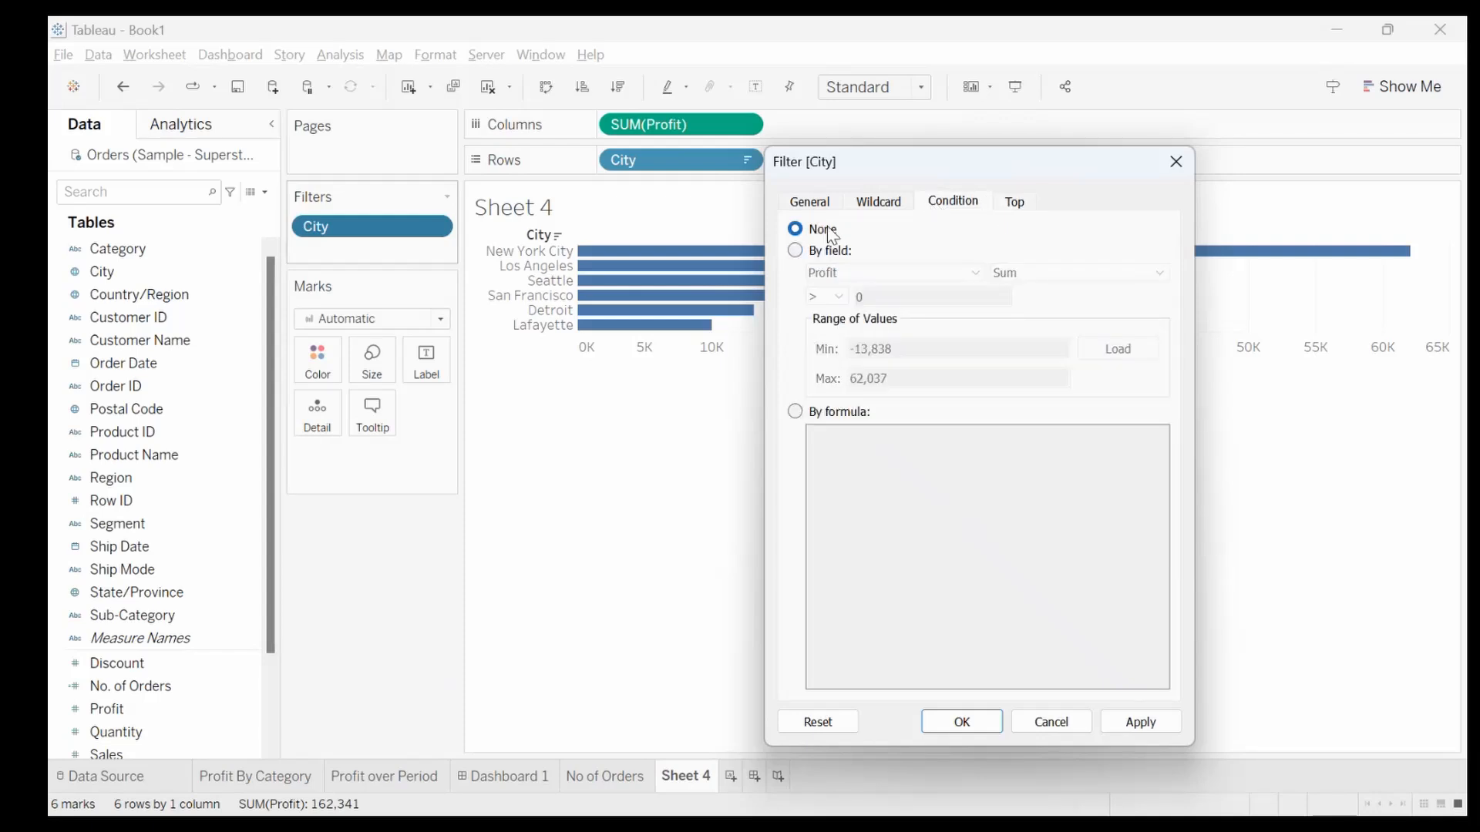
Limit the City filter to the top 10 by sum of Sales and apply it
click(1018, 202)
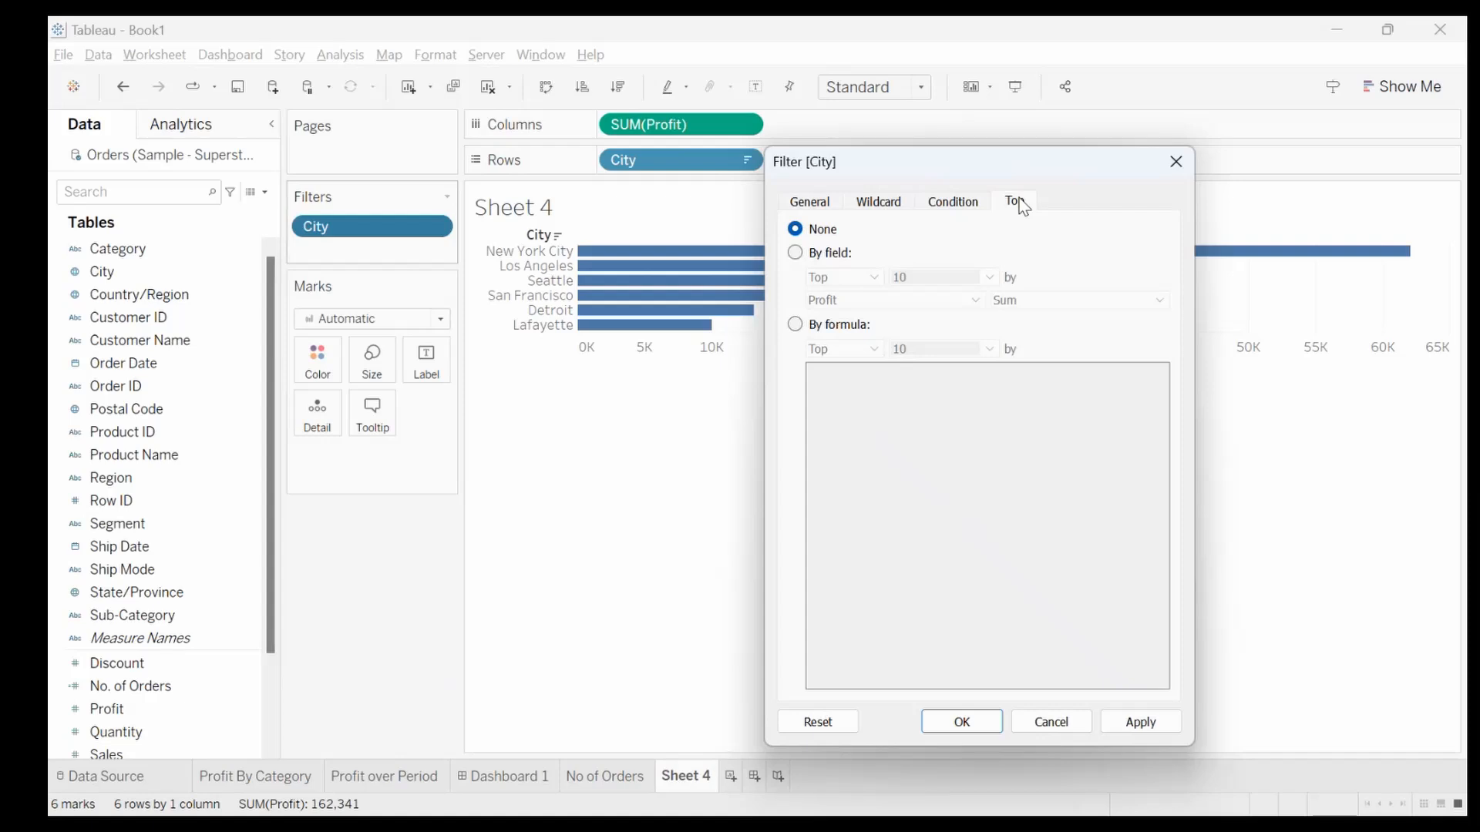
click(823, 254)
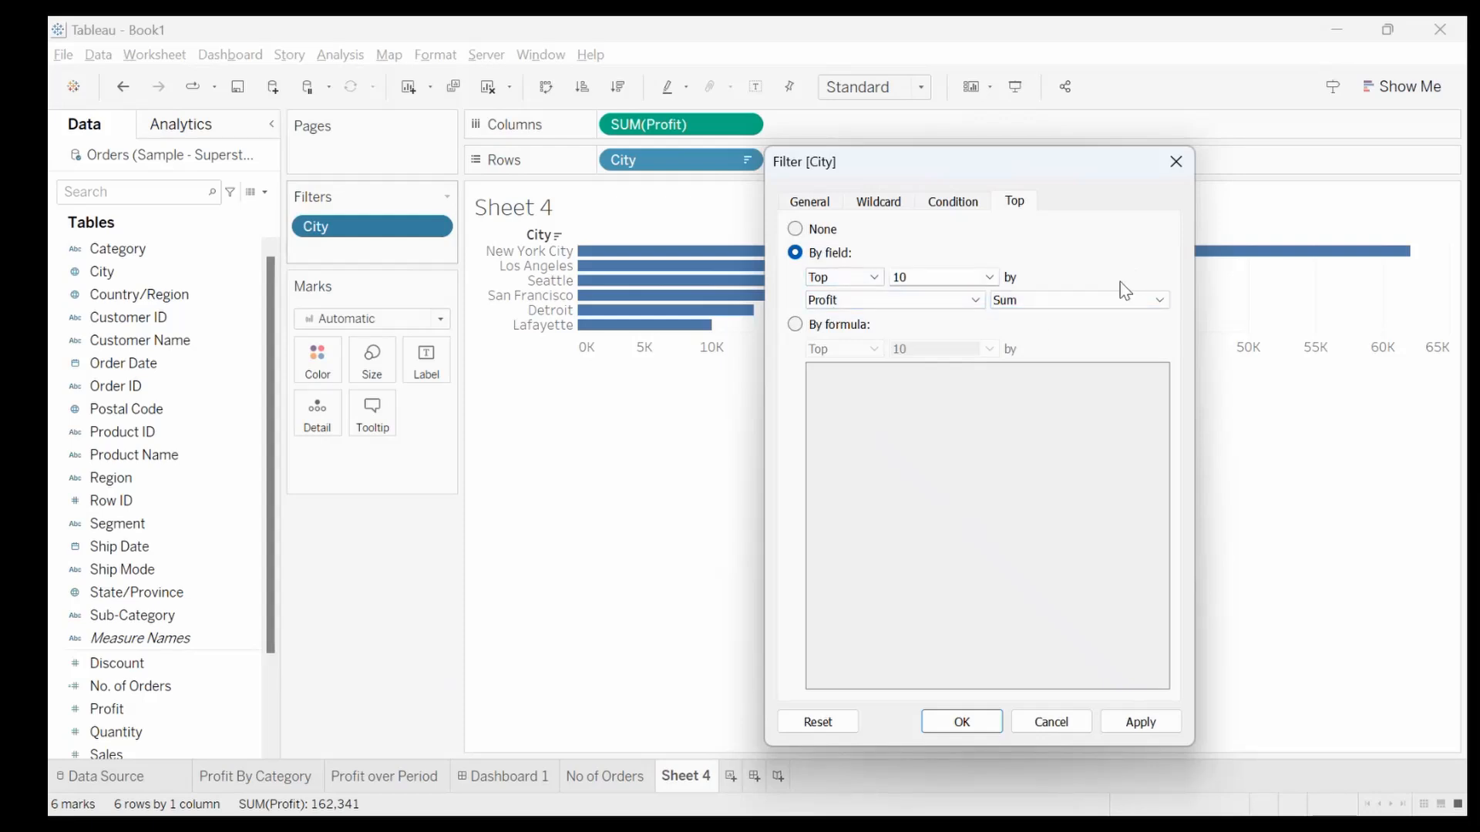
click(973, 299)
click(972, 299)
click(973, 299)
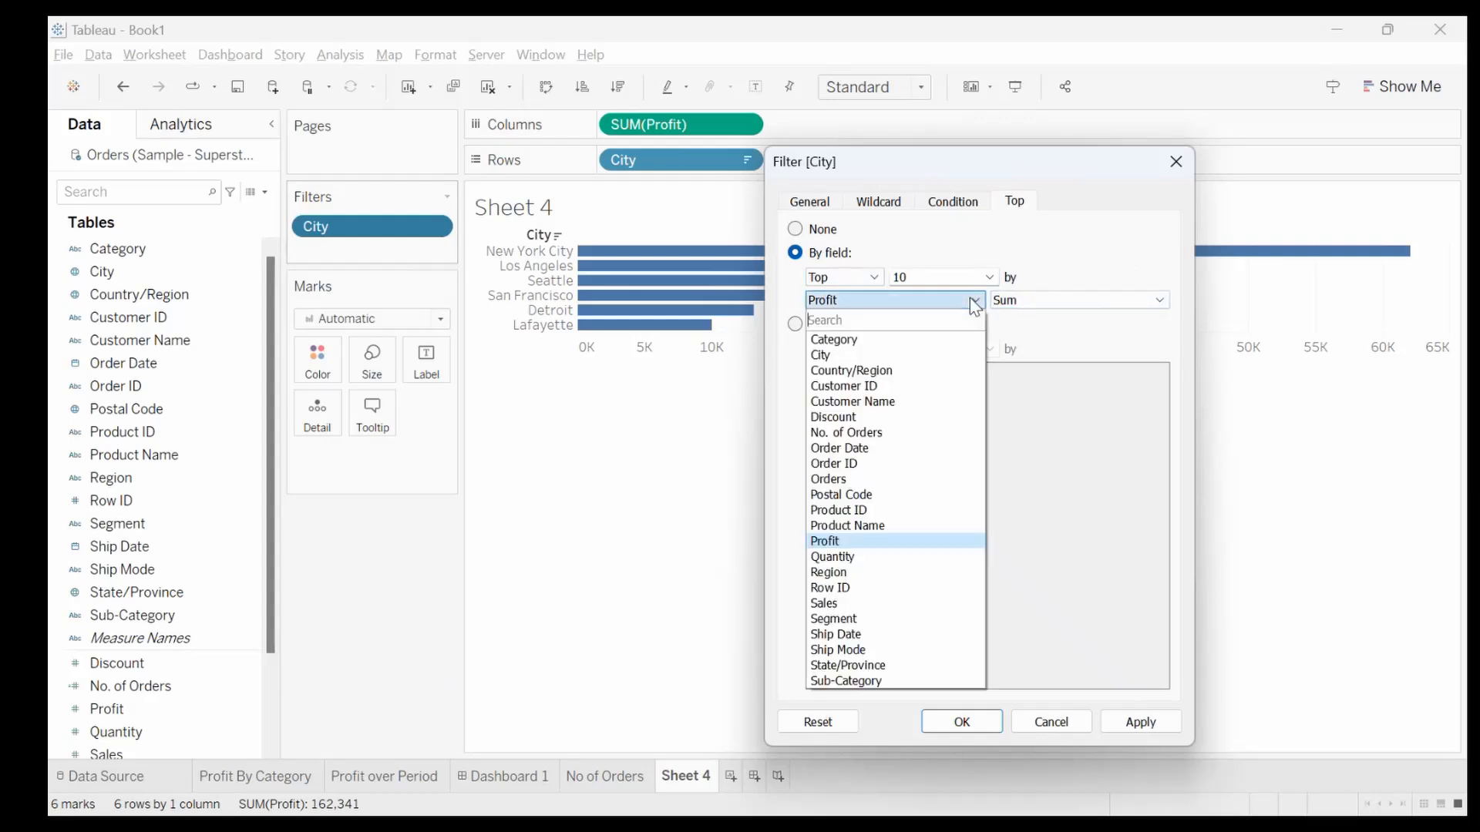
click(823, 604)
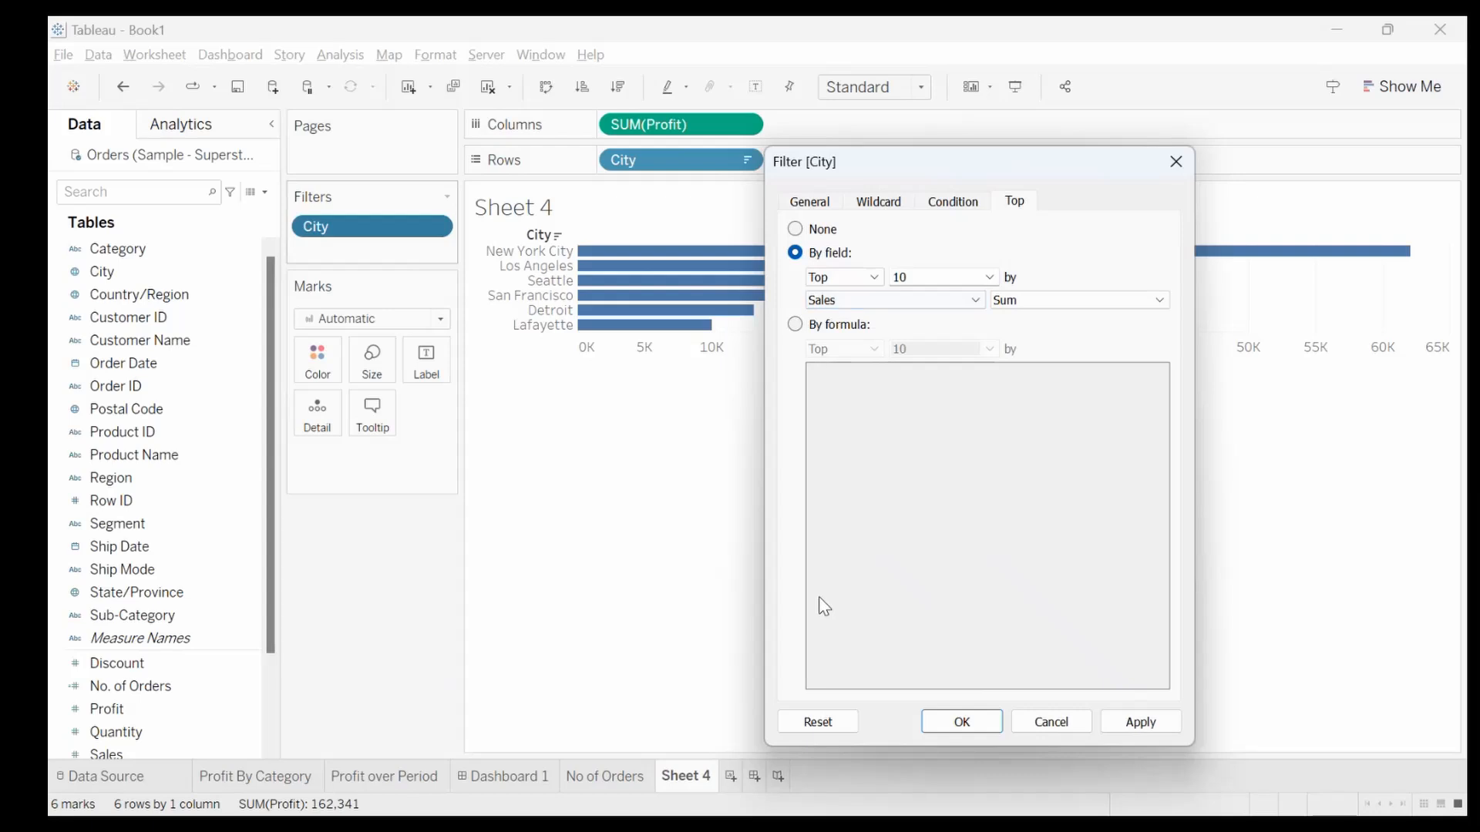
click(1148, 716)
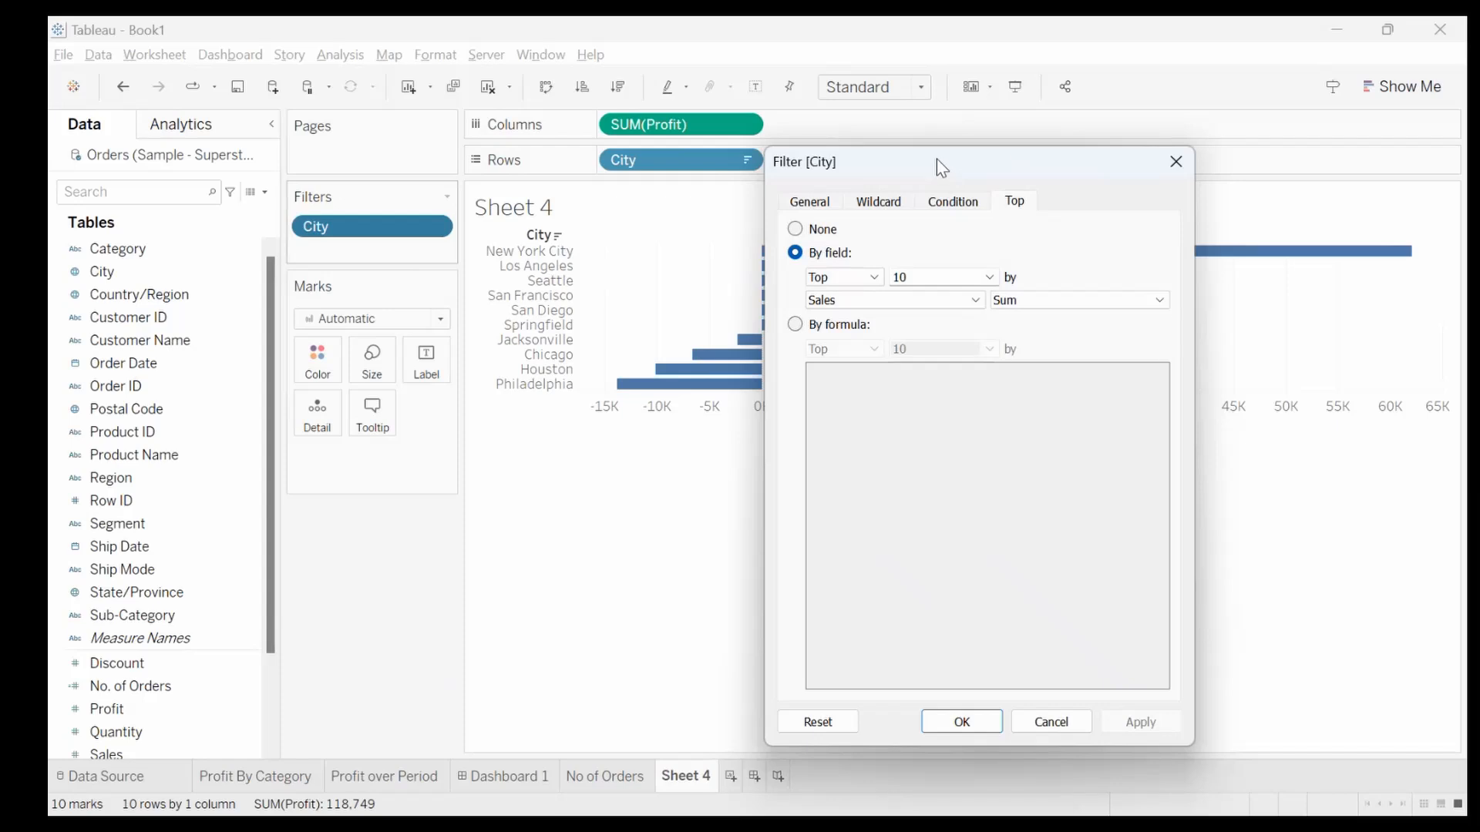
Base the City filter's top 10 limit on the sum of Profit, apply it, and close the filter settings
drag(937, 165, 254, 112)
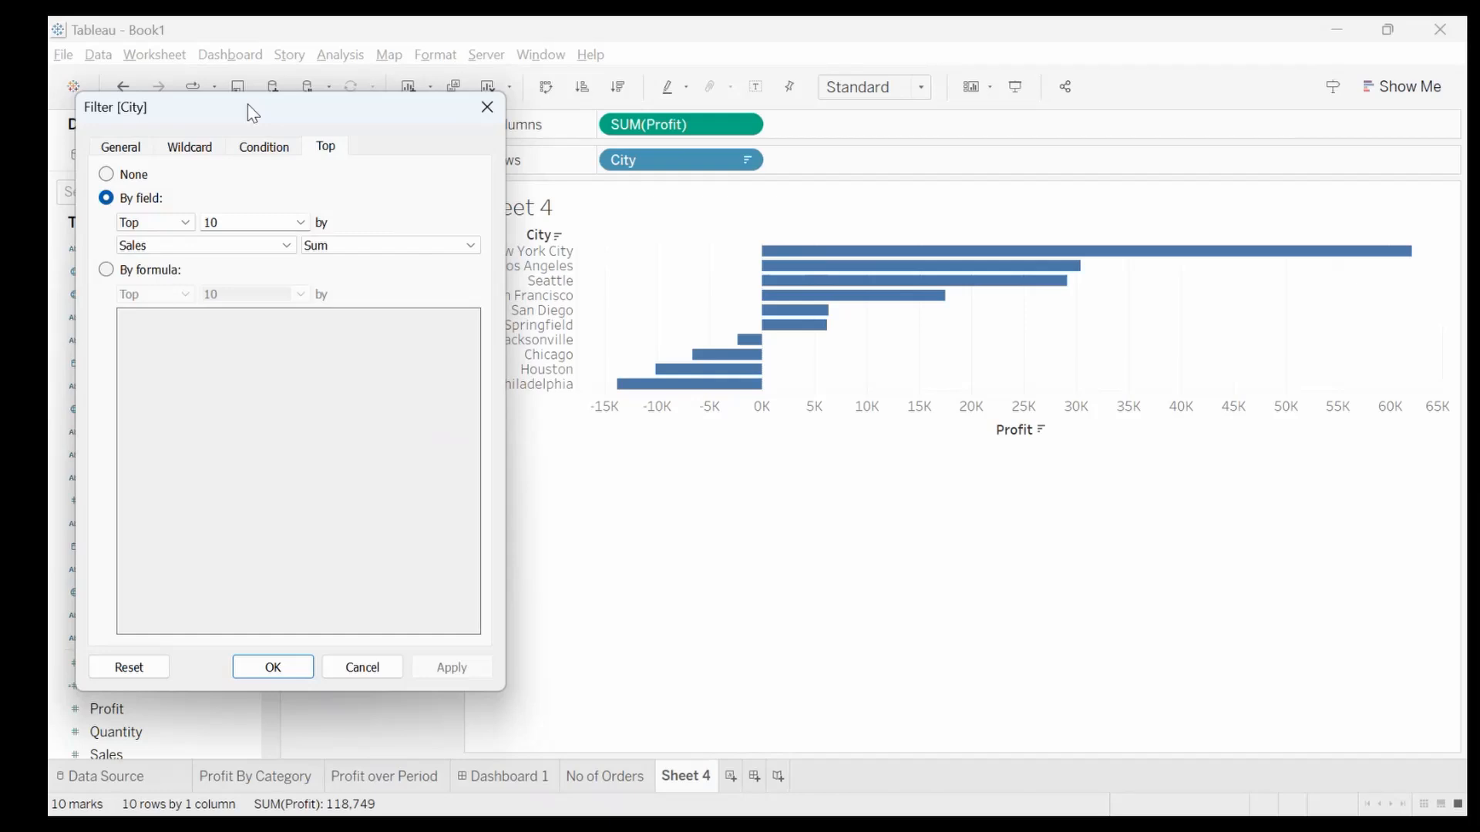
click(248, 245)
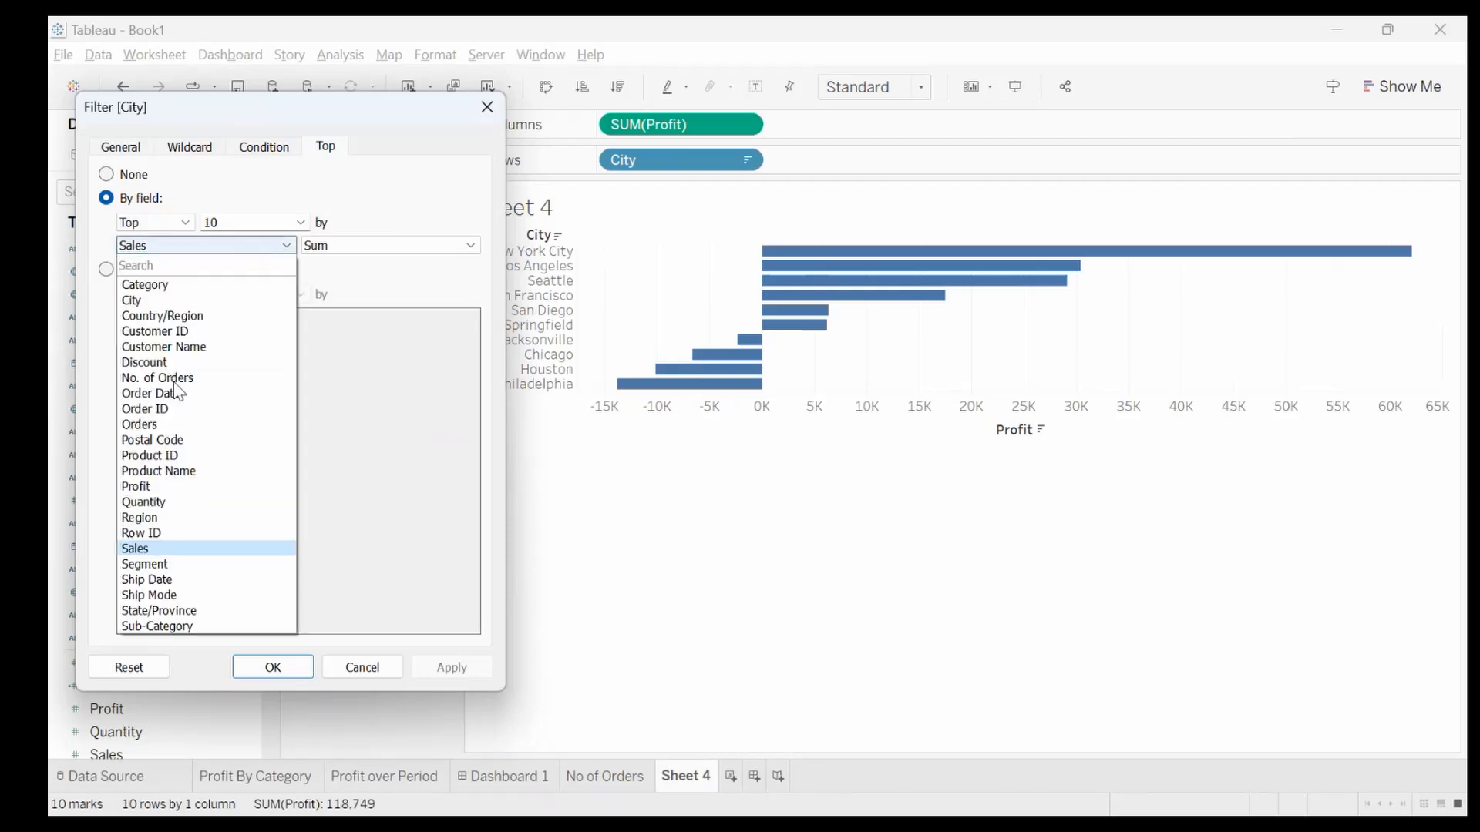
click(143, 485)
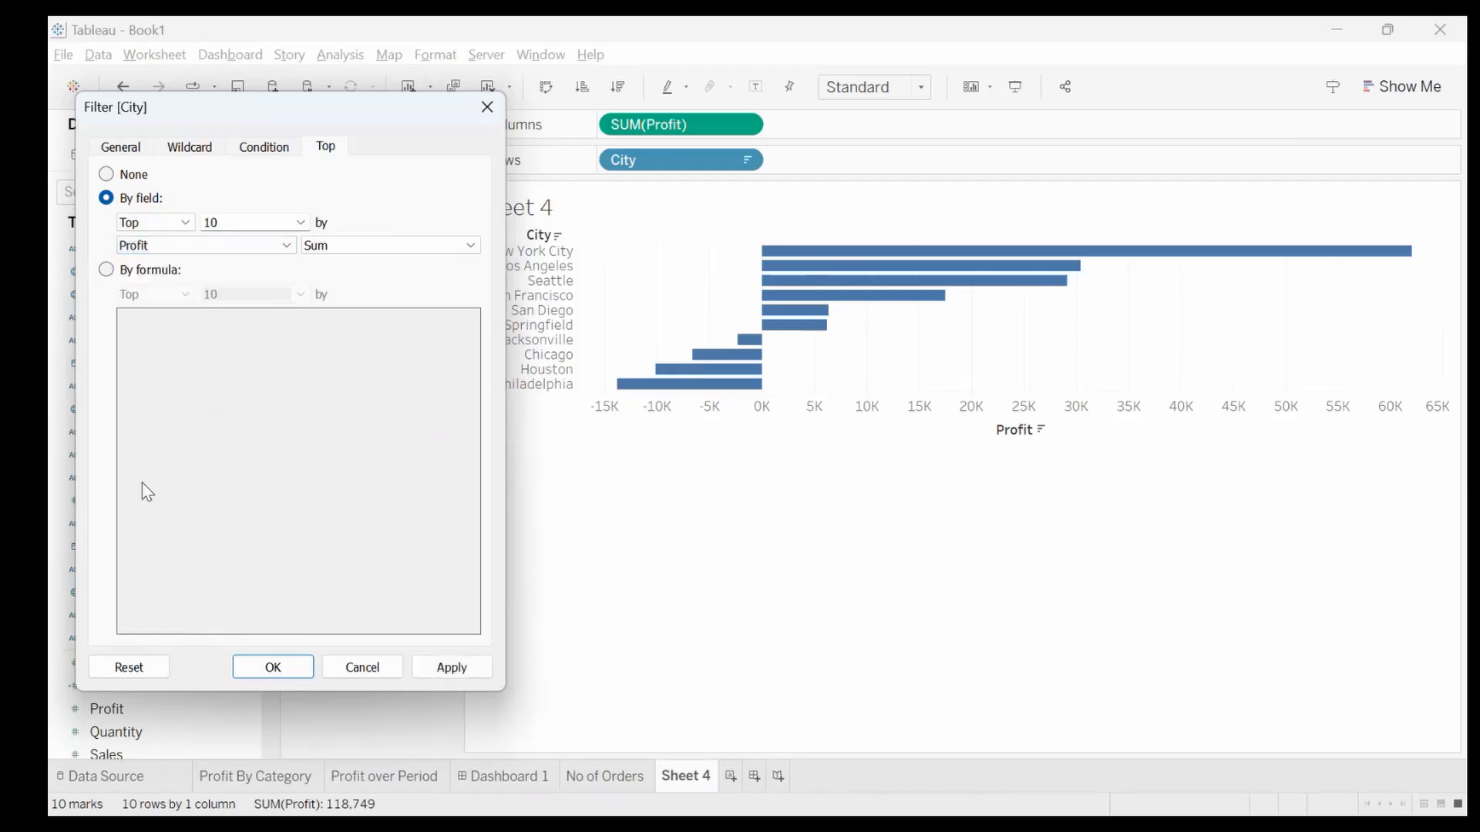
click(447, 668)
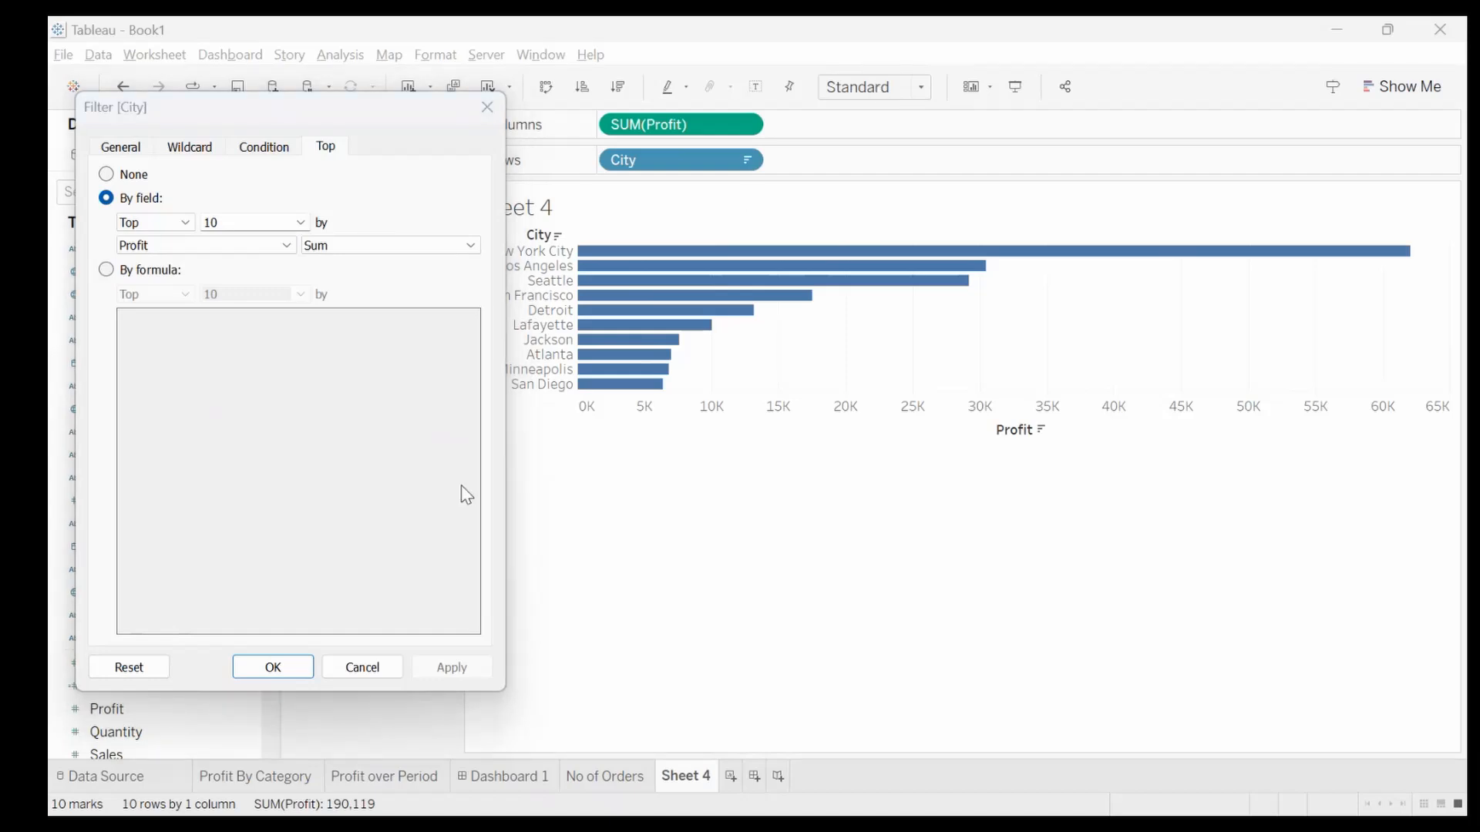
click(274, 669)
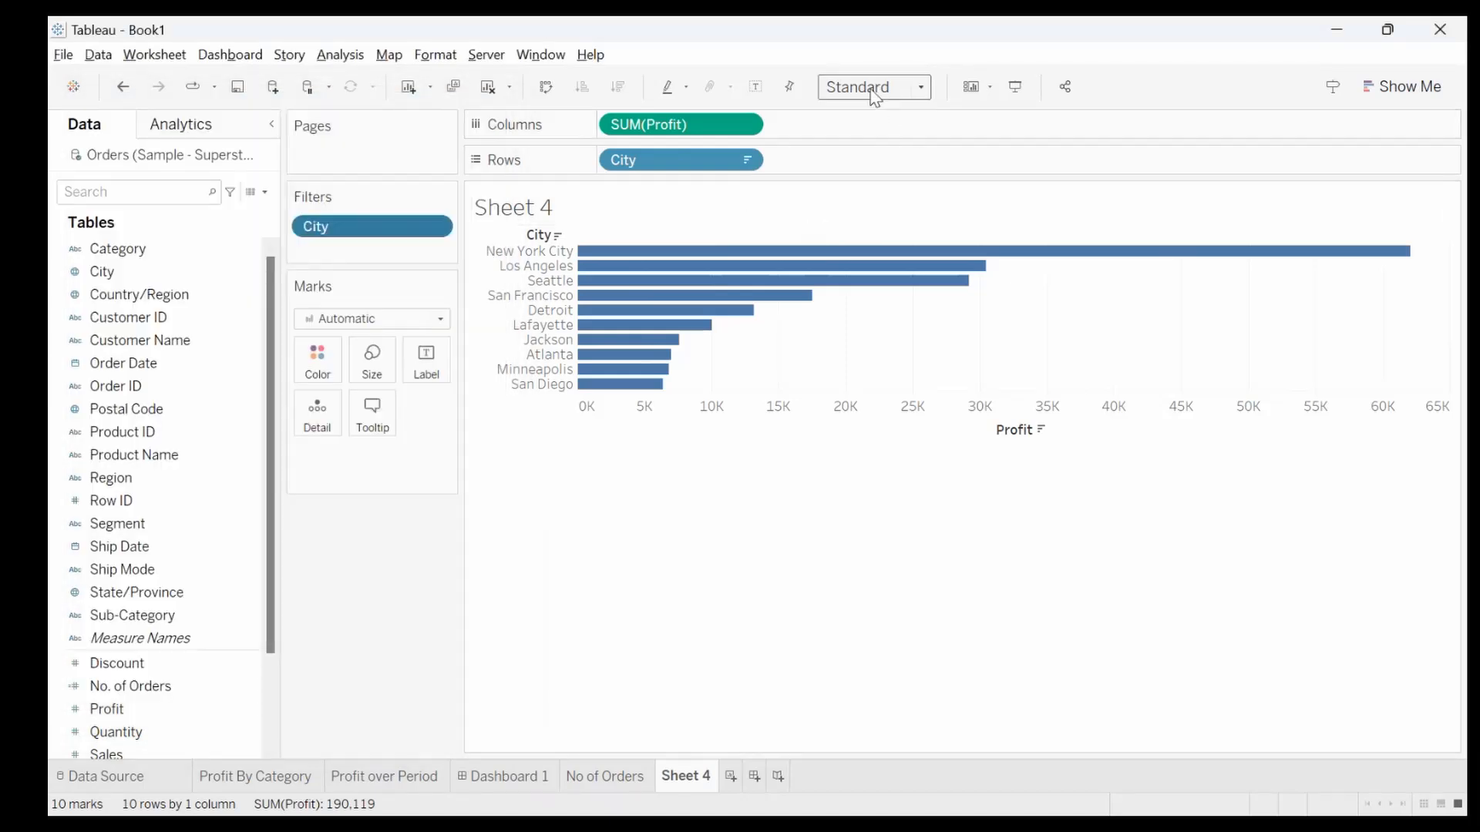
Set the profit-by-city chart's fit to Entire View
click(875, 88)
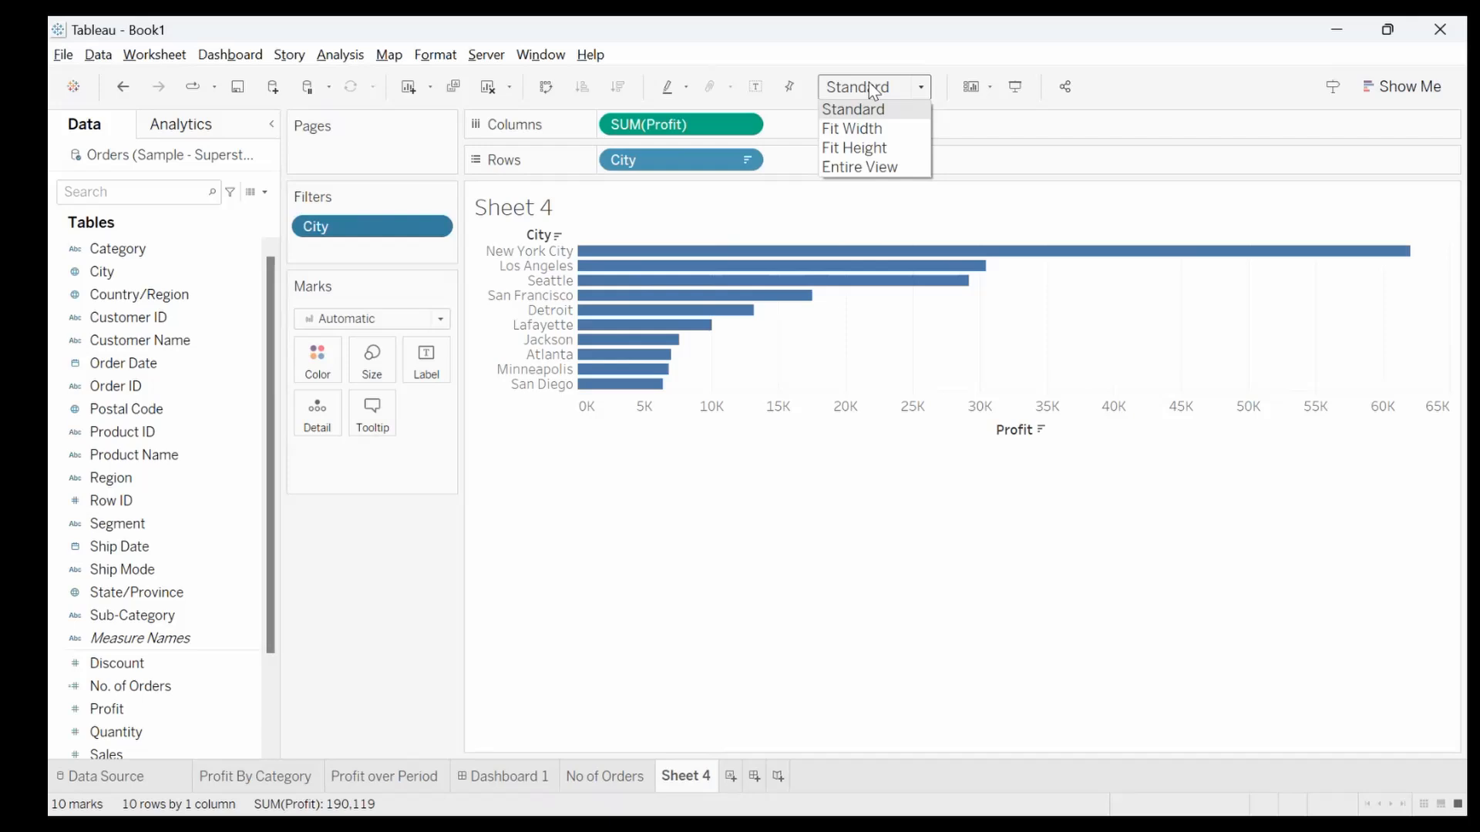
click(859, 168)
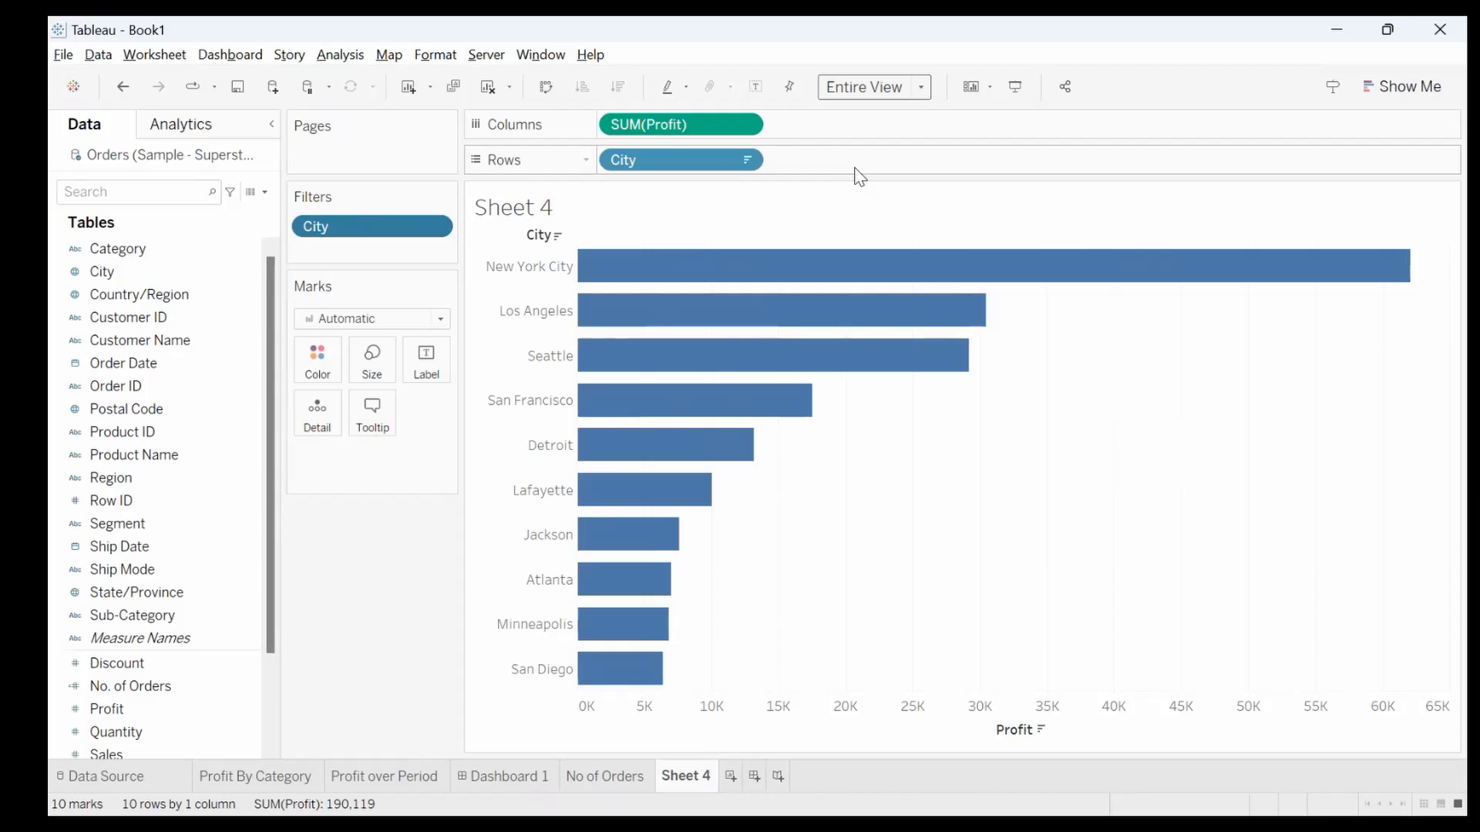
Switch the City filter's limit to the bottom 10 by sum of Profit, and confirm the filter
click(435, 226)
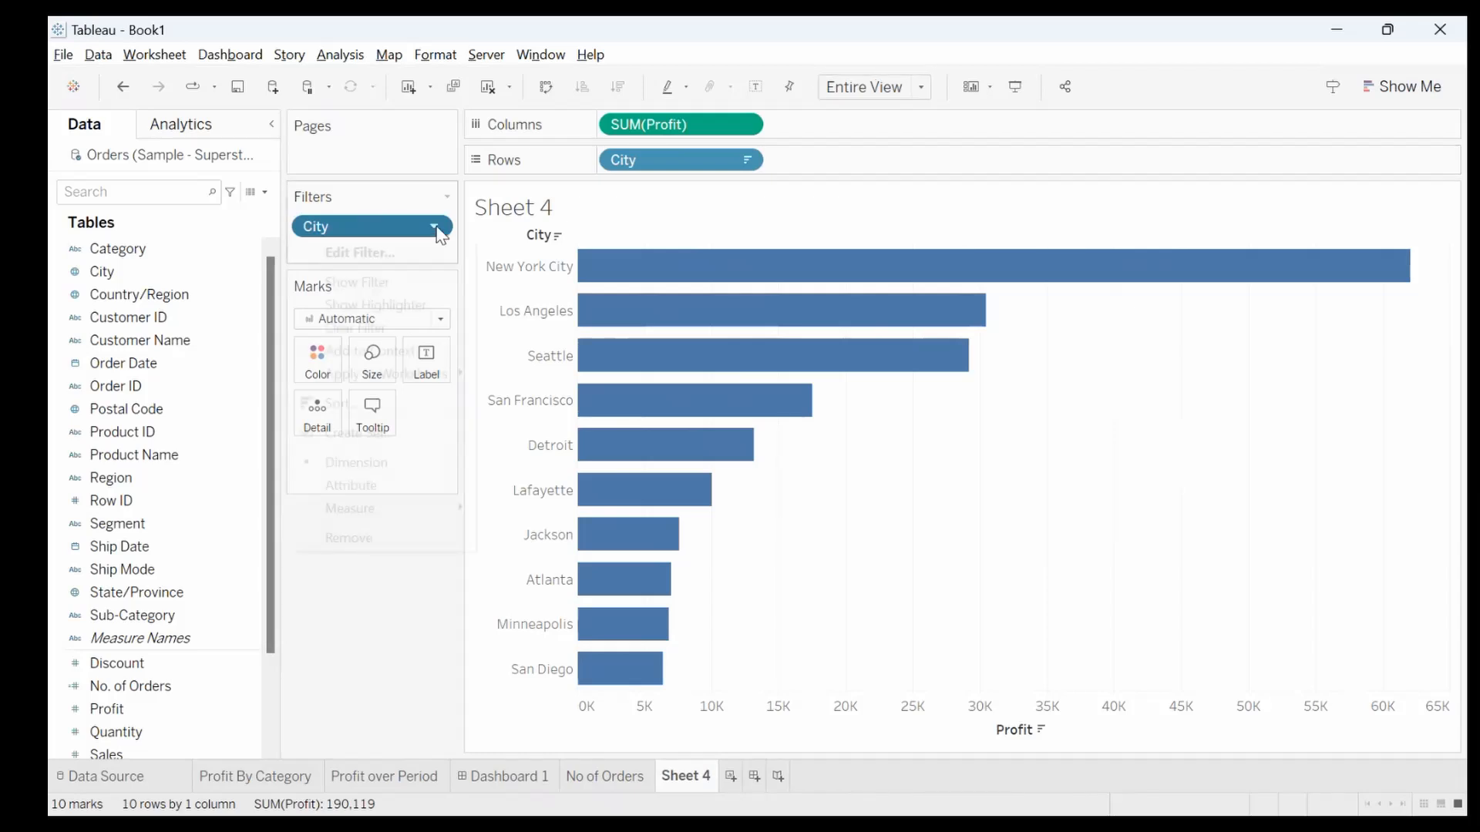
click(388, 262)
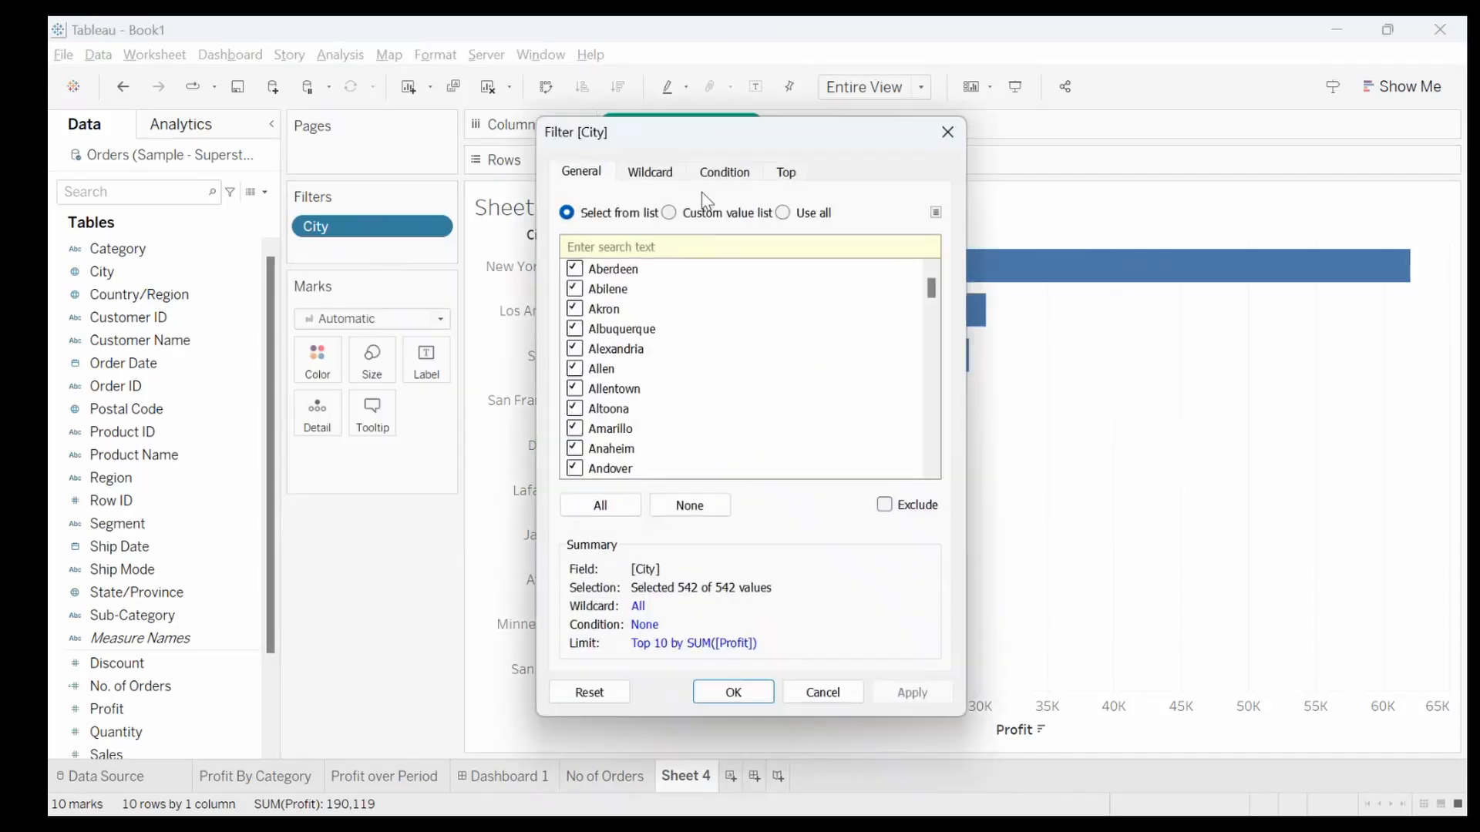
click(786, 172)
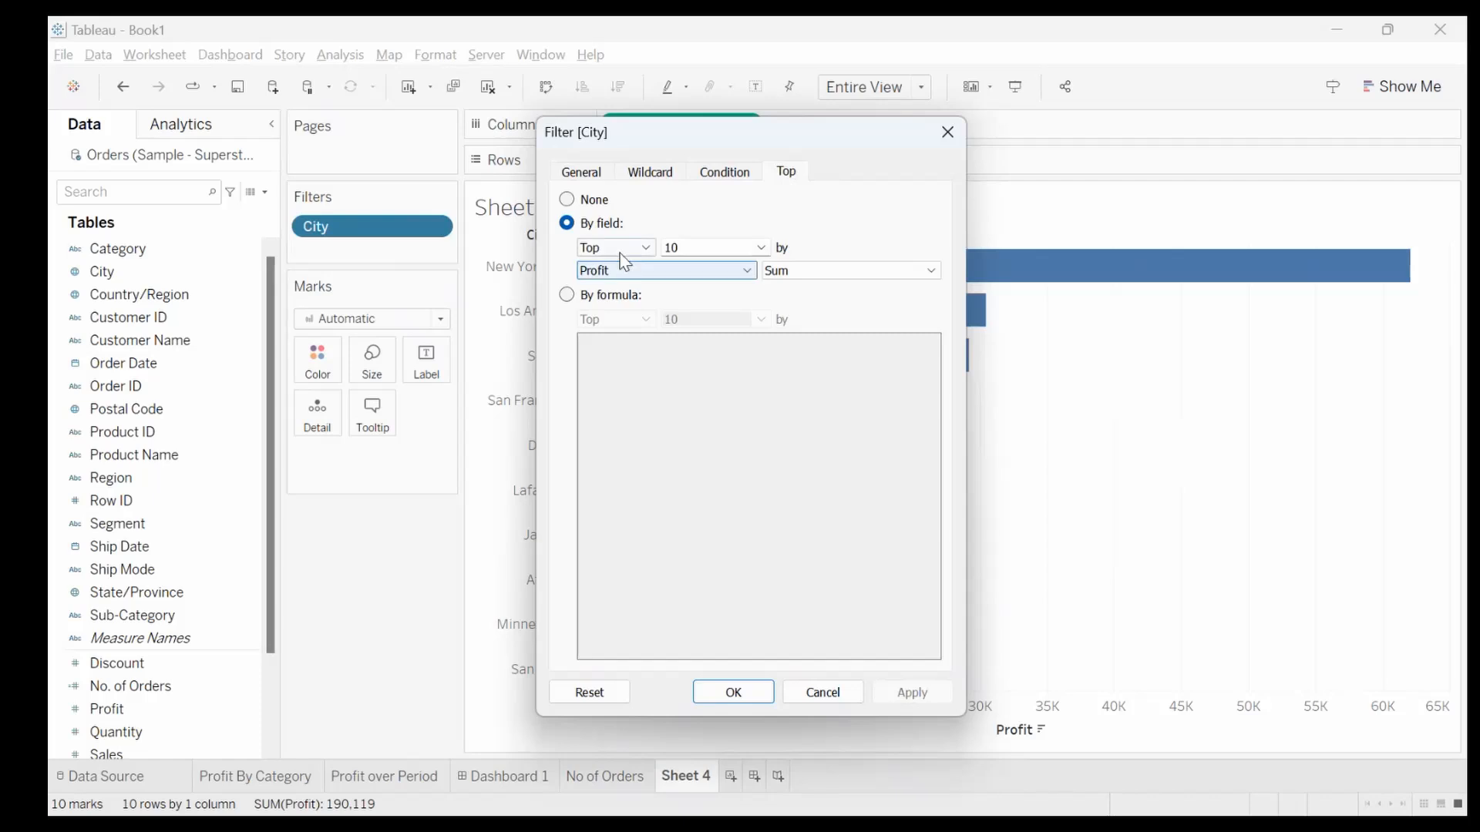
click(646, 248)
click(628, 272)
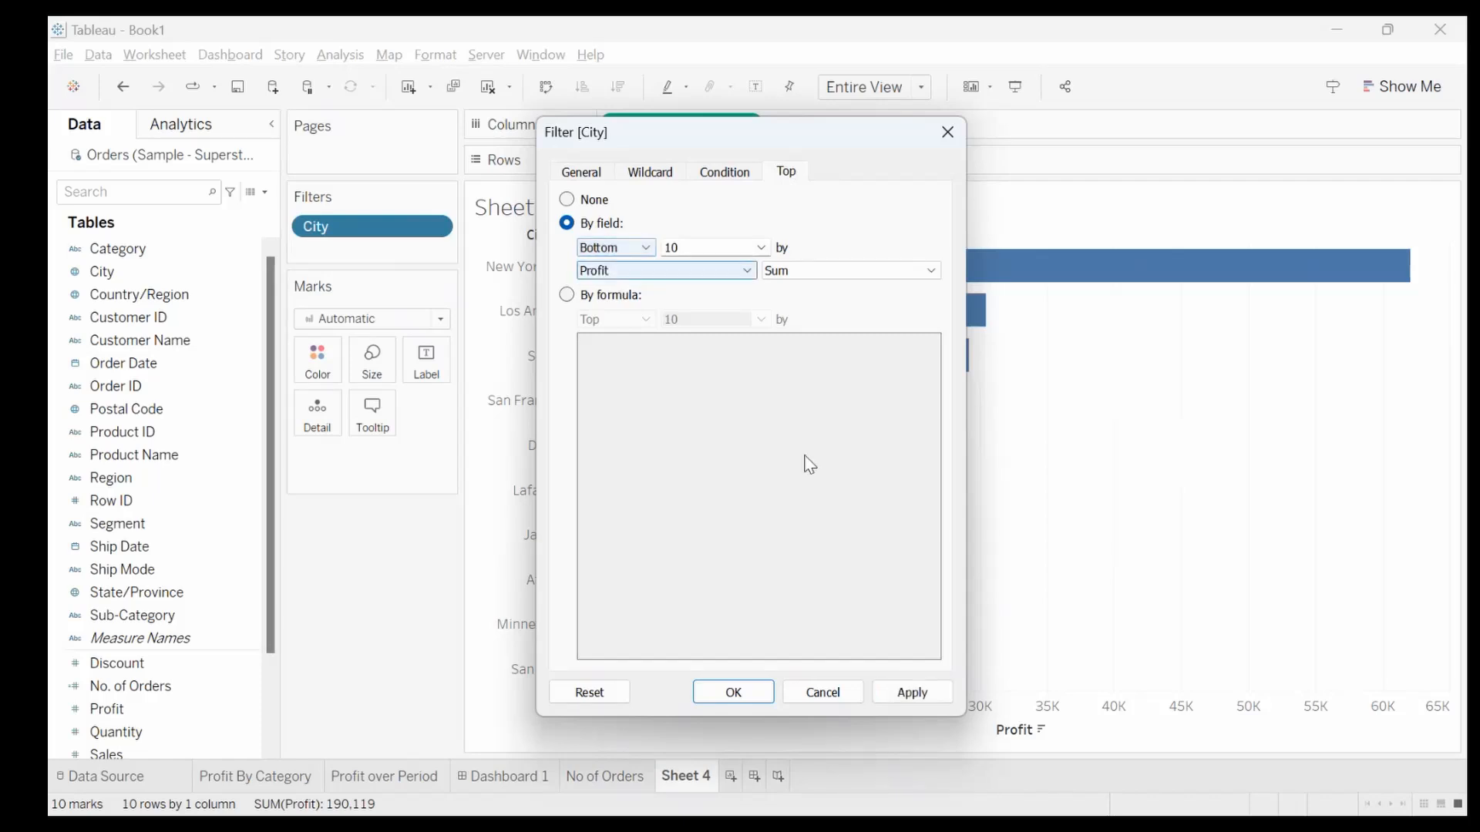
click(906, 692)
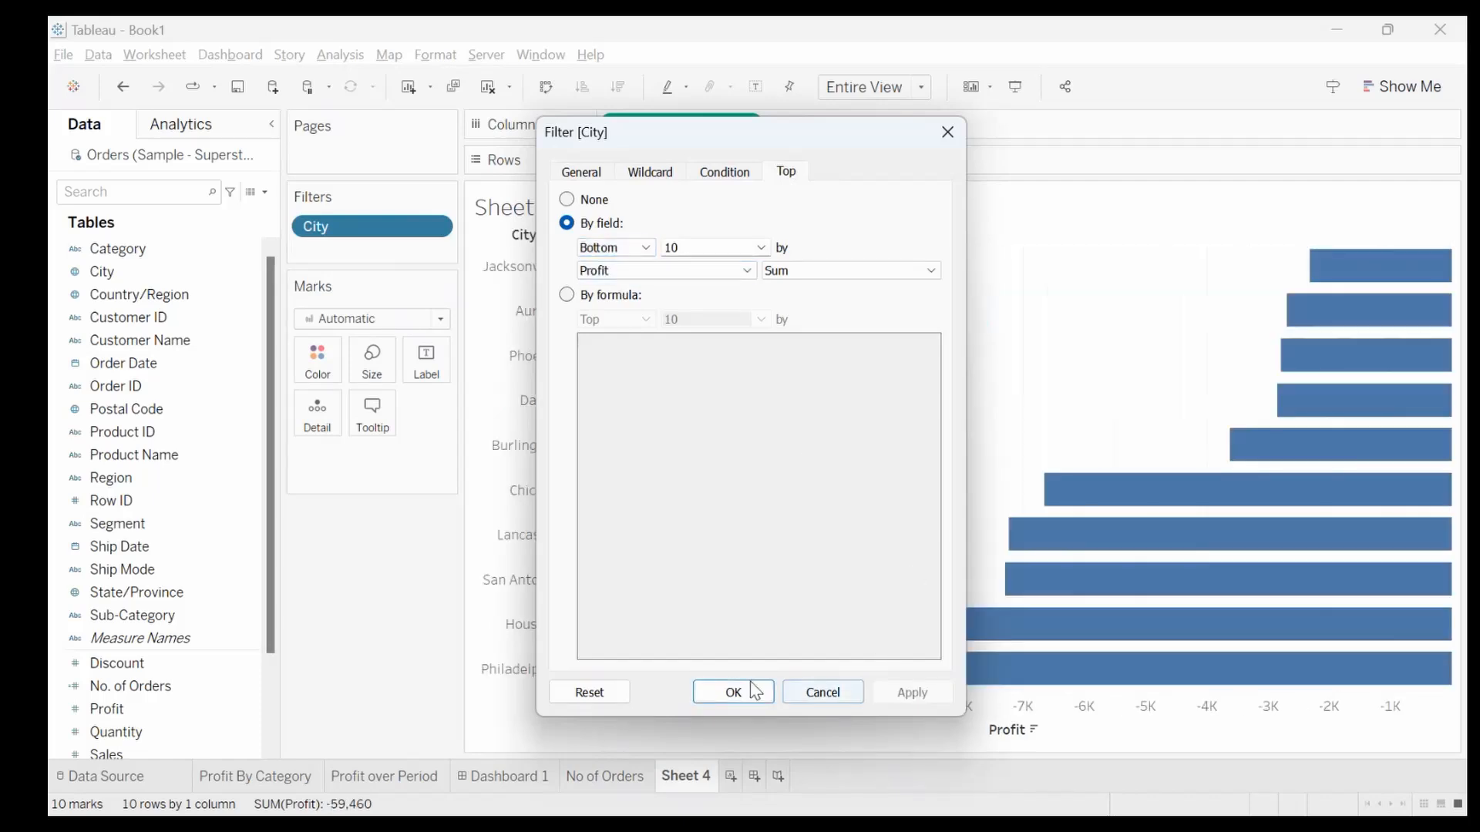
click(730, 693)
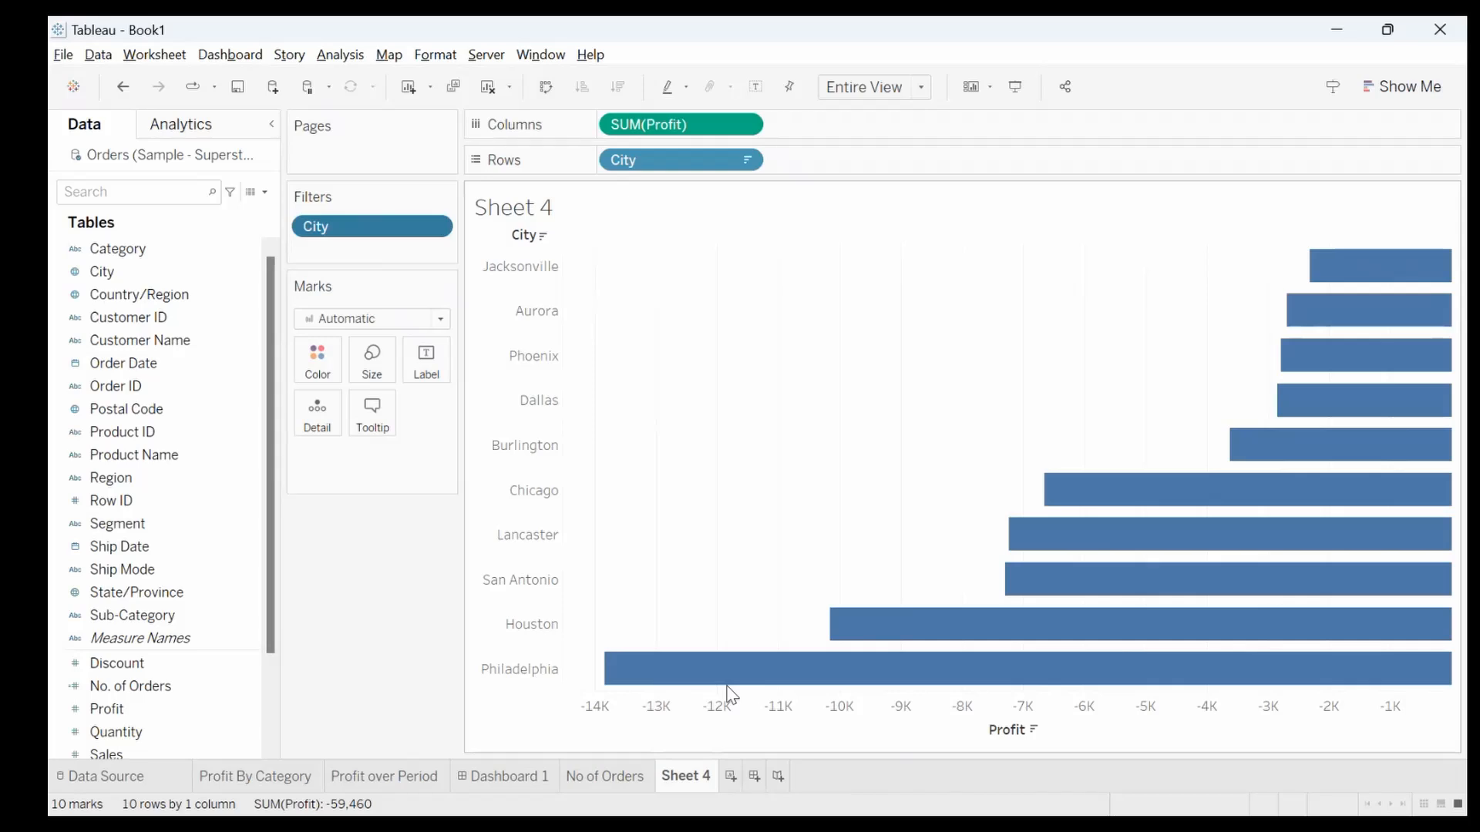
Set the City filter's bottom limit by Profit to 20 cities and confirm the filter
click(438, 230)
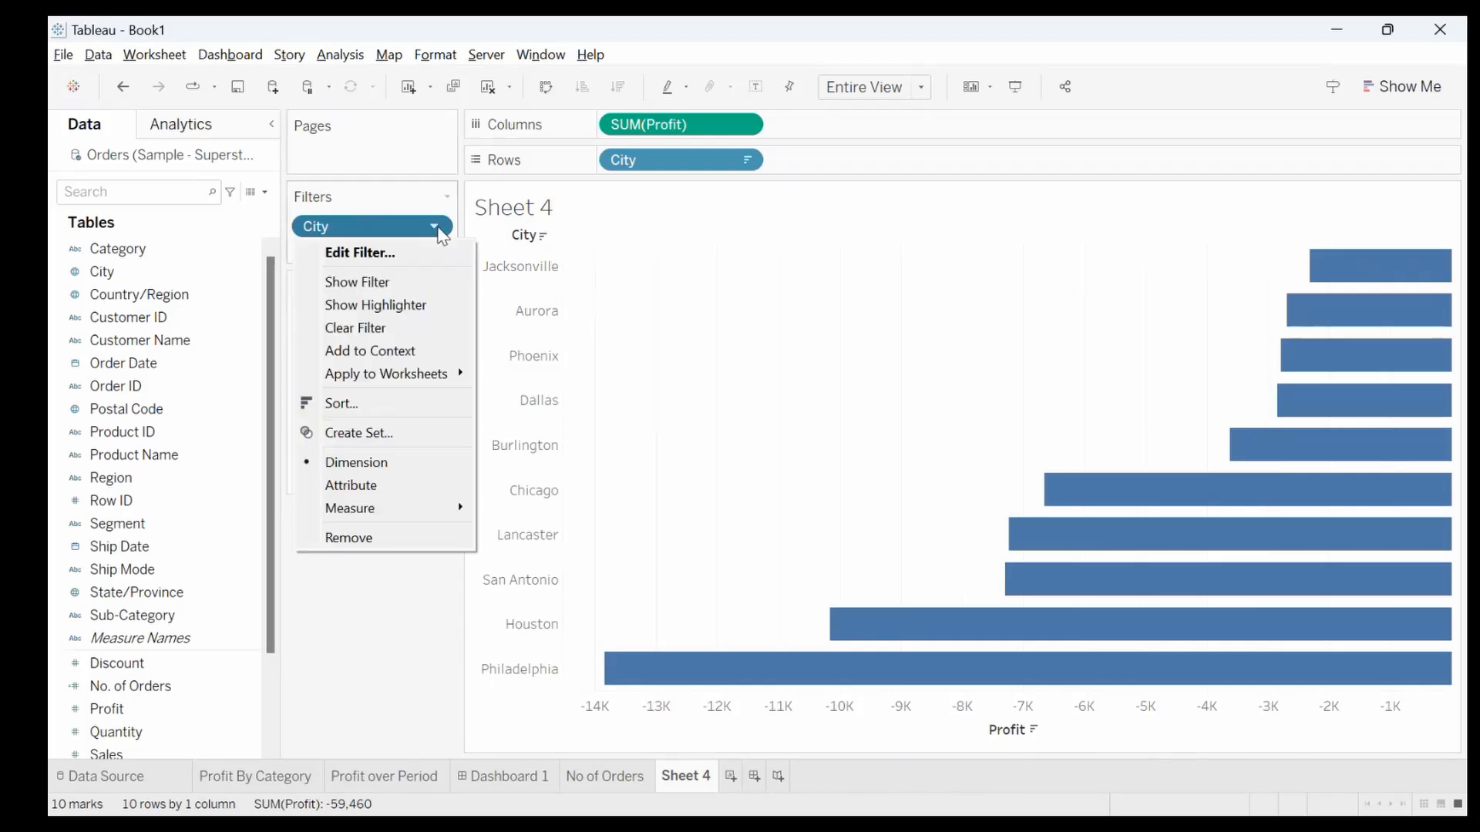
click(409, 254)
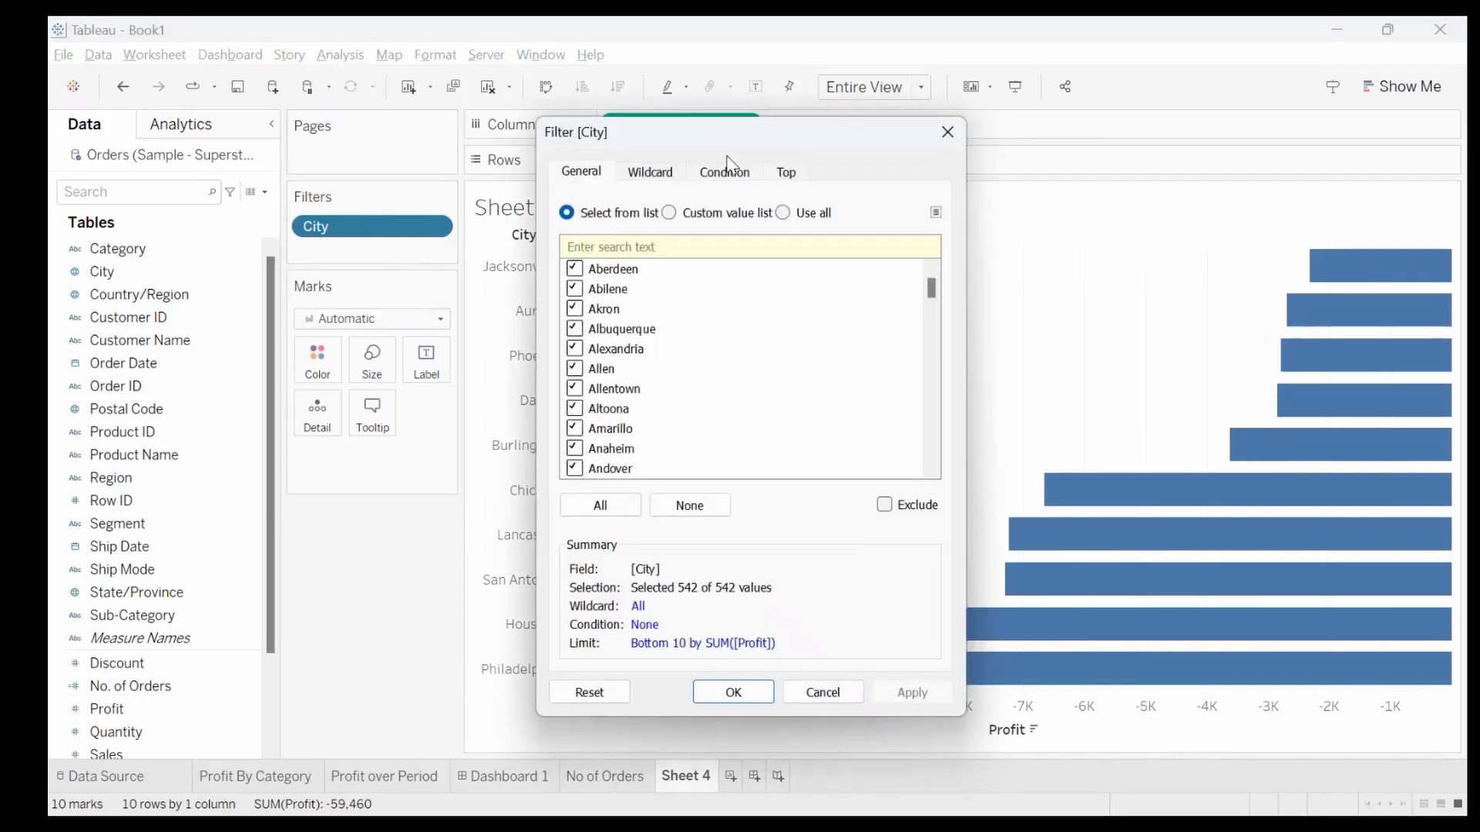
click(790, 176)
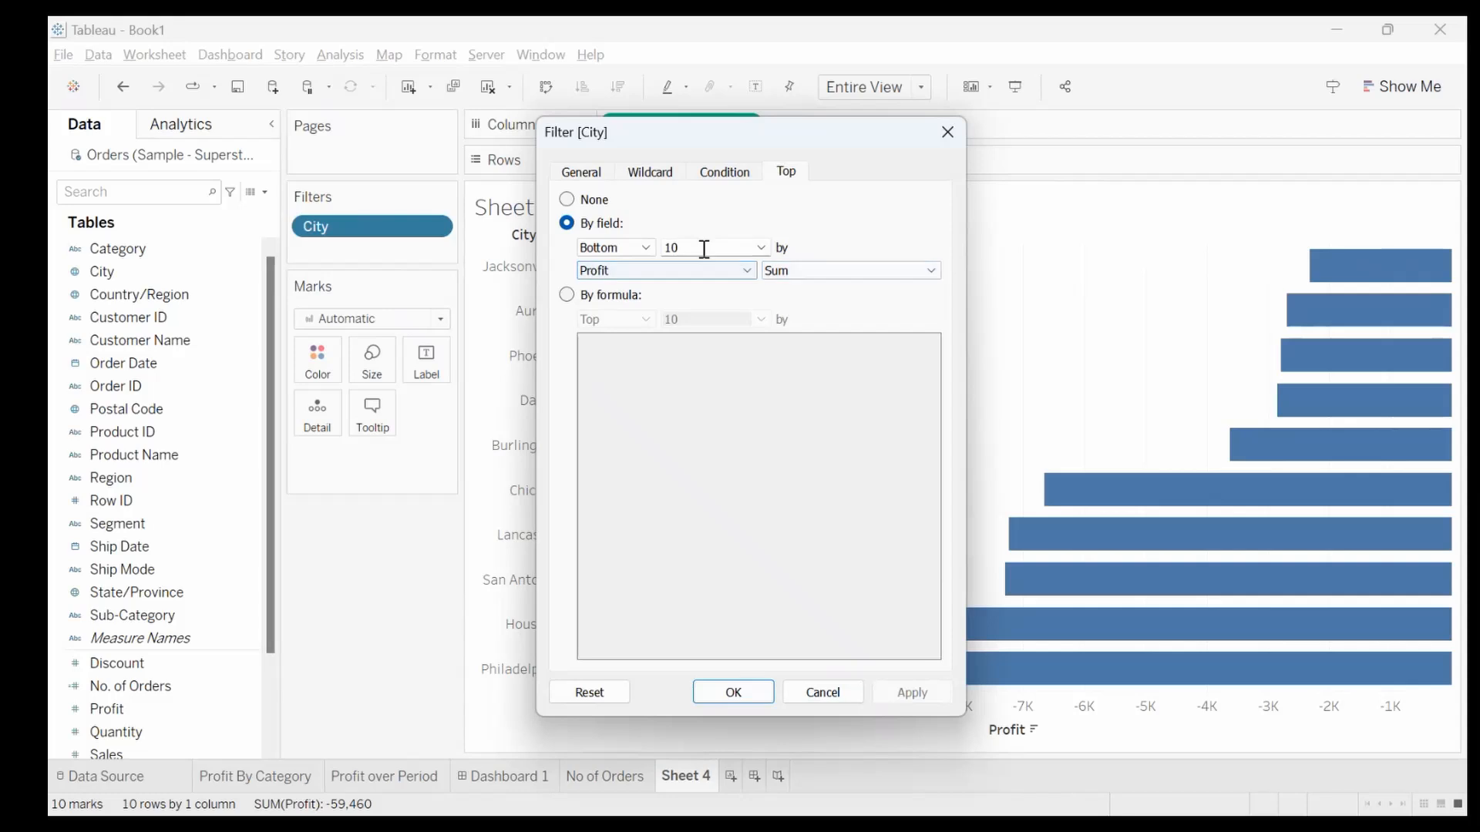
drag(700, 249, 643, 252)
text(20)
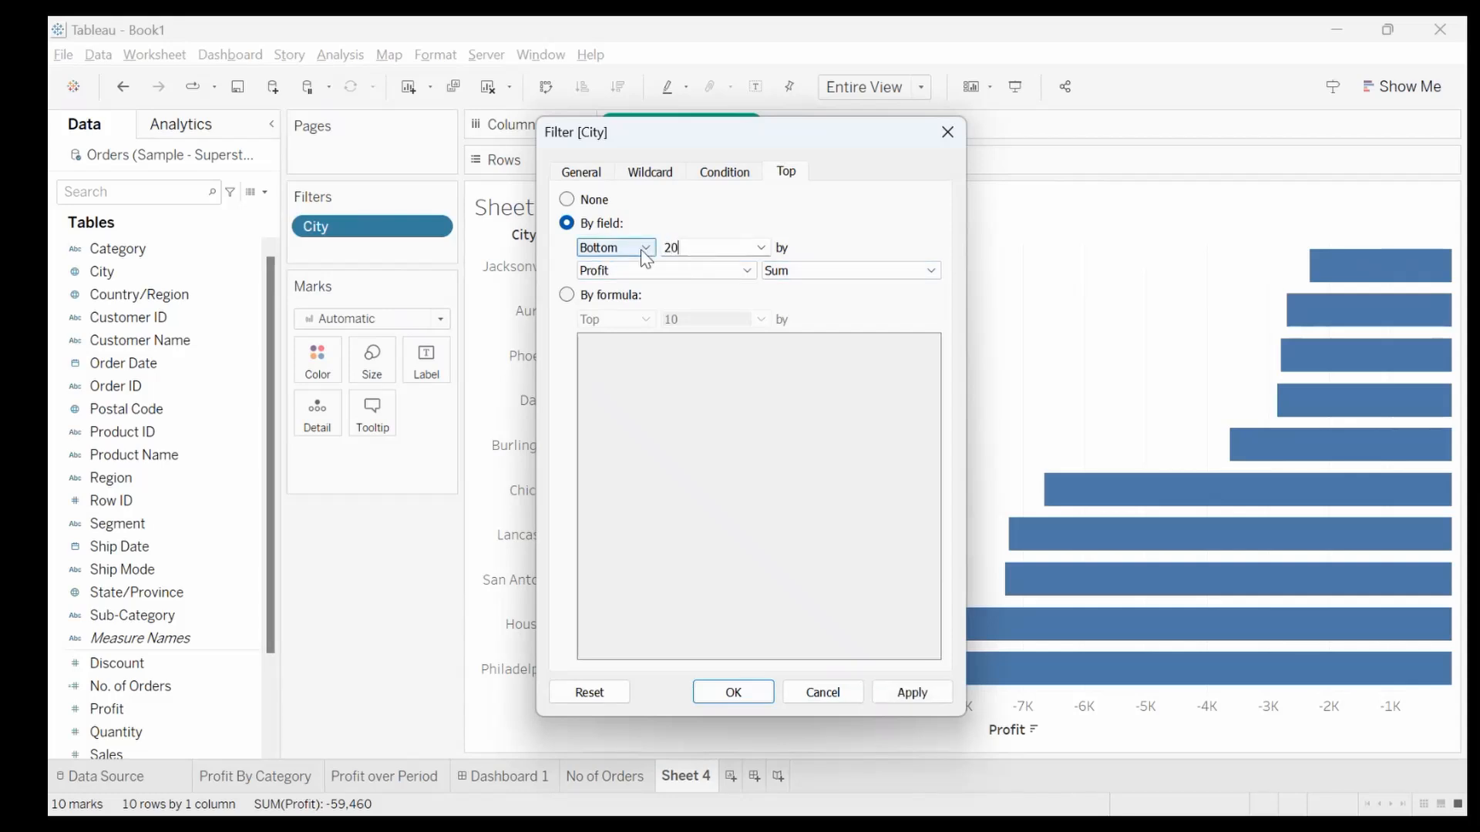
key(Return)
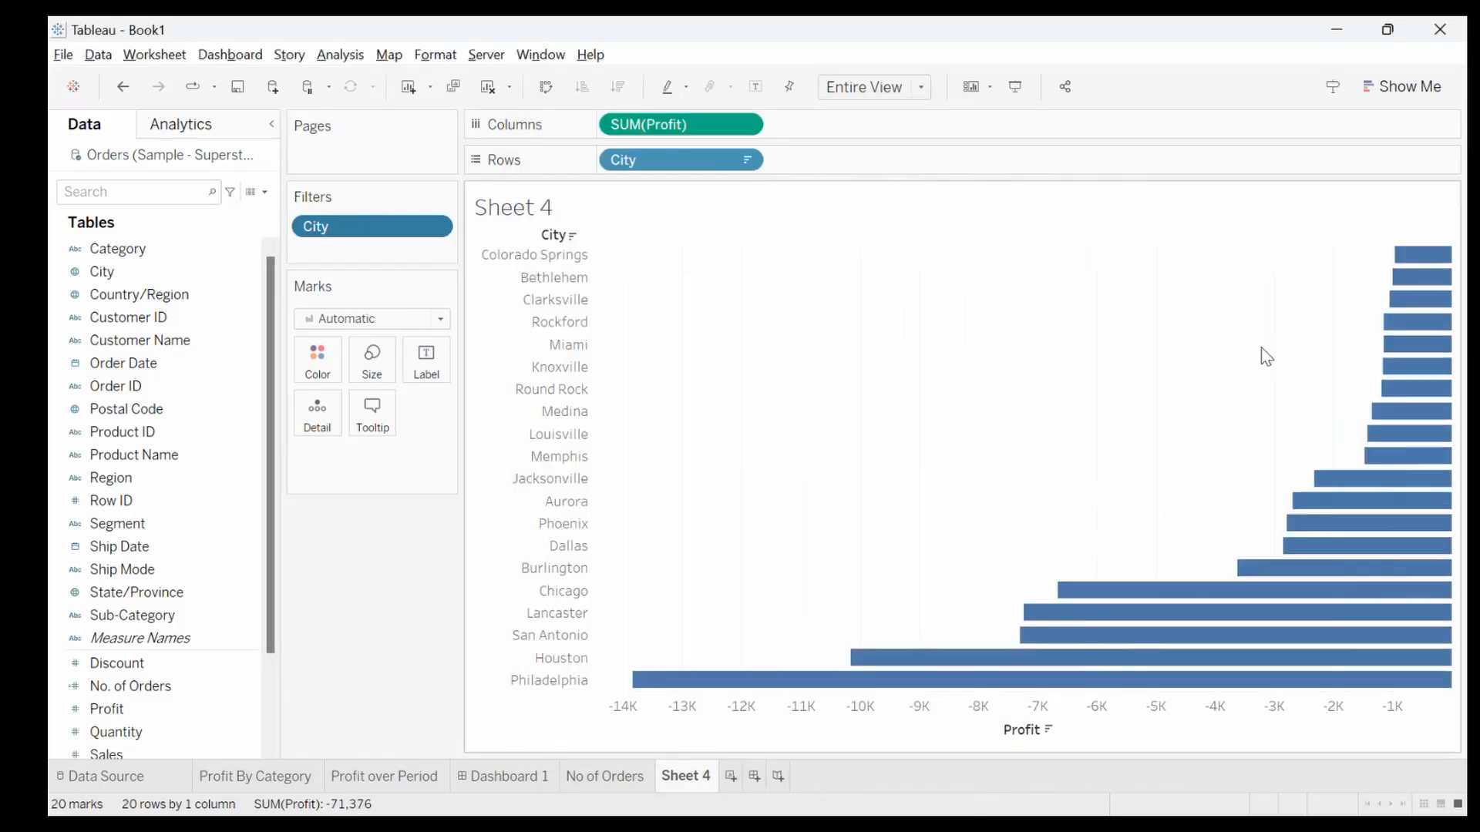
Reopen the City filter's limit settings and switch the direction from Bottom to Top
click(435, 227)
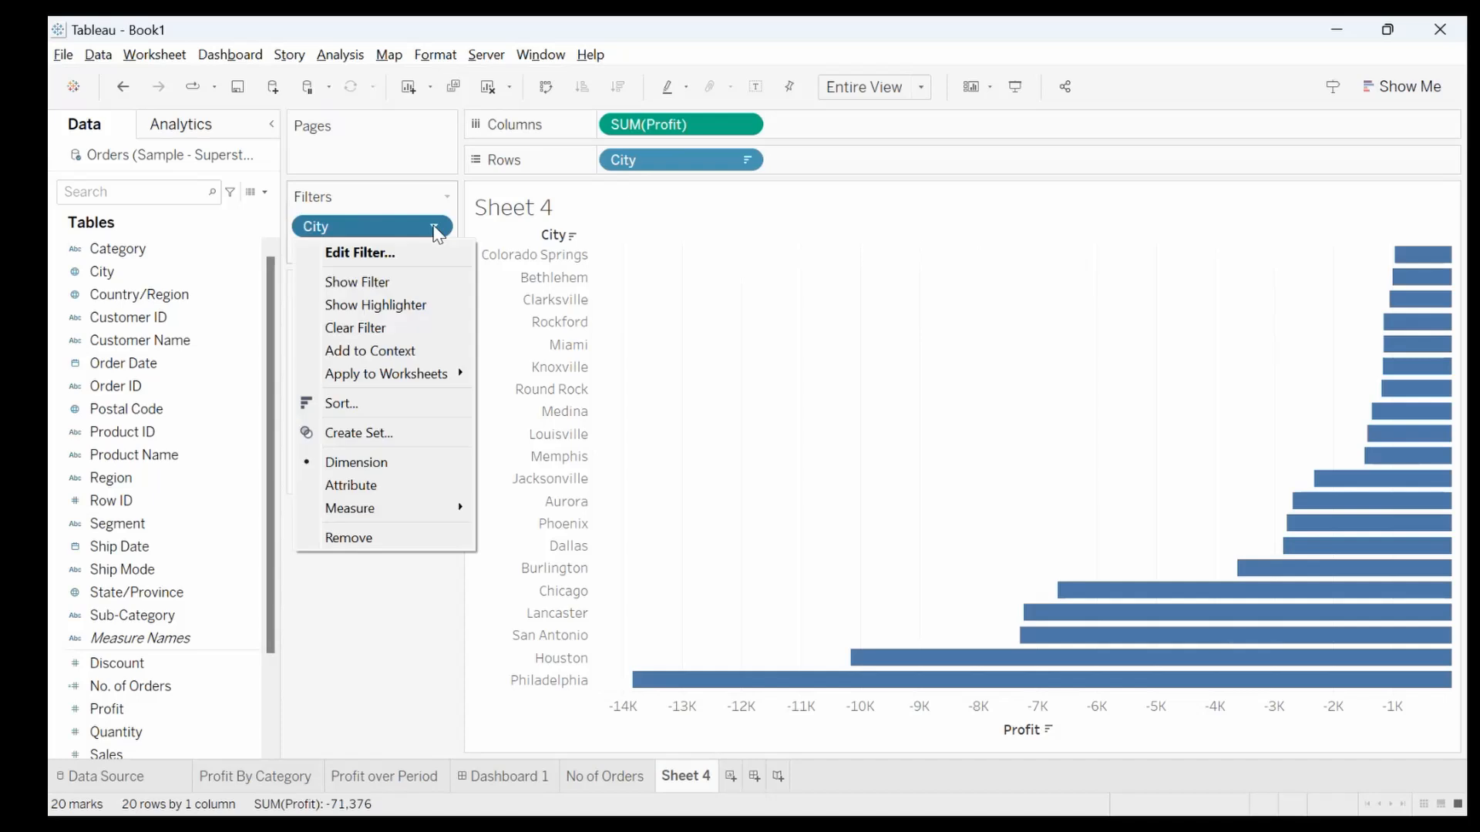
click(419, 252)
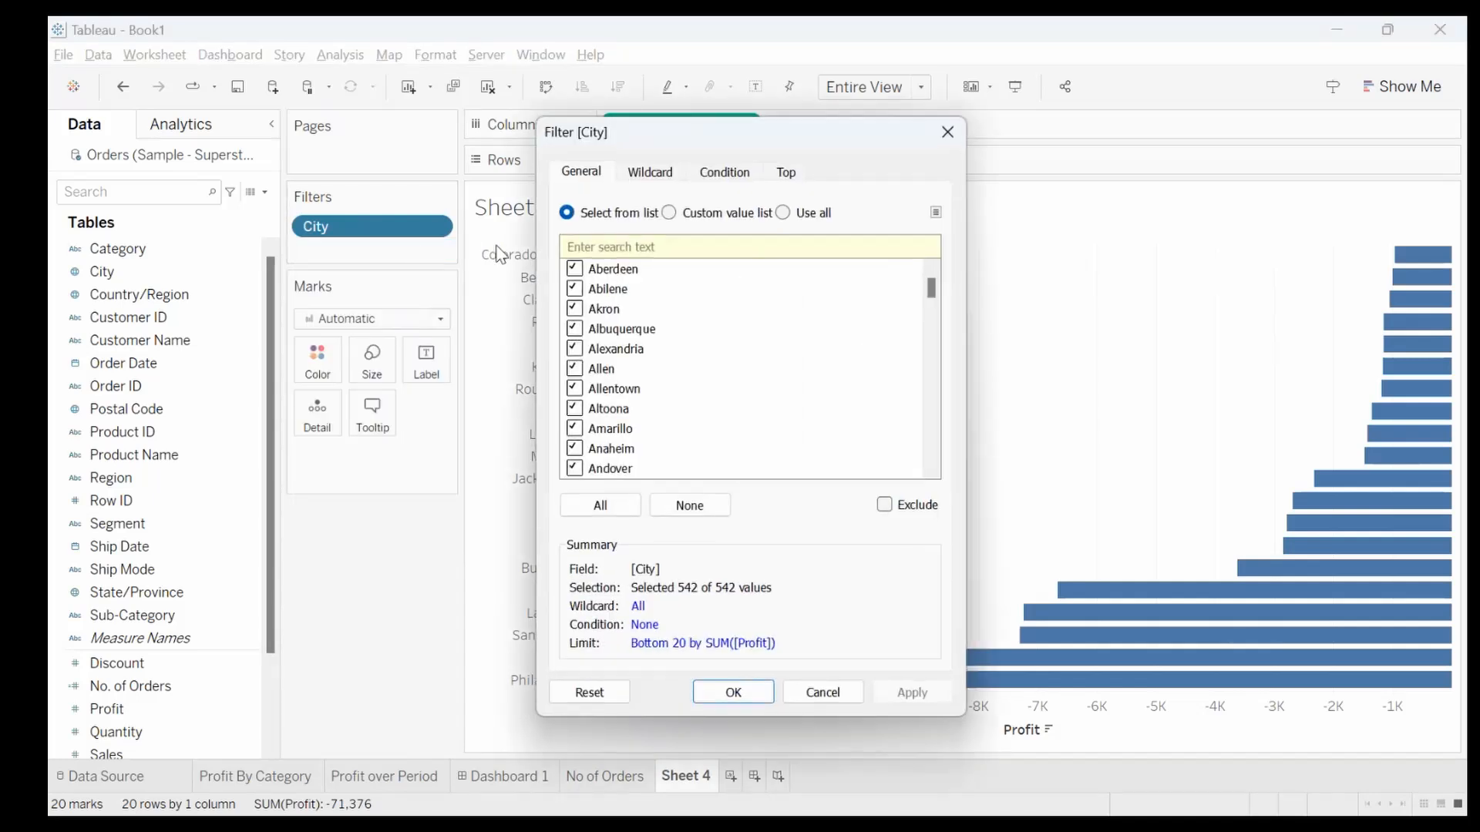
click(788, 173)
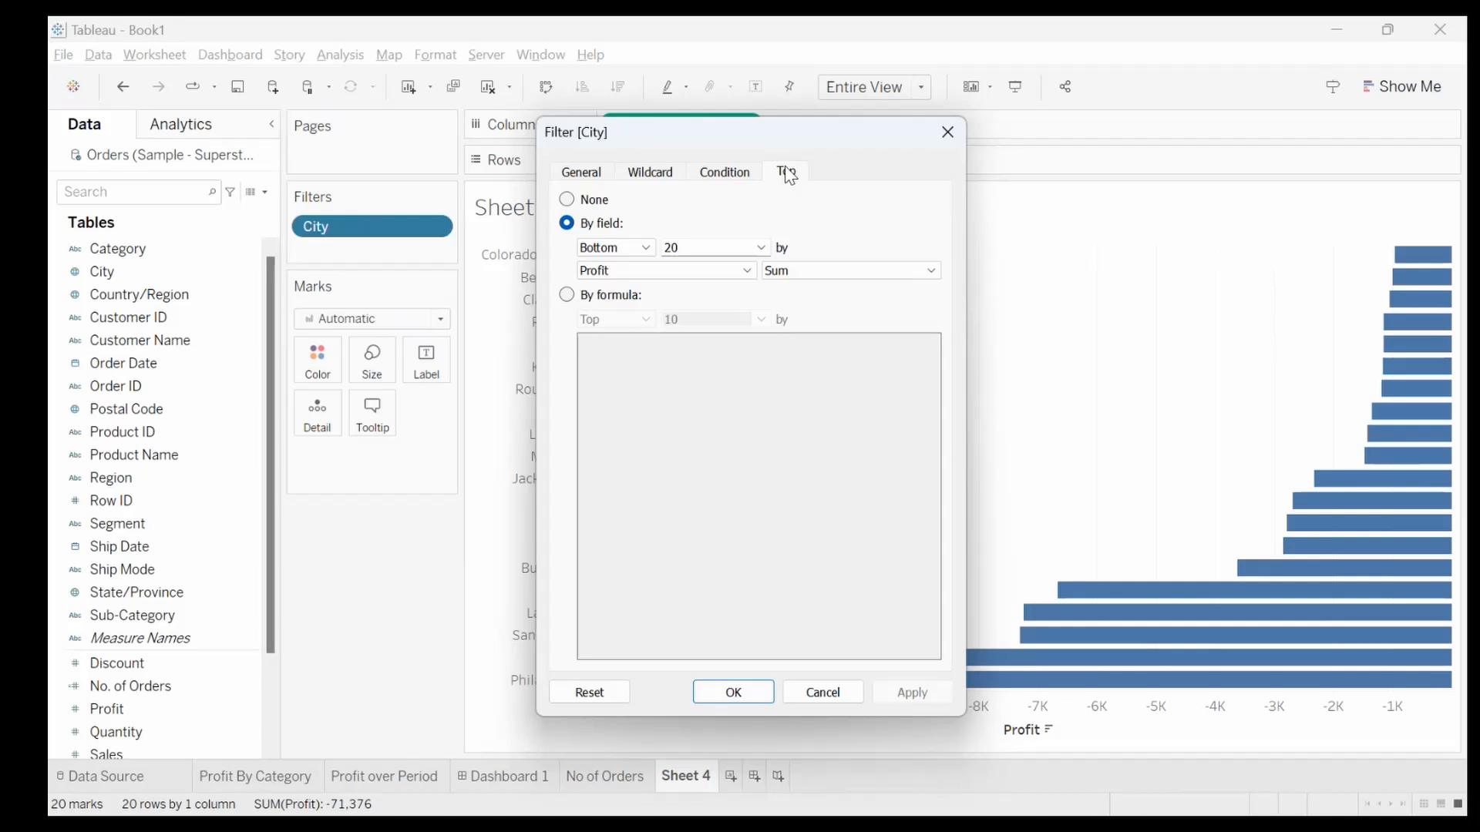
click(644, 248)
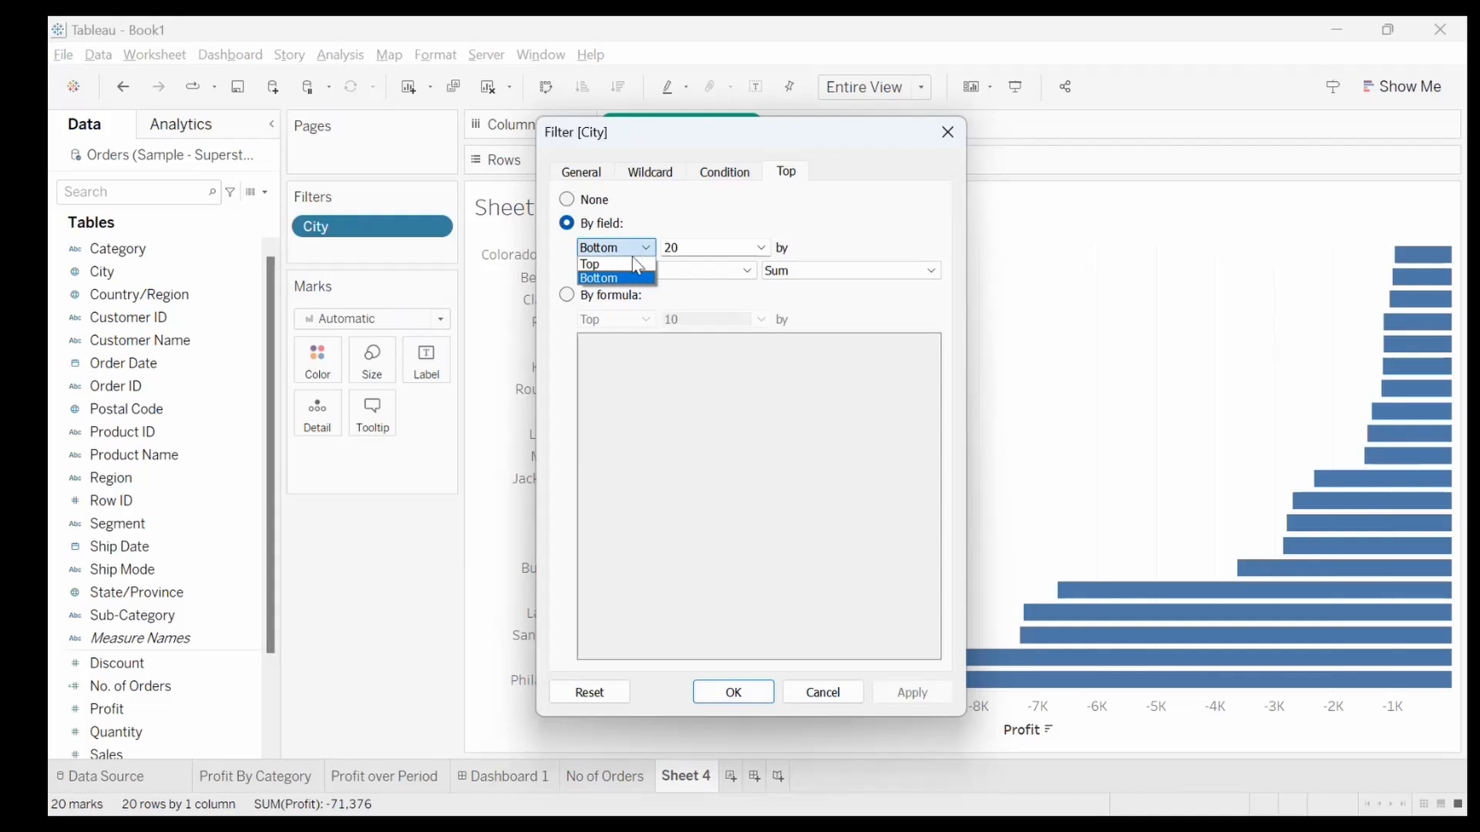
click(635, 265)
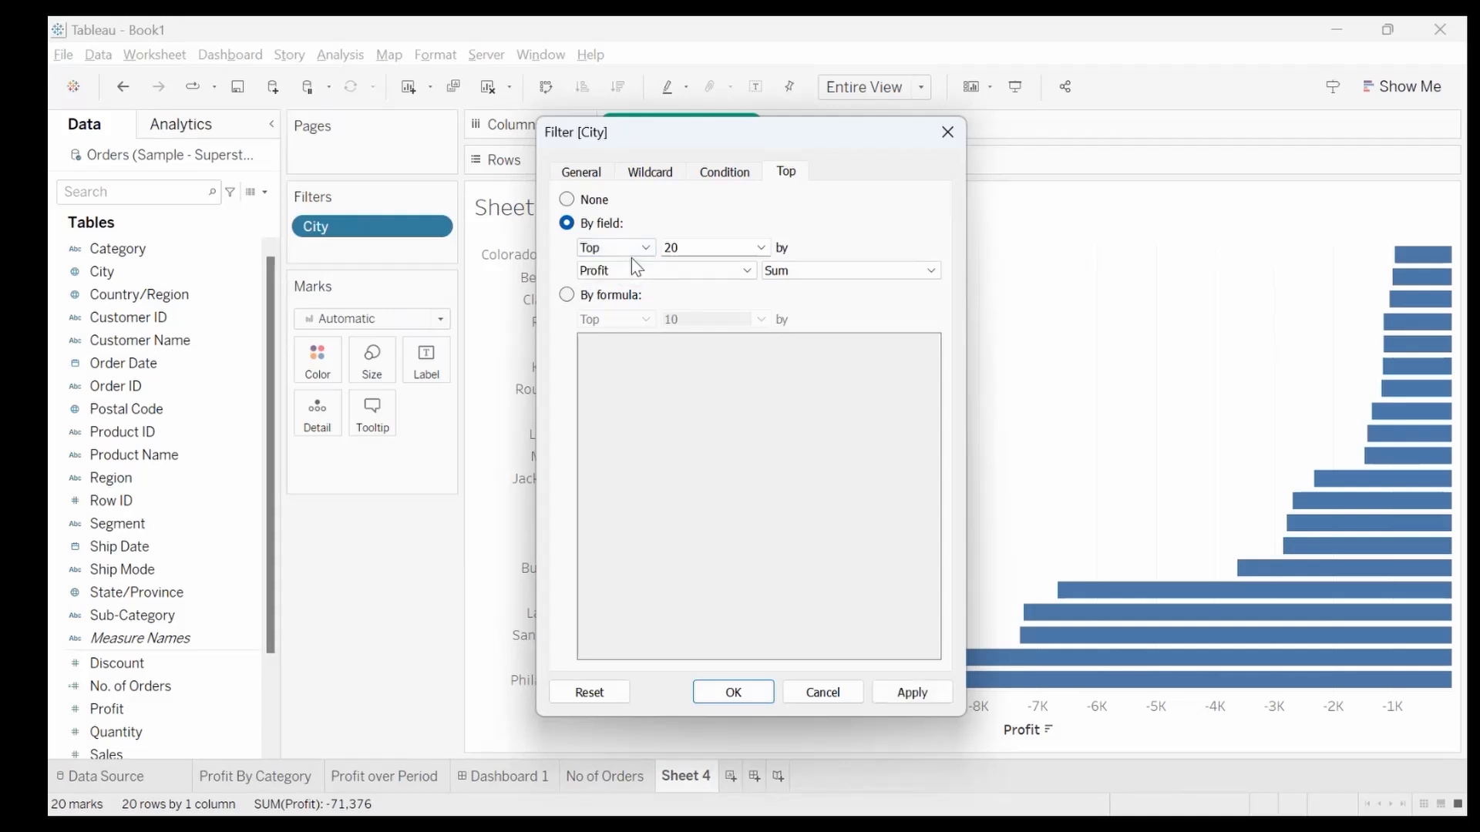
click(762, 248)
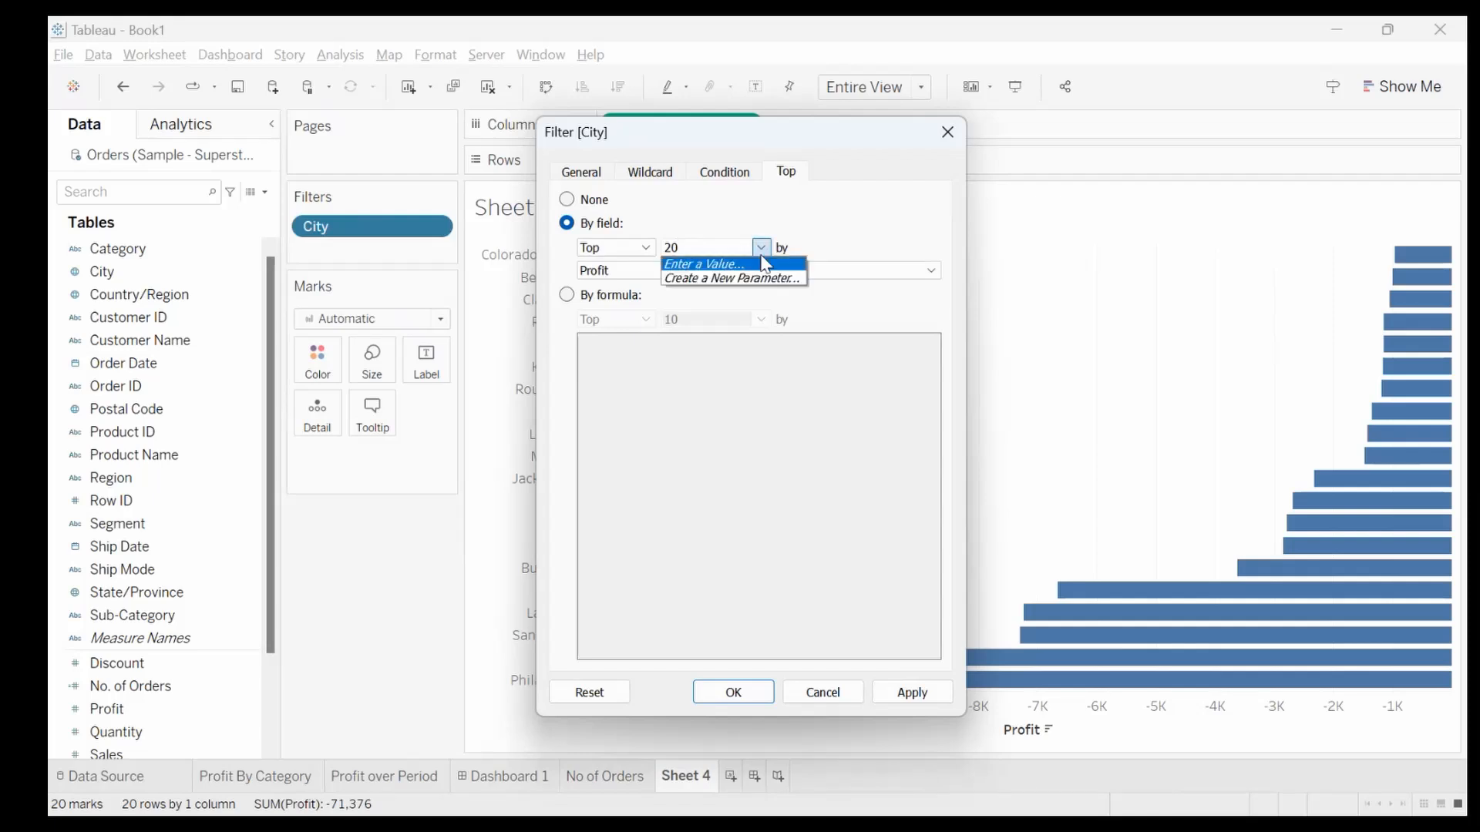
click(745, 279)
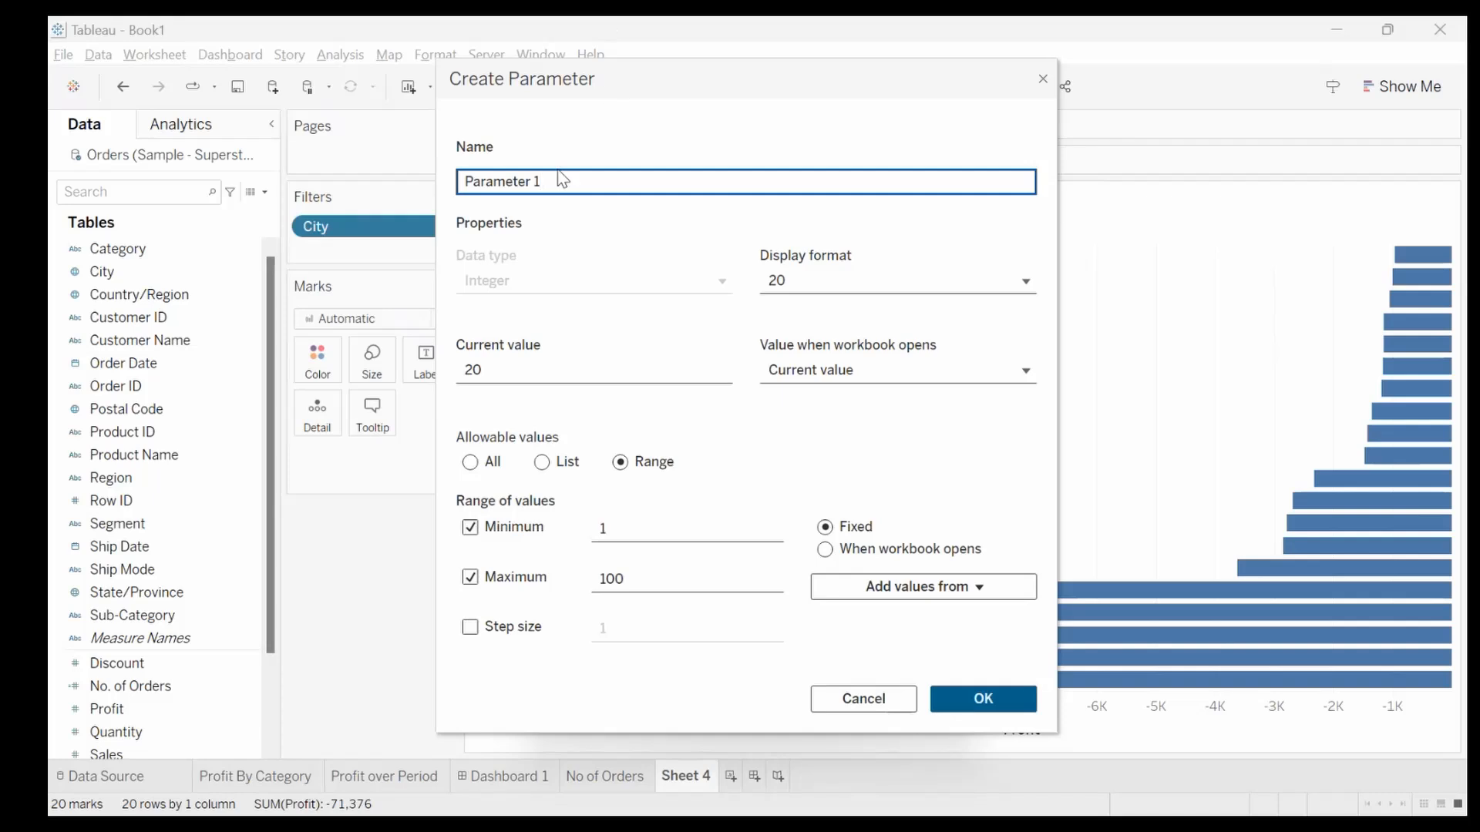
drag(539, 182, 447, 189)
text(Top N)
click(1044, 80)
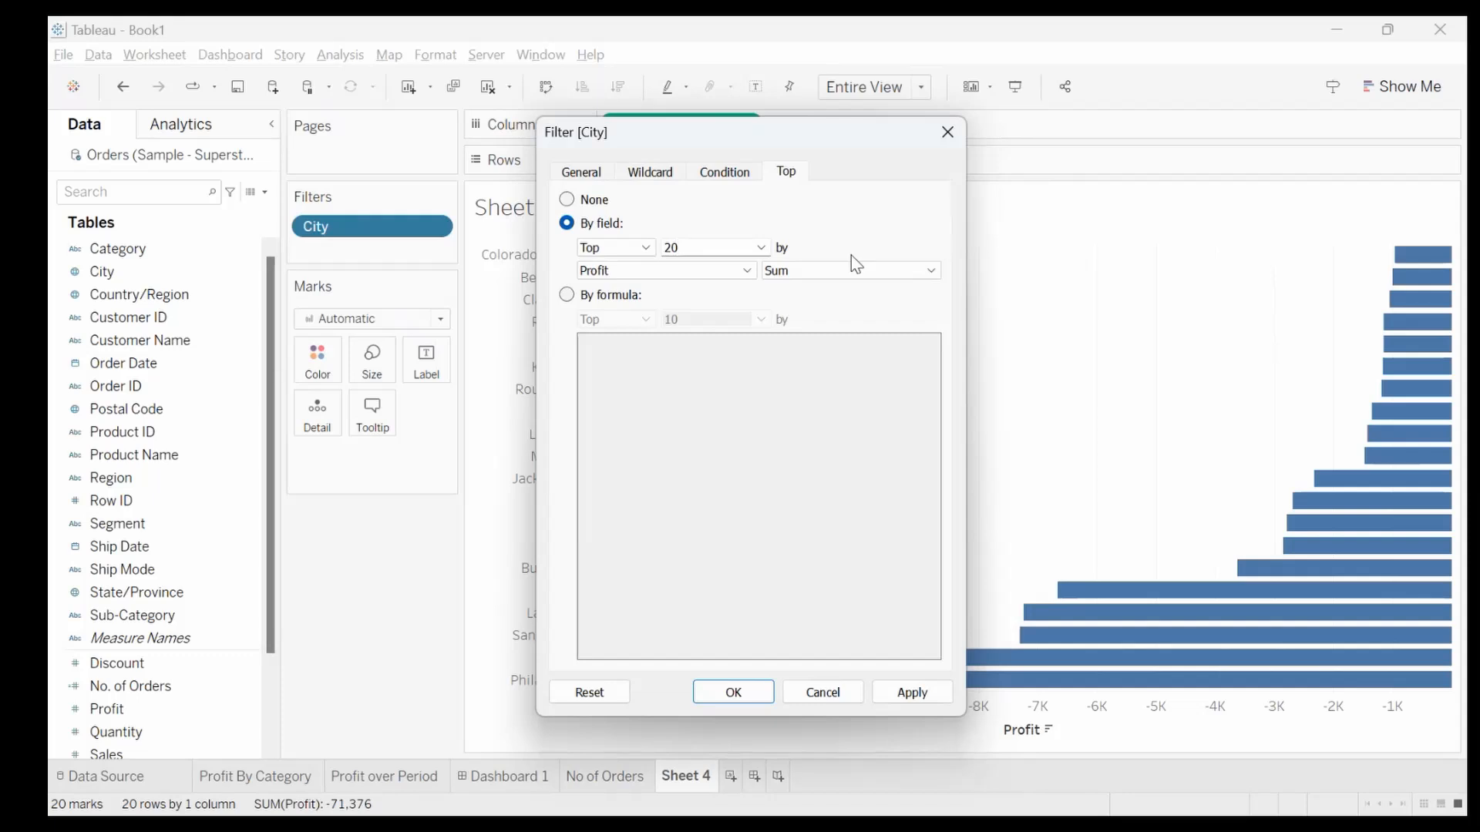
click(801, 271)
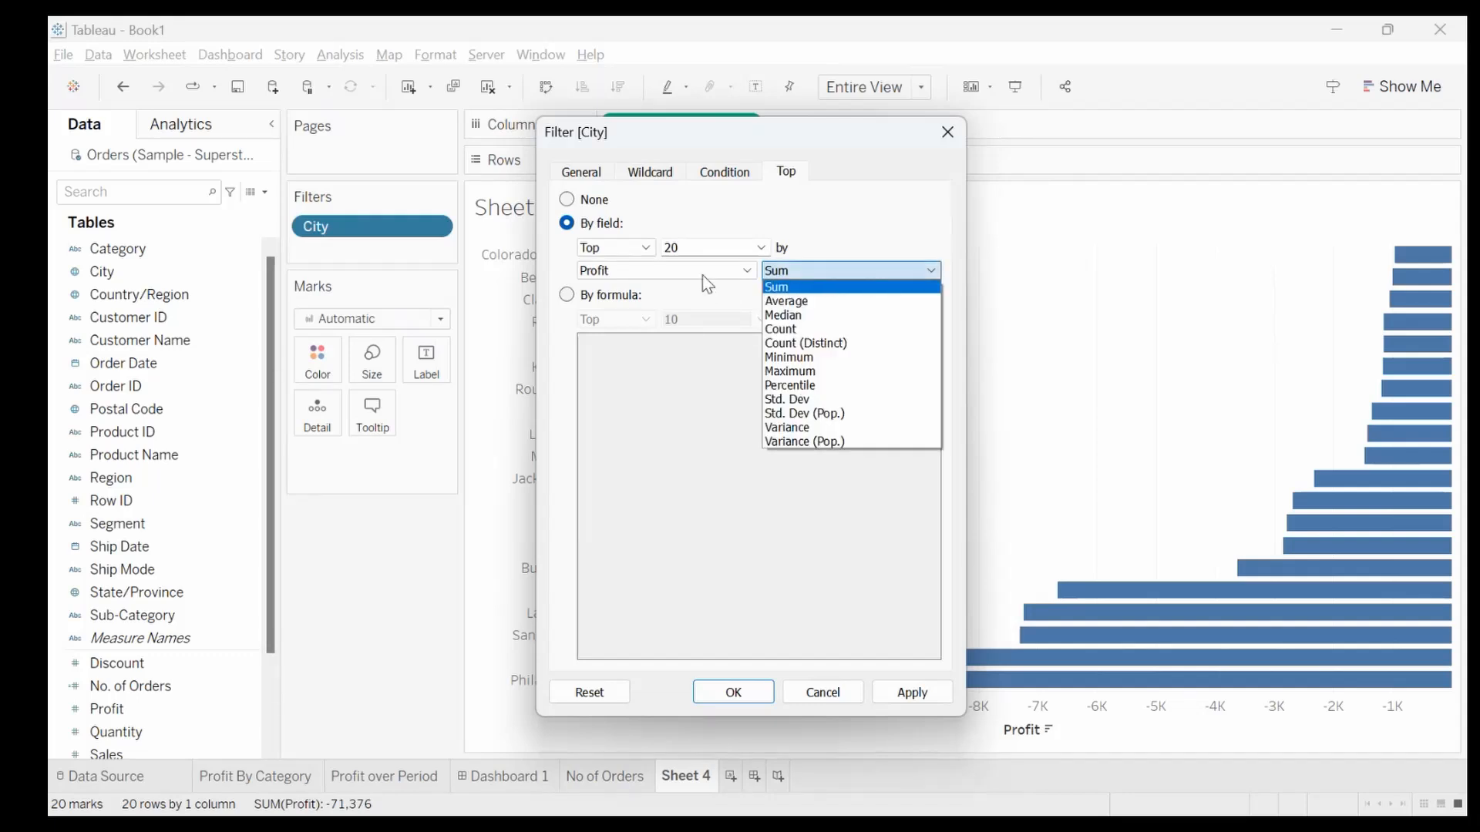
click(761, 247)
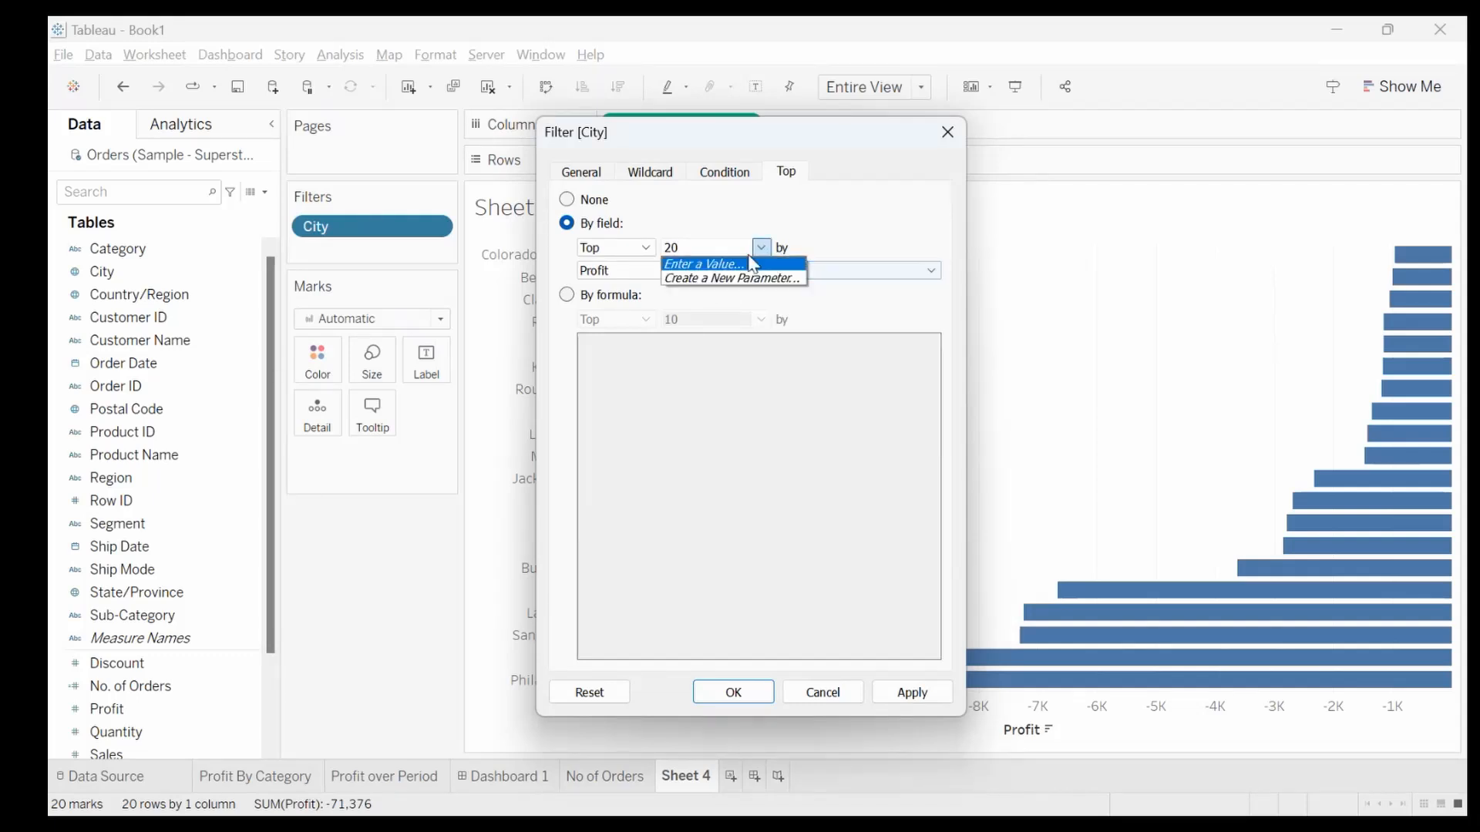
click(739, 278)
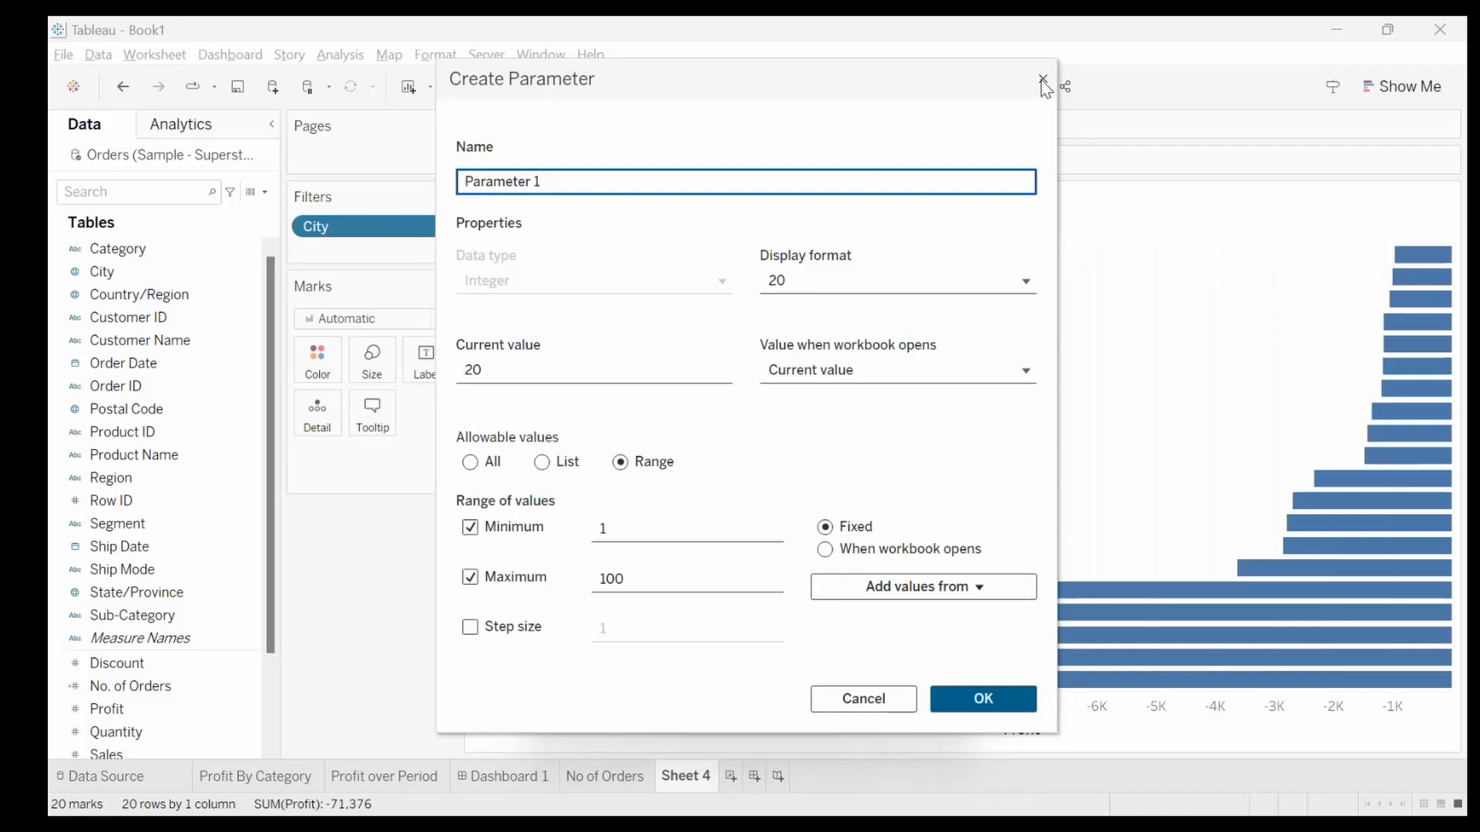
click(1042, 81)
Start a new parameter for the City filter's top limit and name it N
click(761, 247)
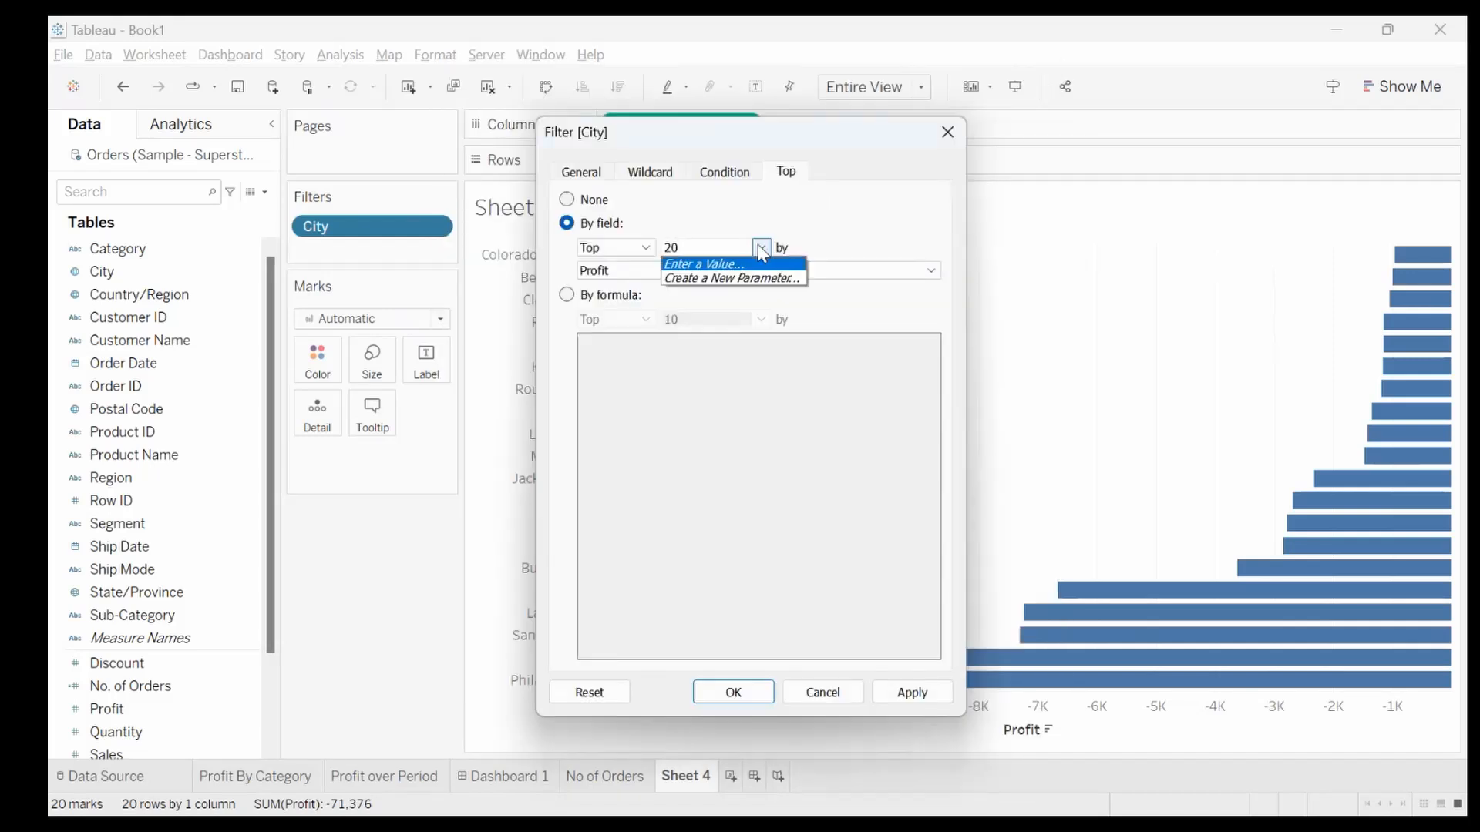
click(734, 279)
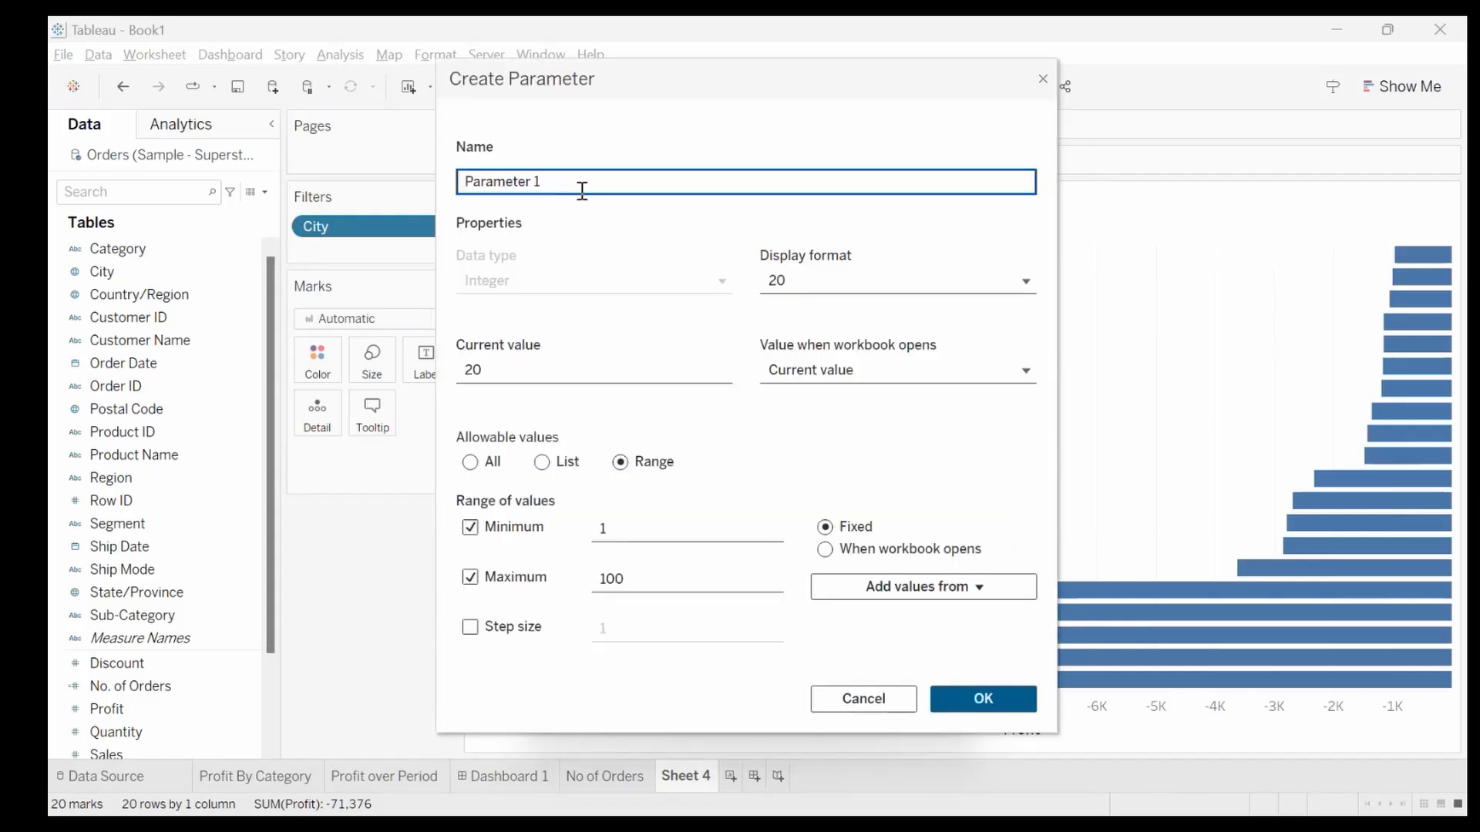
drag(581, 181, 437, 185)
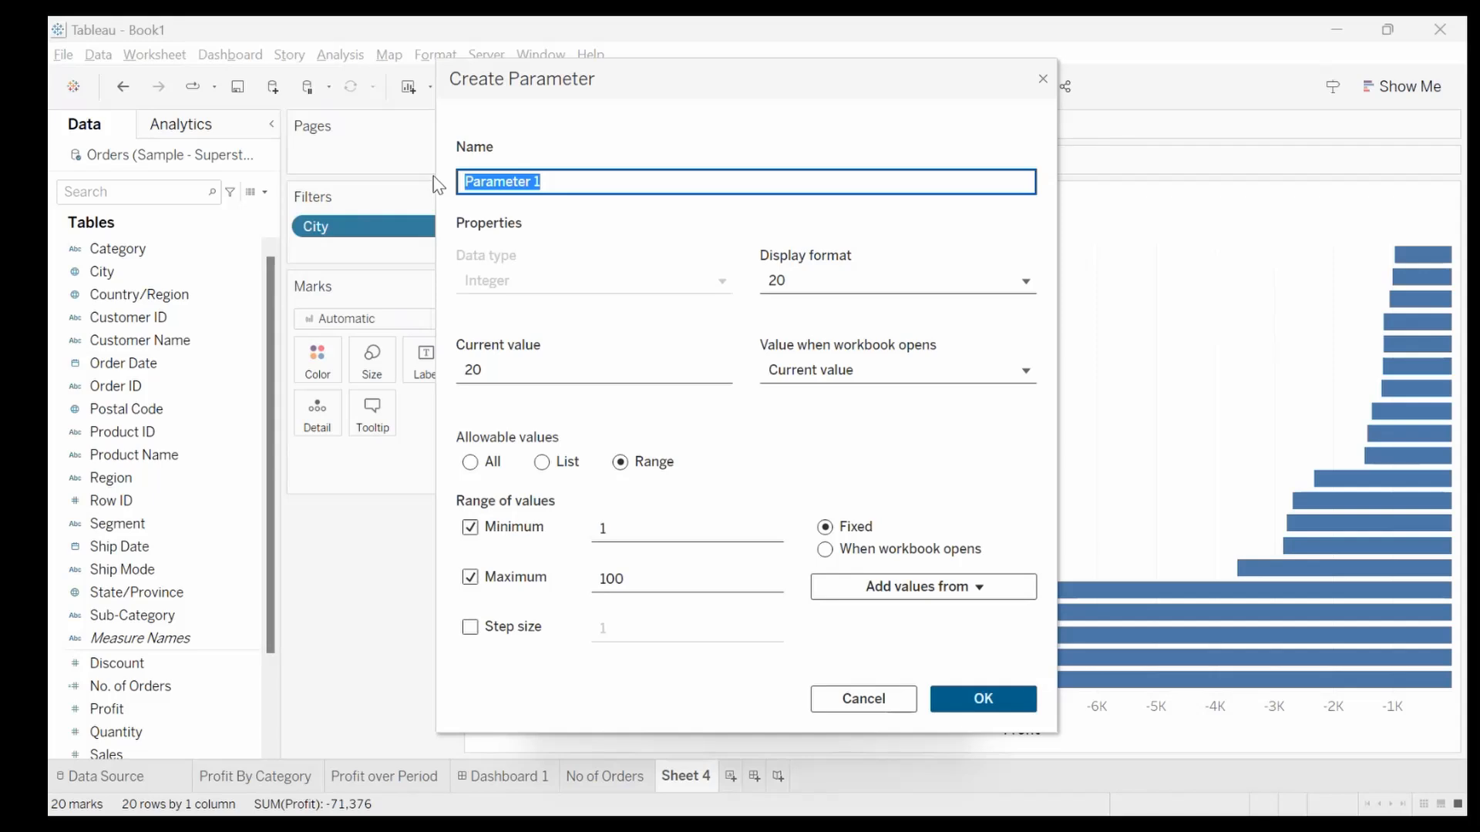
text(N)
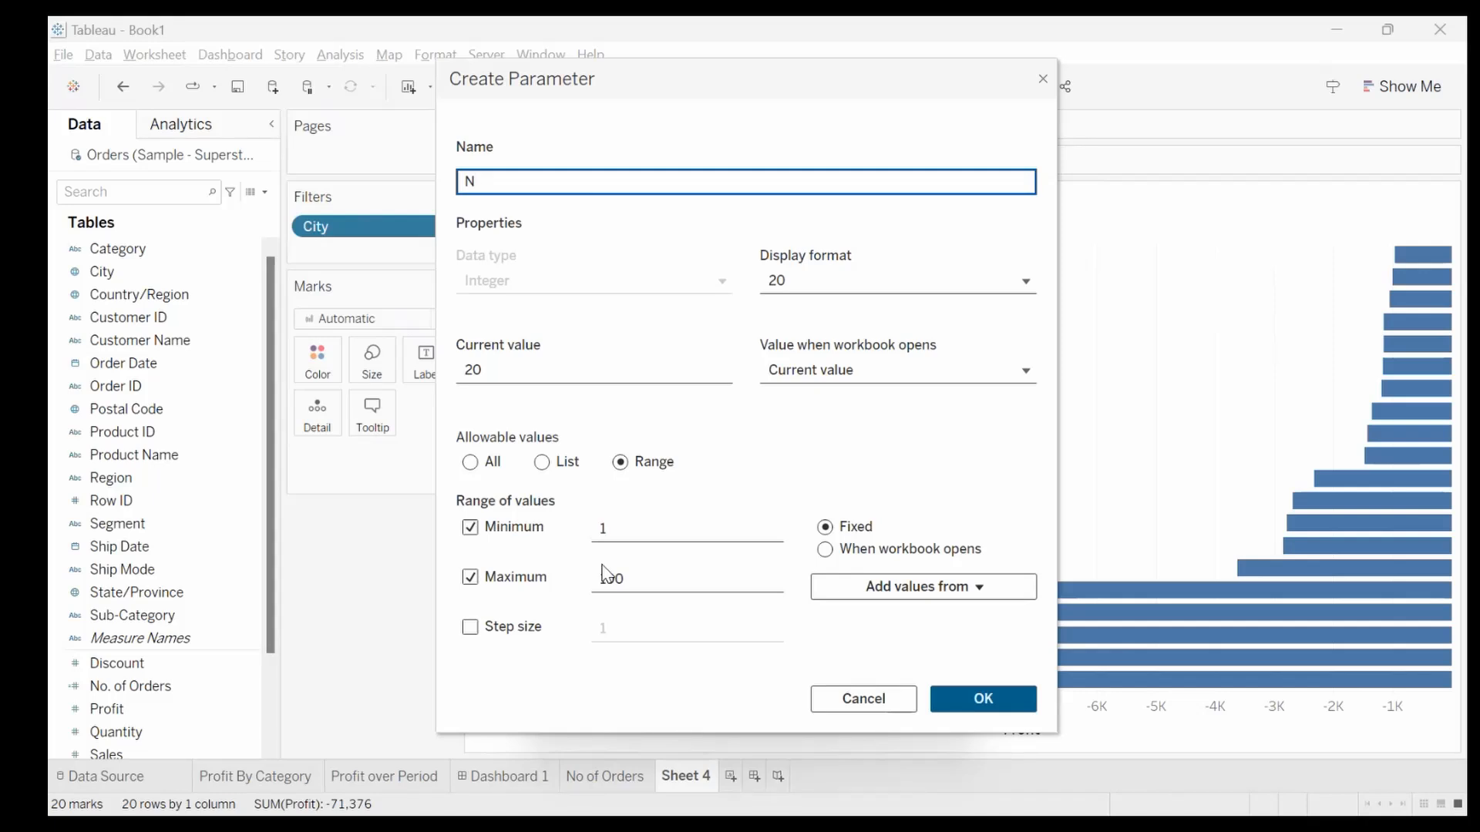
Restrict parameter N's allowable values to a list of 1, 10, 50 and 100
click(543, 464)
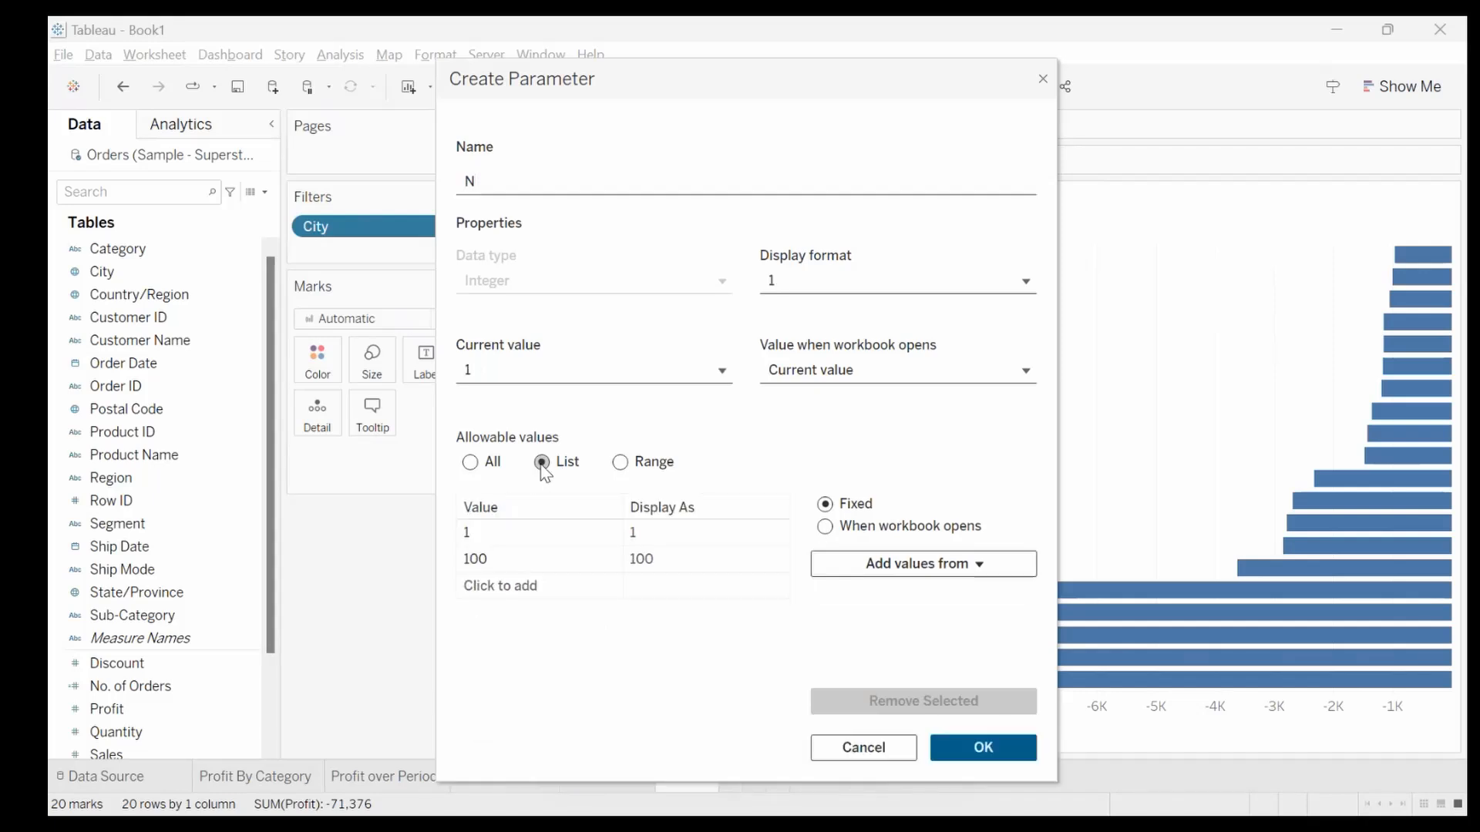
click(518, 558)
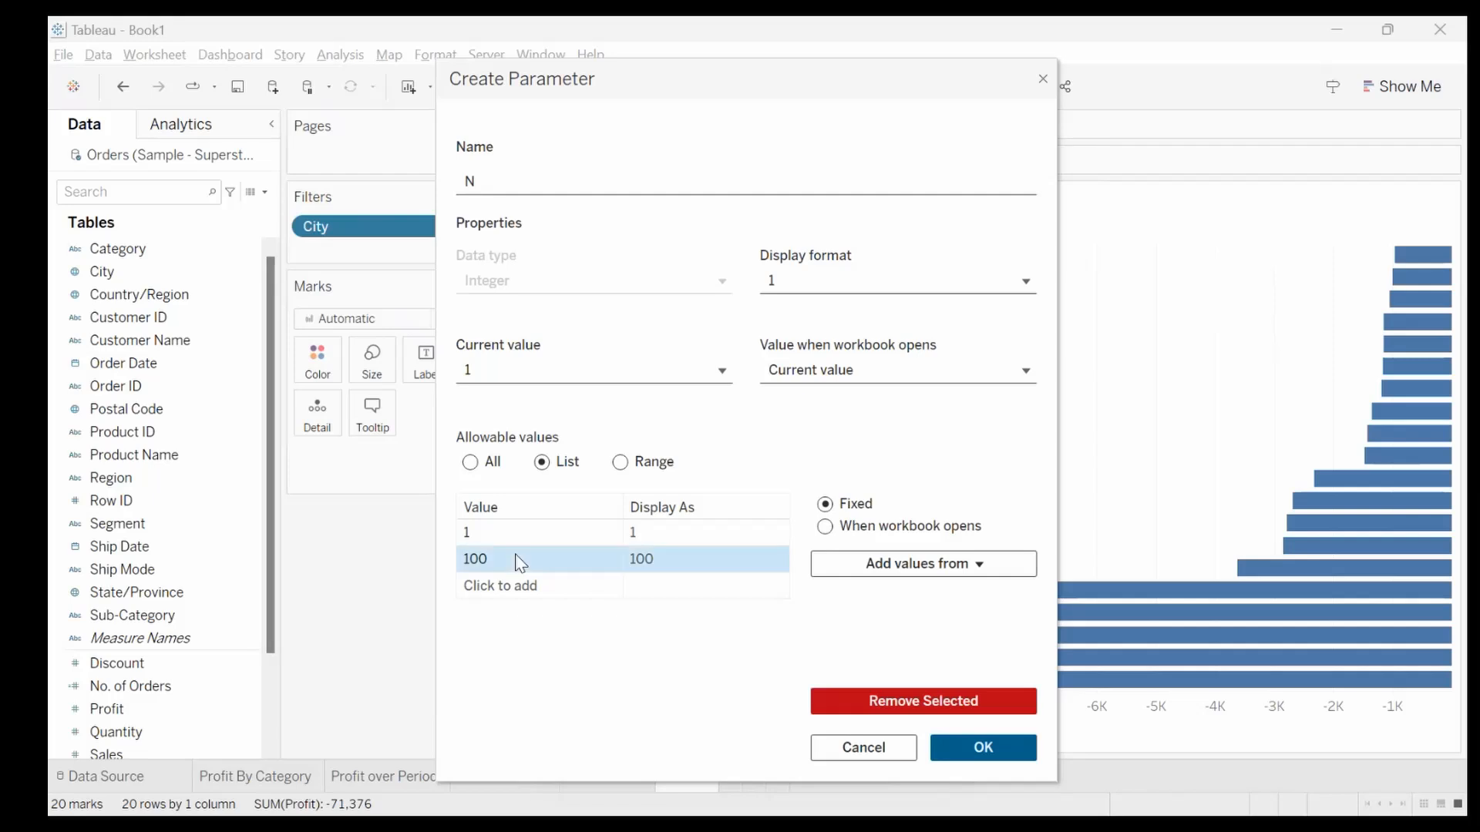
click(517, 557)
text(10)
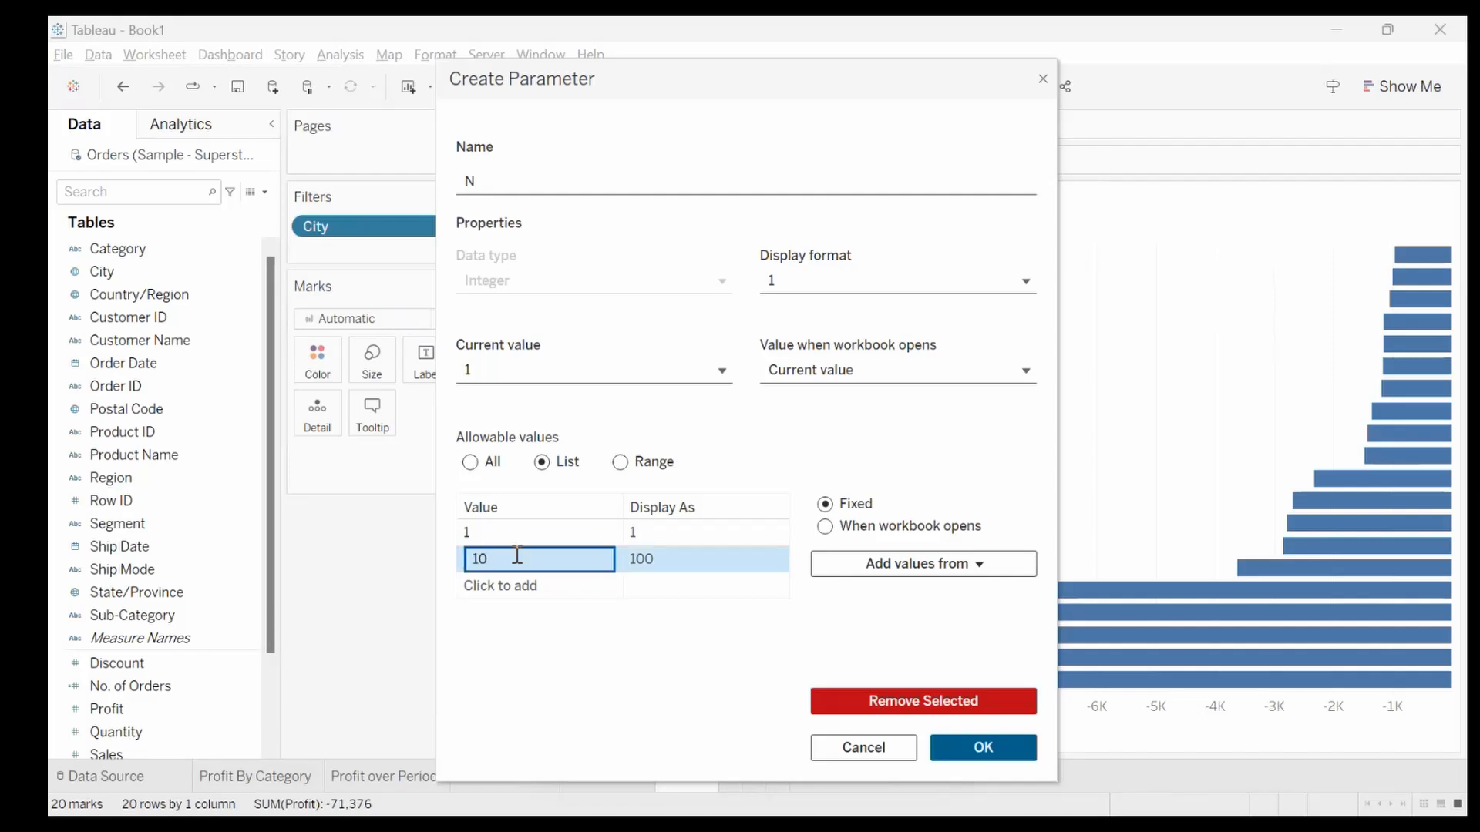
click(664, 556)
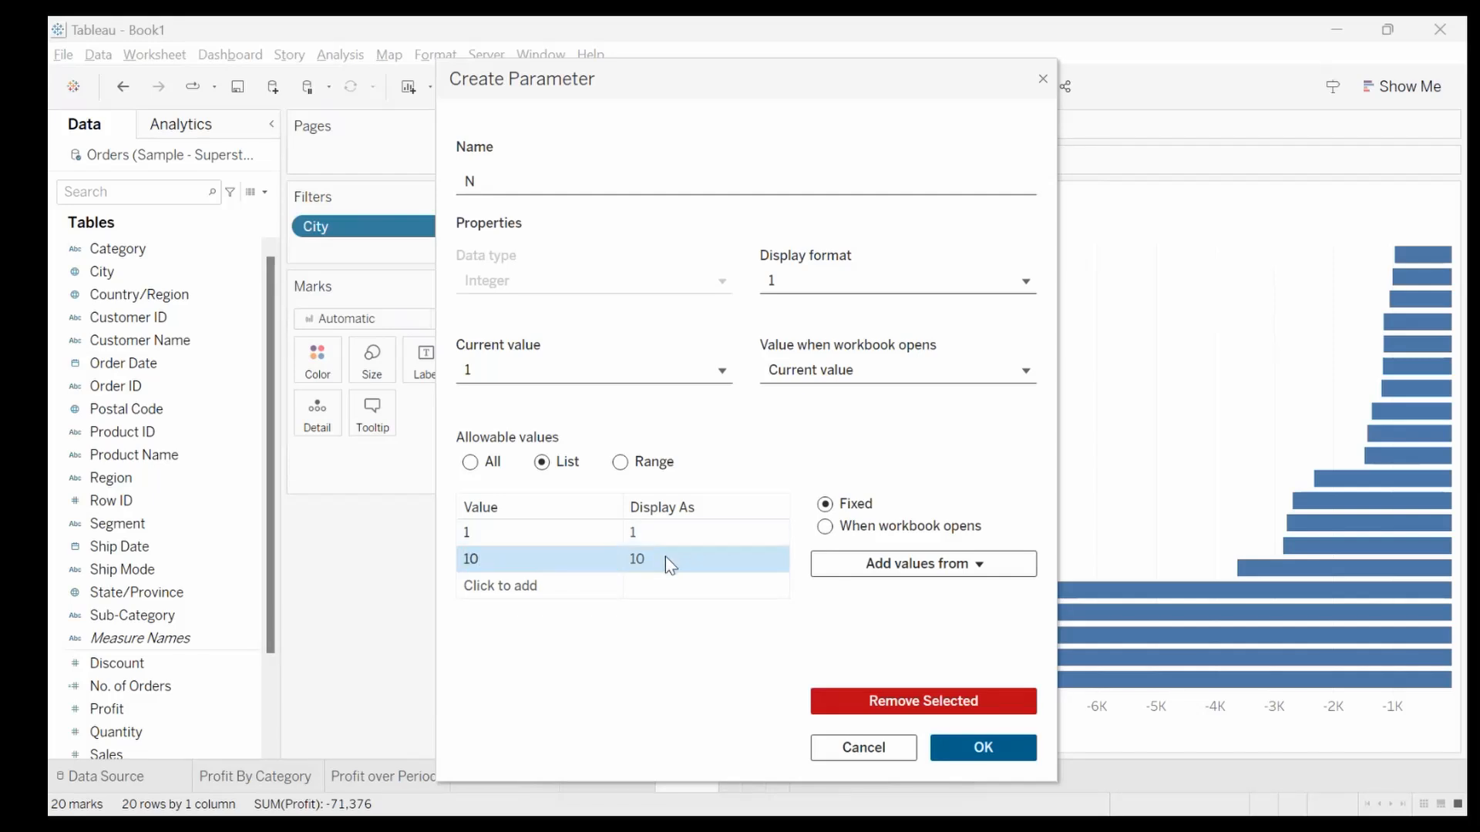
click(665, 556)
click(550, 582)
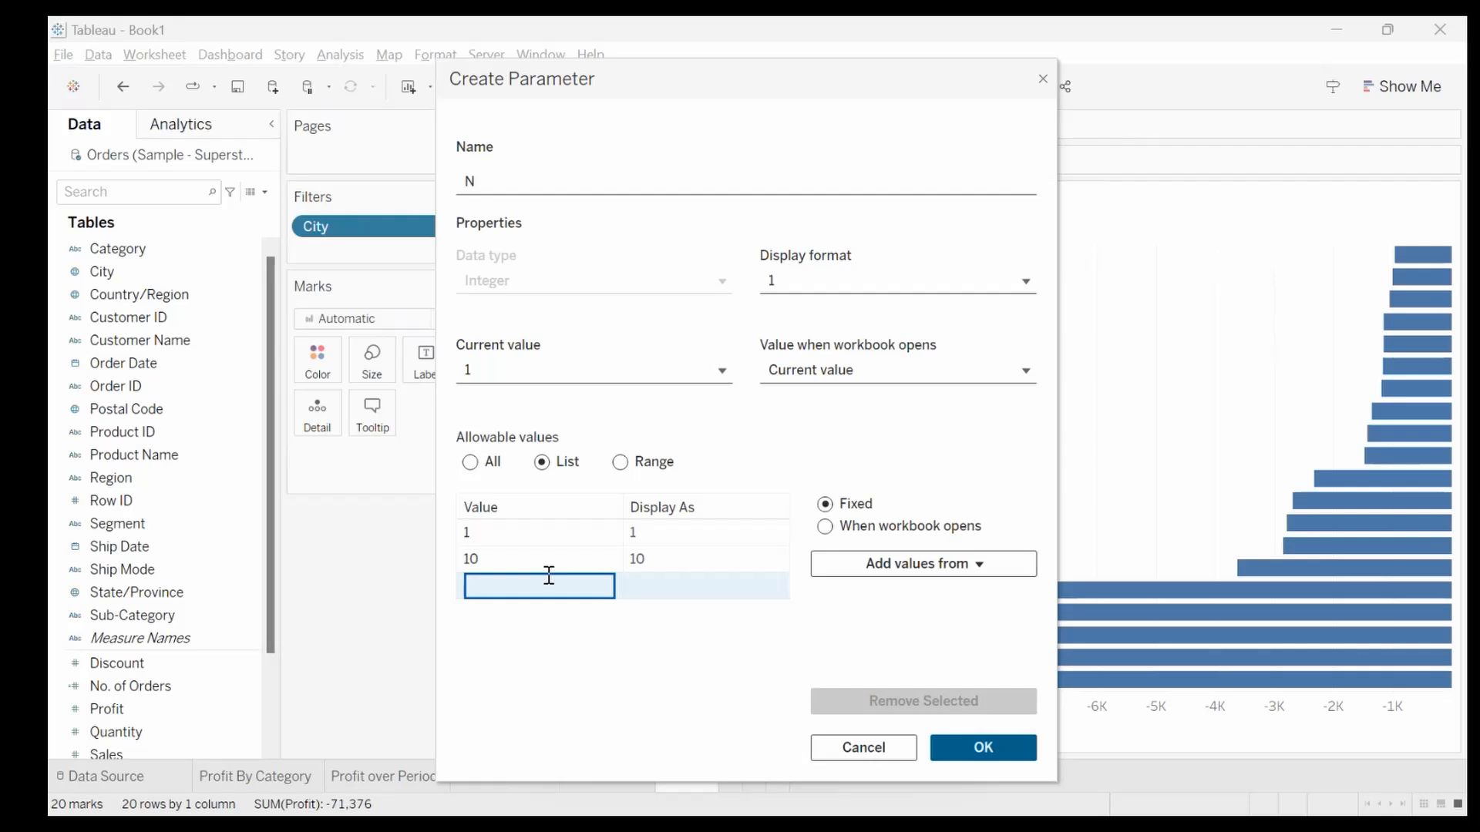
text(50)
key(Return)
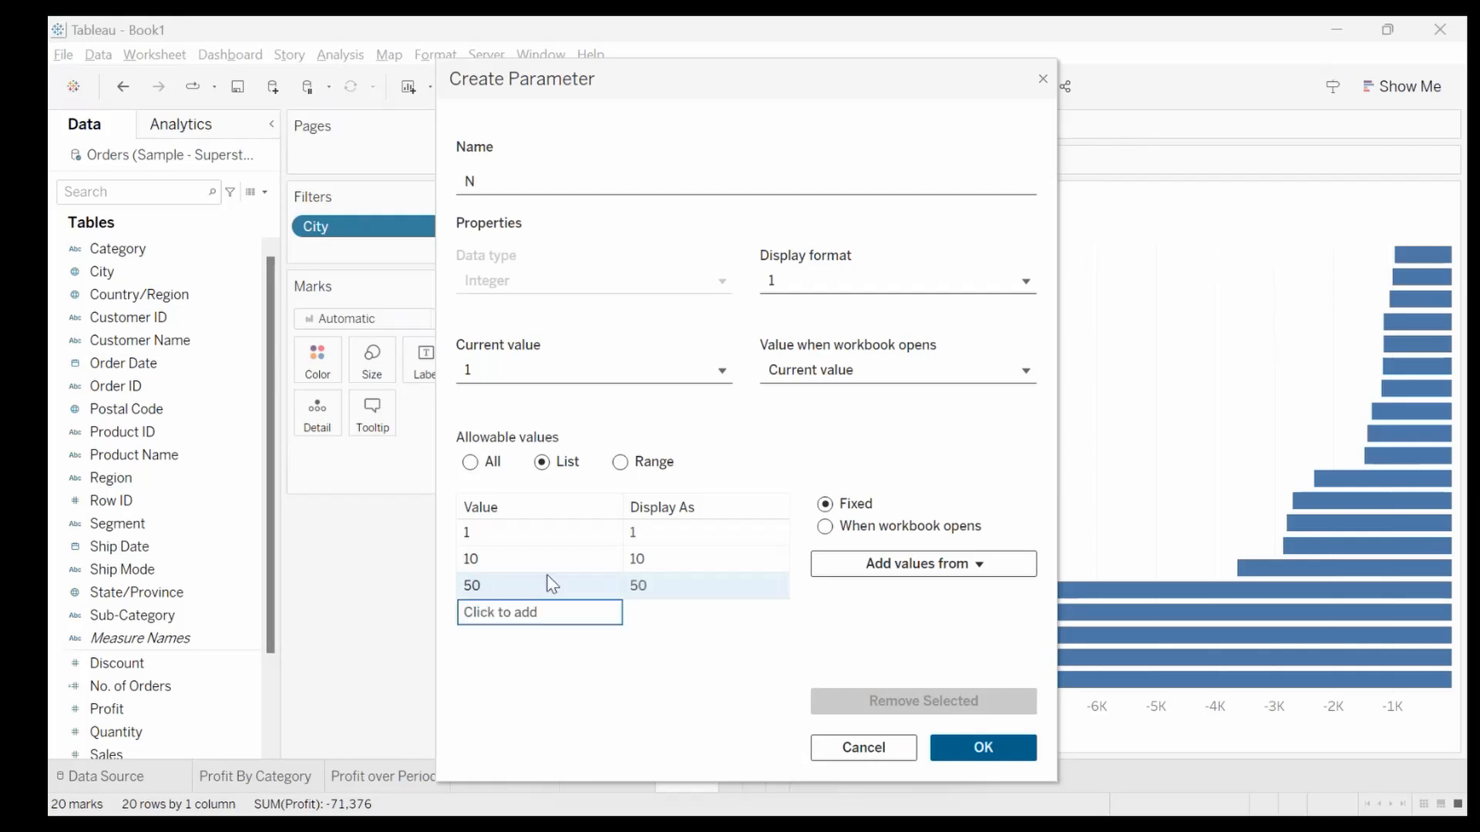
click(508, 614)
text(100)
key(Return)
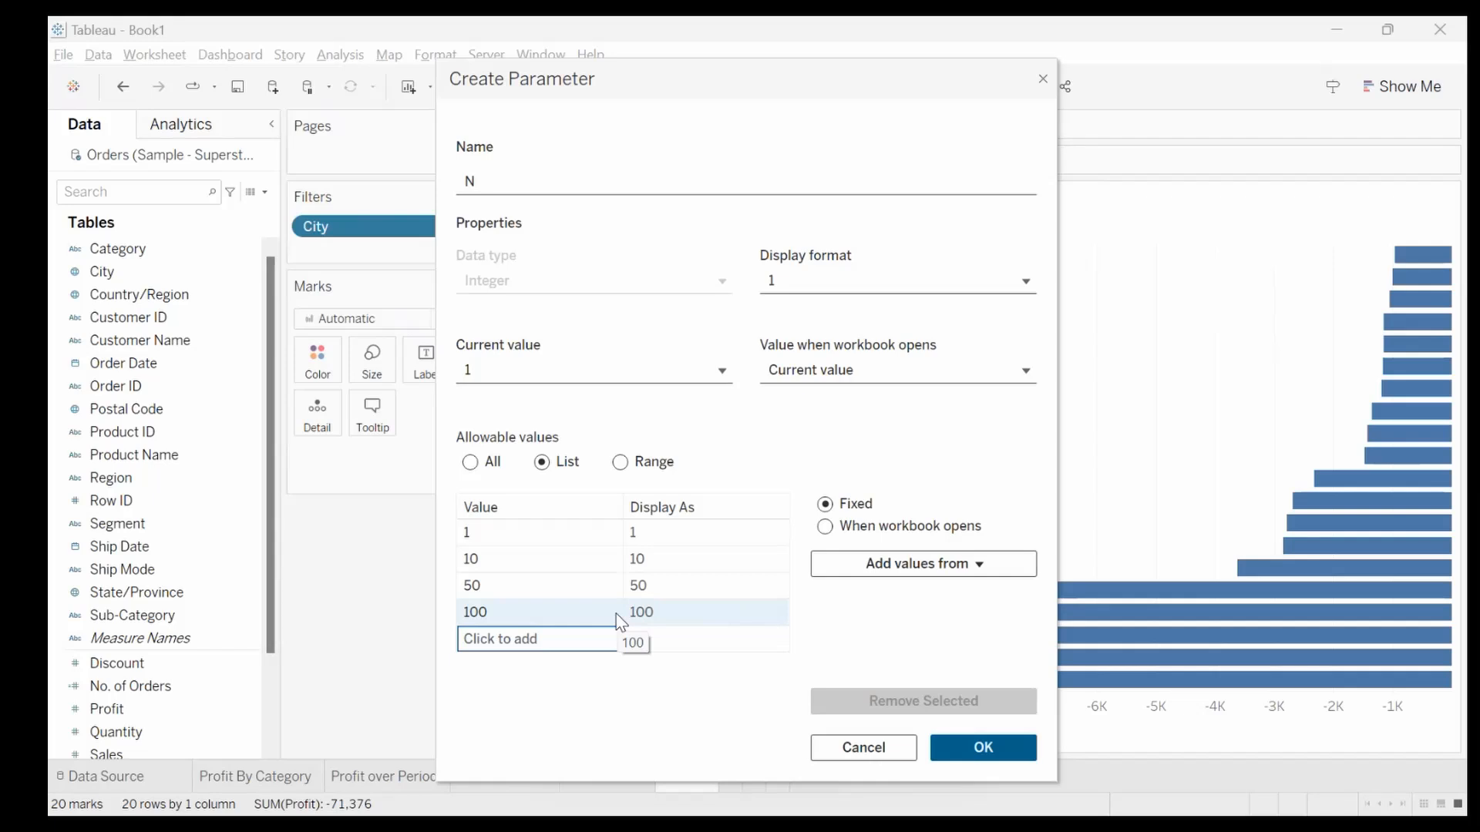
Create parameter N with all values allowed, and apply the City filter as the top N by sum of Profit
click(470, 462)
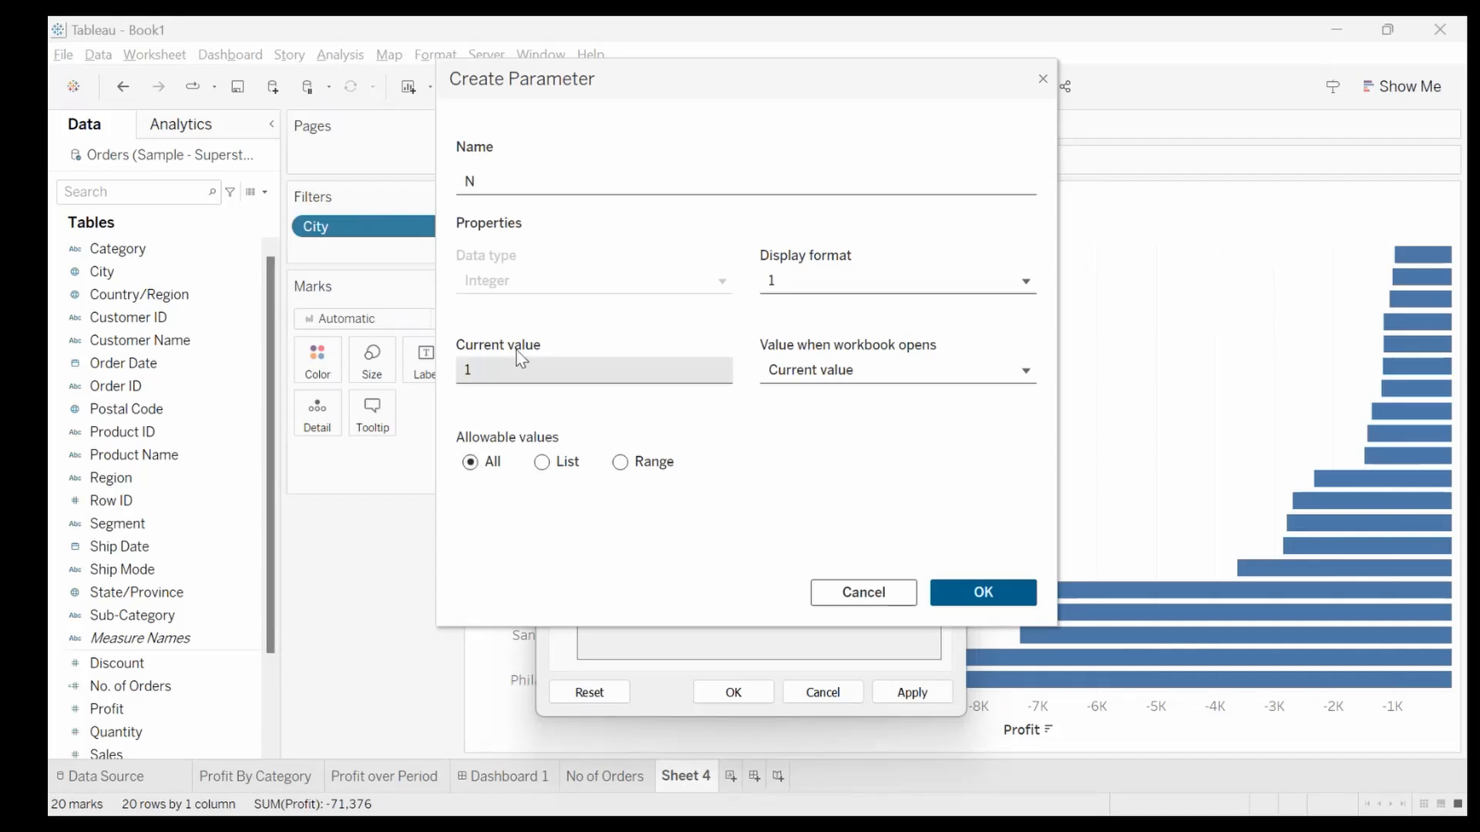
click(484, 373)
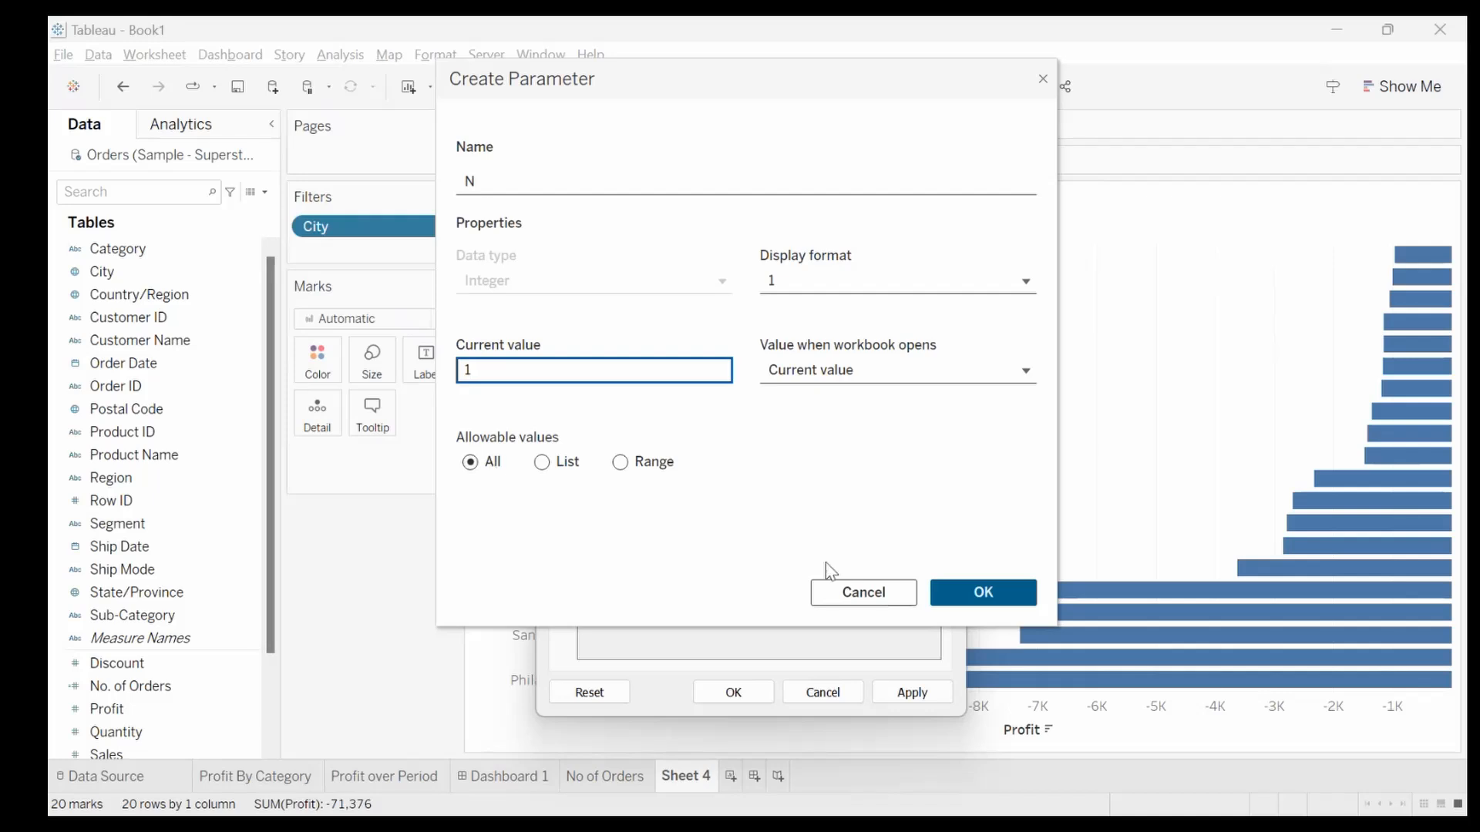
click(998, 588)
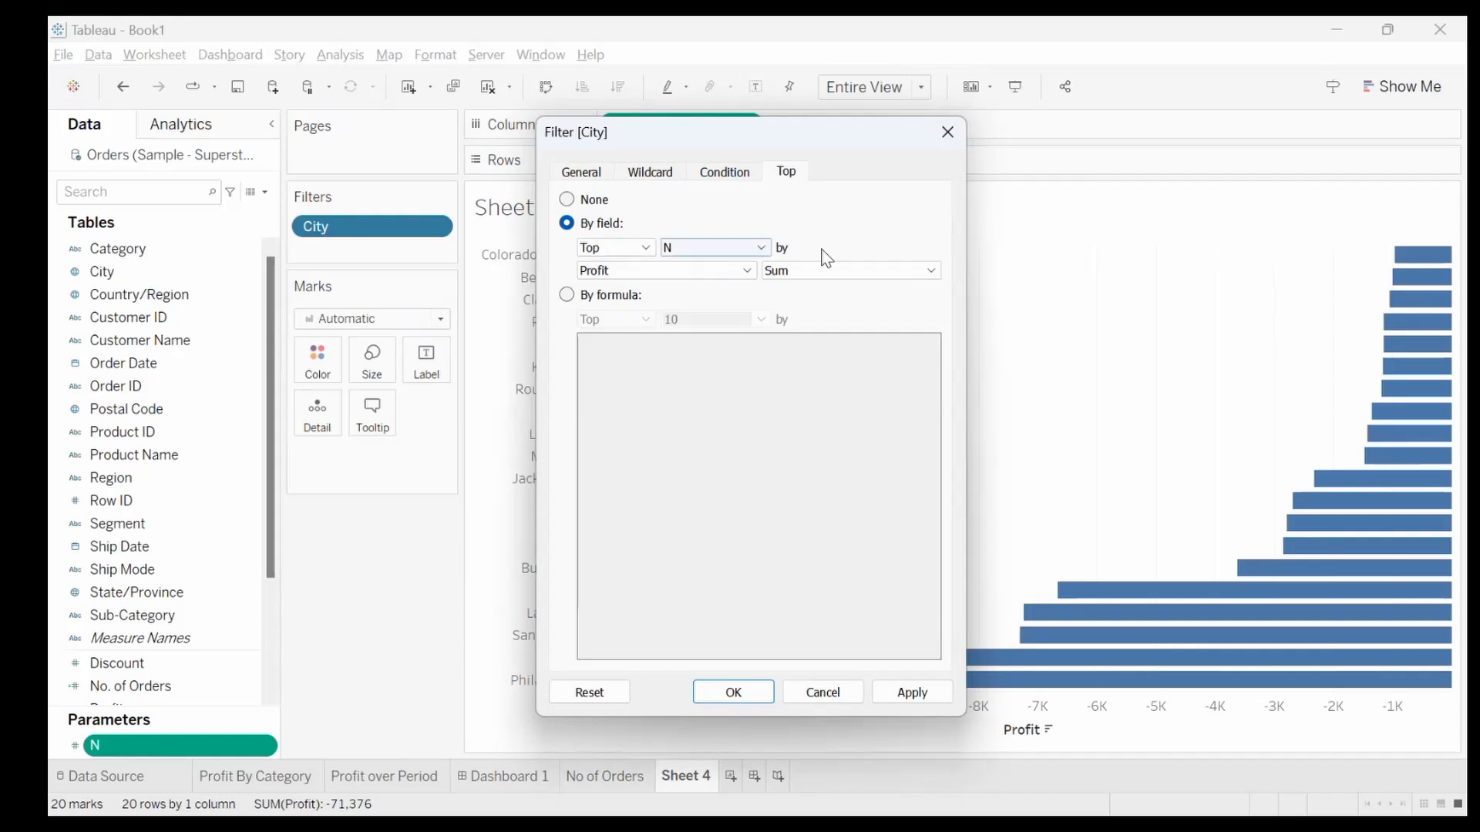
click(914, 694)
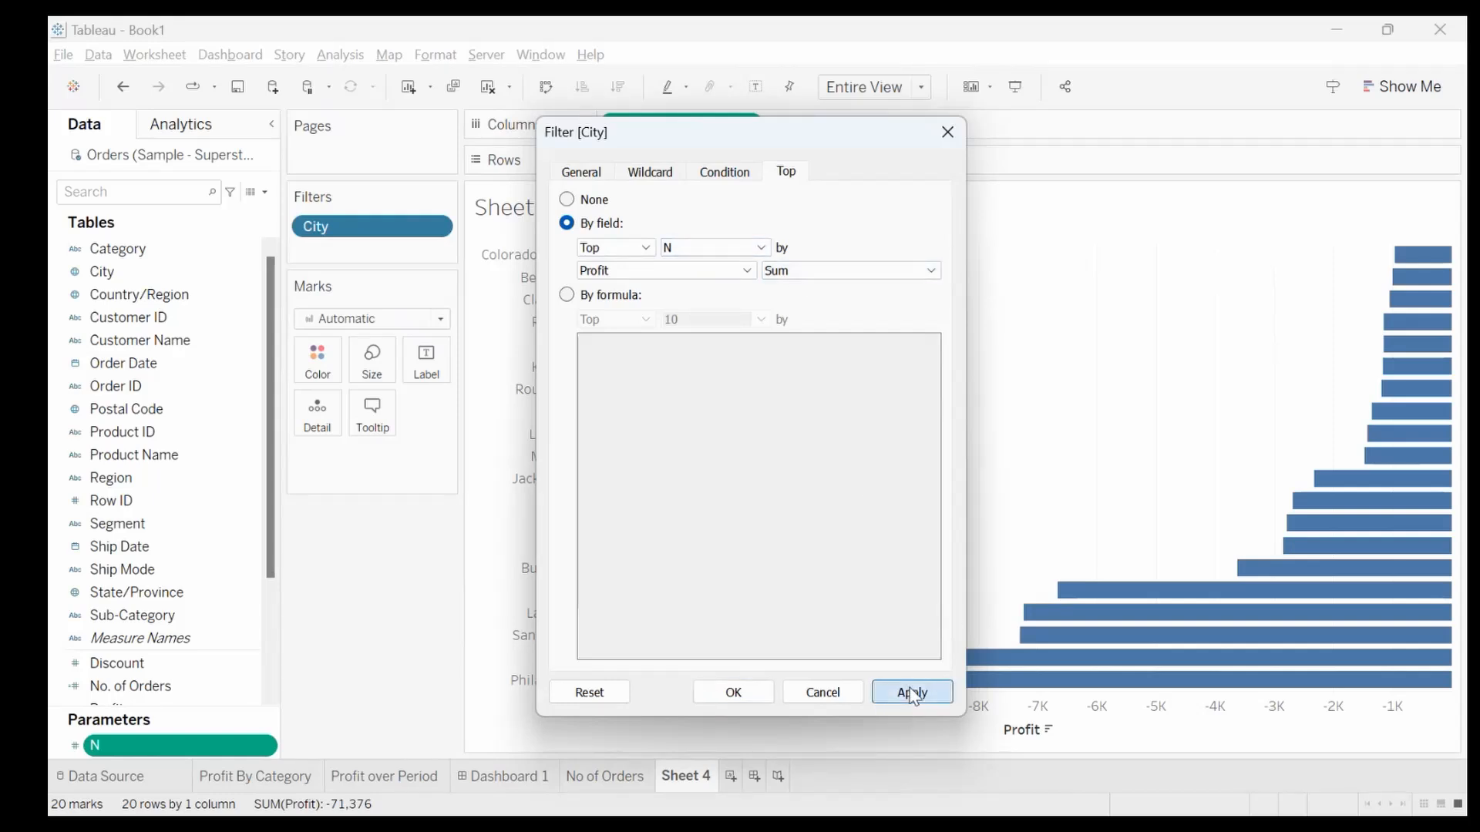
click(734, 692)
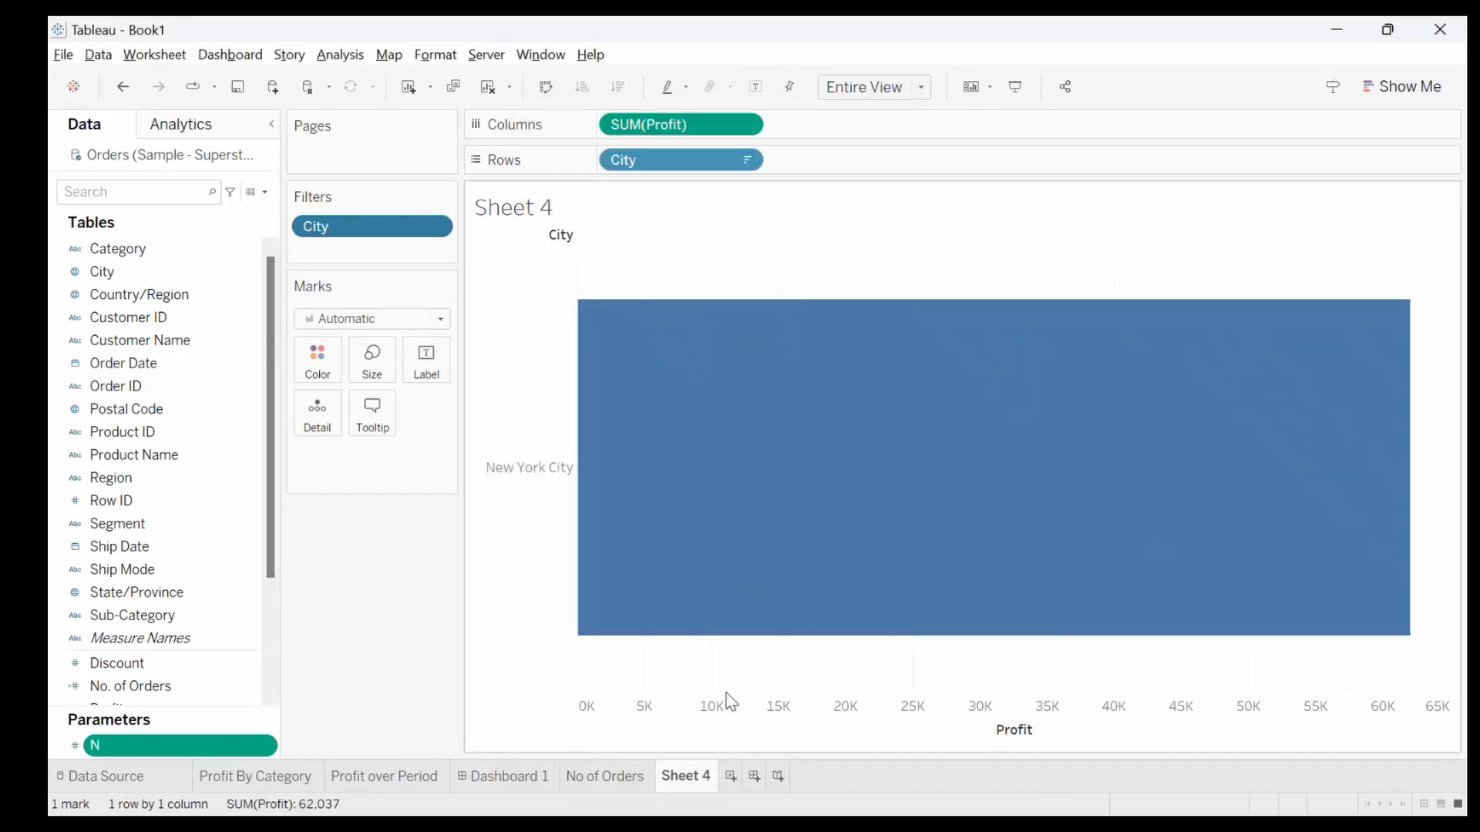
Show the N parameter control on the sheet and set its value to 10
click(264, 747)
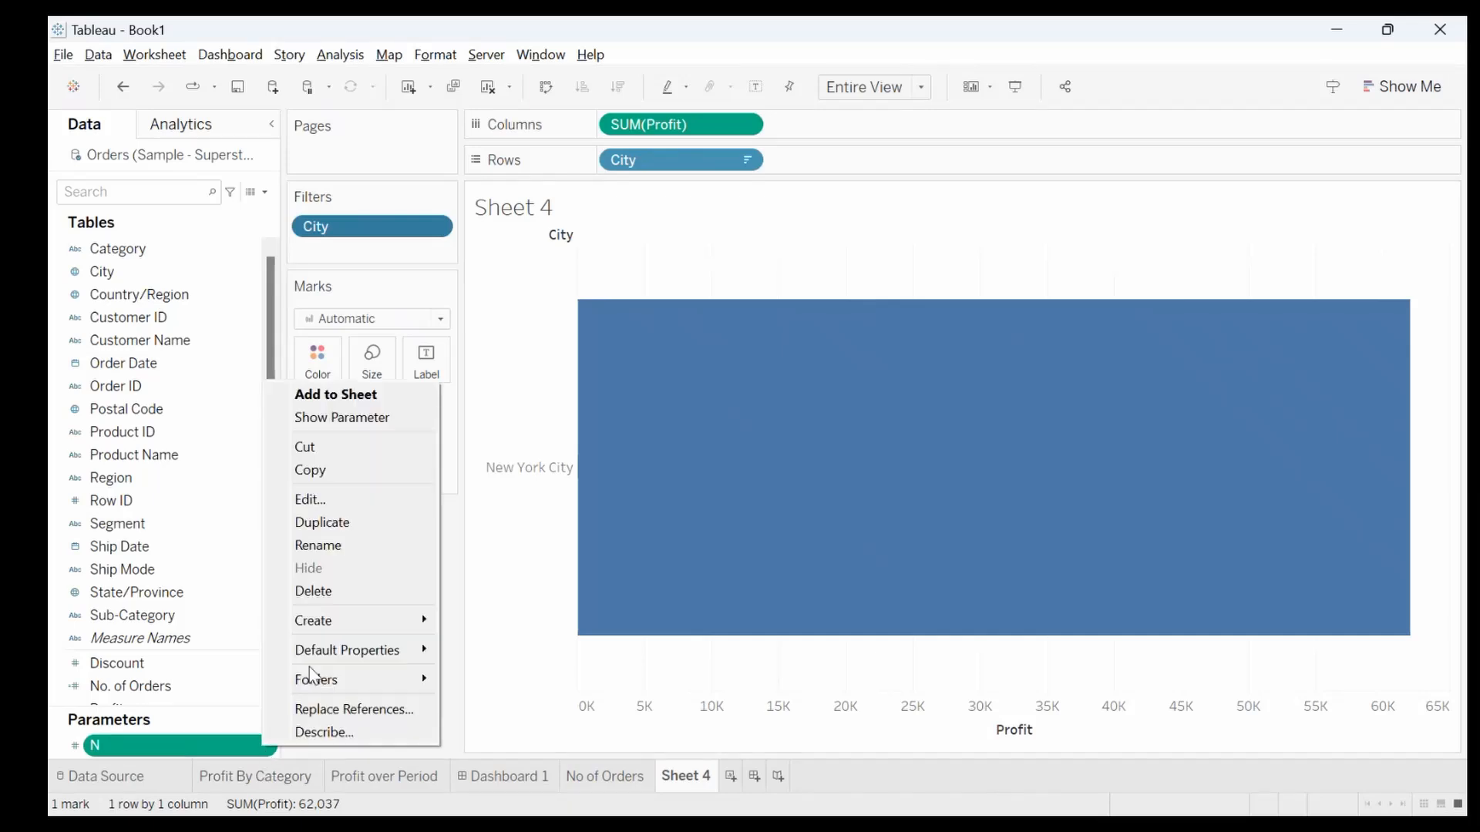
click(338, 418)
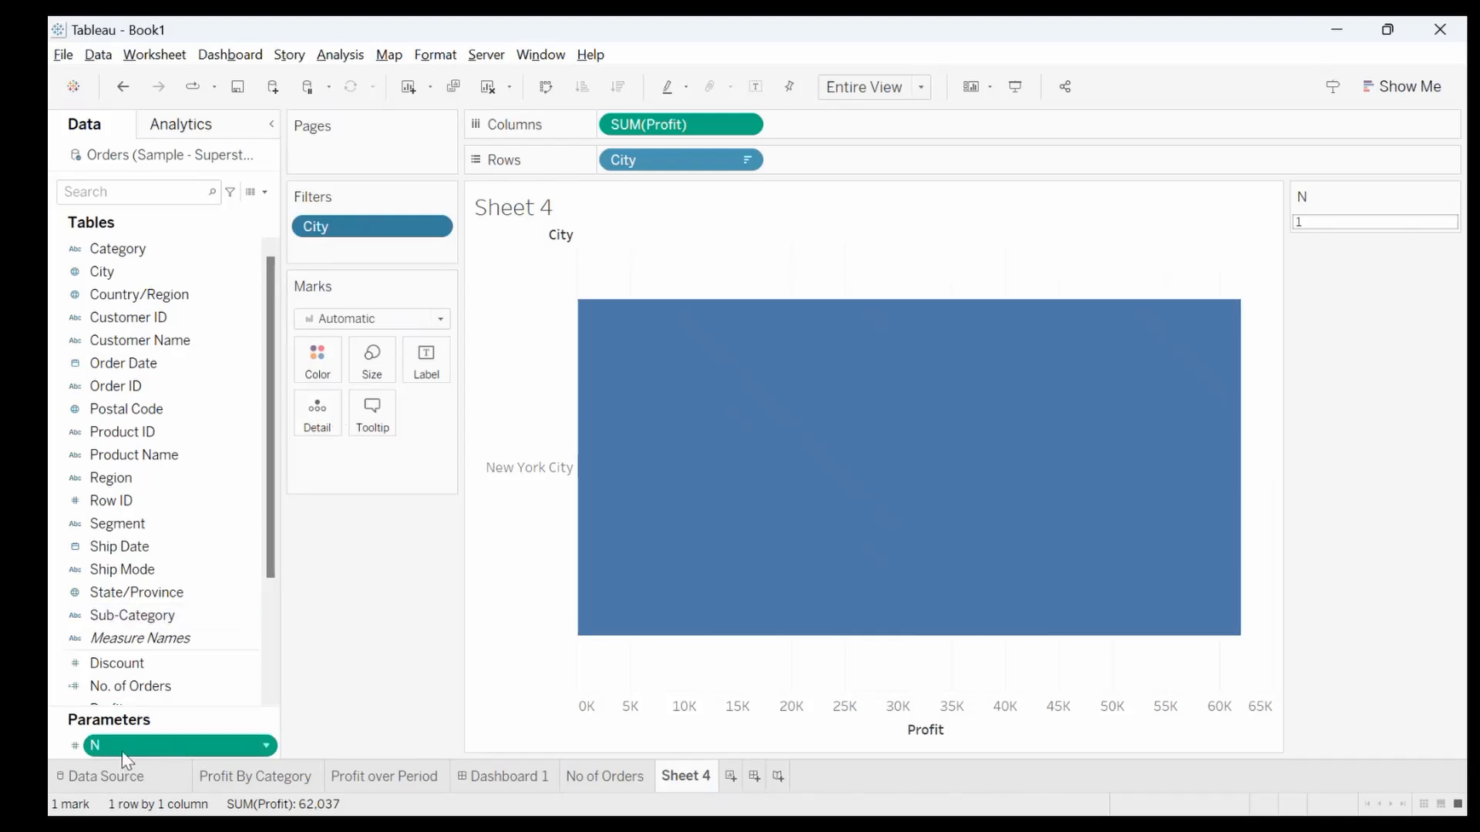
double_click(1324, 226)
text(10)
key(Return)
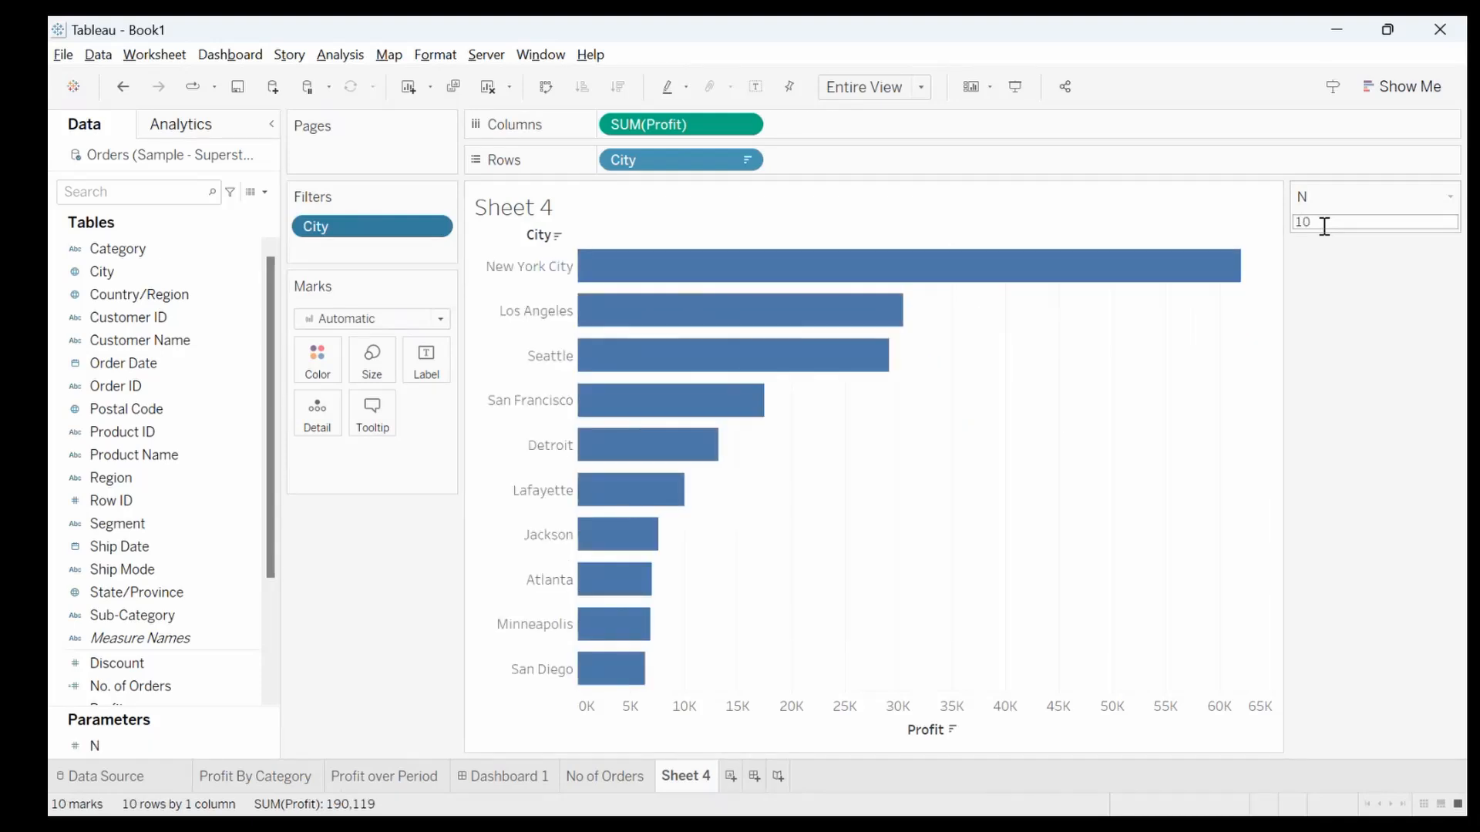
Set parameter N to 5 so the chart is limited to the top five cities
double_click(1324, 225)
text(5)
key(Return)
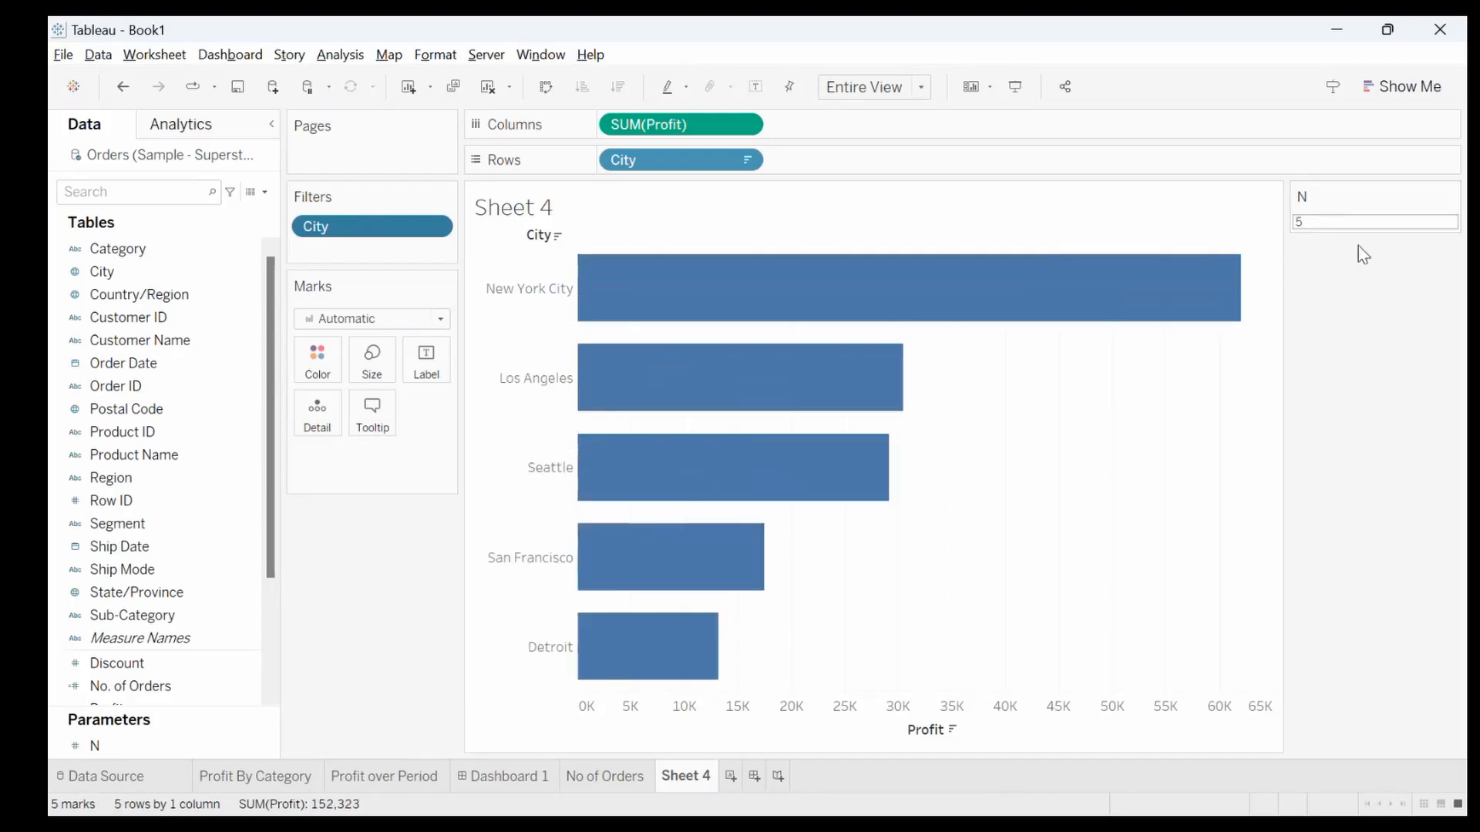
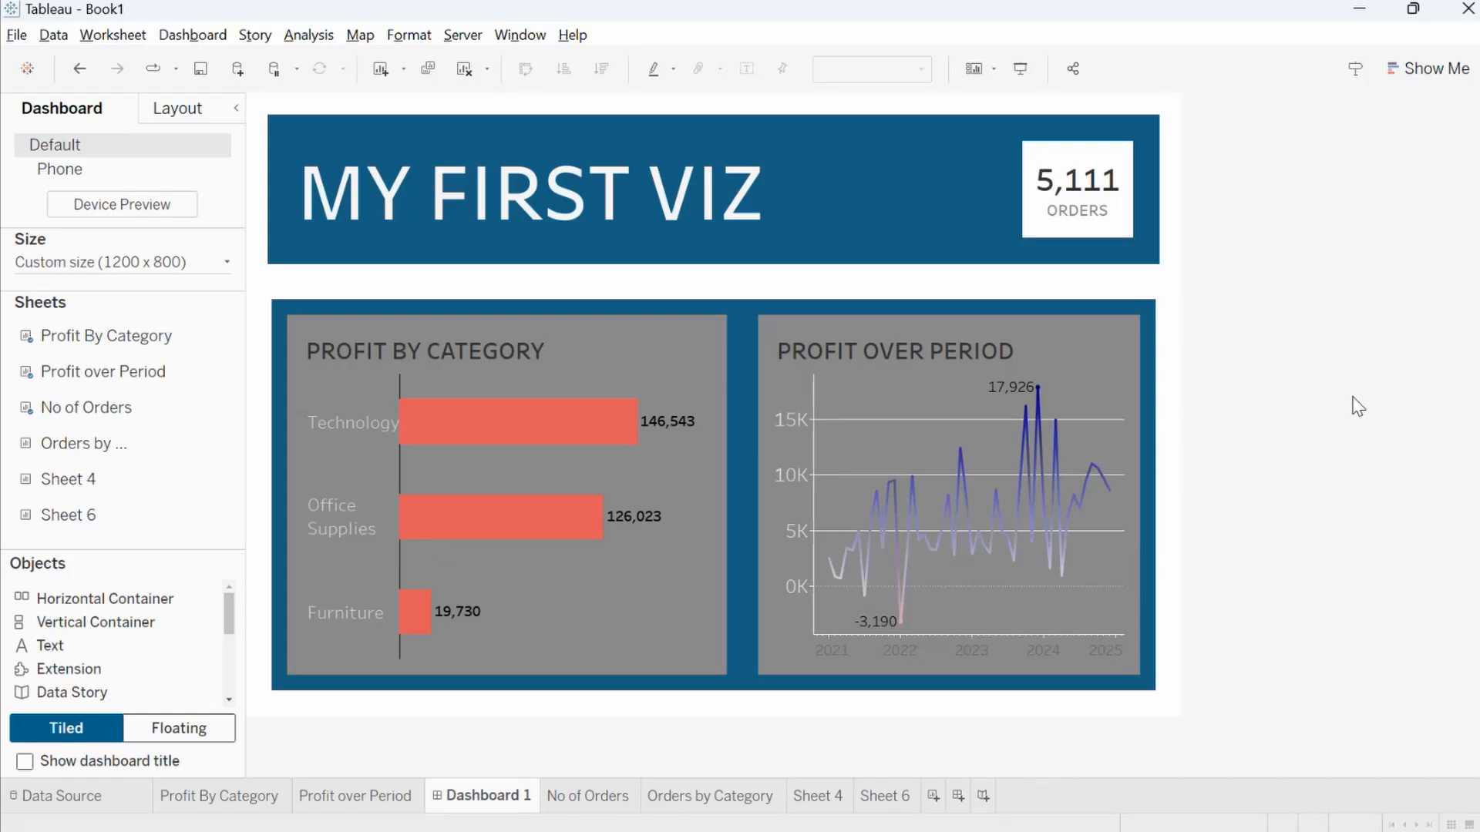
Add a new worksheet and display the Show Me chart types, checking Dashboard 1 before returning to the new sheet
click(933, 796)
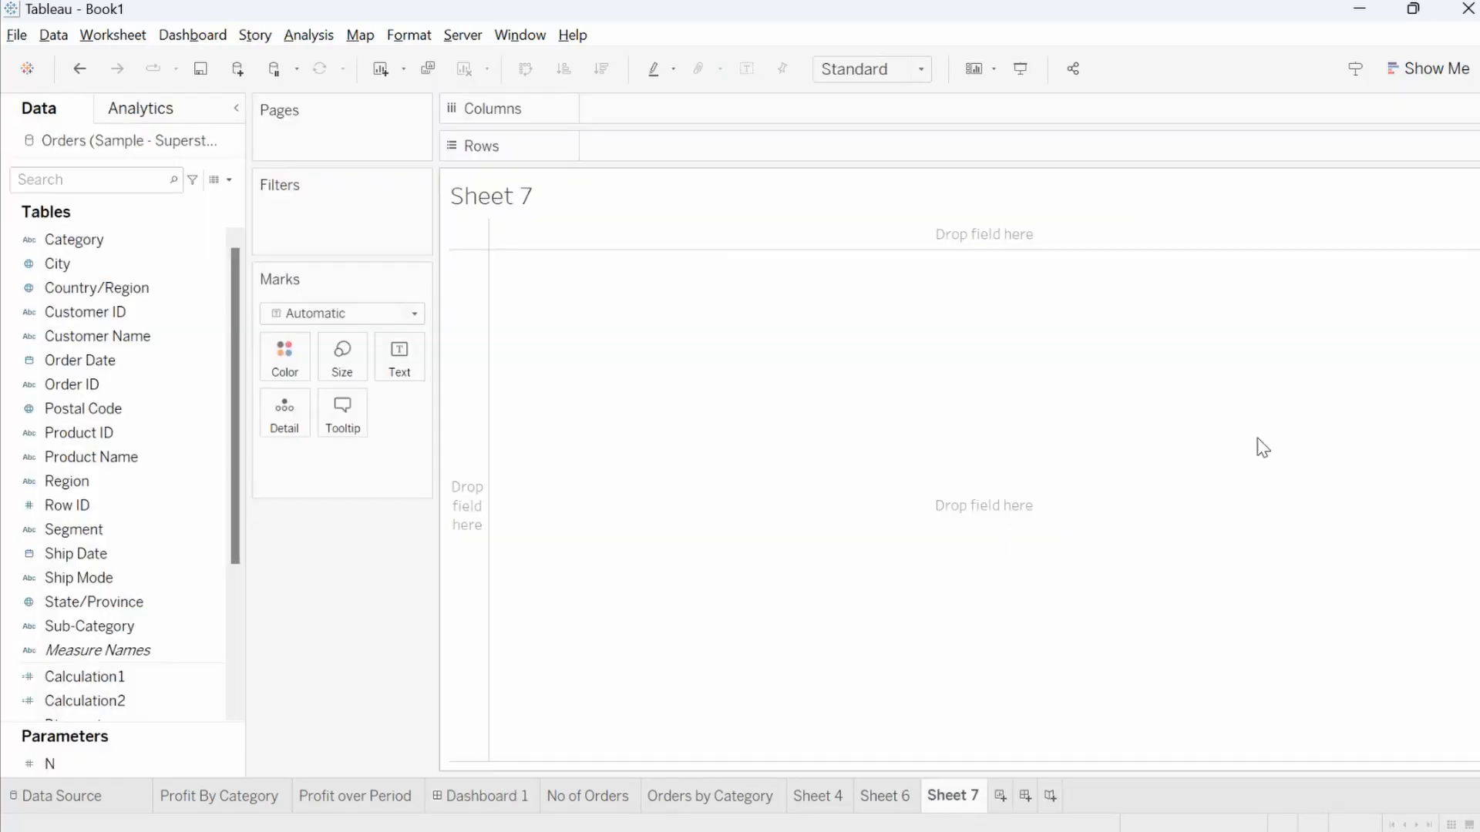
click(1446, 77)
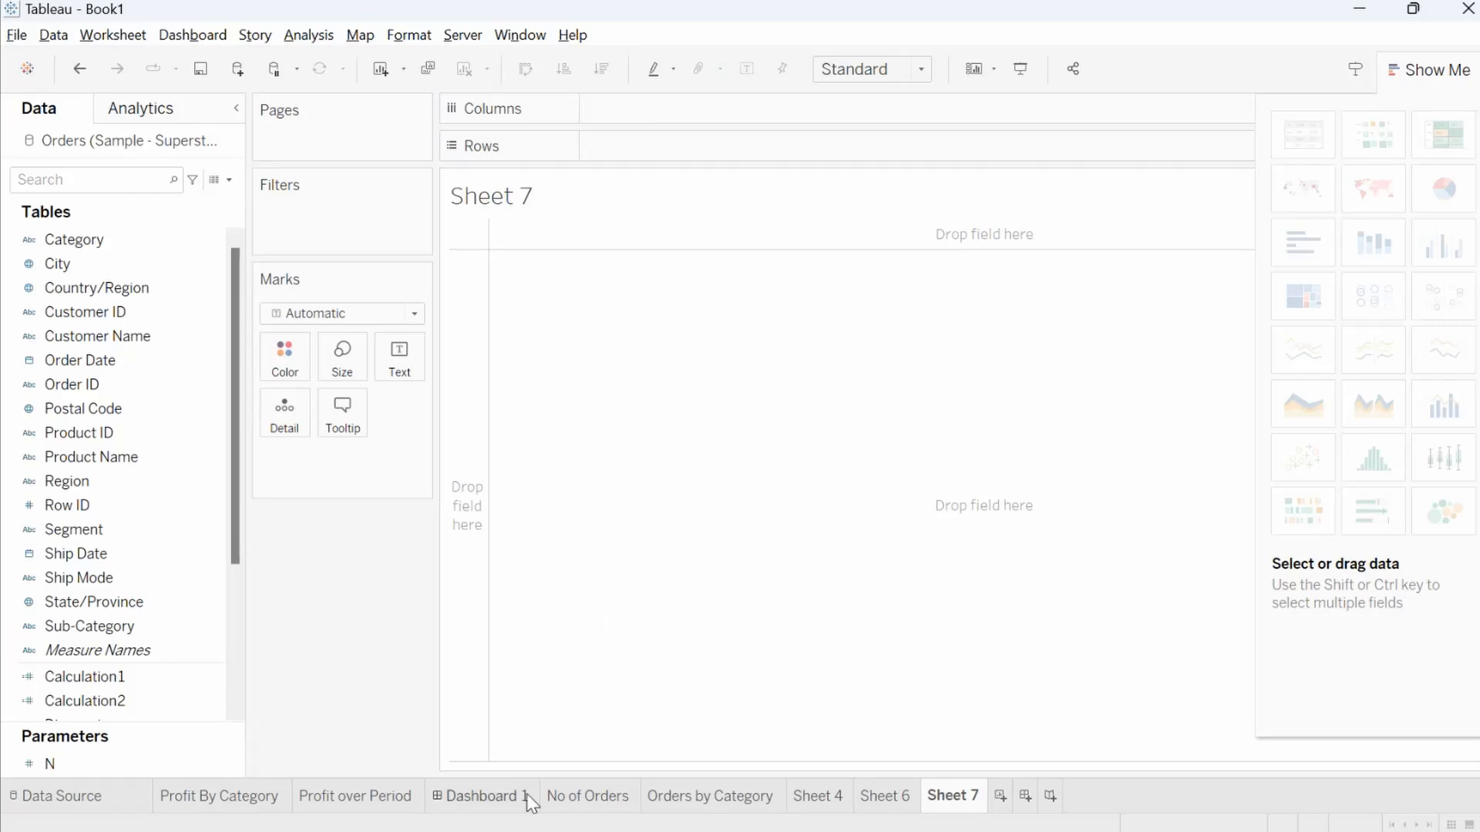
click(482, 802)
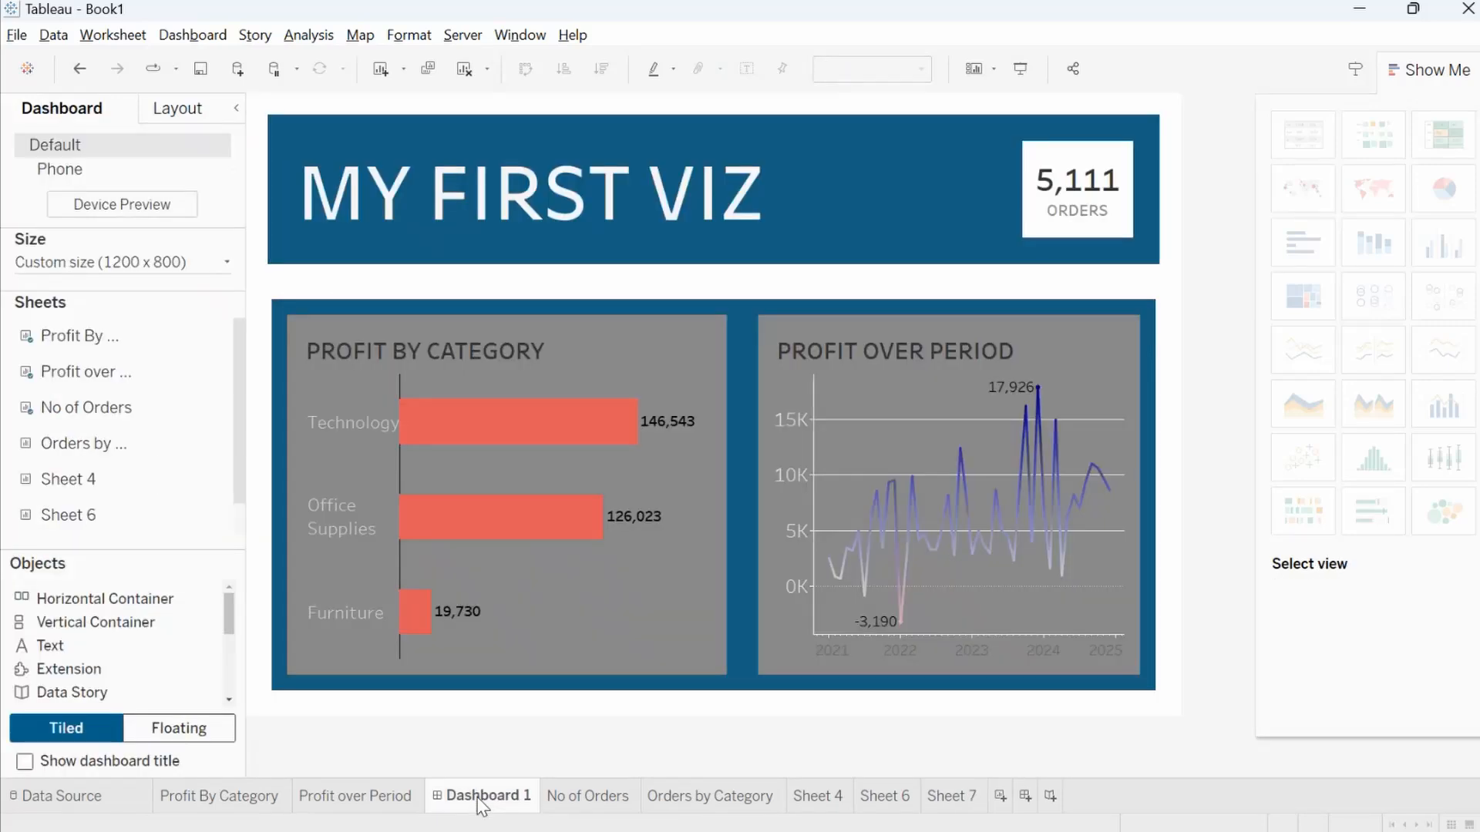
click(953, 802)
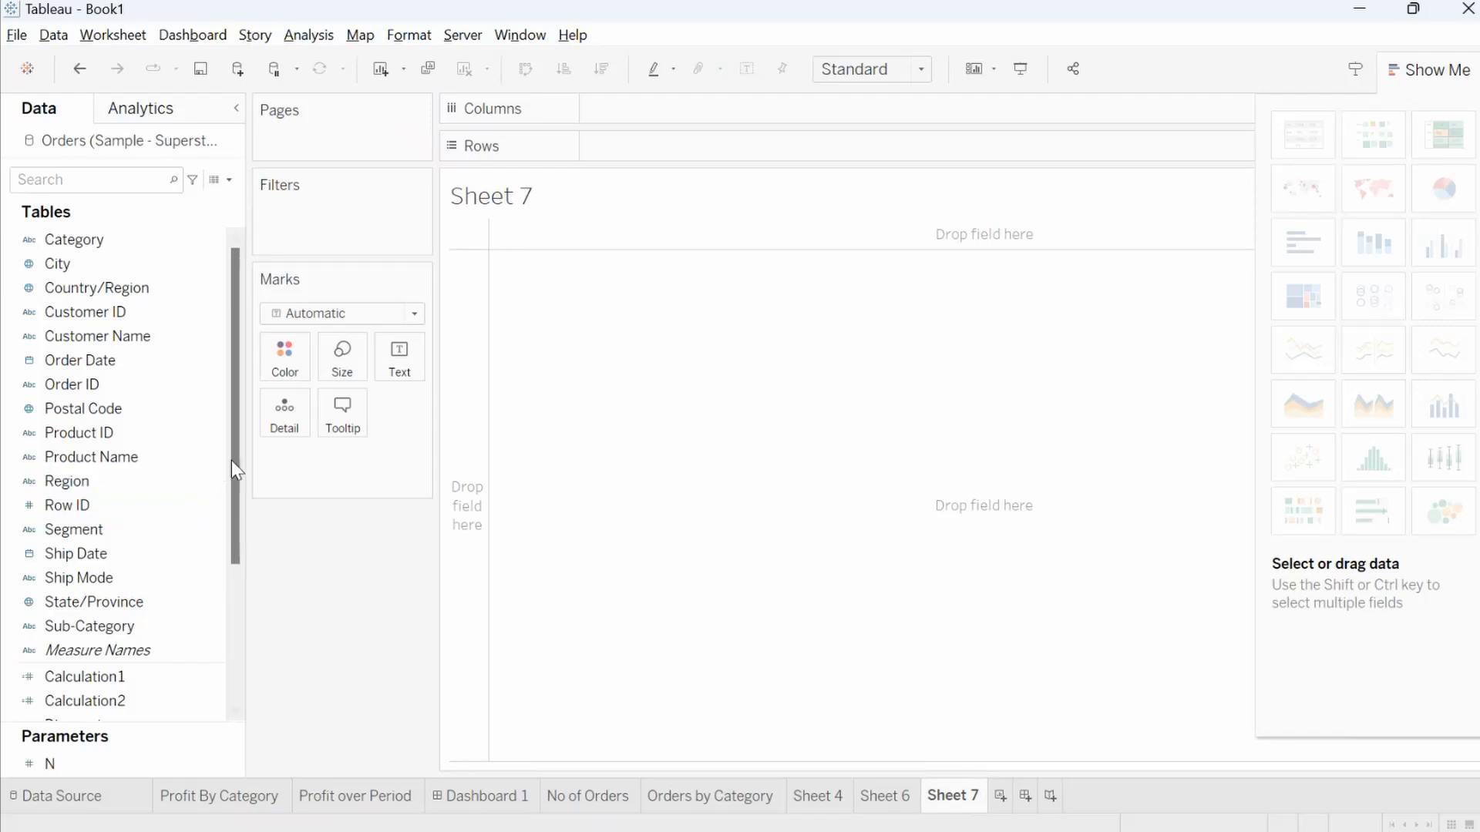
Search the data fields for "no" and place No. of Orders on Rows
scroll(239, 477, down, 1)
scroll(241, 480, down, 3)
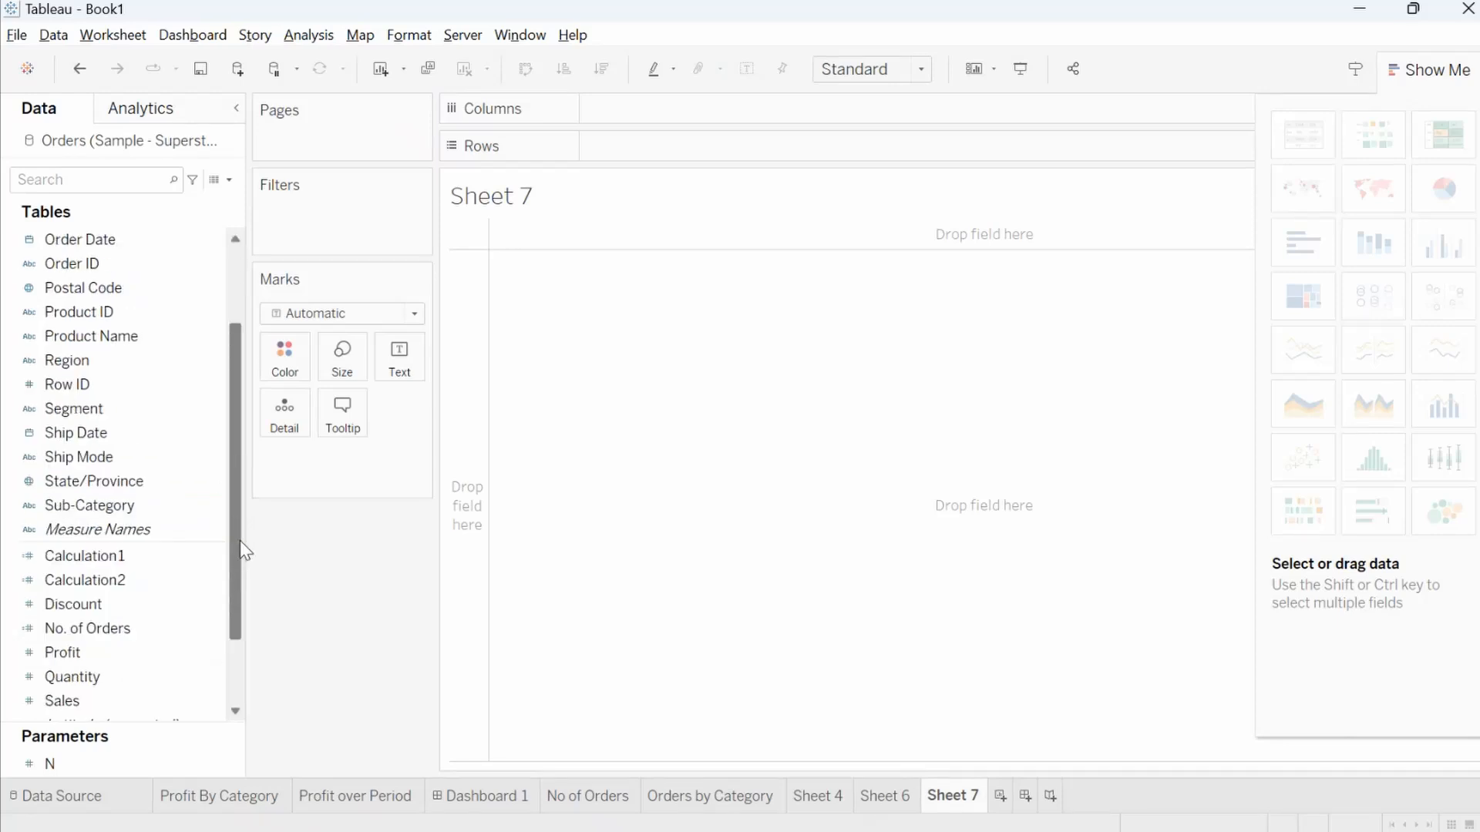
scroll(228, 618, down, 3)
scroll(234, 539, up, 7)
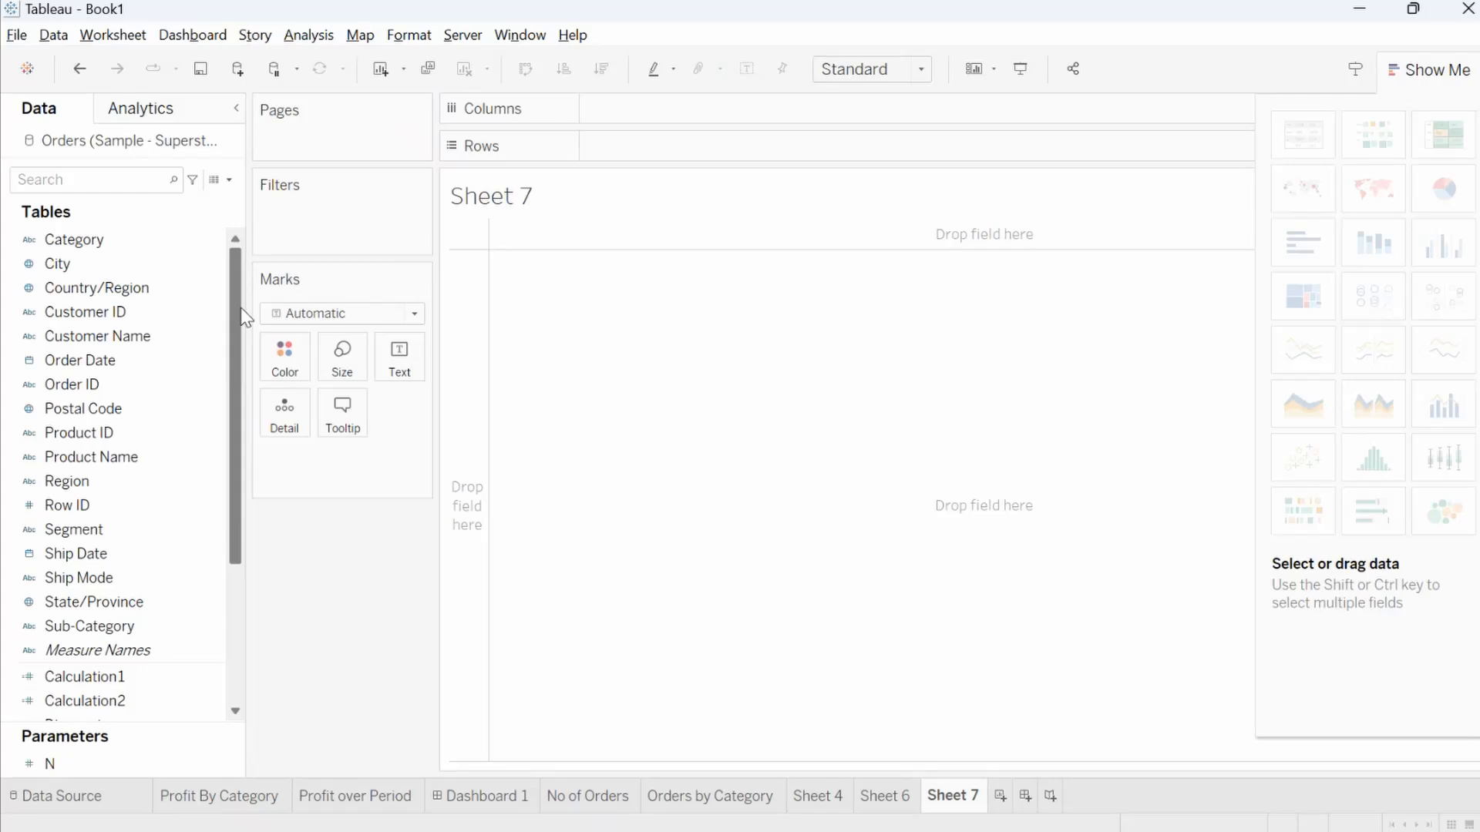
text(no)
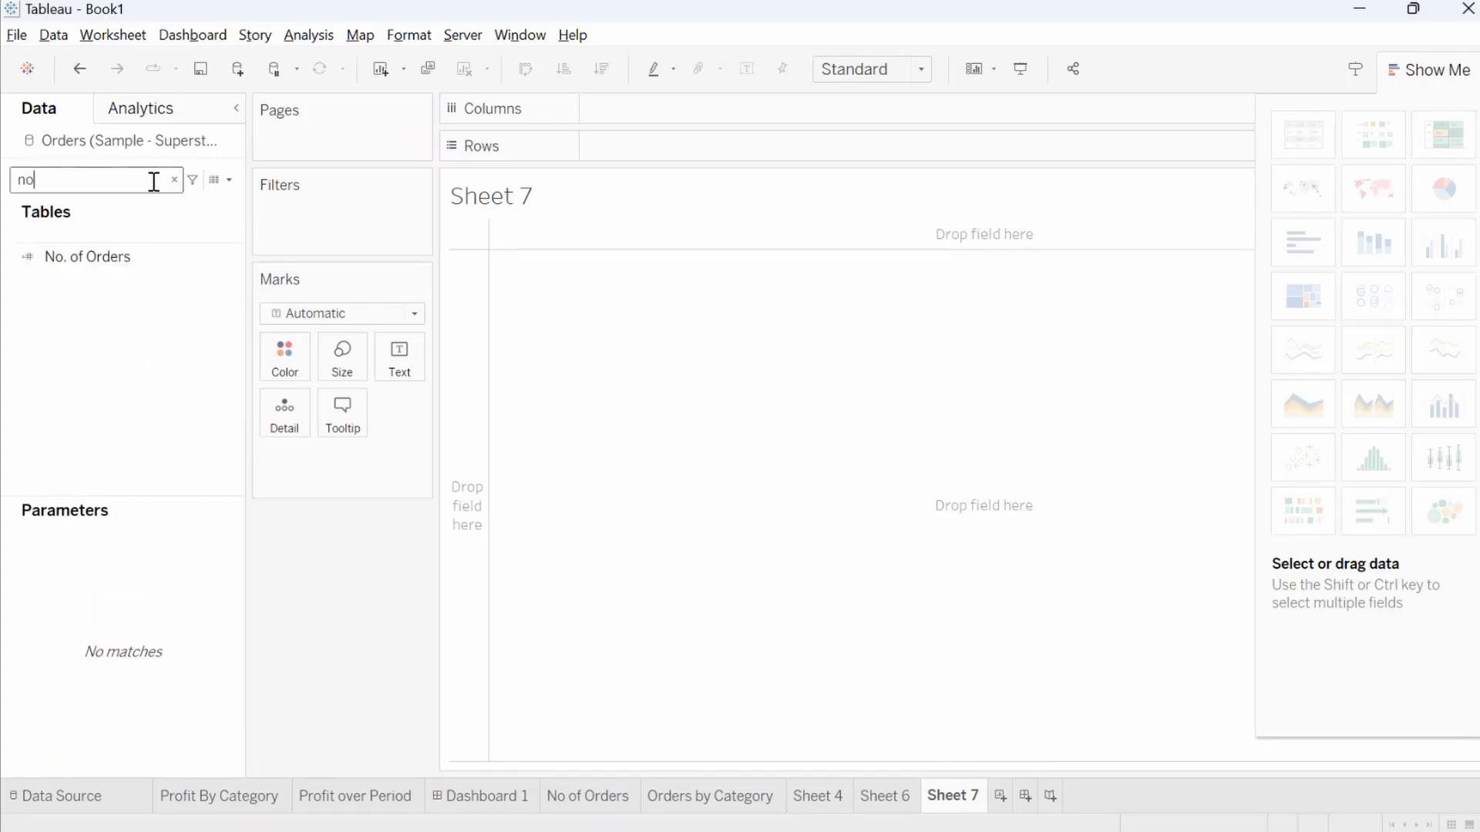
click(118, 250)
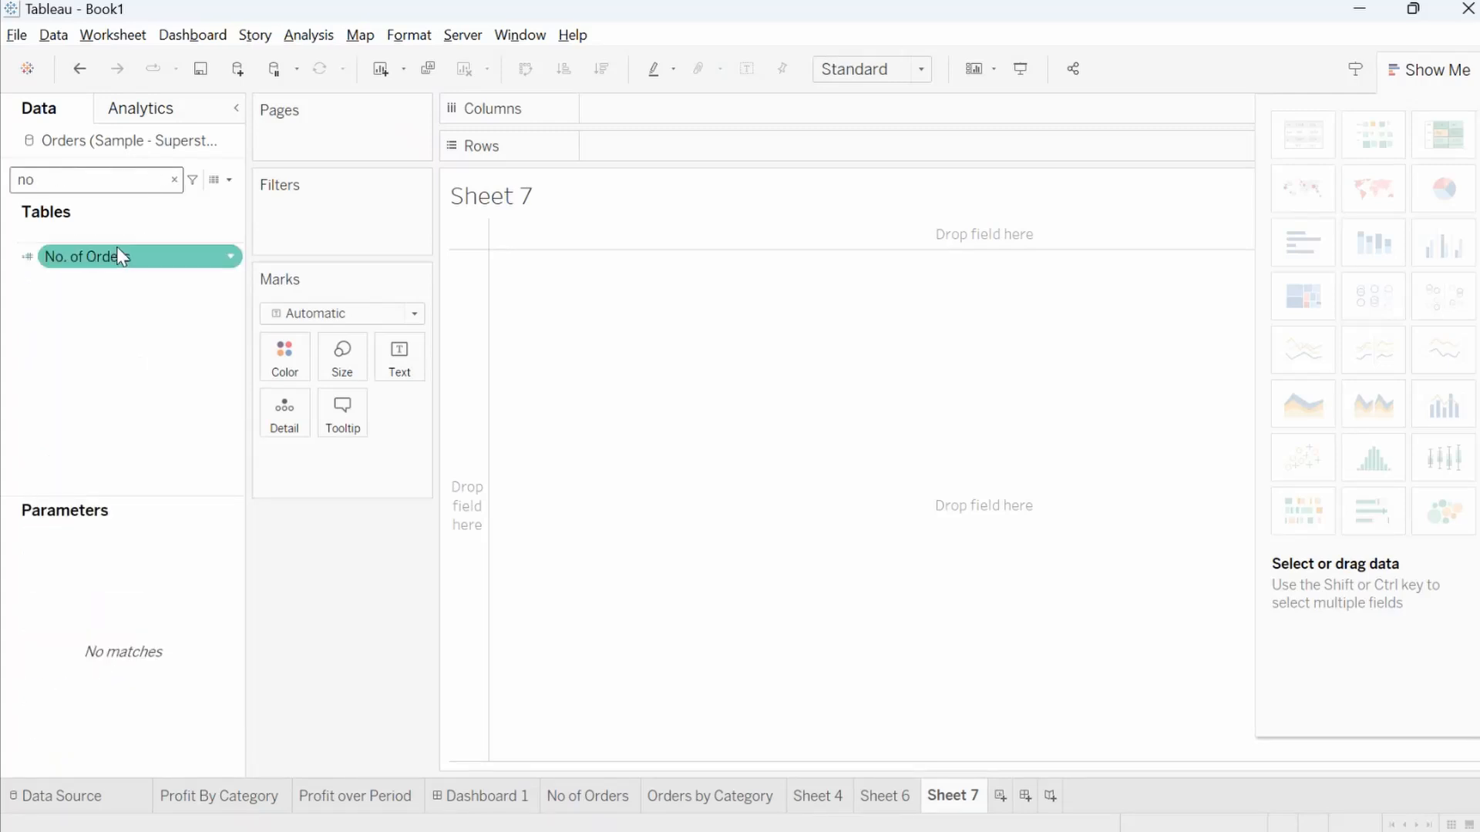
drag(117, 247, 652, 138)
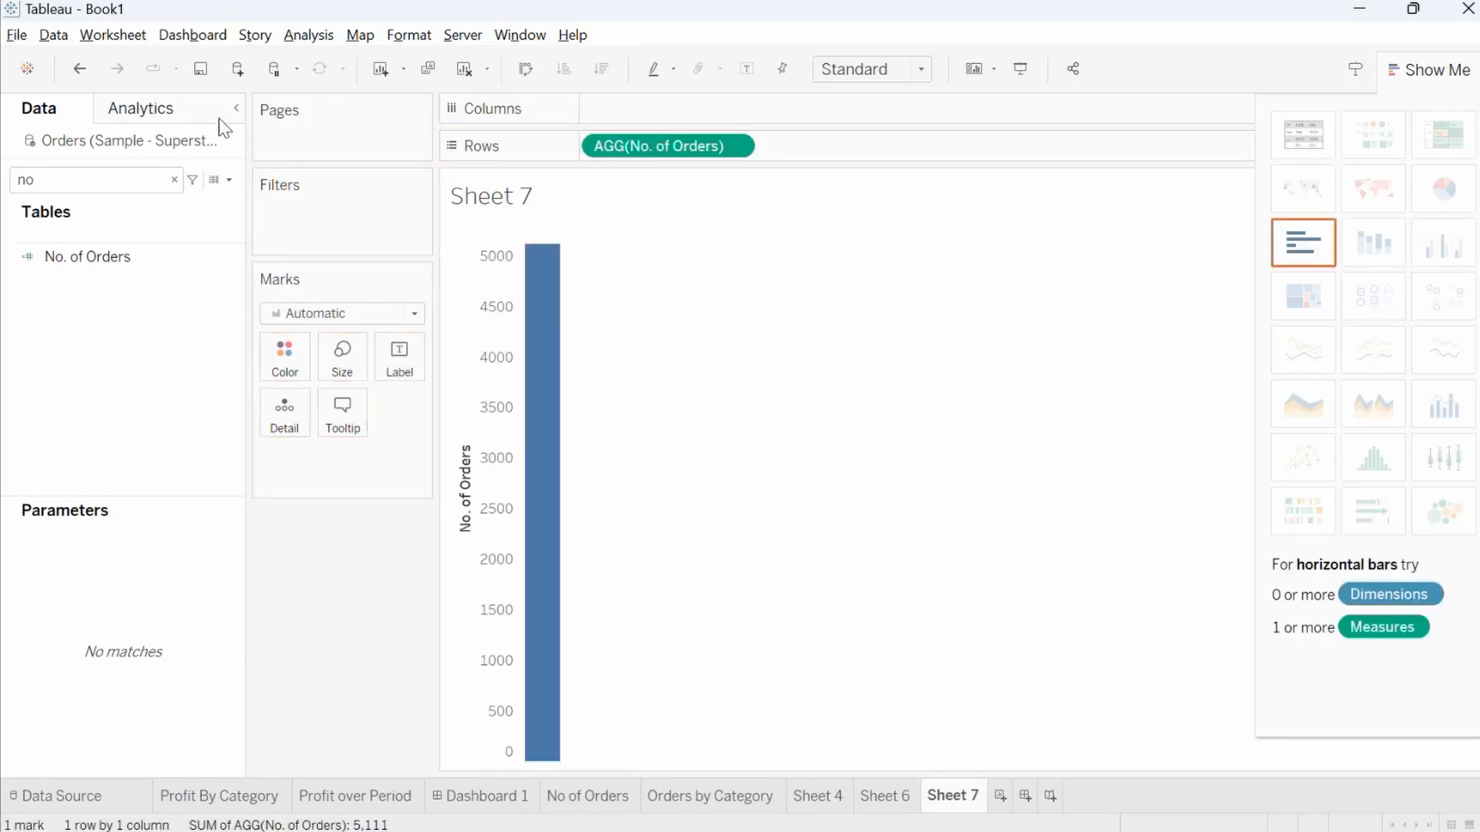
Clear the field search and colour the No. of Orders bar by Category
click(173, 182)
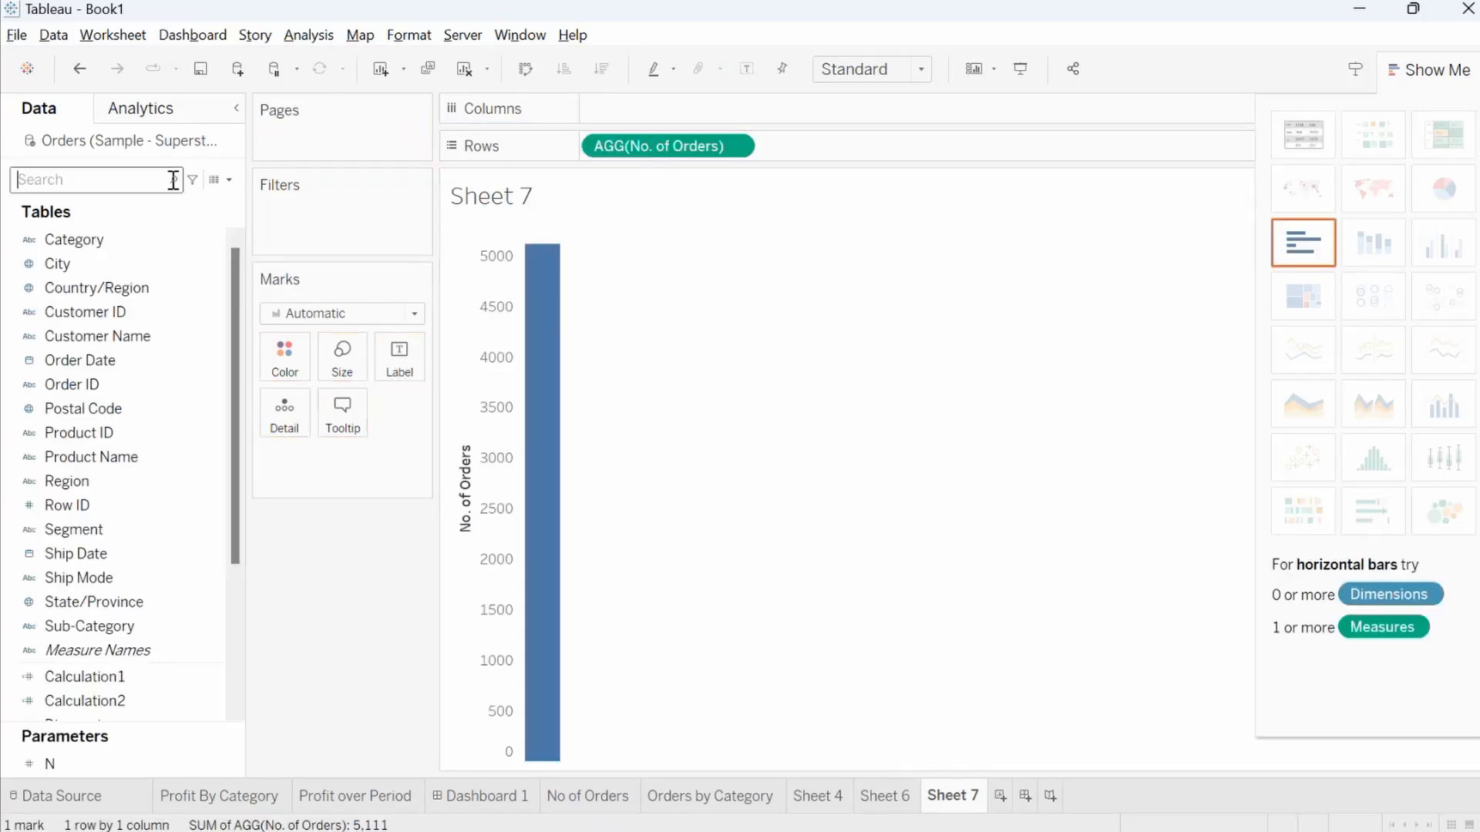
click(114, 241)
drag(116, 241, 287, 369)
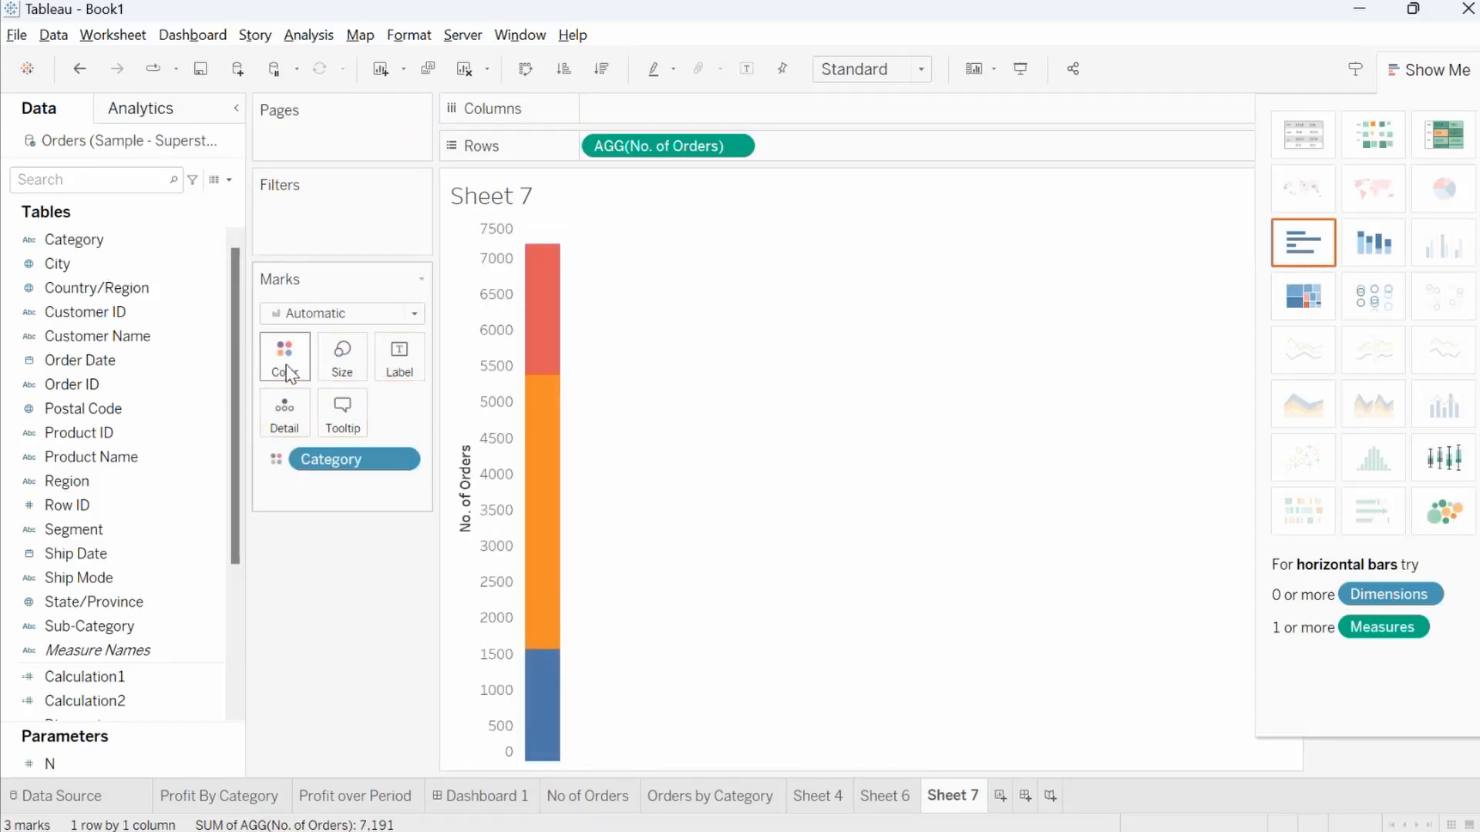
Move No. of Orders from Rows to Columns and hide the Show Me chart types
drag(639, 140, 657, 112)
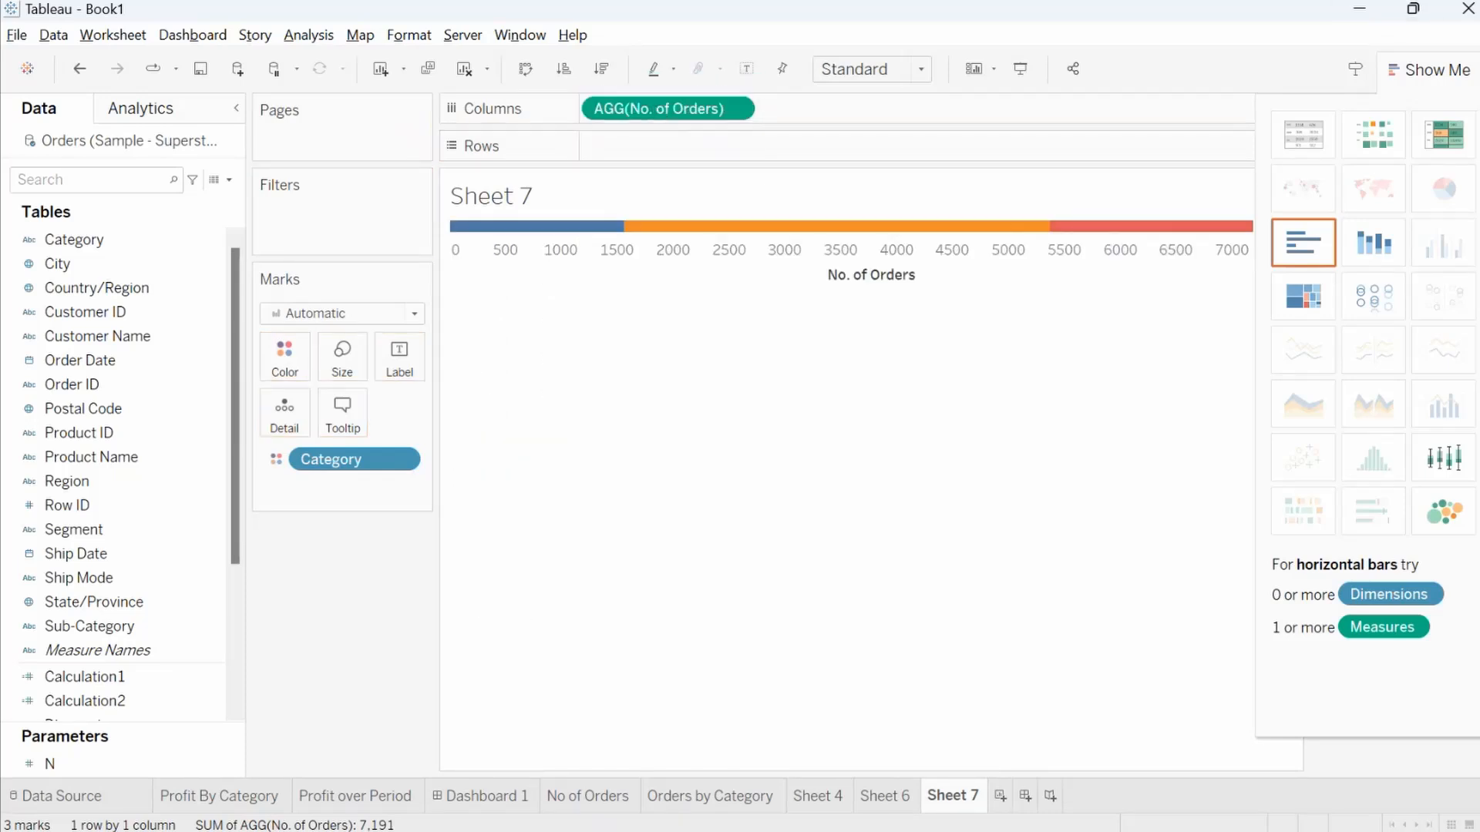
click(1431, 71)
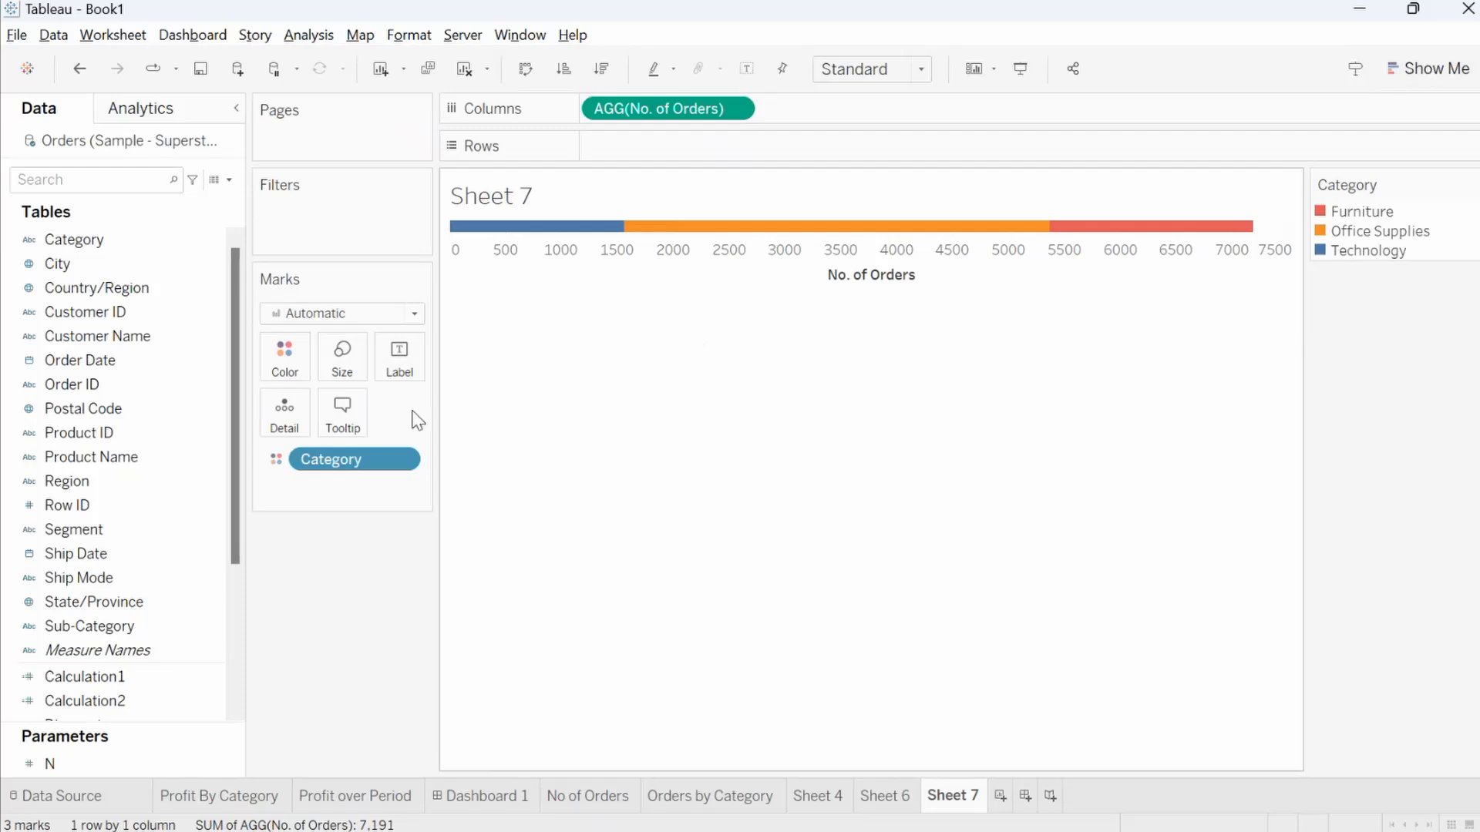
Place Category on Rows instead of Color and sort the bars in descending order
drag(356, 466, 681, 158)
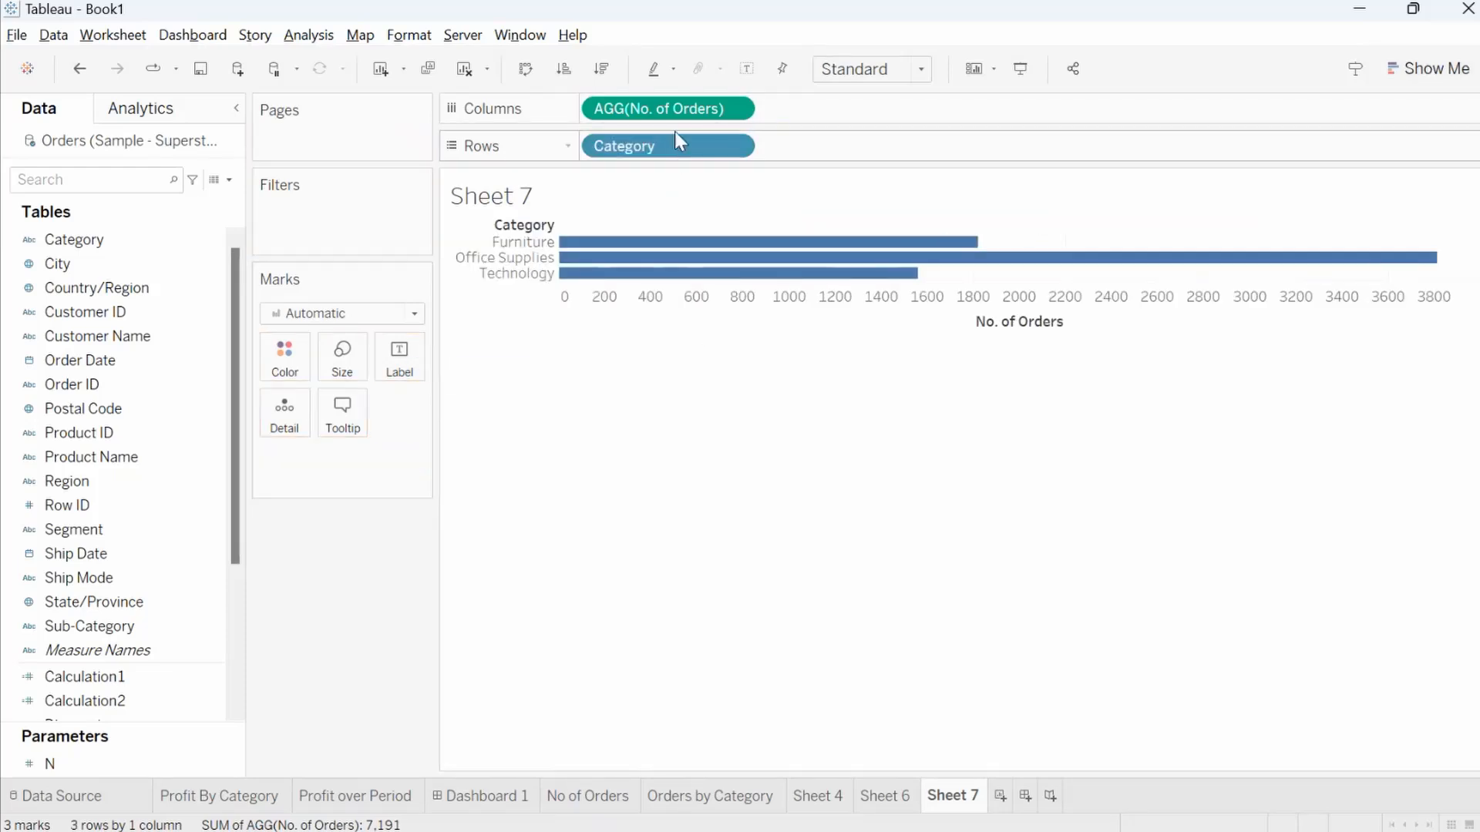
click(602, 70)
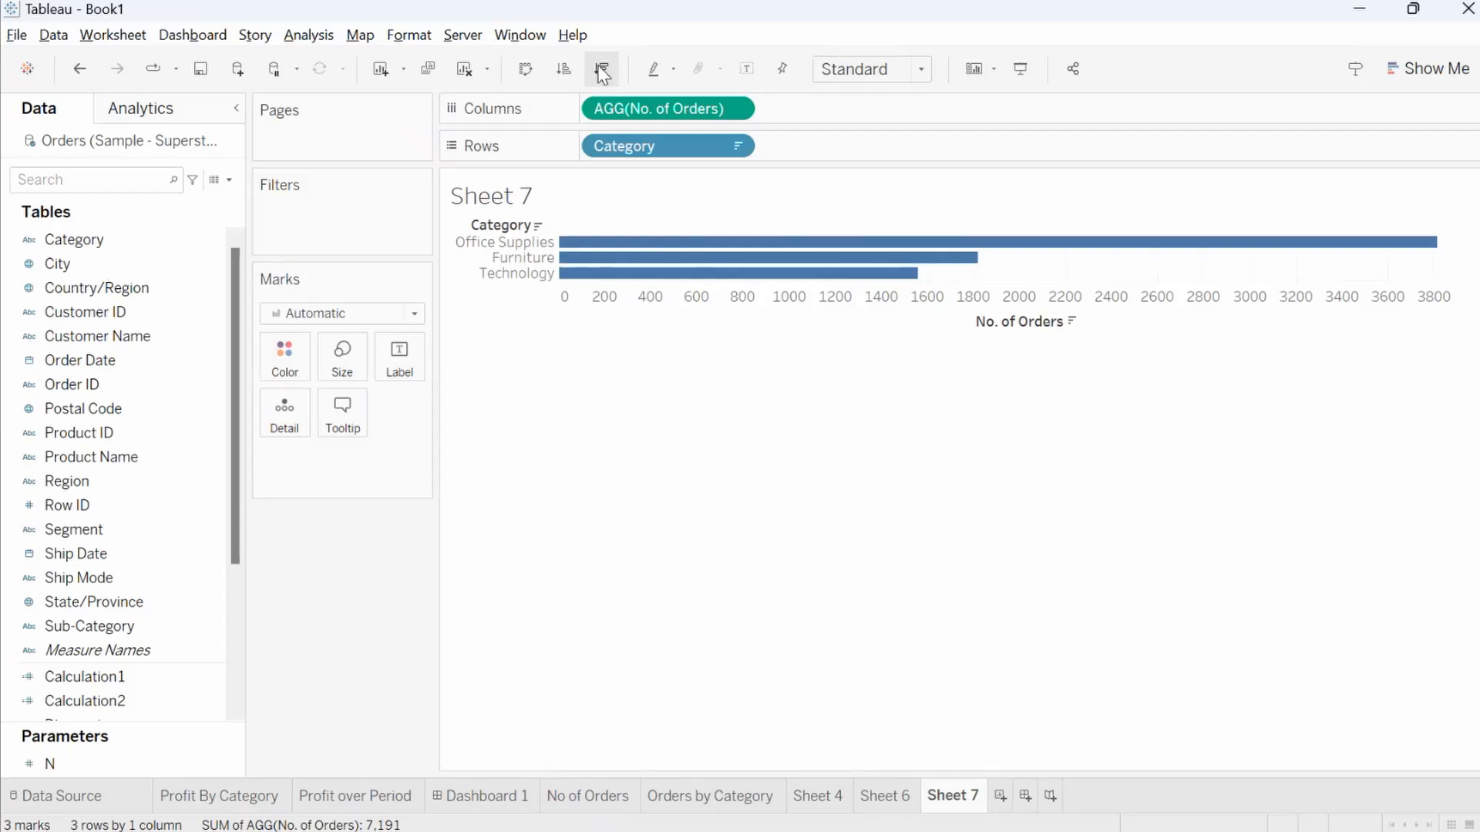
Fit the chart to Entire View and move Category from Rows back to Color
click(857, 71)
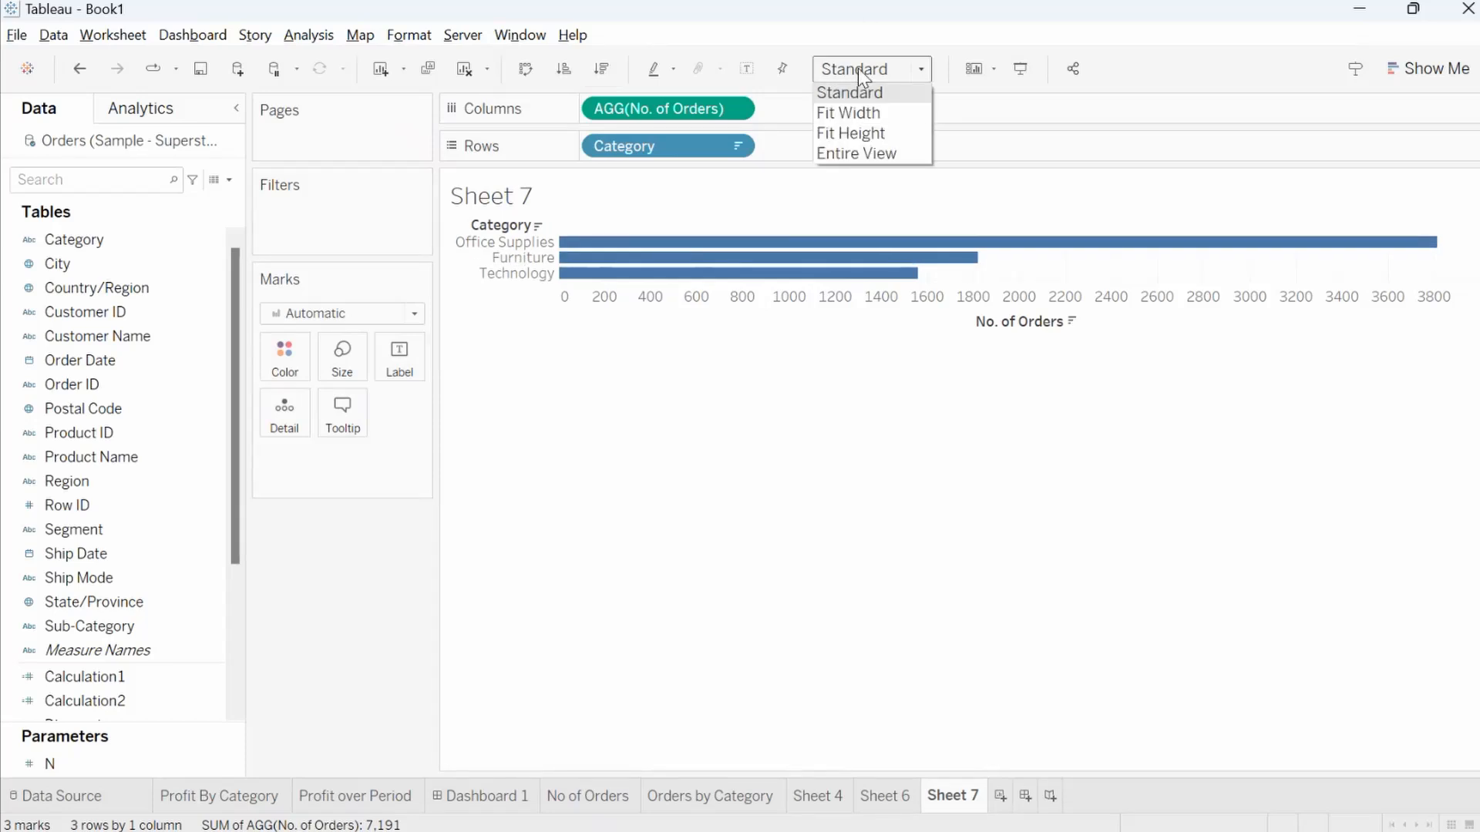
click(857, 153)
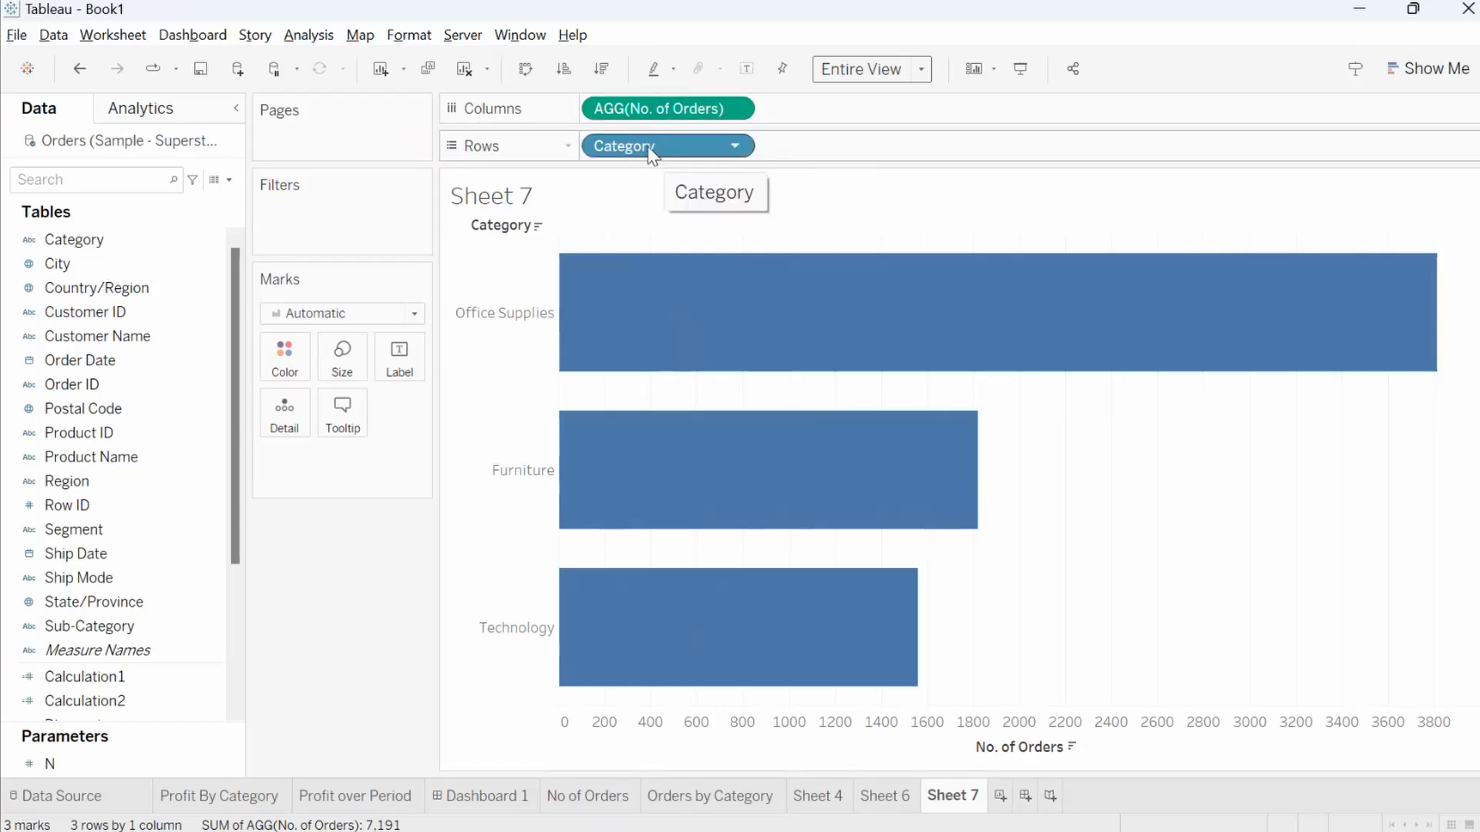
drag(651, 154, 281, 357)
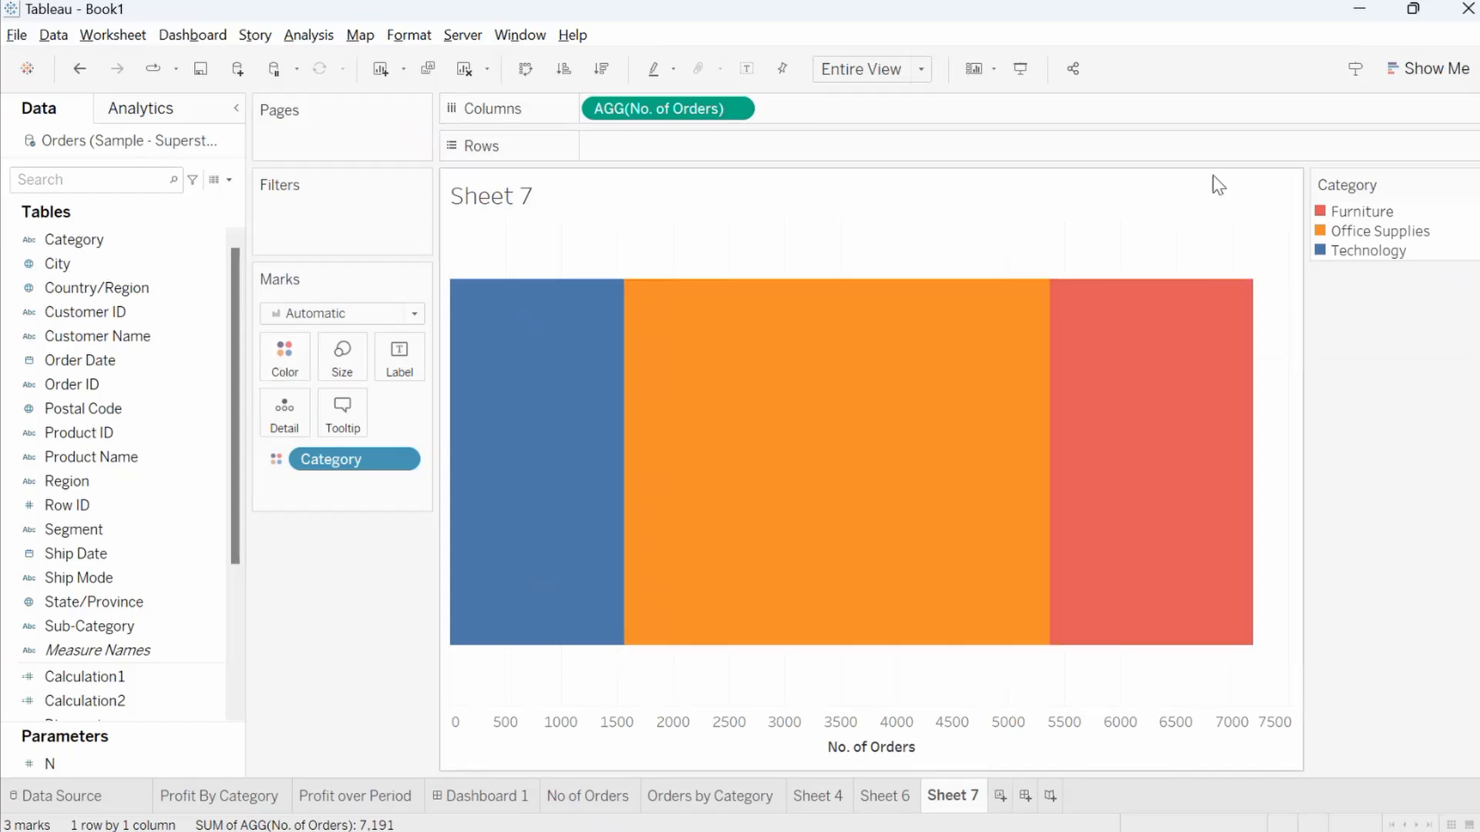
Sort the Category colour segments by the No. of Orders field in ascending order, trying descending order as well
click(1475, 185)
click(1321, 336)
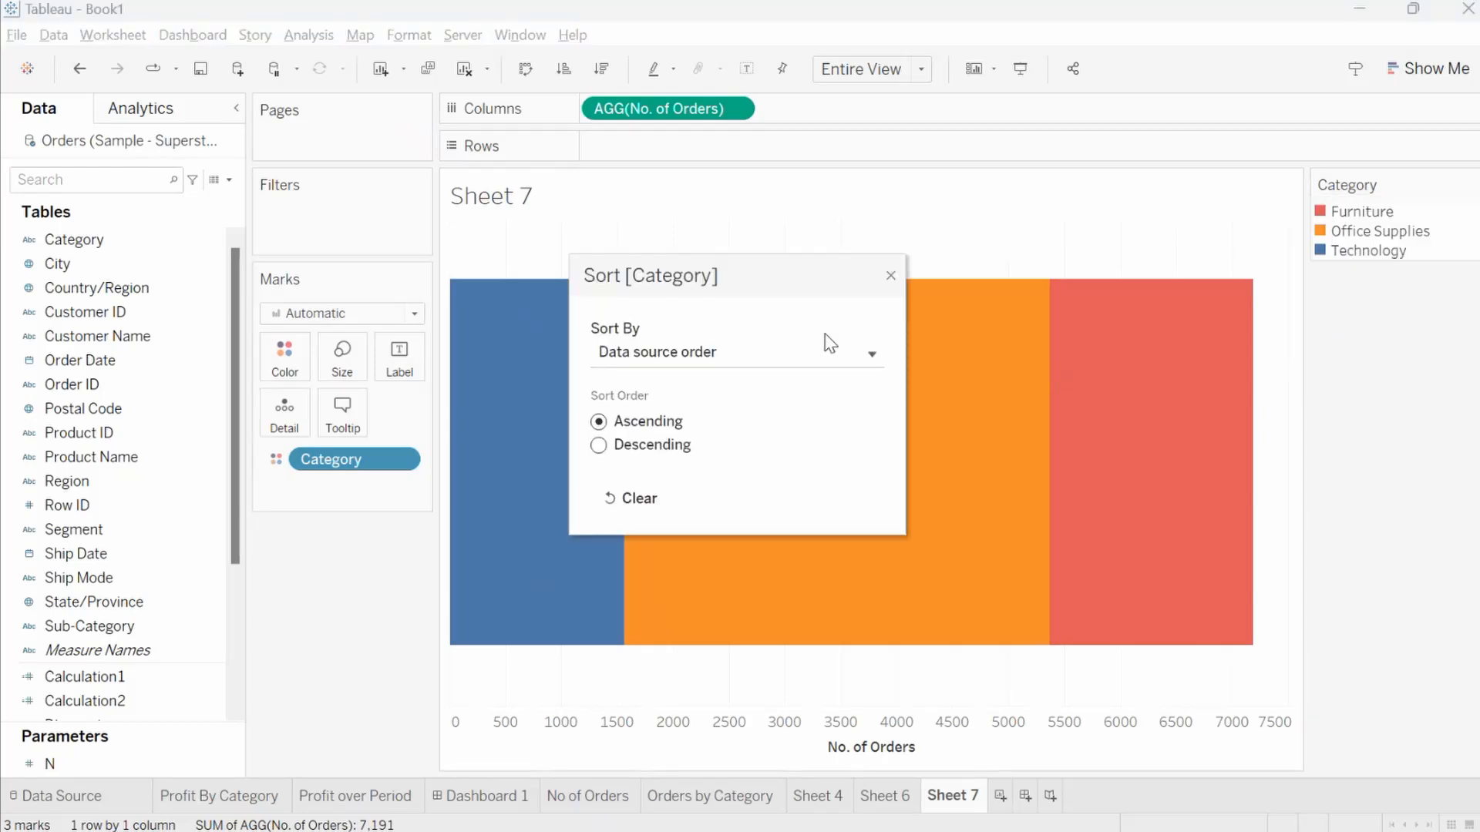
click(807, 344)
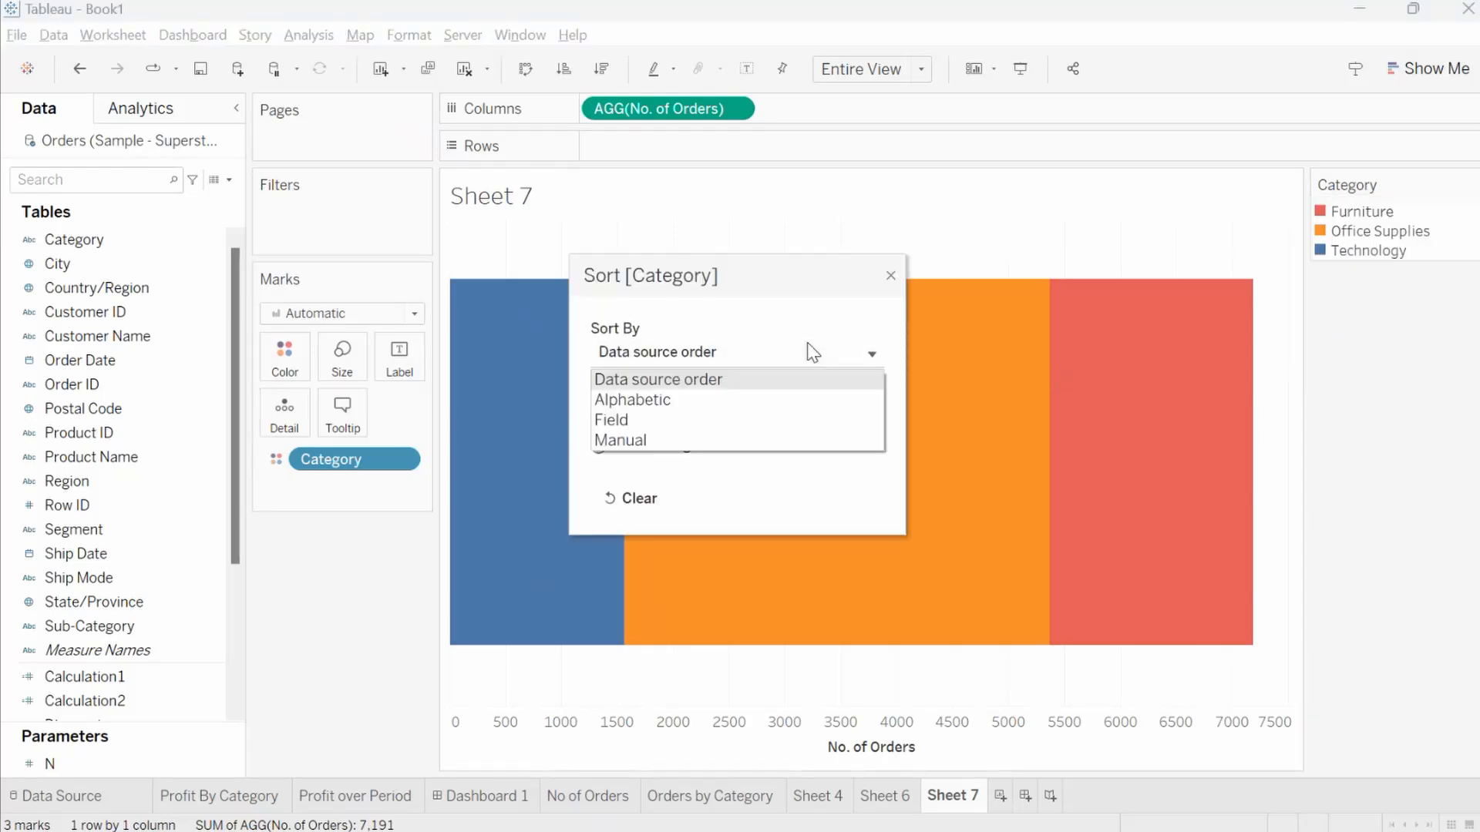
click(664, 423)
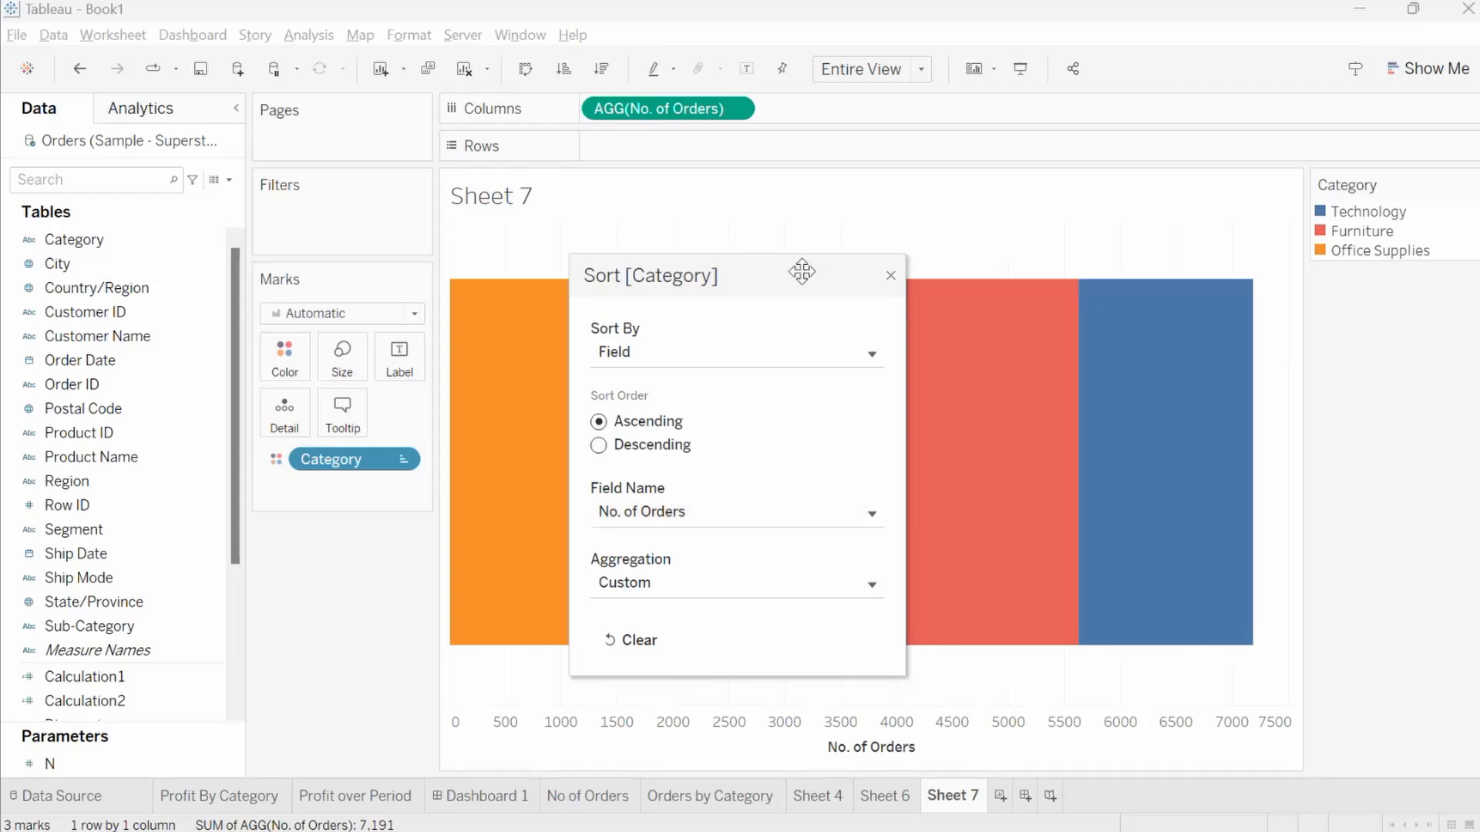
drag(801, 271, 821, 245)
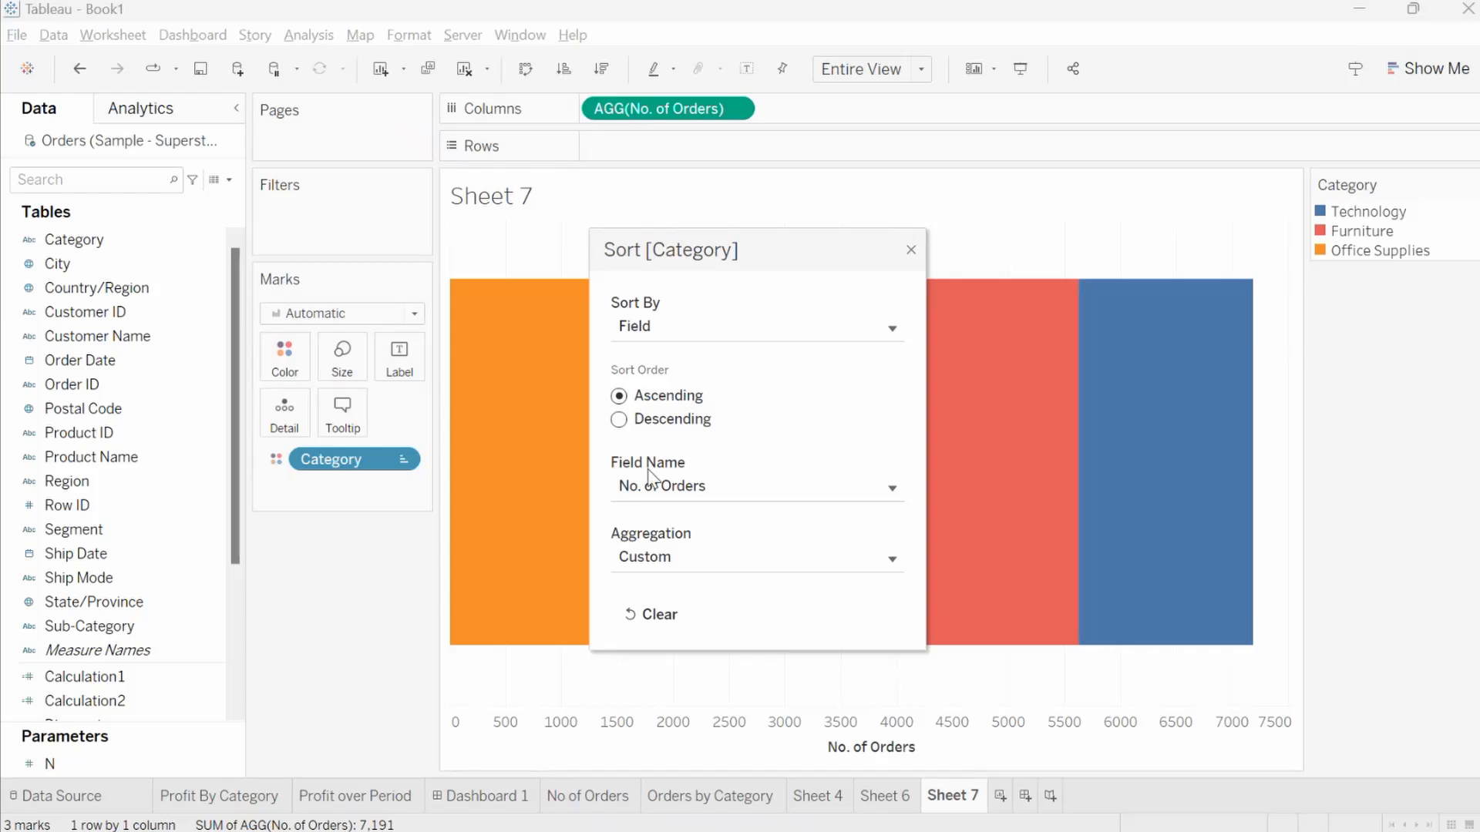
click(672, 421)
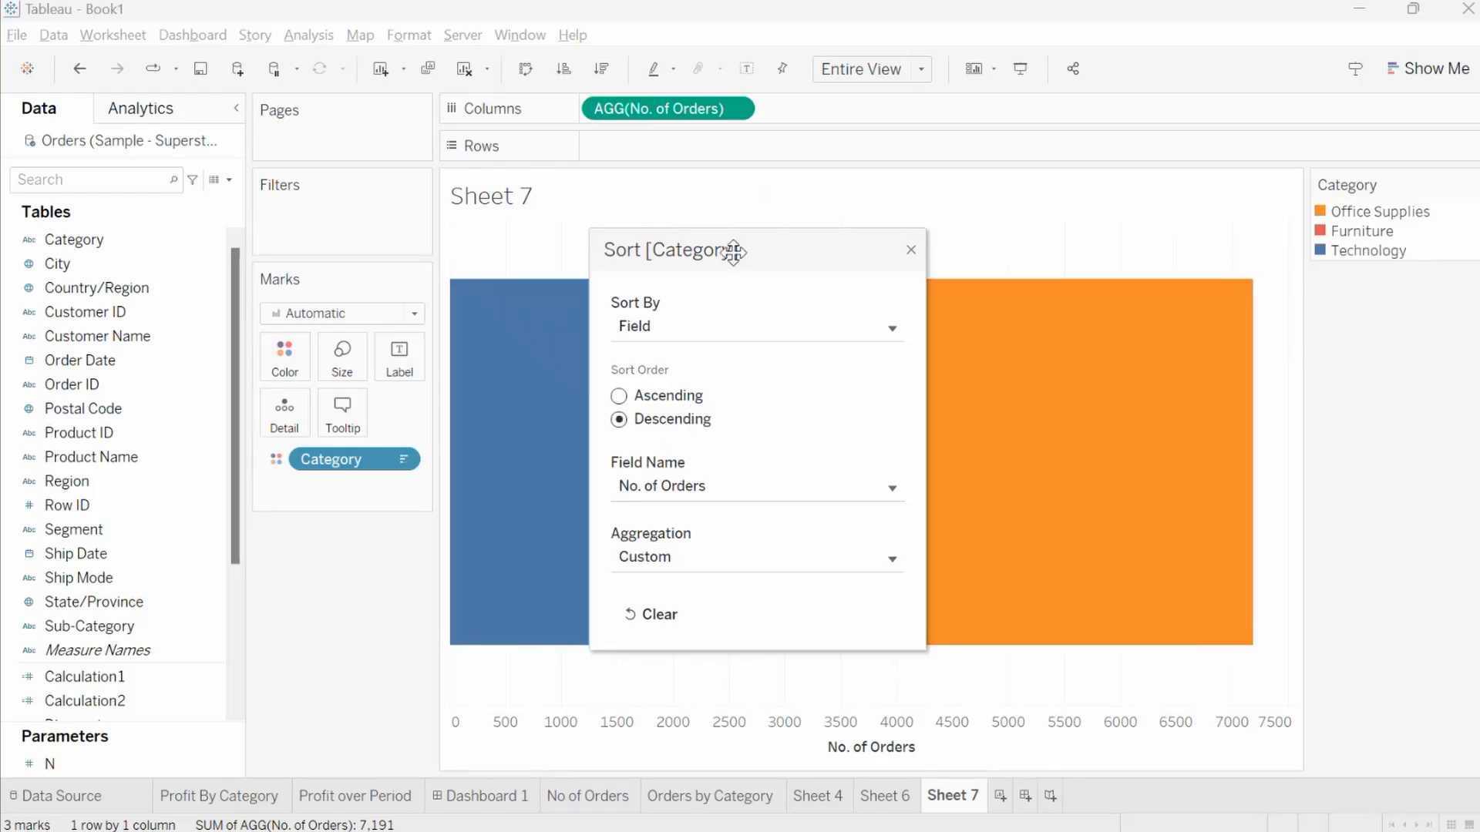
drag(733, 251, 724, 386)
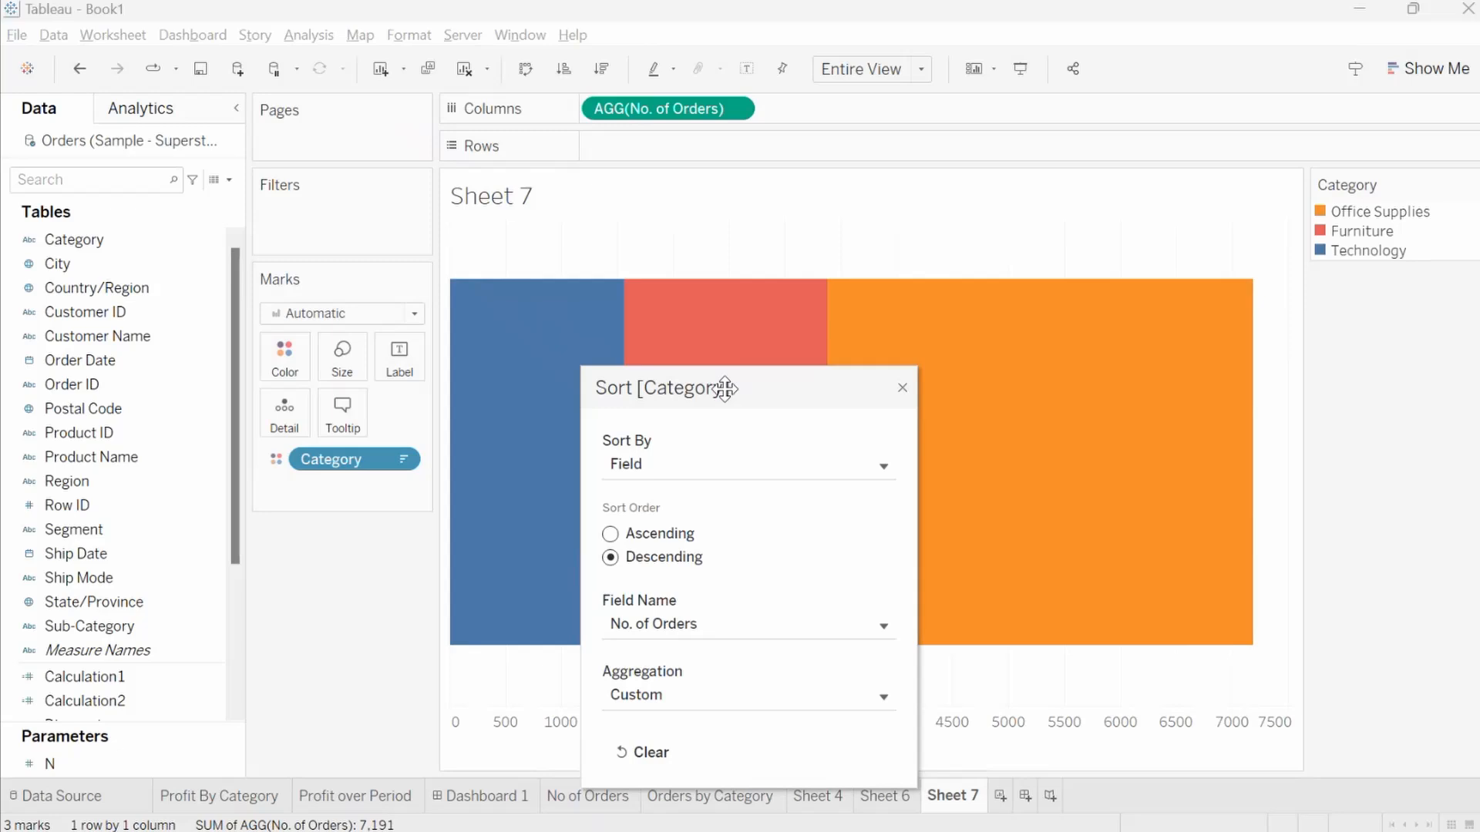
click(664, 533)
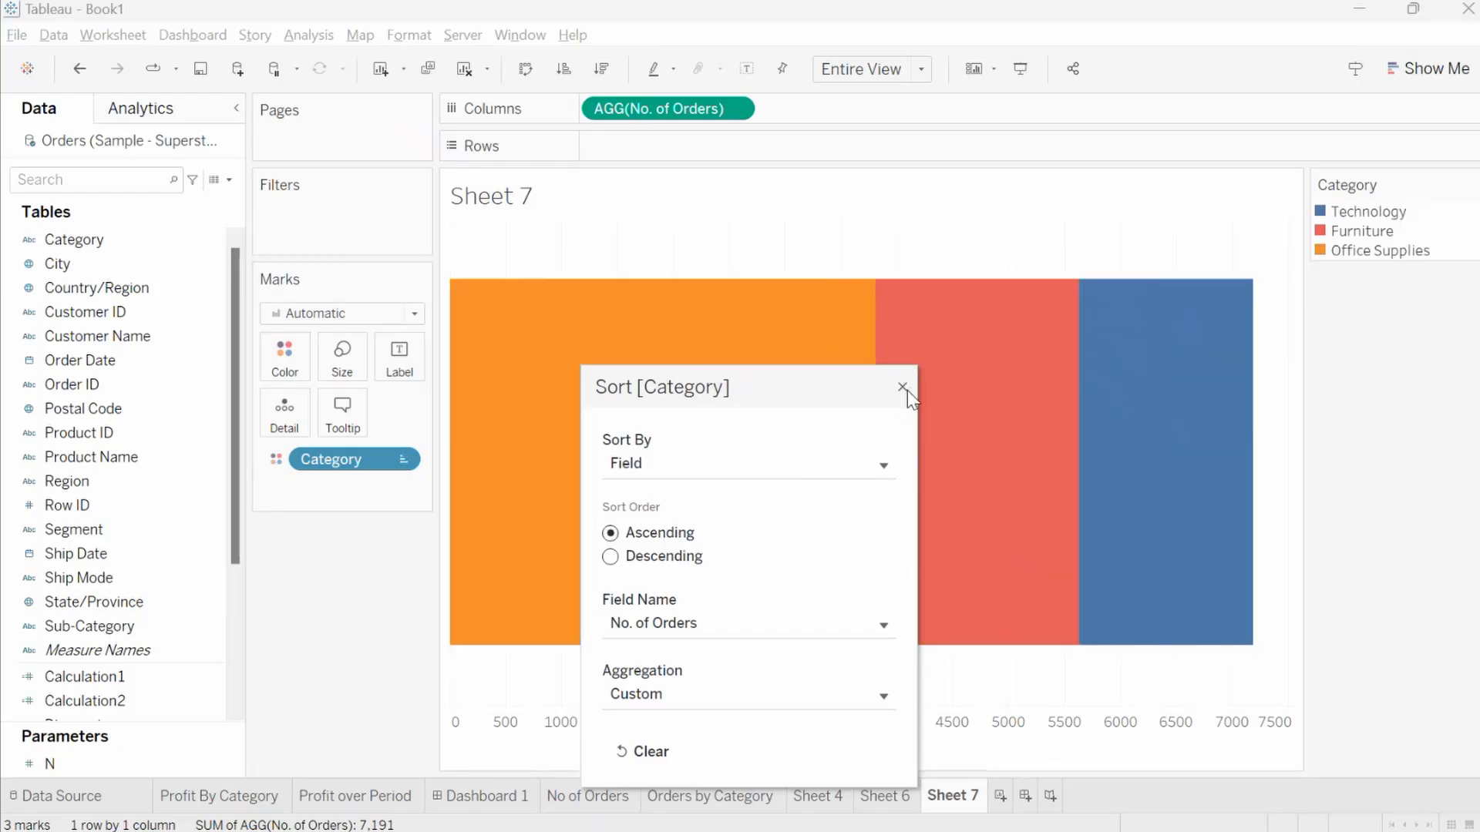
click(902, 387)
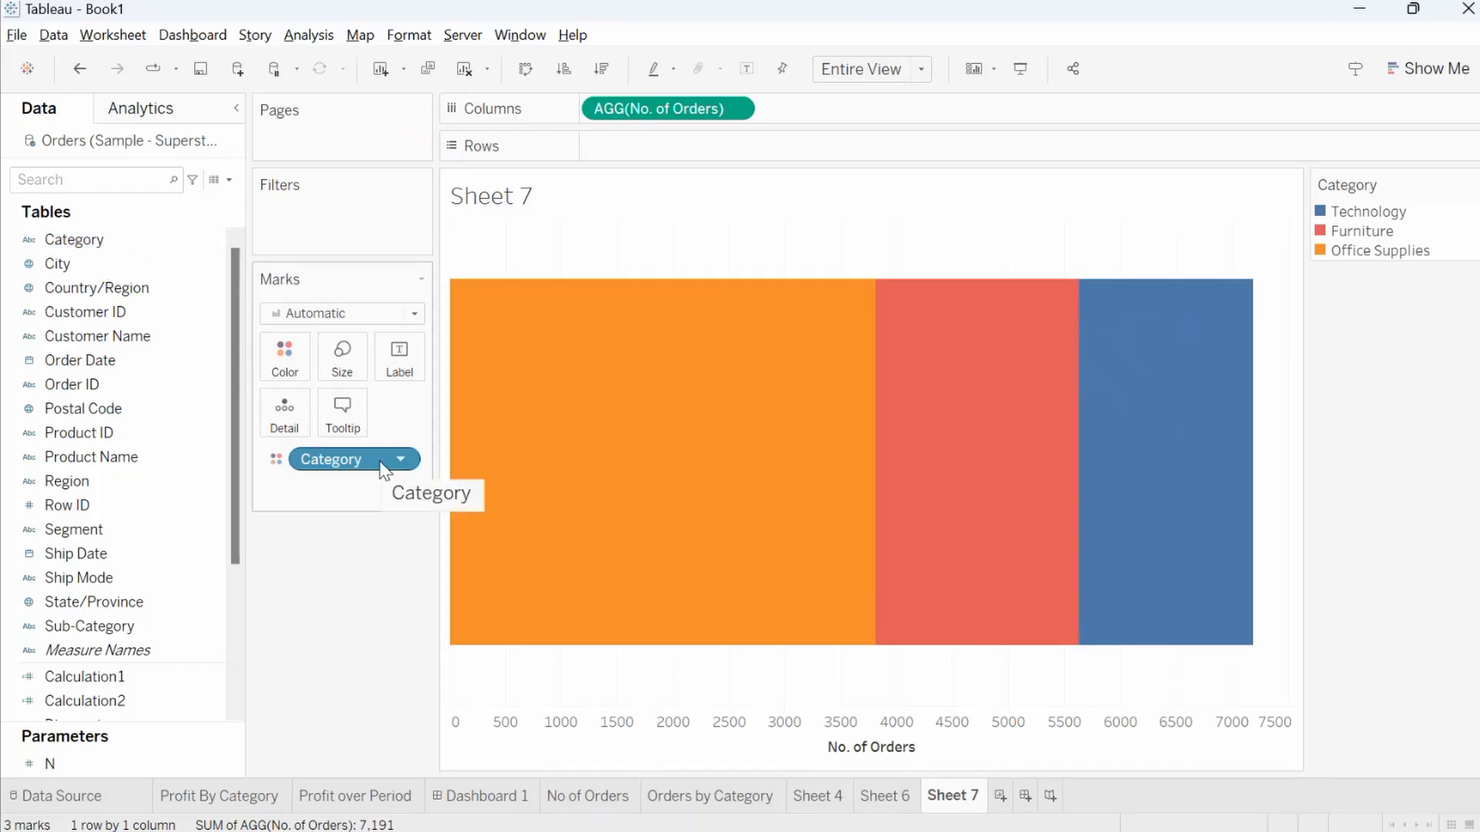
Duplicate the Category field and label the bar segments with the copy
mouse_move(604, 439)
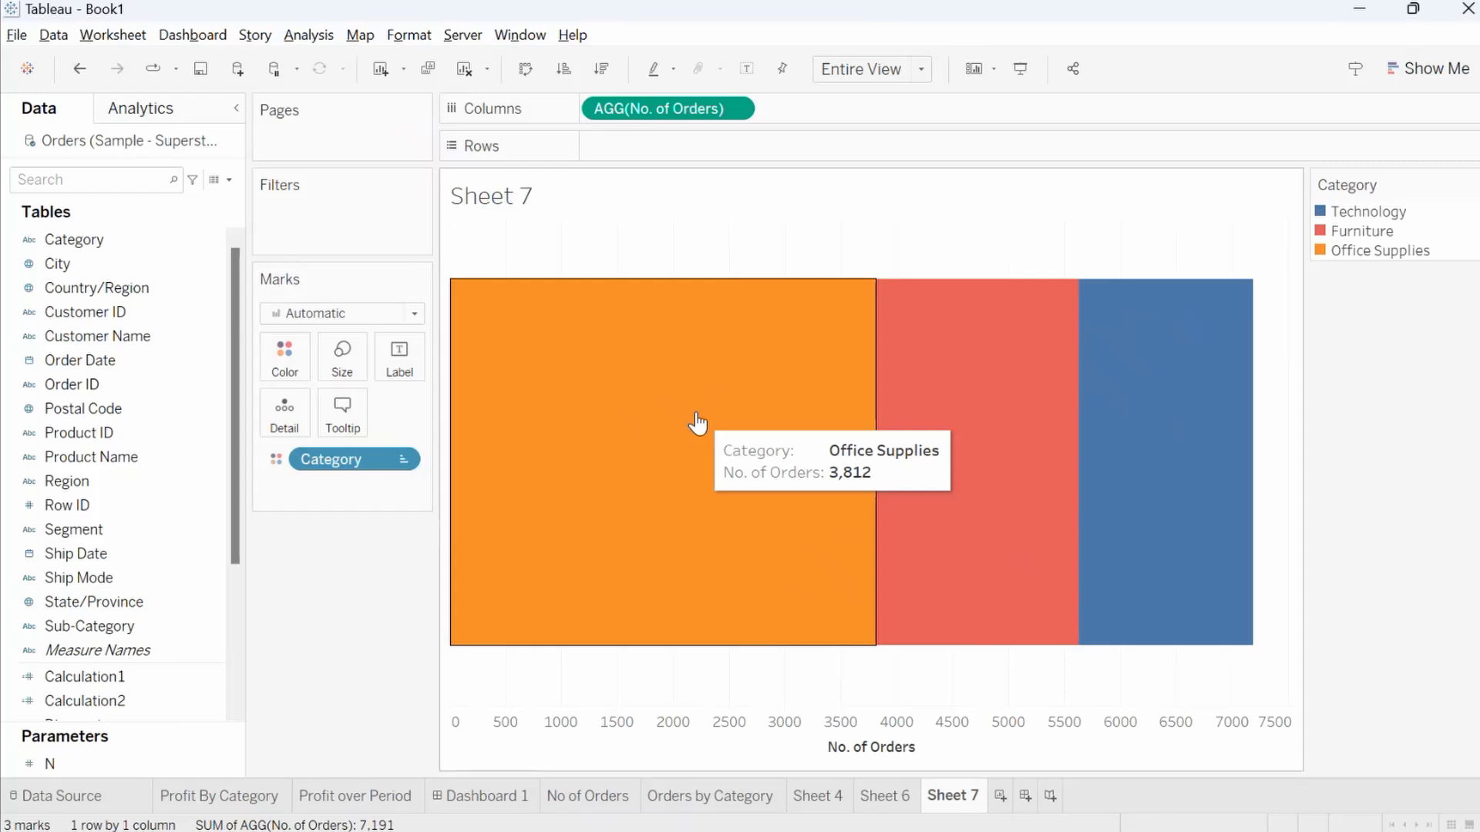
click(212, 241)
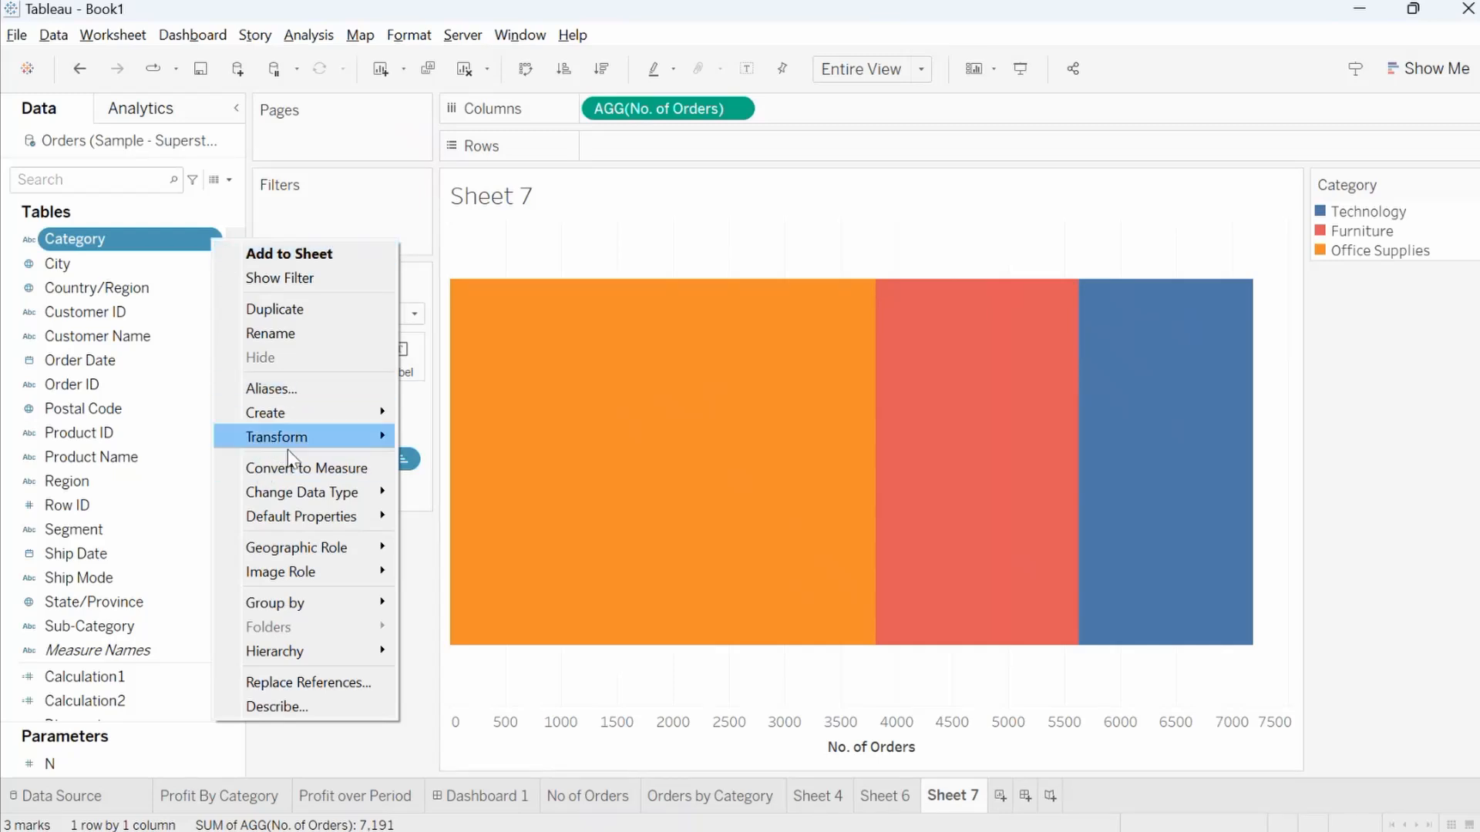
click(270, 310)
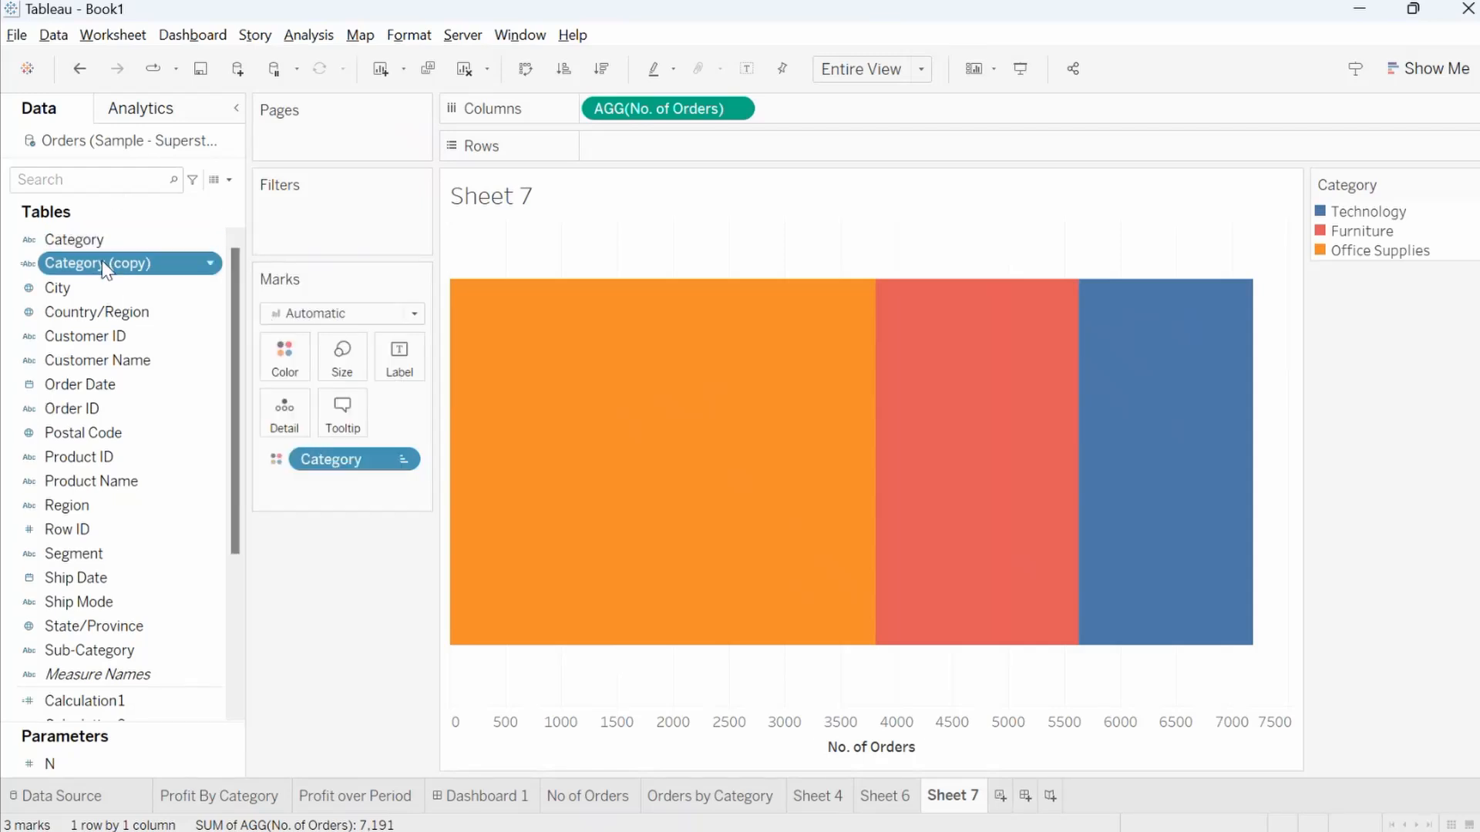
drag(102, 260, 400, 356)
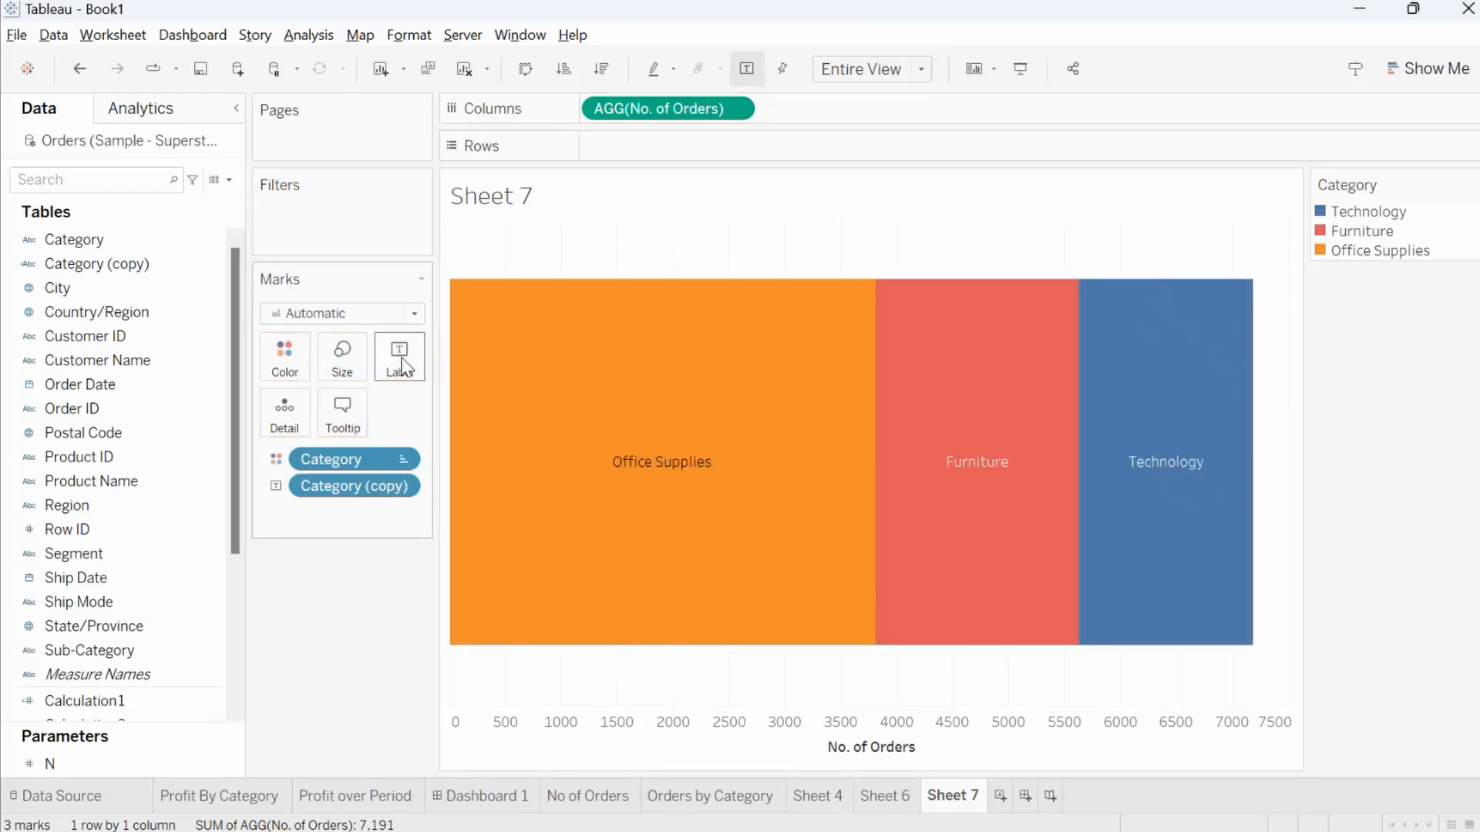
Set the aliases of Category (copy) to F for Furniture, O for Office Supplies and T for Technology
mouse_move(706, 513)
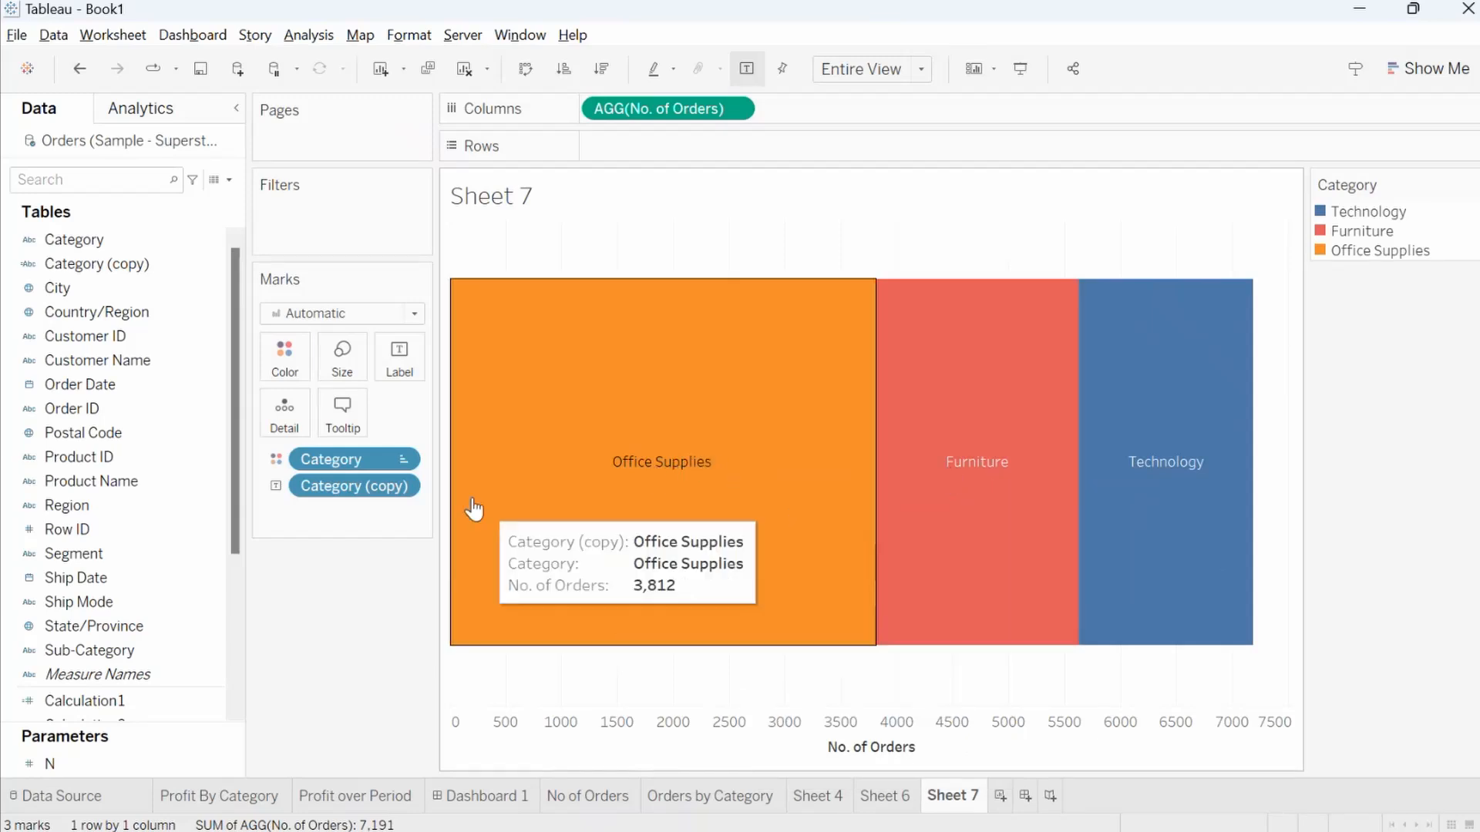
click(402, 488)
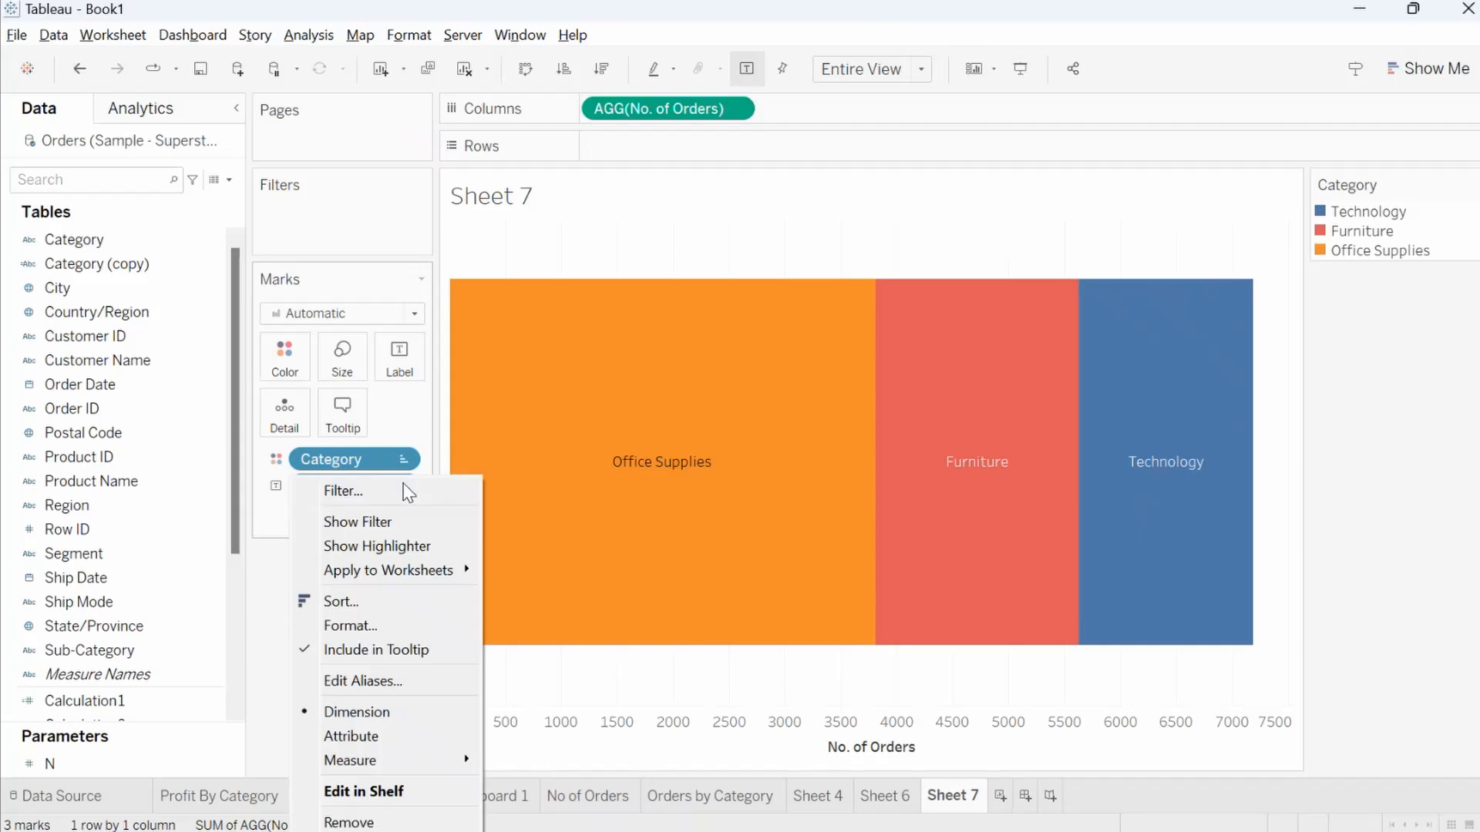
click(358, 682)
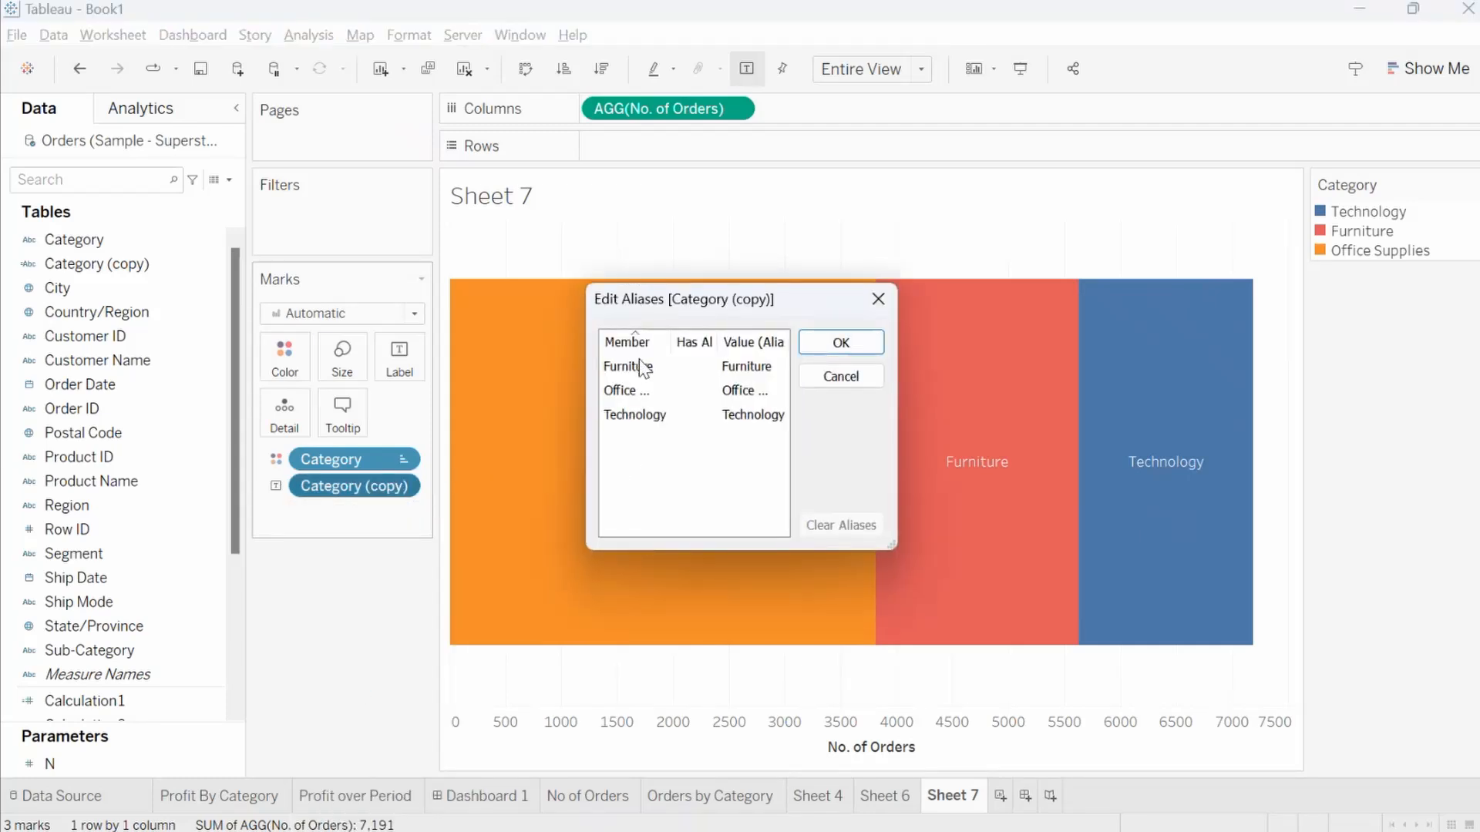
click(741, 366)
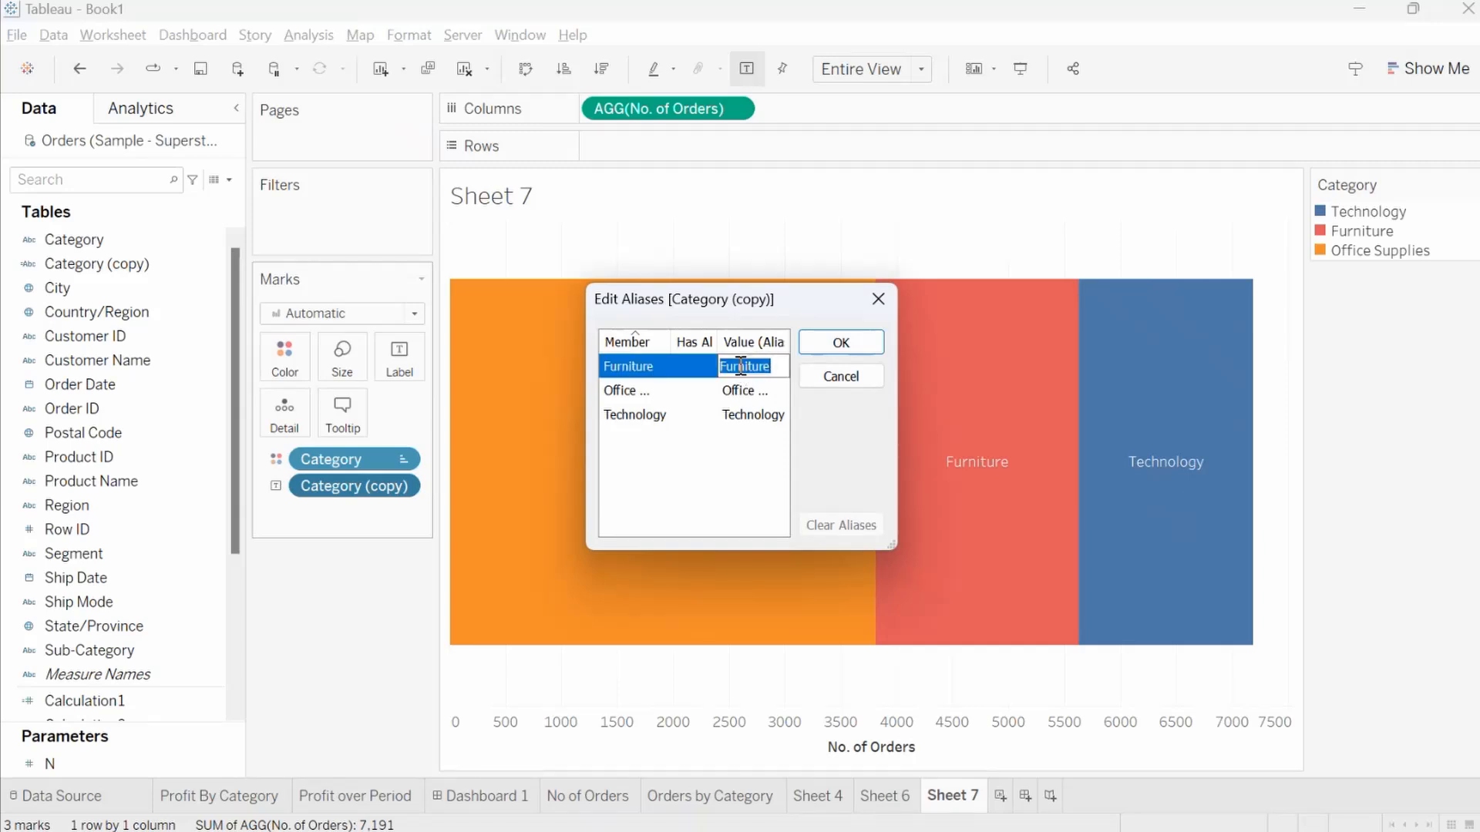
text(F)
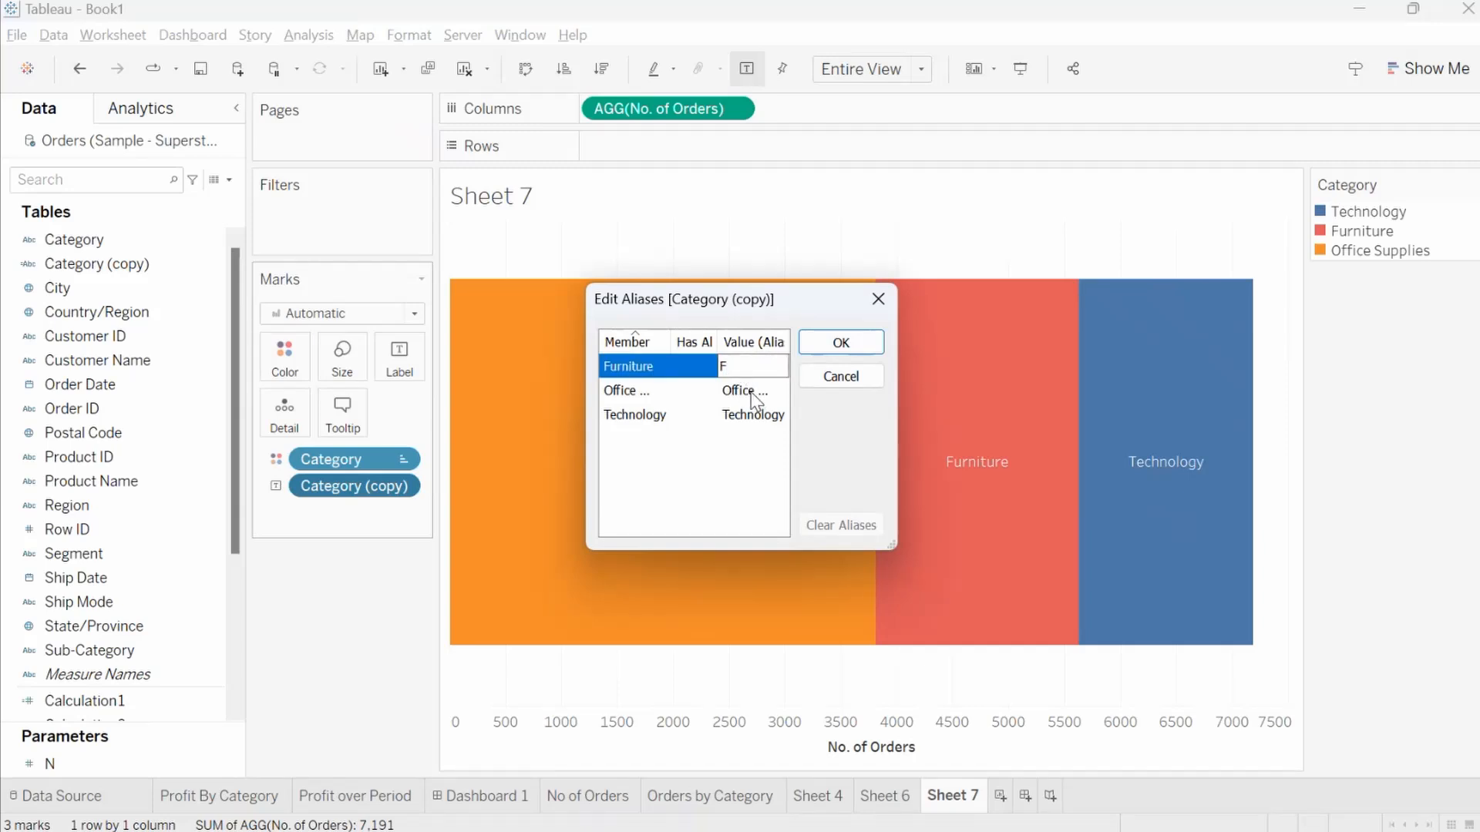
click(753, 392)
text(O)
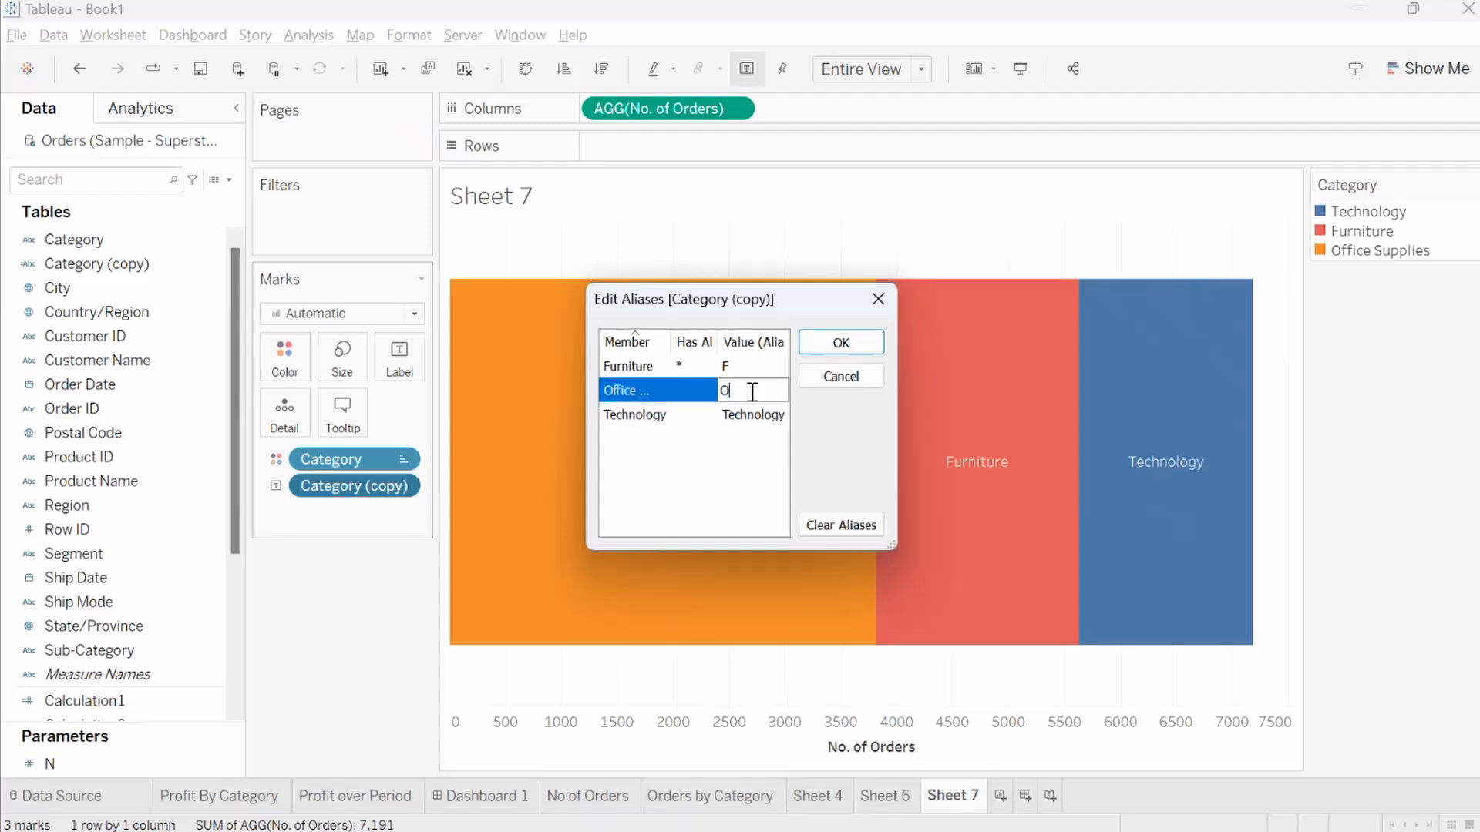
click(753, 415)
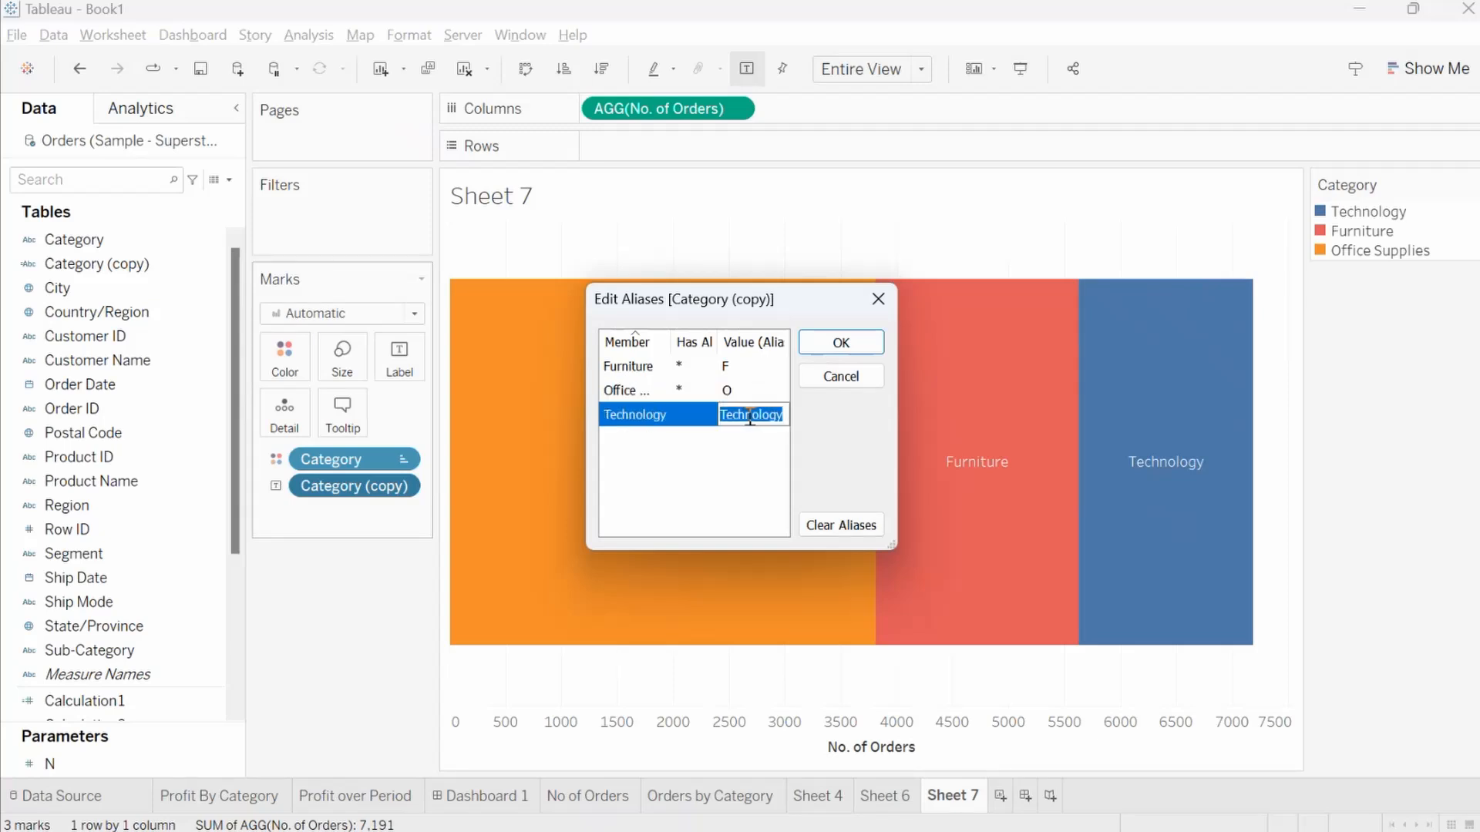
text(T)
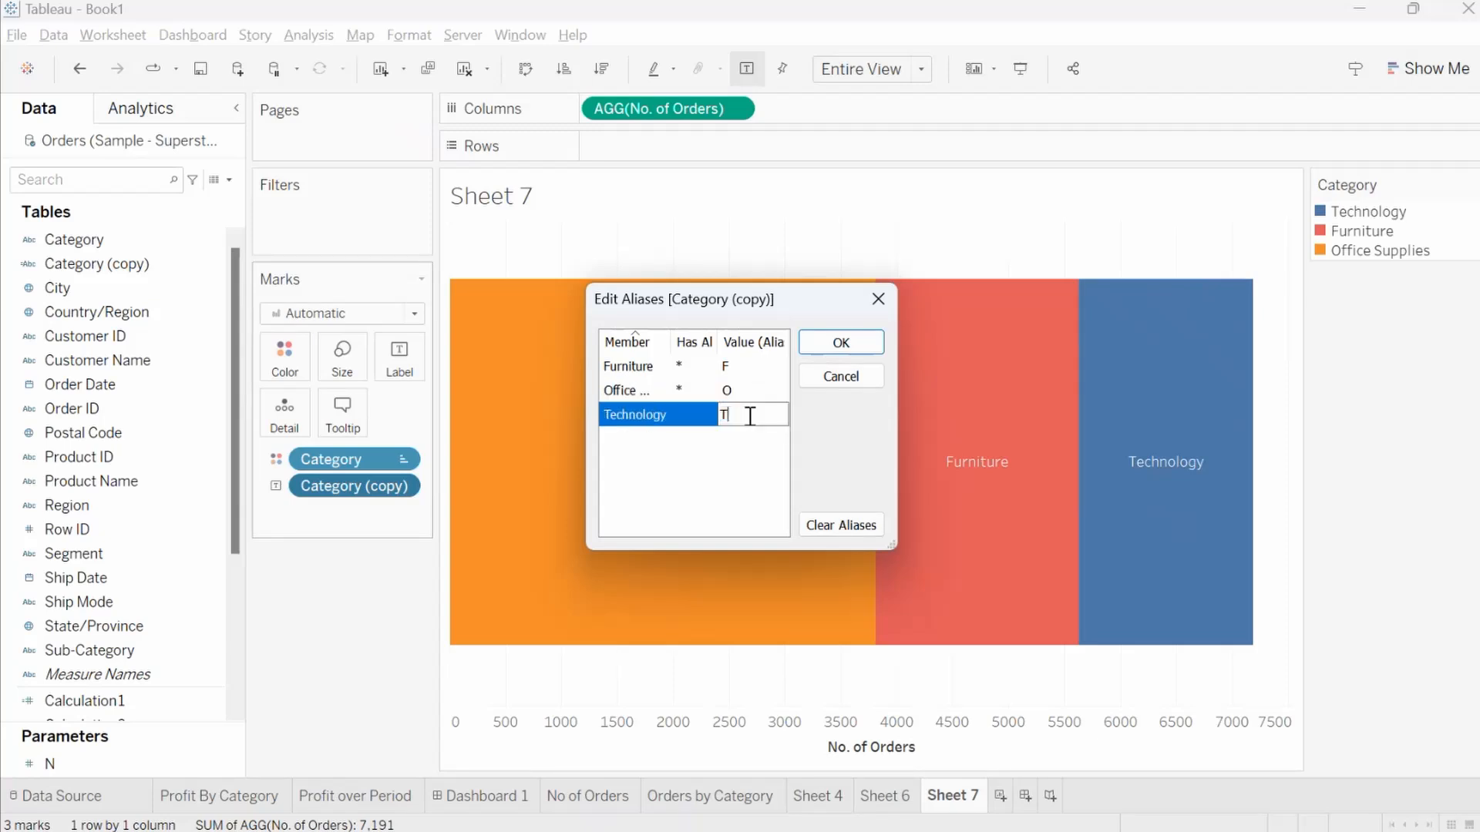
click(836, 343)
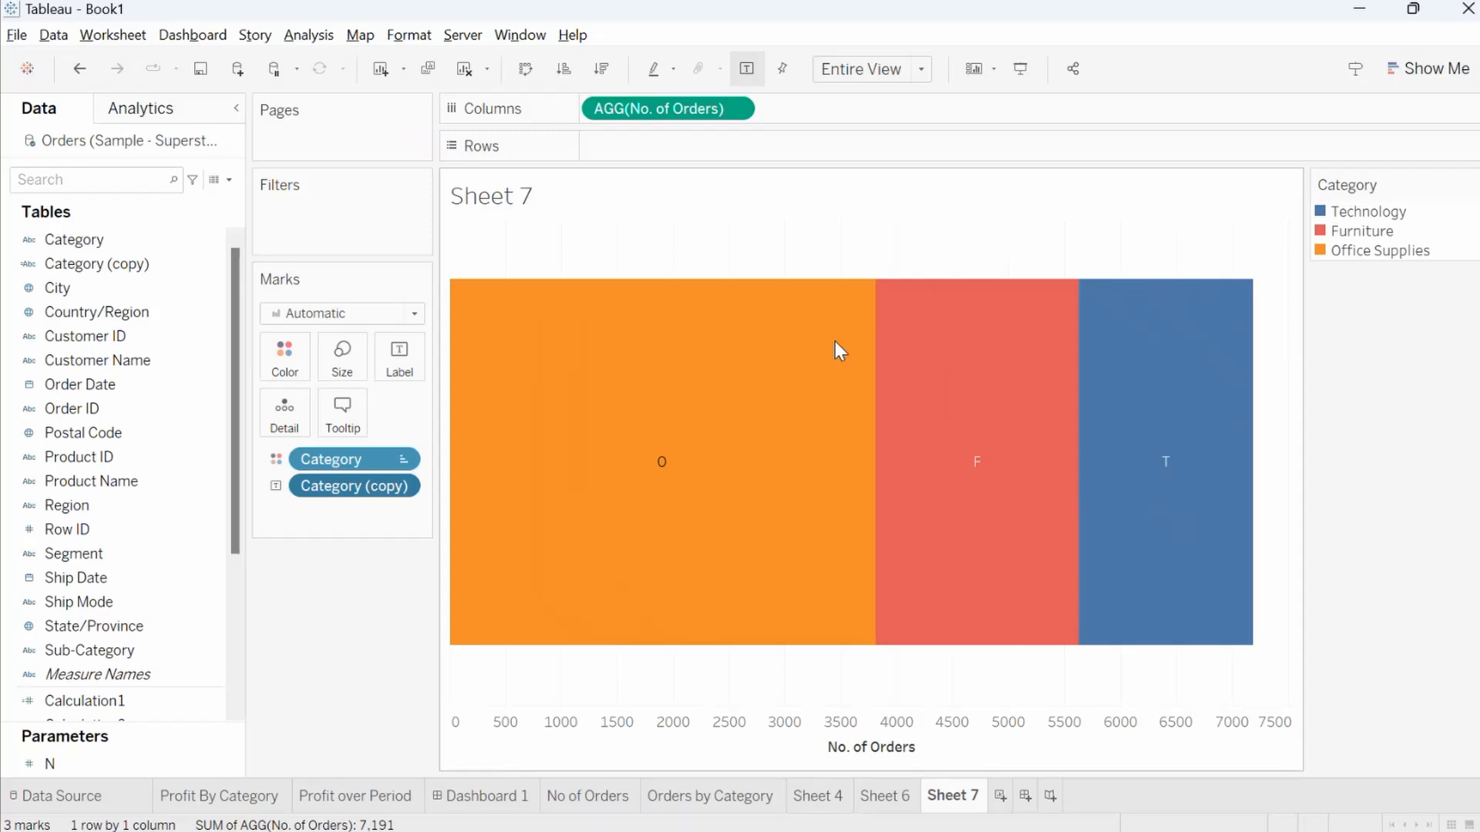
Format the Category (copy) label text as bold with font size 11
click(402, 359)
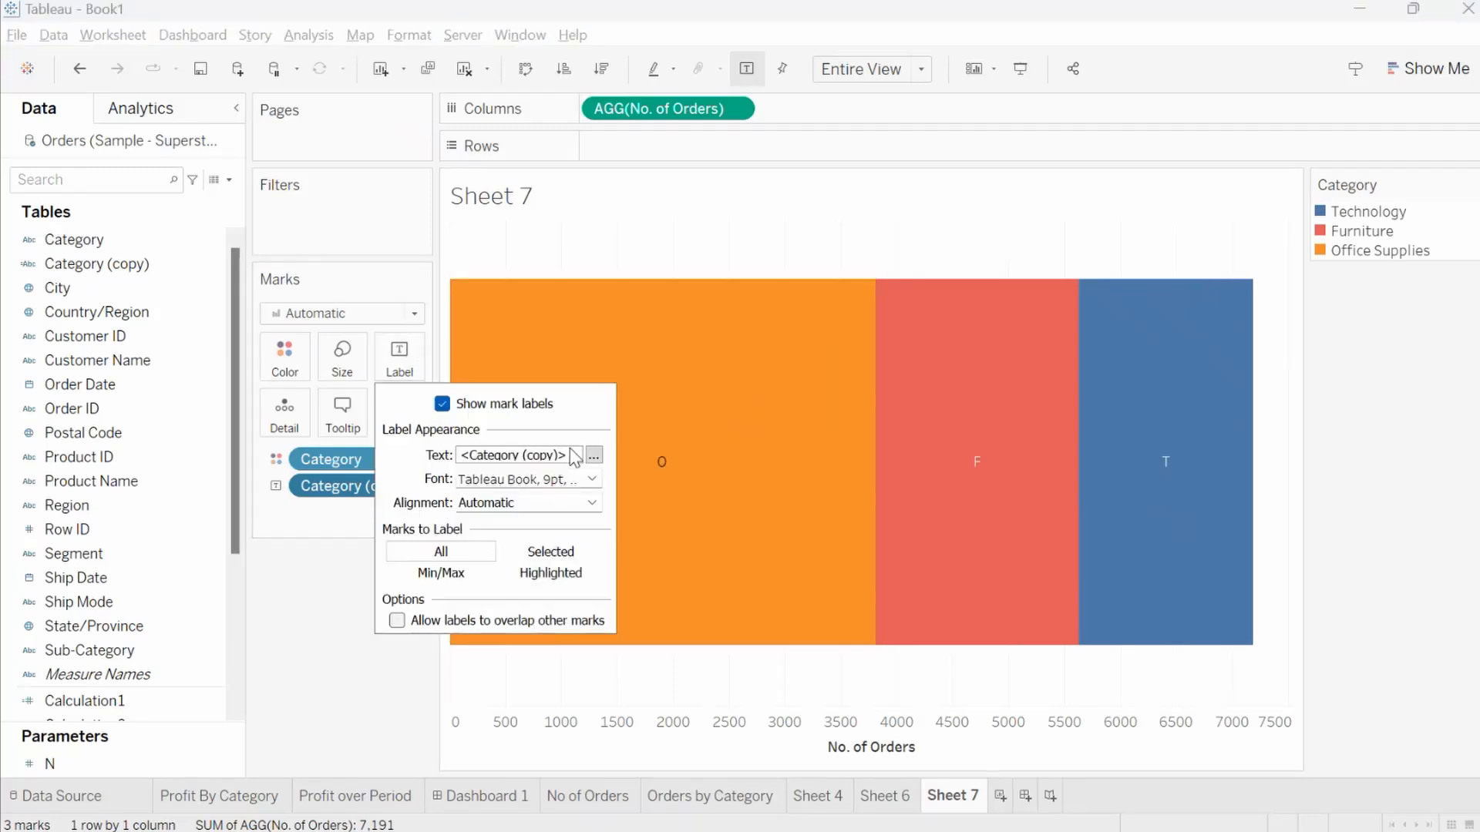
click(593, 455)
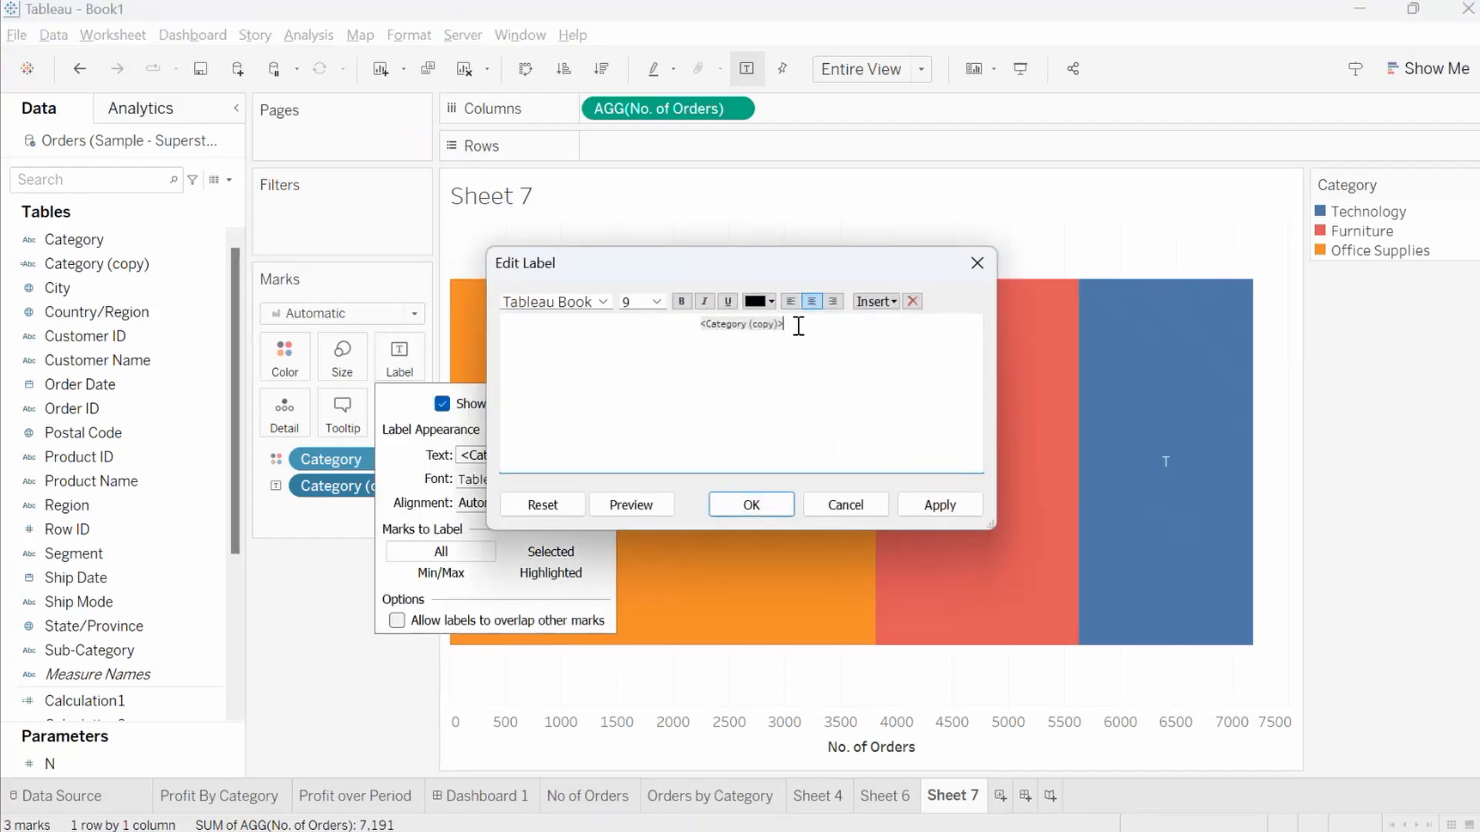
drag(794, 324, 690, 324)
click(656, 301)
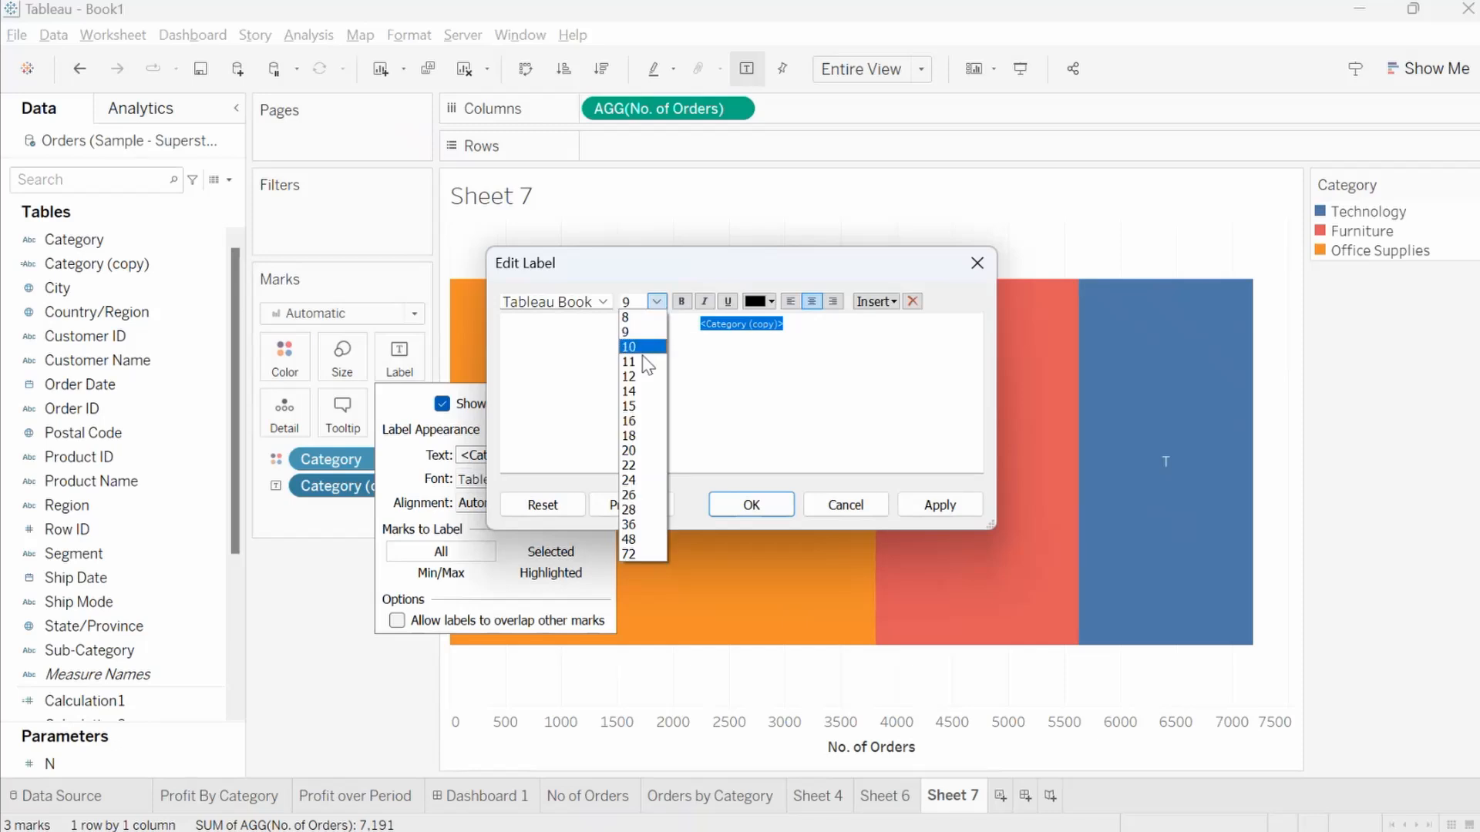
click(632, 362)
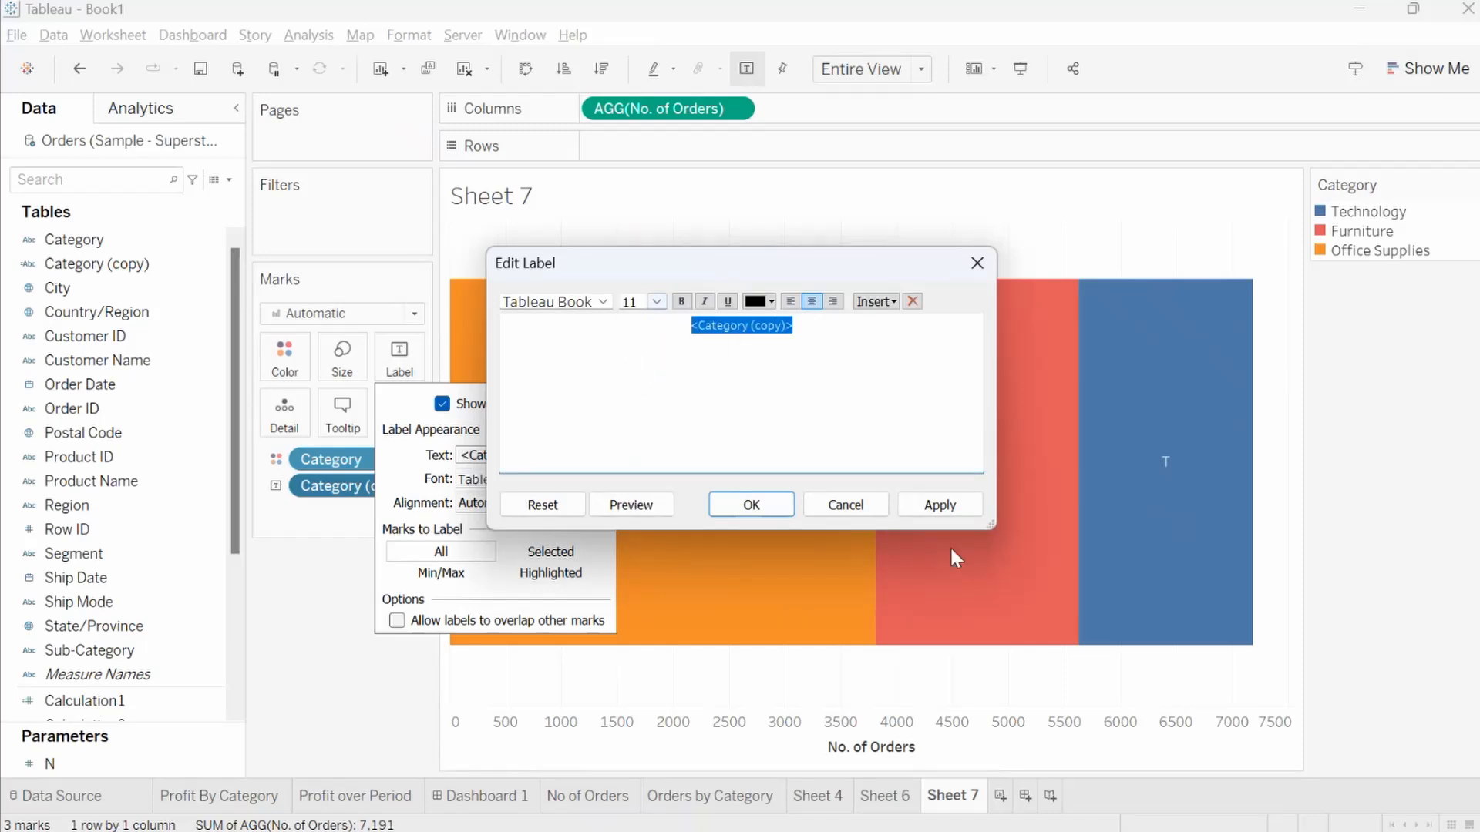
click(681, 301)
click(938, 499)
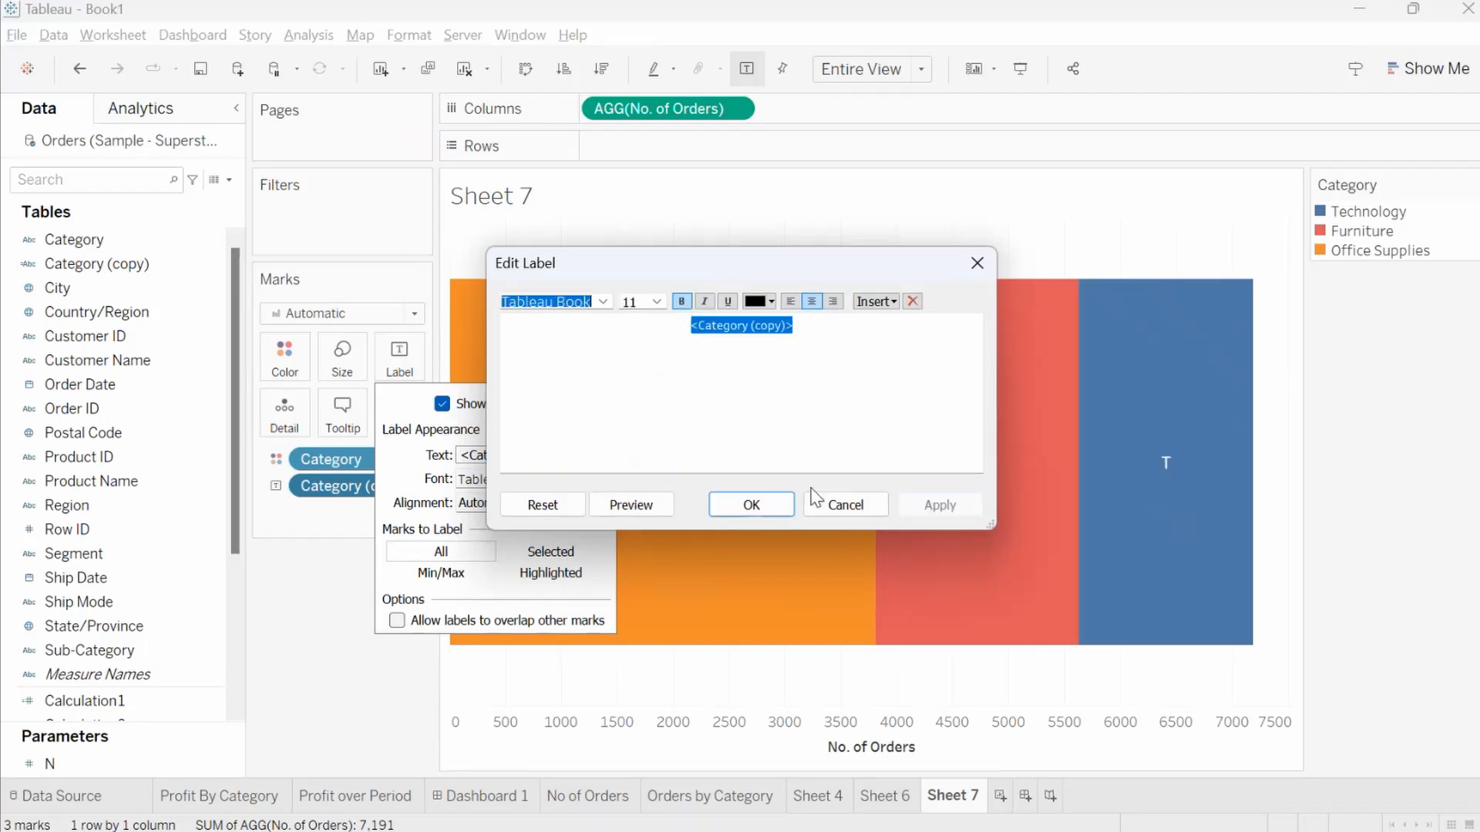
click(746, 508)
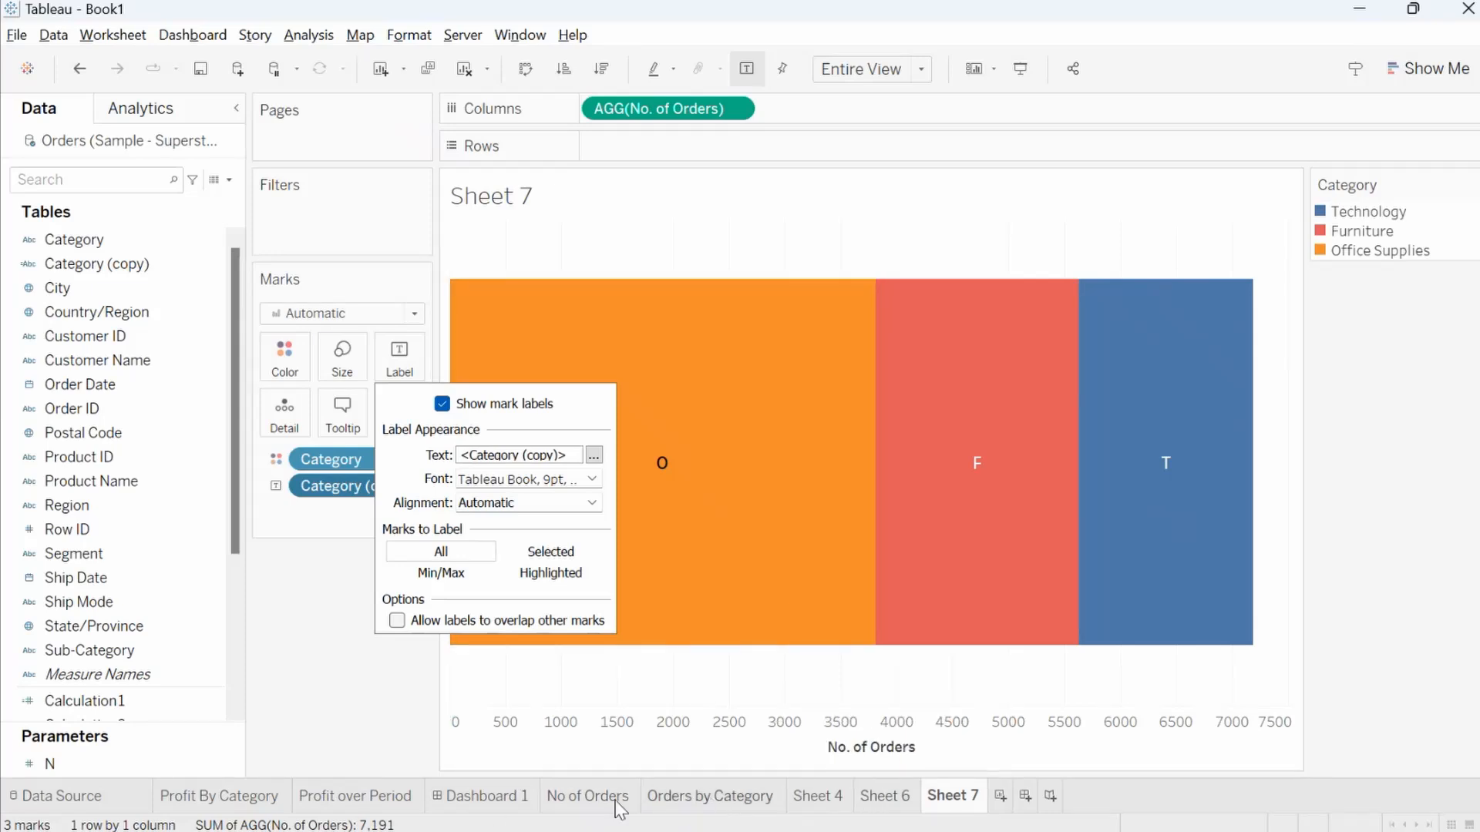
On Dashboard 1, insert a vertical container in the header between the MY FIRST VIZ title and the orders tile
click(501, 795)
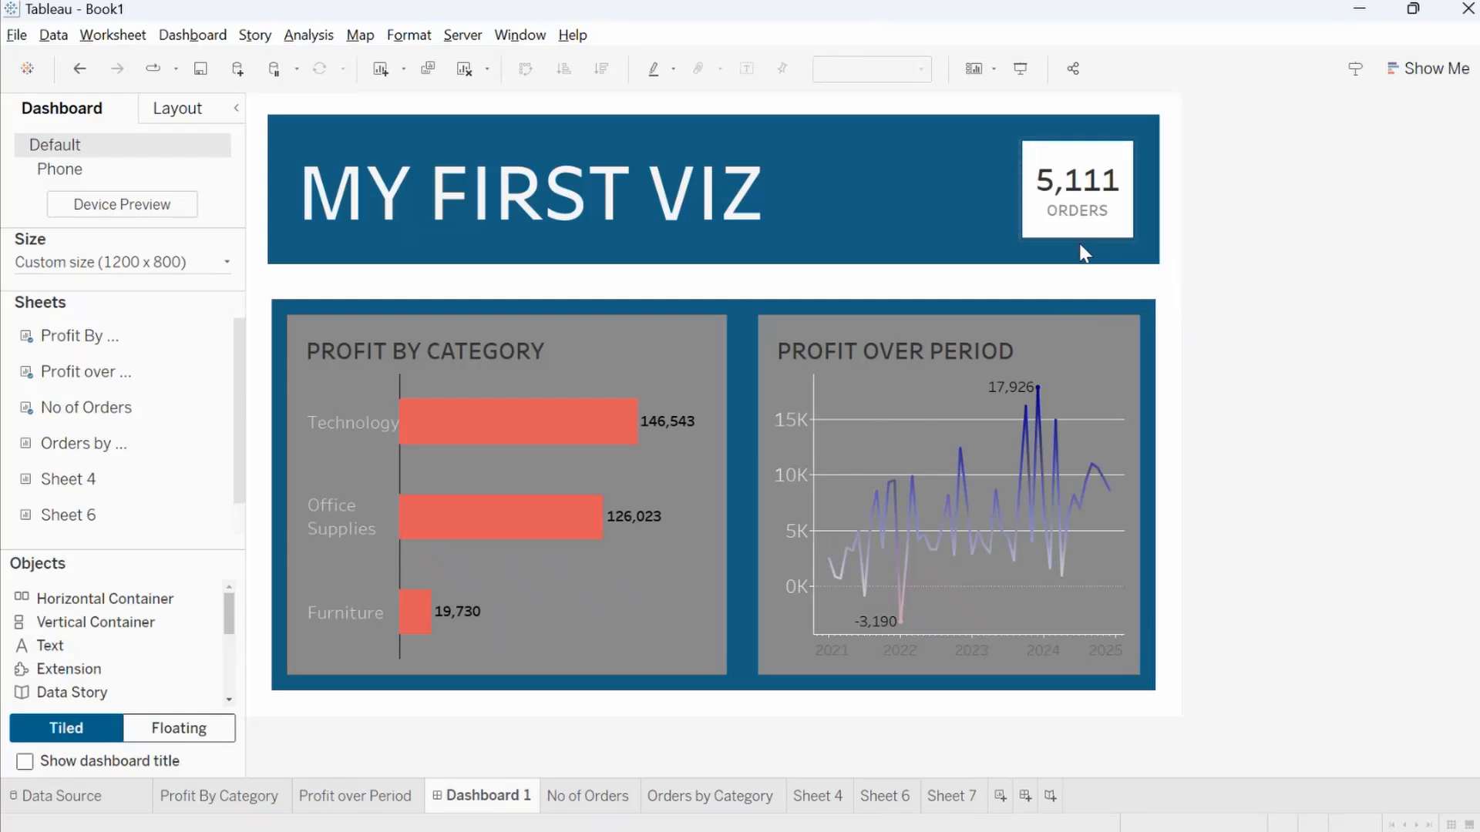
click(1073, 142)
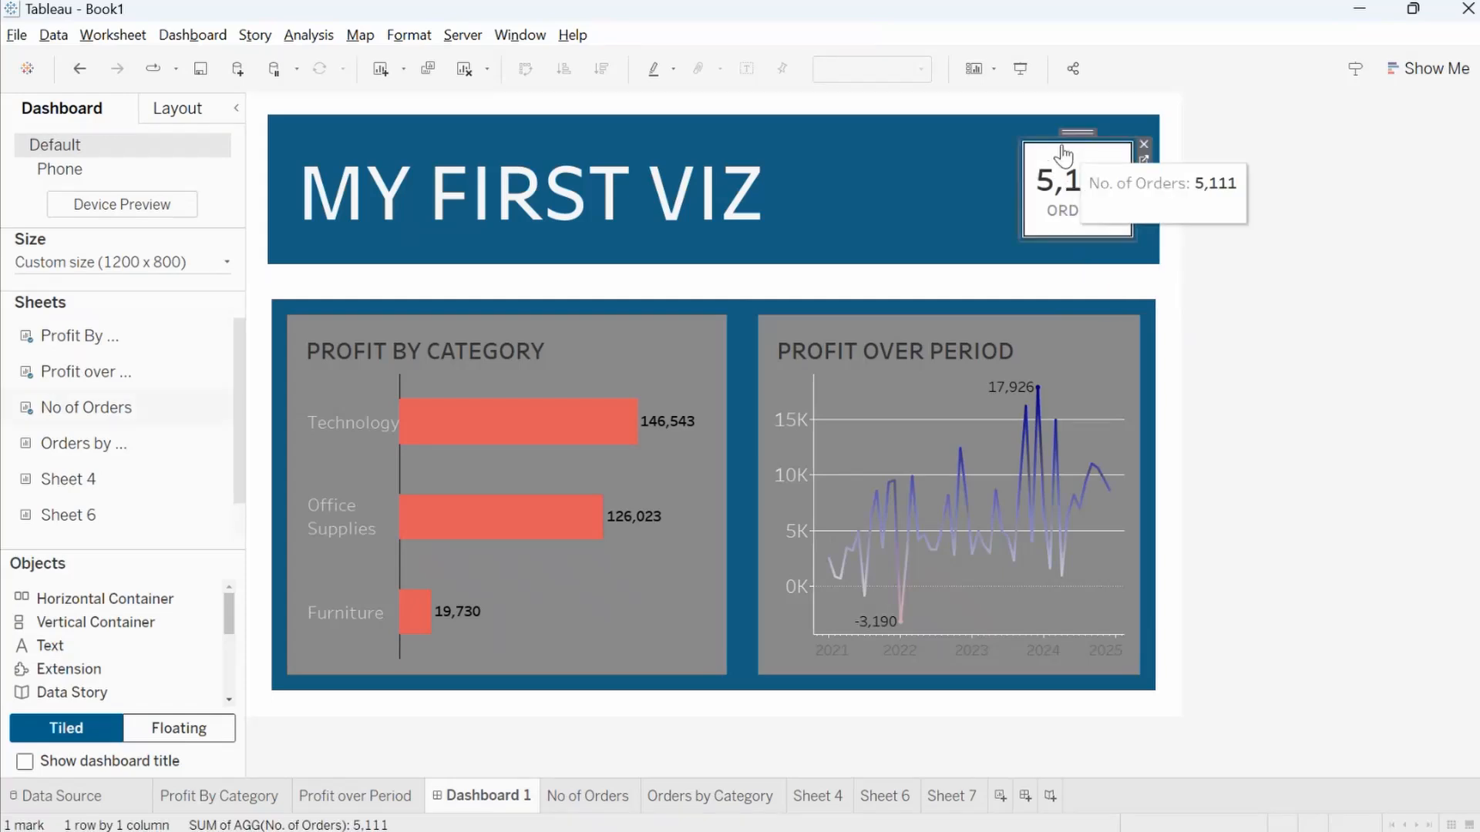
double_click(1080, 131)
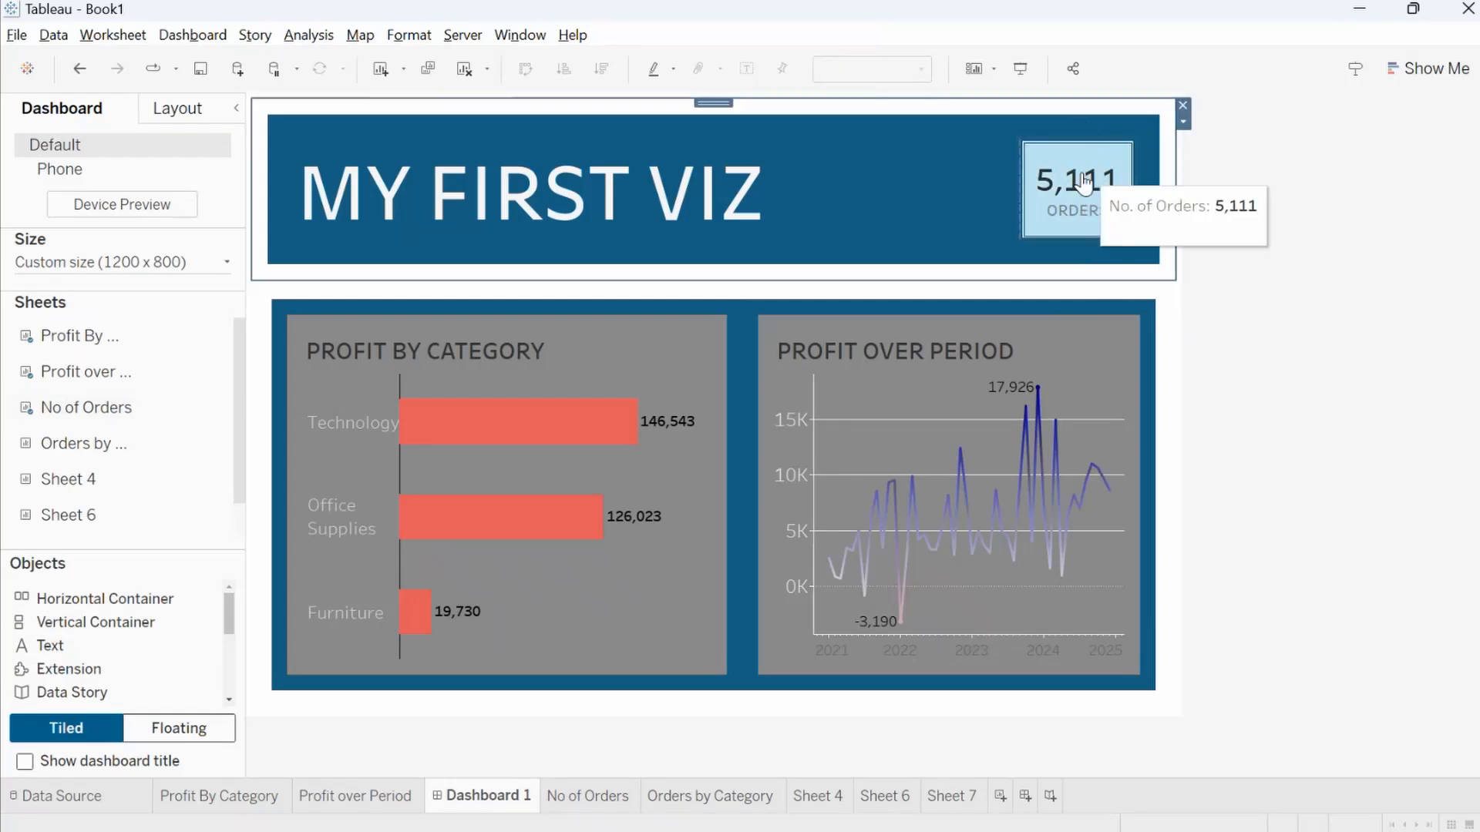
click(1094, 137)
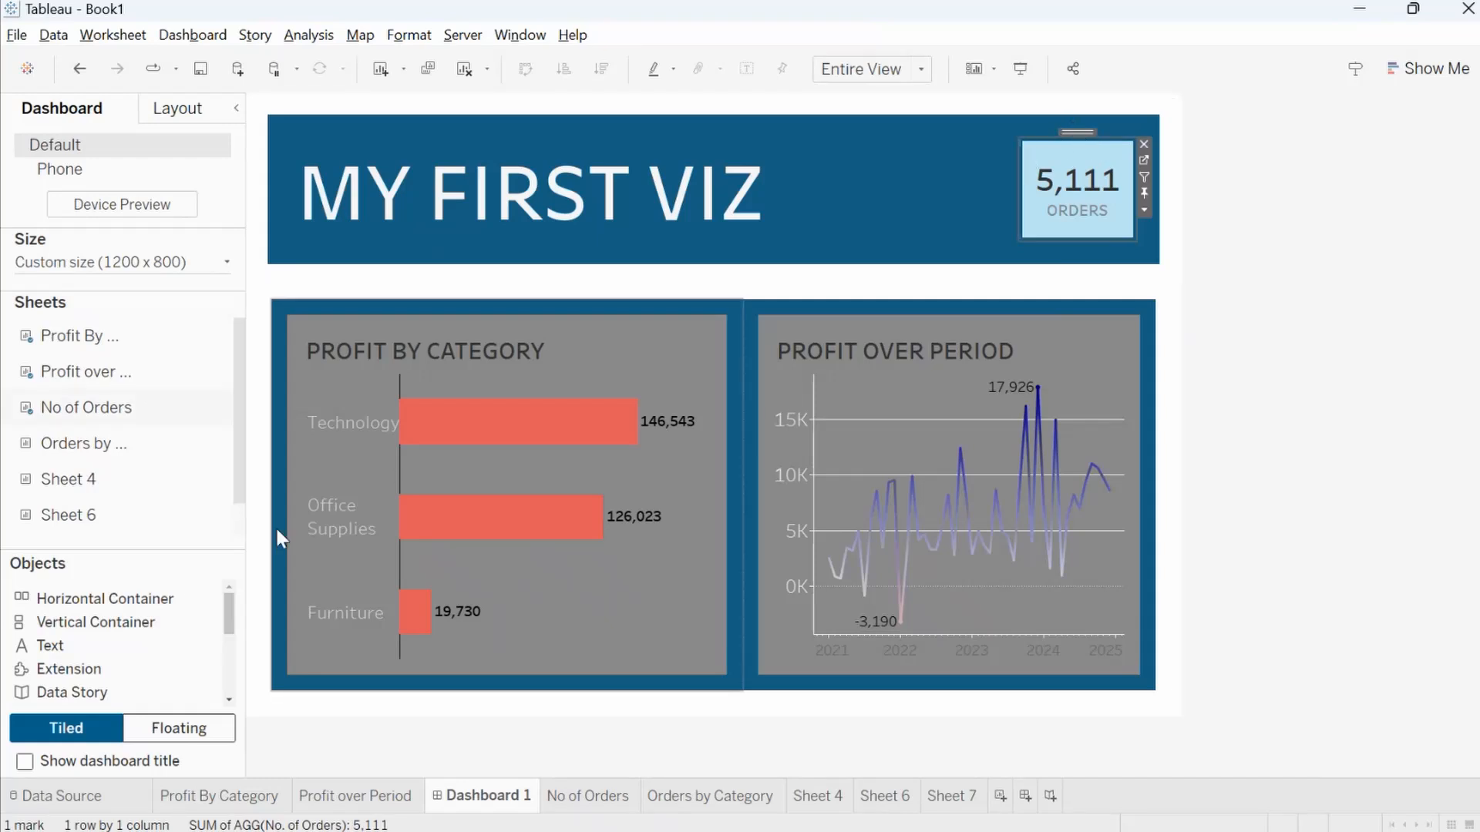
drag(98, 618, 968, 130)
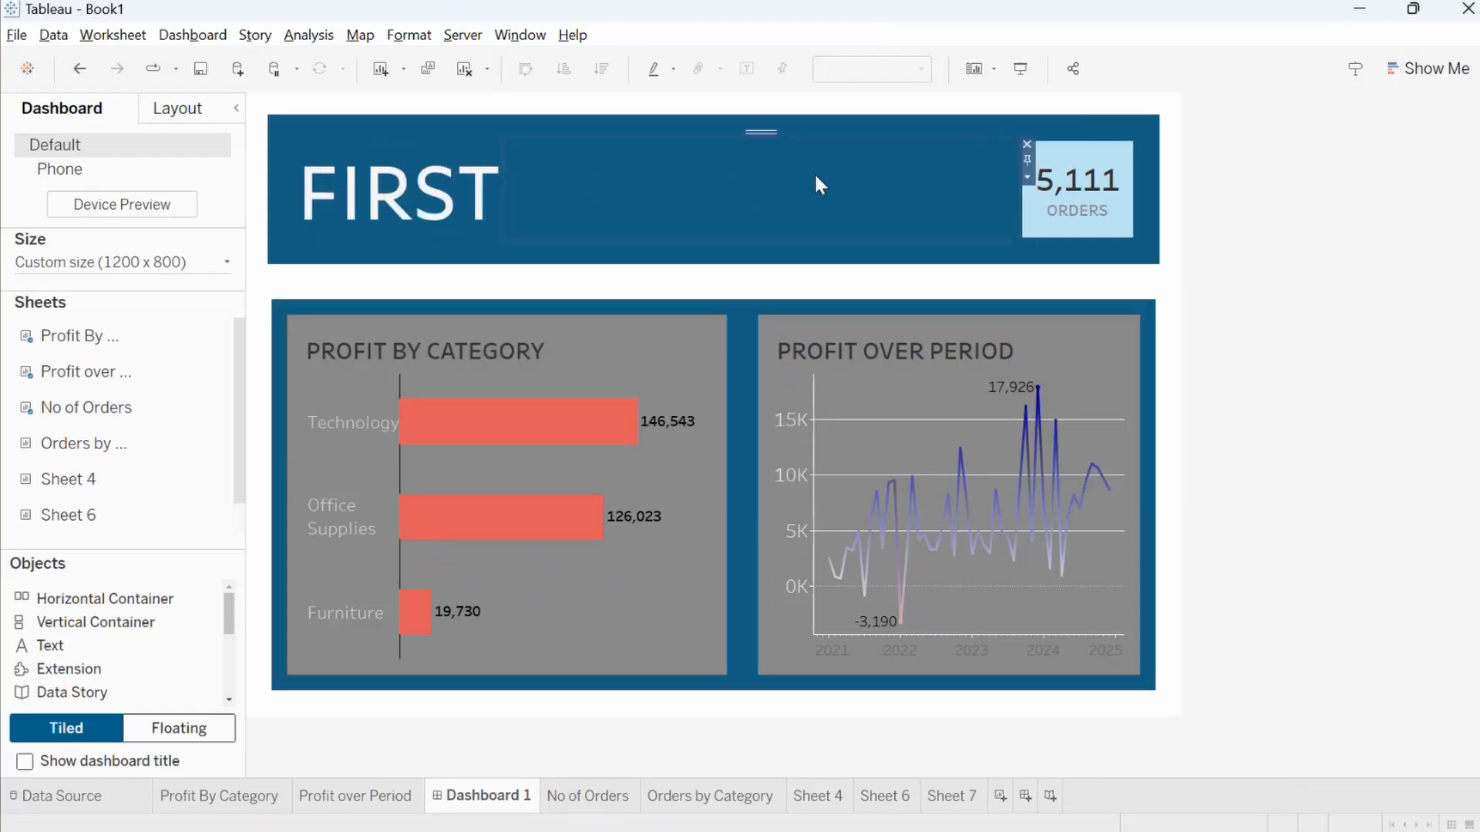
Rename Sheet 7 as Order Bar
mouse_move(100, 456)
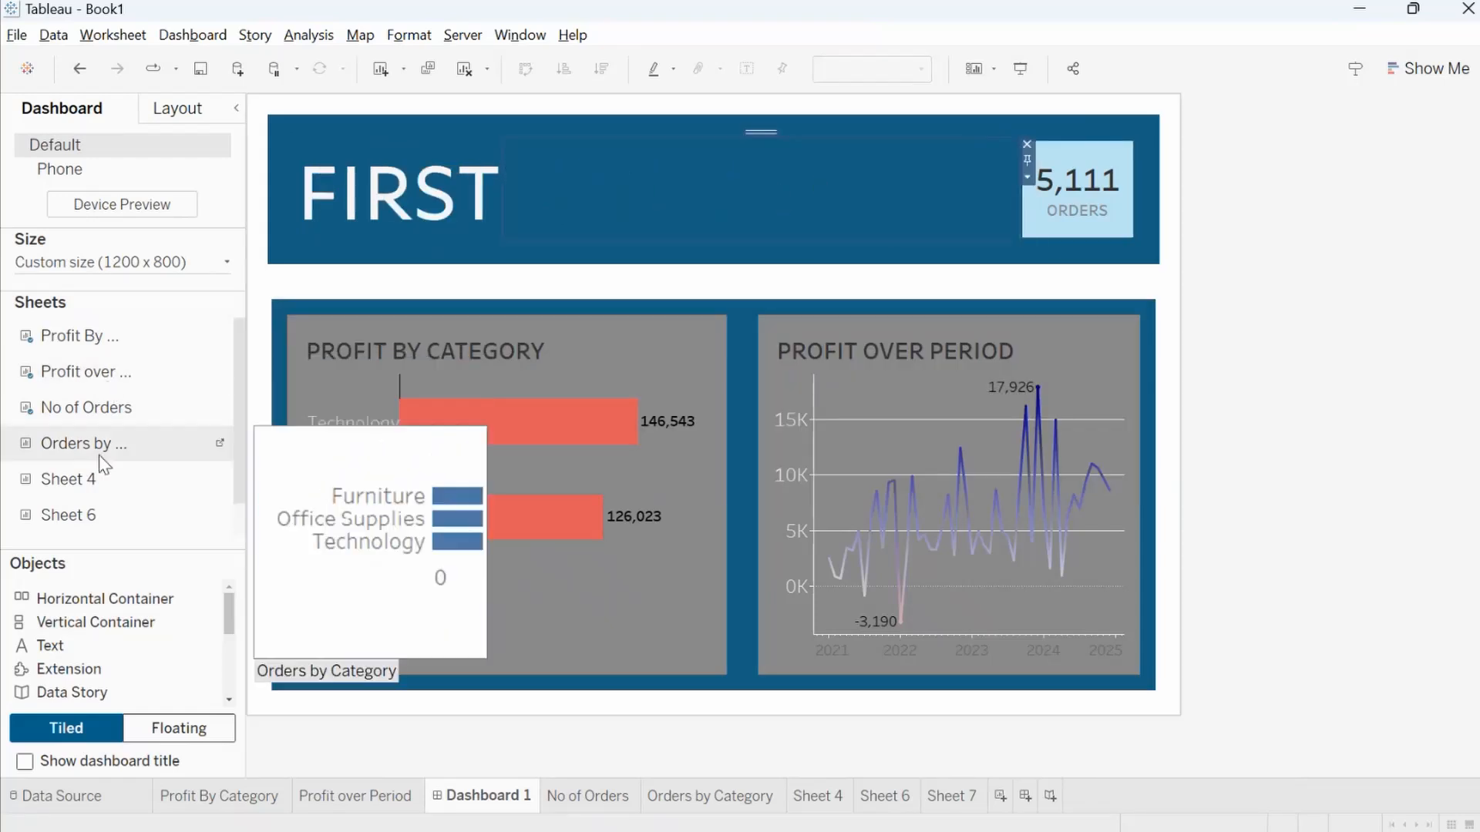
mouse_move(94, 484)
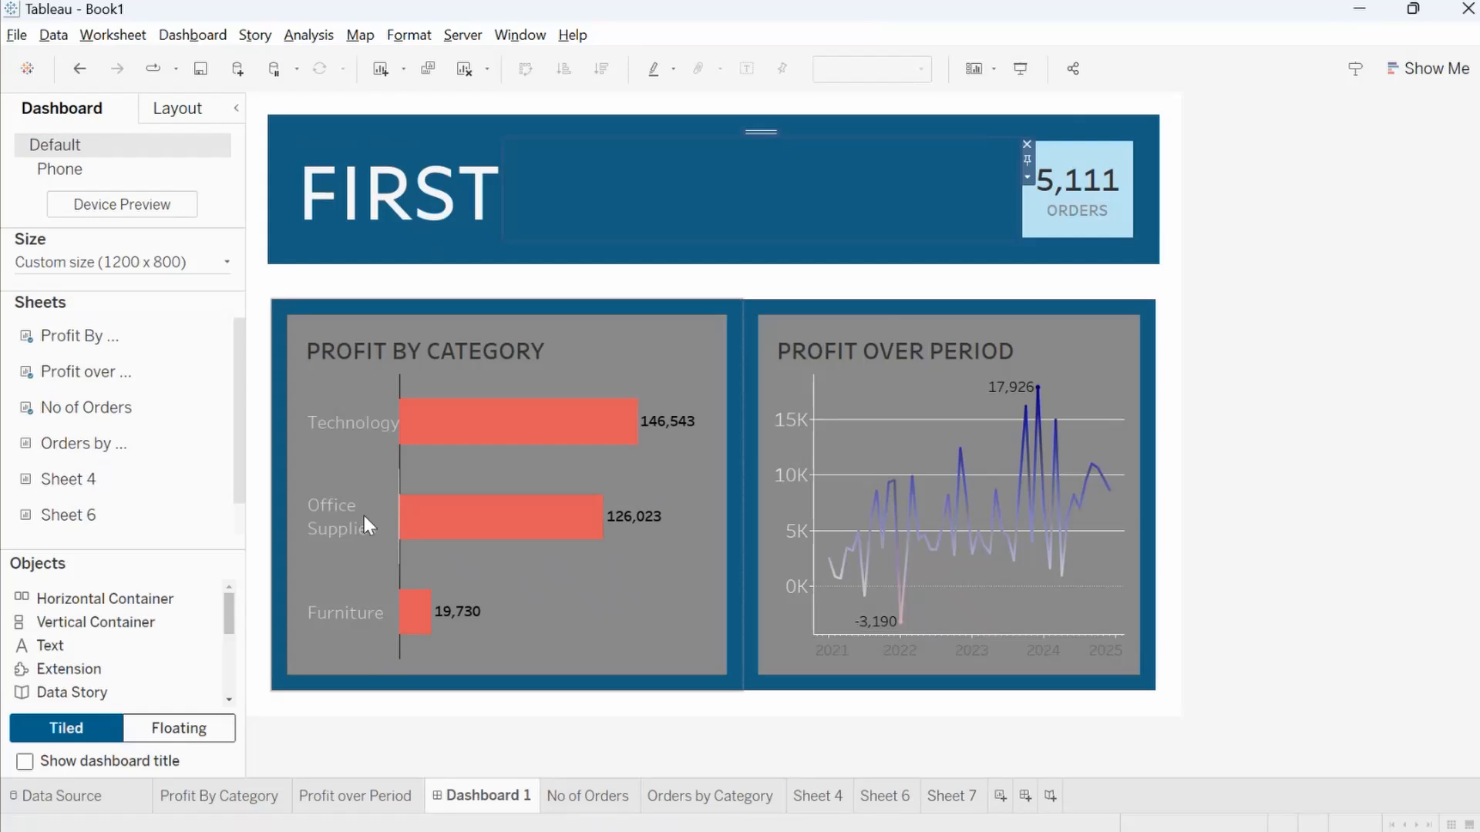
drag(237, 467, 241, 535)
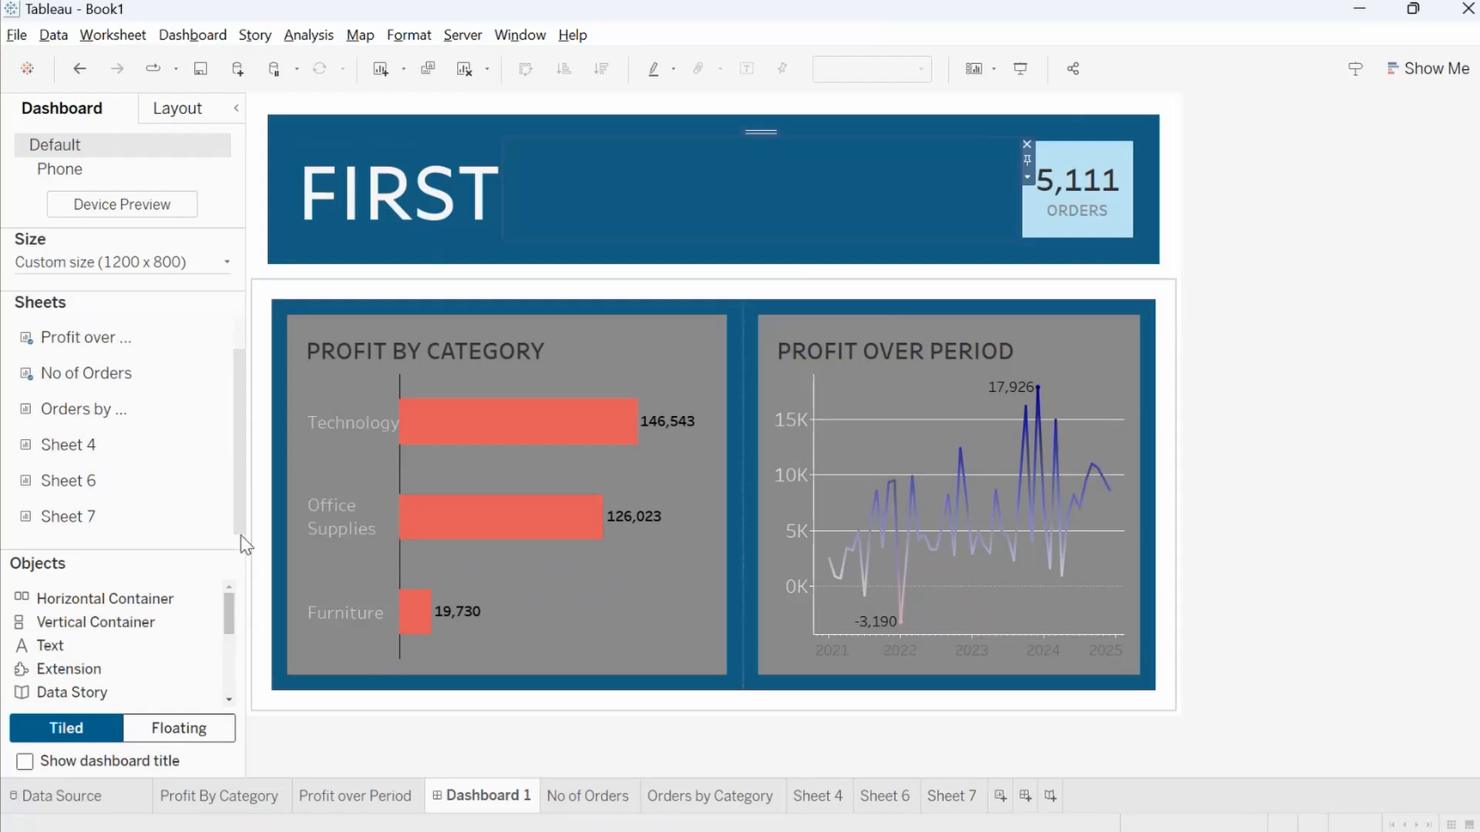
click(944, 799)
right_click(946, 796)
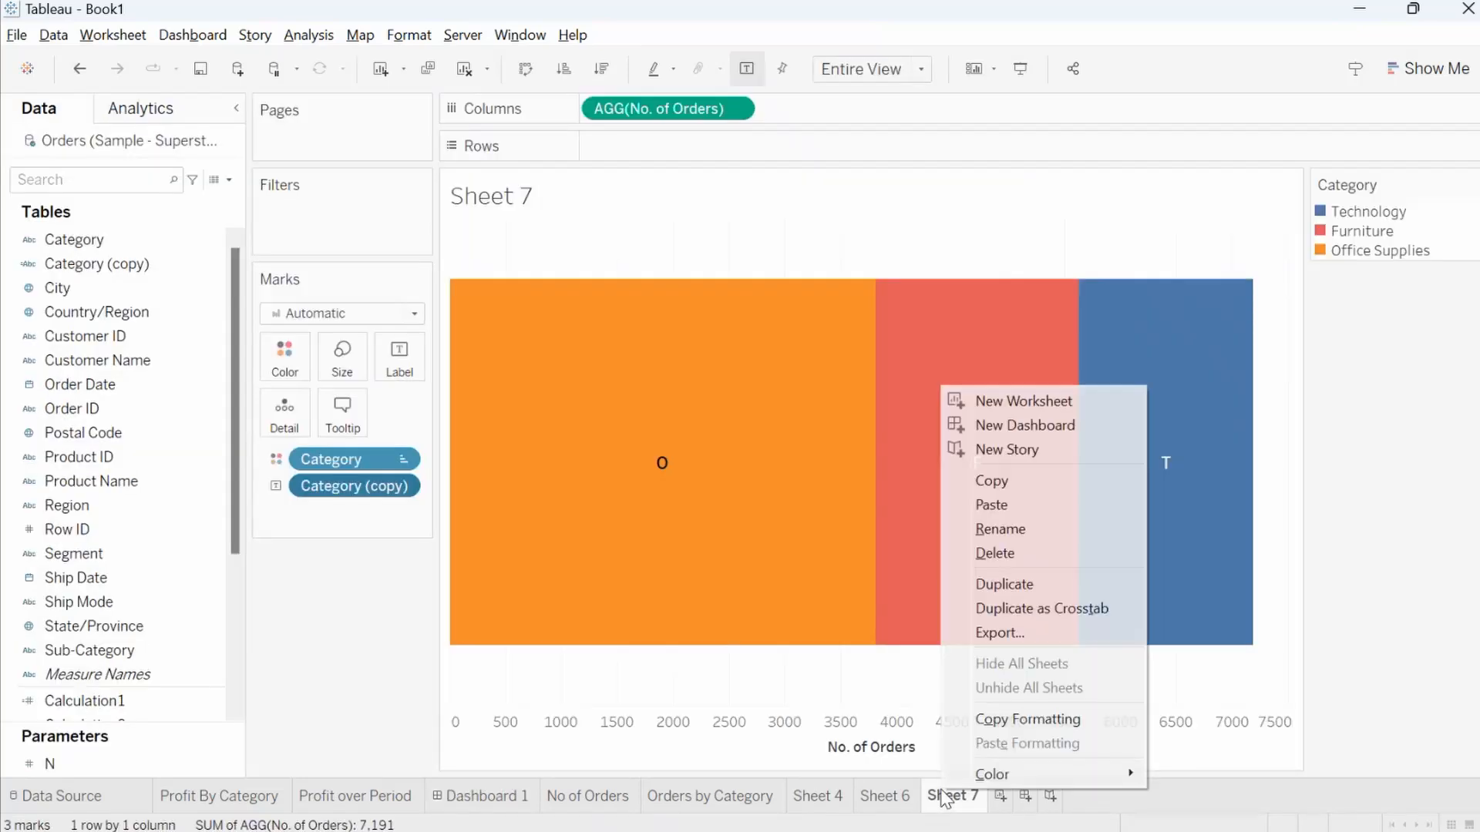
click(1064, 537)
text(Order)
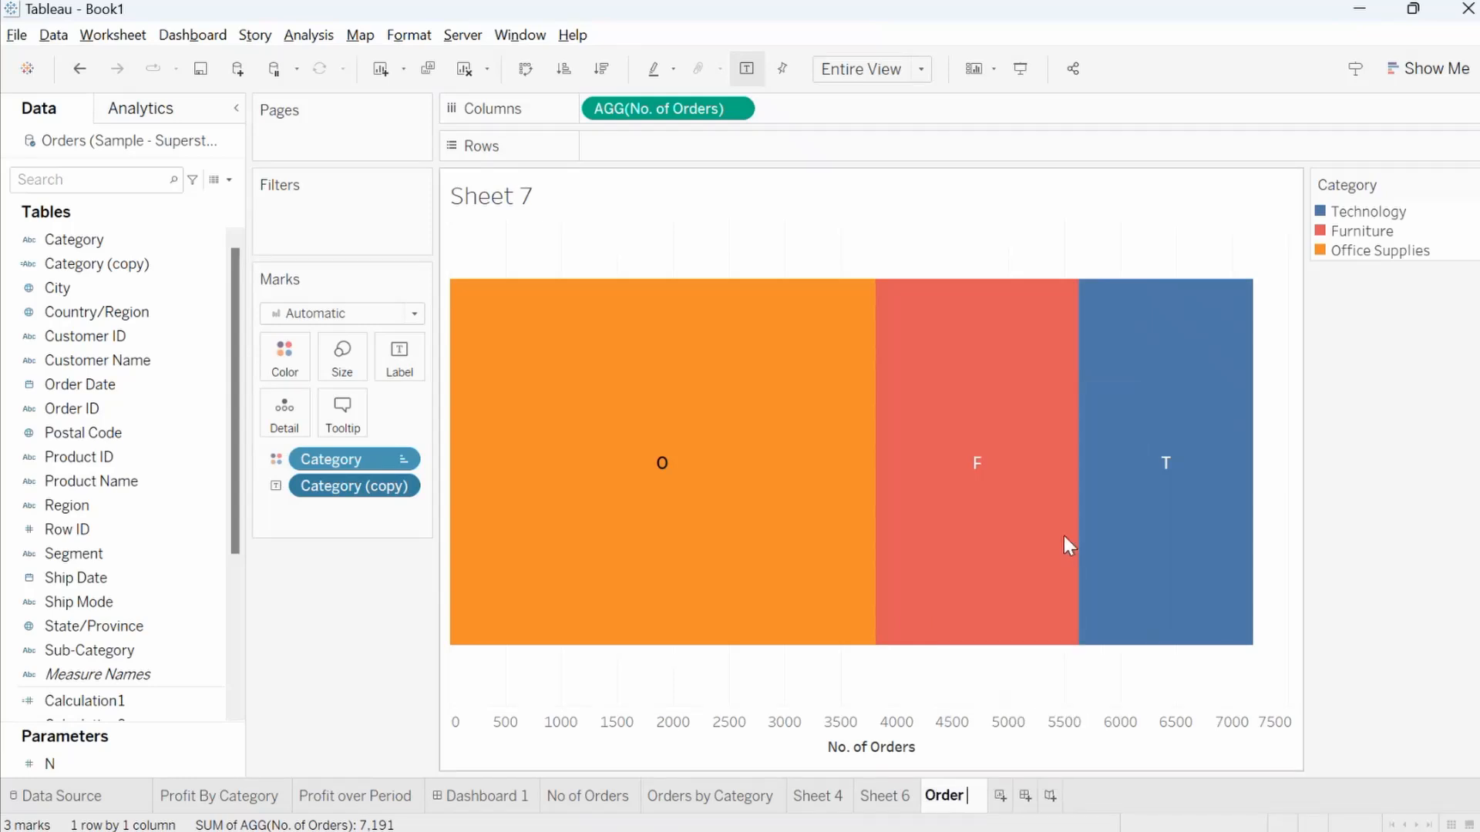
text( Bar)
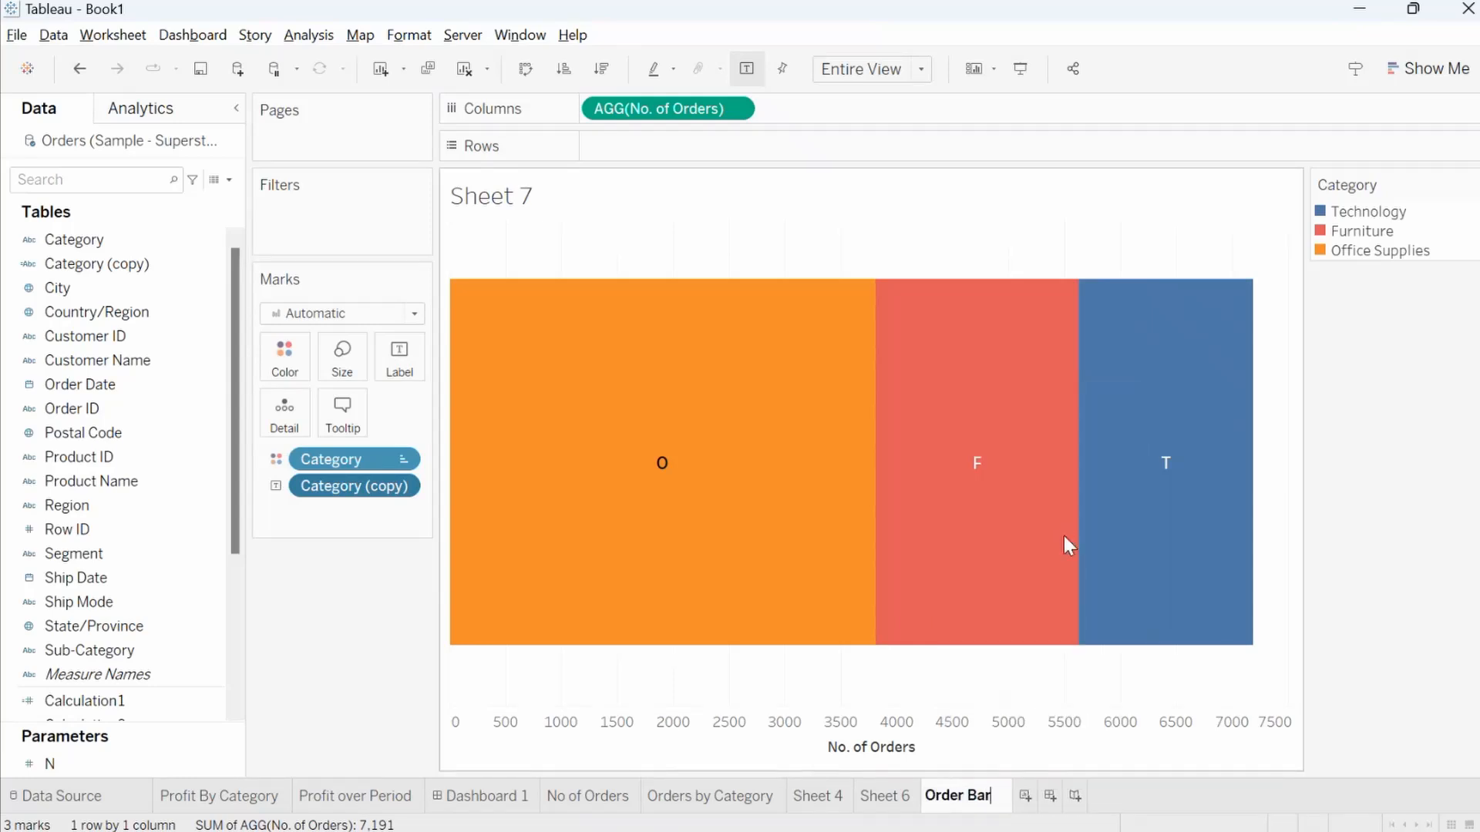
key(Return)
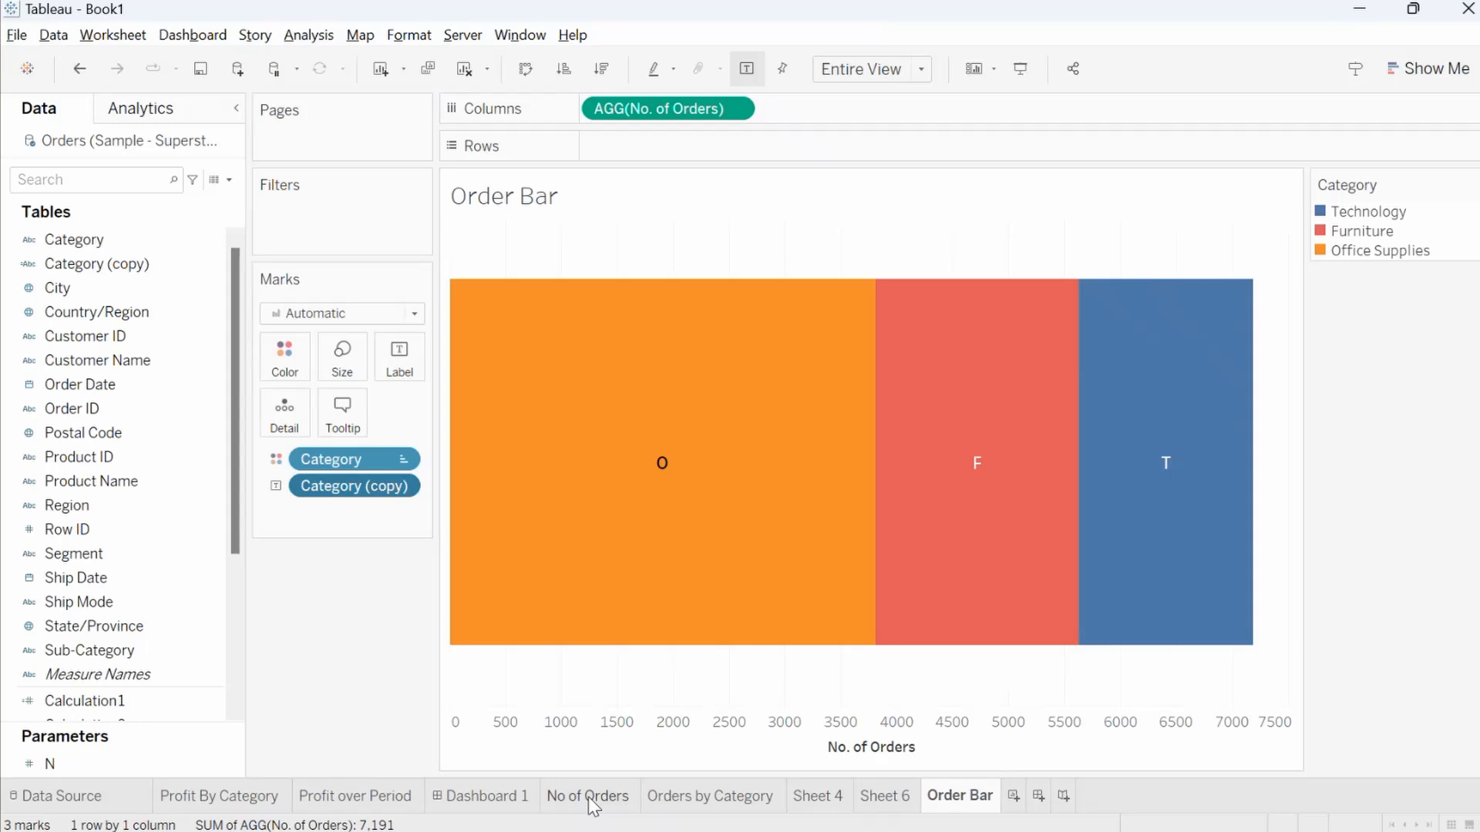
Place the Order Bar sheet in the header's vertical container on Dashboard 1
click(486, 796)
mouse_move(92, 515)
drag(93, 515, 794, 188)
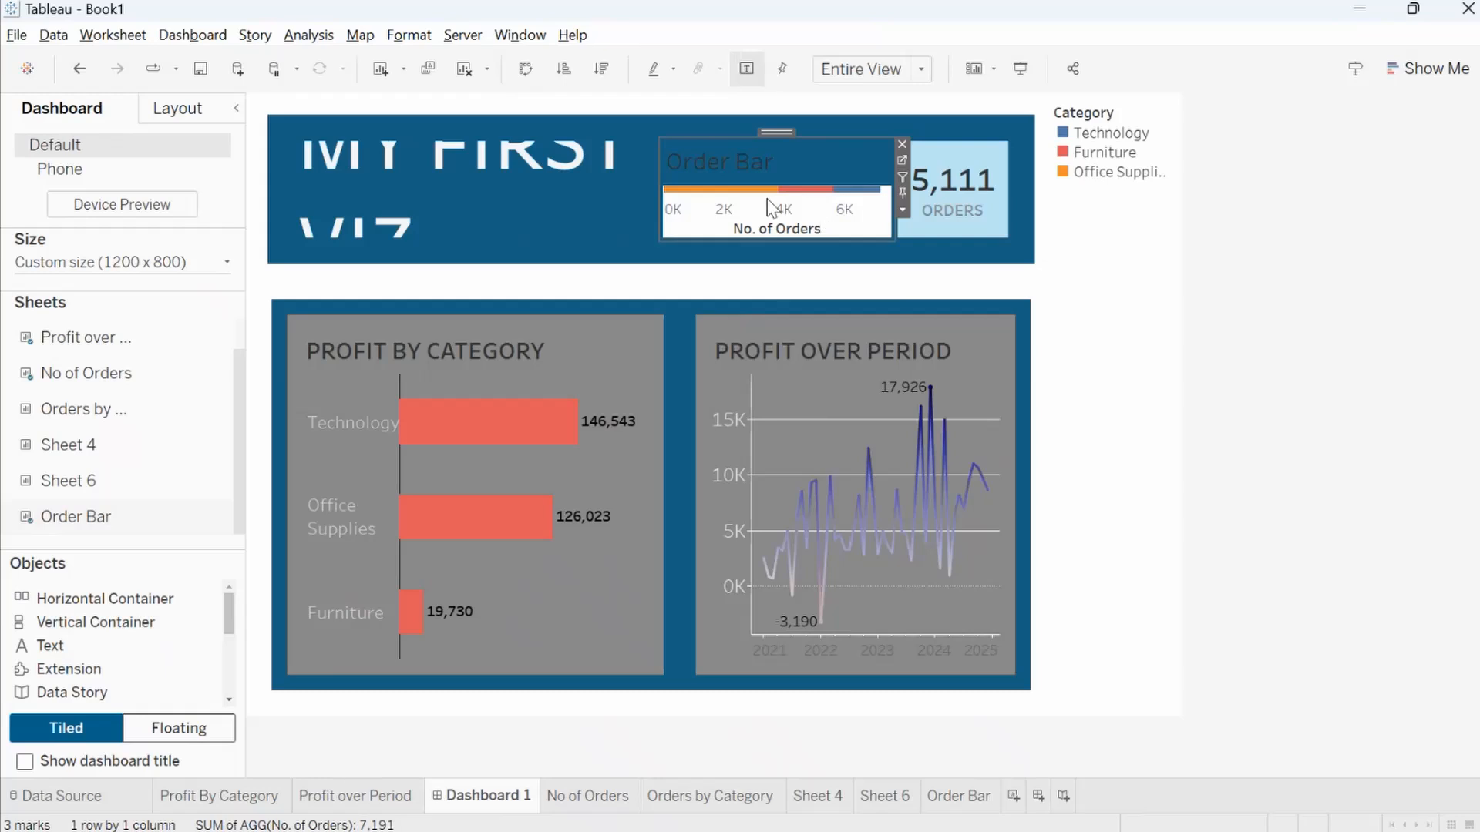
Hide the No. of Orders axis header and the title of the Order Bar view on the dashboard
right_click(811, 225)
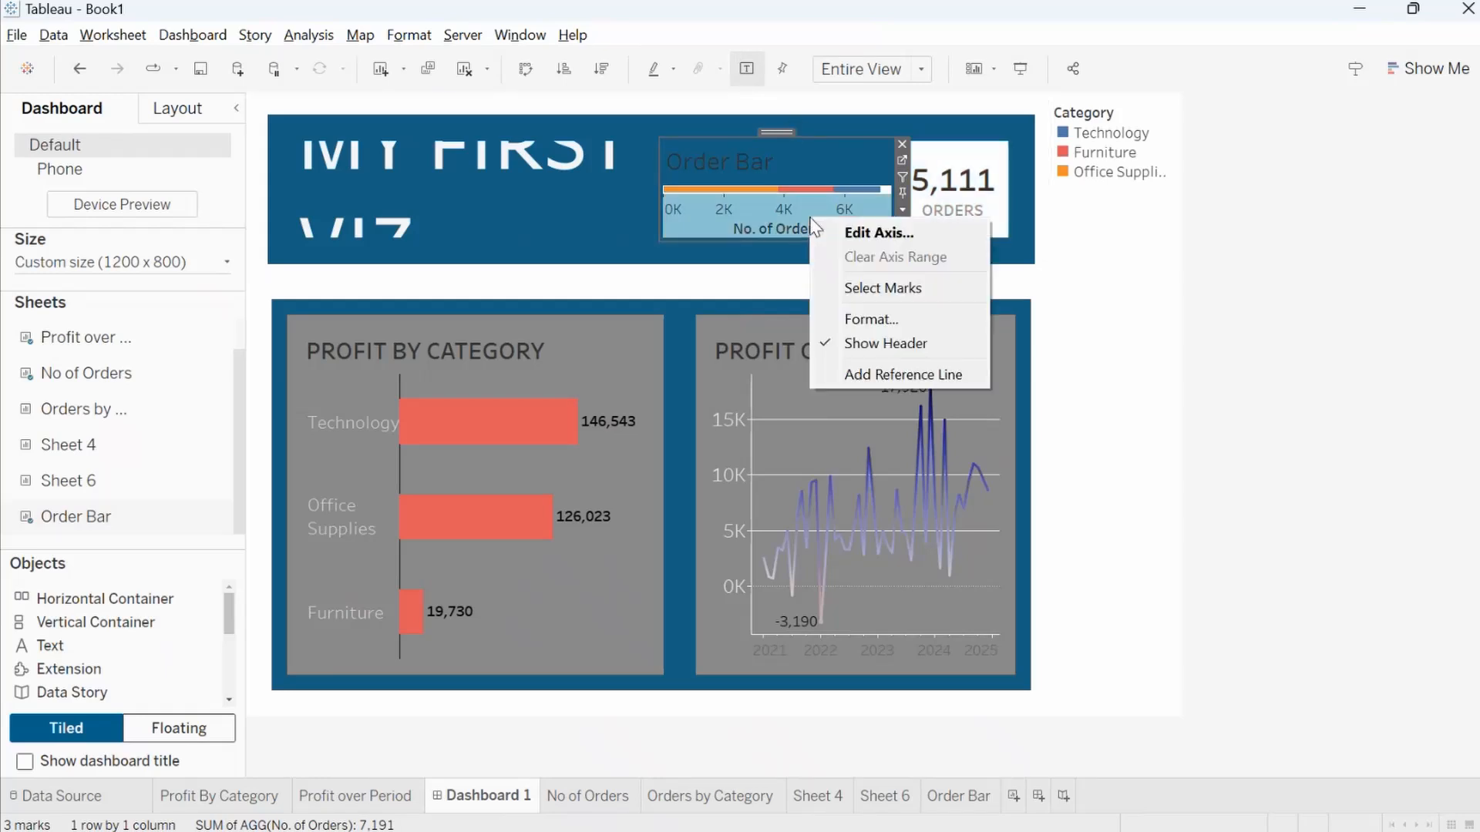
click(895, 346)
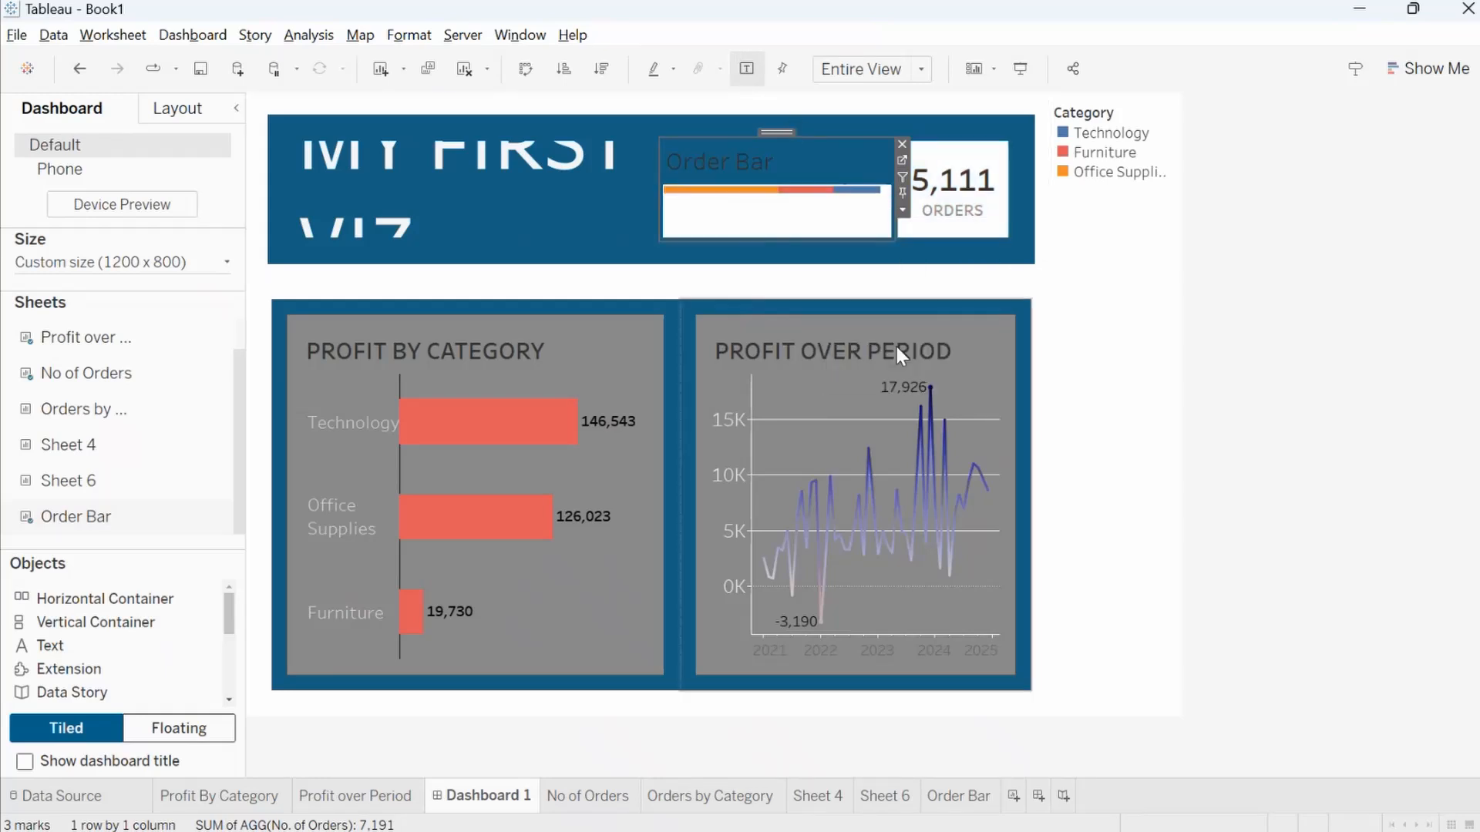
click(903, 213)
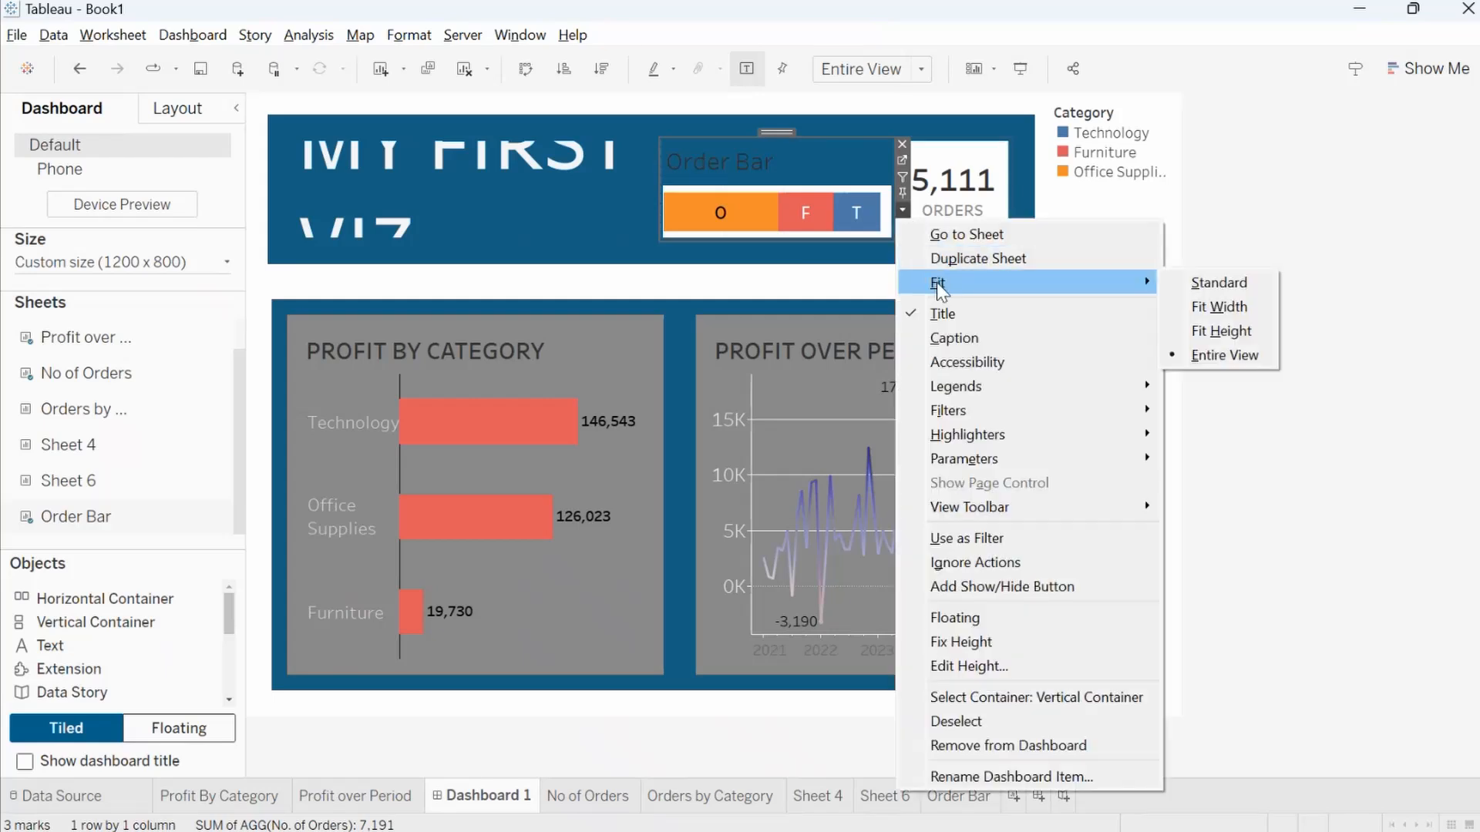
click(942, 313)
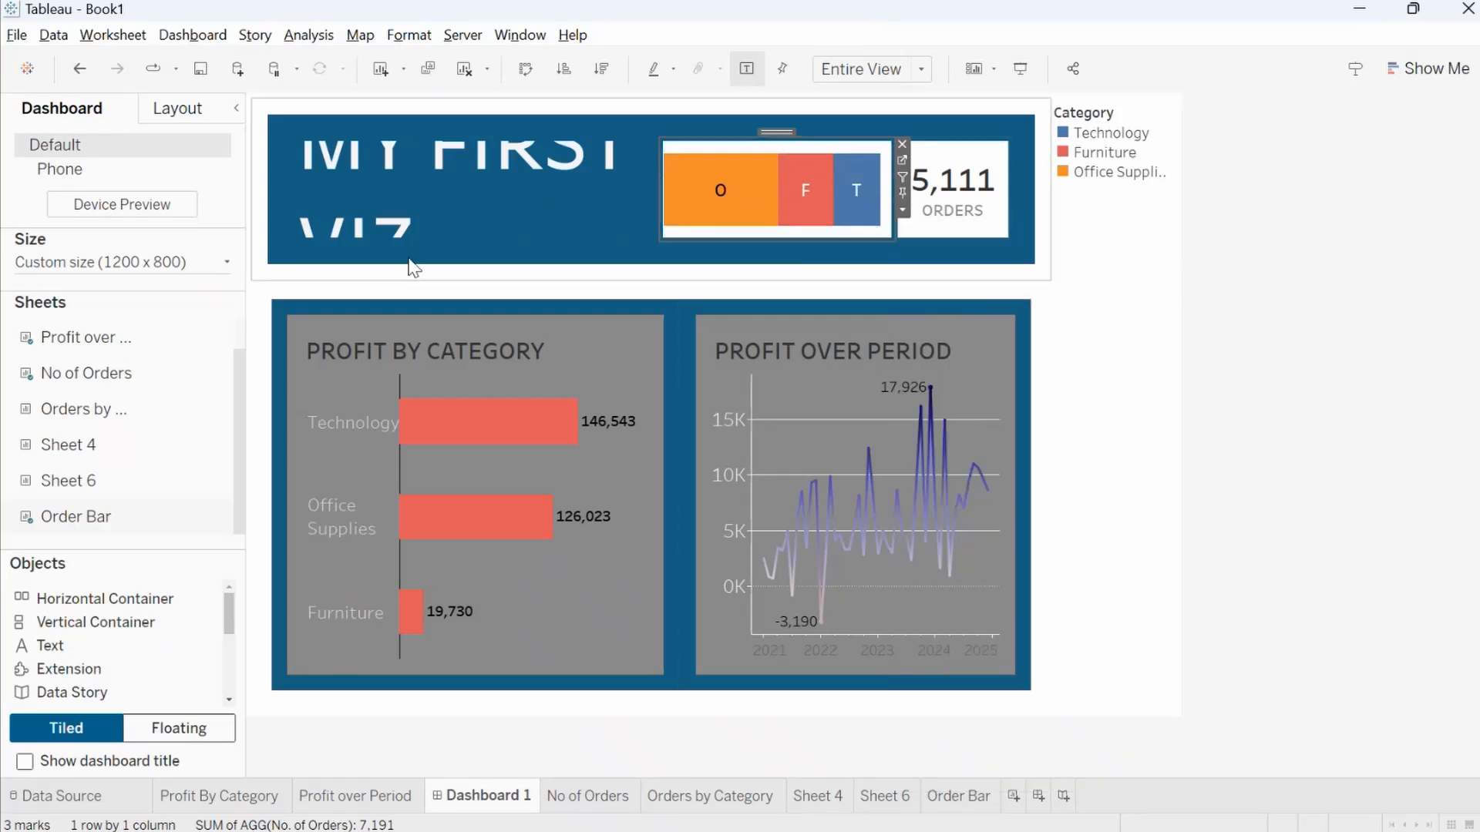
Set the worksheet shading of the Order Bar view to None so its background is transparent
click(408, 36)
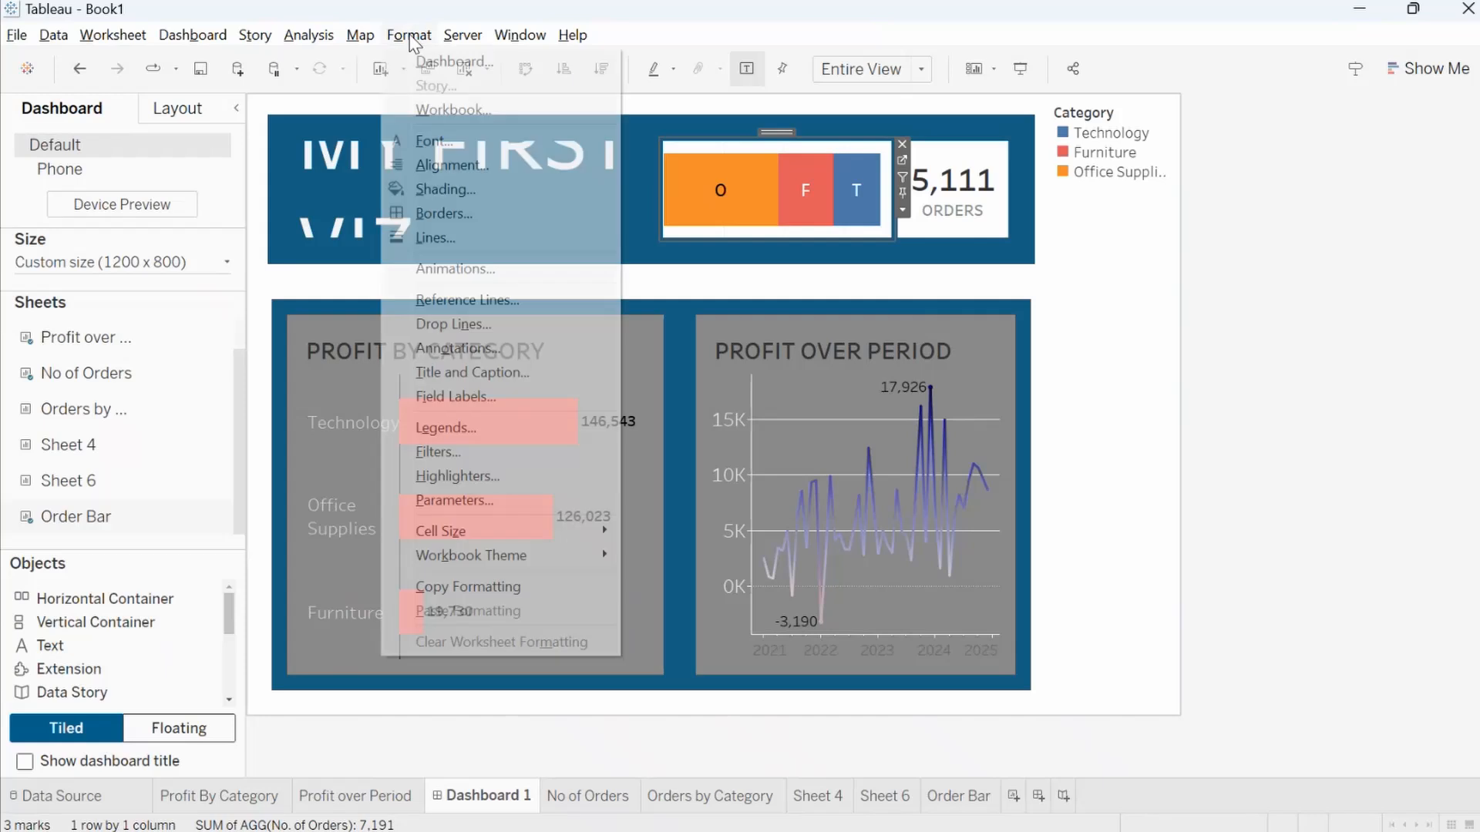
click(451, 189)
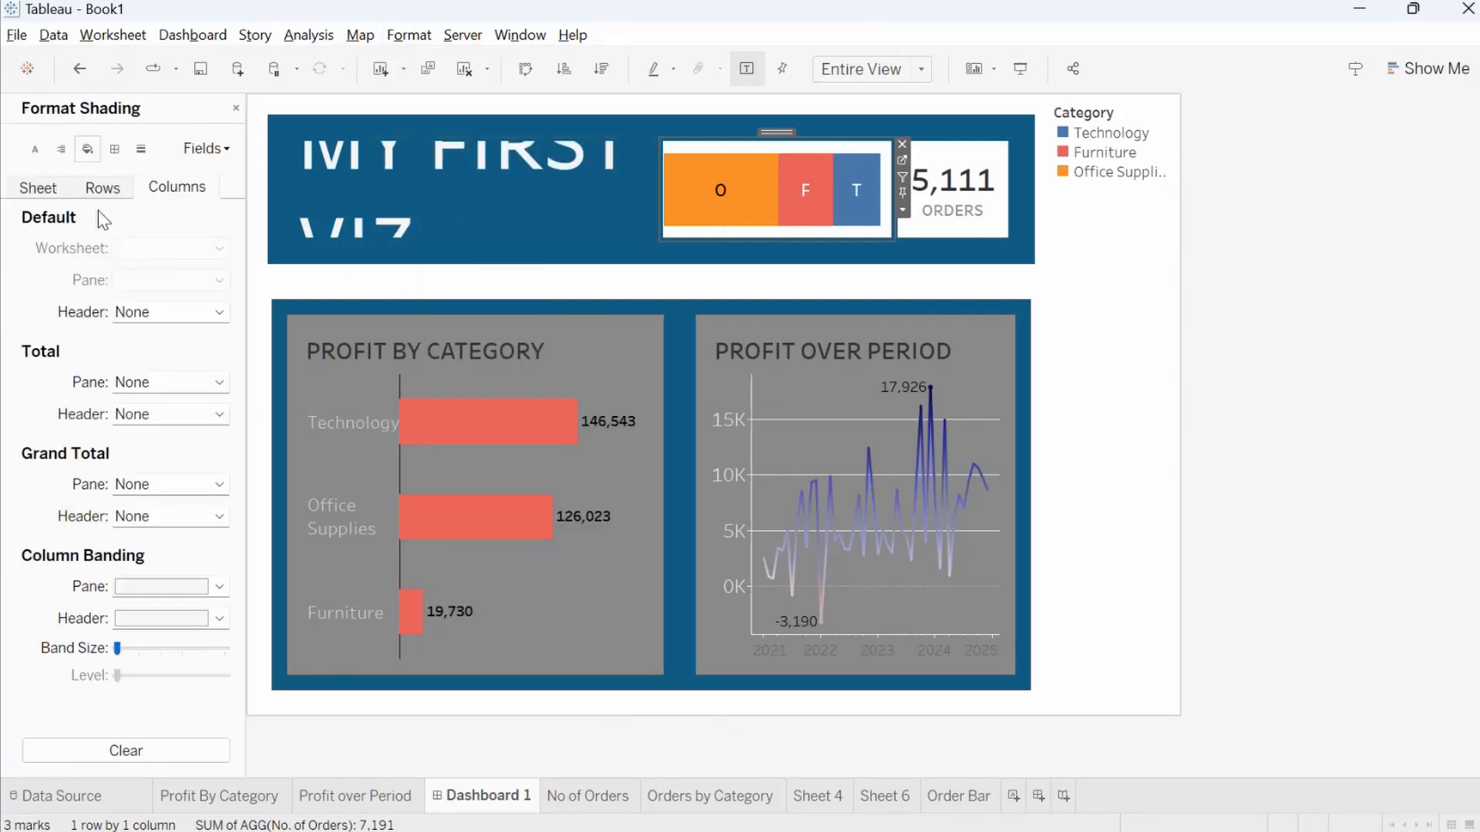
click(60, 185)
click(138, 249)
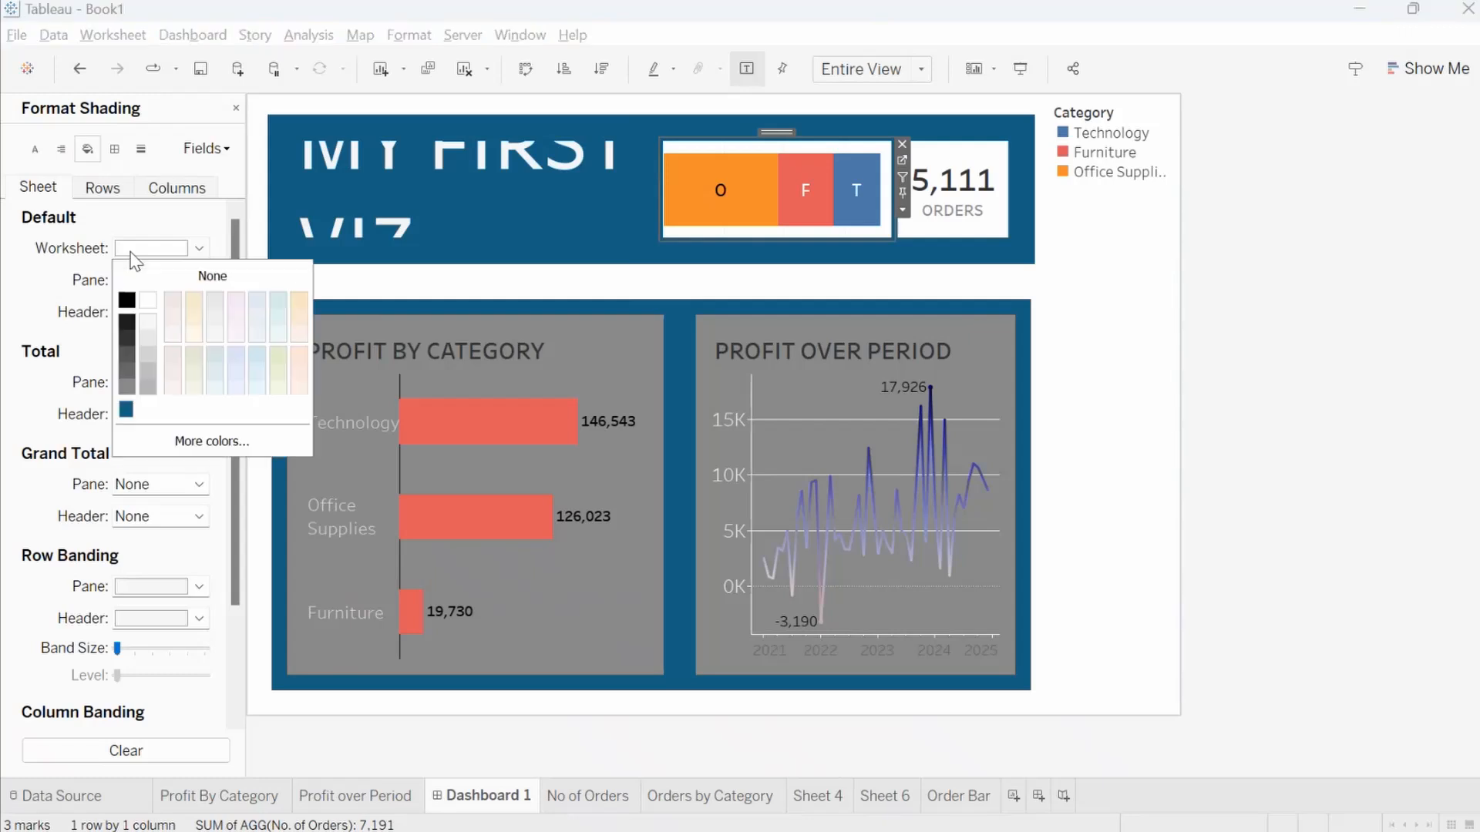
click(151, 277)
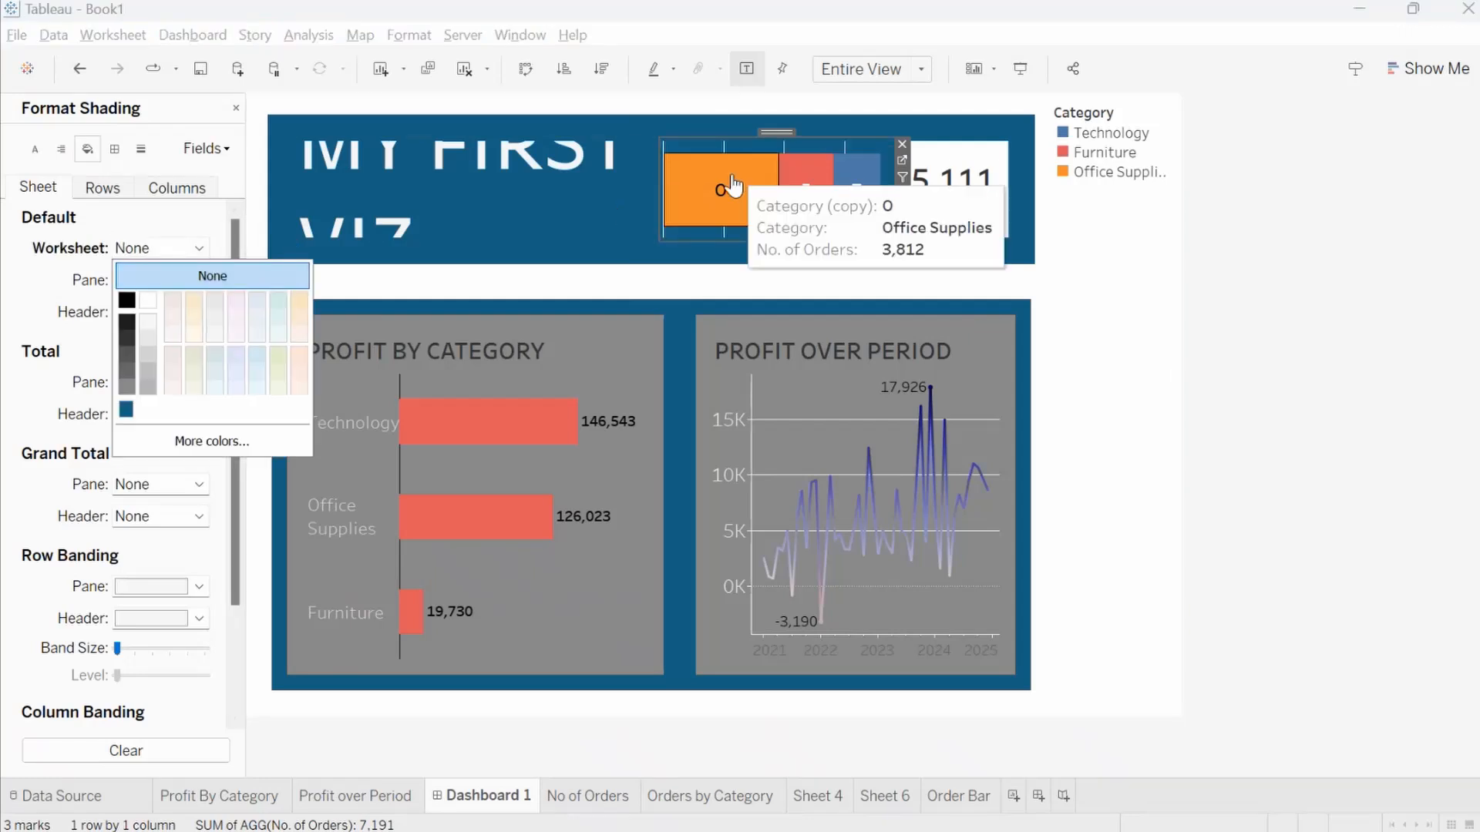
Set the Order Bar's sheet-level zero, trend, reference and drop lines, axis rulers and axis ticks to None
click(141, 150)
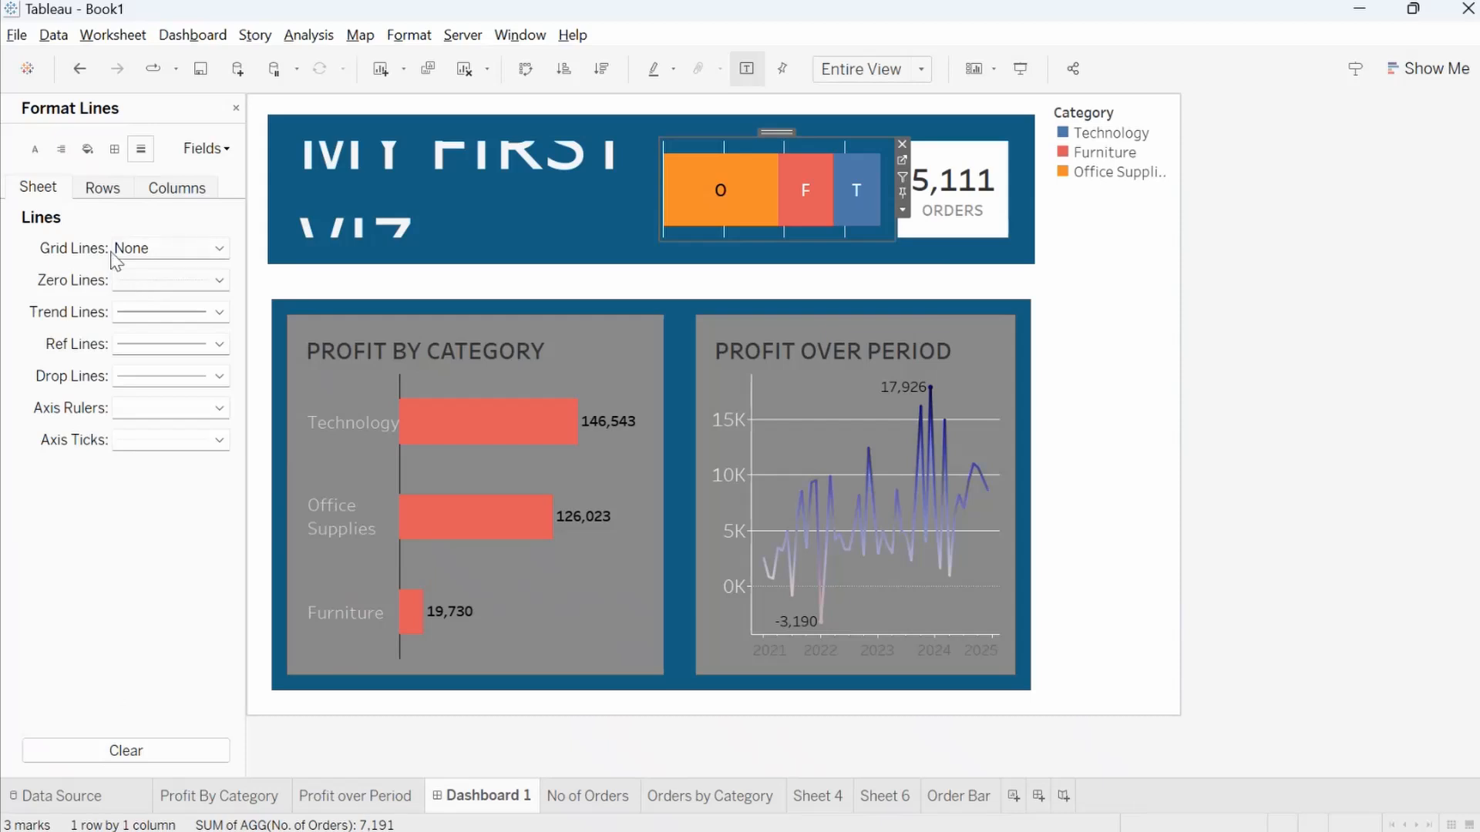
click(134, 284)
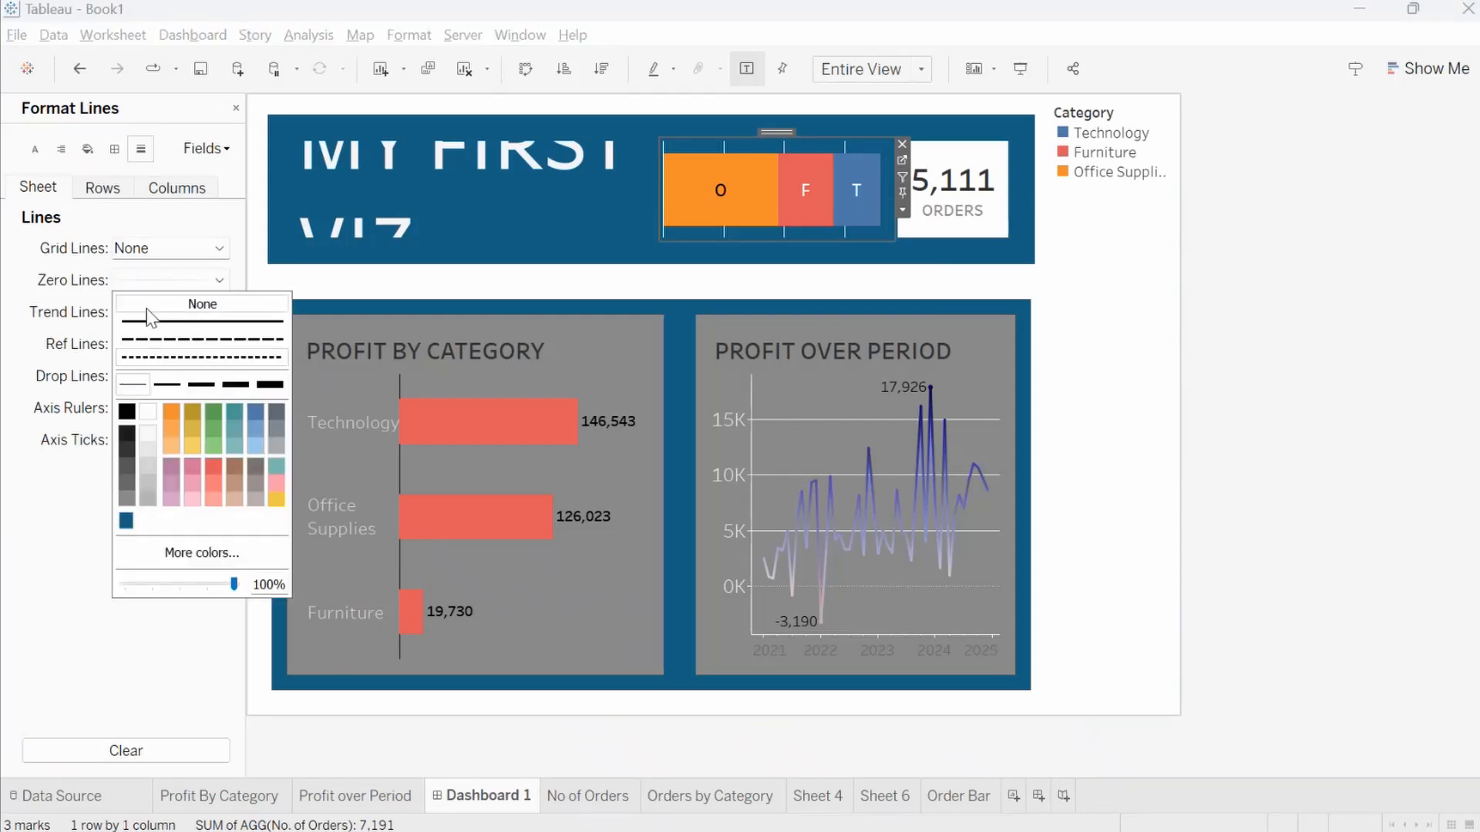
click(155, 306)
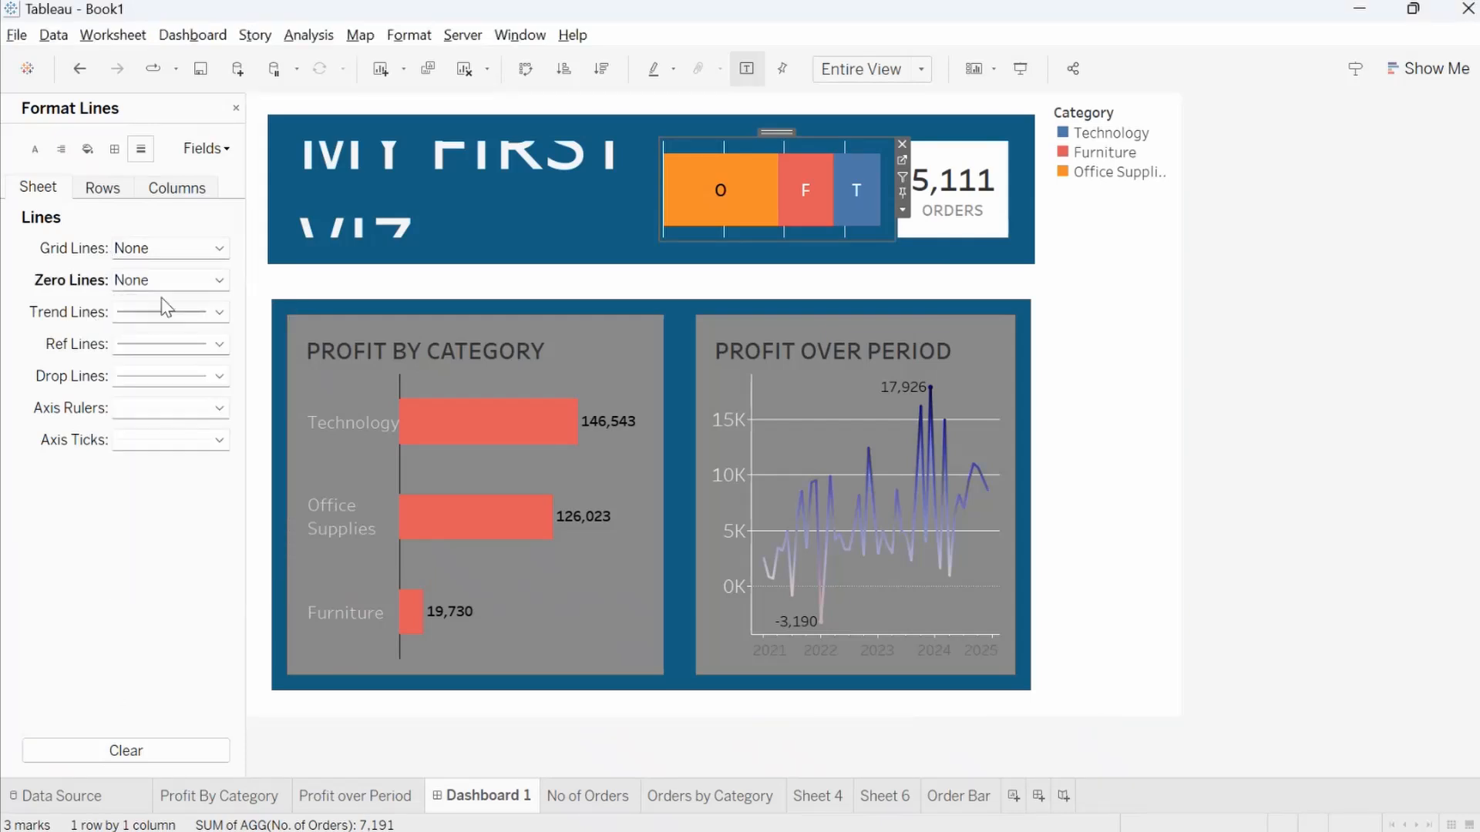
click(165, 310)
click(159, 336)
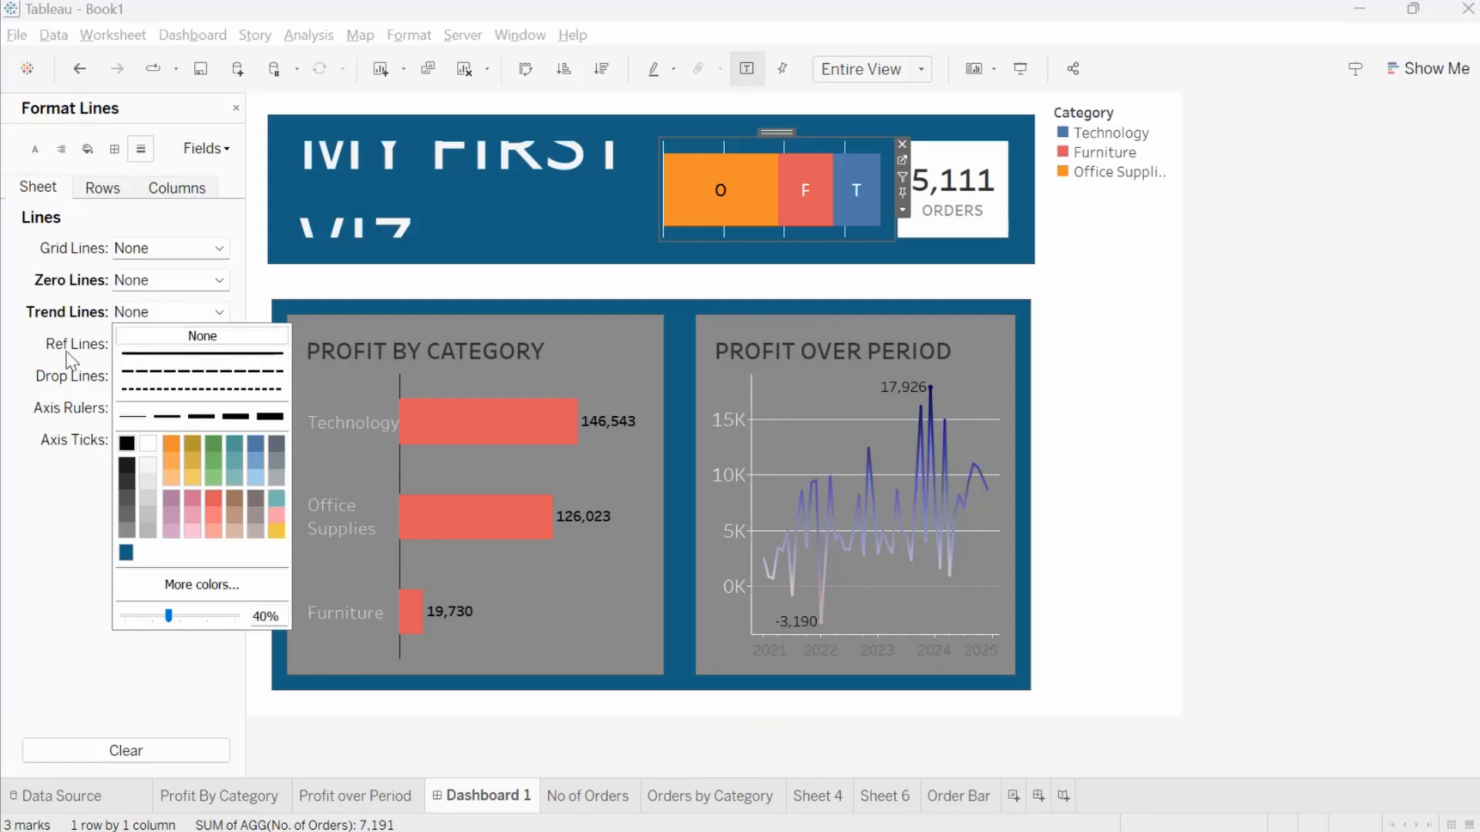
click(152, 349)
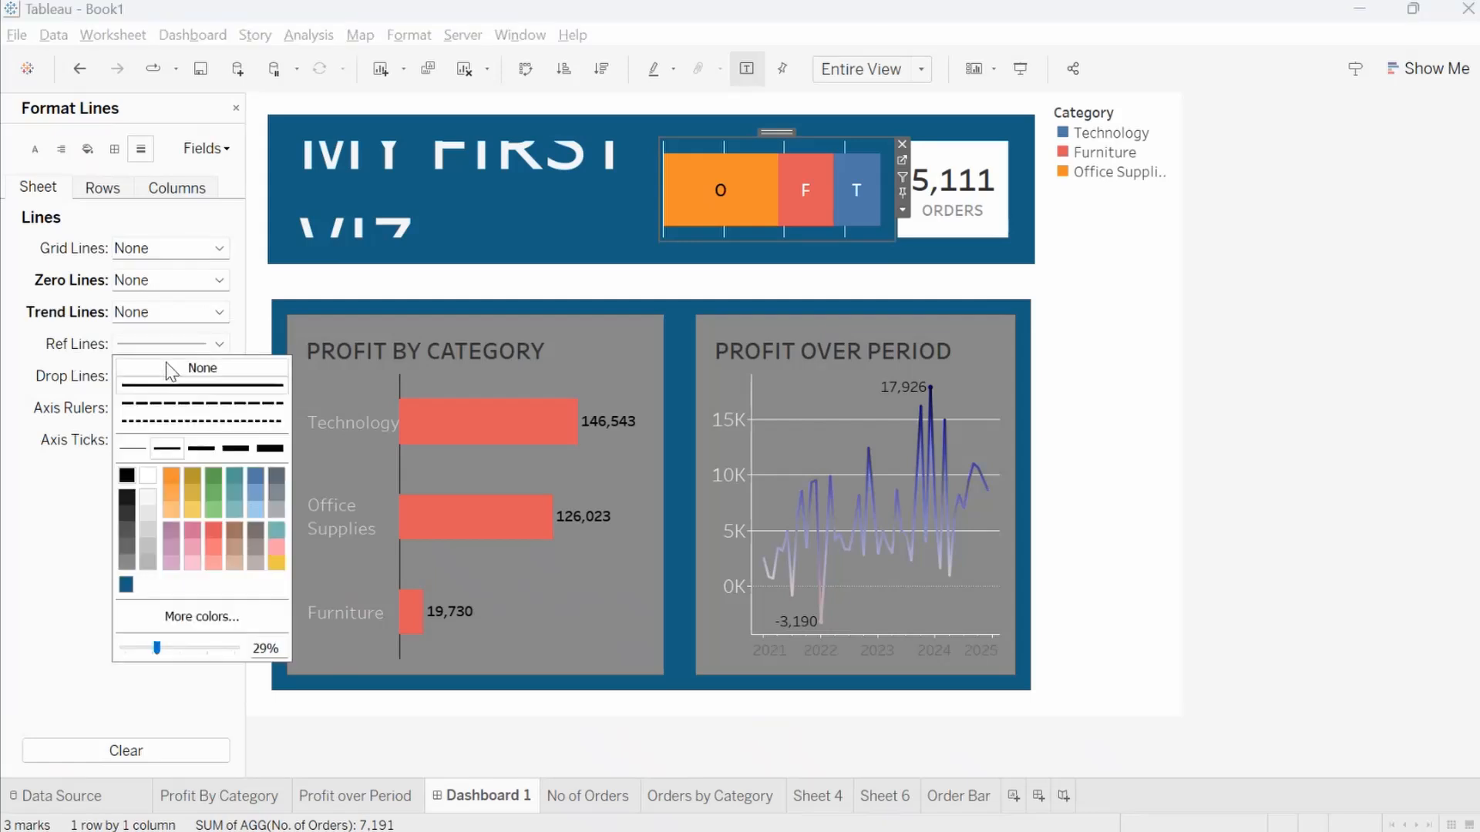
click(171, 370)
click(149, 370)
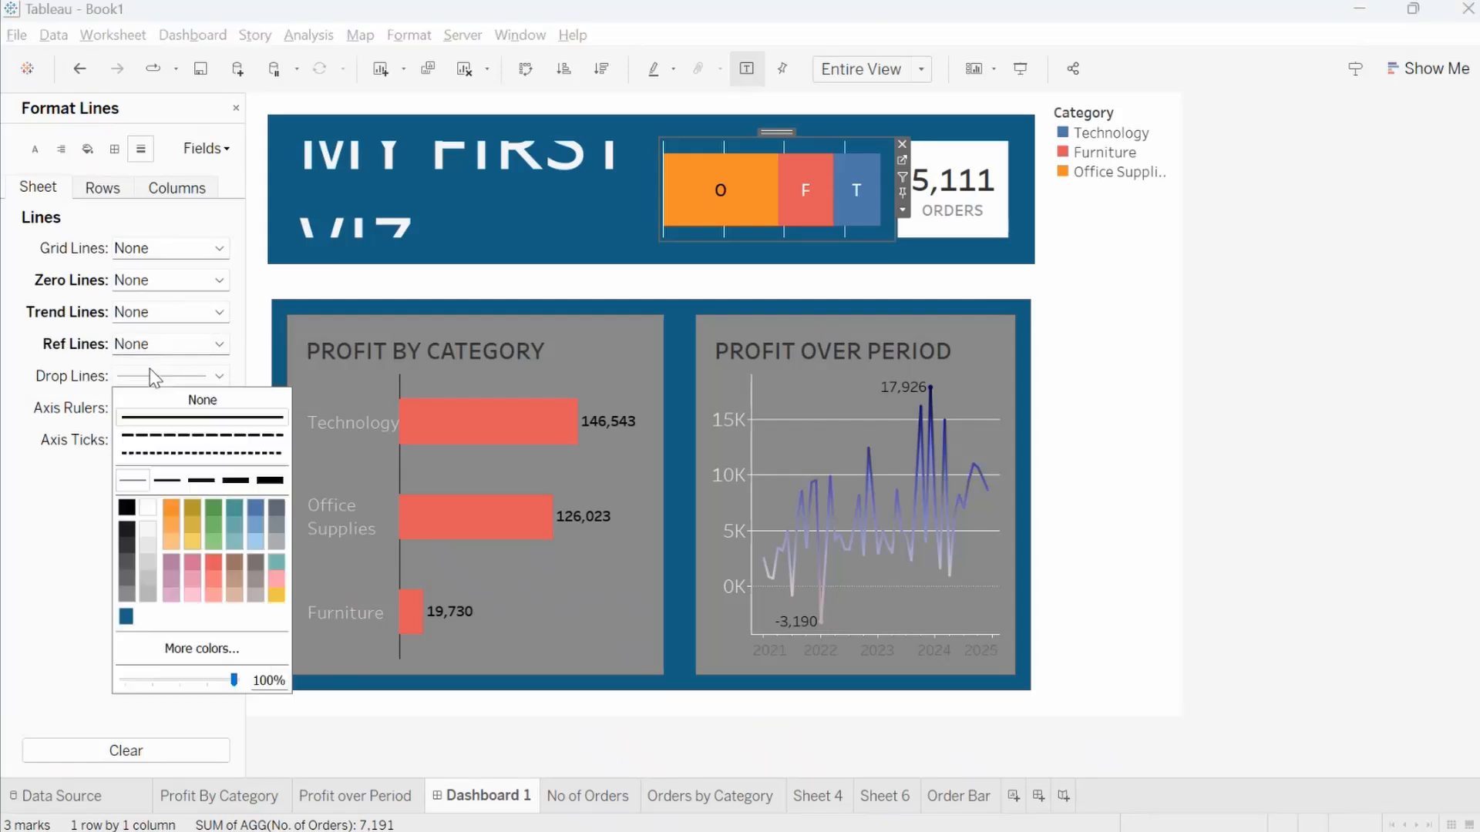
click(170, 399)
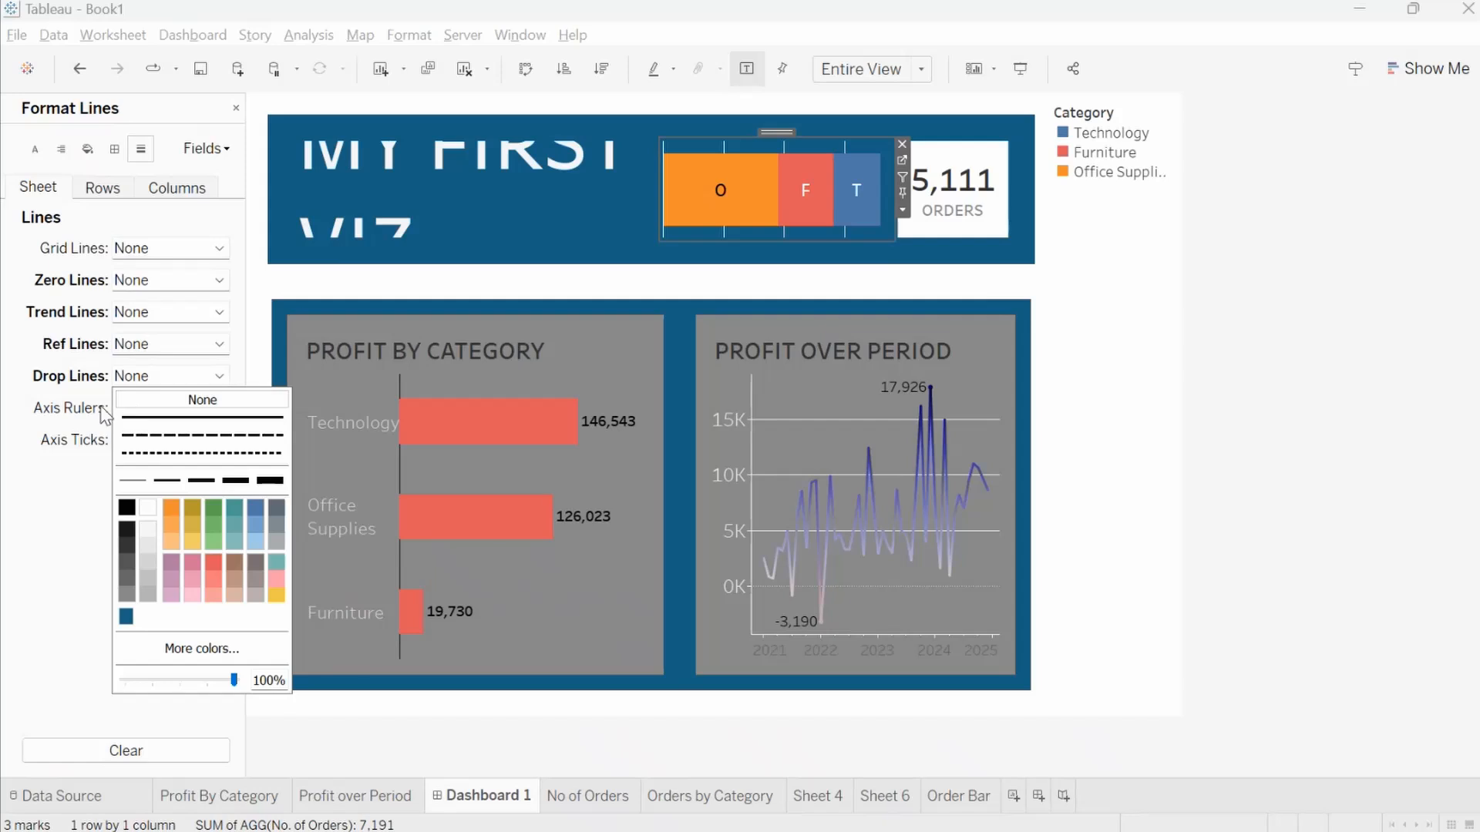
click(142, 409)
click(158, 431)
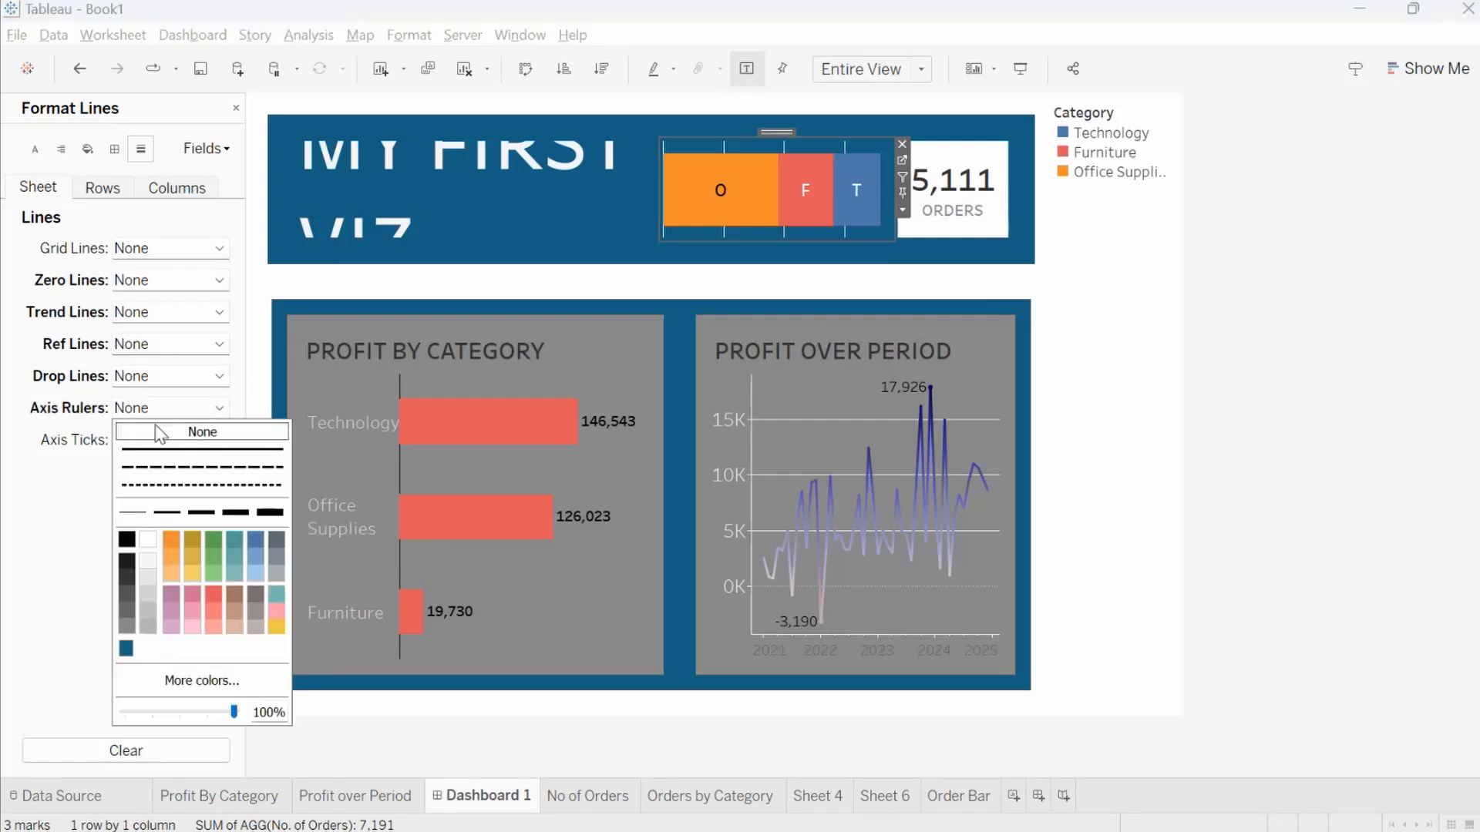
click(123, 446)
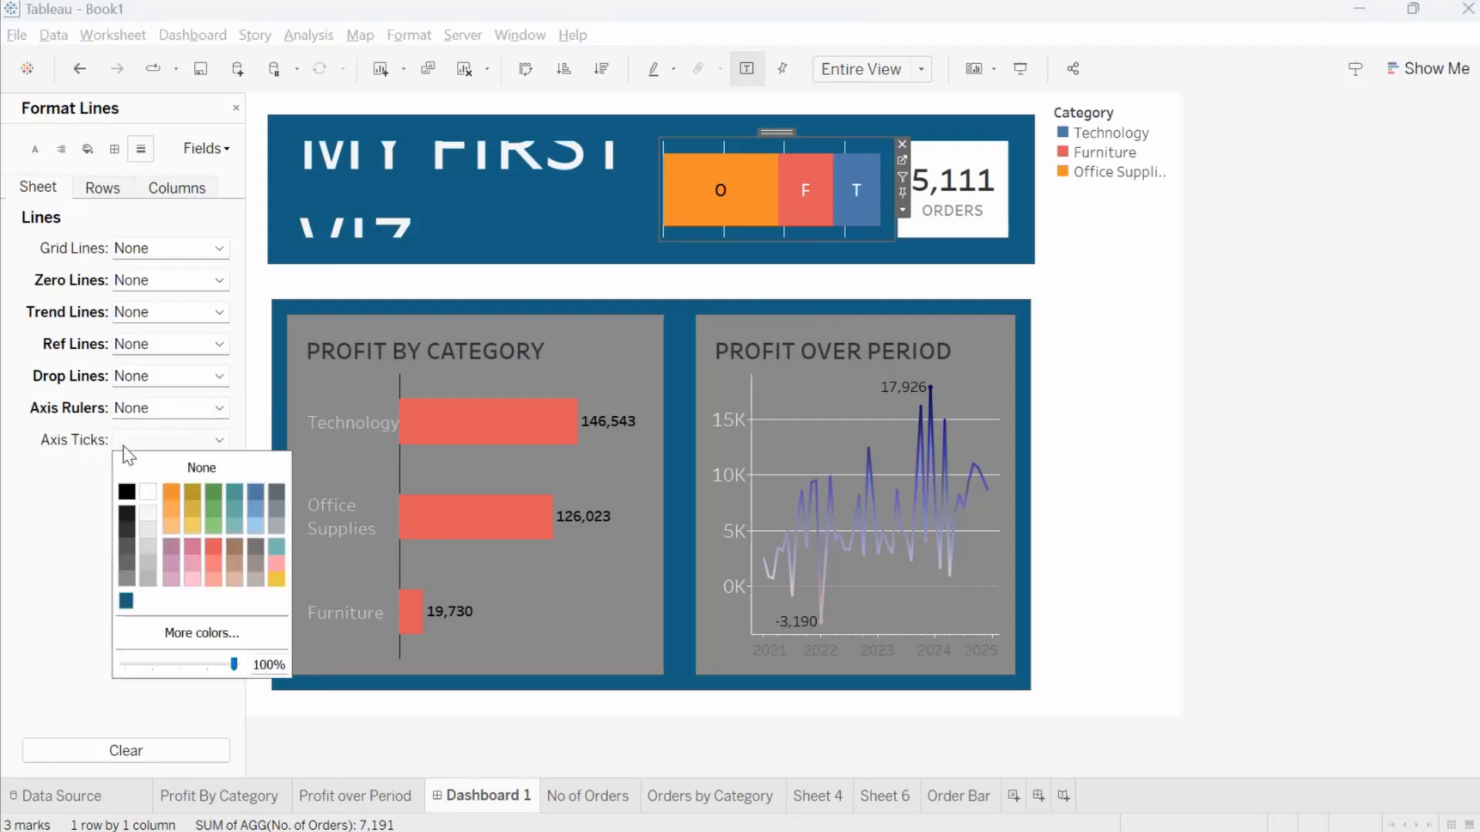
click(198, 468)
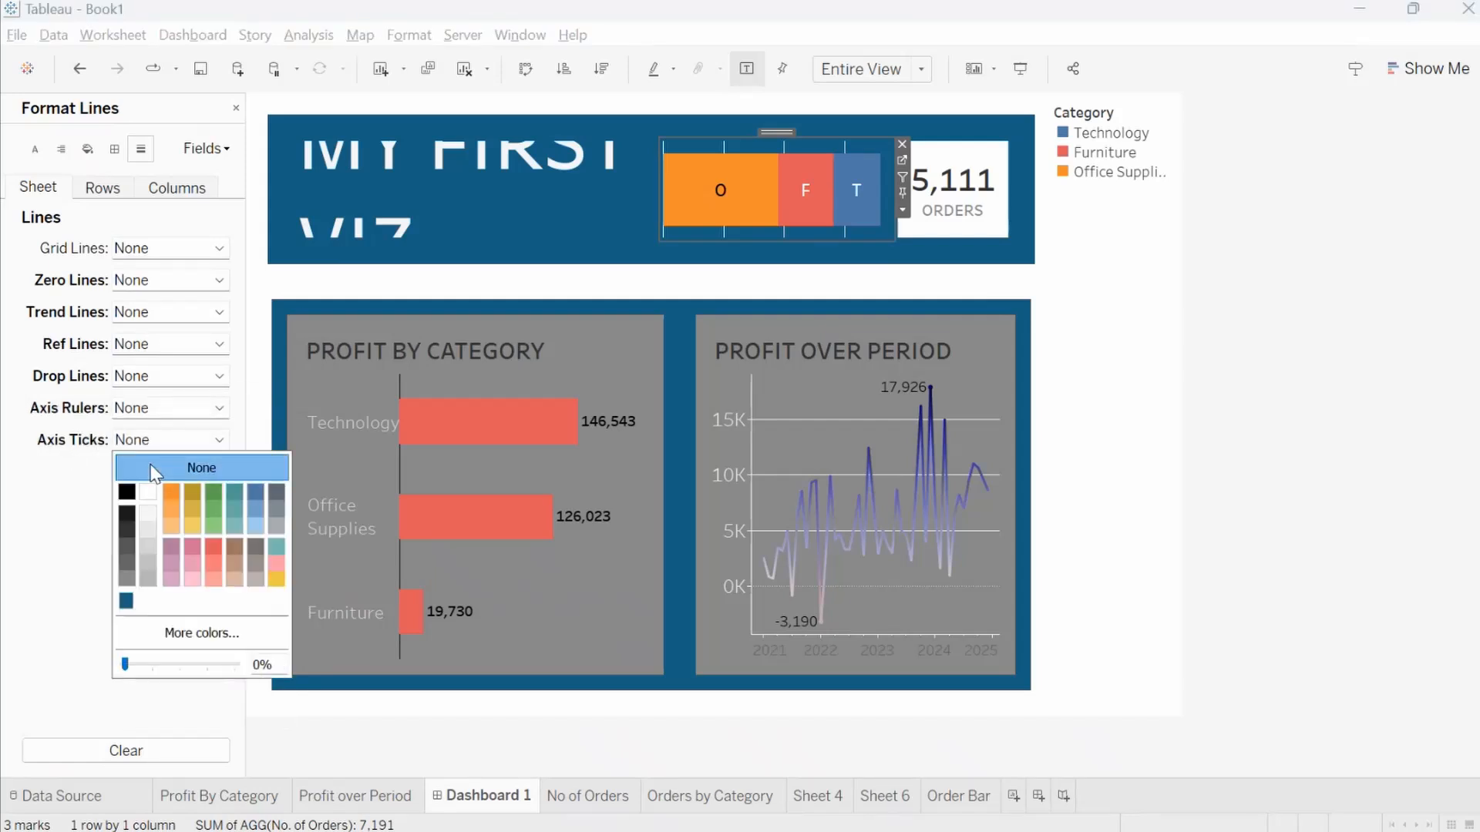
Set the column grid lines of the Order Bar view to None
click(103, 188)
click(153, 188)
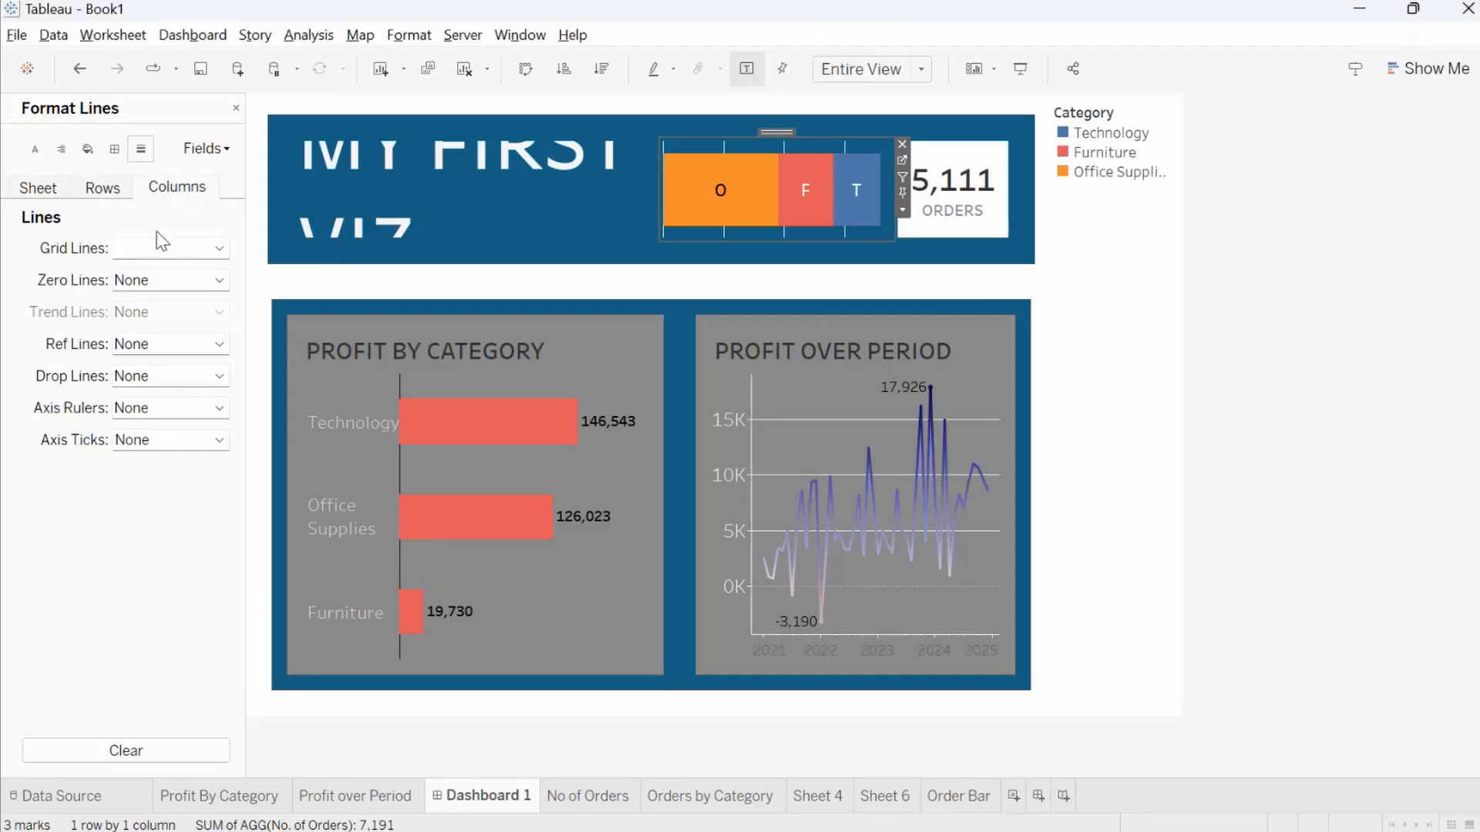
click(152, 251)
click(164, 274)
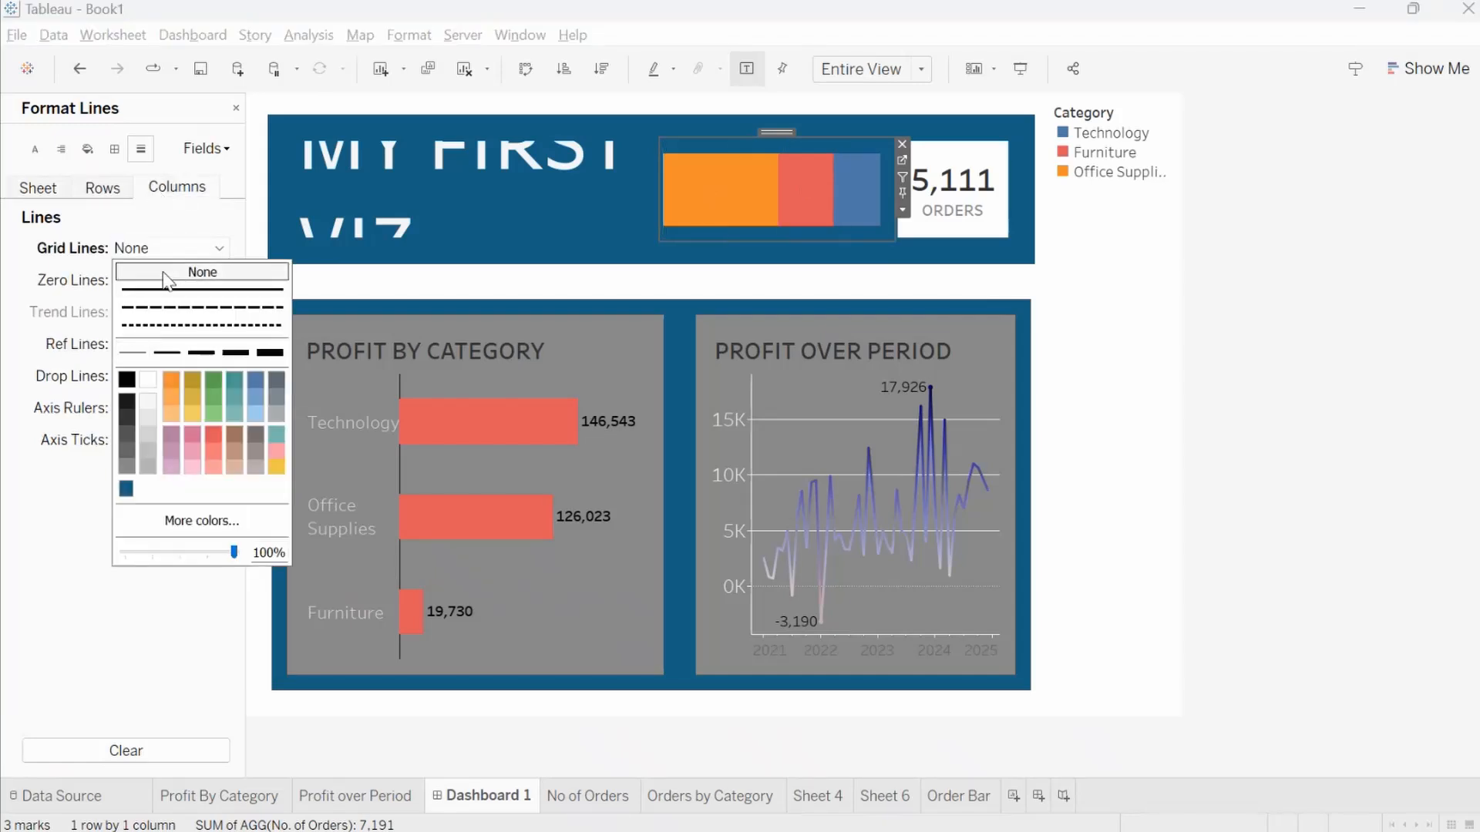
Move the orders tile into the vertical container, above the Order Bar view
click(959, 139)
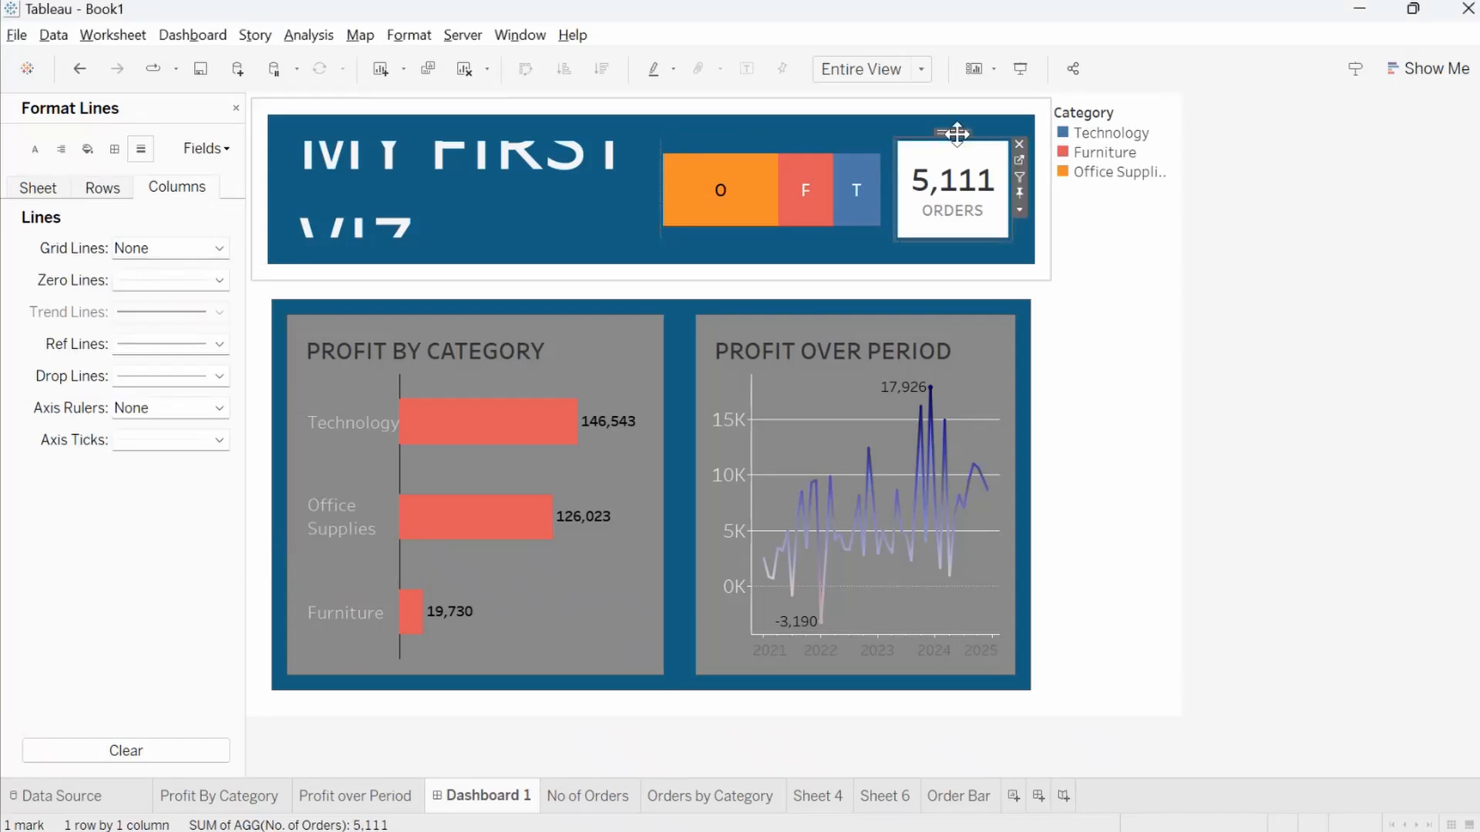
drag(956, 134, 810, 159)
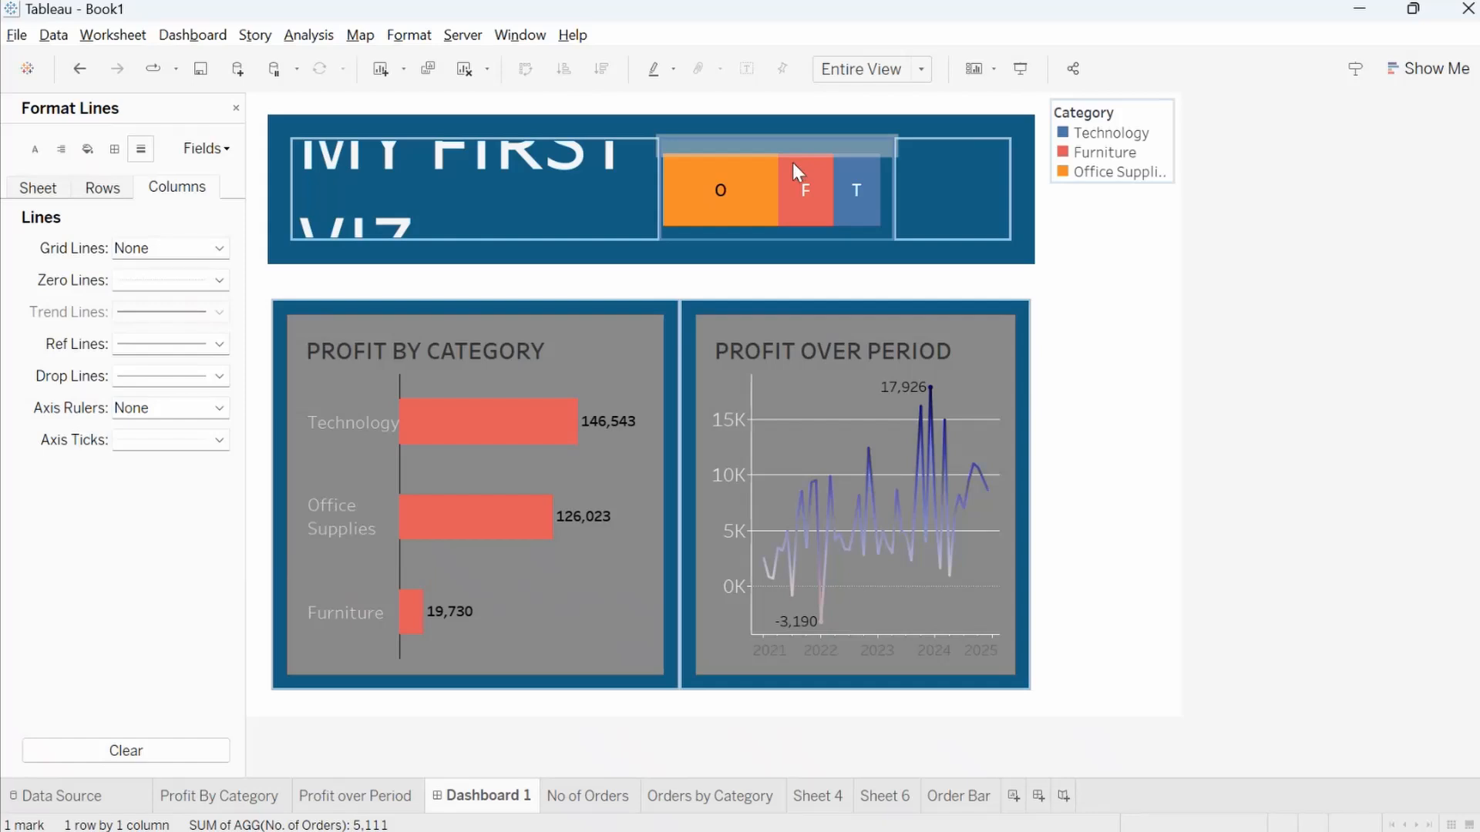
Drop the orders tile above the Order Bar view and set their vertical container's width to 160 pixels
drag(792, 163, 792, 160)
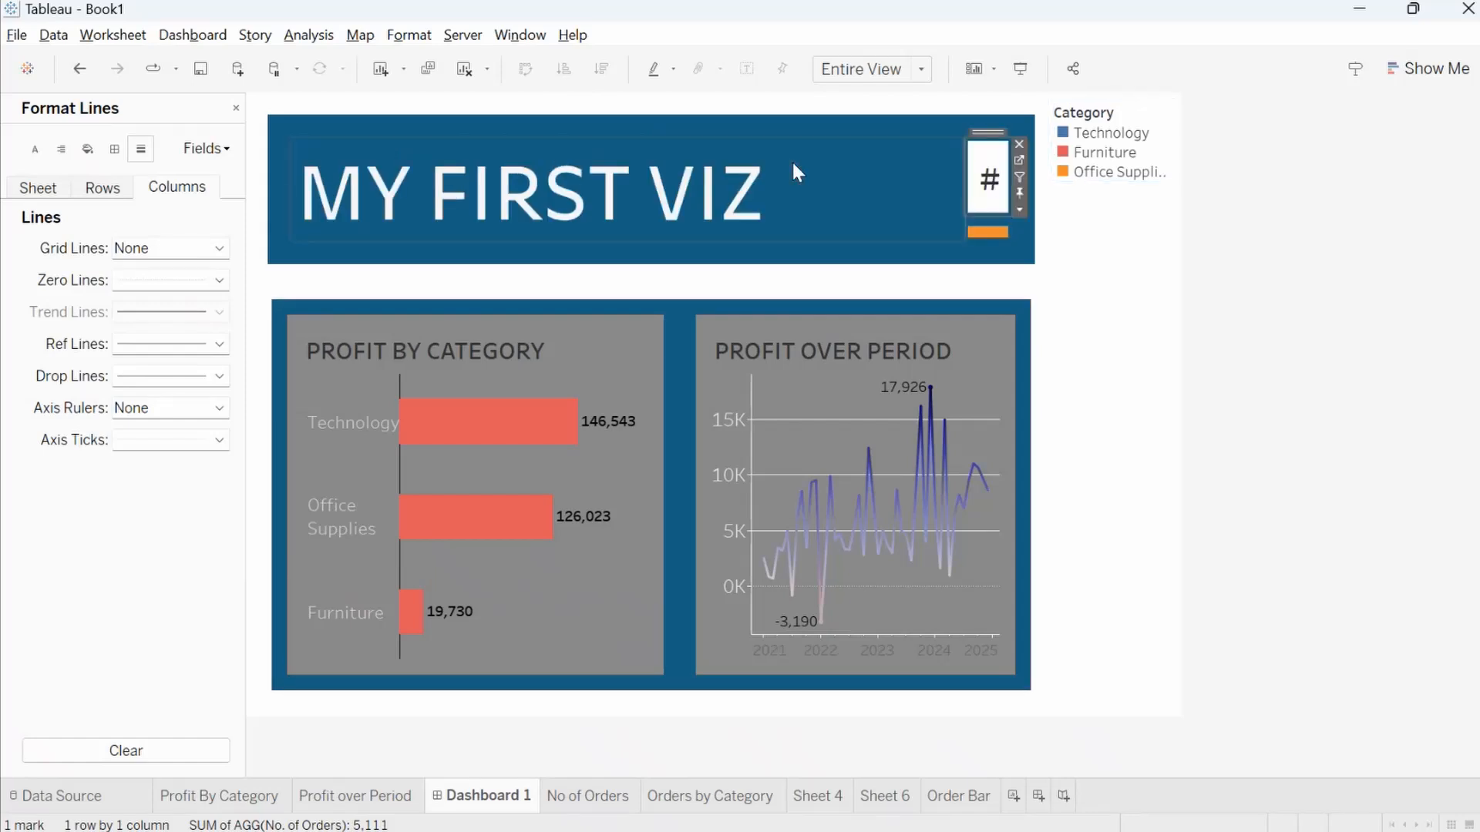
double_click(986, 131)
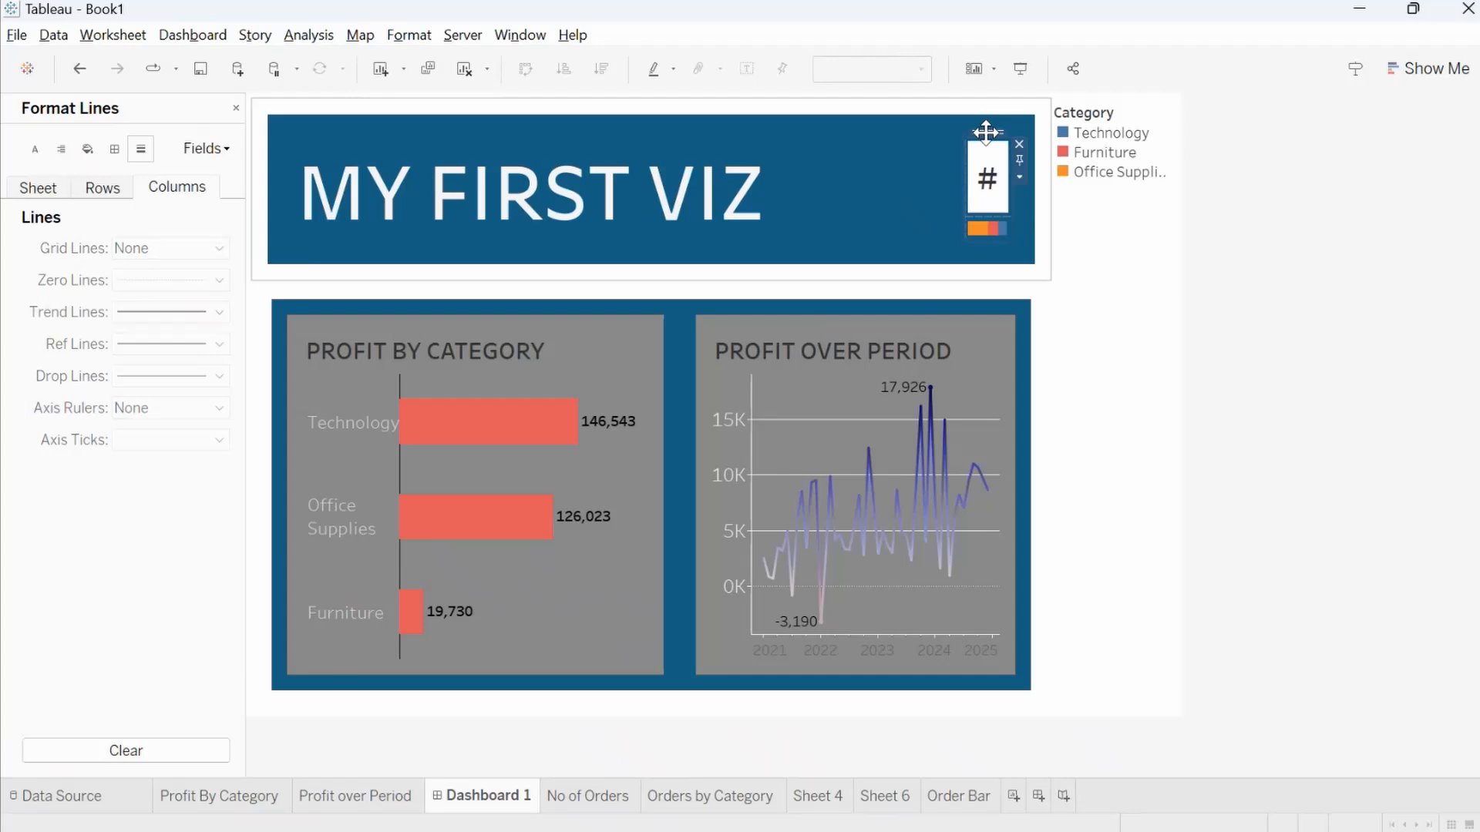
click(1019, 177)
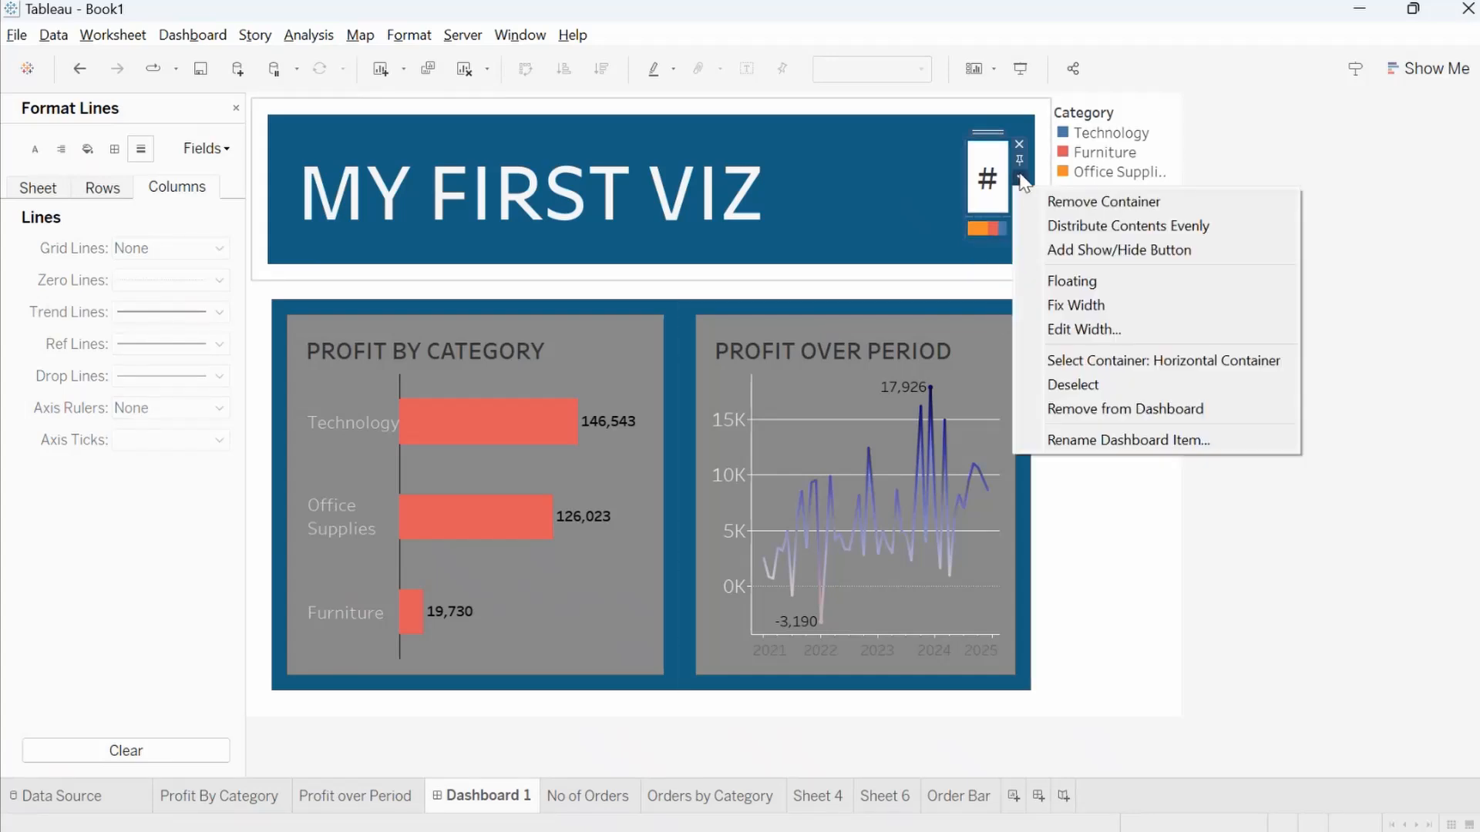
click(1078, 327)
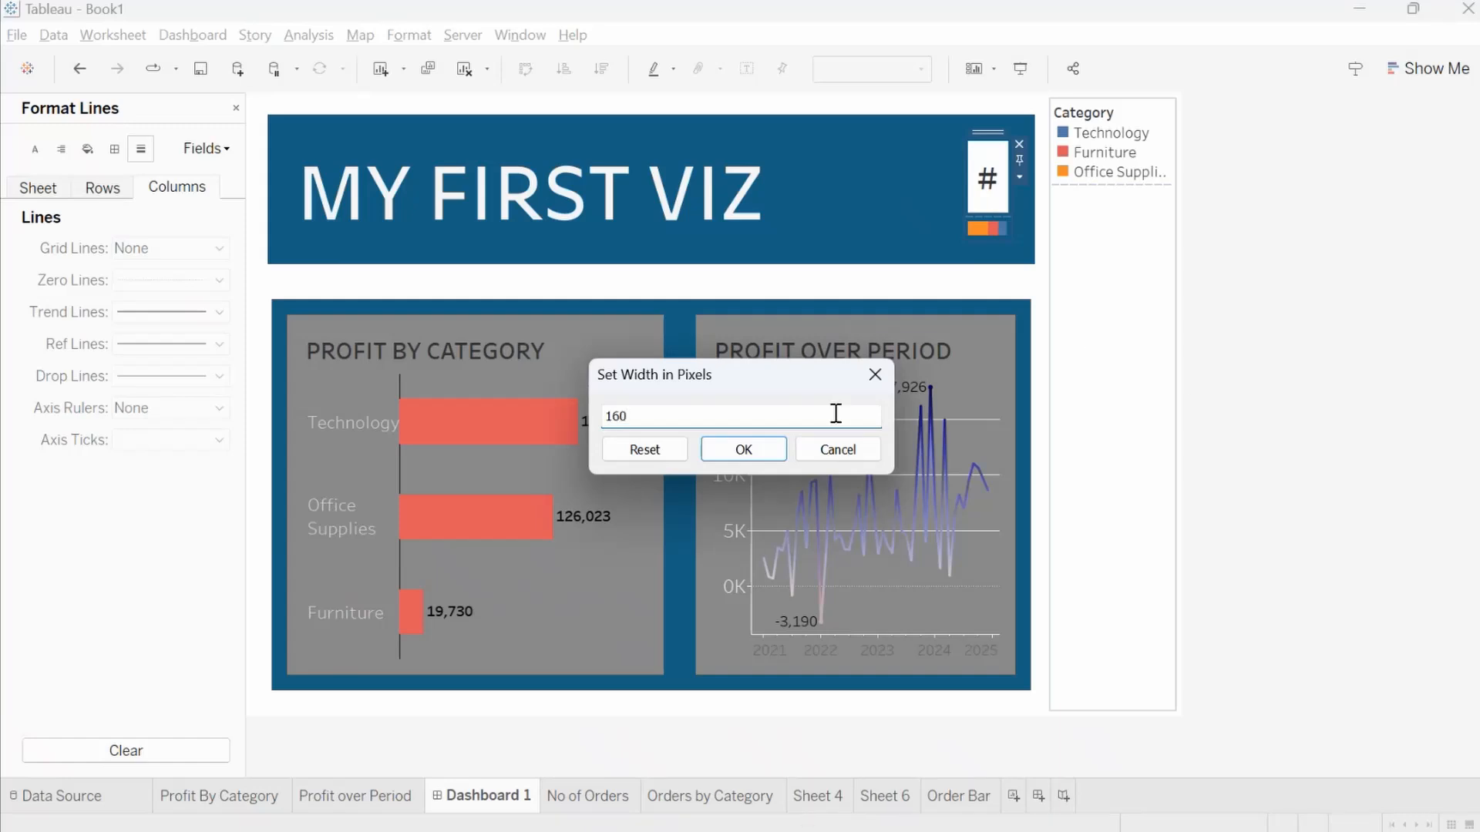
click(765, 450)
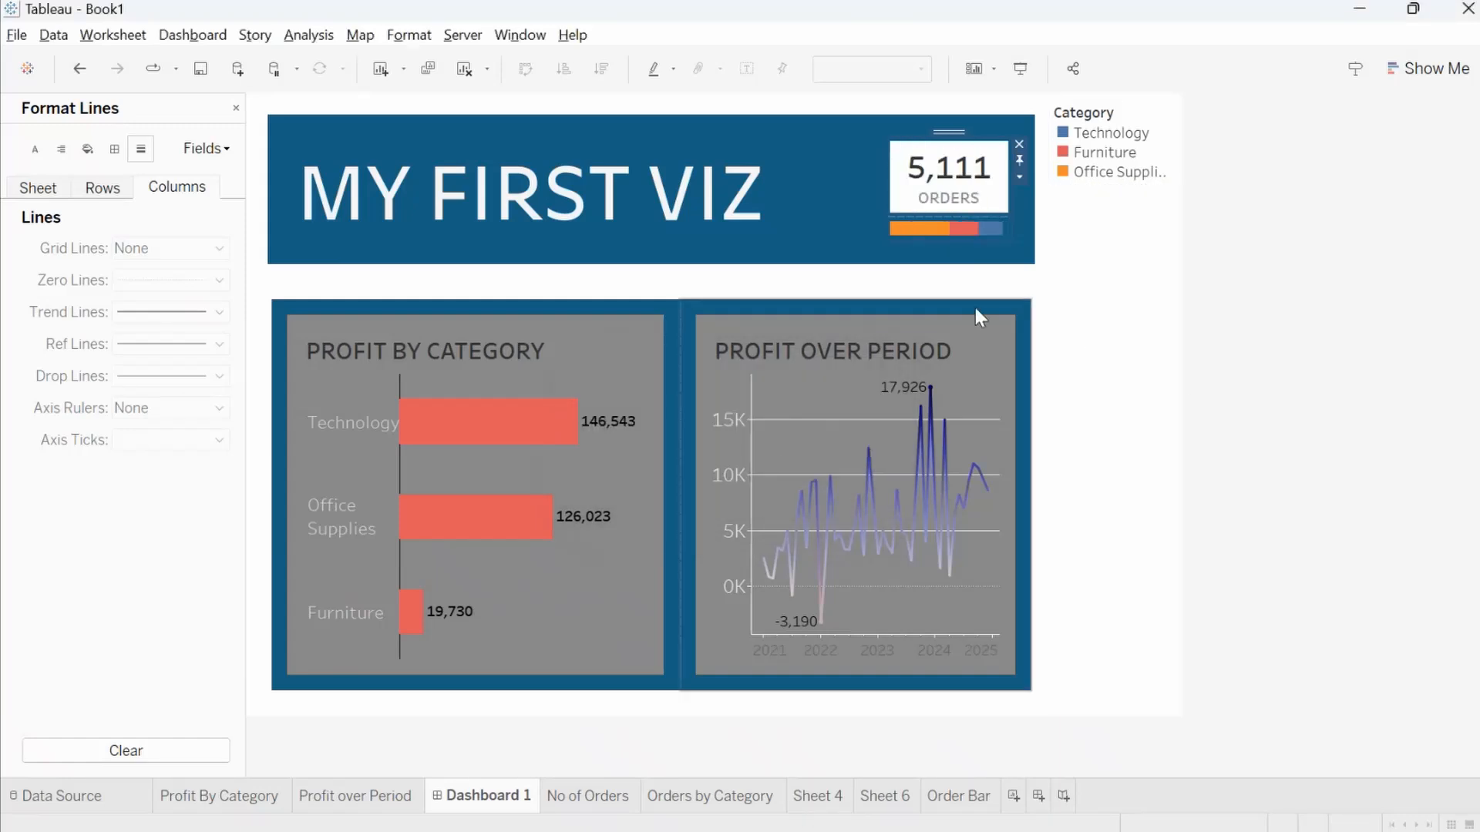
Delete the layout container holding the Category colour legend, including the legend itself
click(1143, 264)
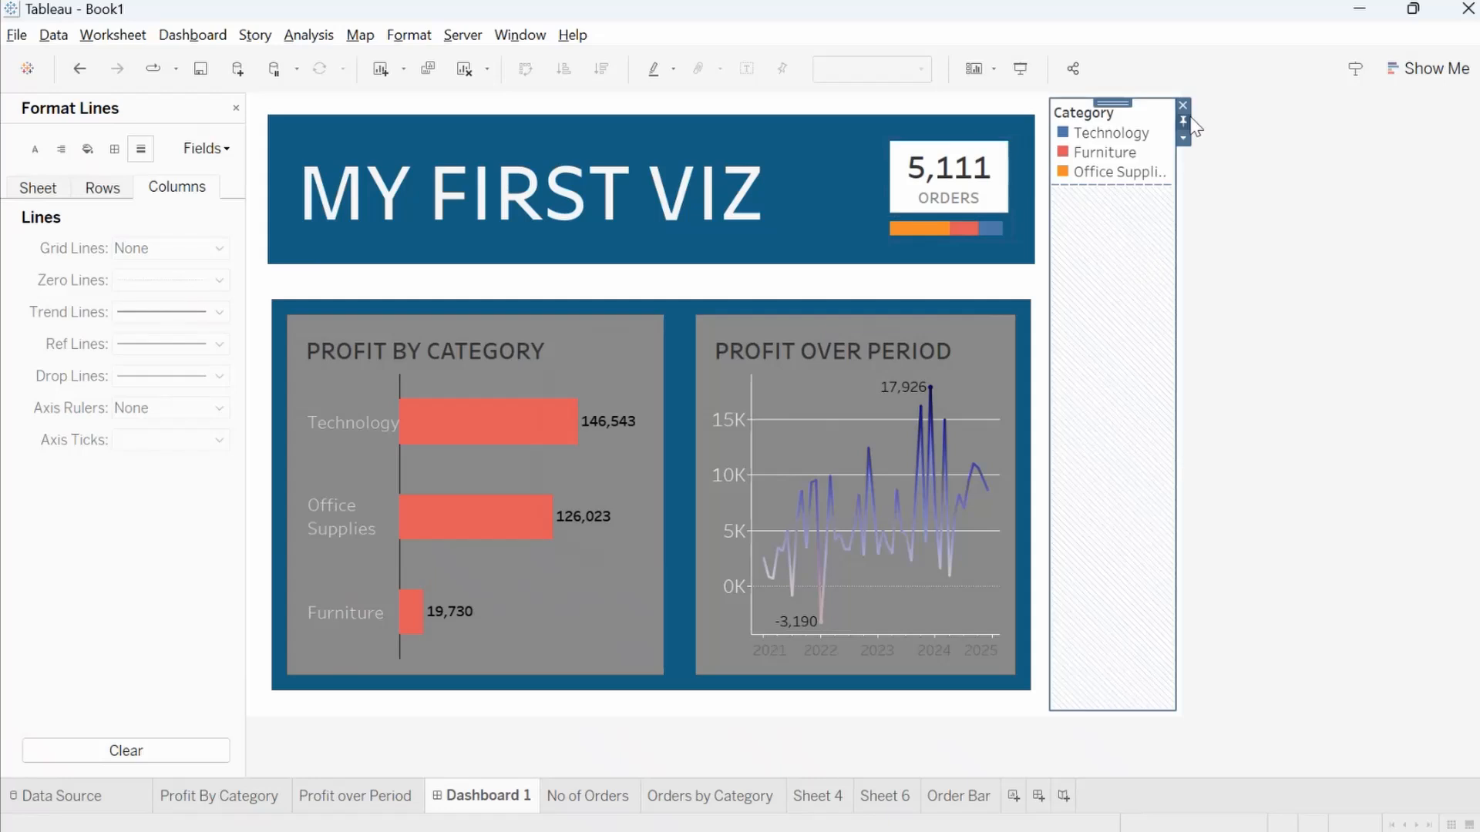
click(1184, 106)
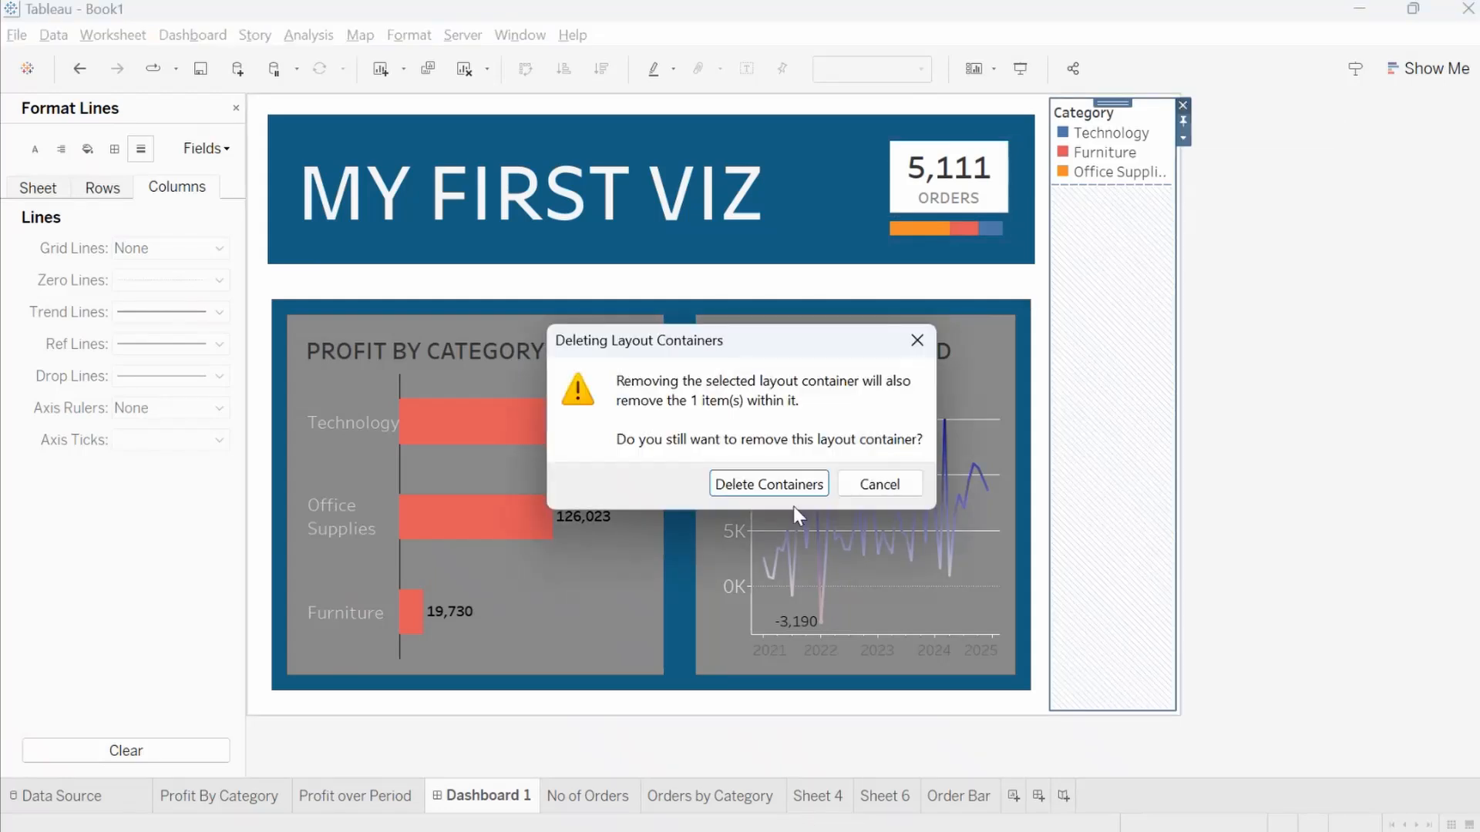
click(767, 483)
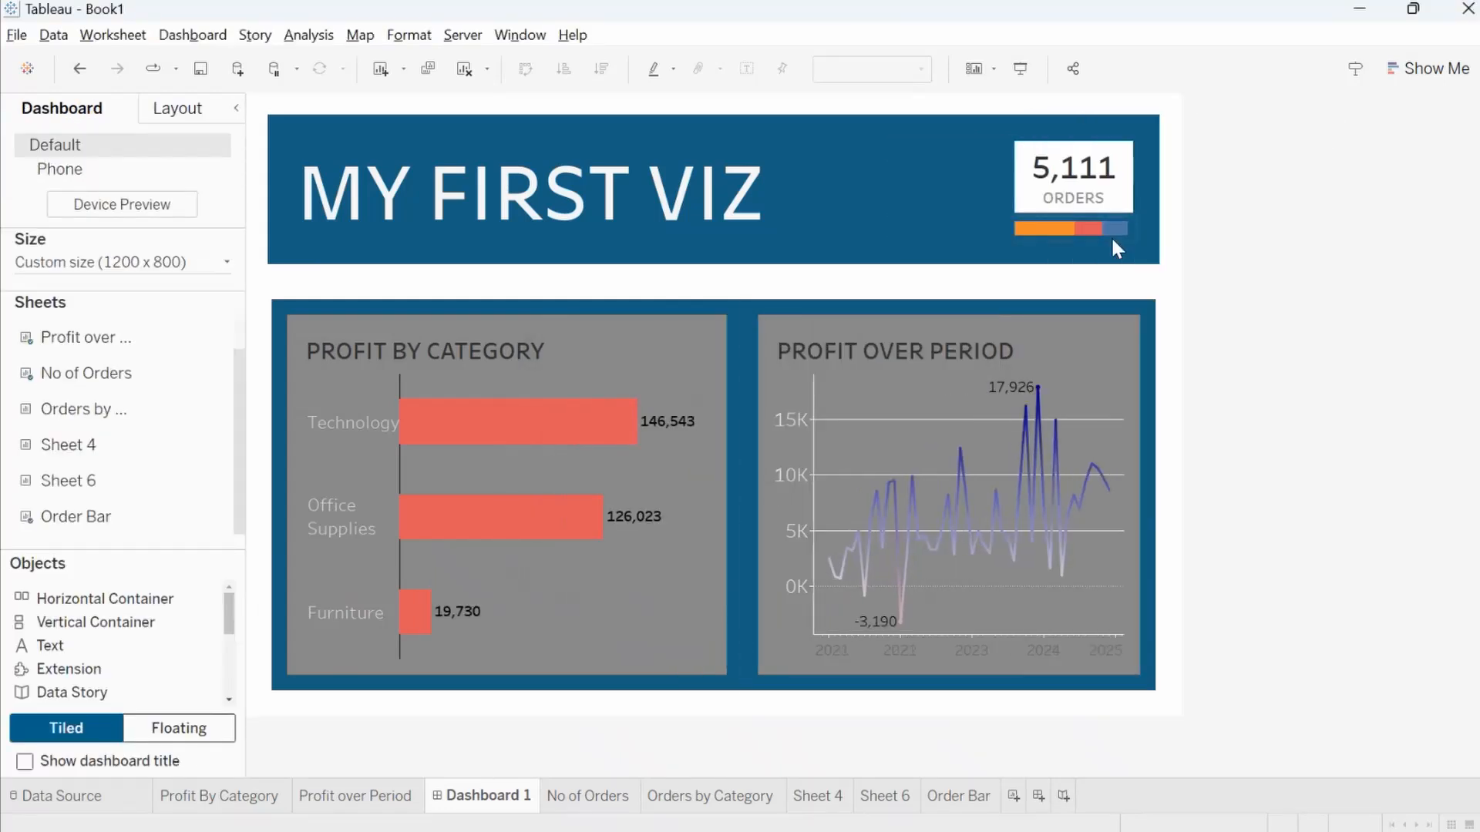
Set the width of the vertical container holding the orders tile and the Order Bar to 180 pixels
click(1081, 152)
double_click(1069, 132)
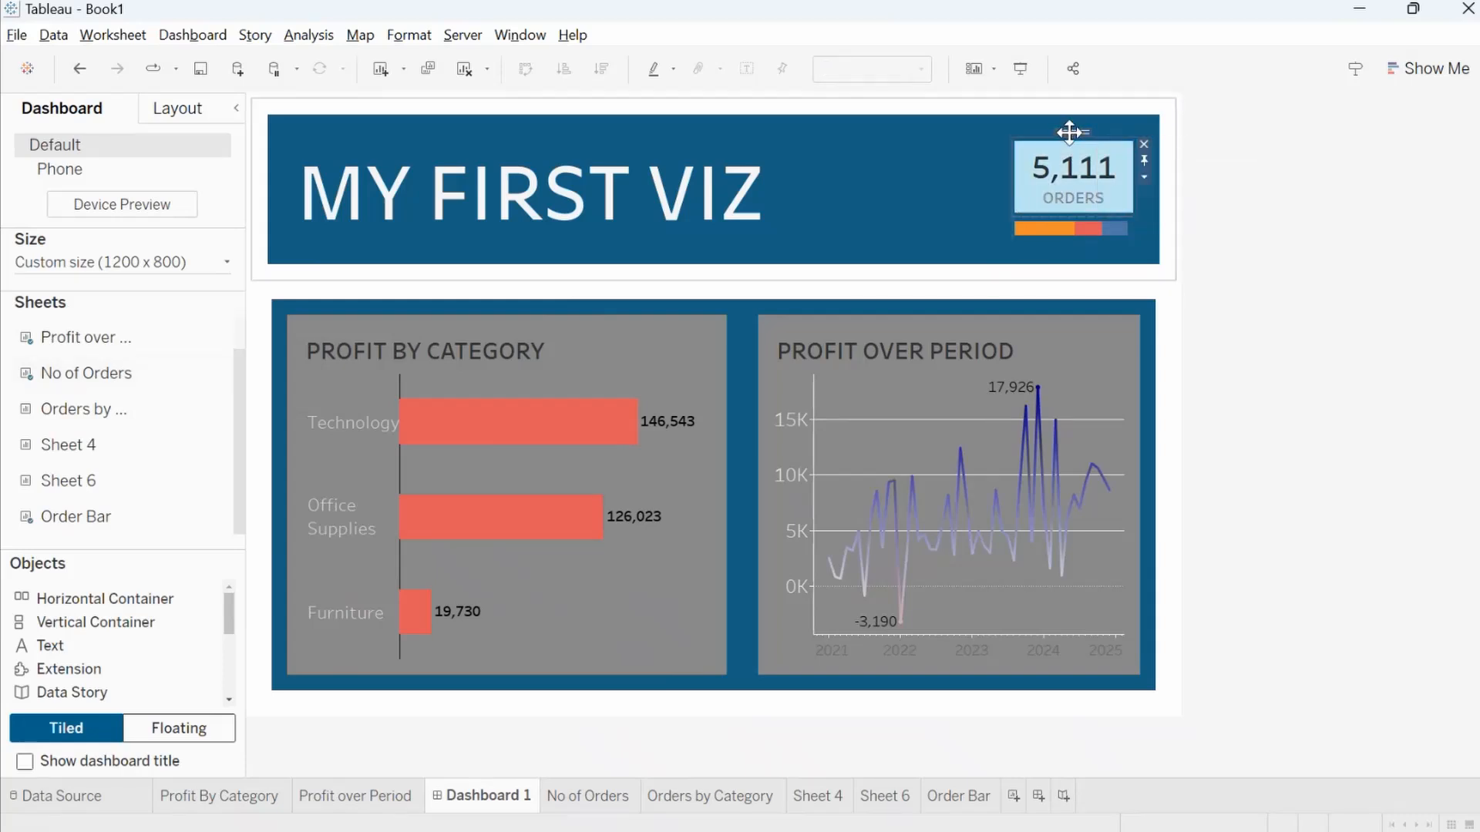
click(1144, 179)
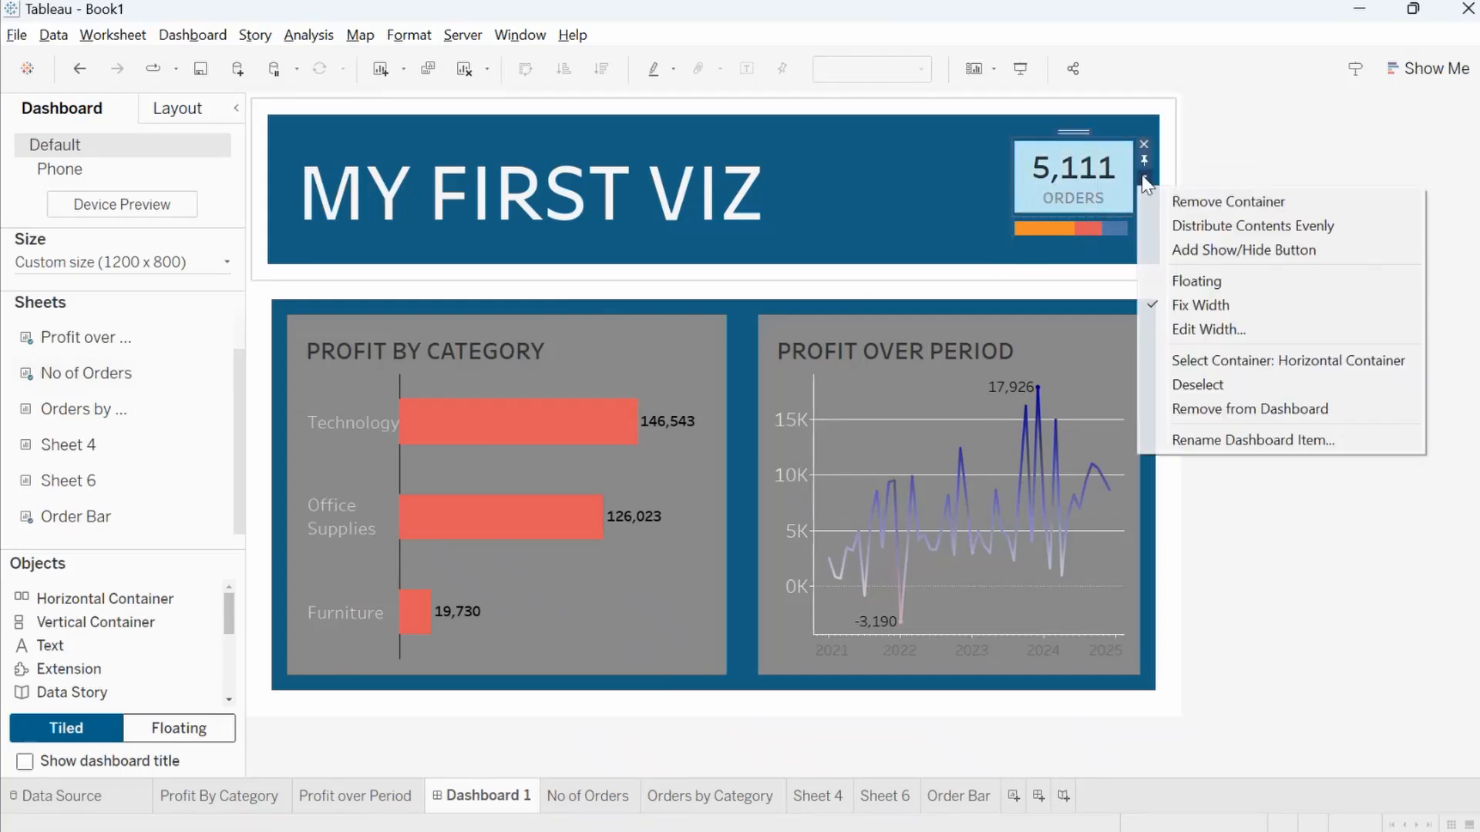
click(1181, 331)
text(1)
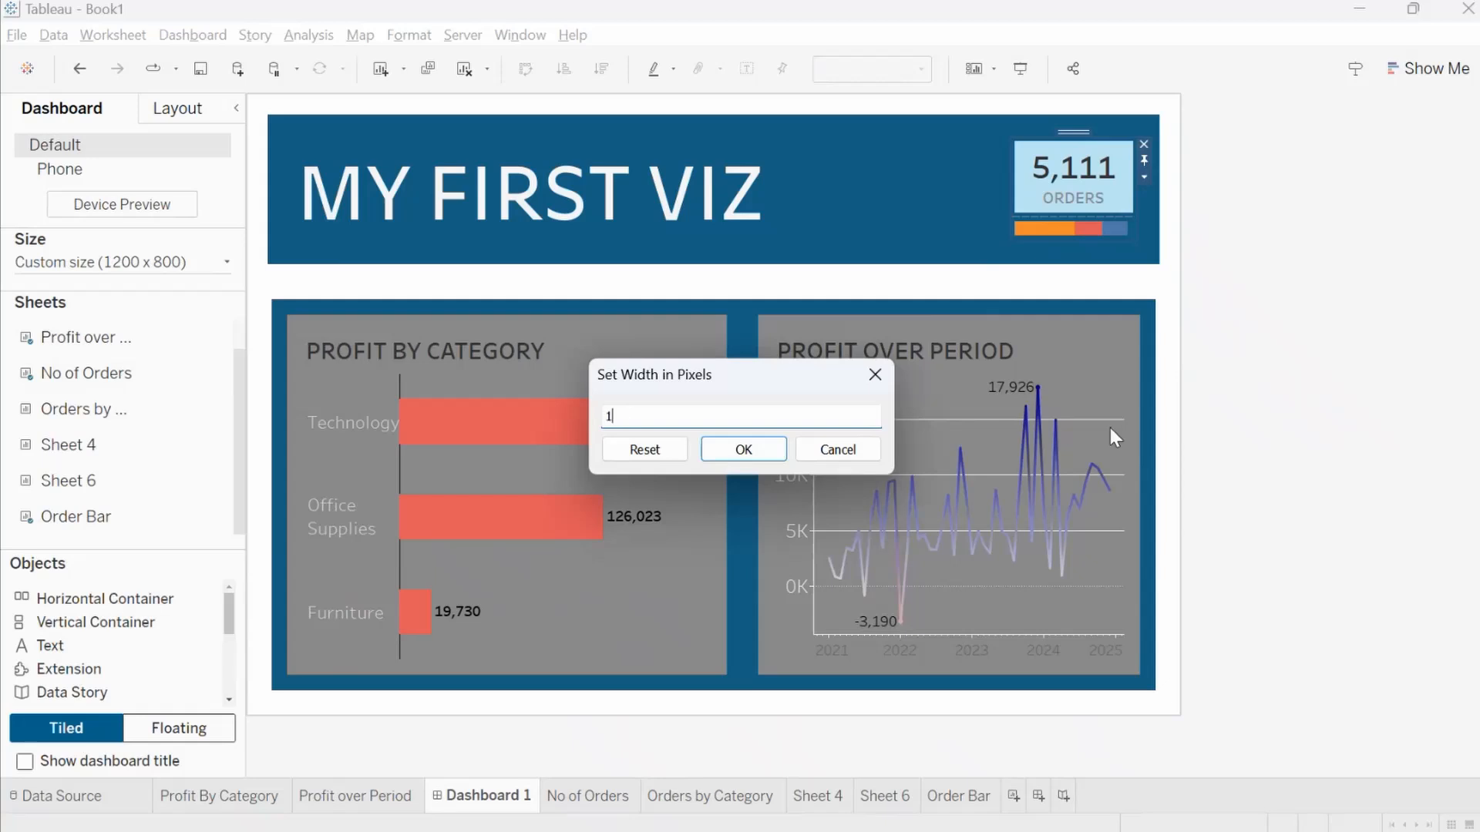
text(80)
click(768, 451)
Set the height of the Order Bar view in the dashboard header to 60 pixels
mouse_move(1102, 242)
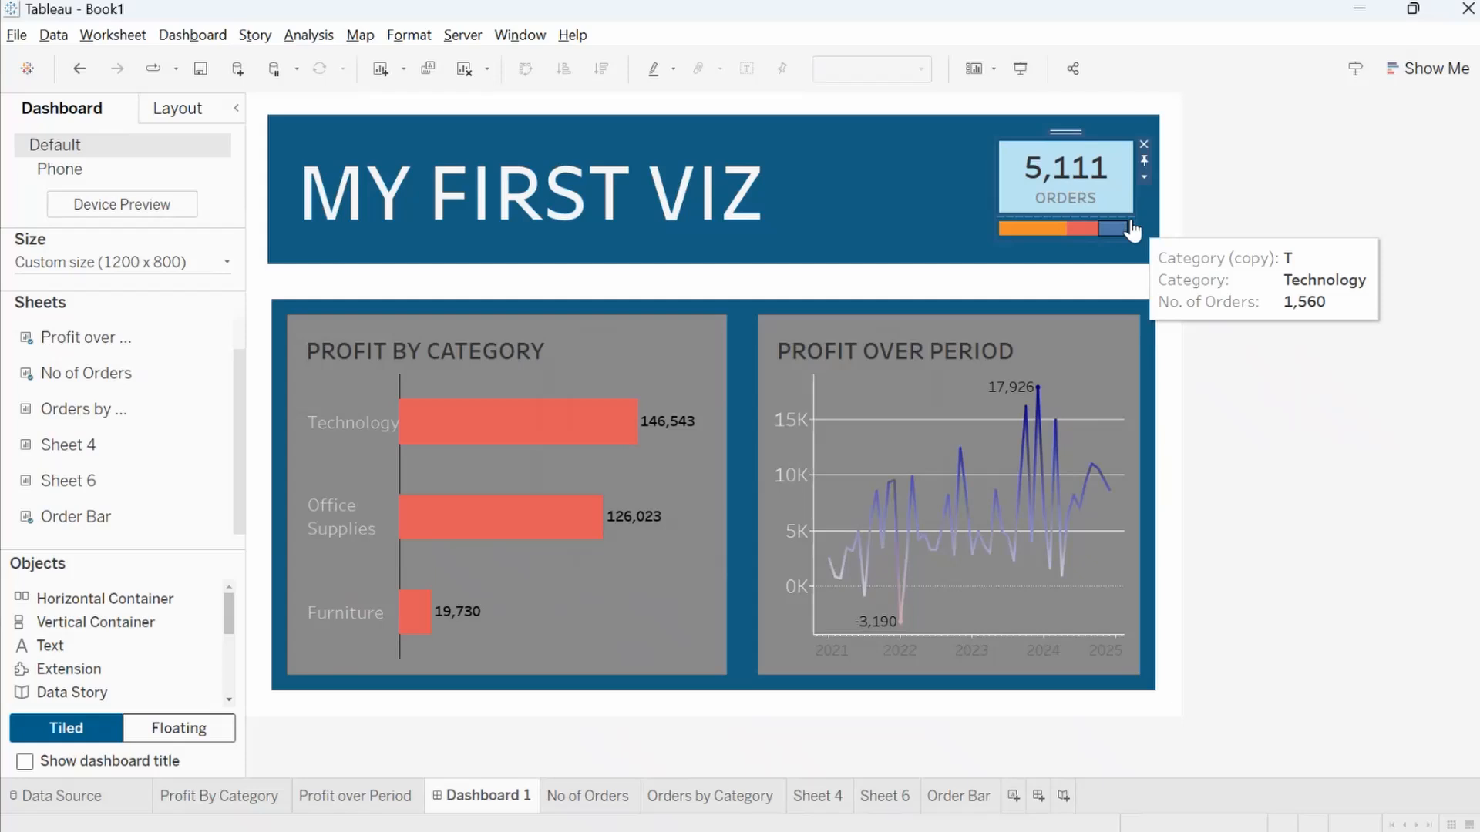
click(1130, 229)
click(1140, 288)
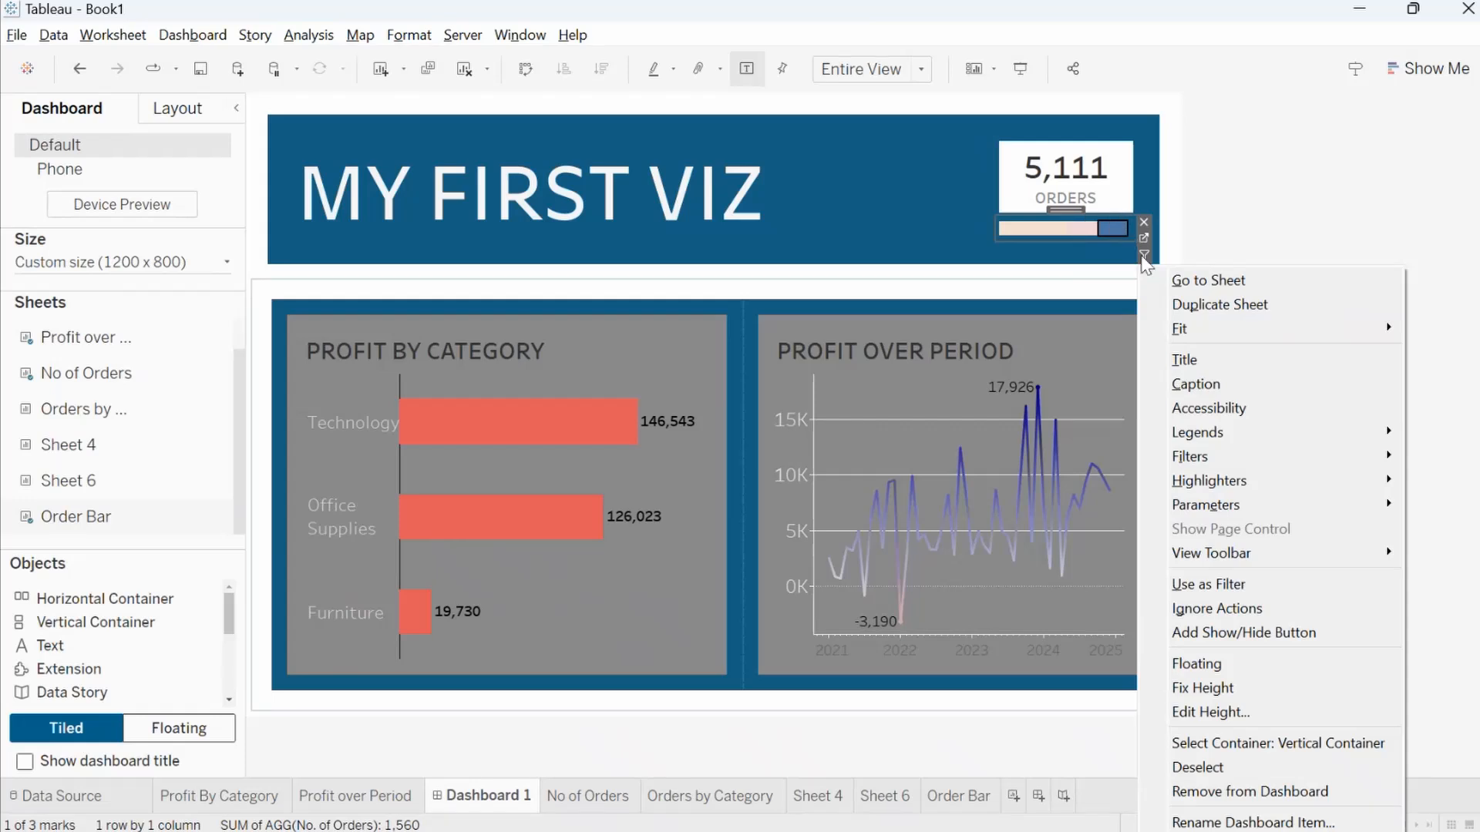
click(1207, 705)
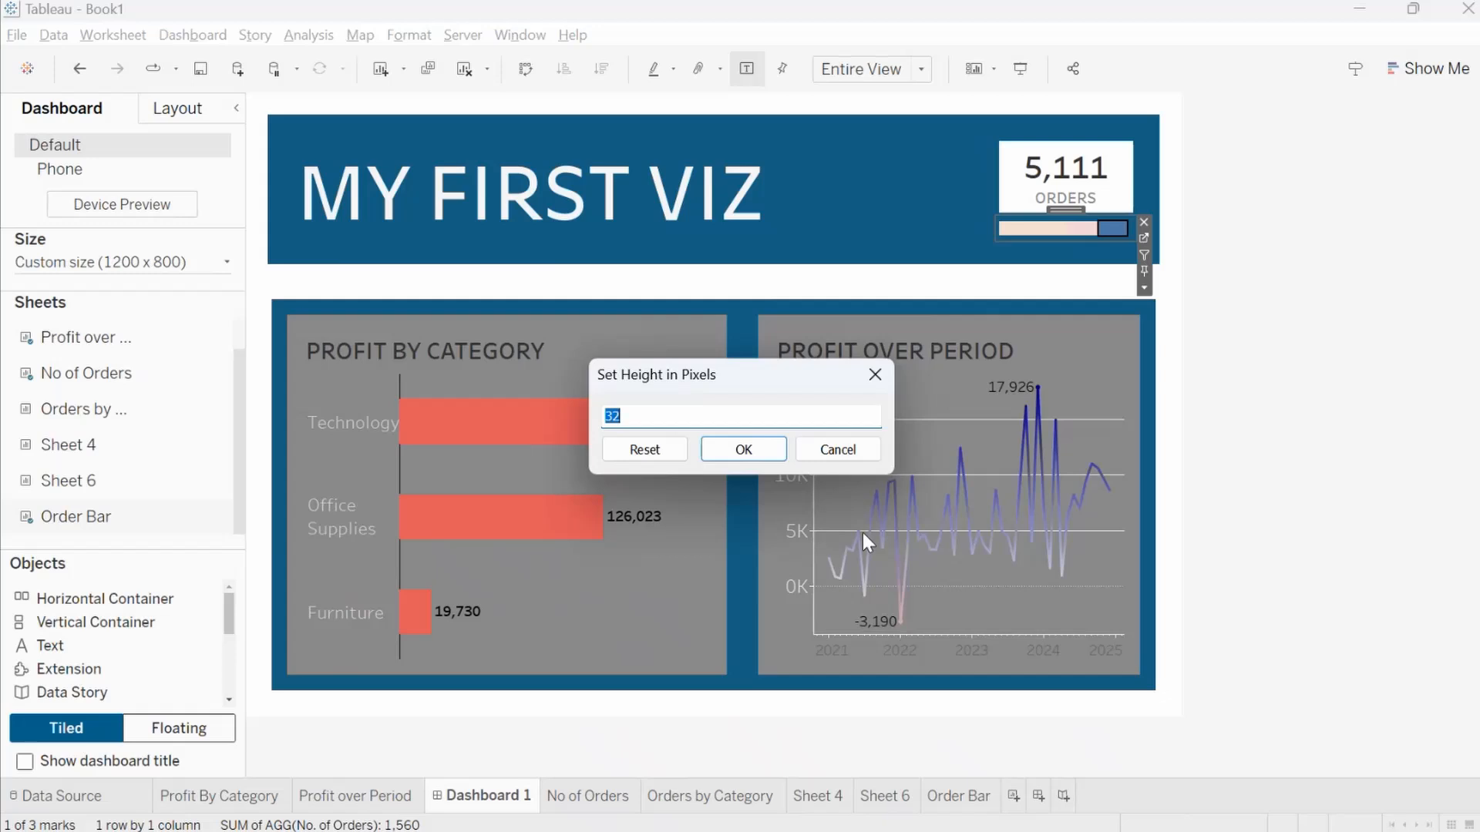
text(60)
key(Return)
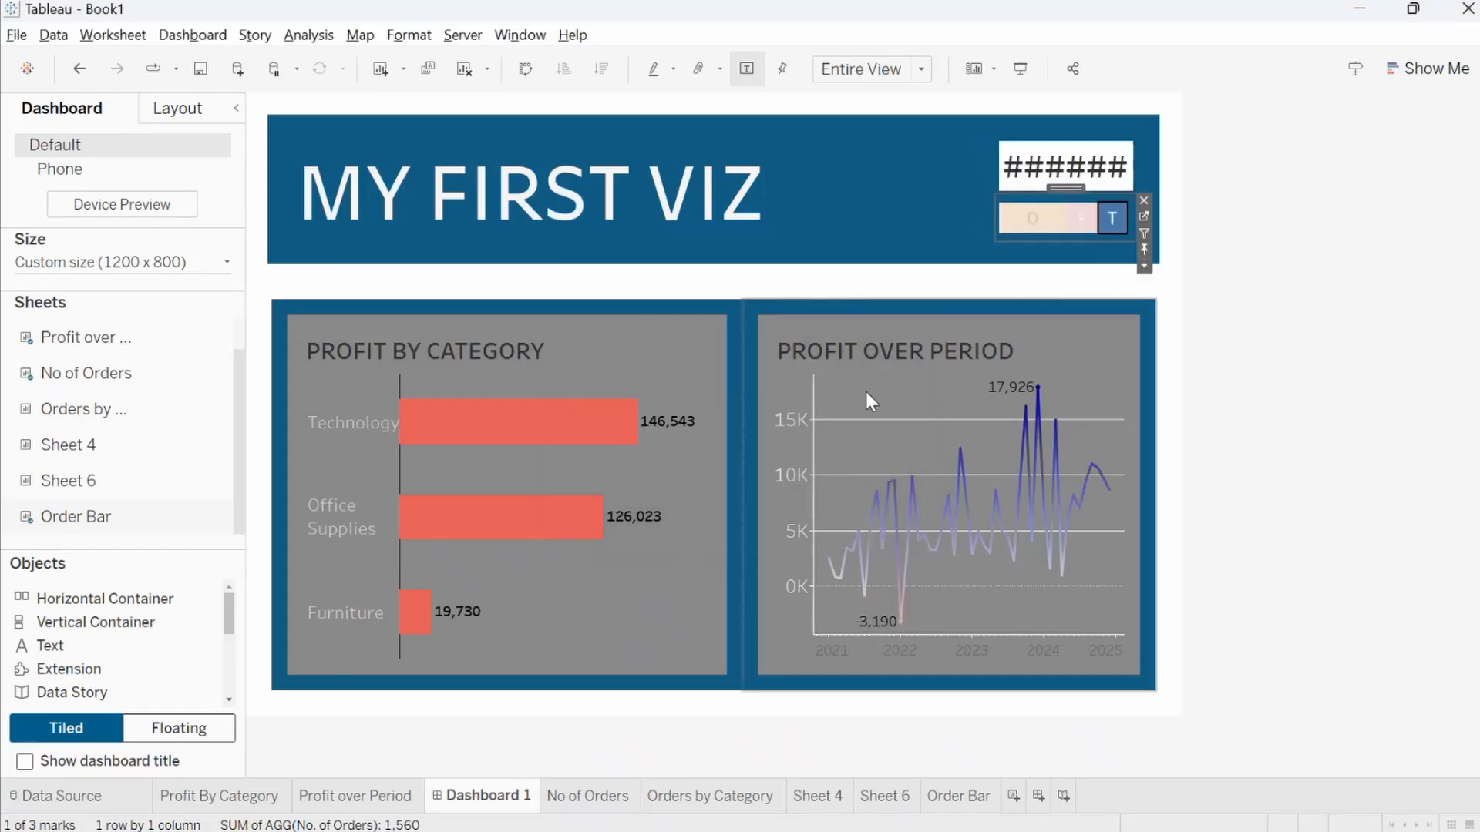
Set the Order Bar view's height to 40 pixels and deselect it
click(1142, 267)
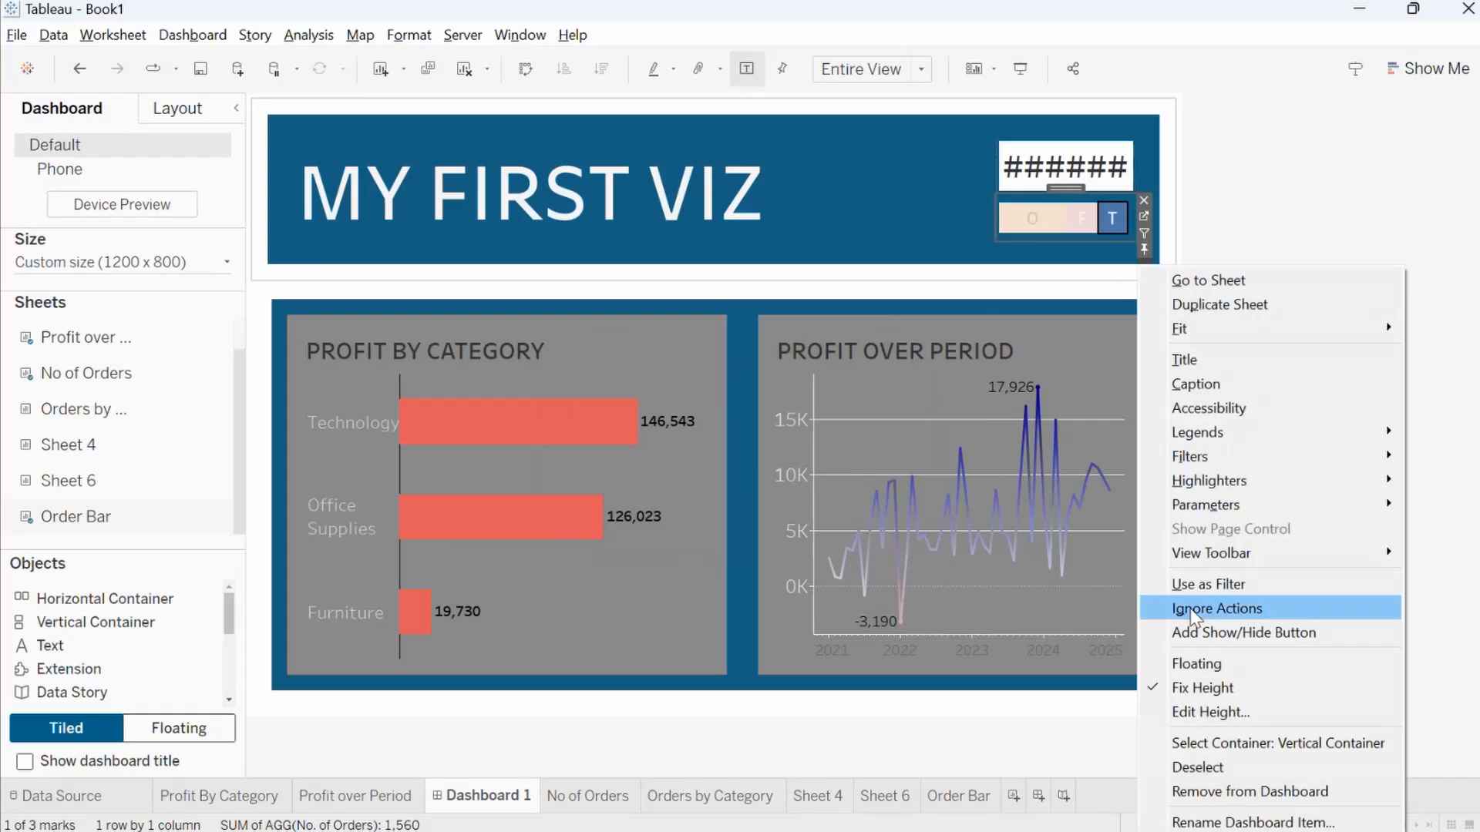
click(1184, 707)
text(40)
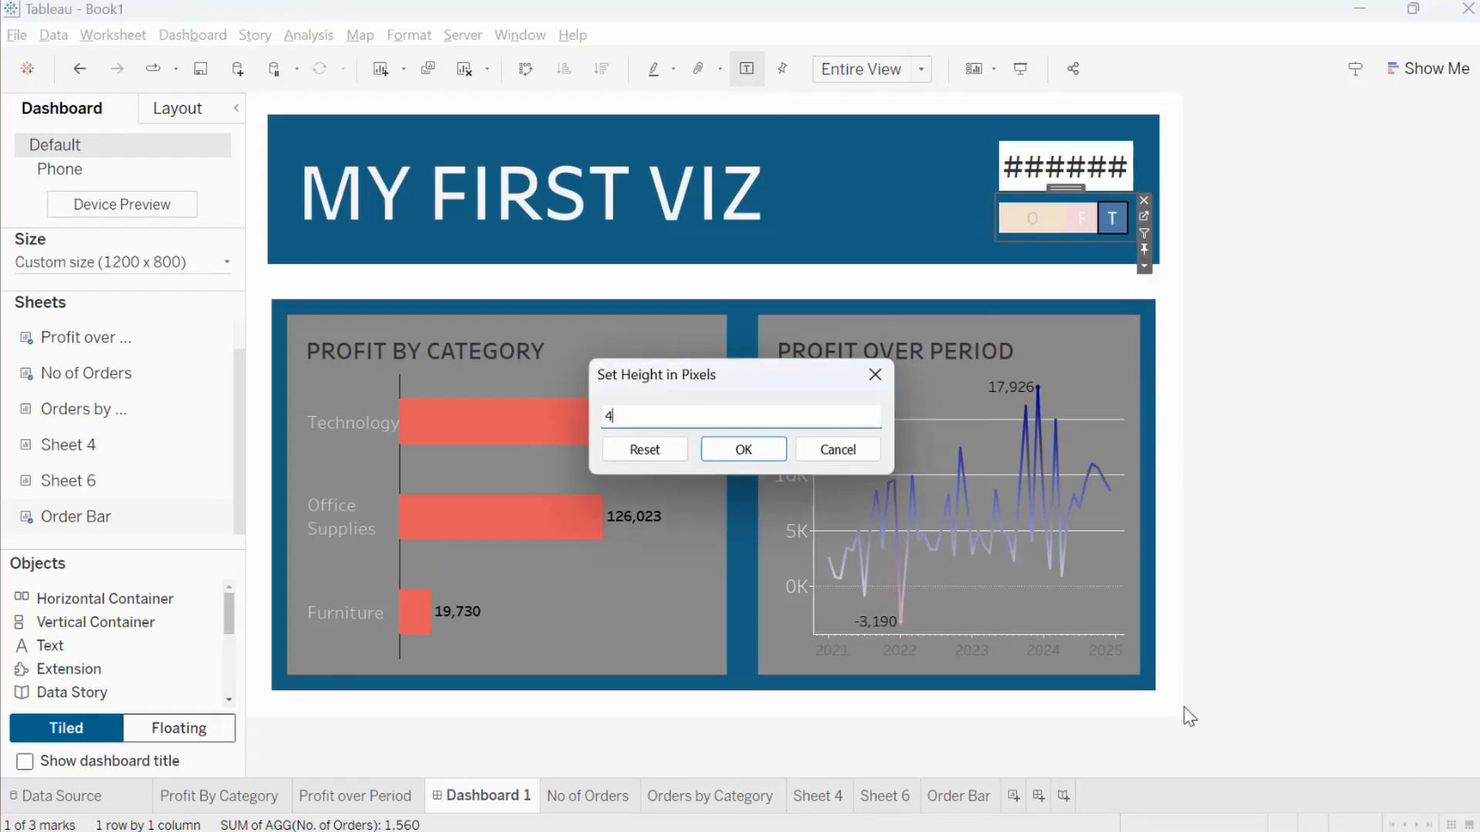
key(Return)
click(1333, 313)
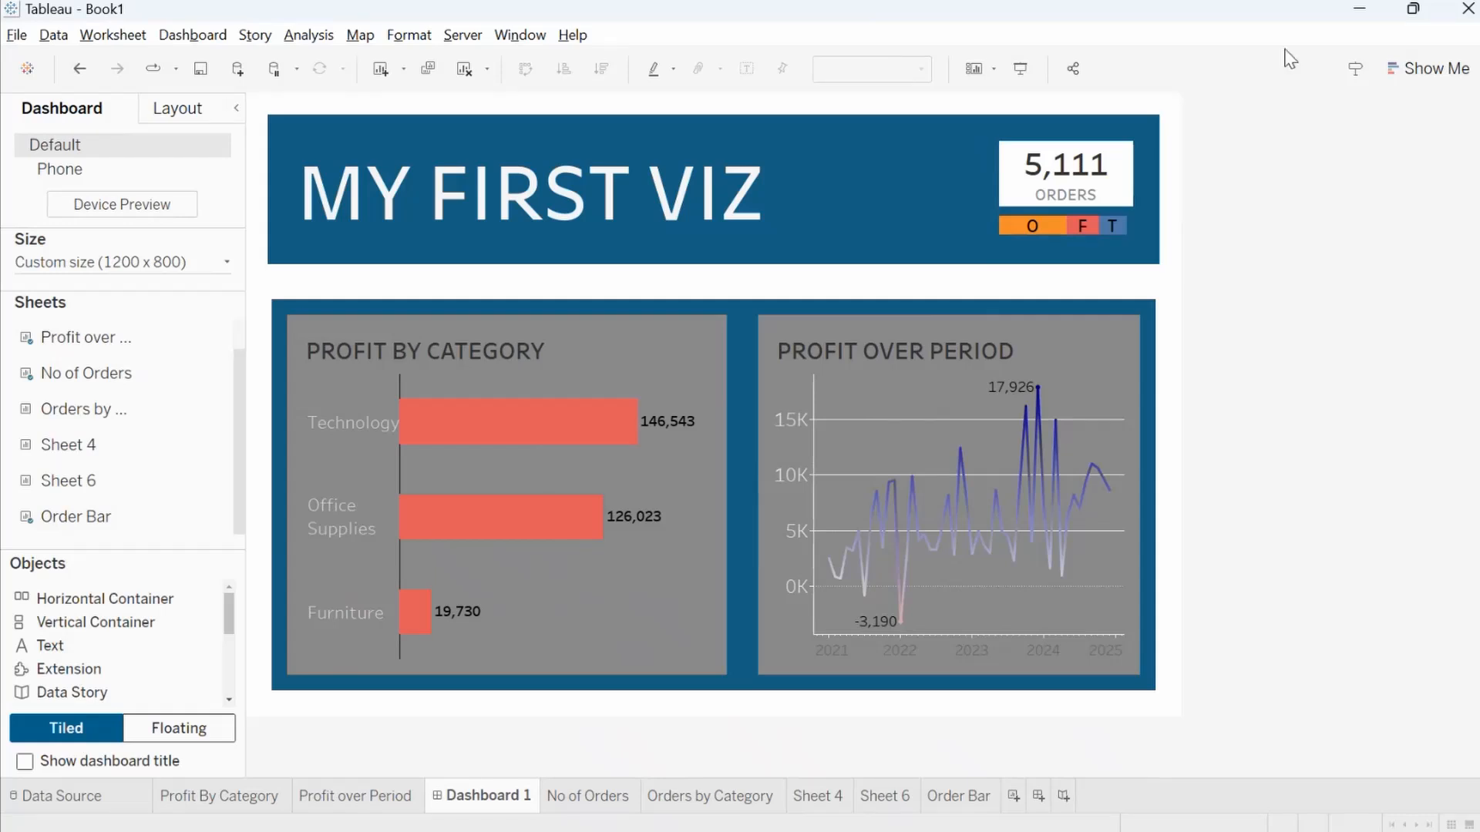
Go to the Order Bar sheet and review the formula of the Calculation1 field
mouse_move(1042, 239)
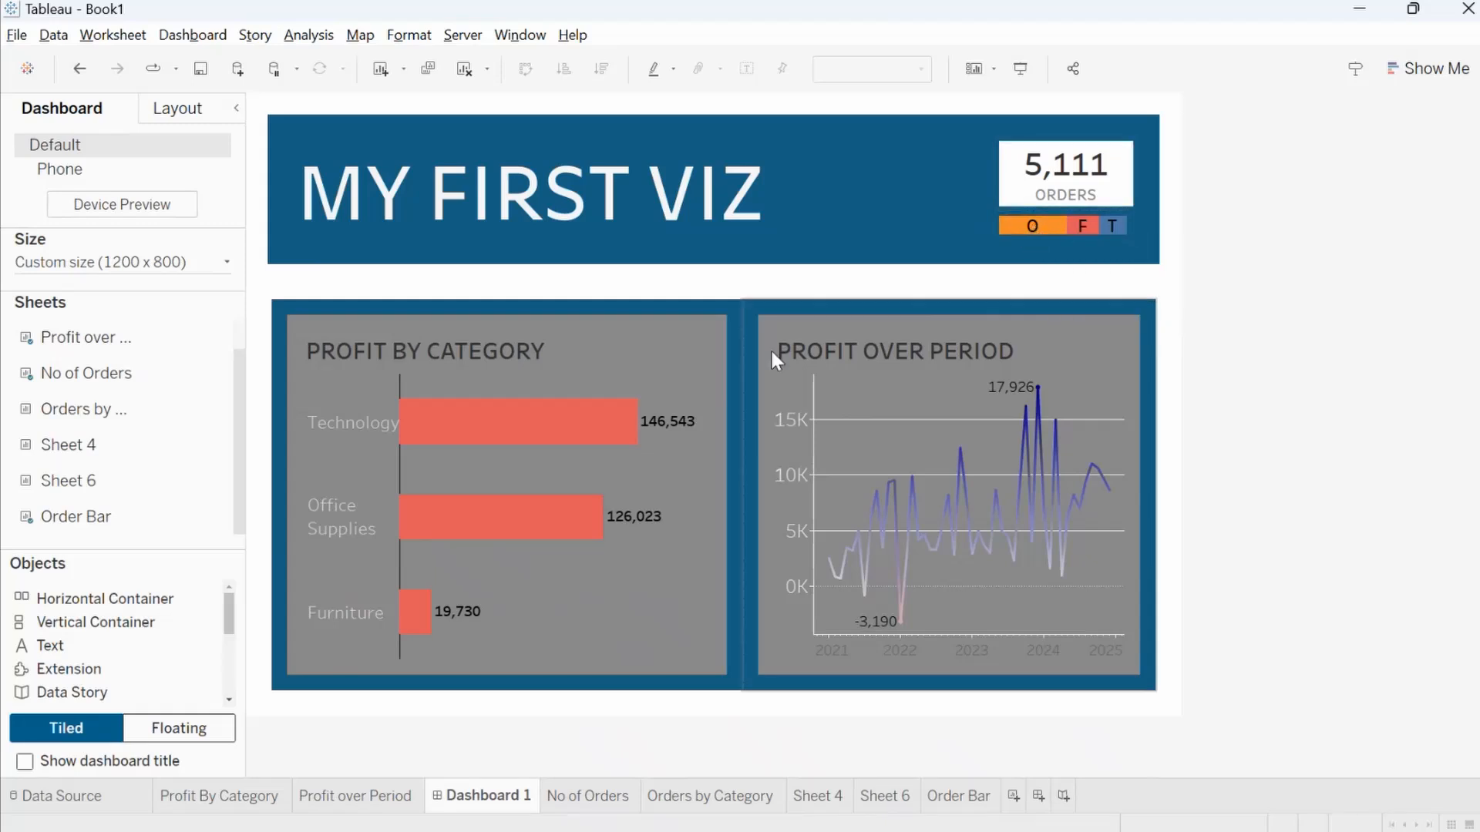
mouse_move(655, 518)
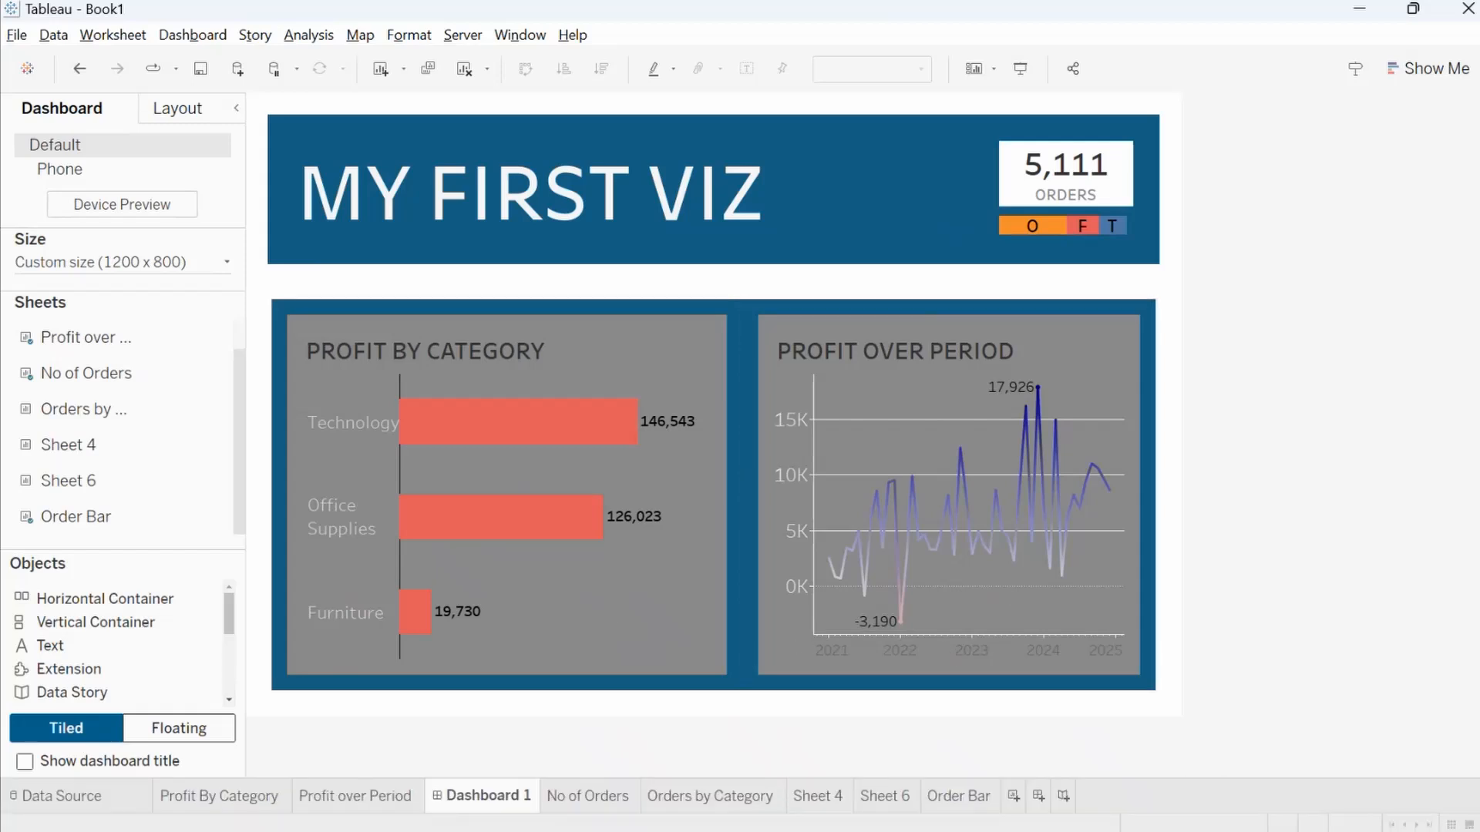
click(963, 792)
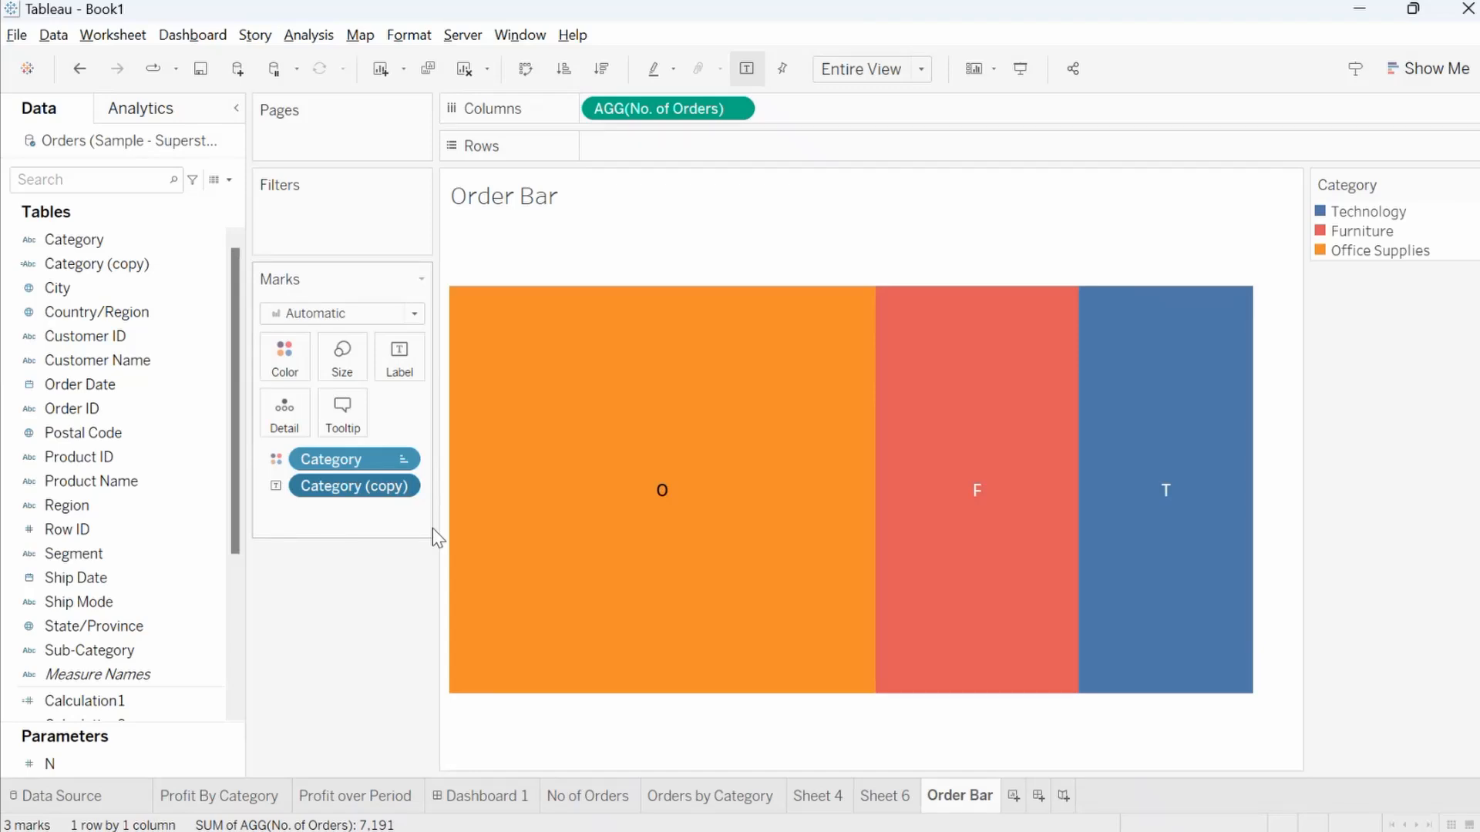
mouse_move(700, 815)
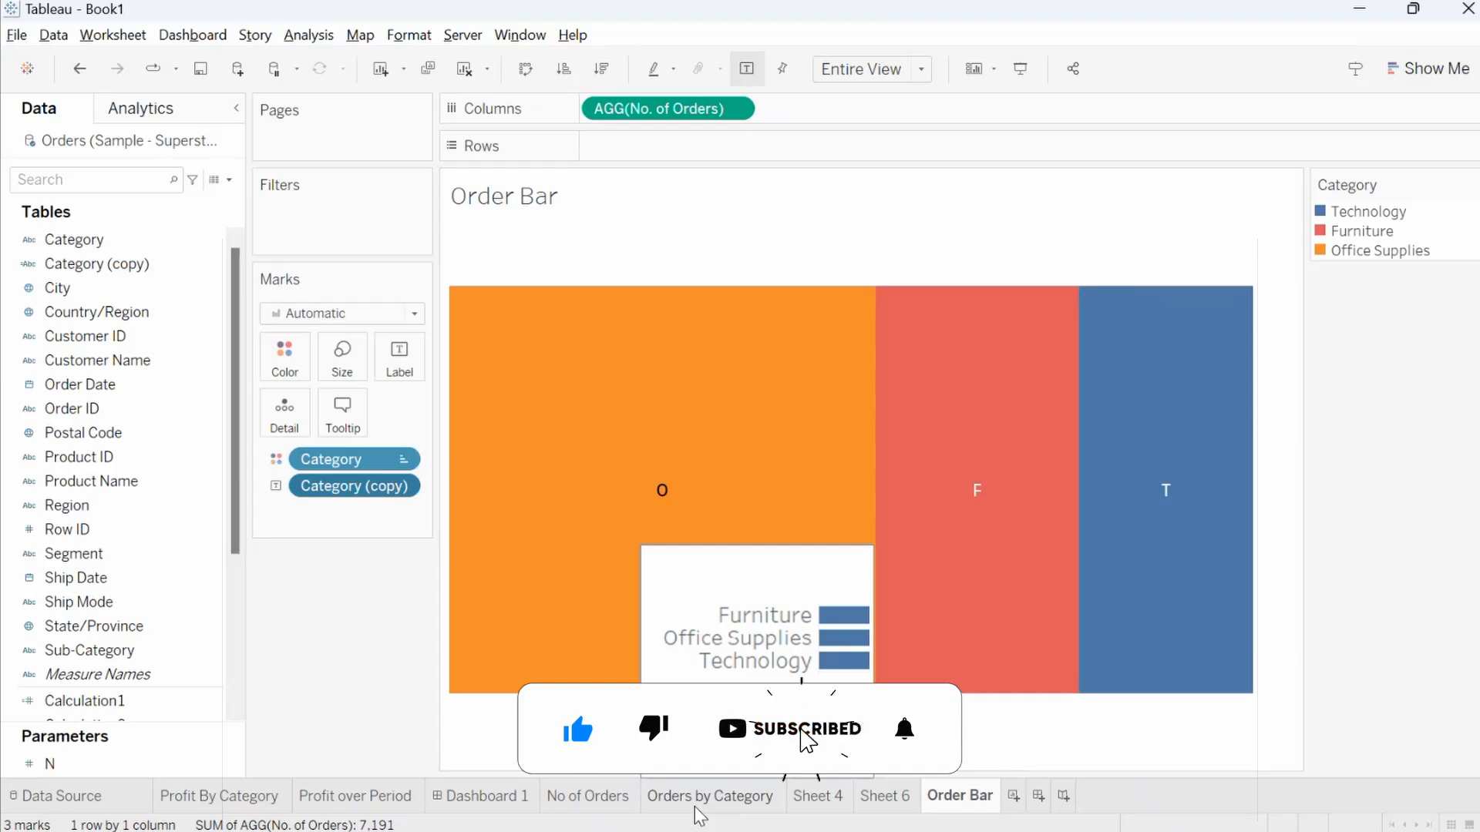
click(220, 701)
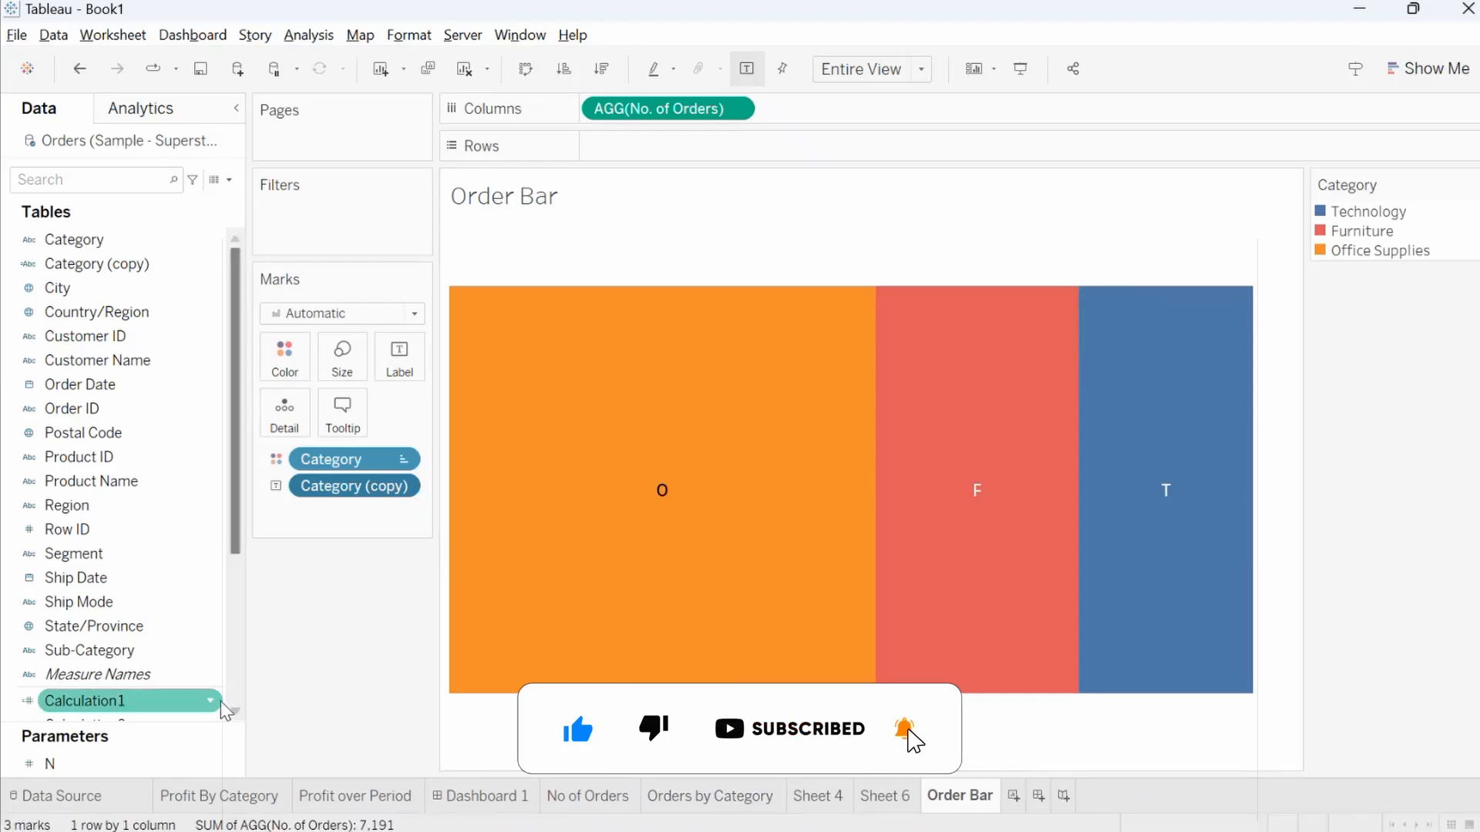
click(211, 700)
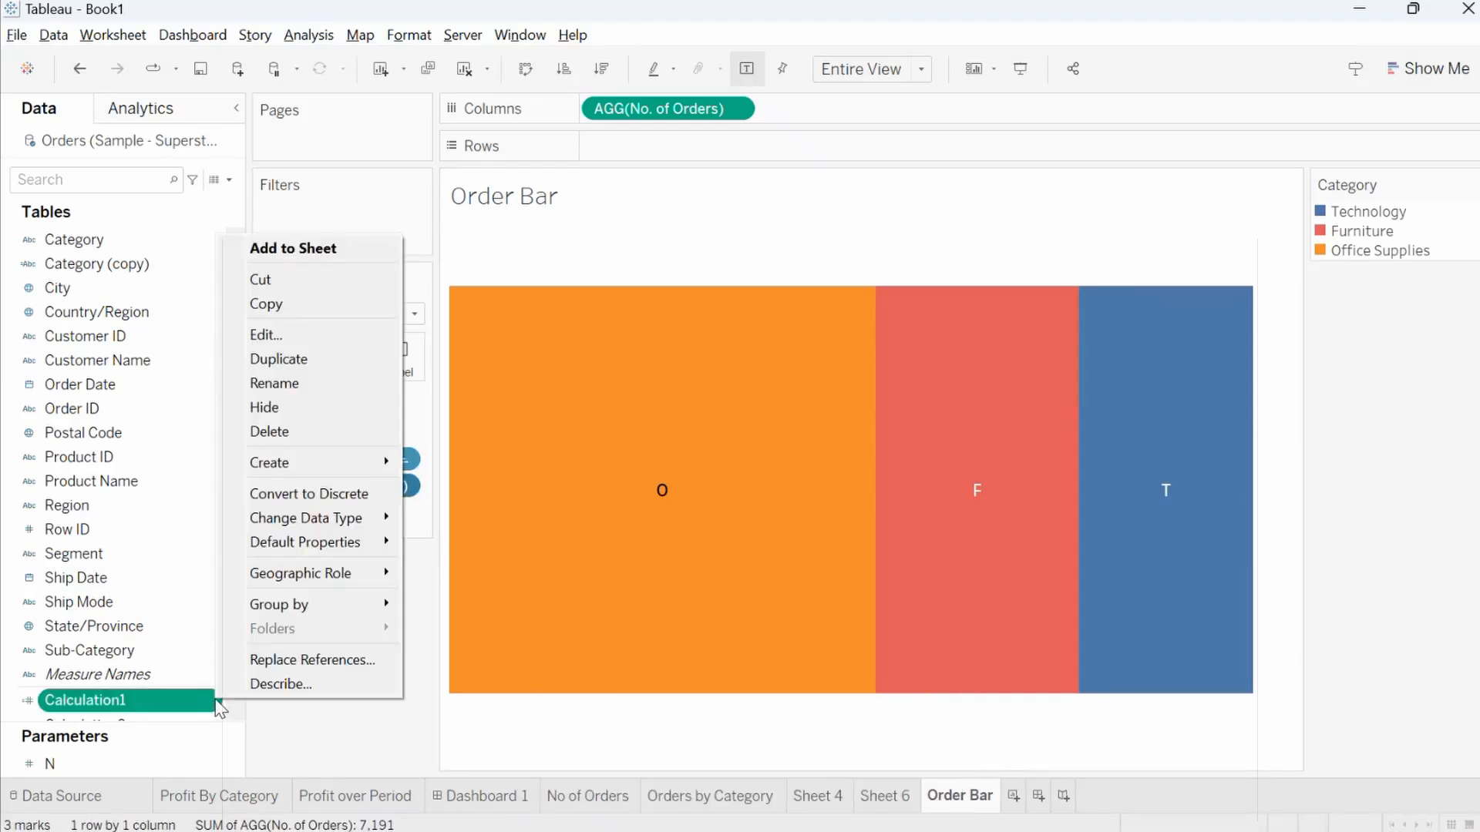
click(301, 332)
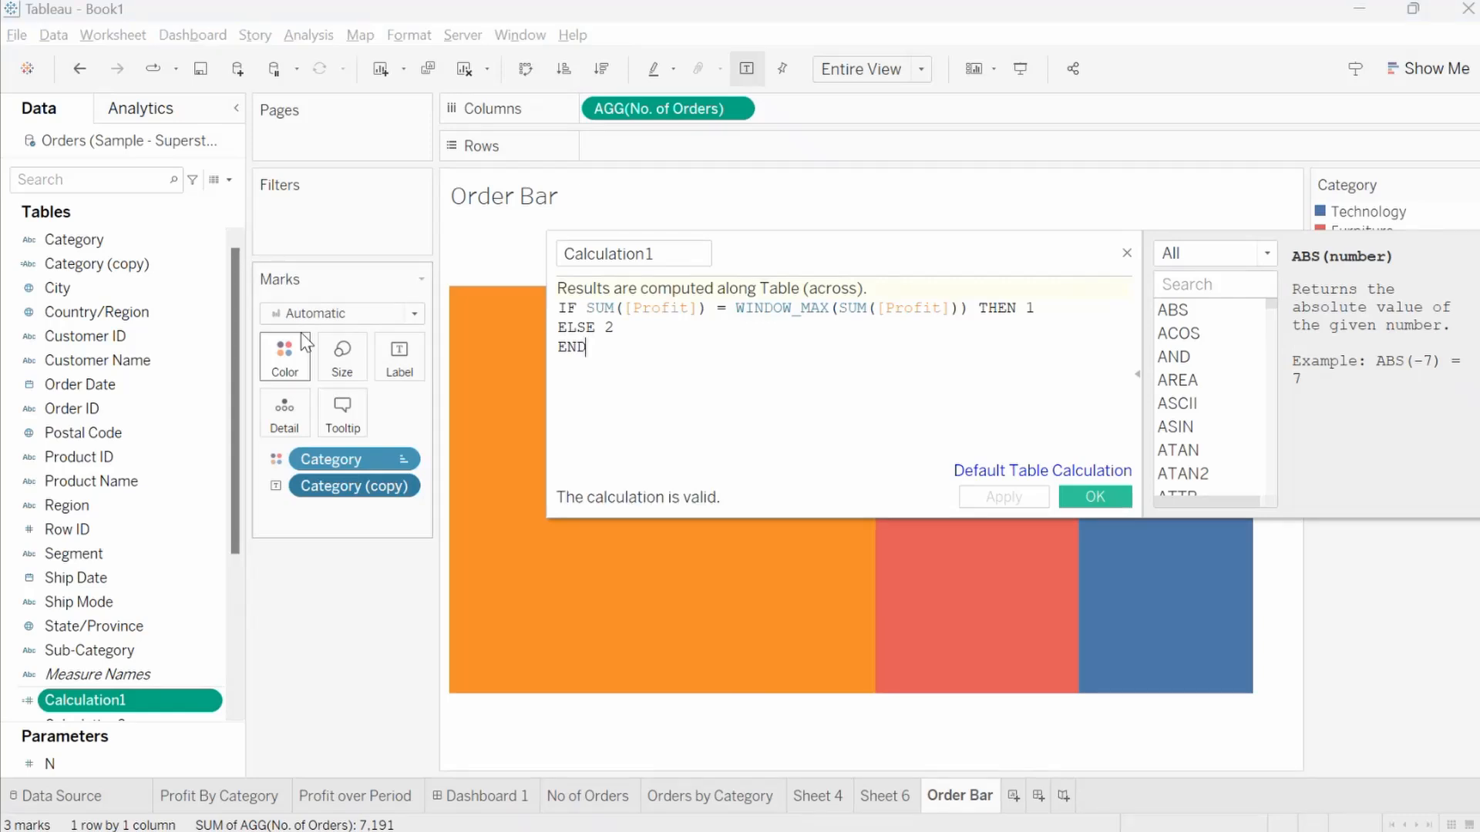
click(1119, 499)
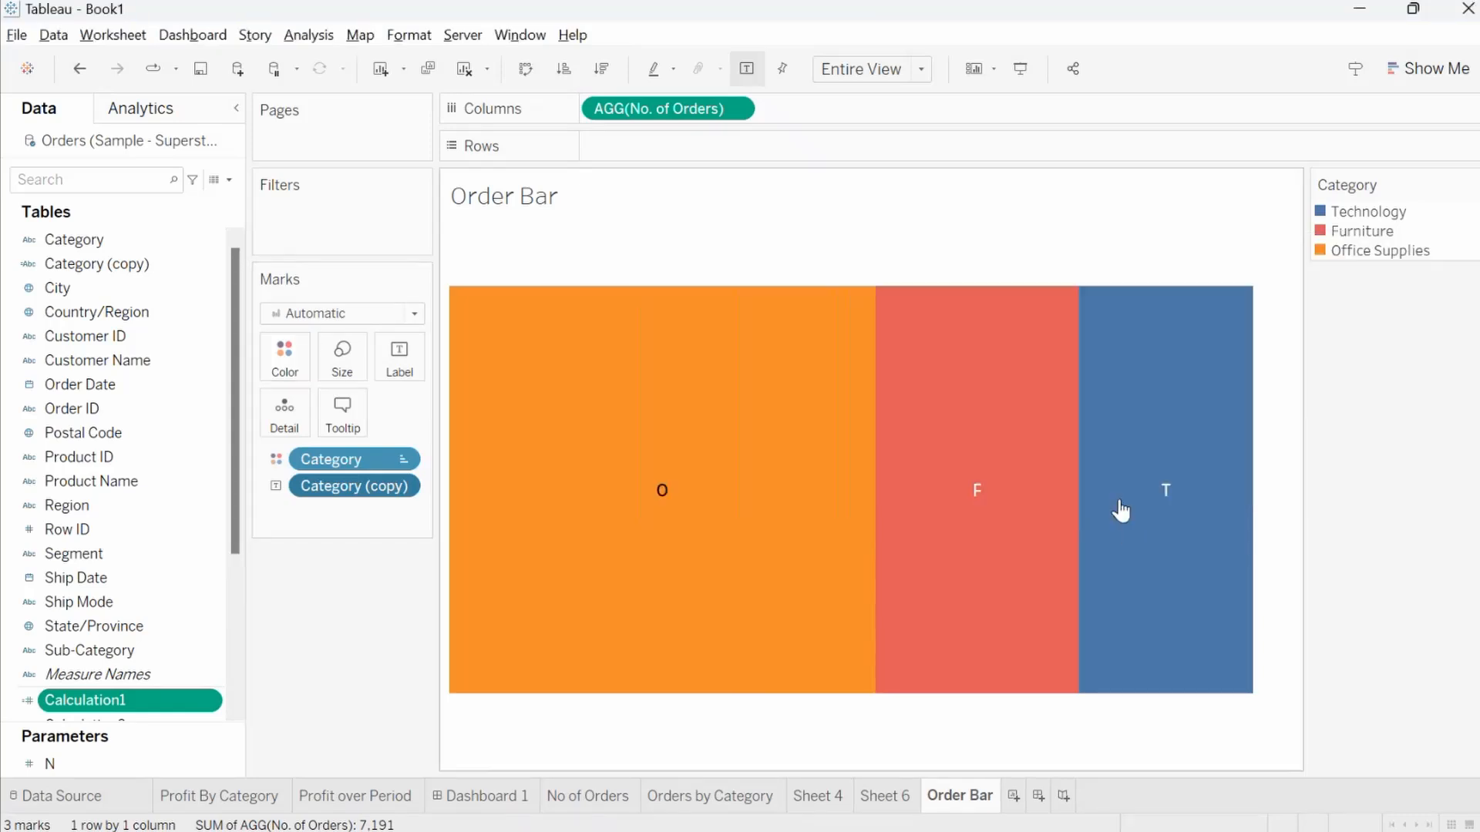
Sort the categories in the Orders by Category sheet in descending order and fit the chart to Entire View
click(585, 799)
click(682, 796)
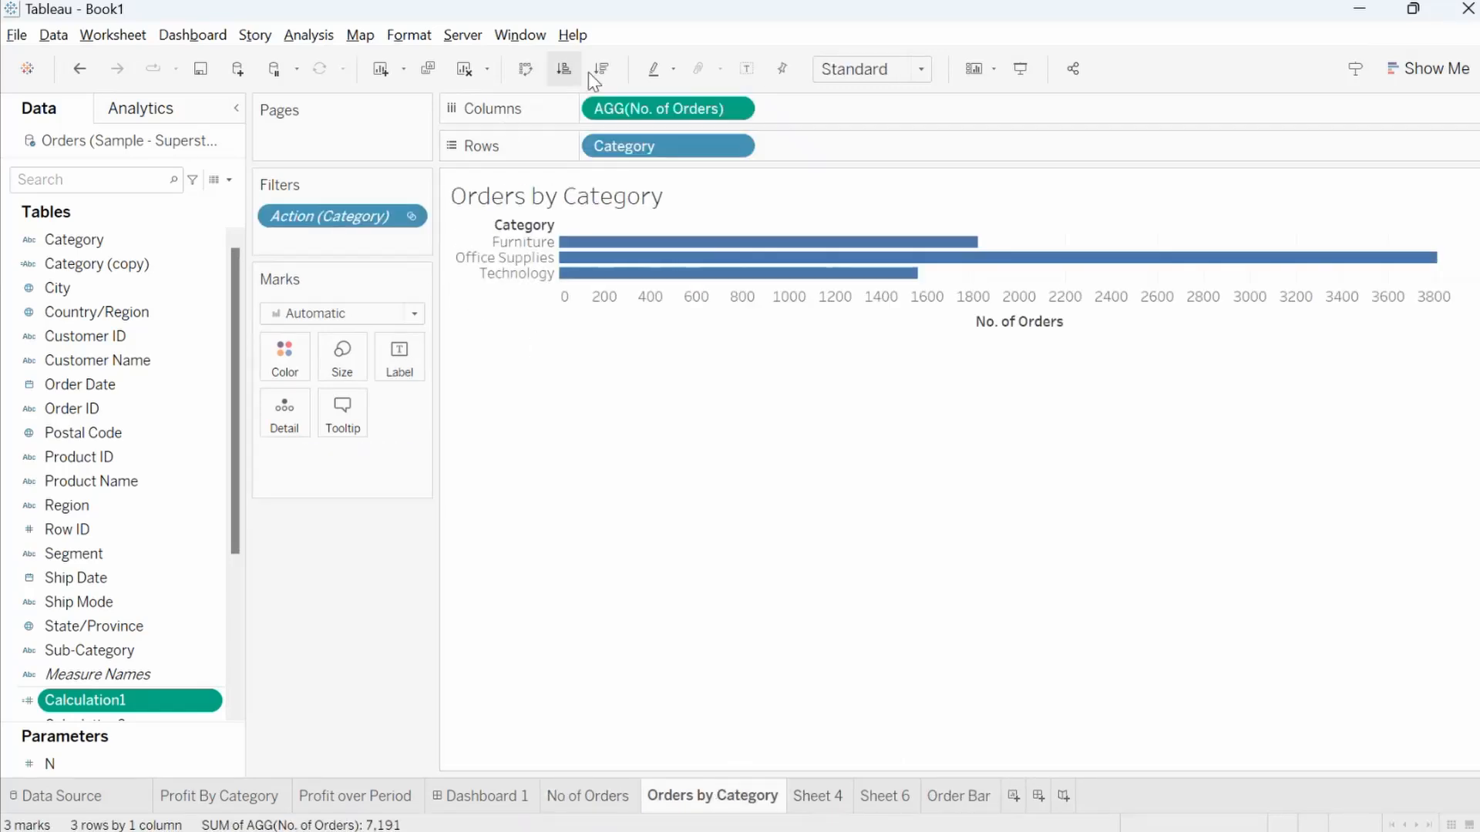
click(606, 55)
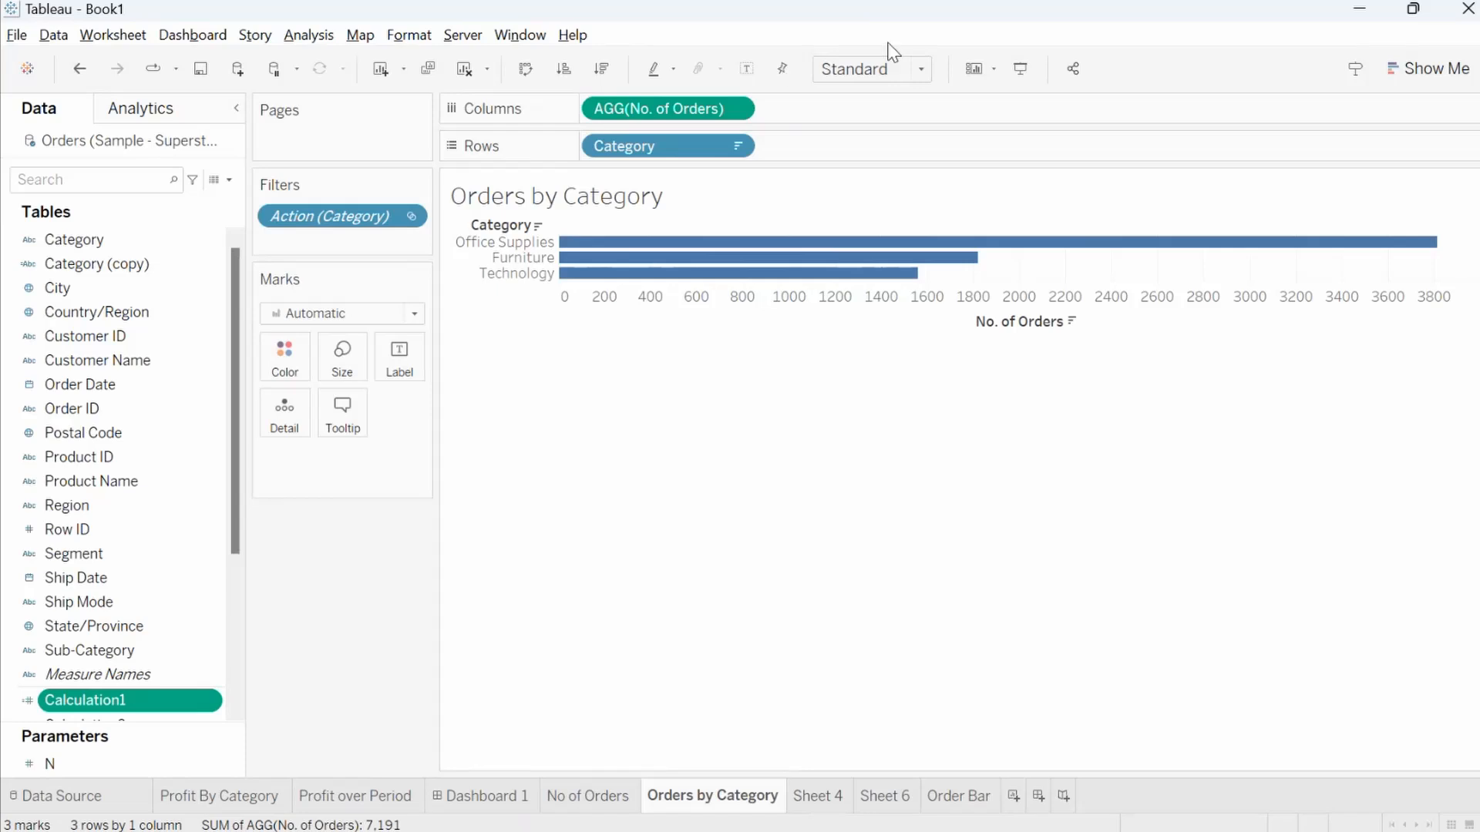
click(881, 71)
click(878, 154)
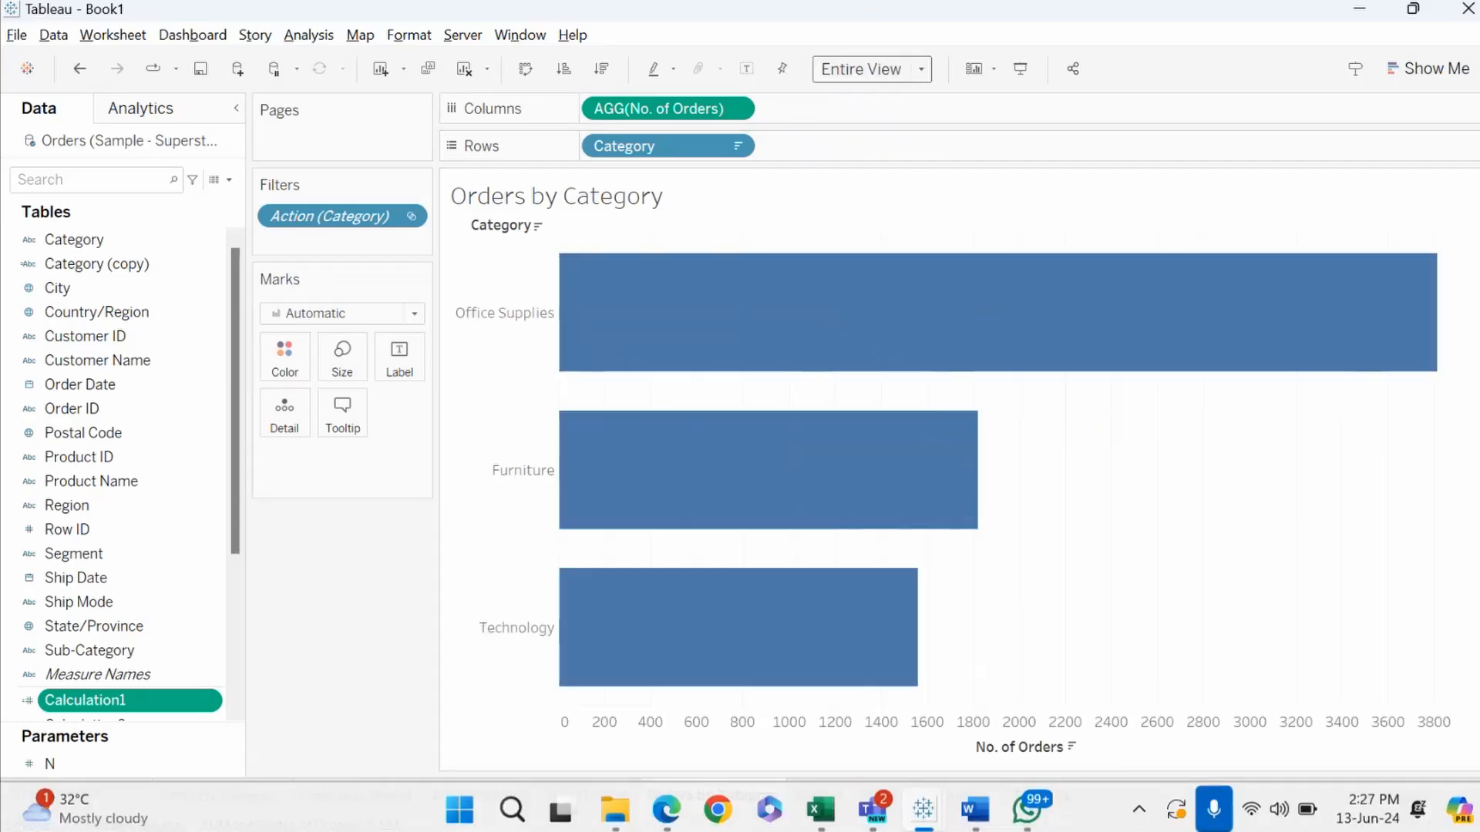
Switch to the browser and examine how the Hospital - Emergency Room dashboard highlights the leading bars in its charts
key(alt+Tab)
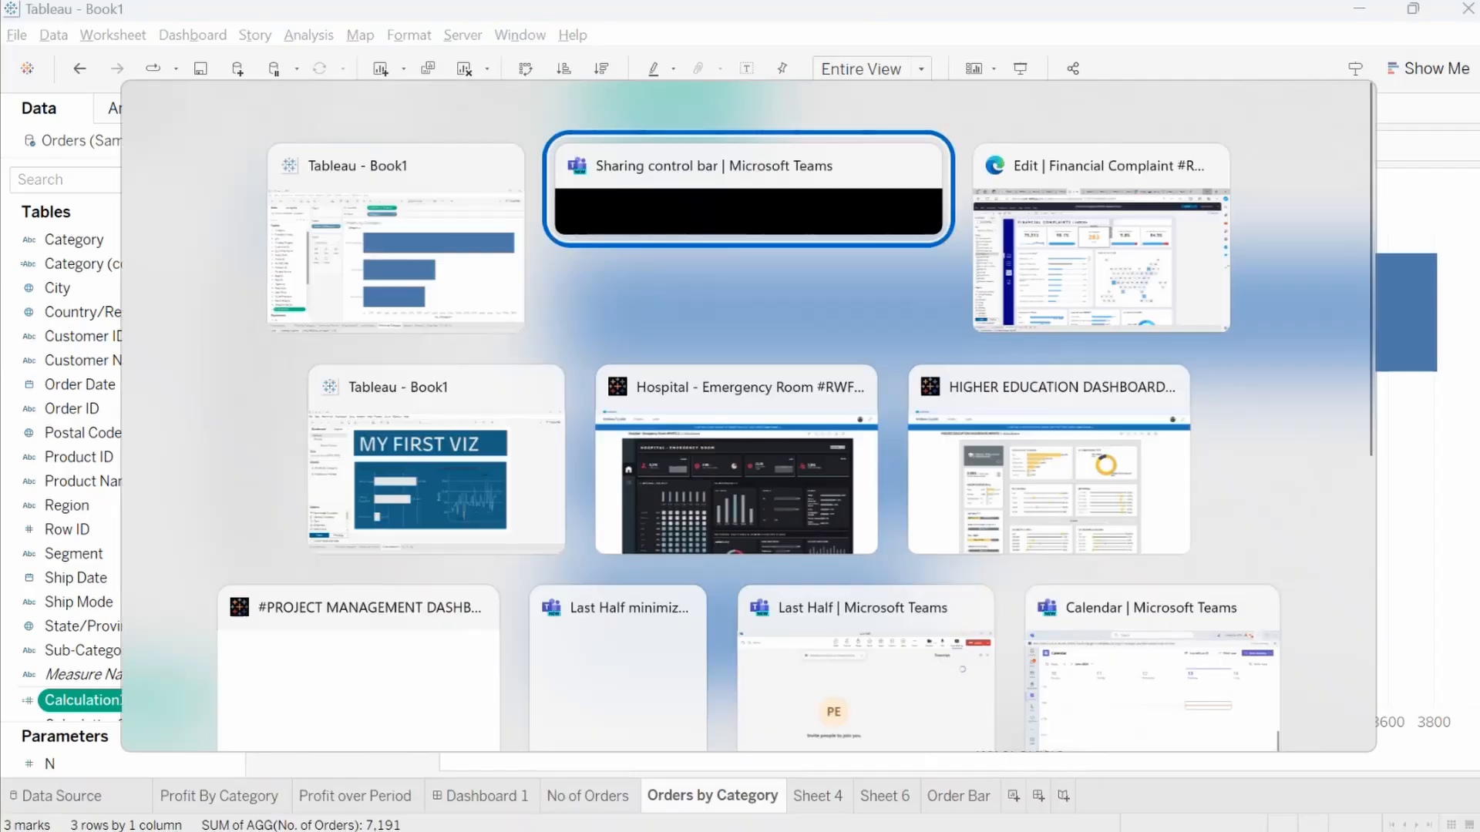
key(alt+Tab)
key(alt+Tab)
key(alt+Tab)
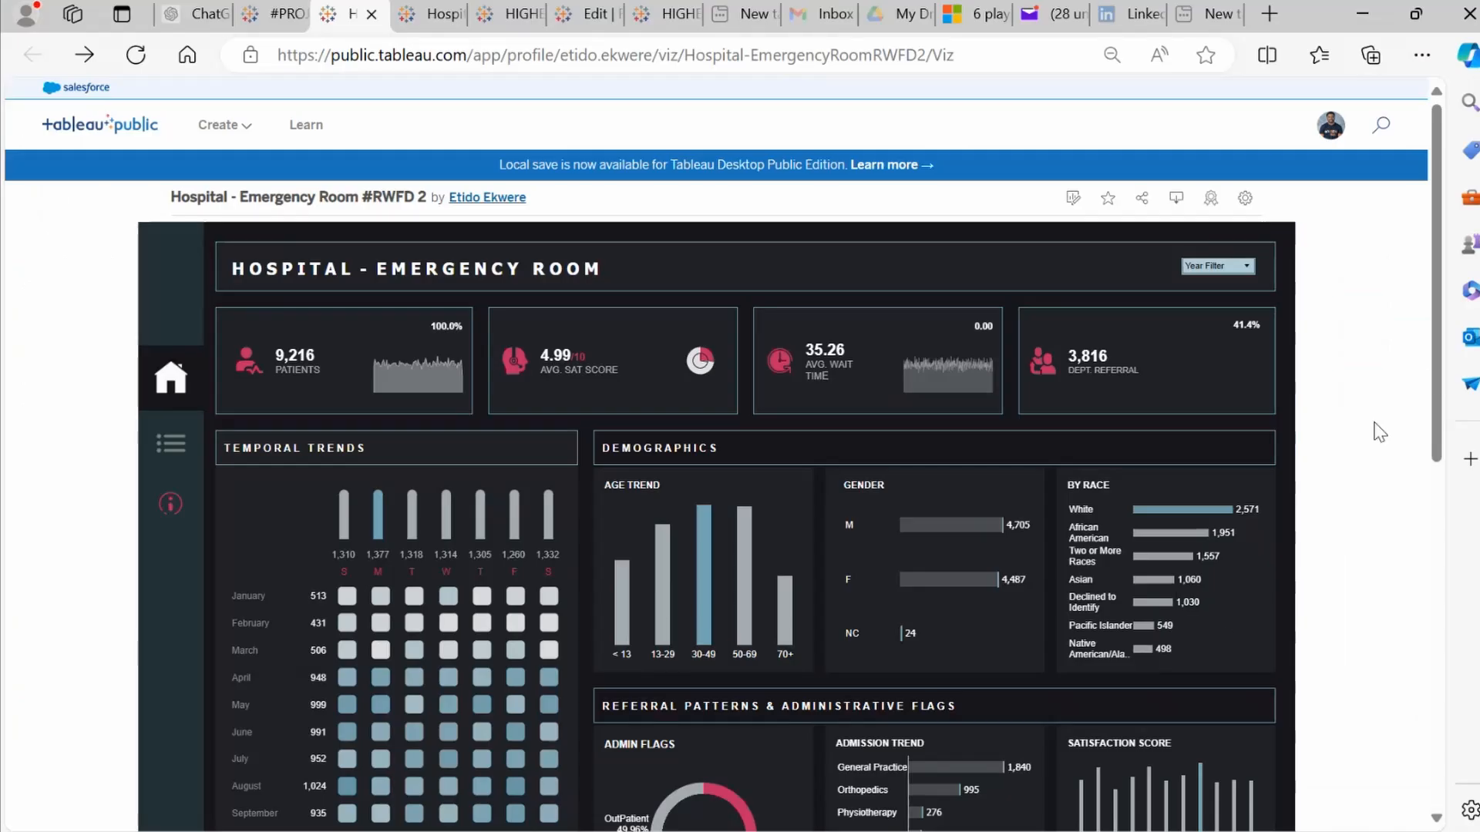
scroll(1374, 429, down, 2)
scroll(1379, 470, down, 2)
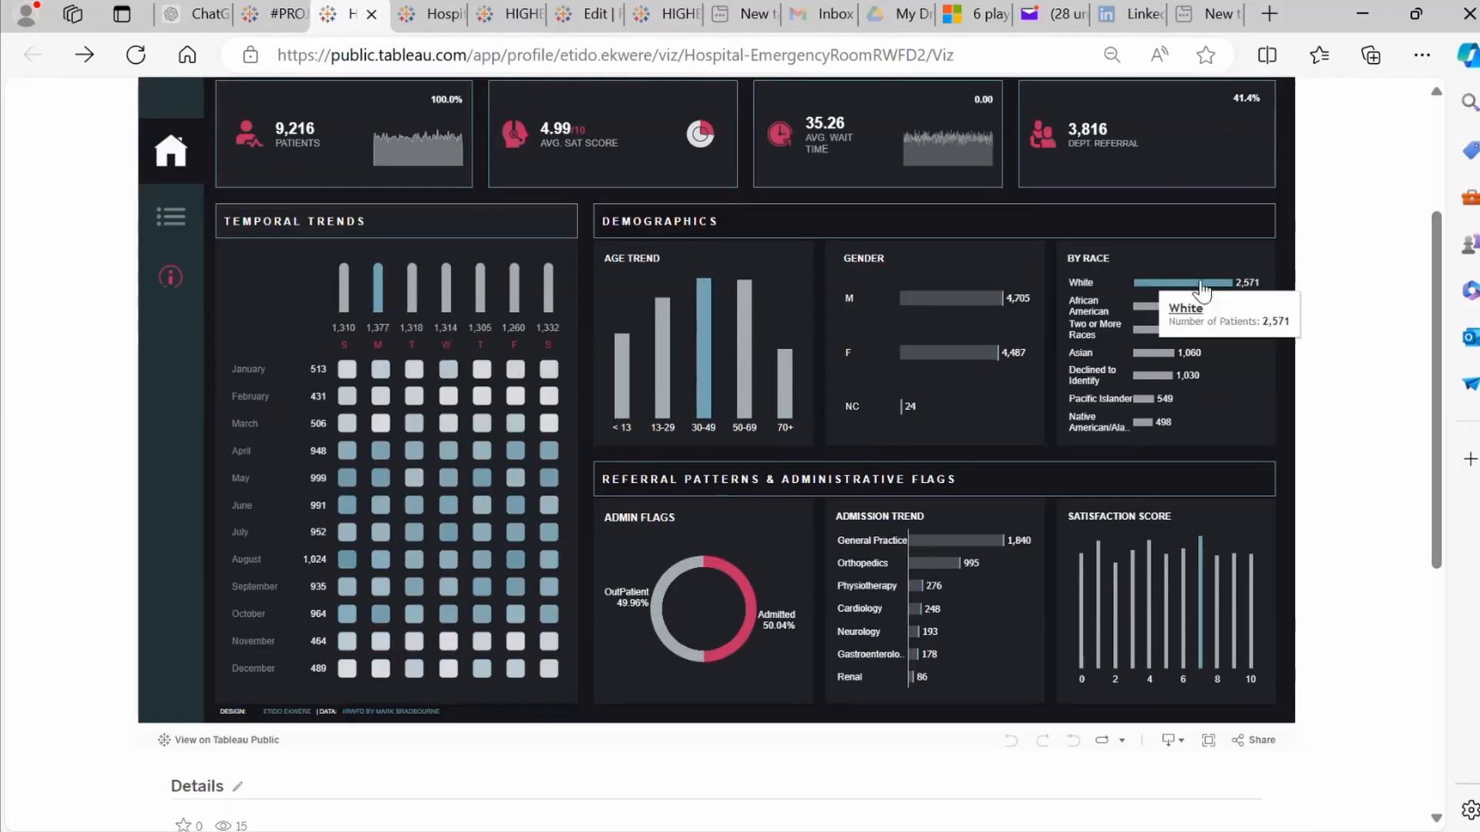
mouse_move(1198, 590)
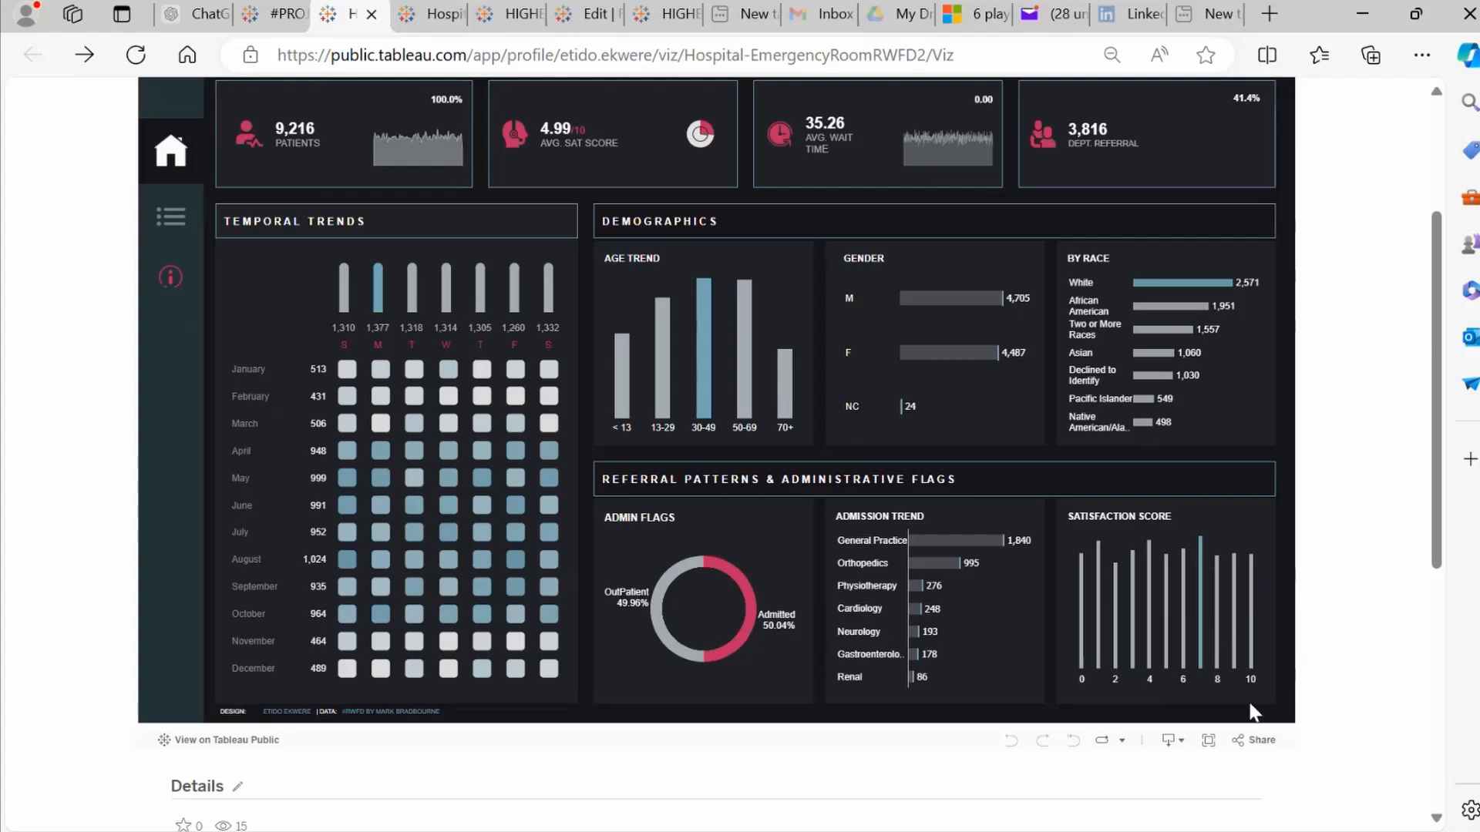
Switch back to Tableau, open the Calculation1 formula for editing and replace the first SUM([Profit]) with [No. of Orders]
key(alt+Tab)
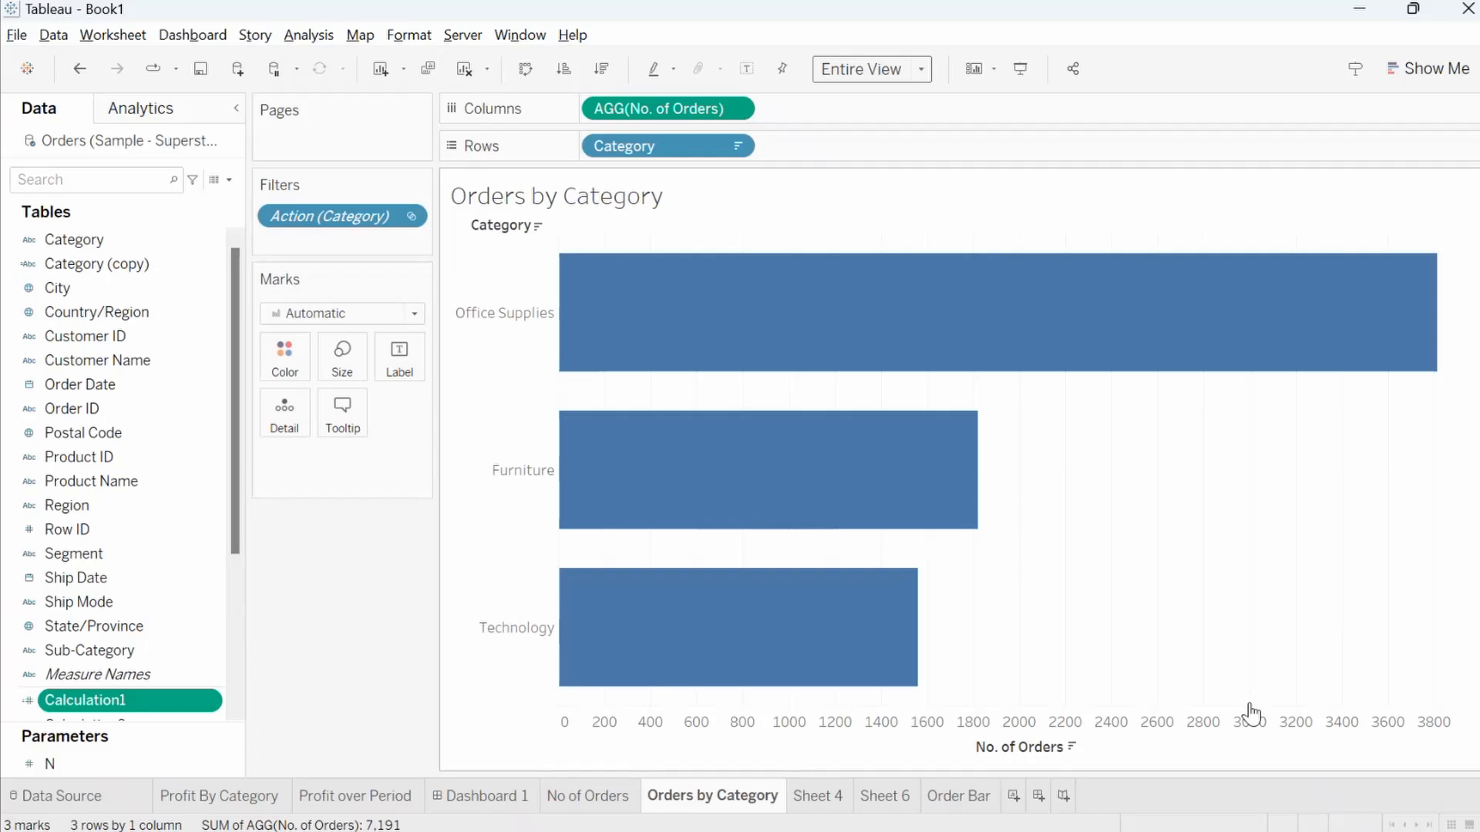
click(216, 698)
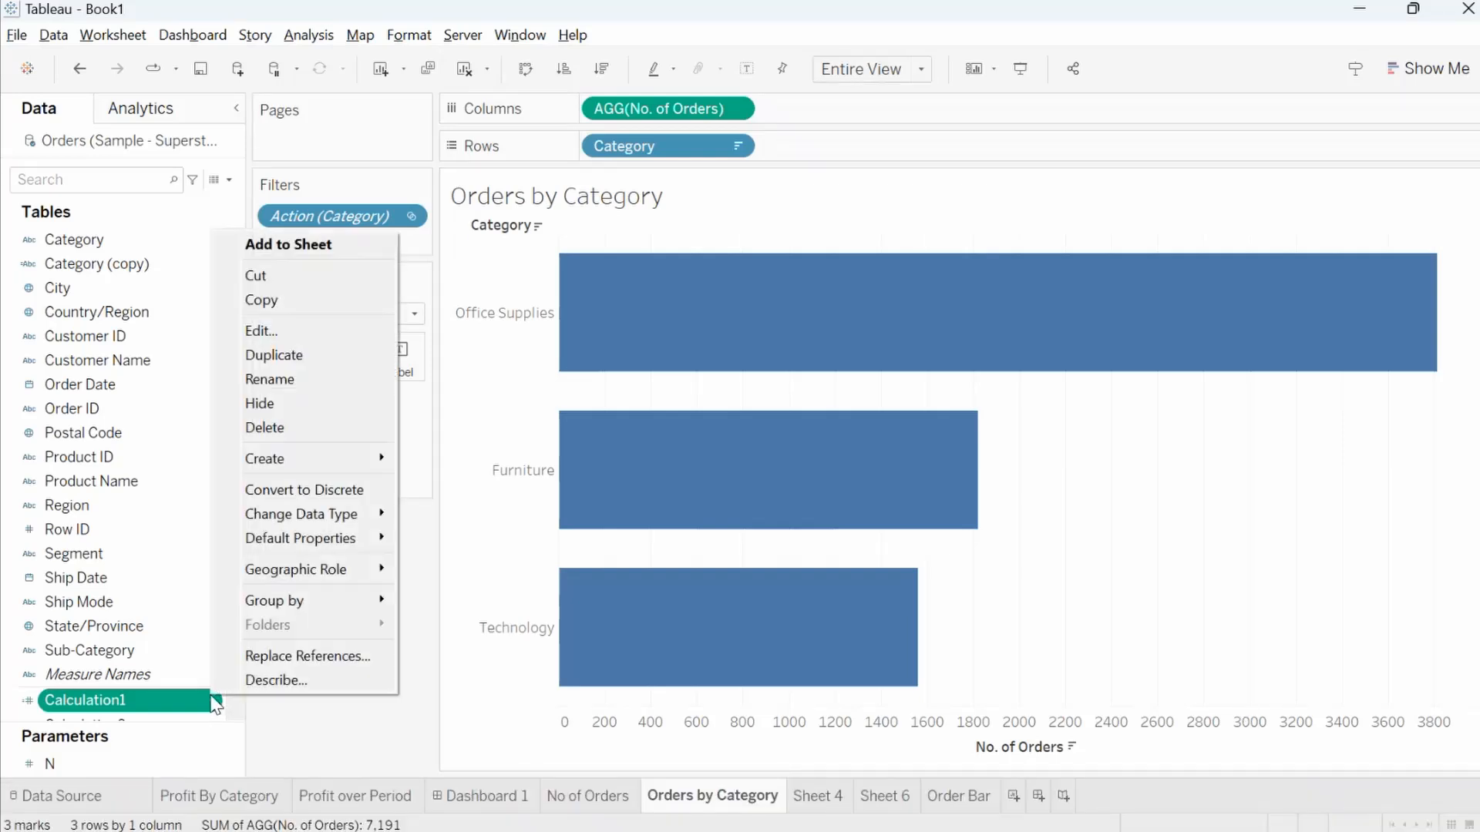
click(317, 330)
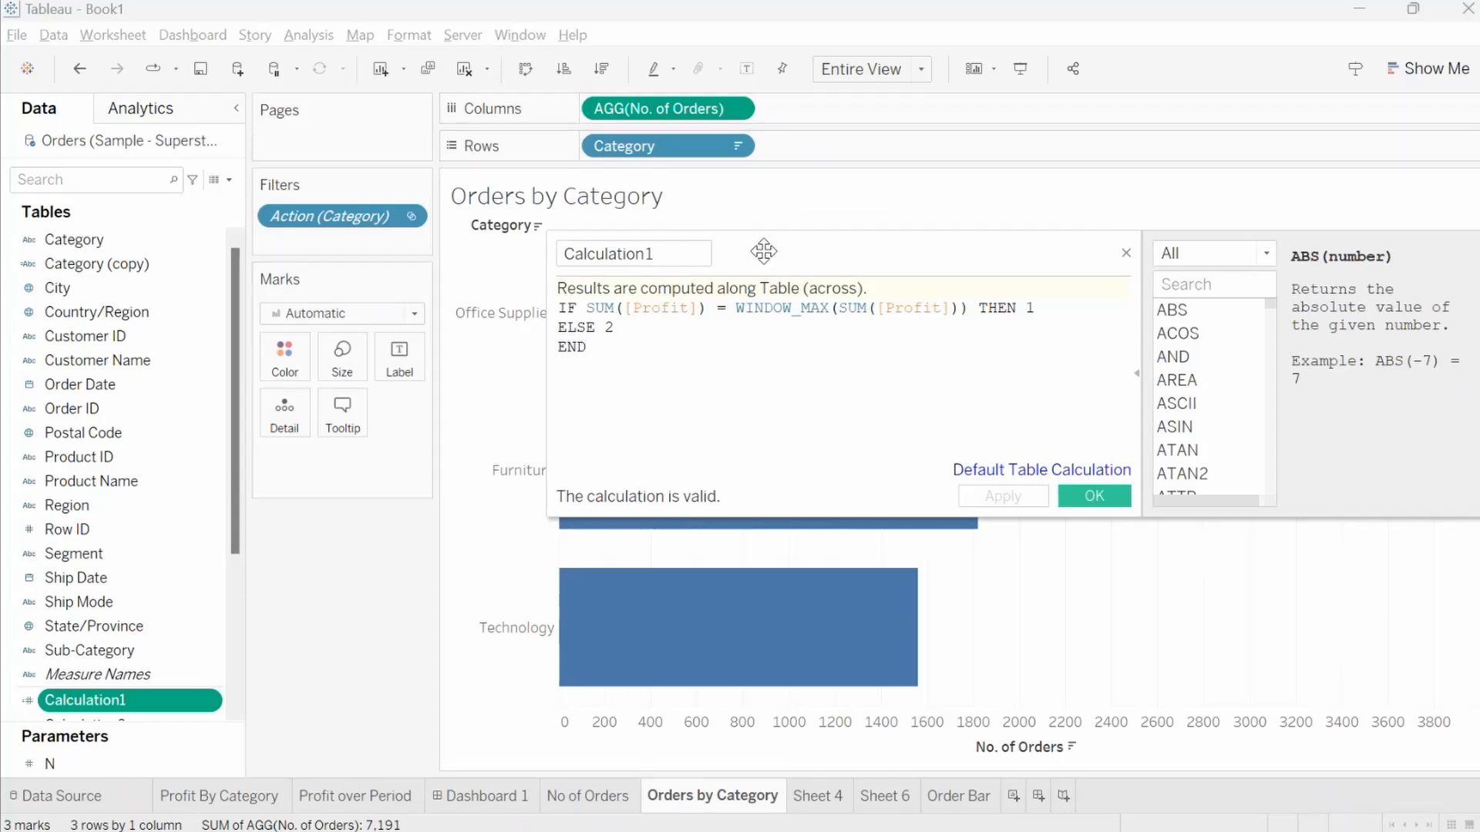
drag(765, 250, 505, 486)
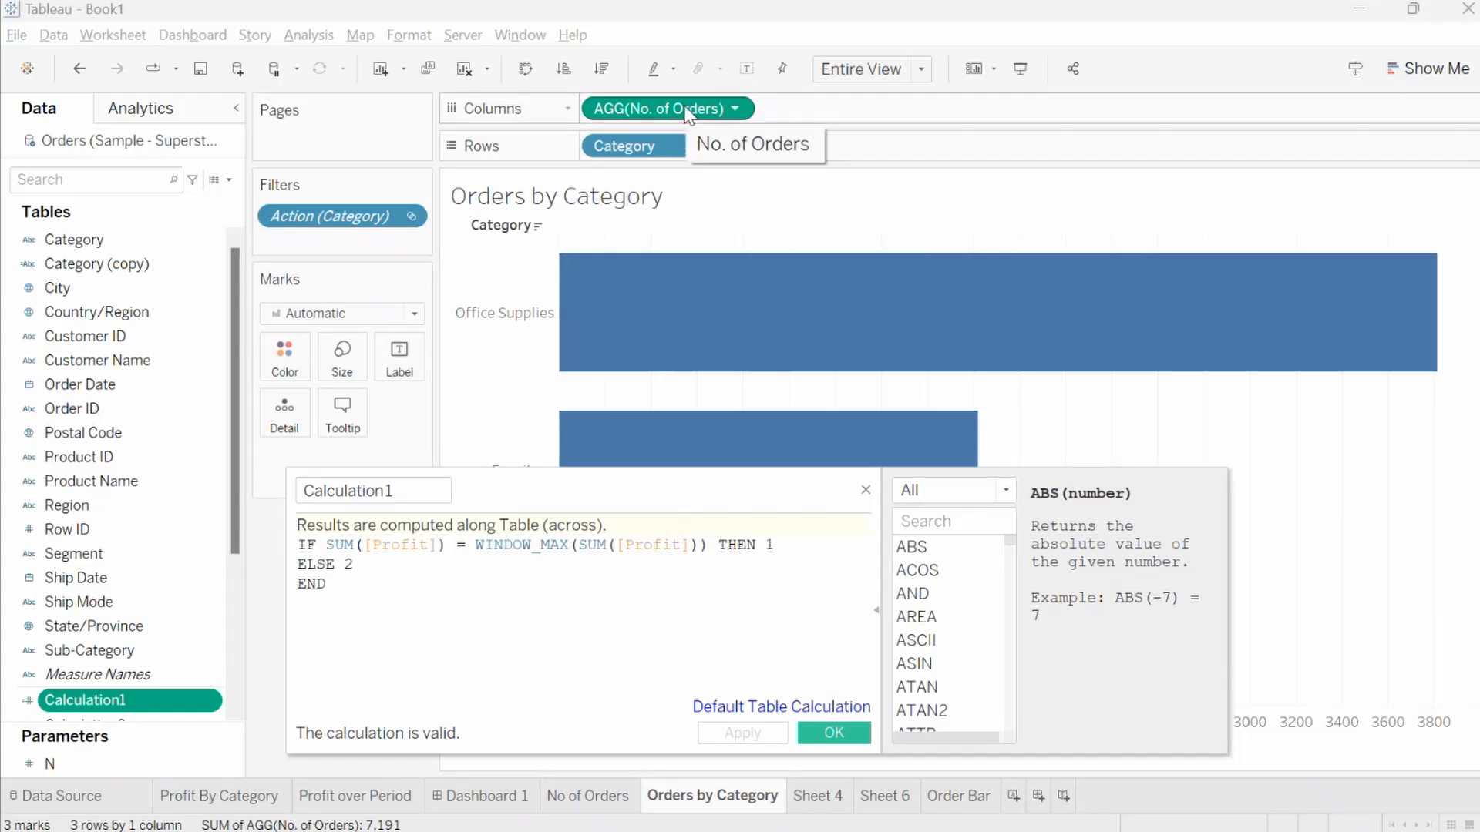
drag(688, 114, 405, 544)
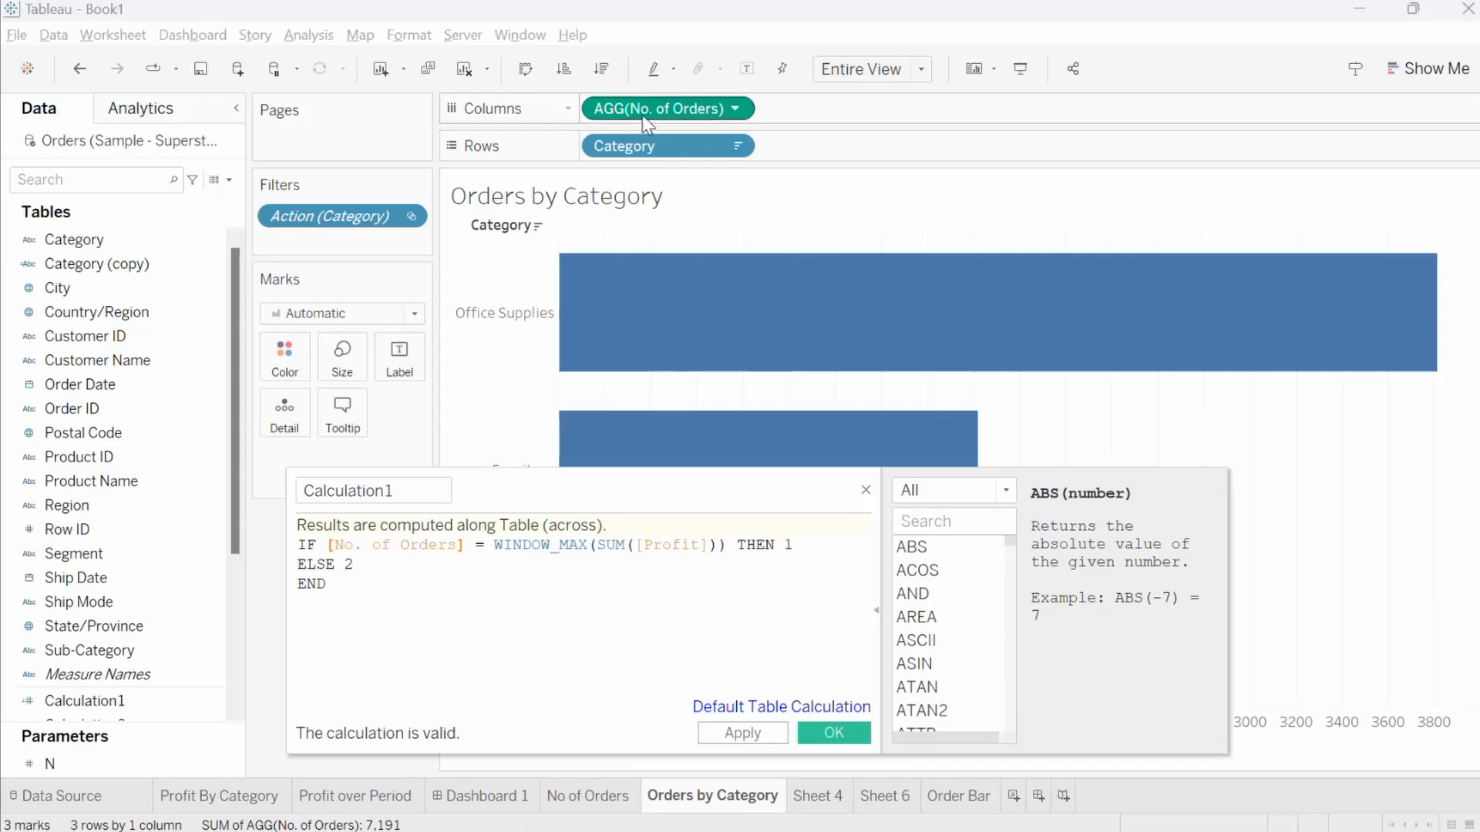
Replace [Profit] inside the WINDOW_MAX(SUM()) expression with [No. of Orders], keeping THEN 1 at the end of the line
drag(642, 114, 636, 552)
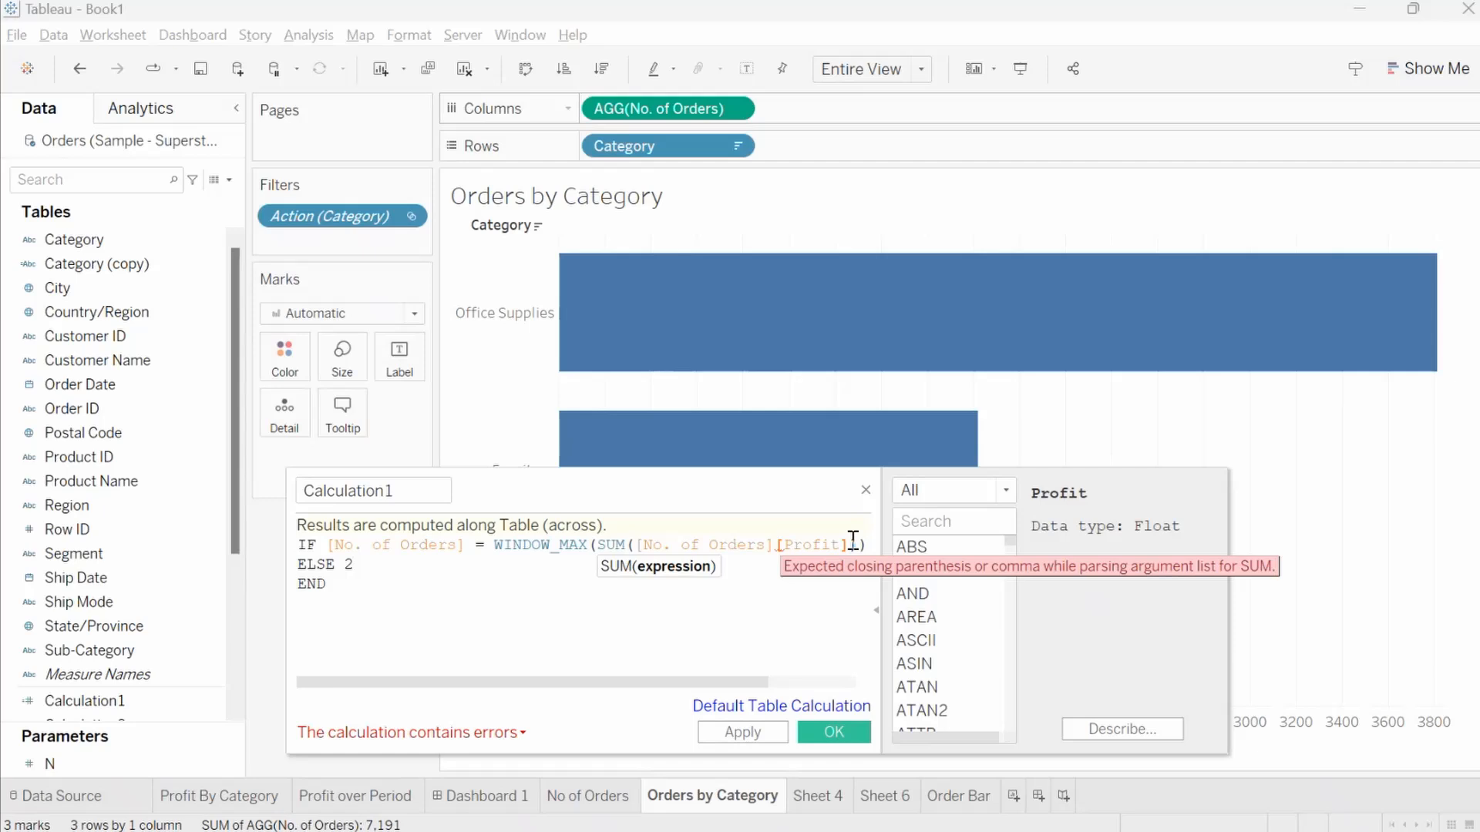
key(Delete)
key(Delete)
key(Delete)
key(Delete)
key(Delete)
key(Delete)
key(Delete)
key(Delete)
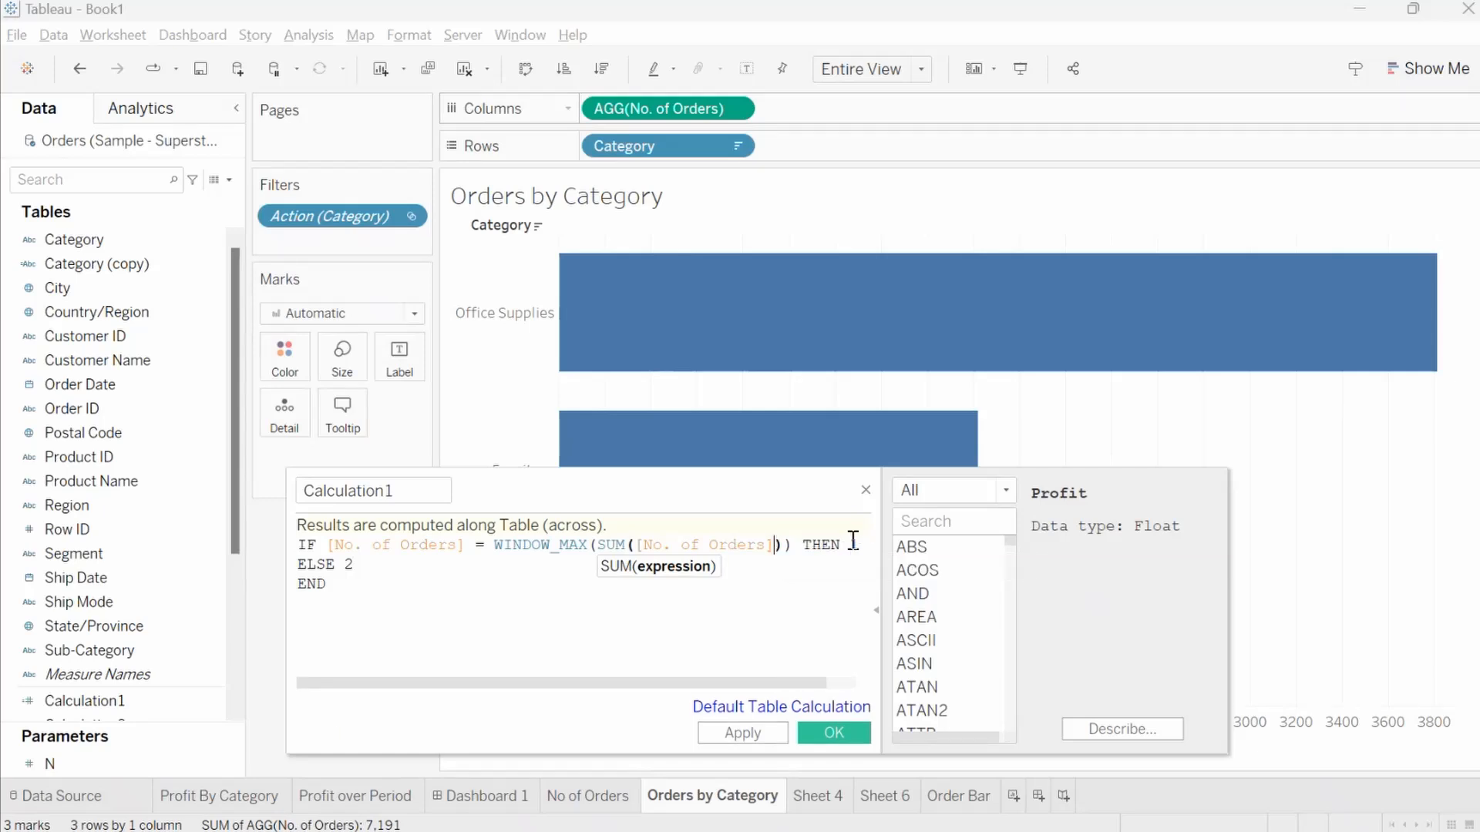
text(1)
key(Down)
key(Down)
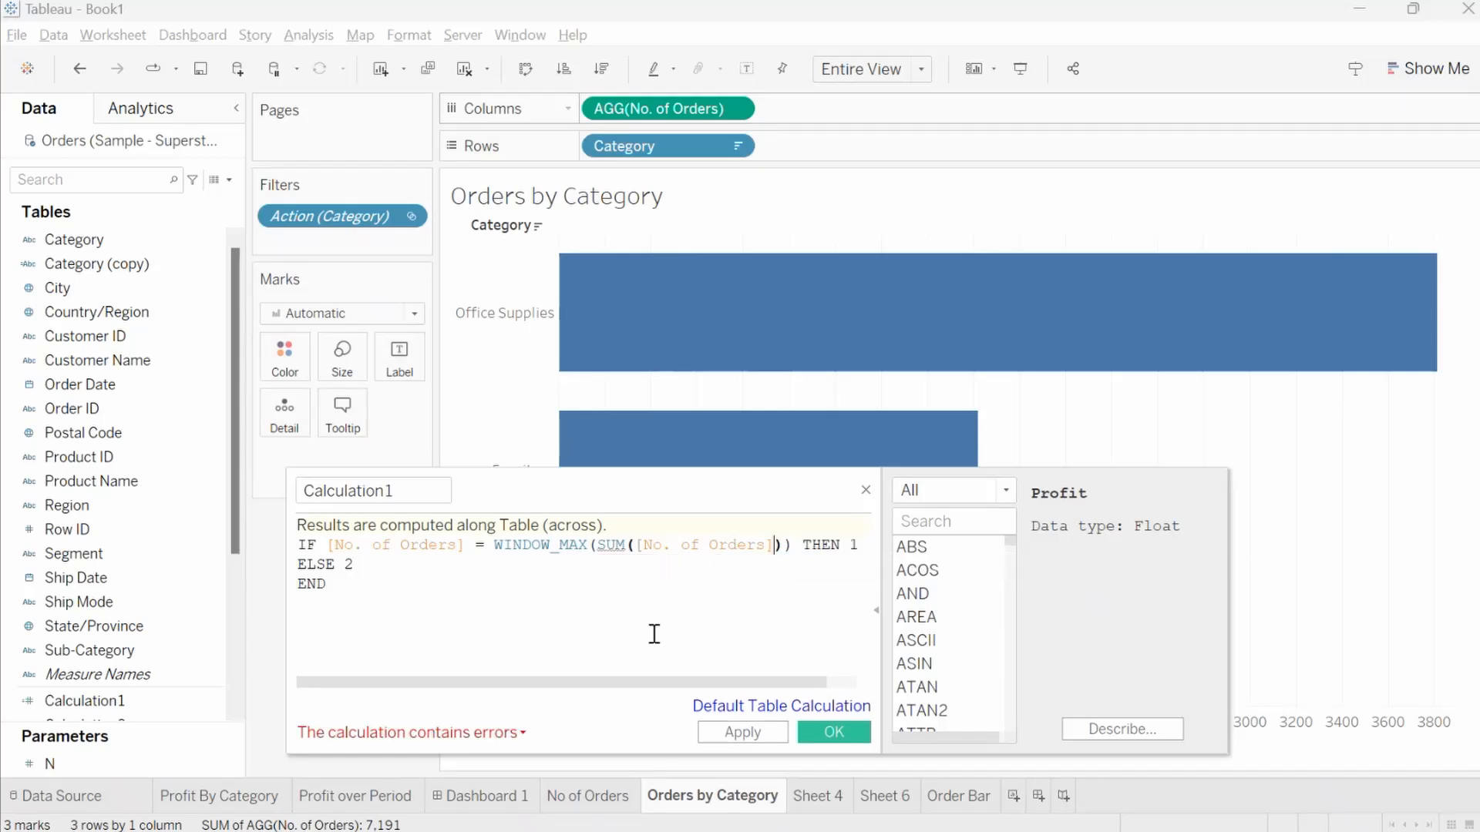
Try to aggregate both [No. of Orders] references in the formula with AGG(), including the one inside WINDOW_MAX
click(330, 545)
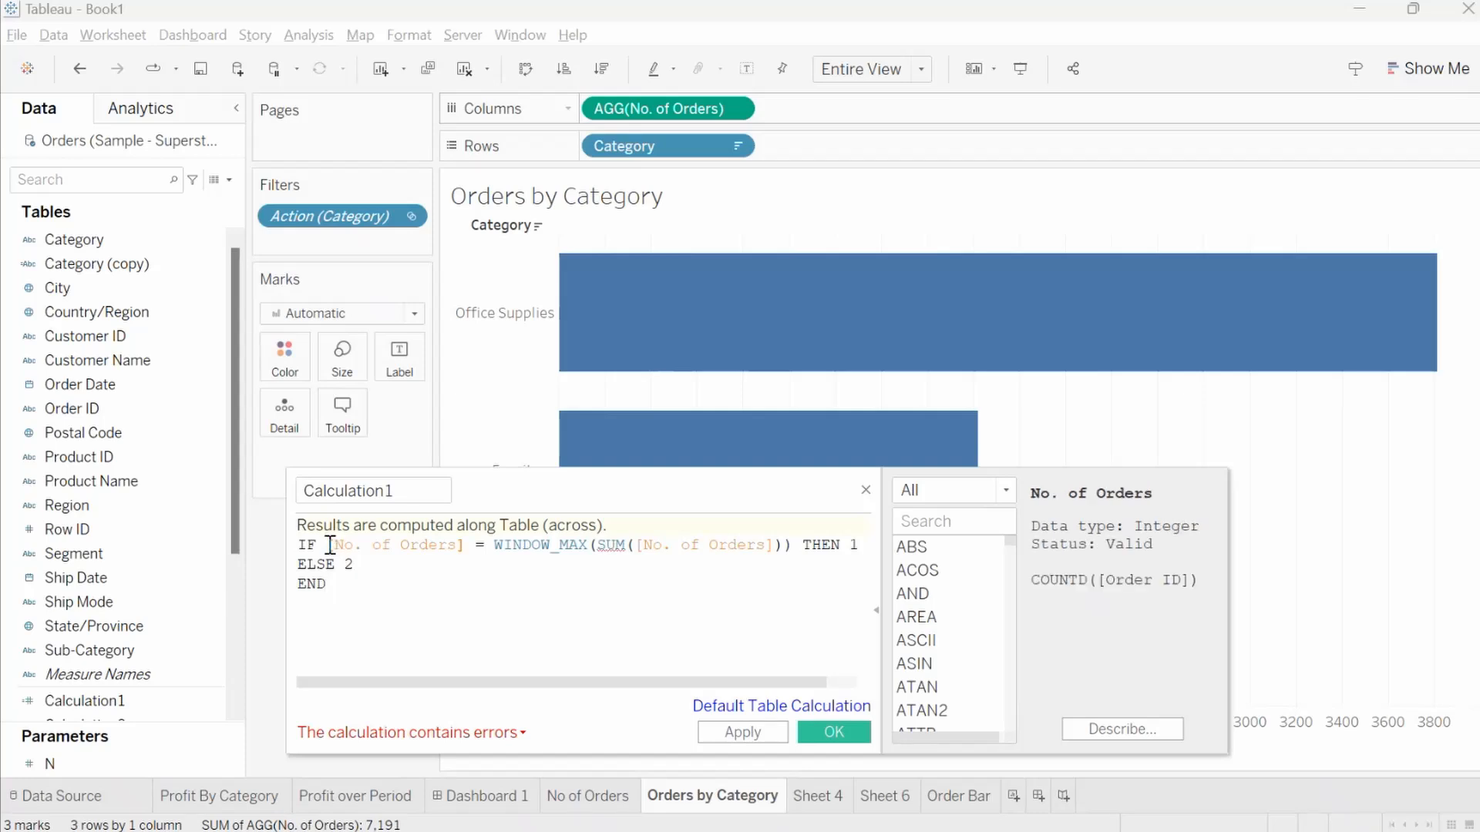
text(AGG)
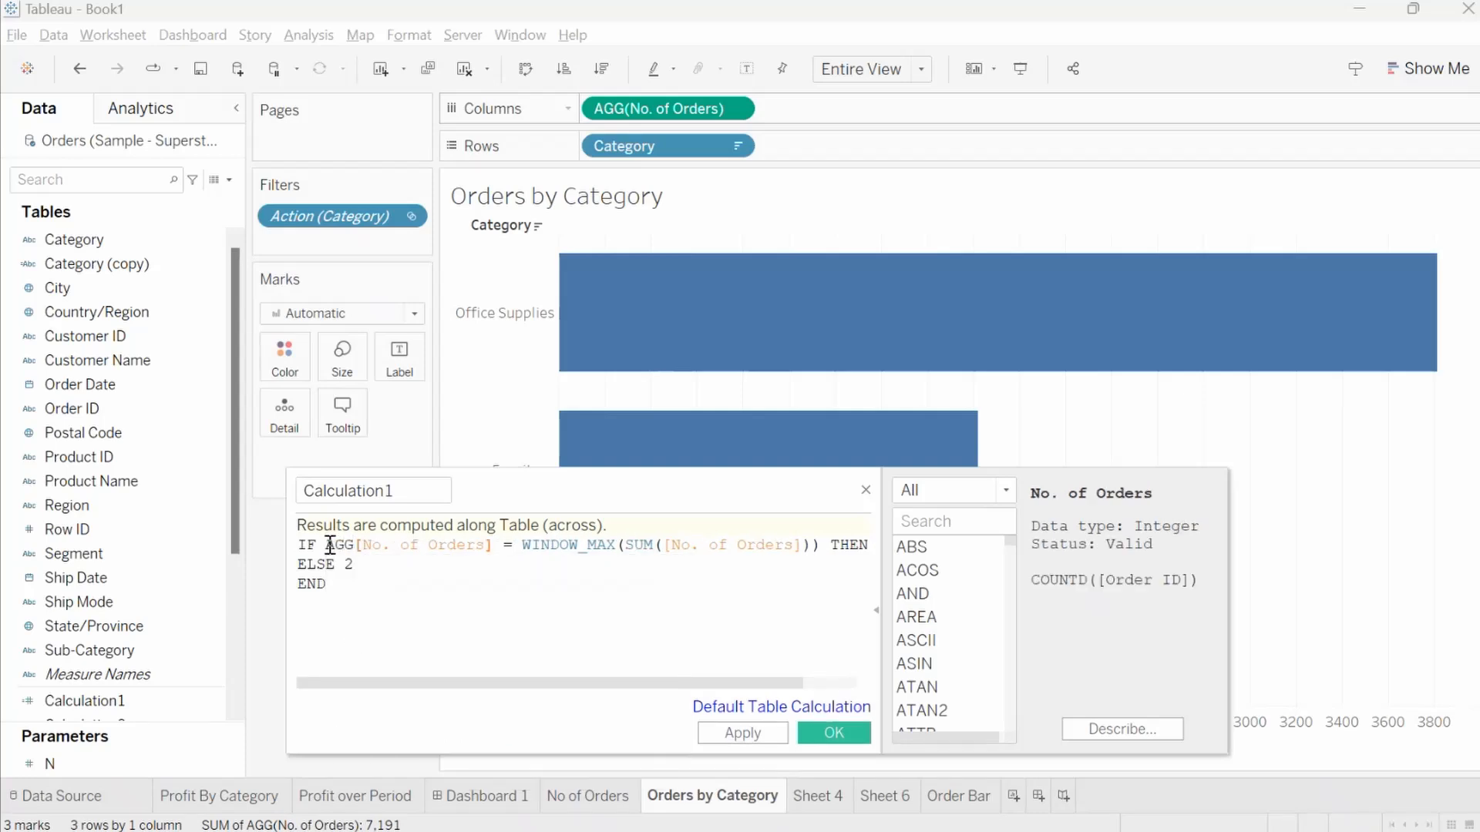
text(*)
key(BackSpace)
text(()
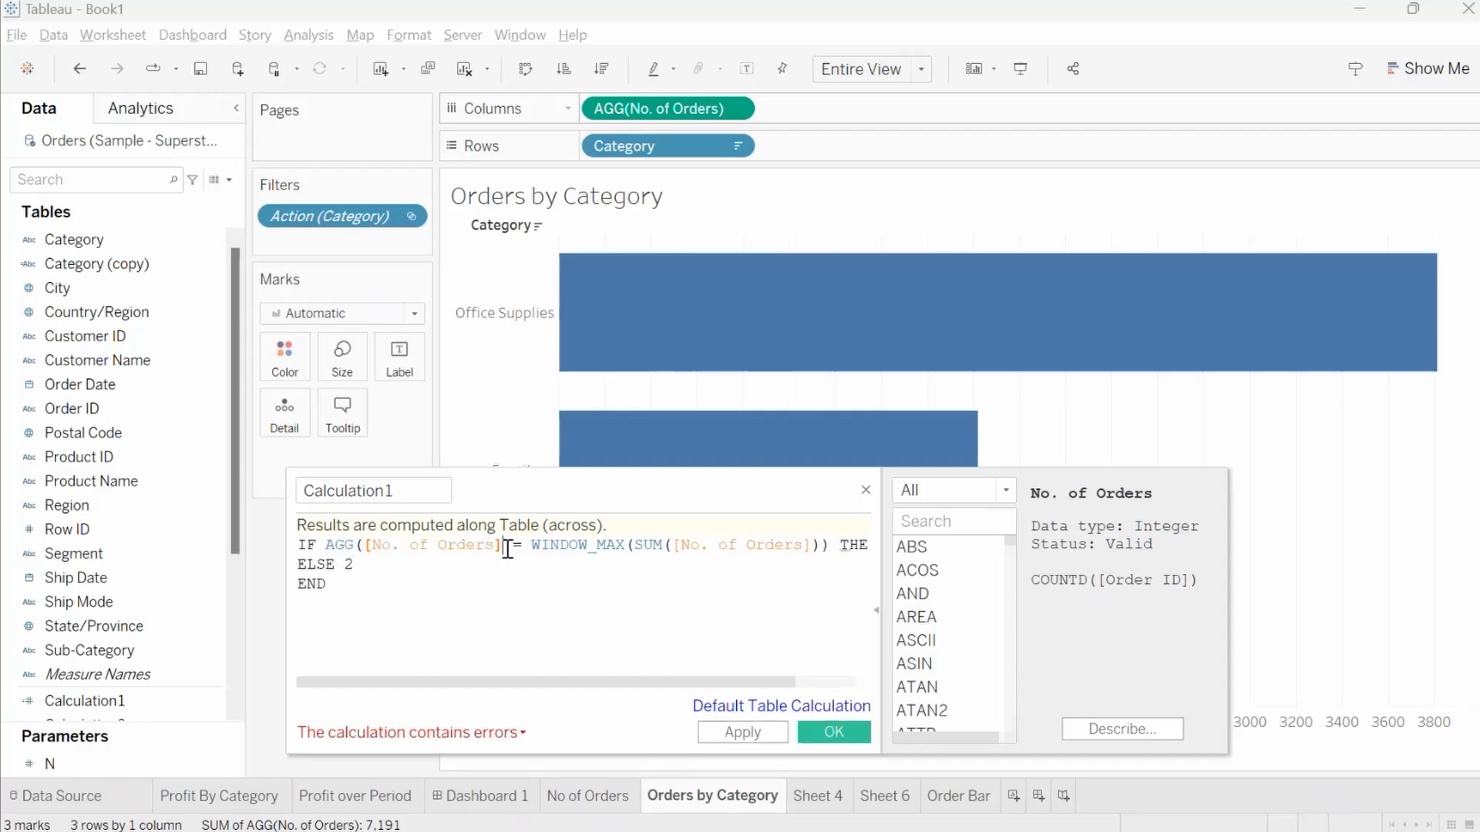
text())
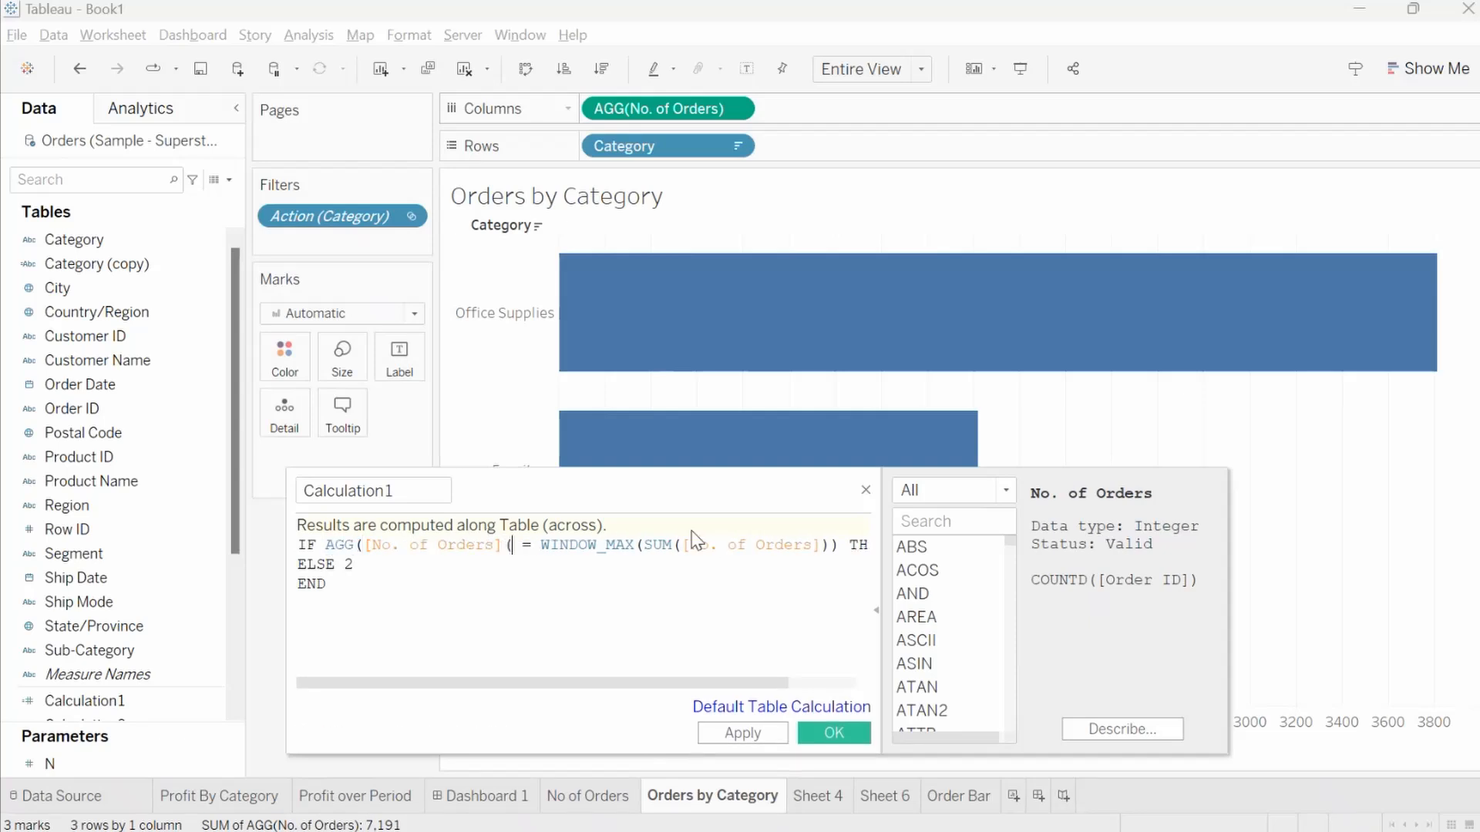
drag(674, 546, 647, 546)
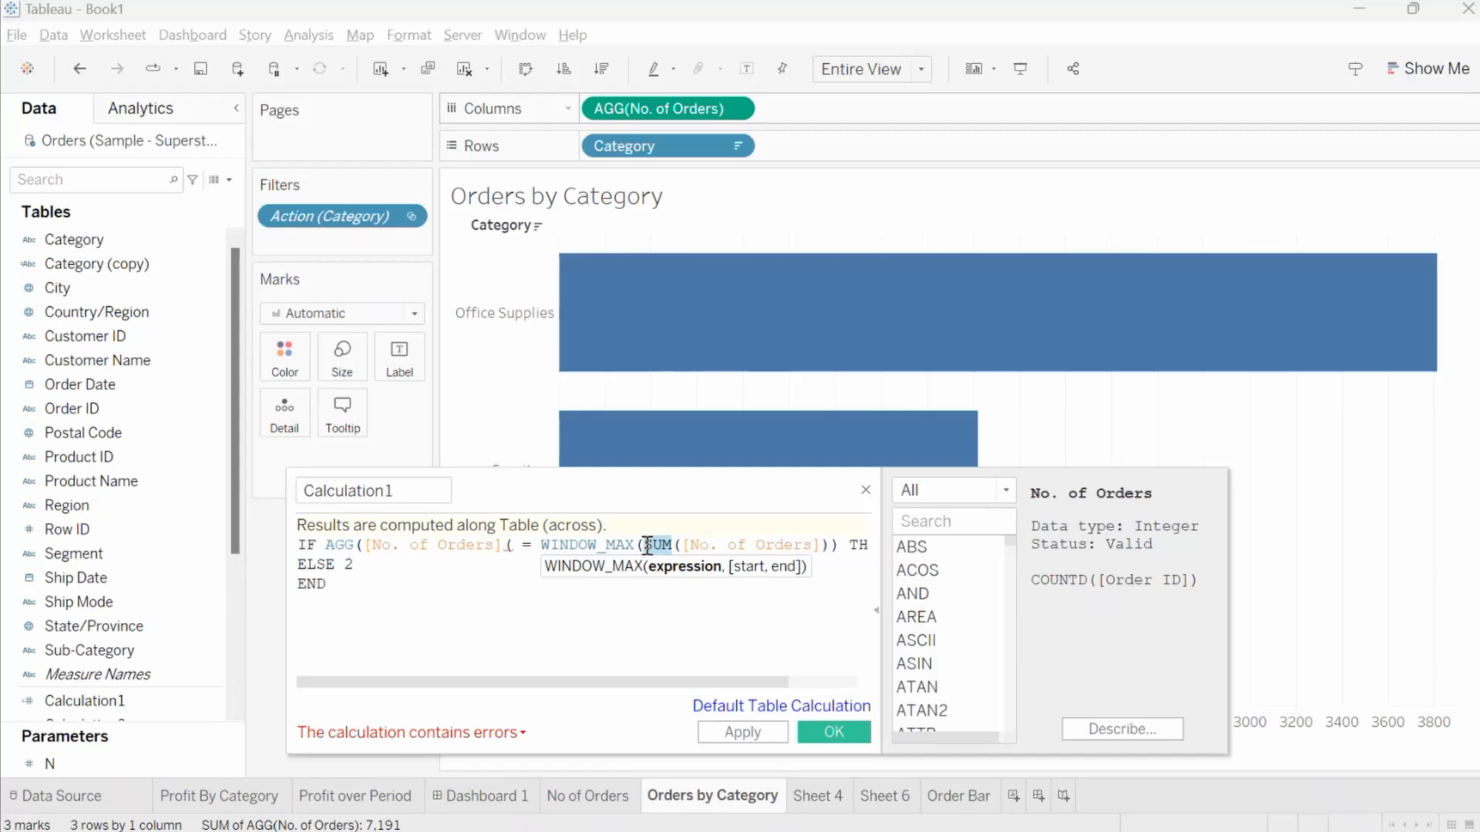
text(AGG)
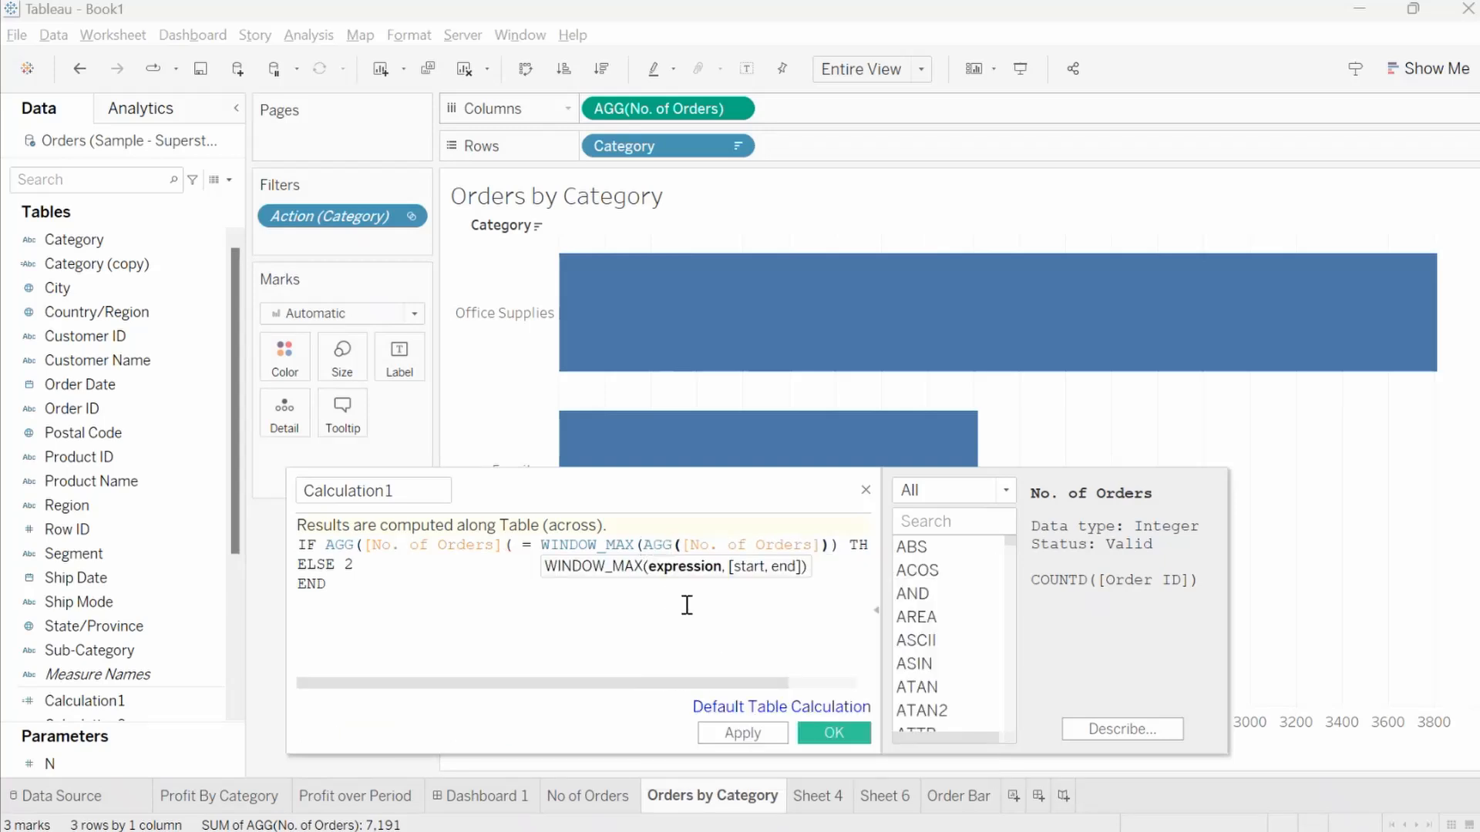
click(673, 614)
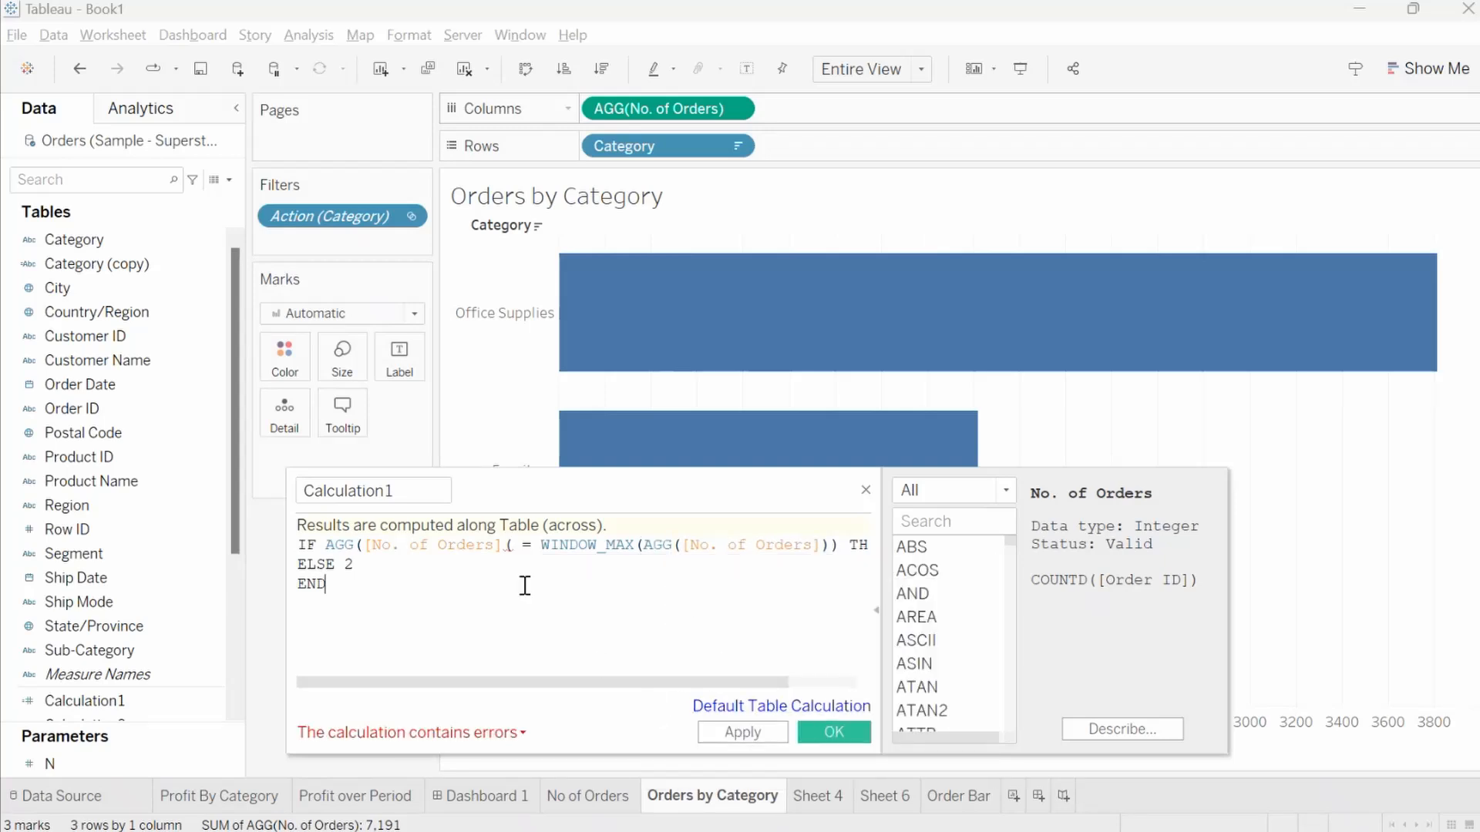
click(516, 545)
key(BackSpace)
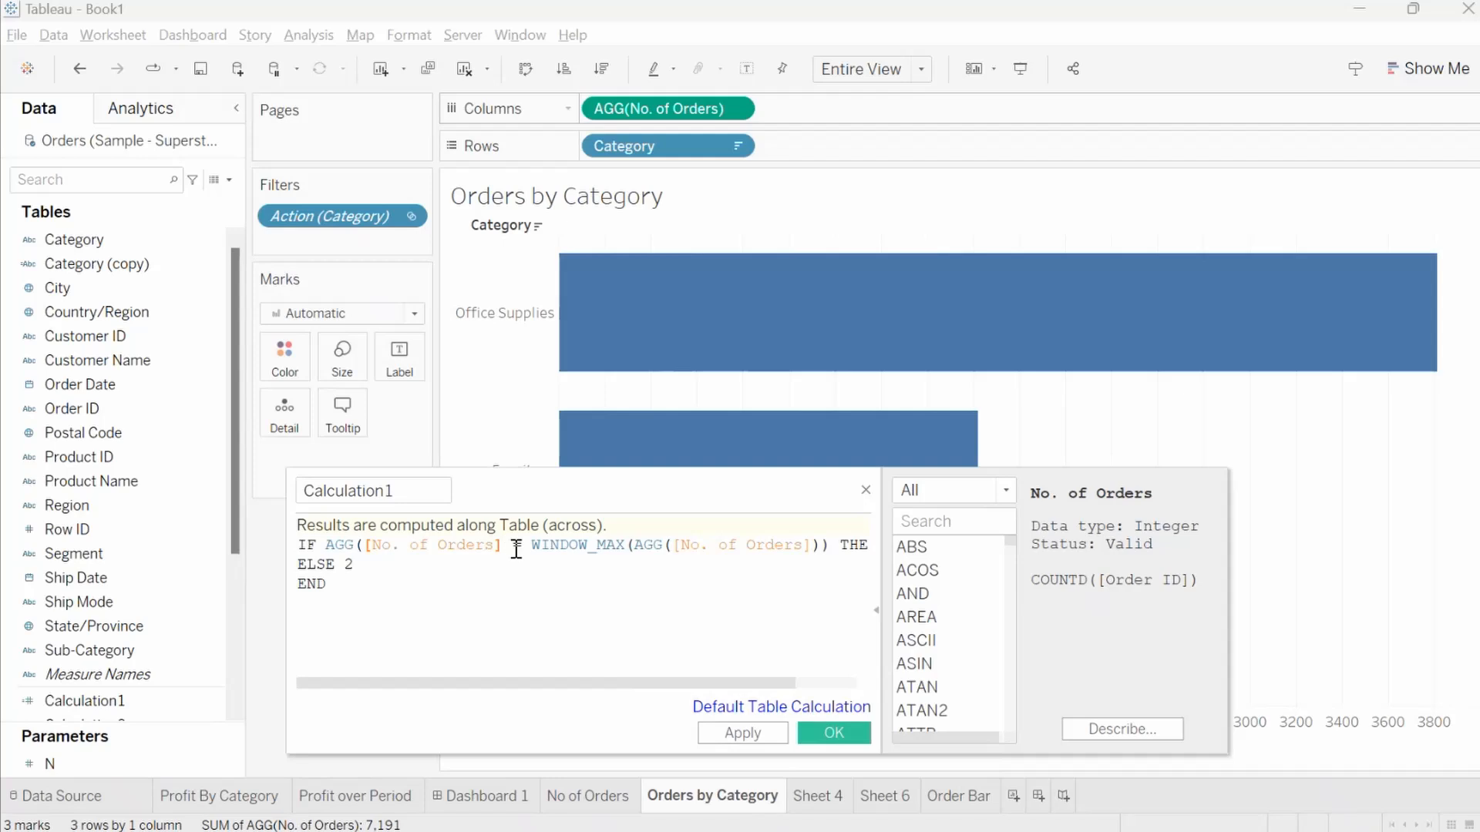
text())
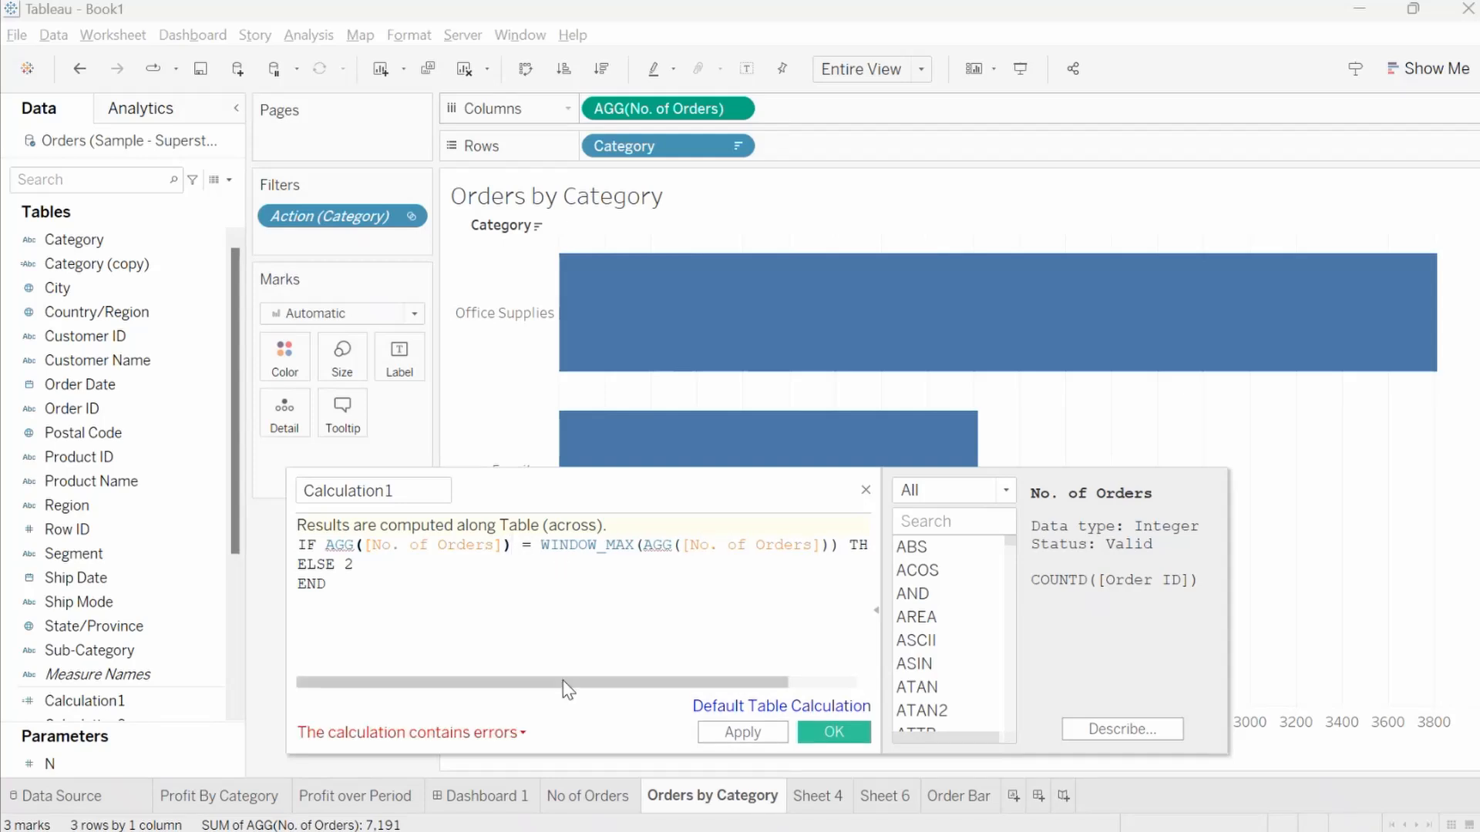
Remove both AGG wrappers and their parentheses so the condition reads IF [No. of Orders] = WINDOW_MAX([No. of Orders])
drag(564, 681, 687, 676)
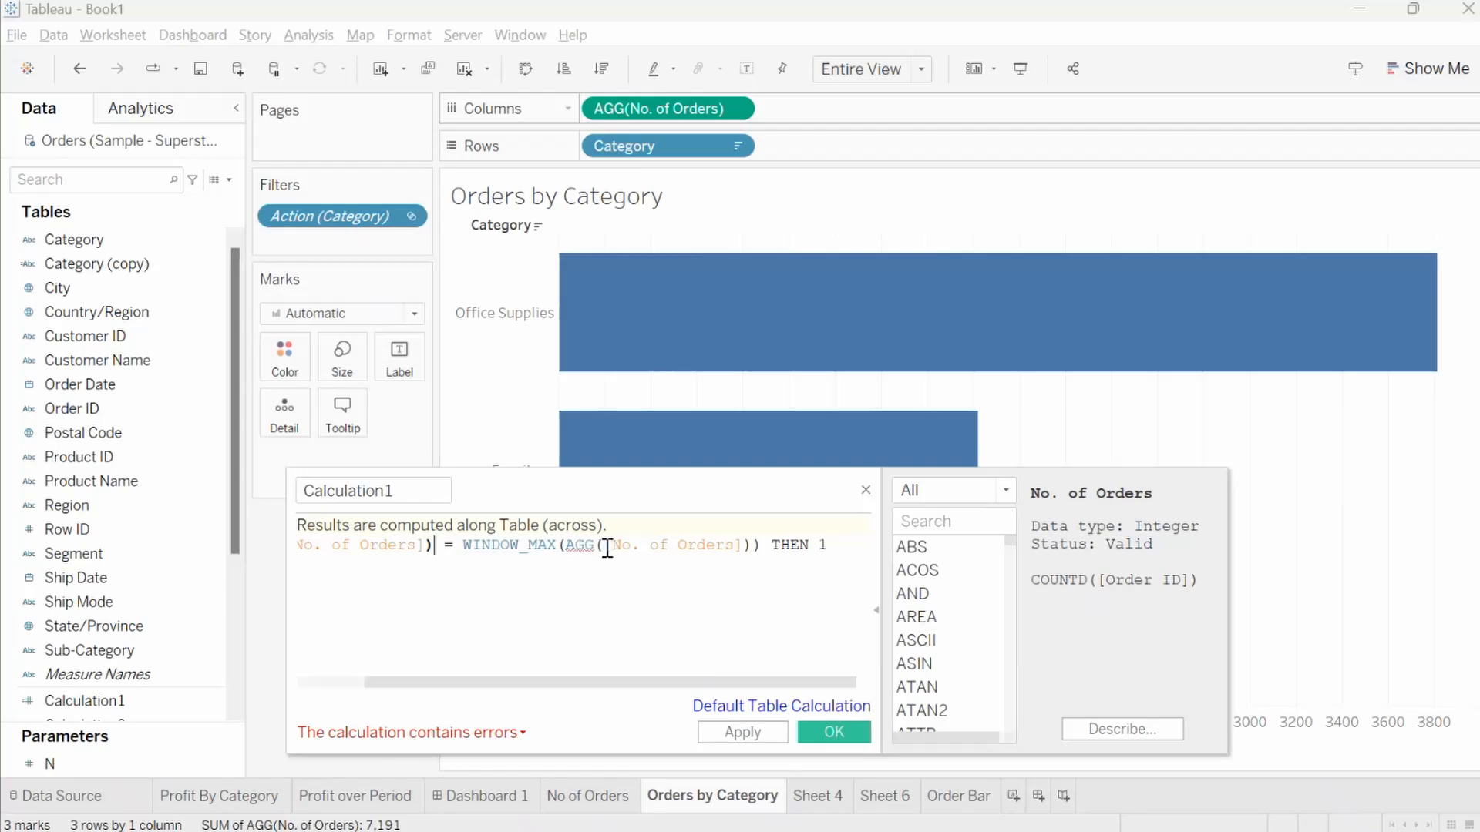
drag(605, 546, 565, 545)
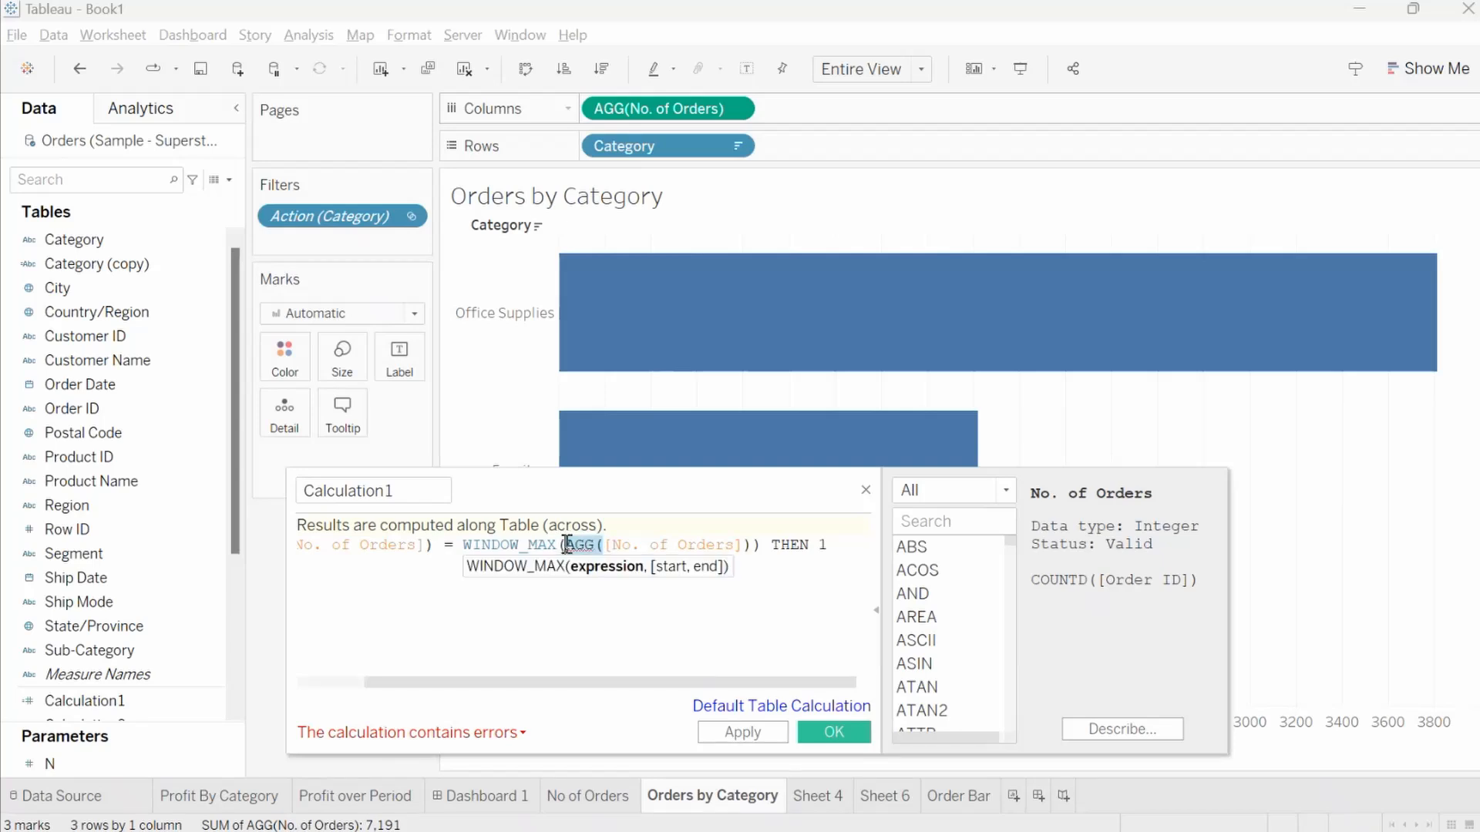
key(BackSpace)
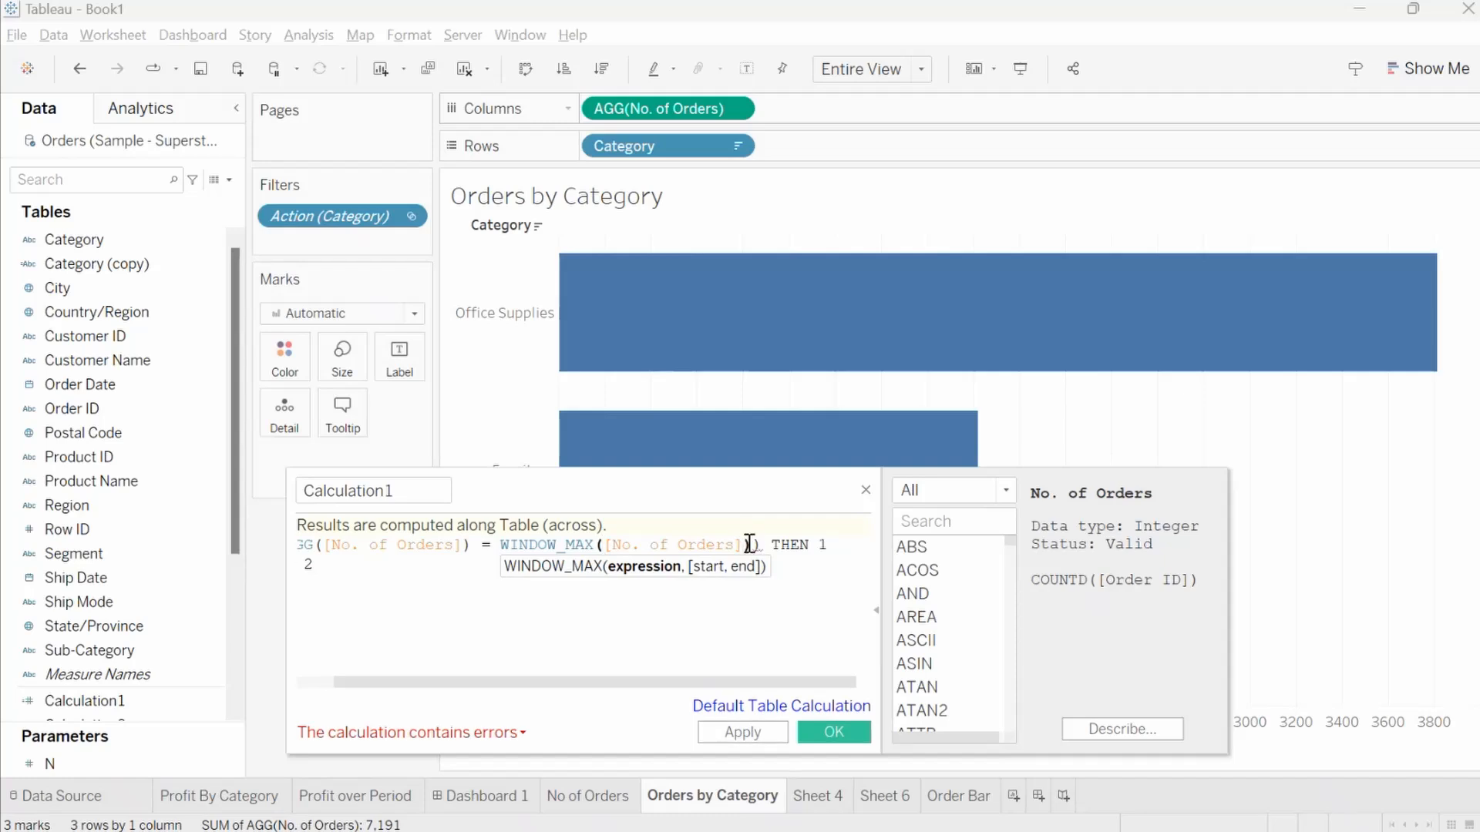
click(749, 544)
key(BackSpace)
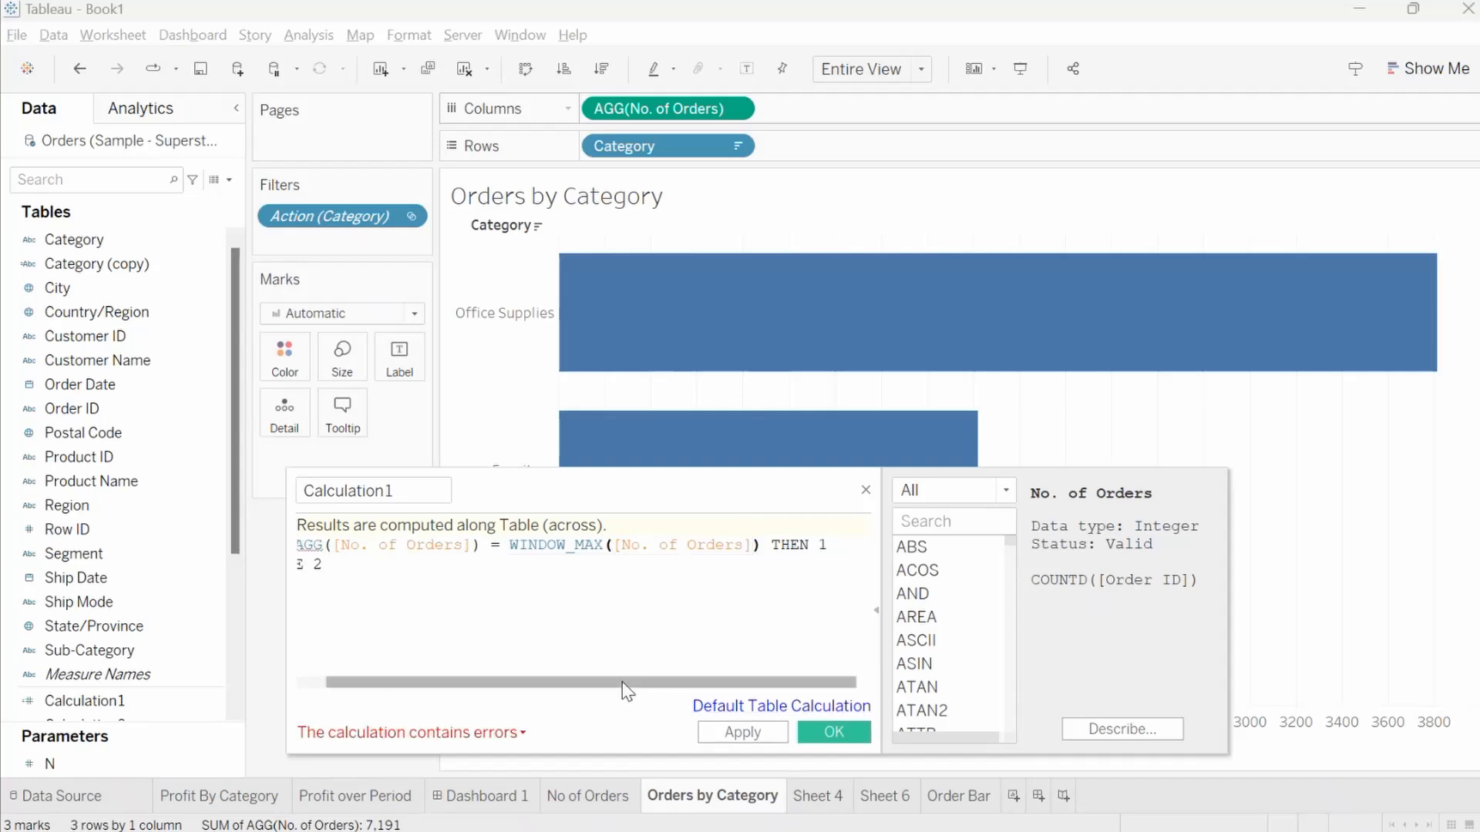
drag(626, 689, 595, 689)
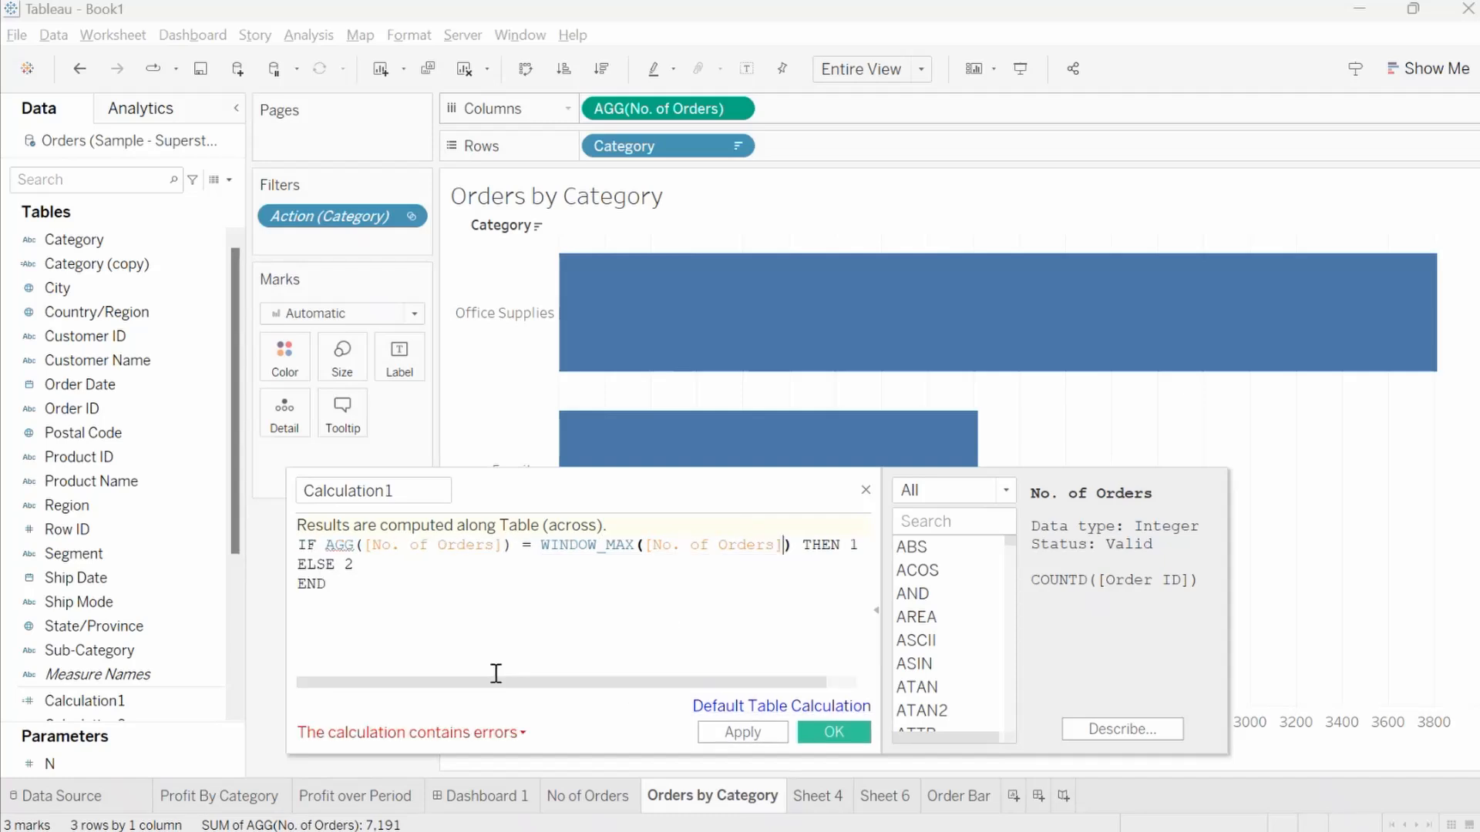
double_click(339, 544)
key(BackSpace)
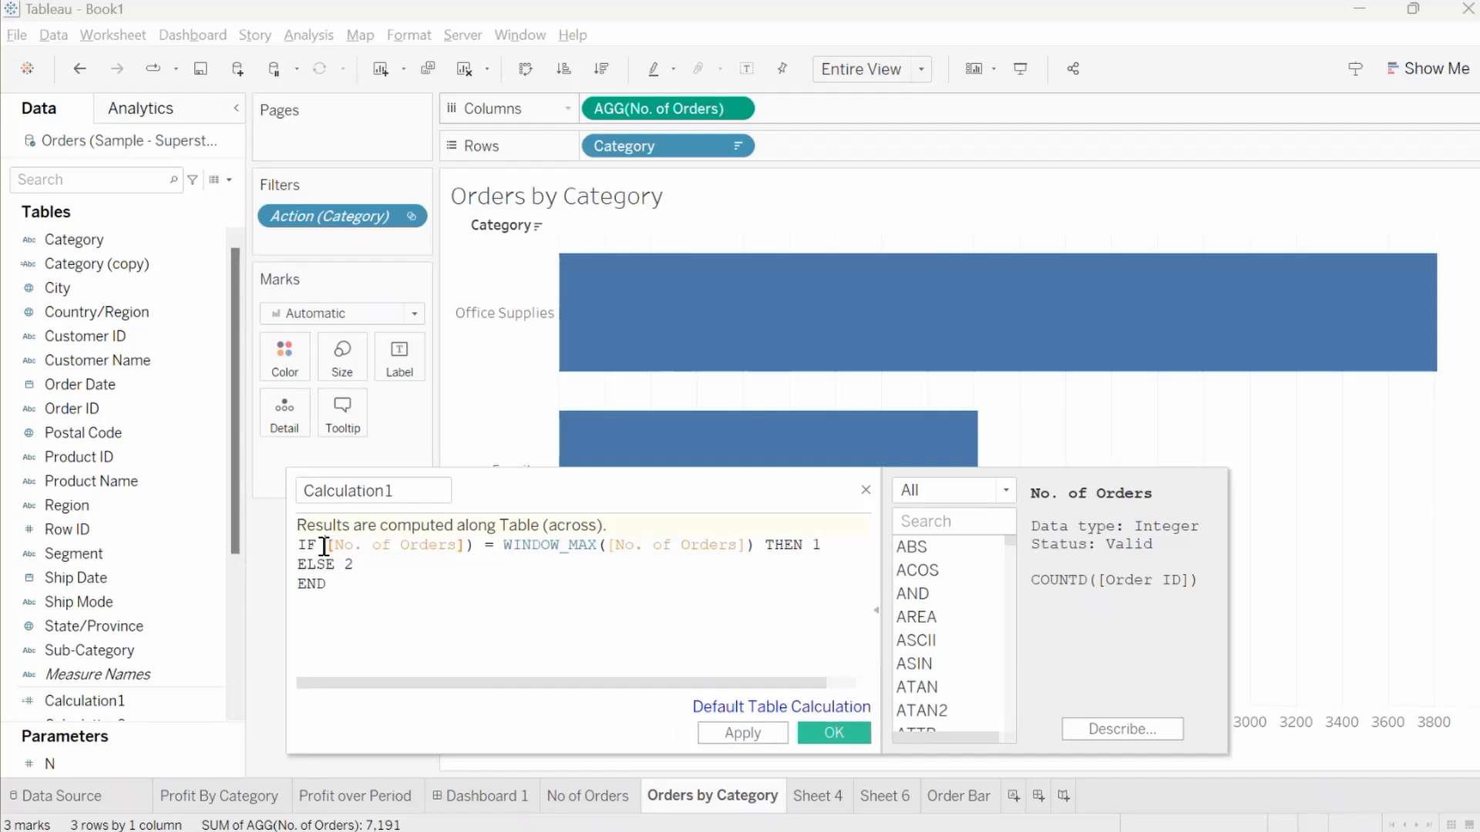
click(472, 544)
key(Delete)
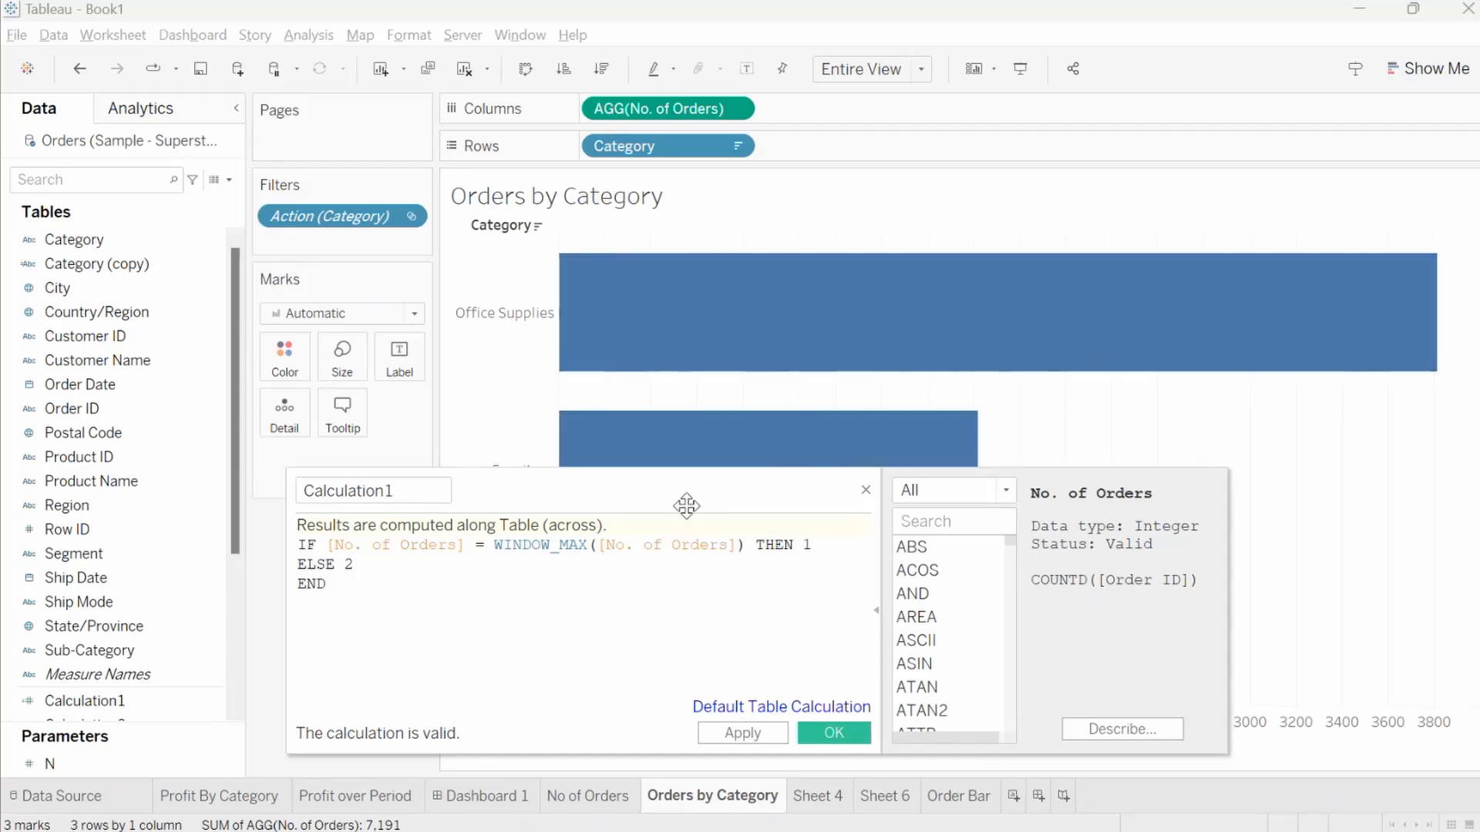
Change the formula's results to the strings "A" for THEN and "B" for ELSE
drag(686, 505, 716, 572)
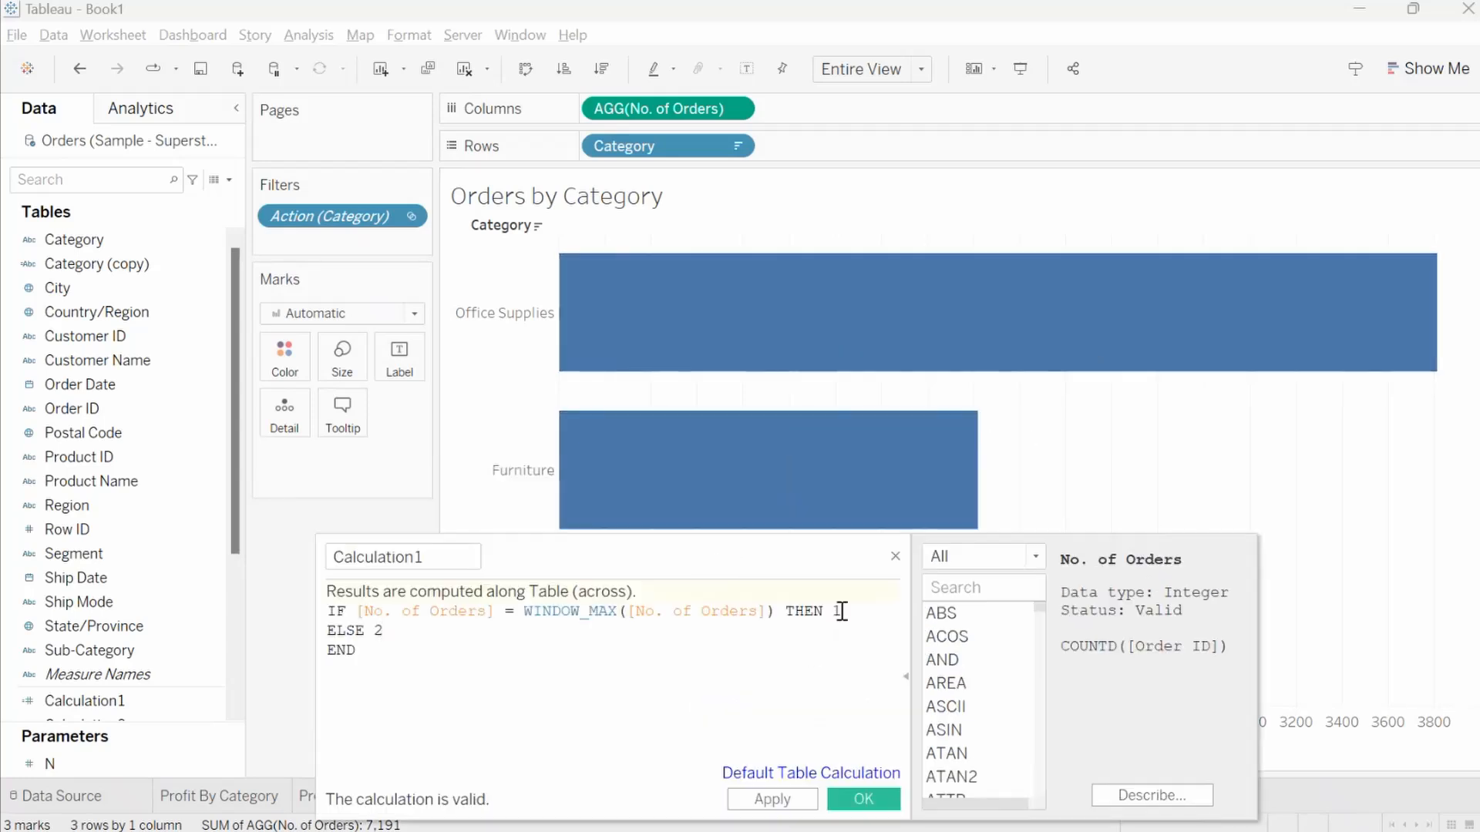
drag(840, 611, 833, 608)
text(\a)
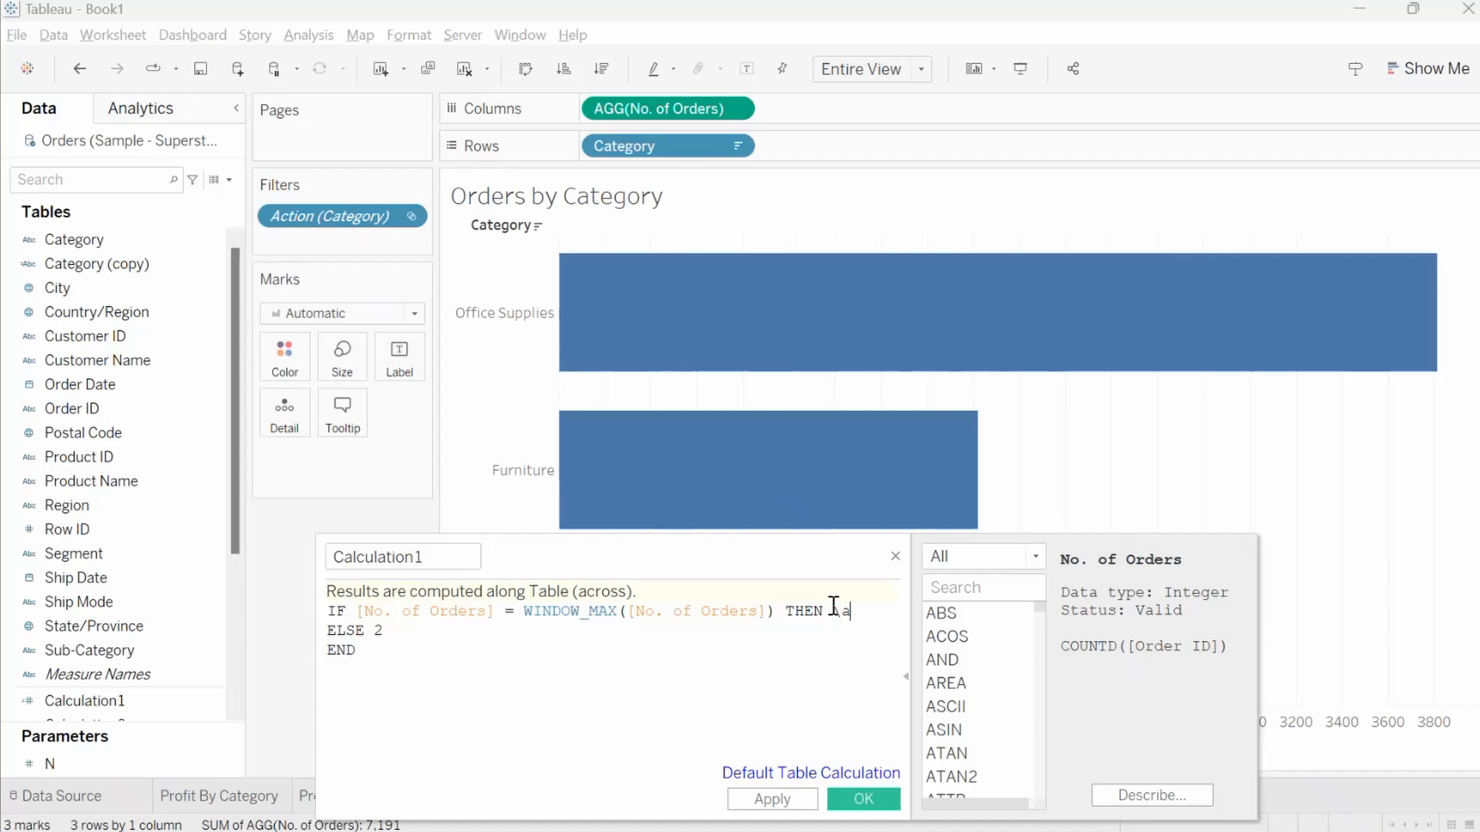
key(BackSpace)
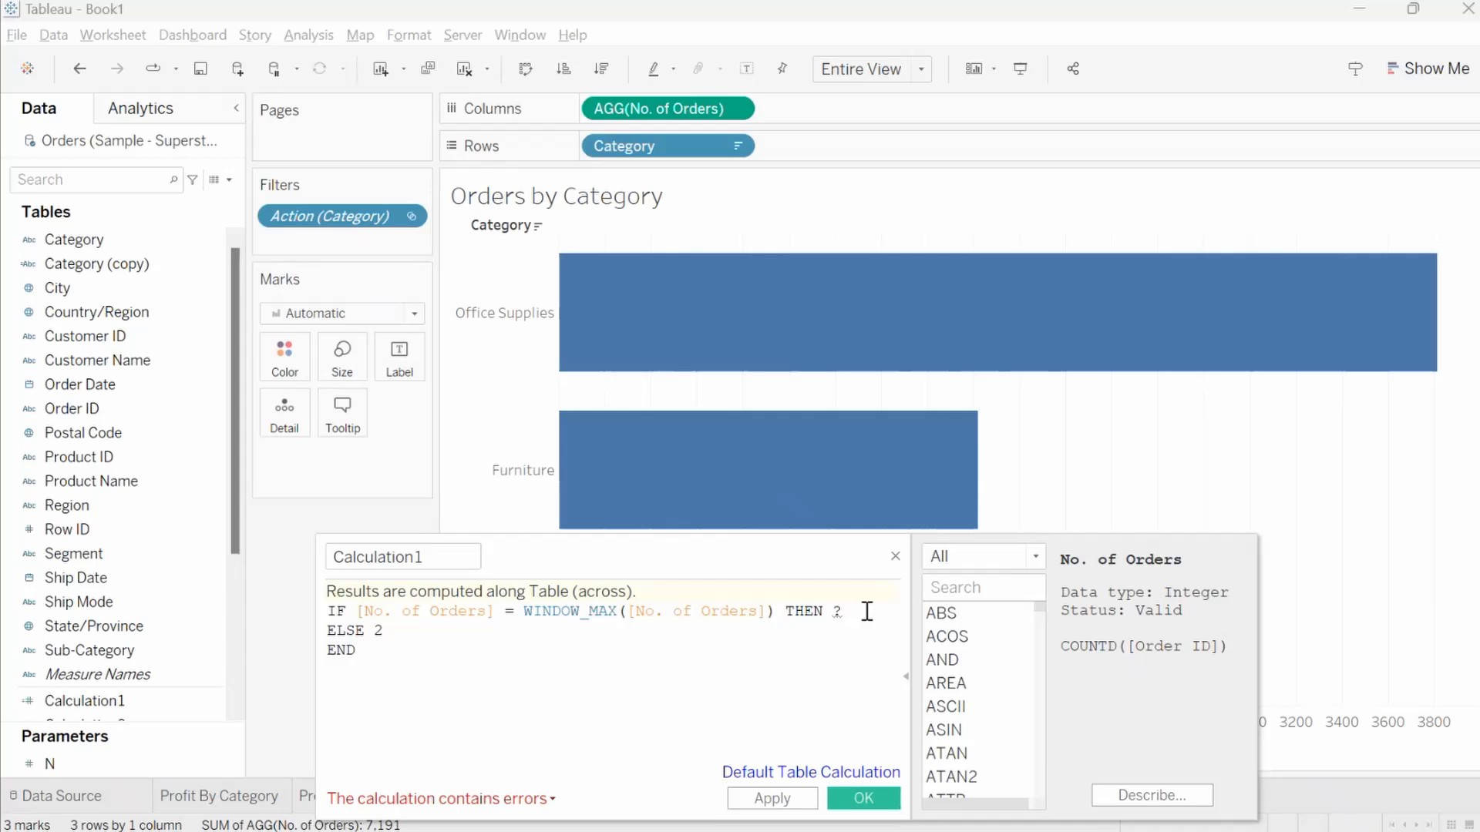
key(BackSpace)
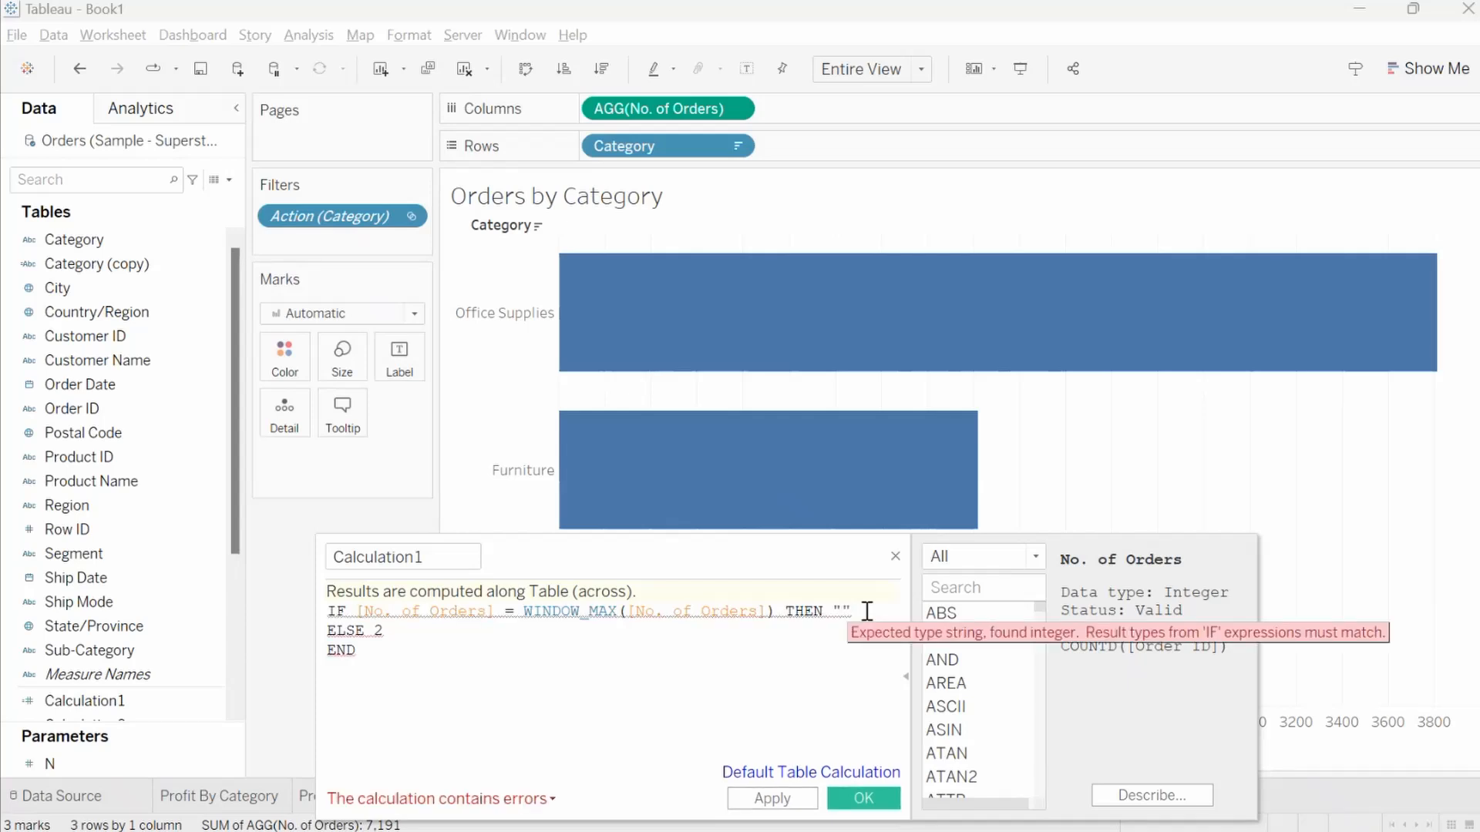
text(A)
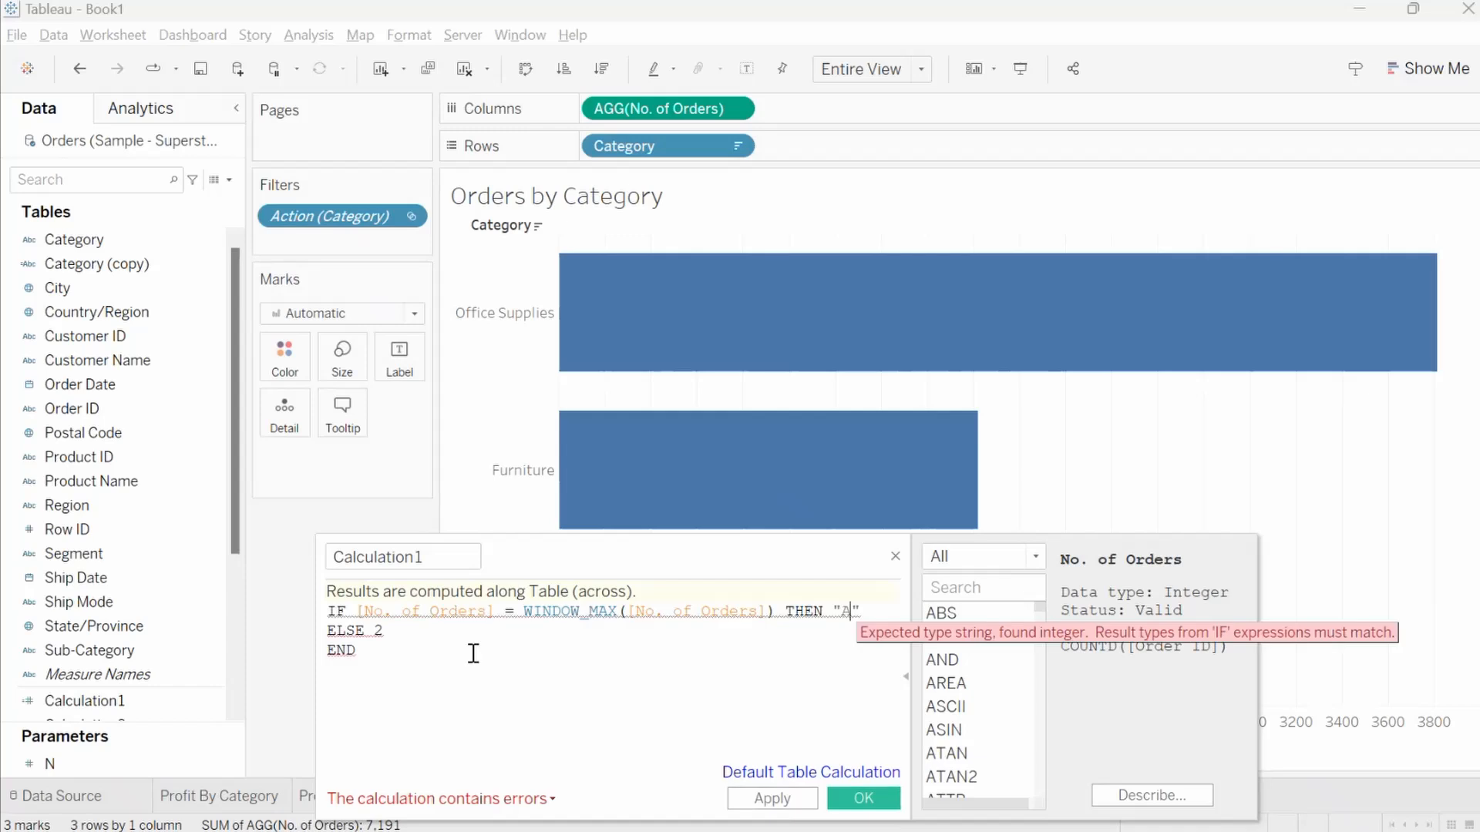
key(BackSpace)
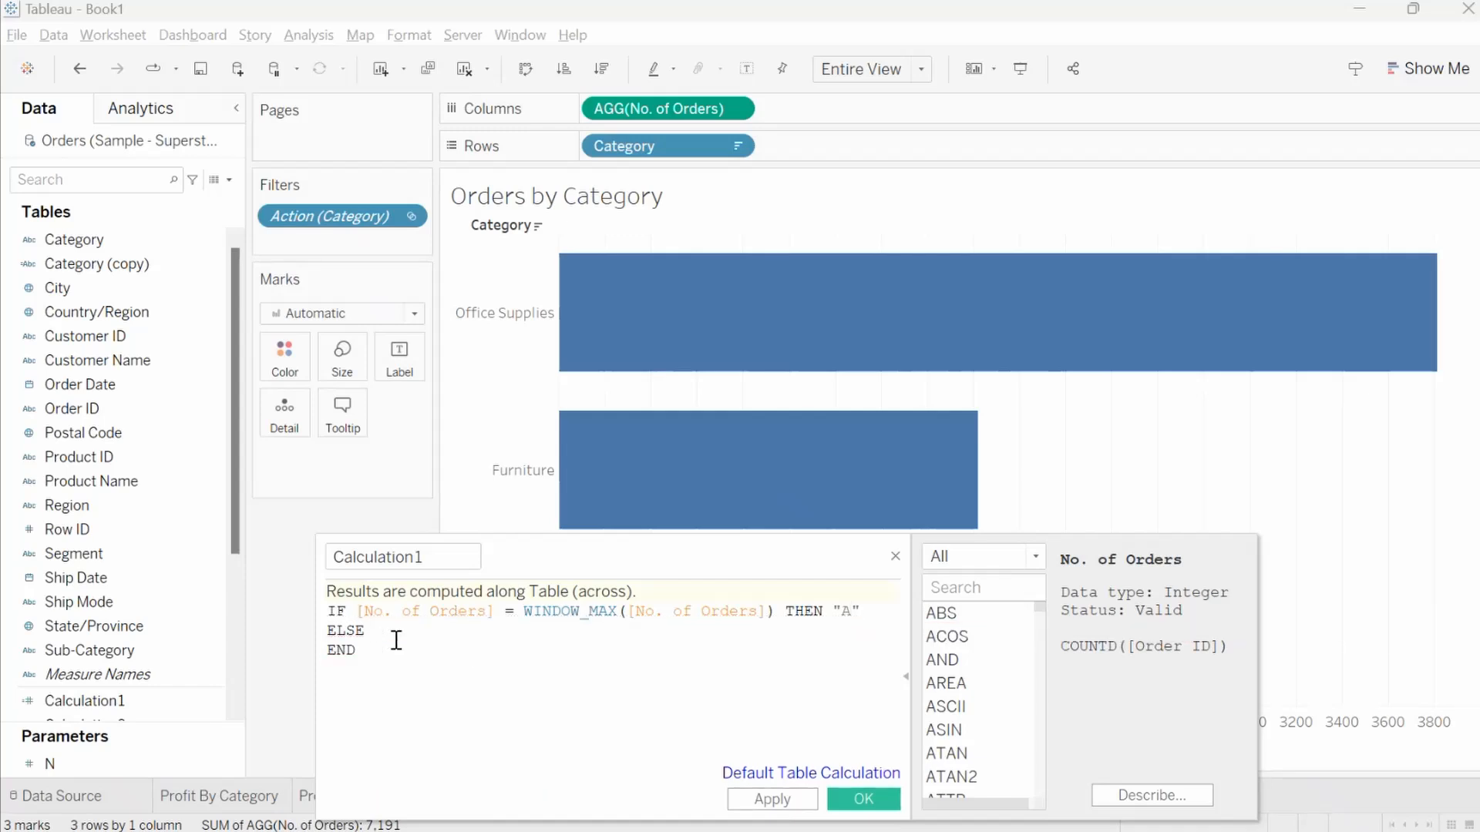
text("B"B)
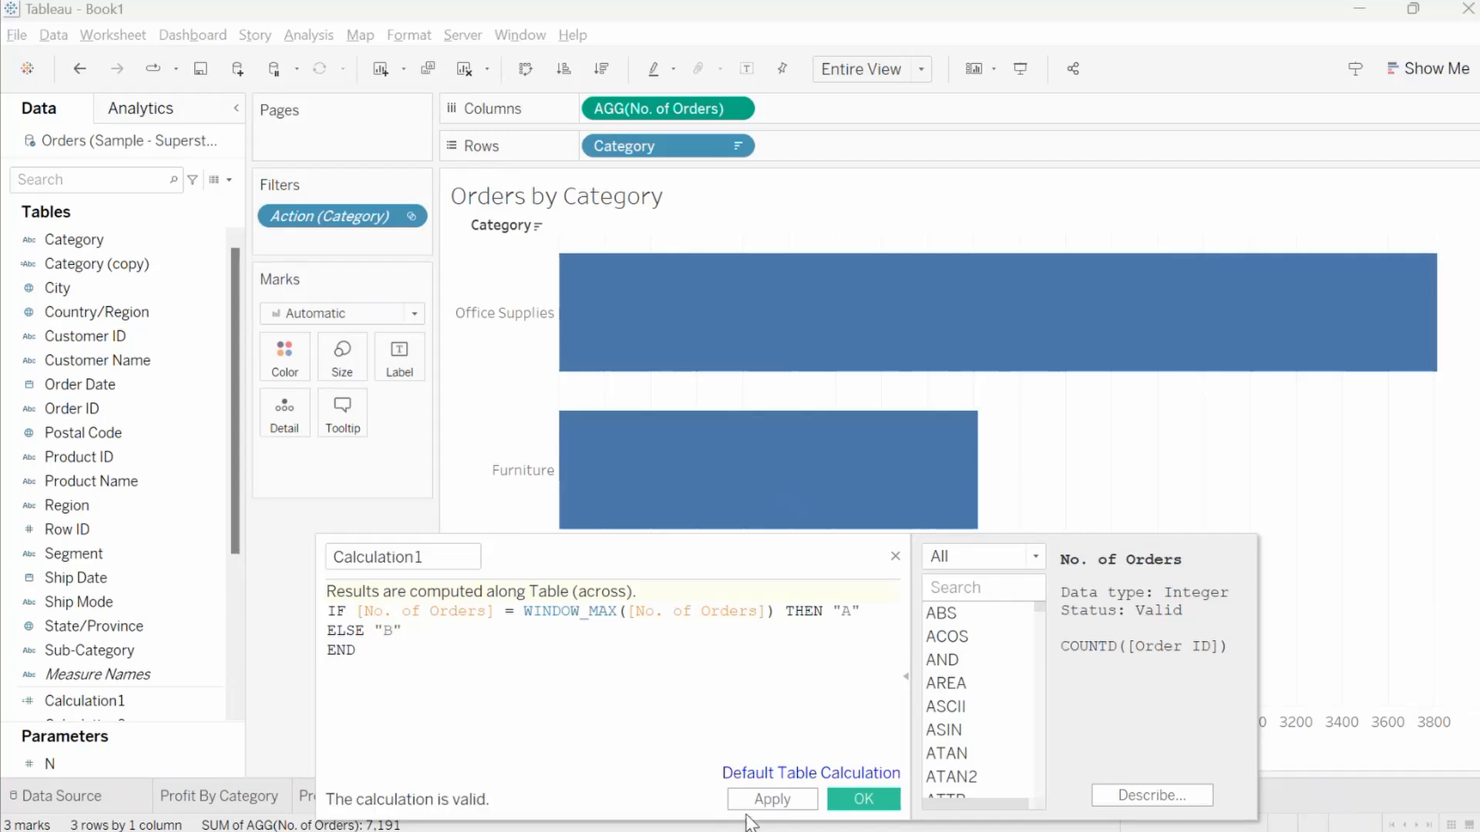
Rename the calculated field as Color Steeze and apply the calculation
click(432, 558)
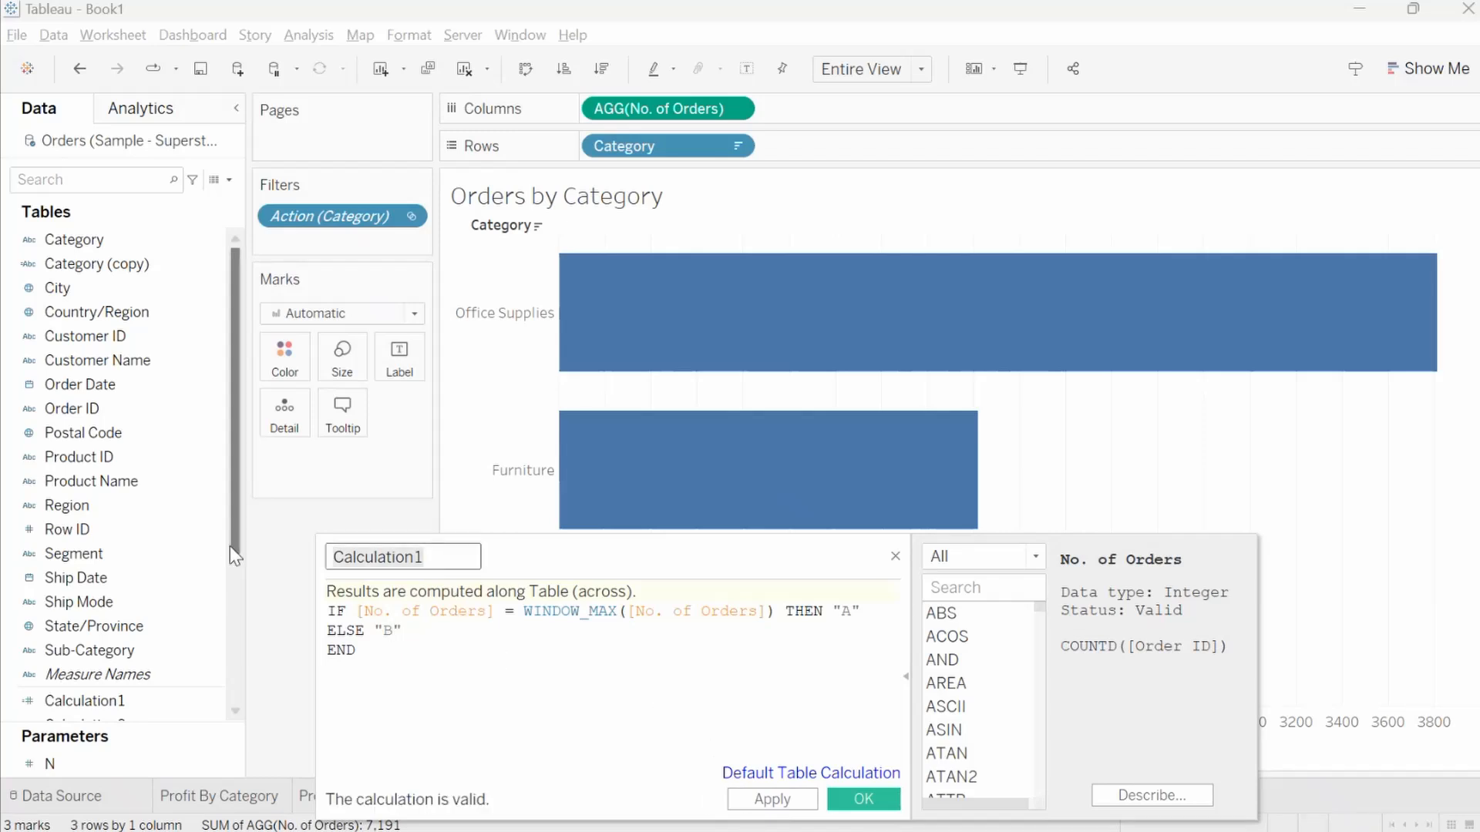
key(ctrl+a)
text(Color S)
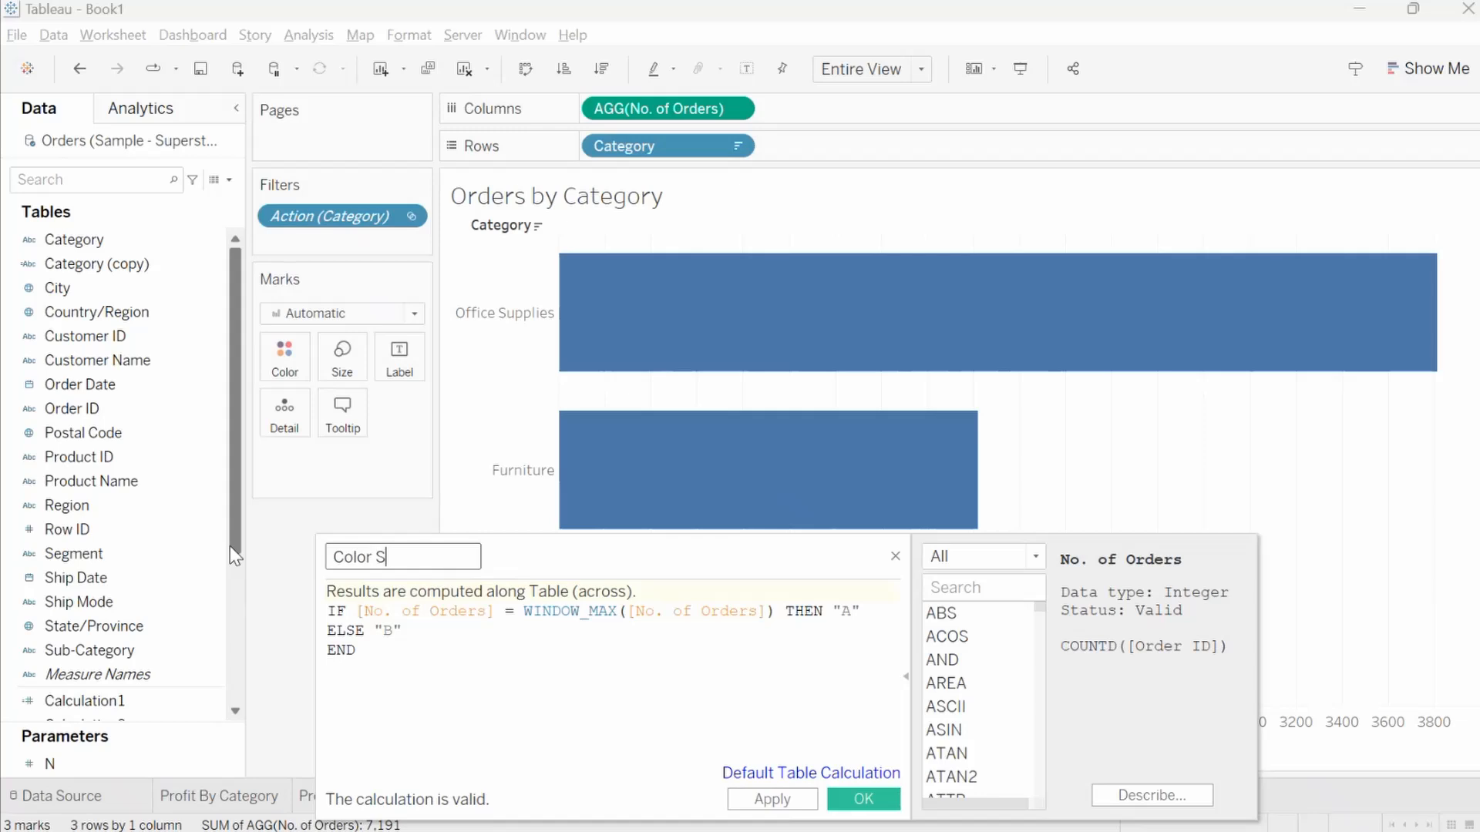
text(teeze)
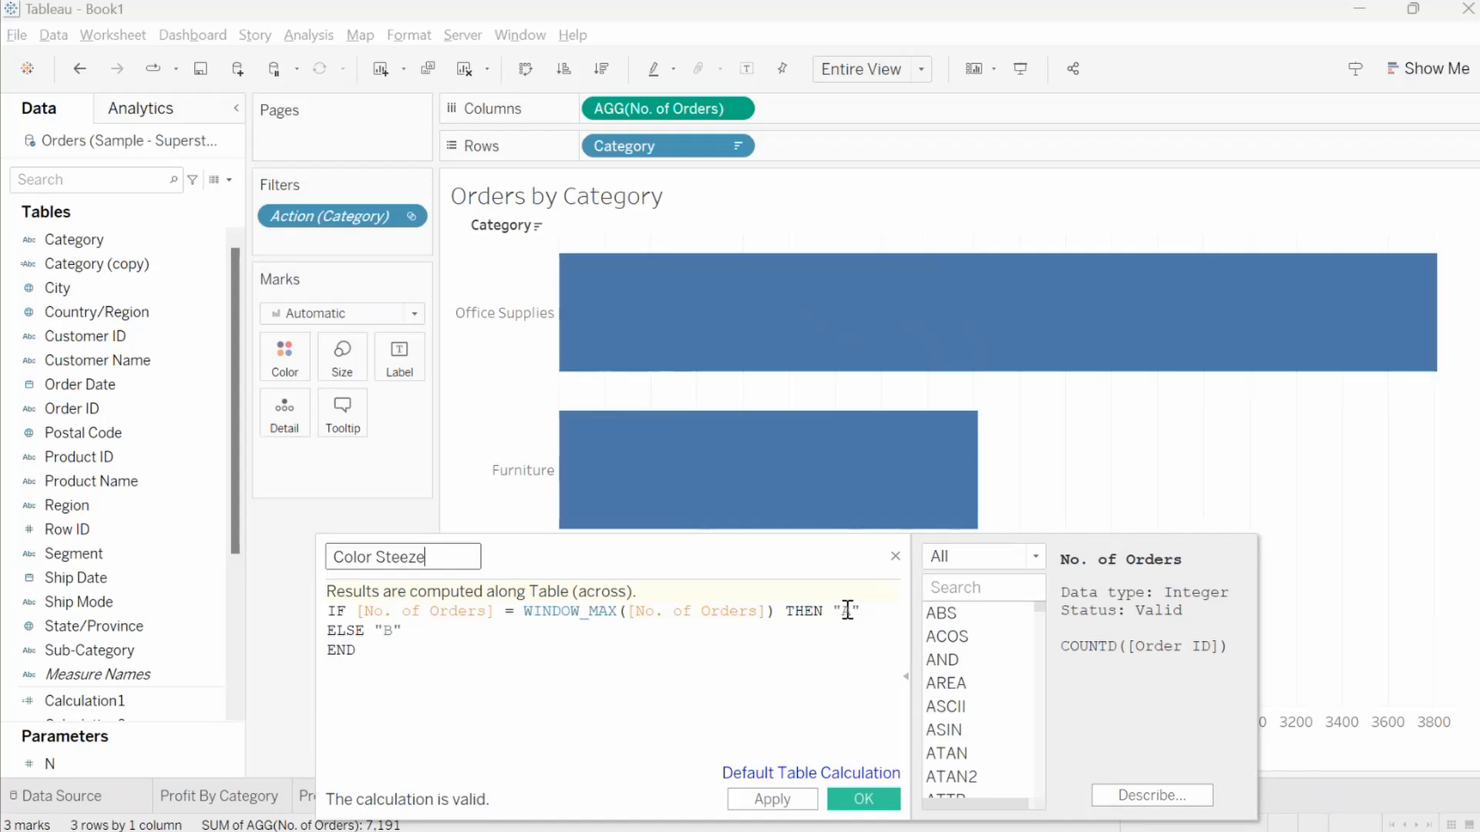
click(780, 798)
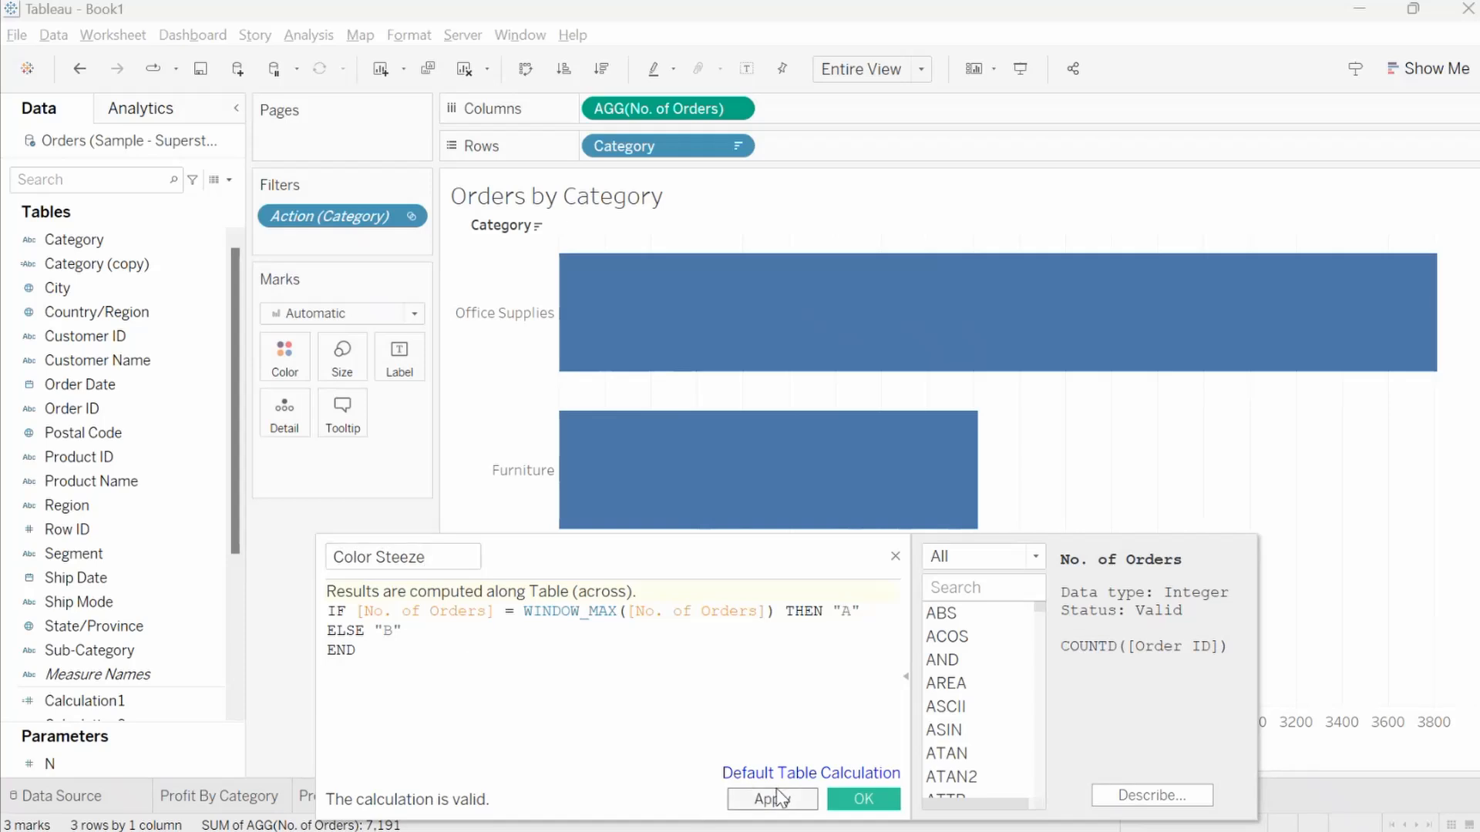
Close the calculation editor, search the fields for "col", check Color Steeze on Rows and move it to the bars' Color
click(856, 797)
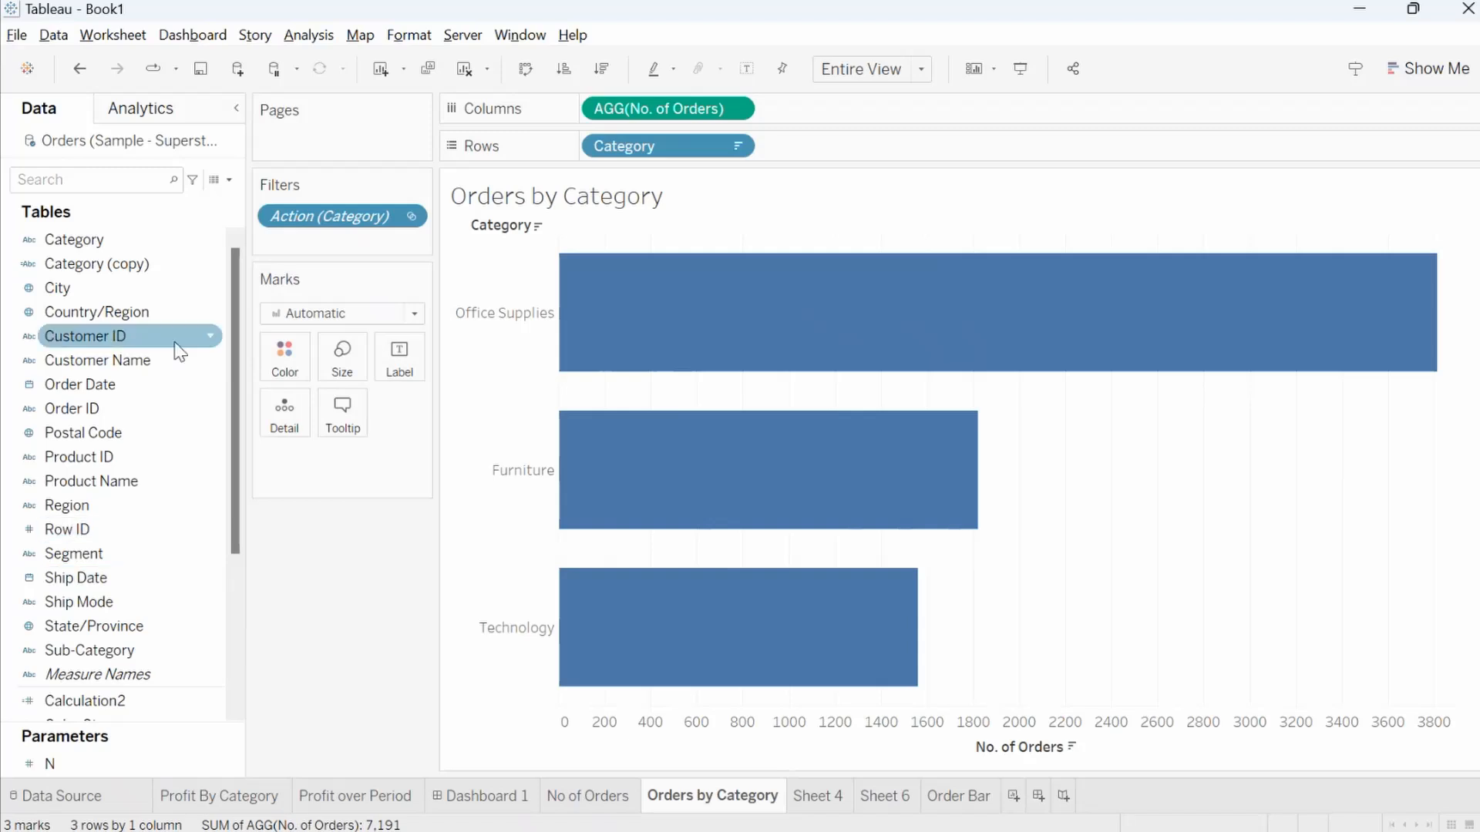
click(88, 177)
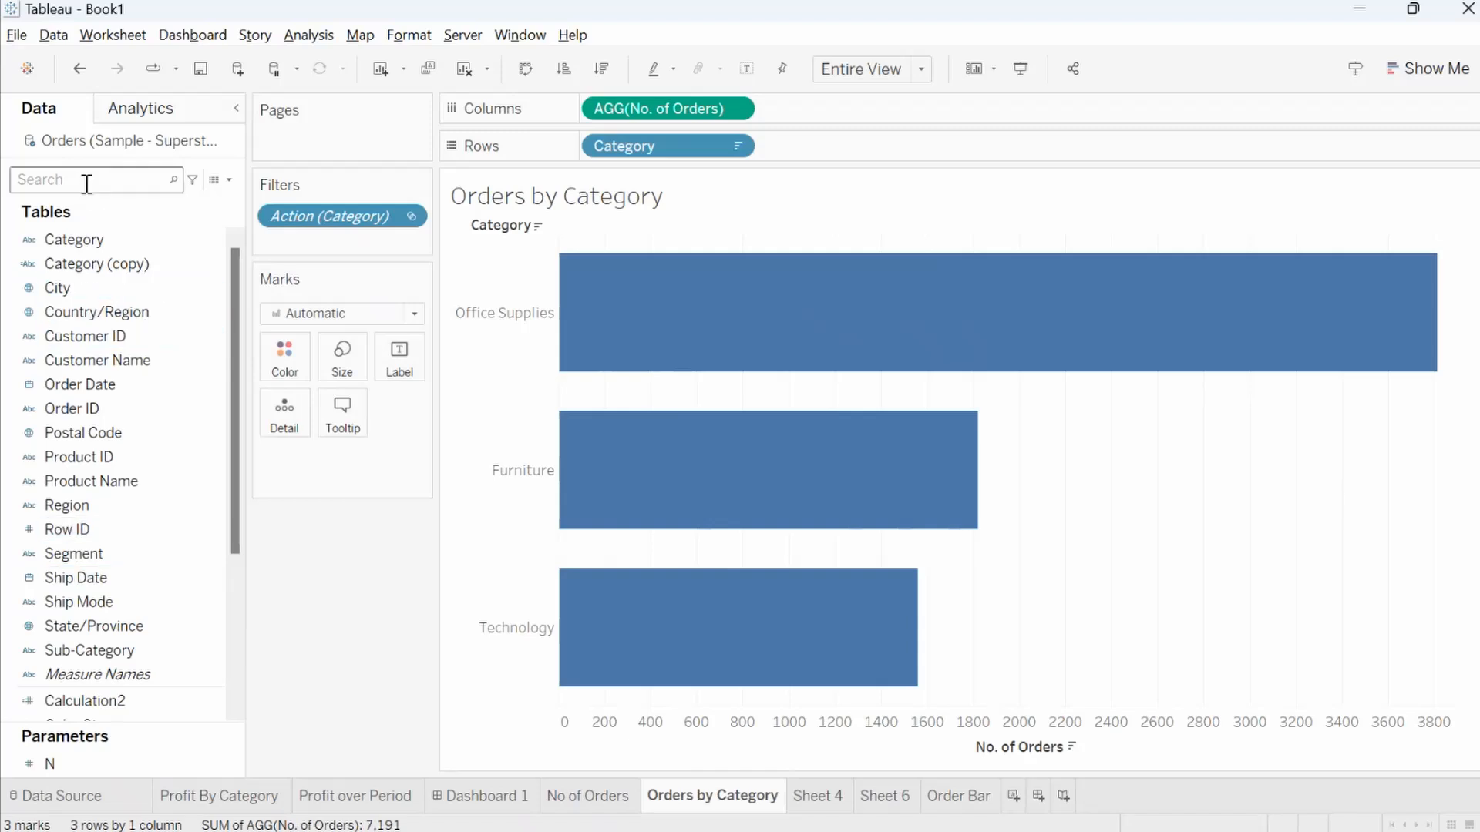
text(col)
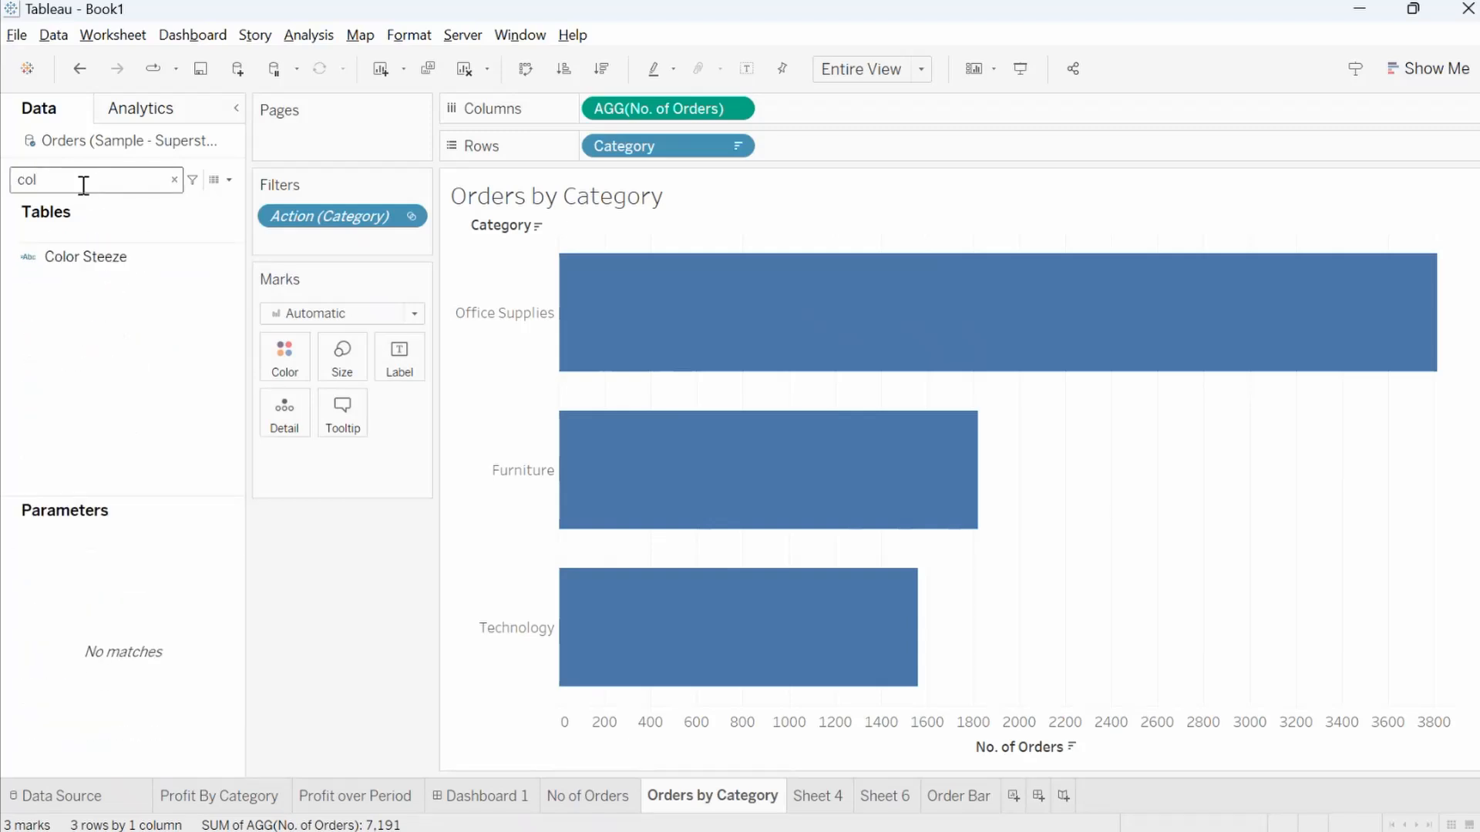
drag(91, 257, 809, 146)
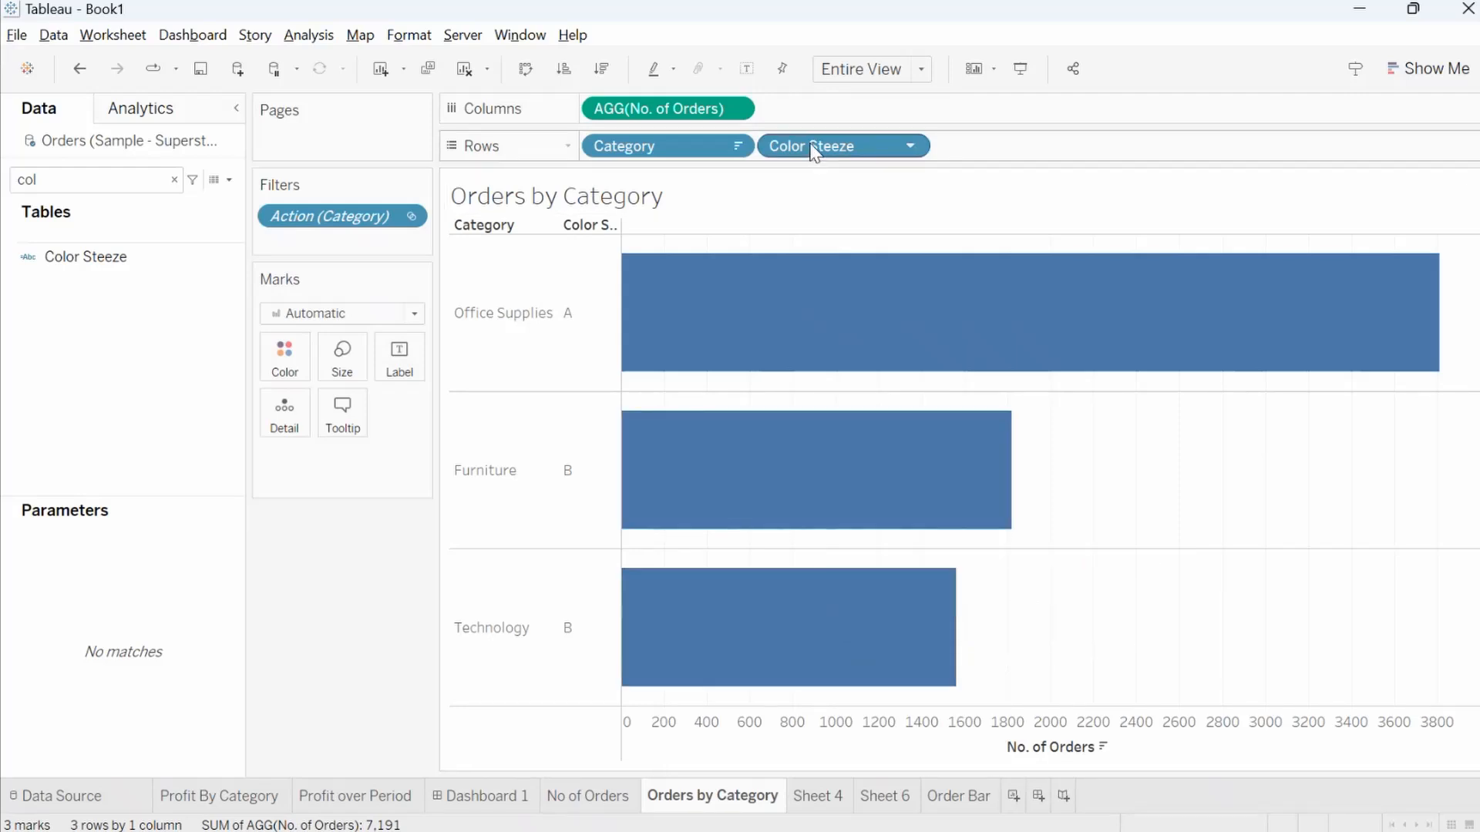
drag(812, 150, 283, 364)
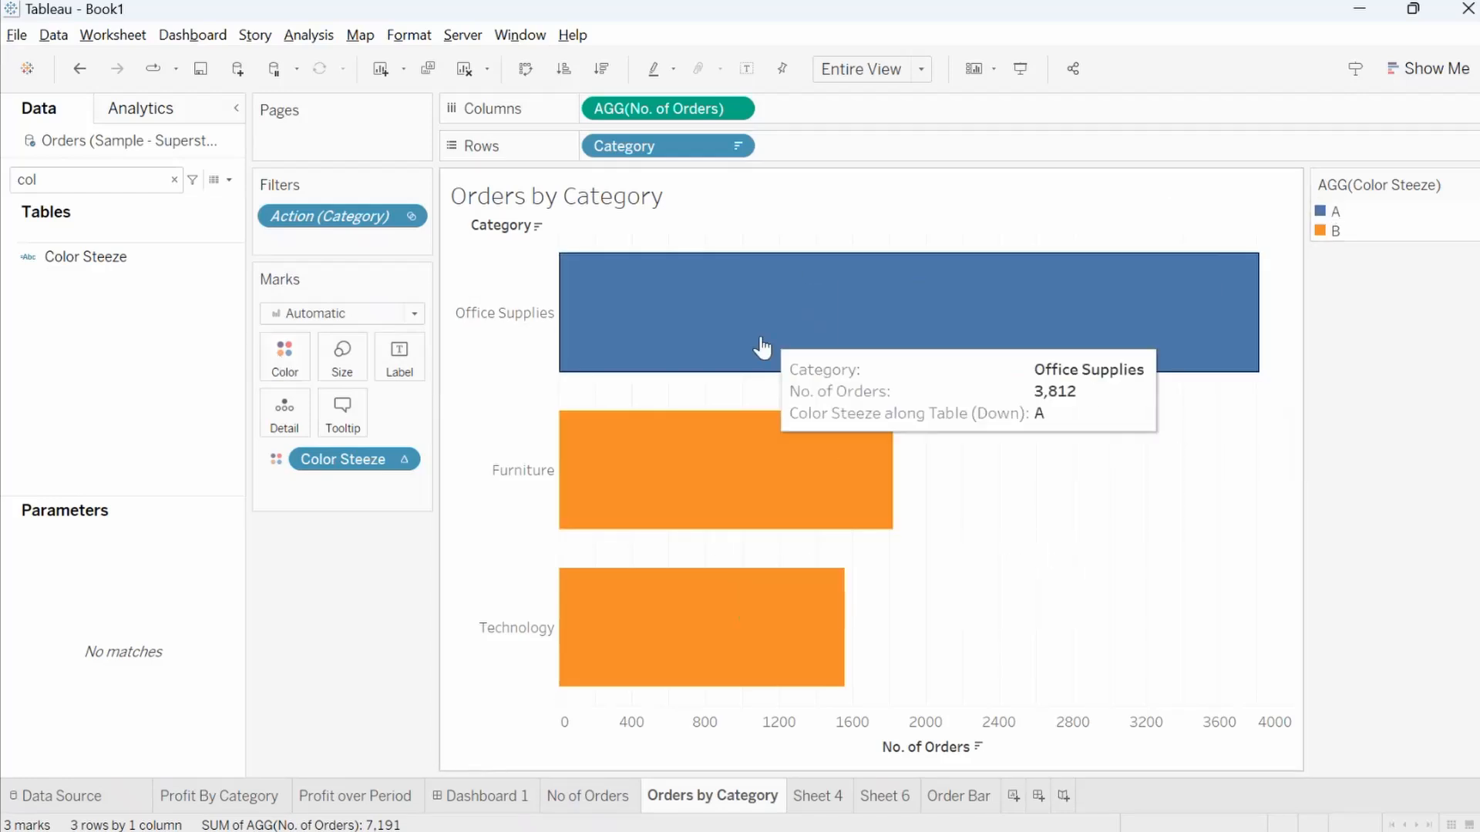
Edit the Color Steeze colors so that A is red and B is light blue, and apply them to the chart
double_click(1320, 213)
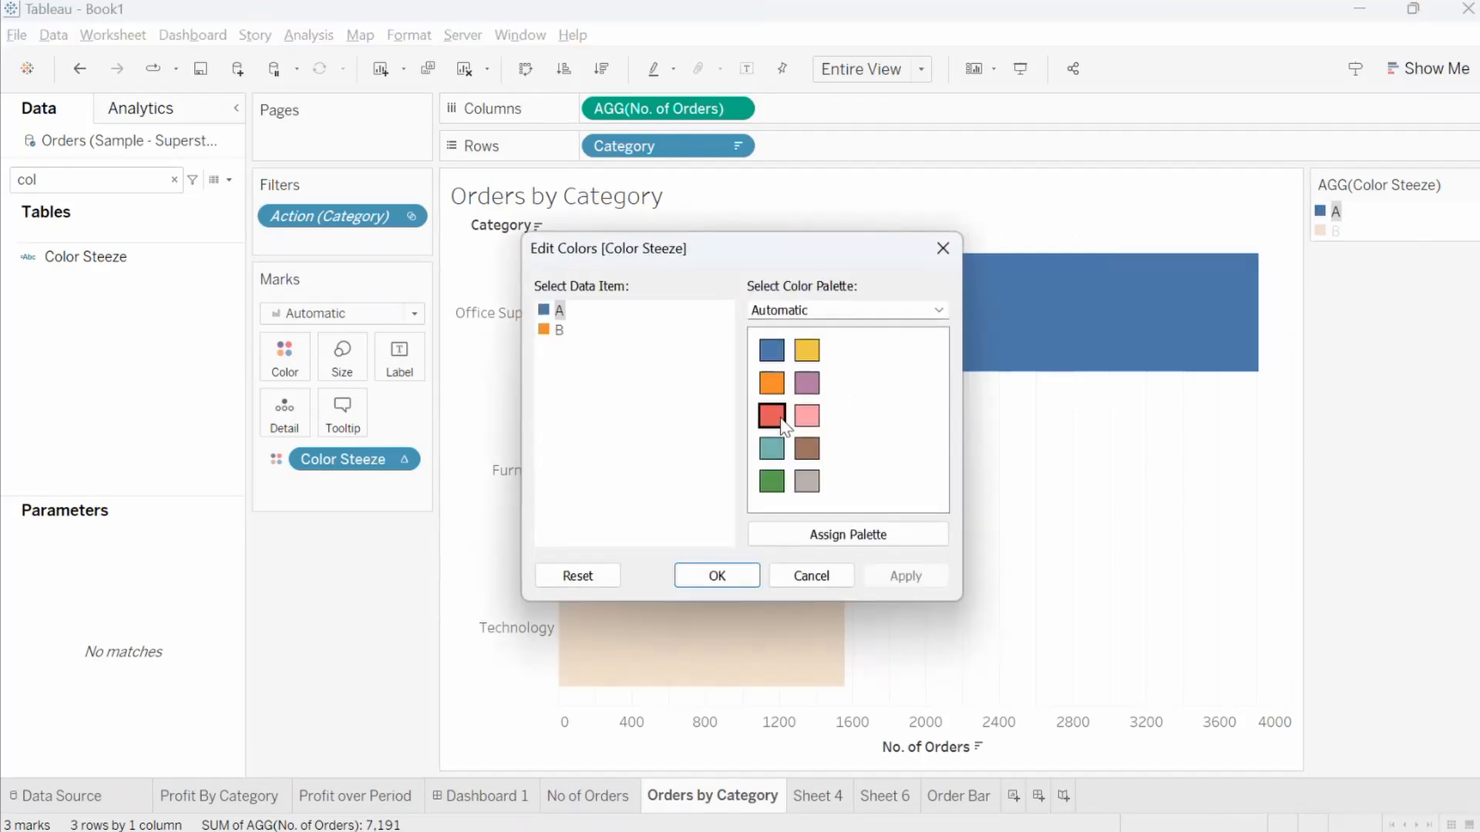
double_click(551, 331)
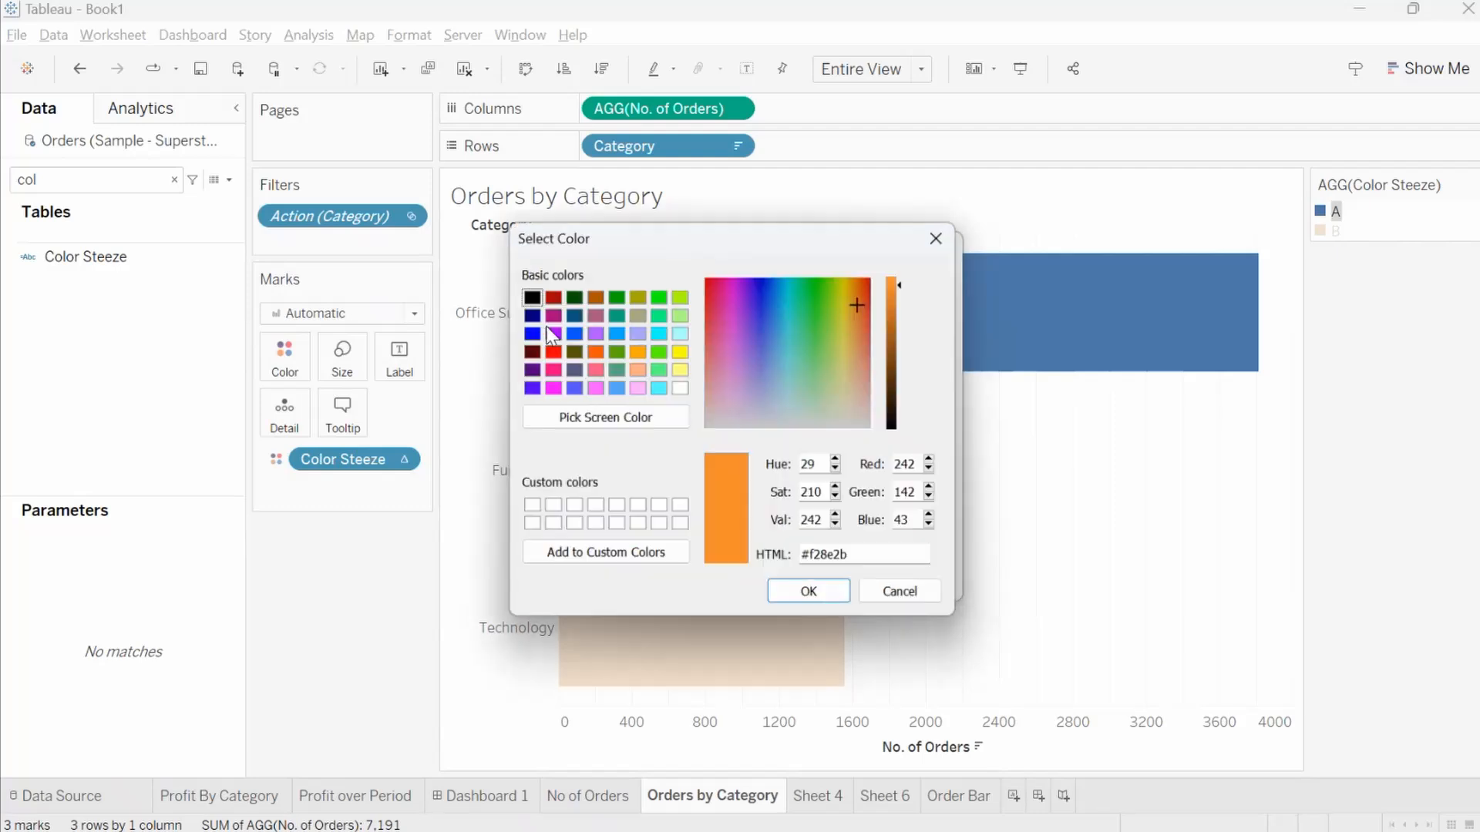
click(615, 388)
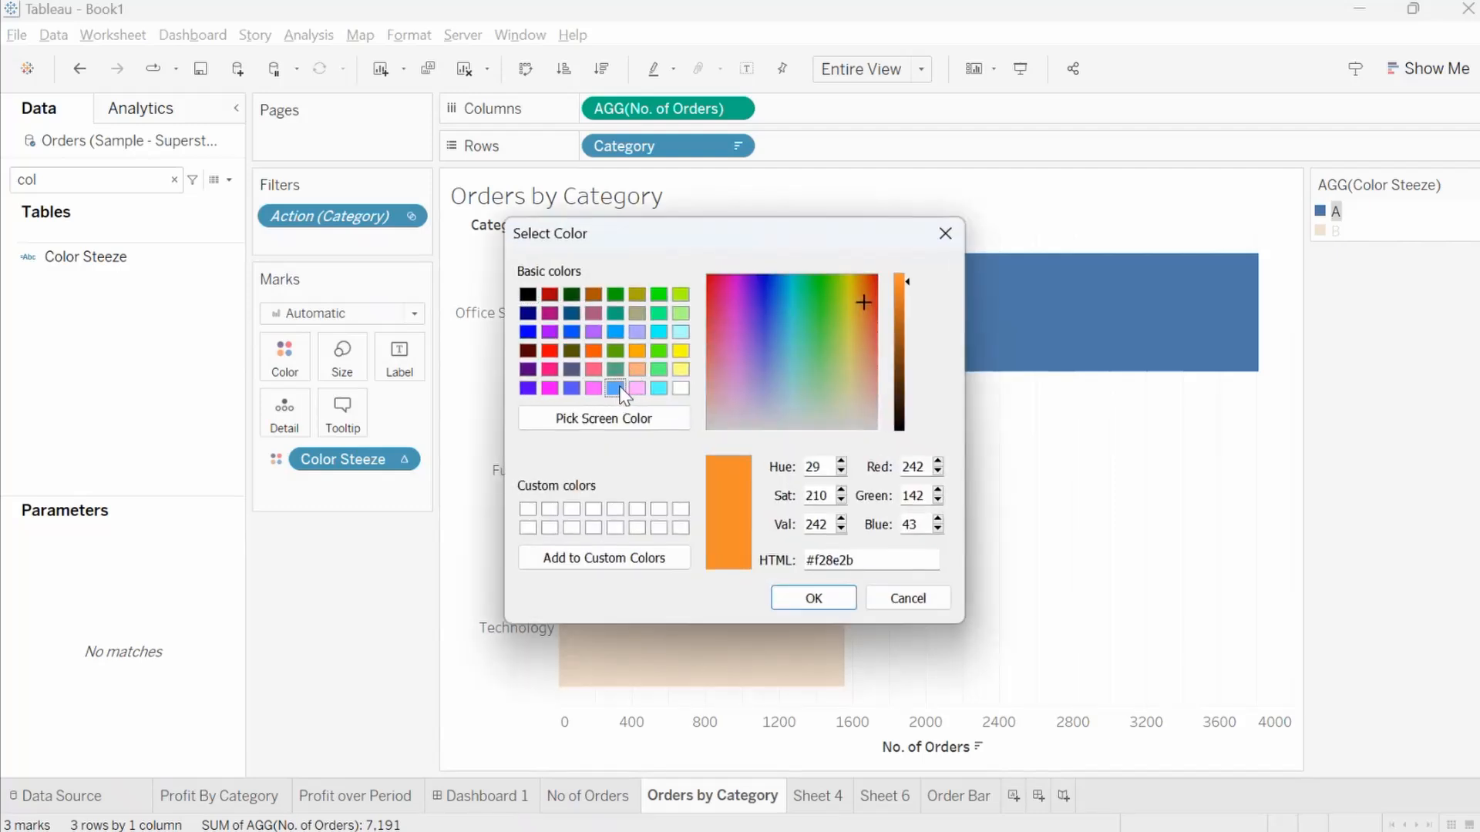
click(815, 598)
click(907, 580)
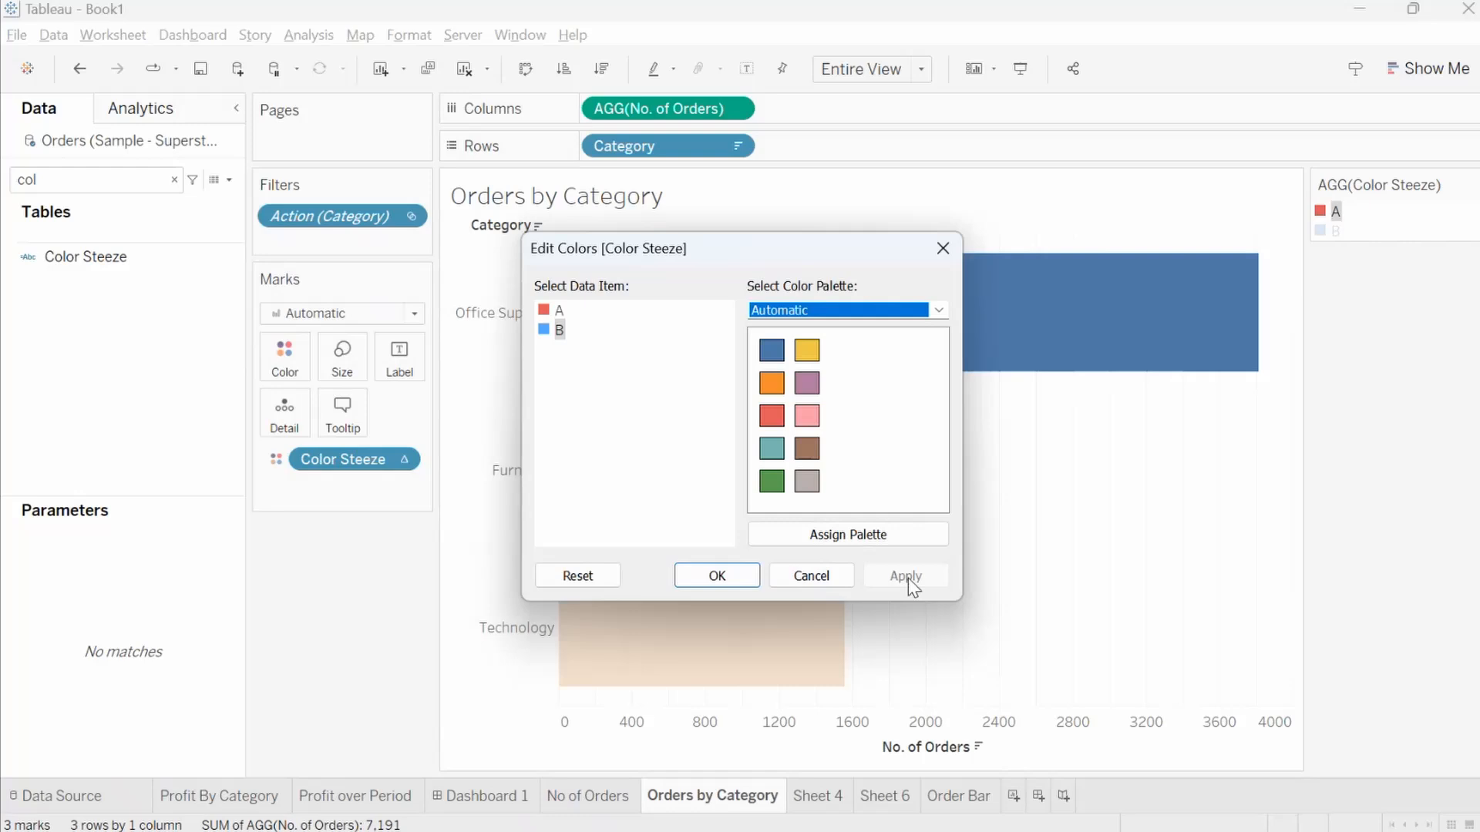
click(721, 579)
click(1019, 584)
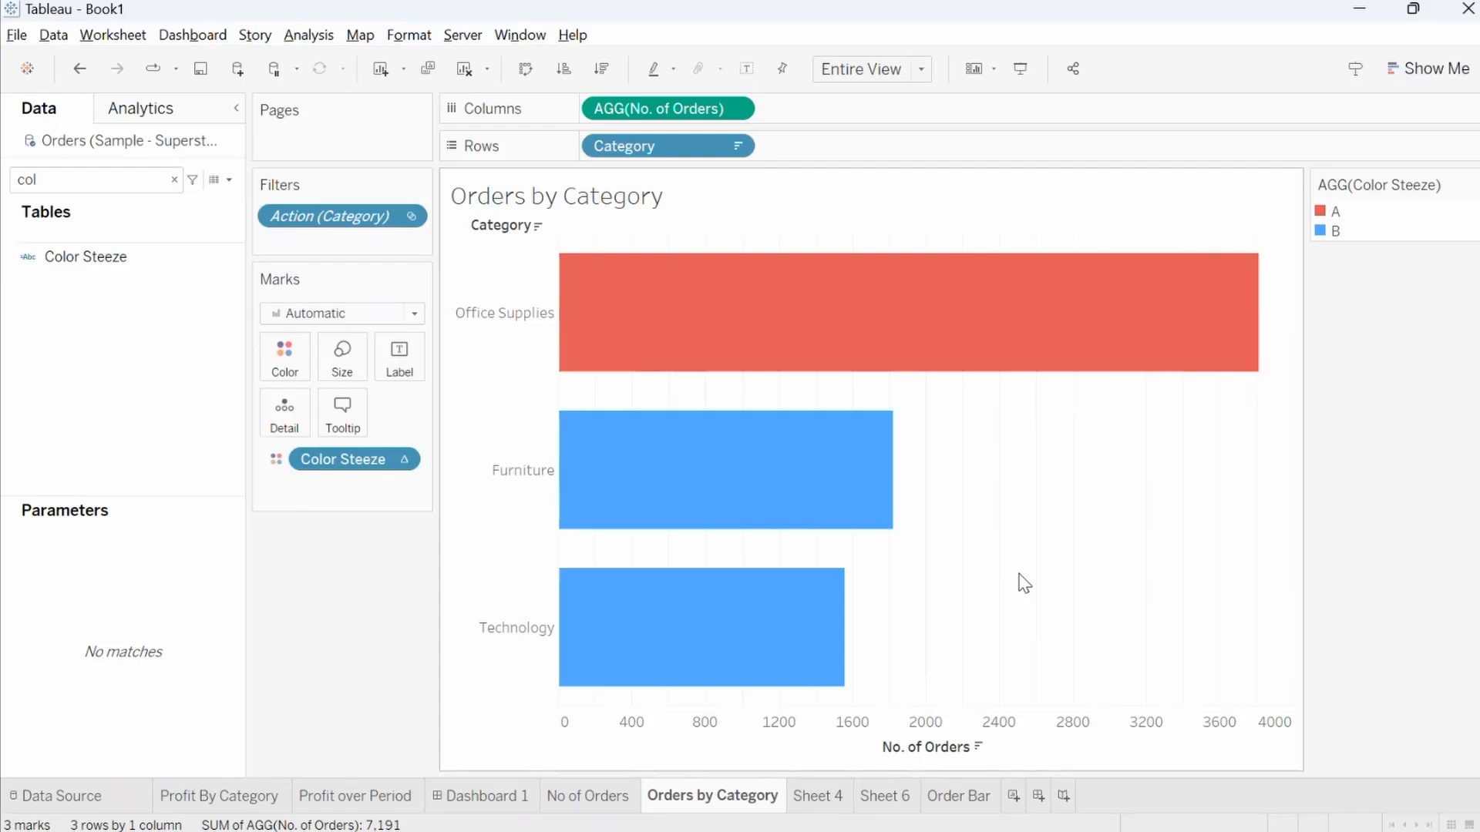
Clear the field search and review the formula of the calculated field Calculation2
click(176, 187)
click(175, 181)
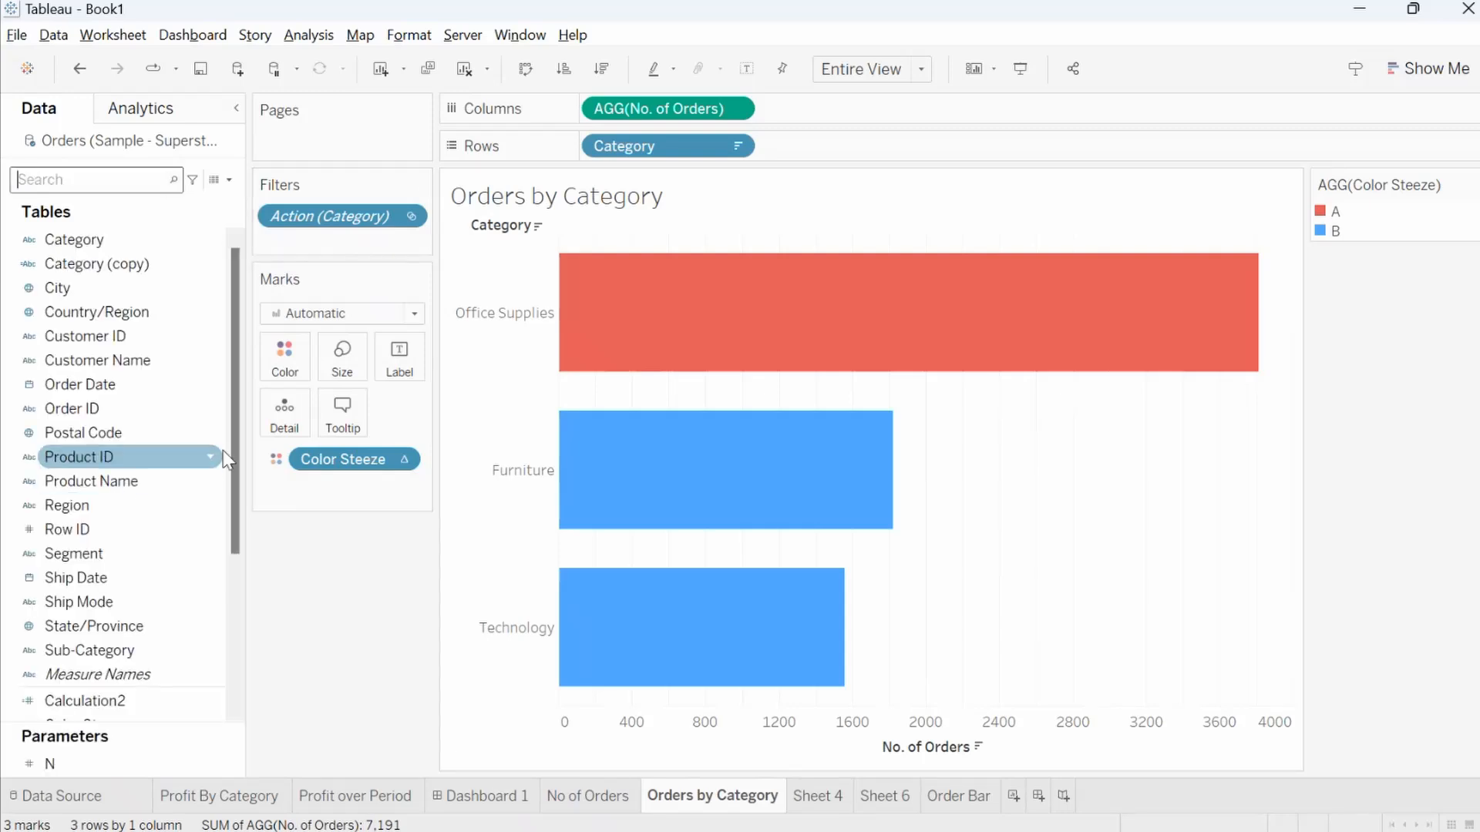
drag(231, 439, 264, 588)
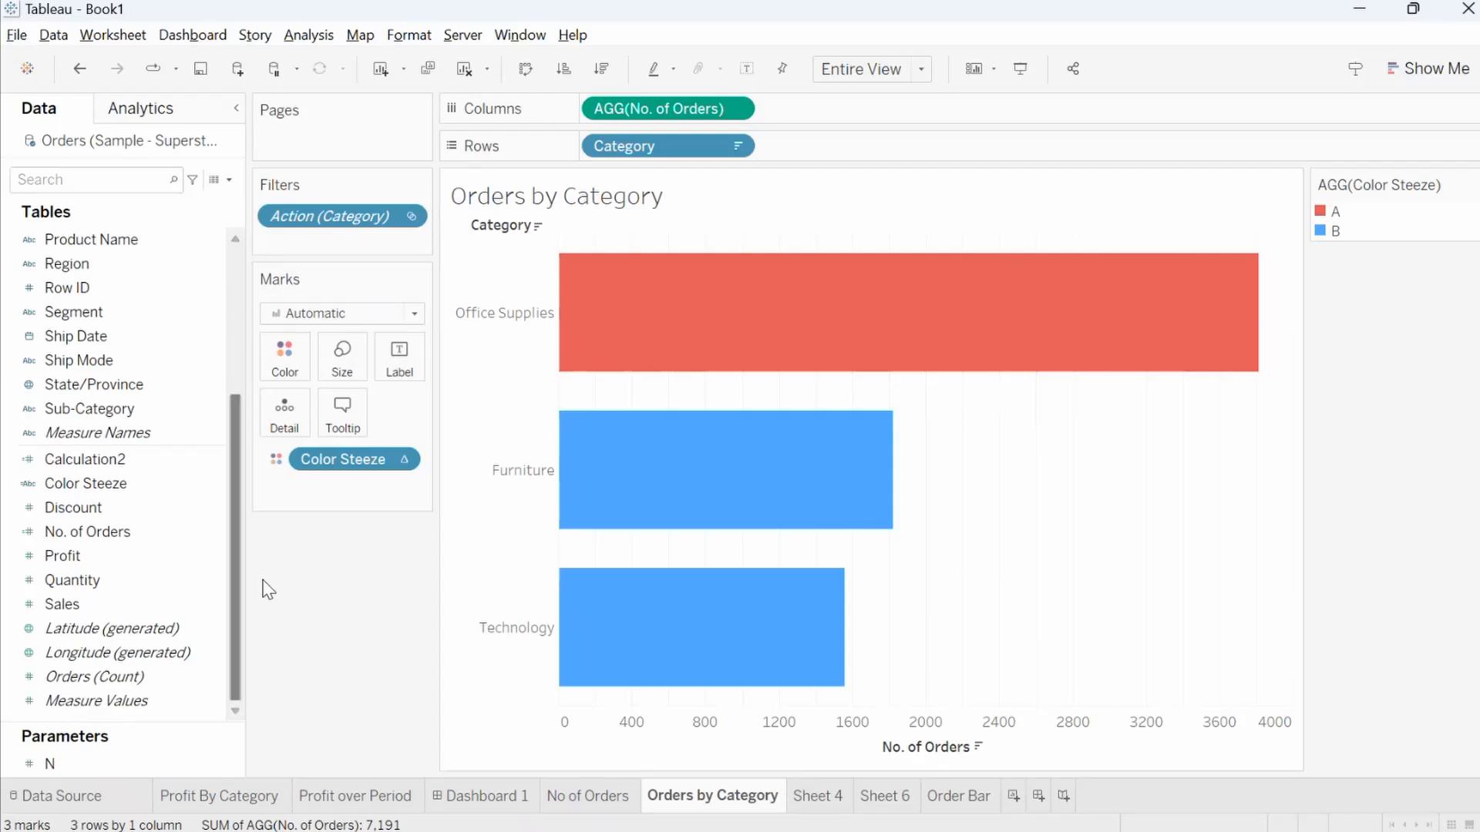
click(216, 463)
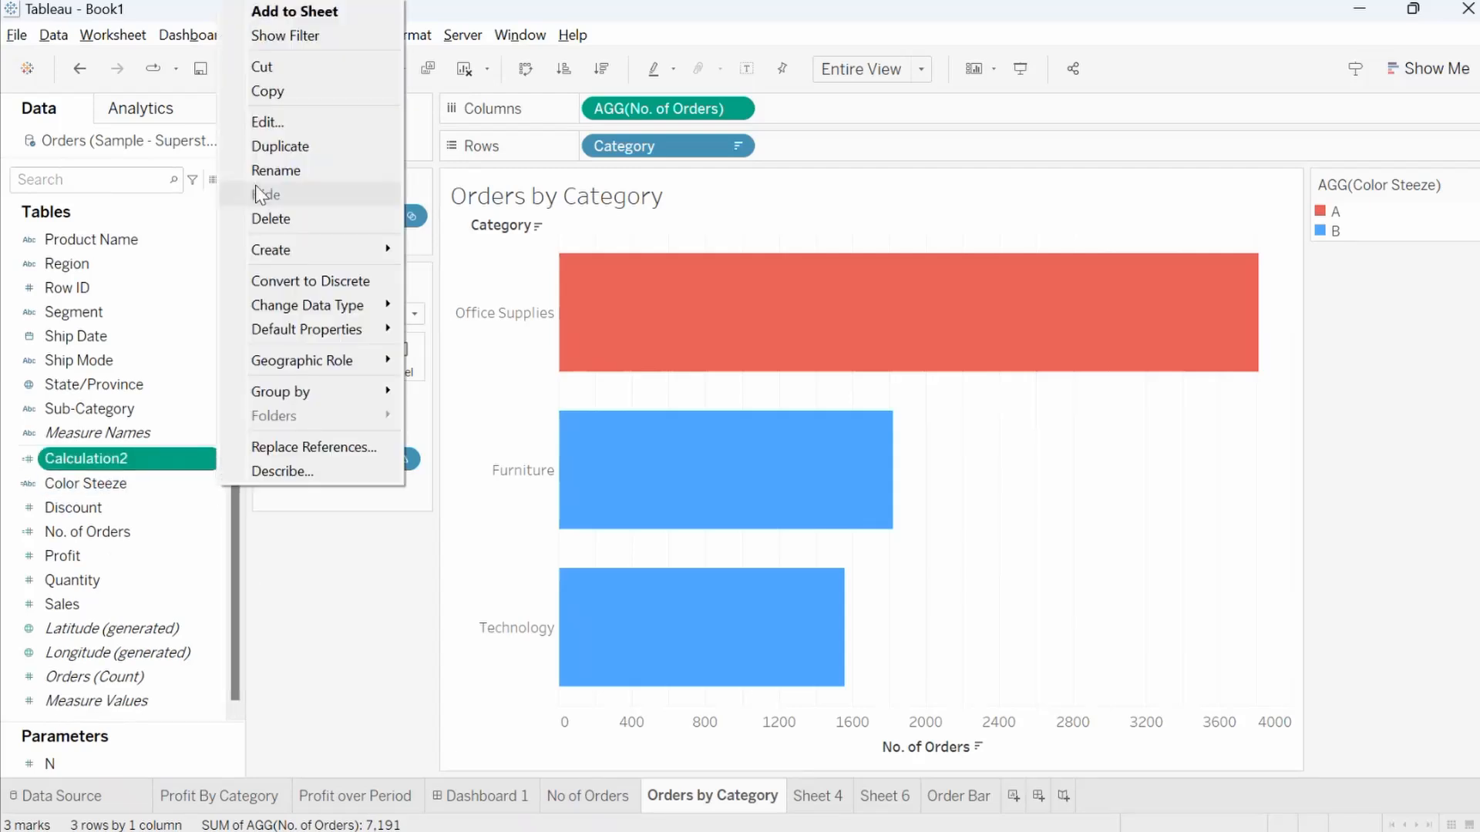
click(274, 123)
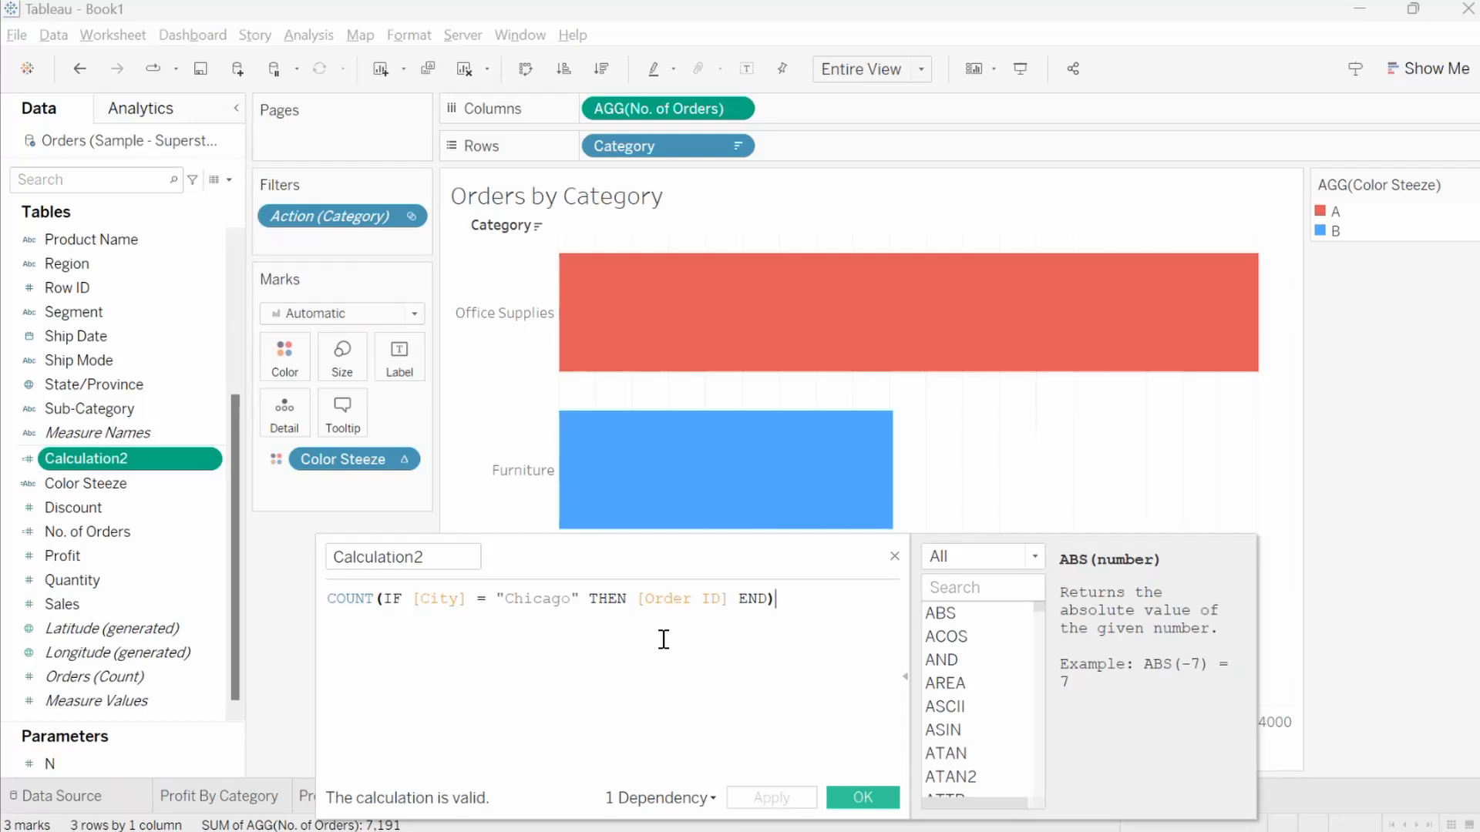
click(866, 796)
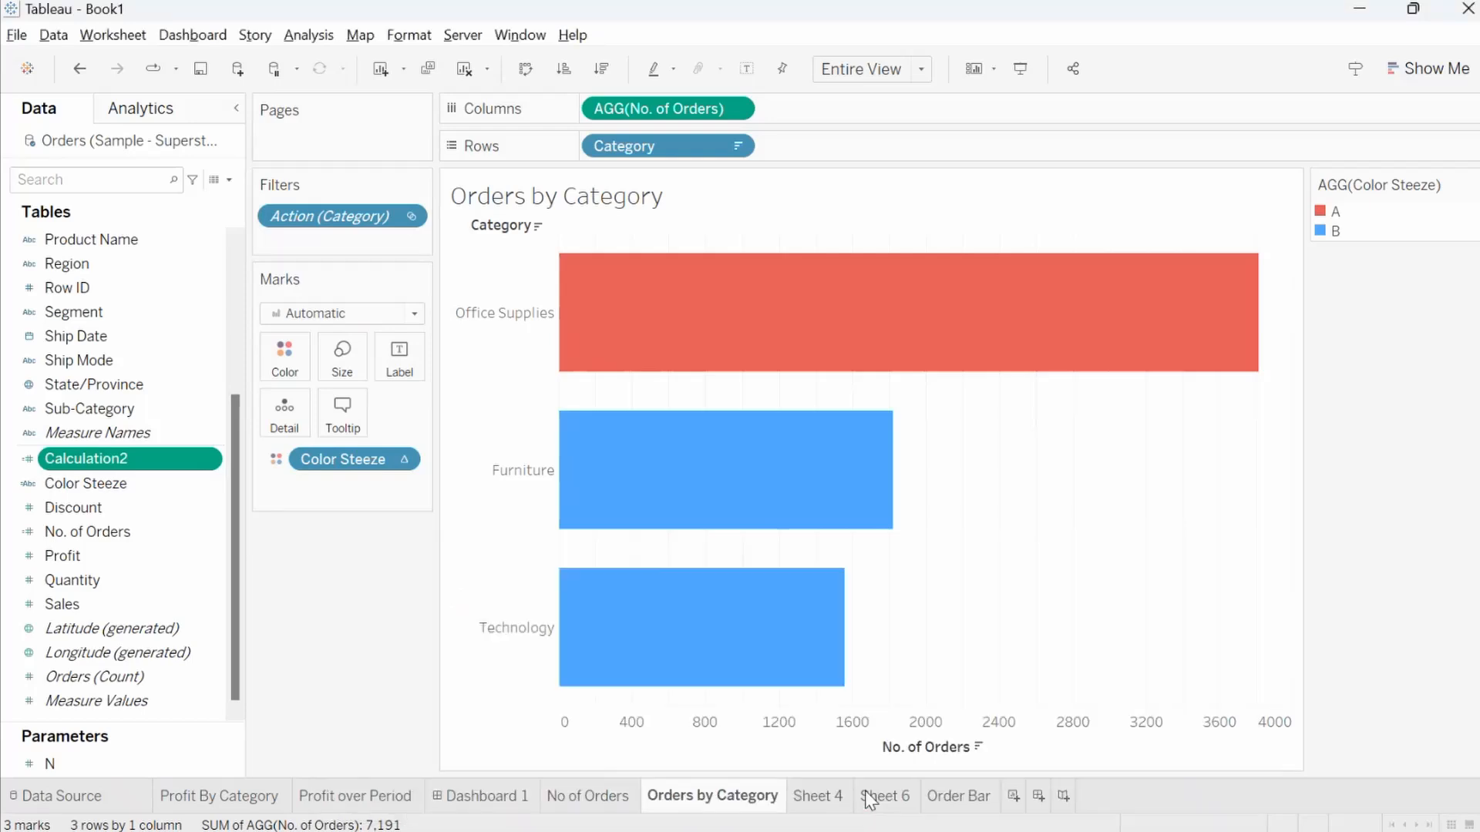
Create a new worksheet and show Calculation2 on it as text
click(975, 802)
click(1013, 796)
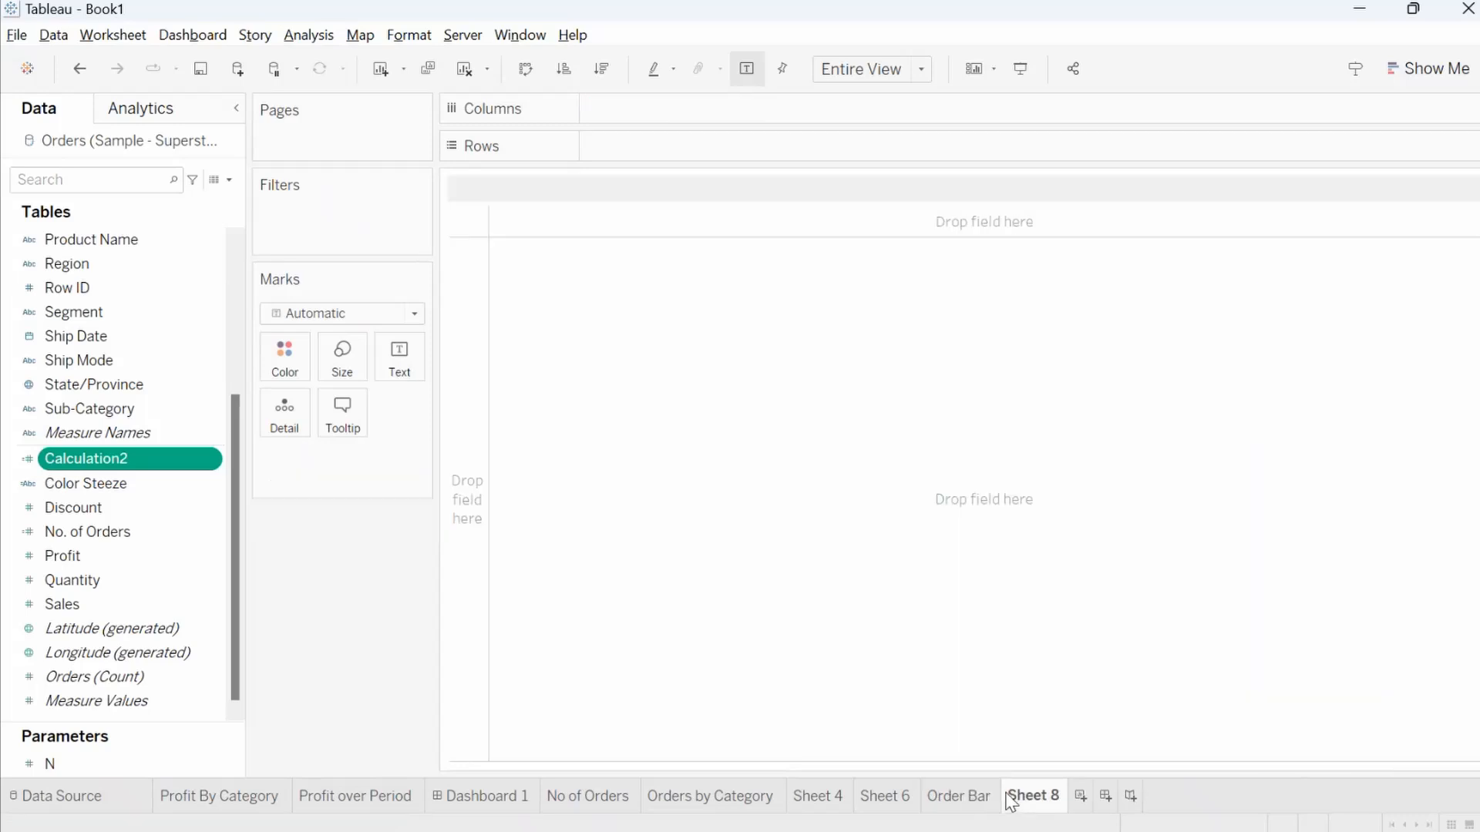
drag(32, 462, 403, 367)
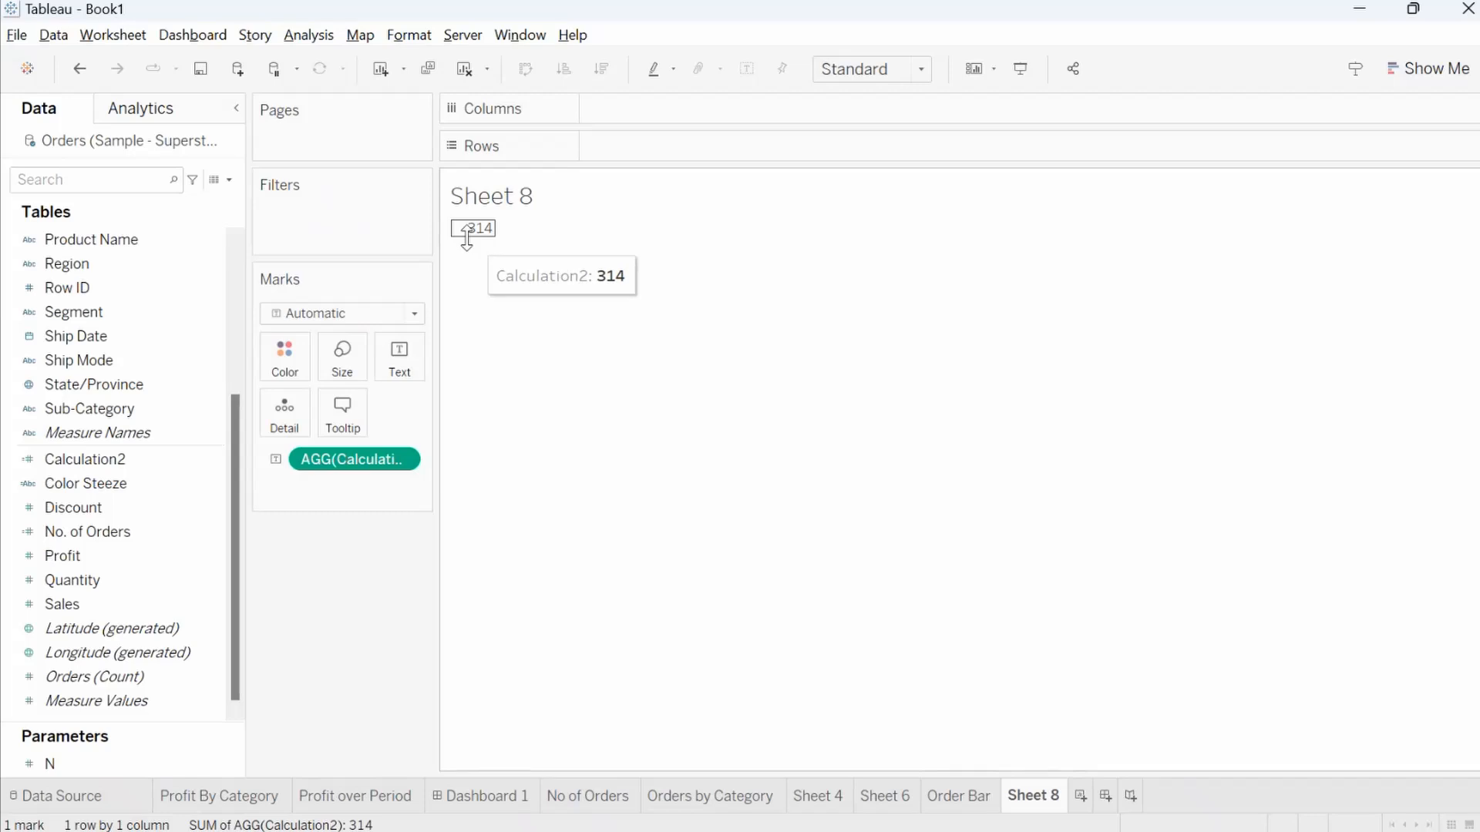
Rename the calculated field Calculation2 as Chicago Orders and save the calculation
click(215, 461)
right_click(215, 460)
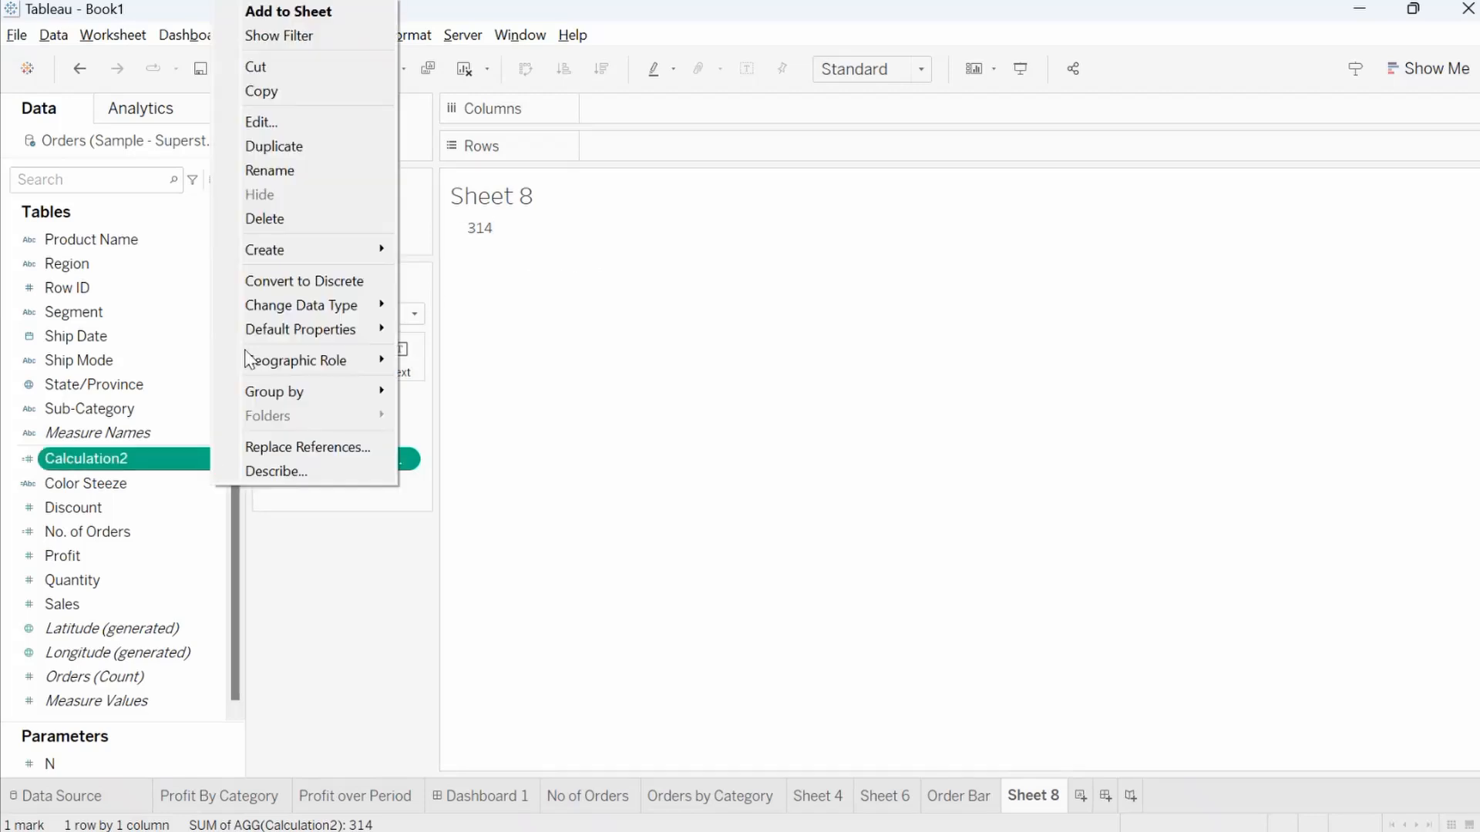
click(267, 122)
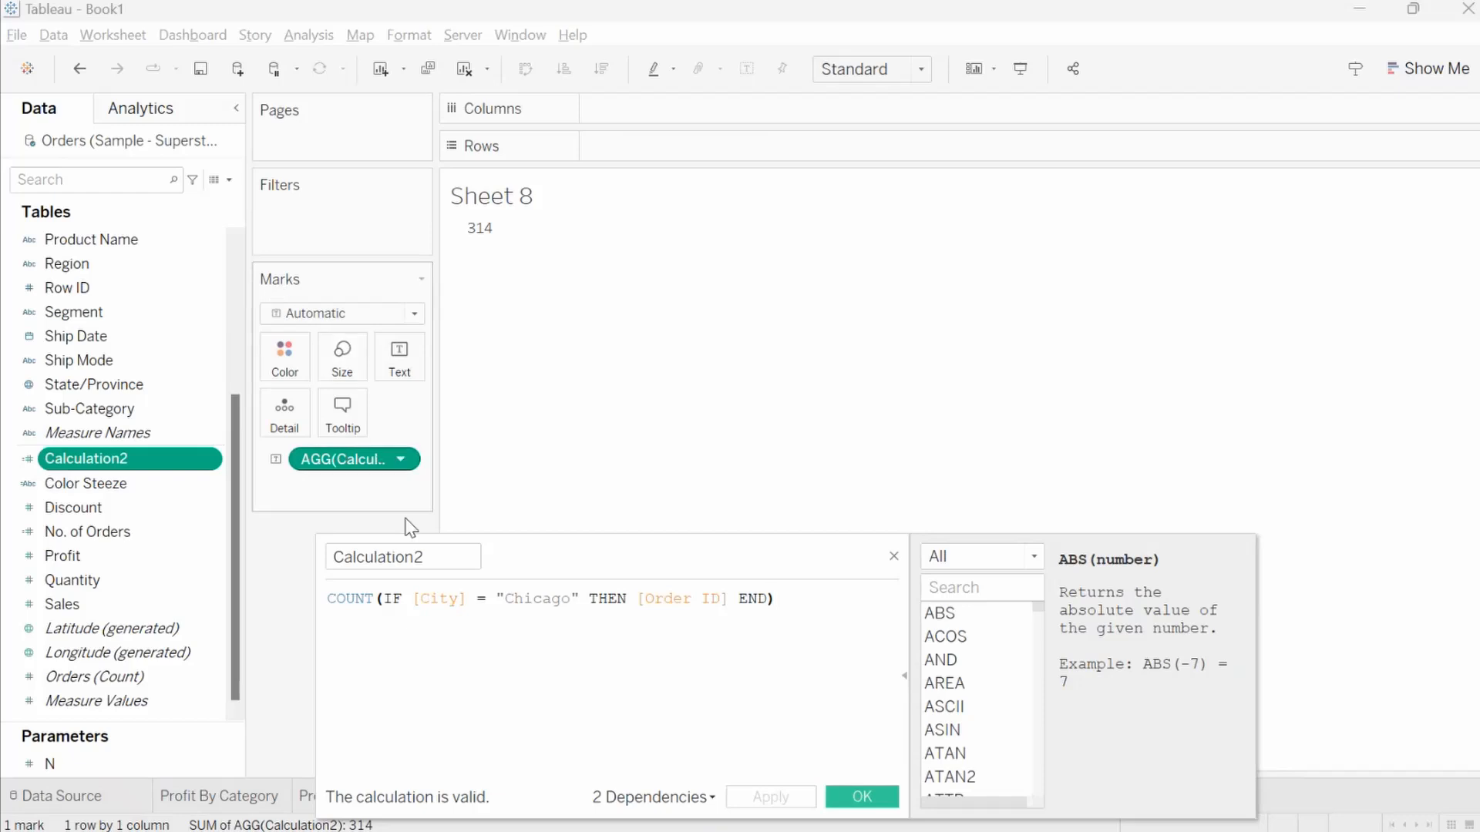
click(423, 558)
double_click(380, 561)
text(C)
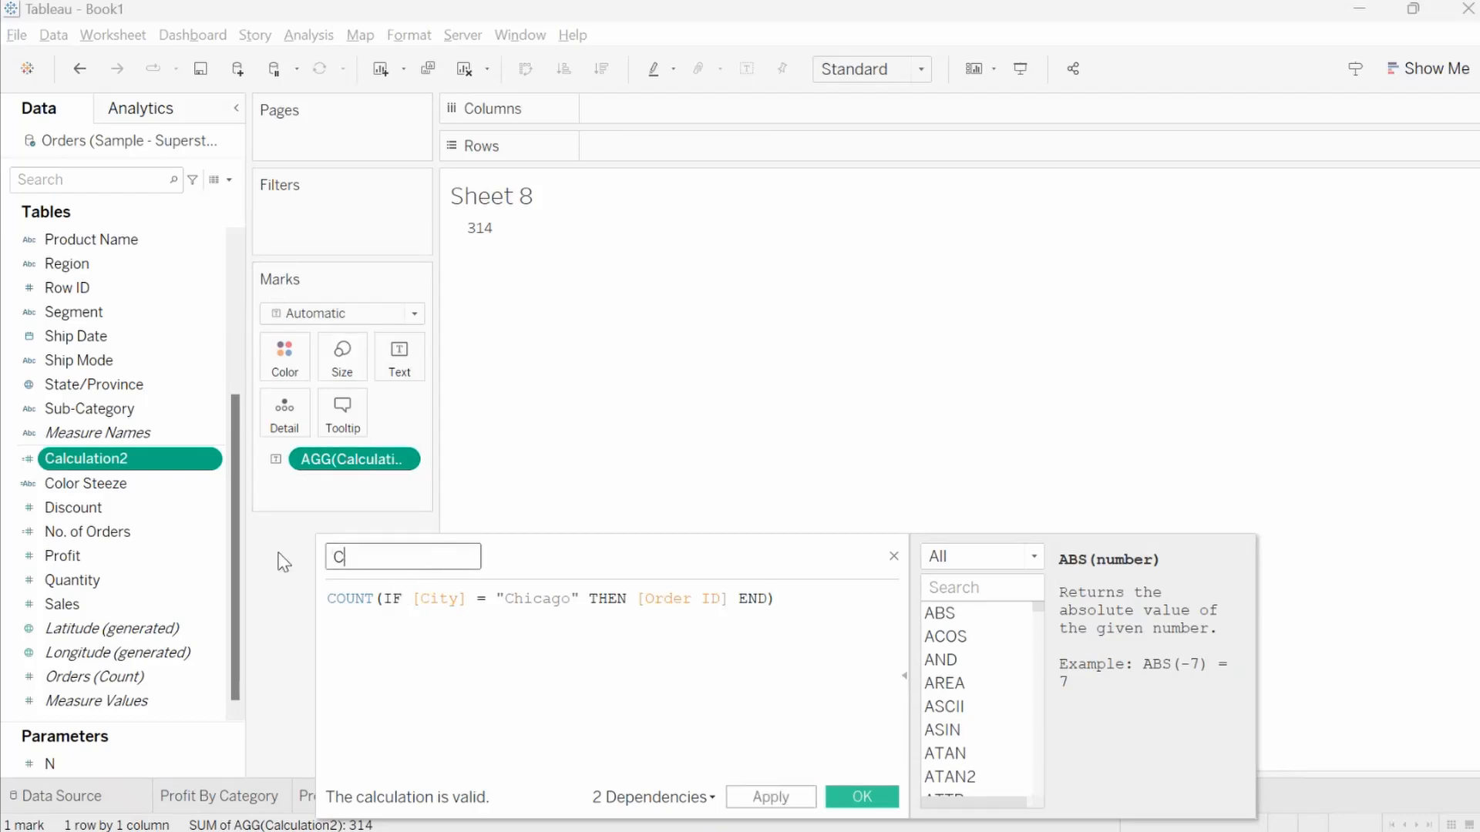
text(hicago Orders)
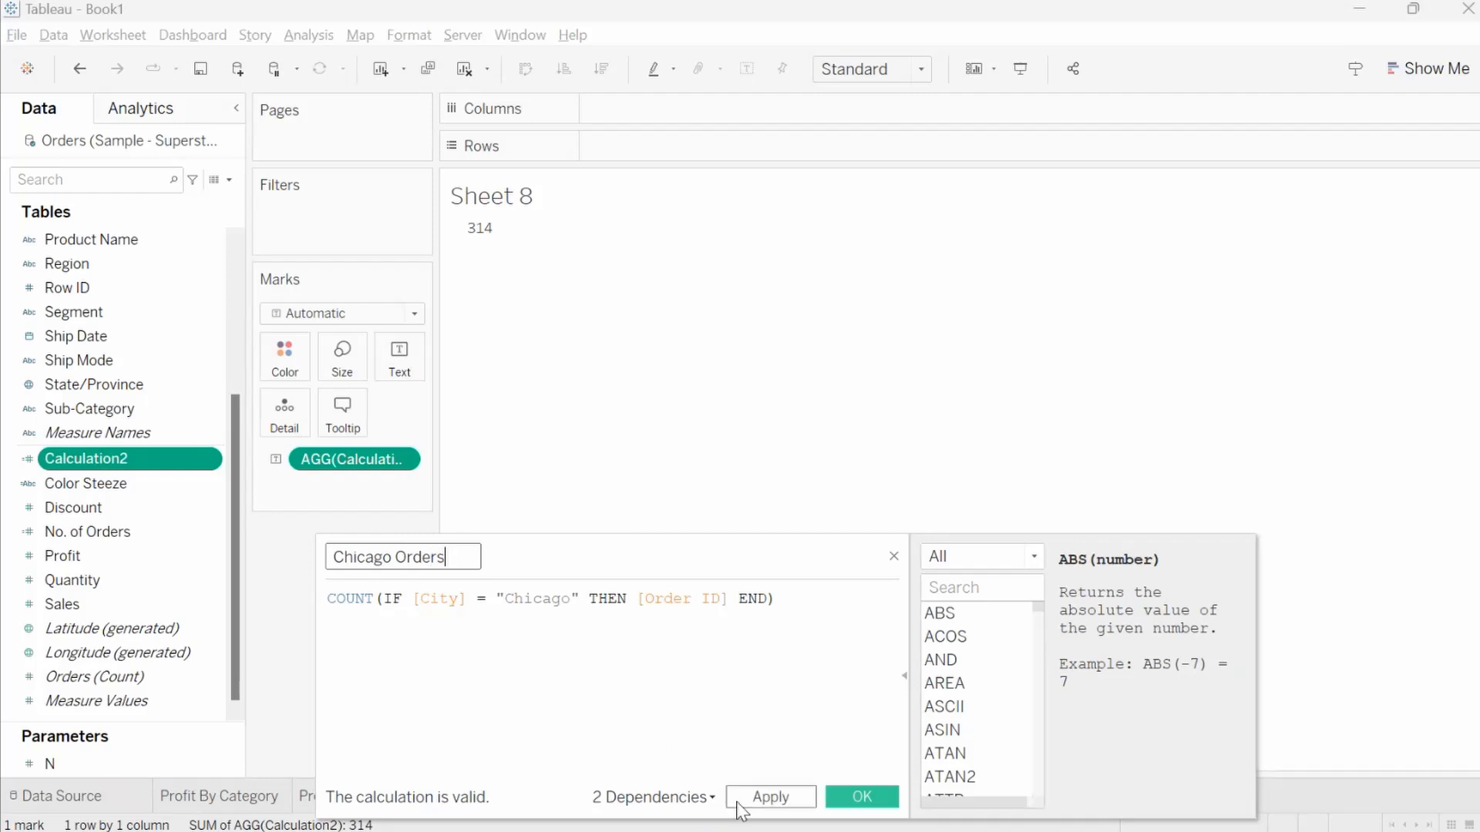
click(770, 809)
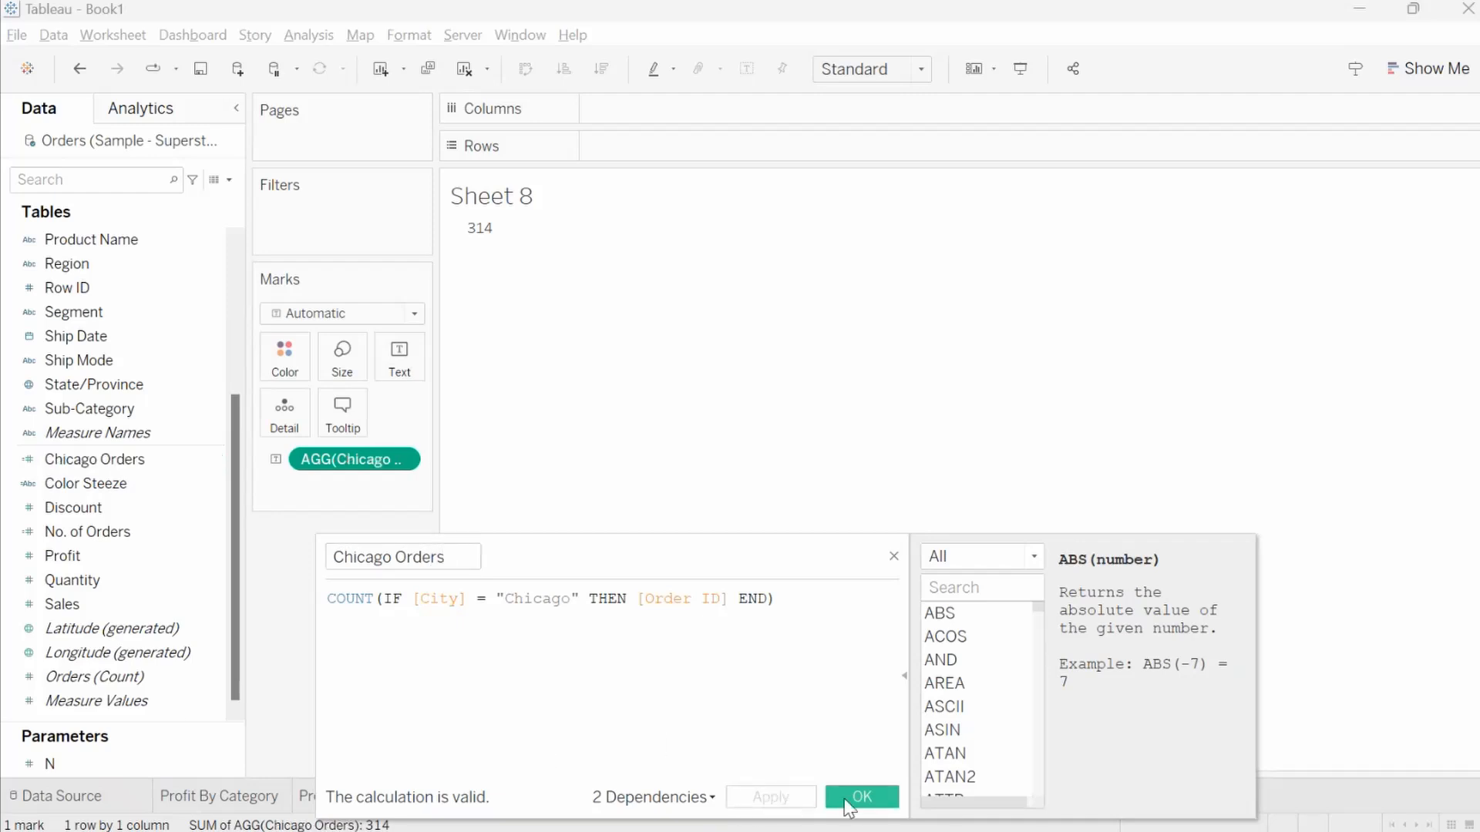
click(845, 798)
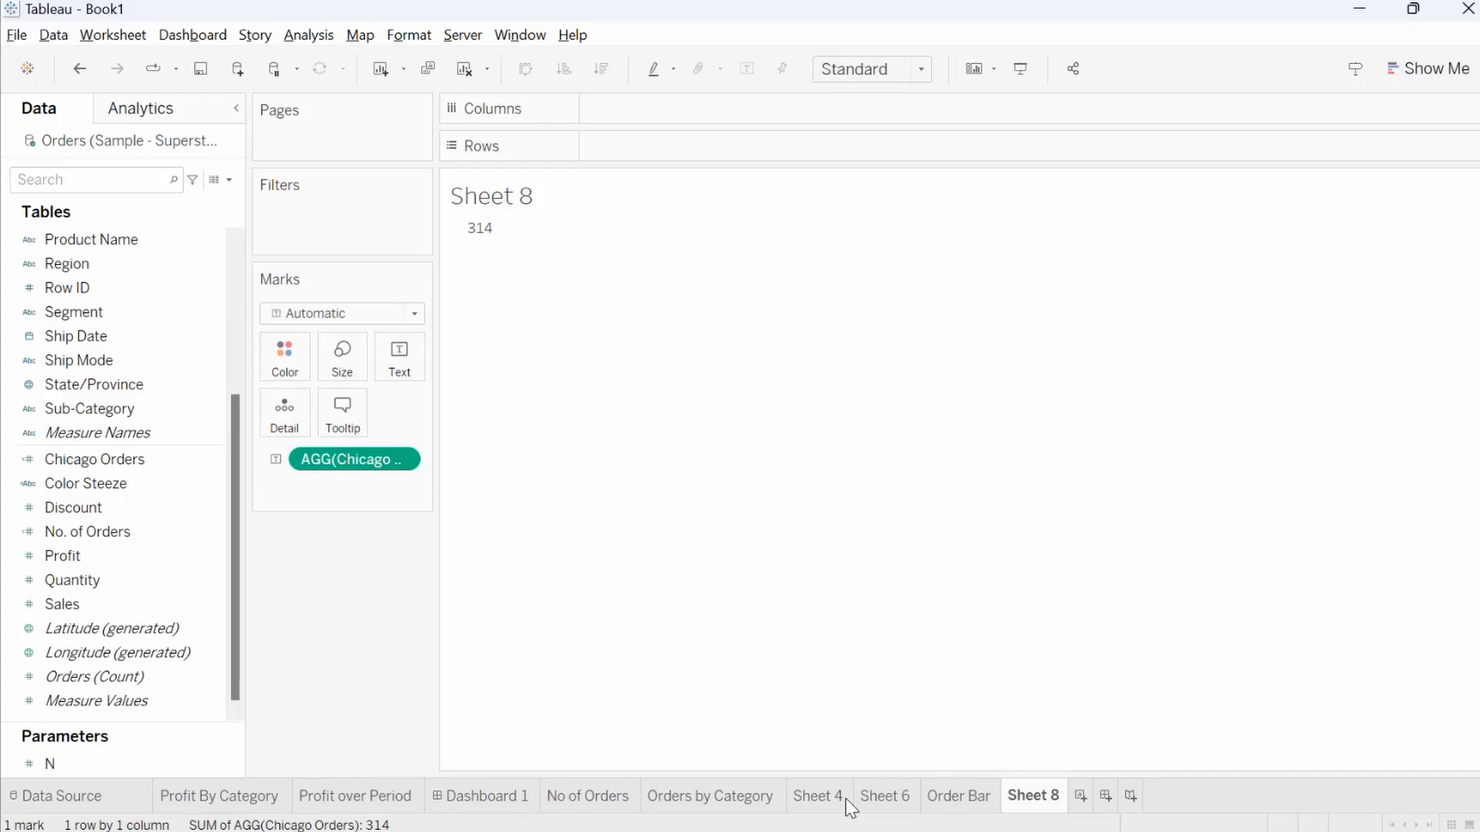